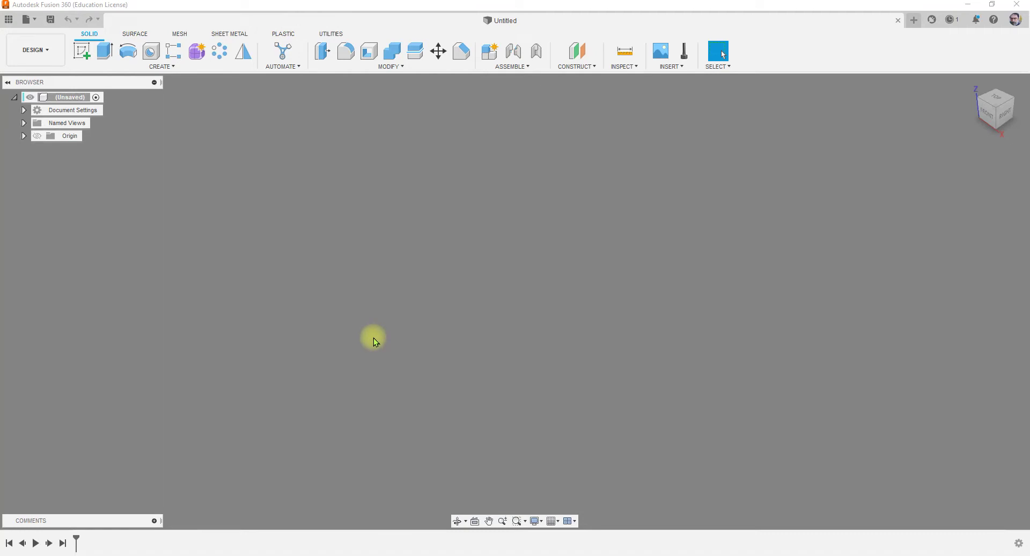
{"action": "left_click", "coordinate": [174, 67]}
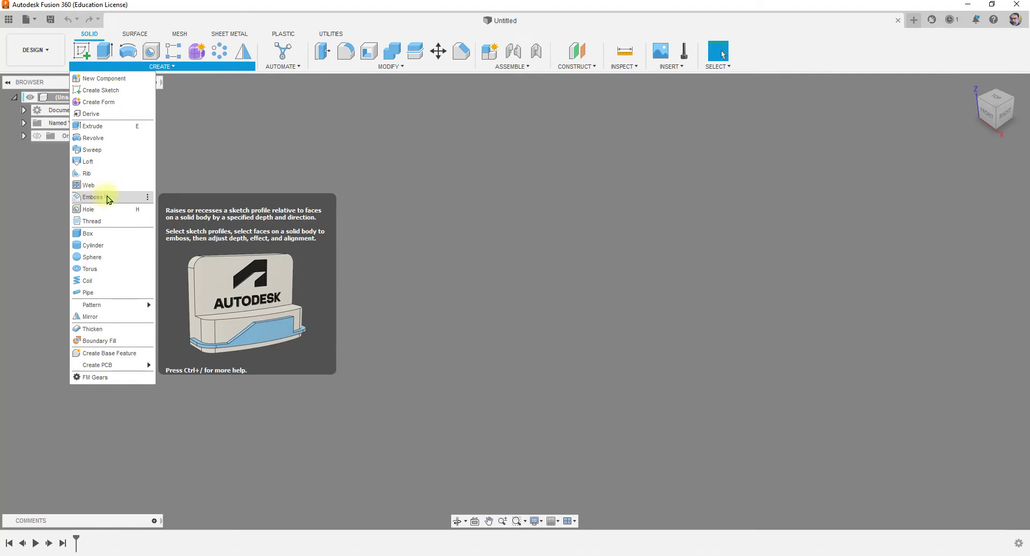
{"action": "left_click", "coordinate": [372, 226]}
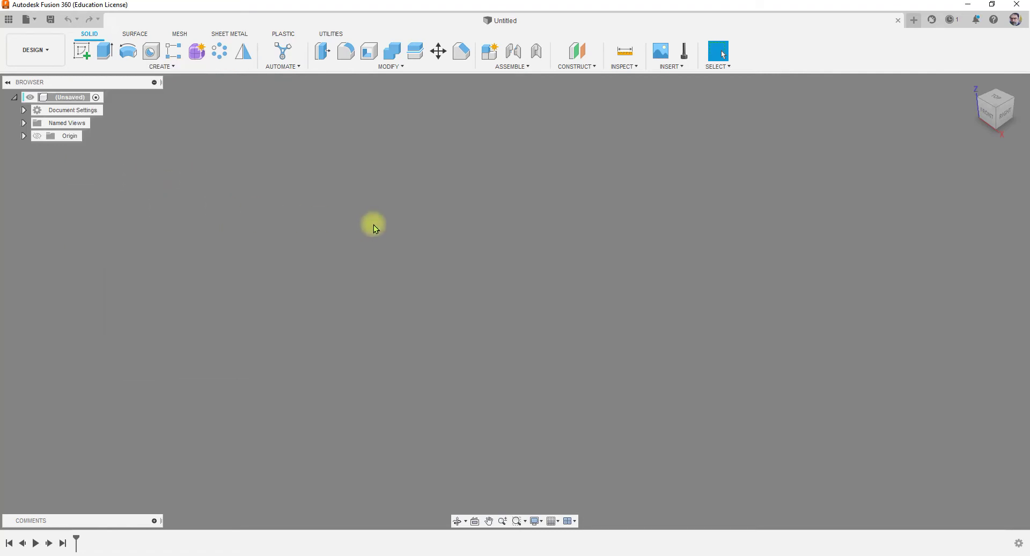
Sketch a rectangle from the origin on the horizontal origin plane and finish the sketch
{"action": "left_click", "coordinate": [81, 51]}
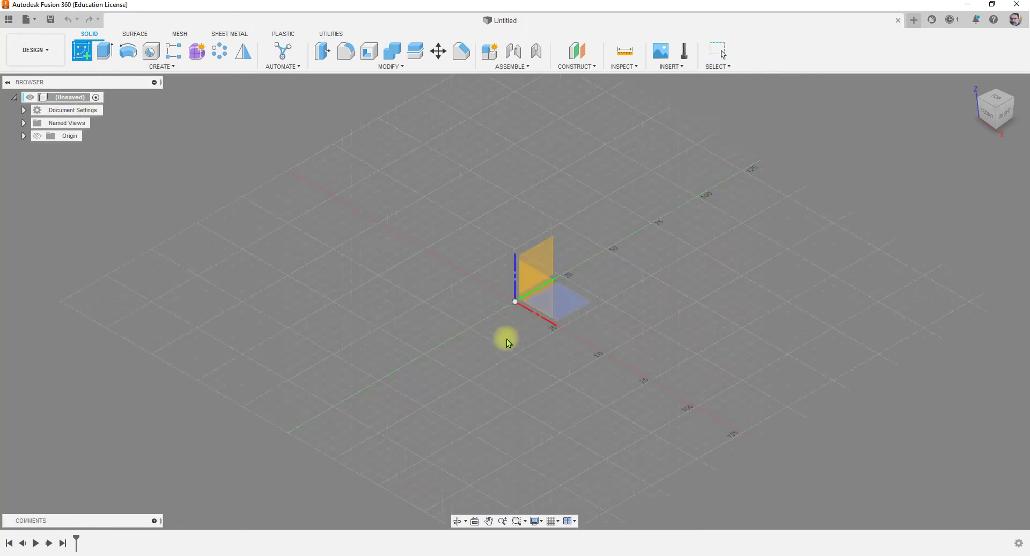
{"action": "left_click", "coordinate": [563, 301]}
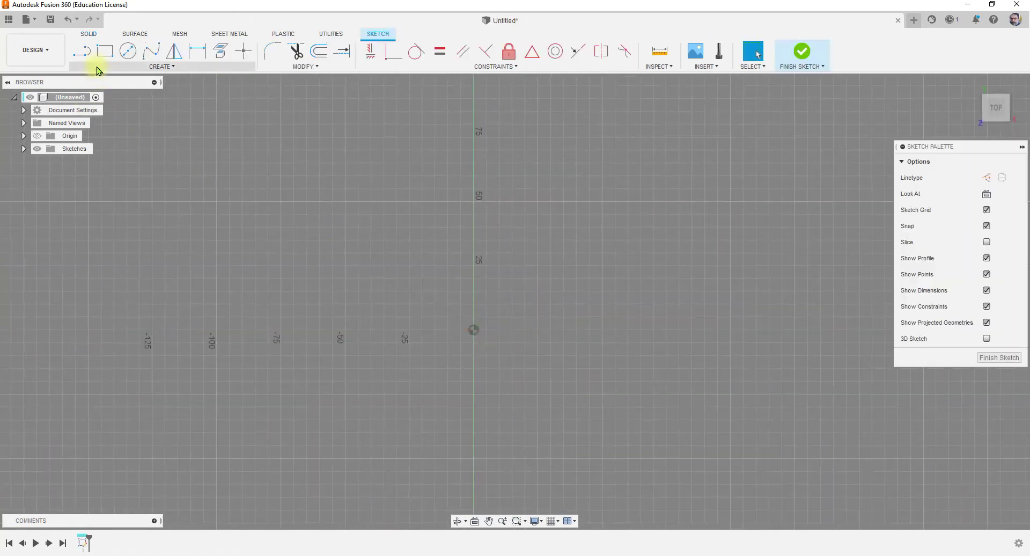
{"action": "left_click", "coordinate": [105, 52]}
{"action": "left_click", "coordinate": [472, 329]}
{"action": "left_click", "coordinate": [723, 180]}
{"action": "left_click", "coordinate": [803, 52]}
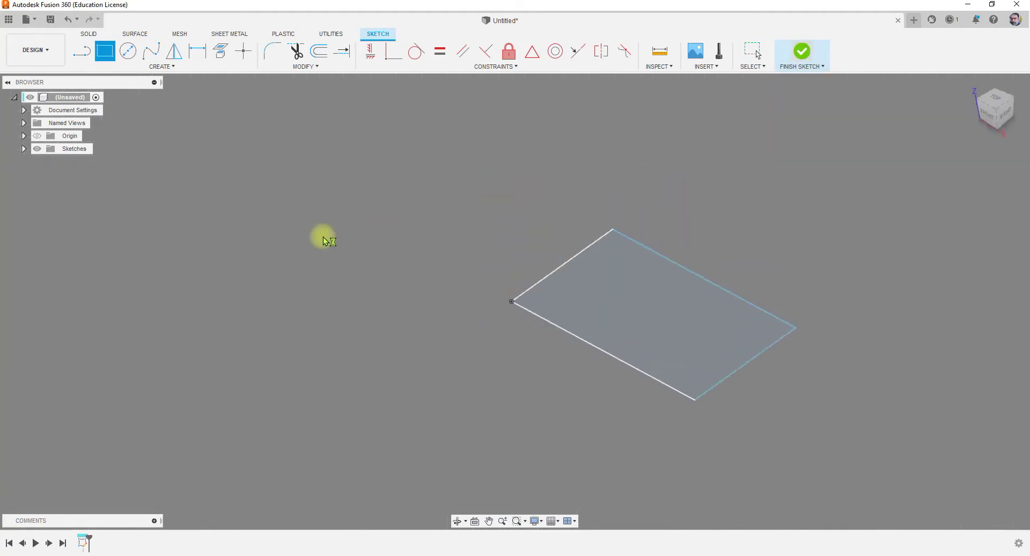
Extrude the rectangle upward by 28.38 mm as a new body
{"action": "left_click", "coordinate": [105, 51]}
{"action": "left_click_drag", "start_coordinate": [655, 312], "coordinate": [655, 253]}
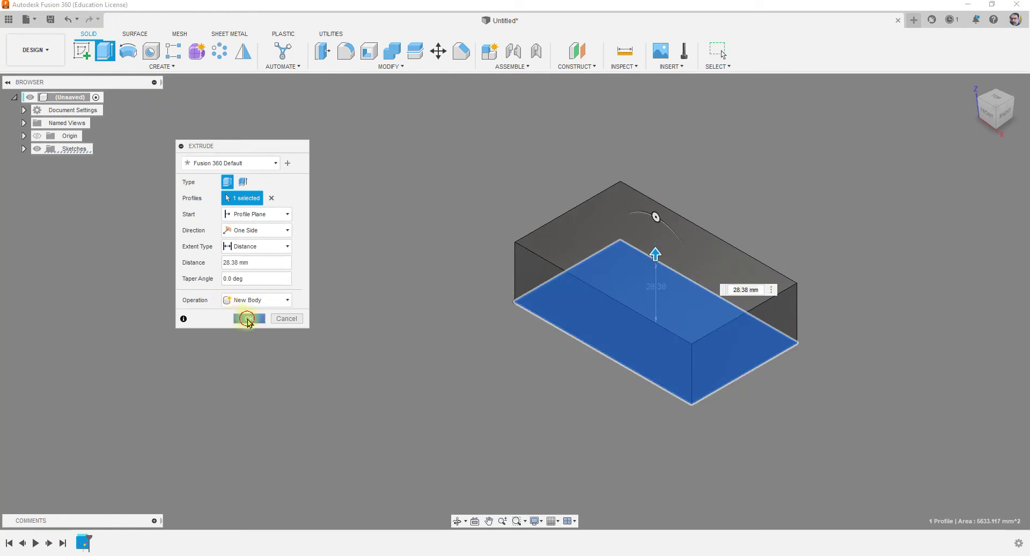
{"action": "left_click", "coordinate": [249, 318]}
Create an offset construction plane above the block's top face
{"action": "scroll", "coordinate": [225, 298], "scroll_direction": "down", "scroll_amount": 3}
{"action": "middle_click_drag", "start_coordinate": [754, 281], "coordinate": [664, 296], "text": "shift"}
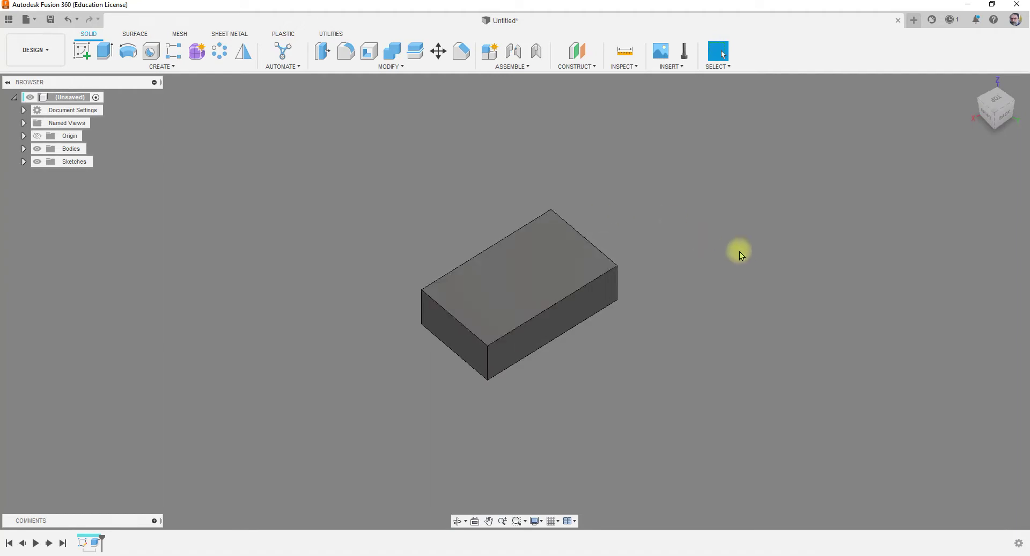
{"action": "scroll", "coordinate": [669, 242], "scroll_direction": "up", "scroll_amount": 2}
{"action": "middle_click_drag", "start_coordinate": [669, 271], "coordinate": [591, 223], "text": "shift"}
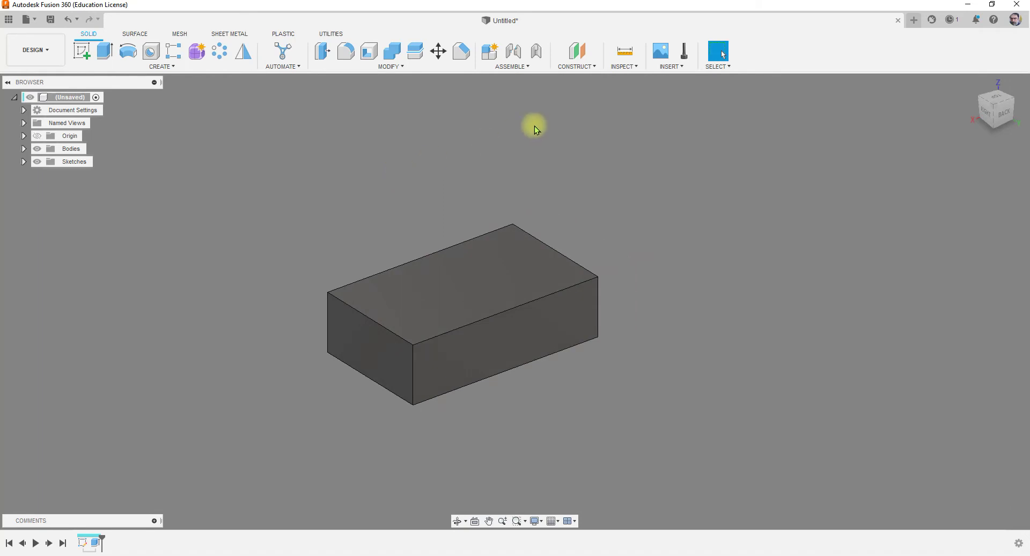
{"action": "left_click", "coordinate": [576, 51]}
{"action": "left_click", "coordinate": [456, 283]}
{"action": "left_click_drag", "start_coordinate": [459, 278], "coordinate": [462, 230]}
{"action": "left_click", "coordinate": [249, 213]}
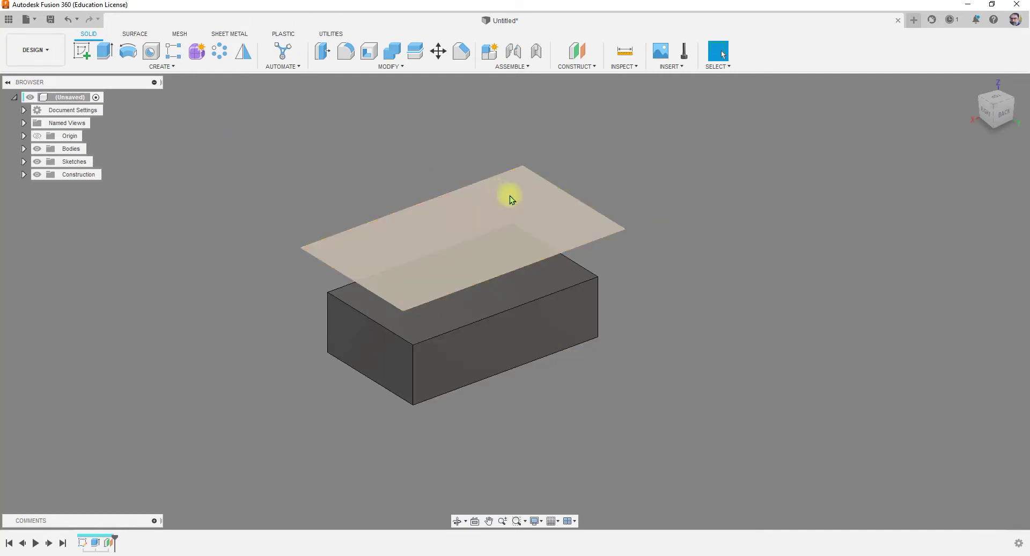
Start a sketch on the offset plane and place a text frame over the middle of the block
{"action": "left_click", "coordinate": [85, 50]}
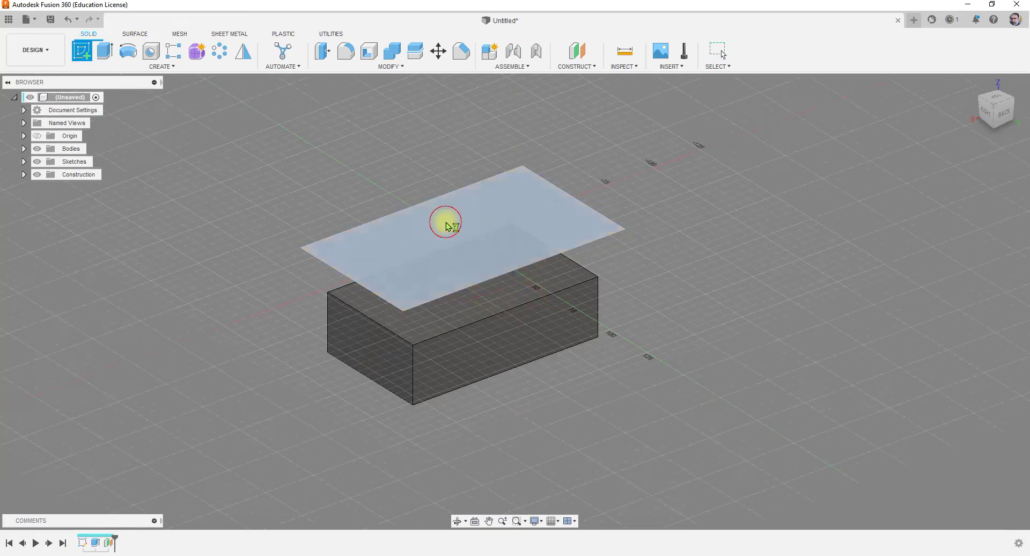
{"action": "left_click", "coordinate": [445, 224]}
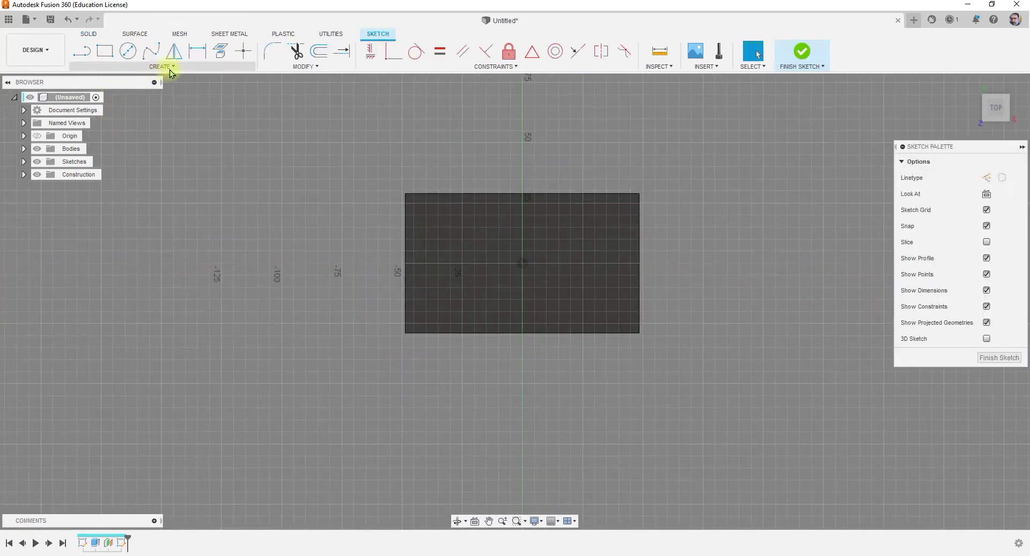
{"action": "left_click", "coordinate": [170, 70]}
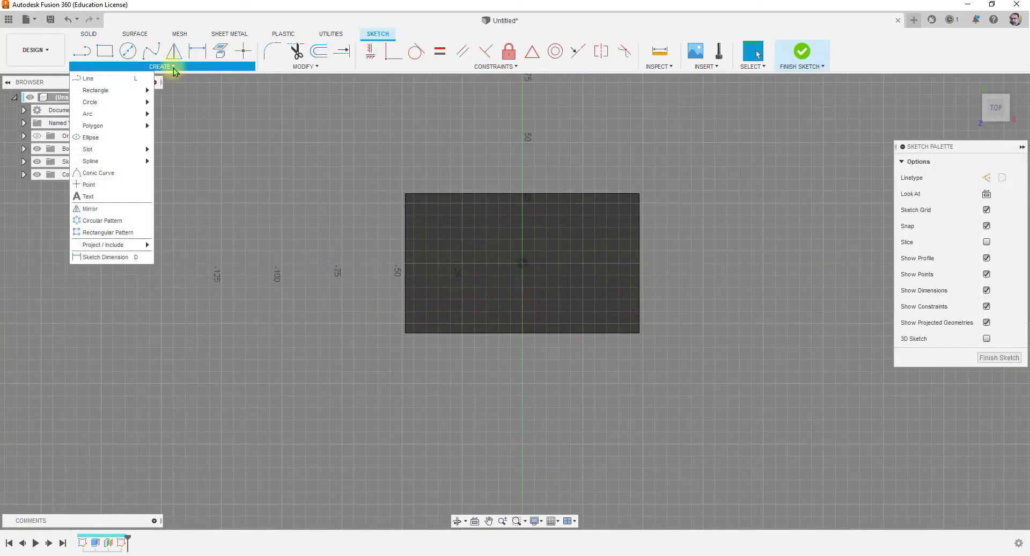
{"action": "left_click", "coordinate": [99, 196]}
{"action": "left_click", "coordinate": [438, 227]}
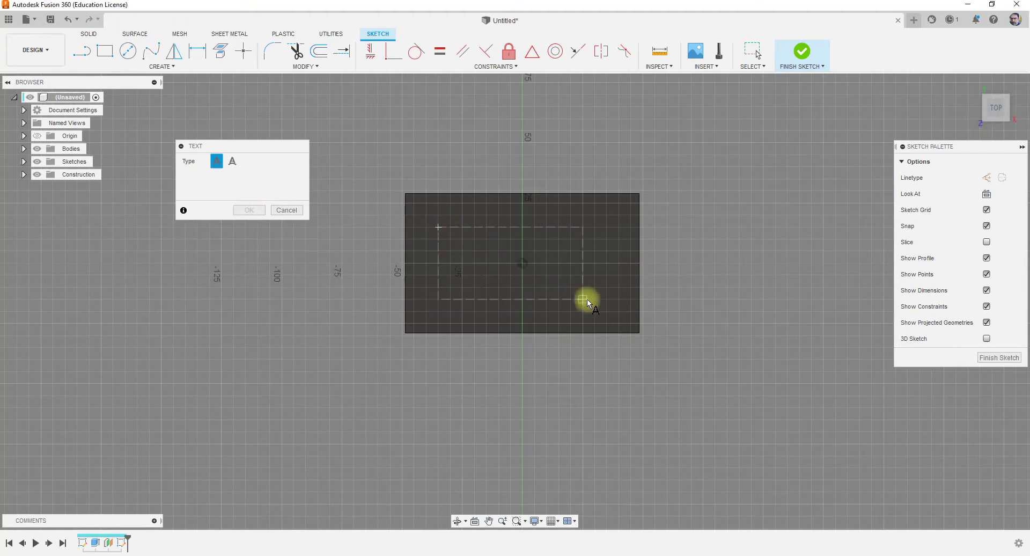
{"action": "left_click", "coordinate": [610, 302]}
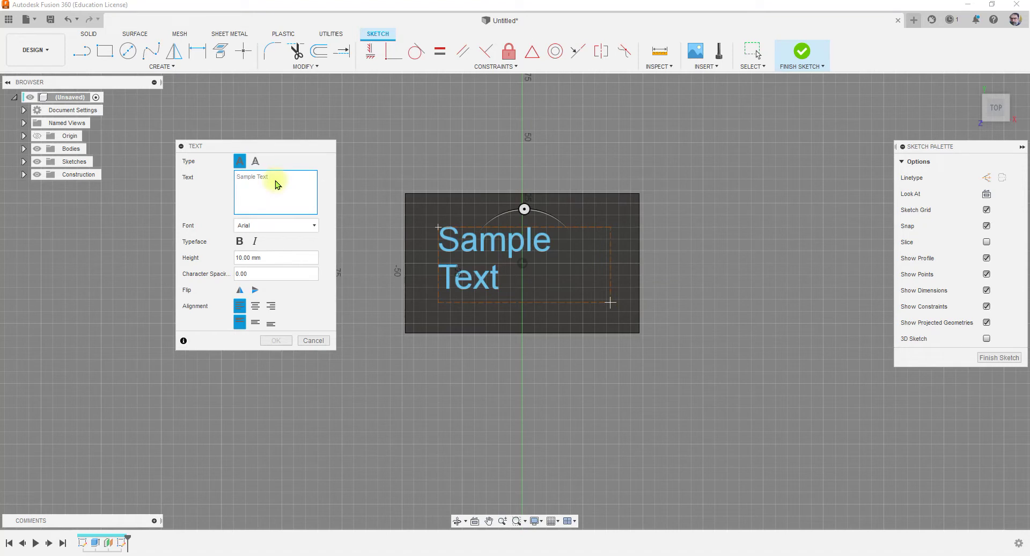
Enter FUSION 360 as the sketch text, centre it horizontally in its frame, and finish the sketch
{"action": "type", "text": "FUSION 360"}
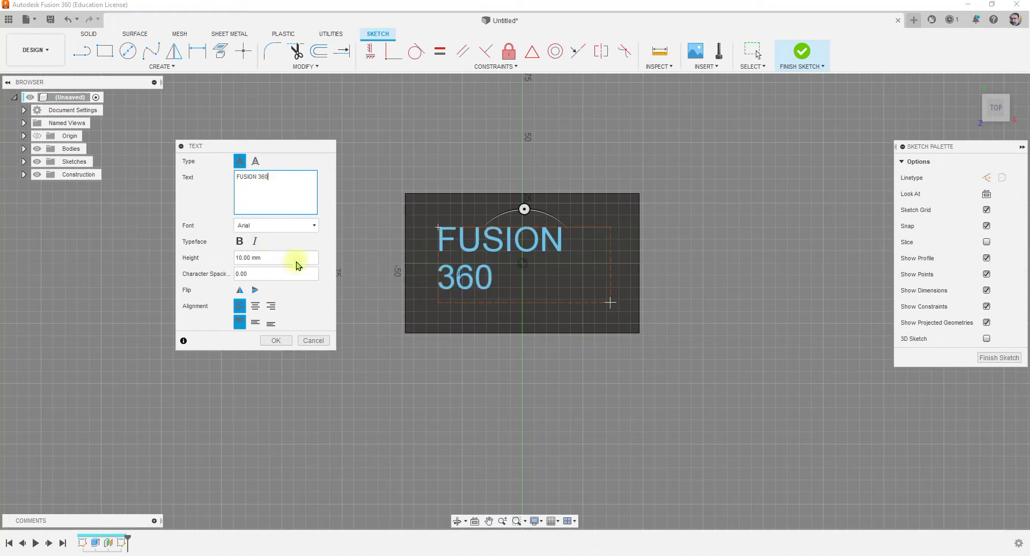
{"action": "left_click", "coordinate": [255, 305]}
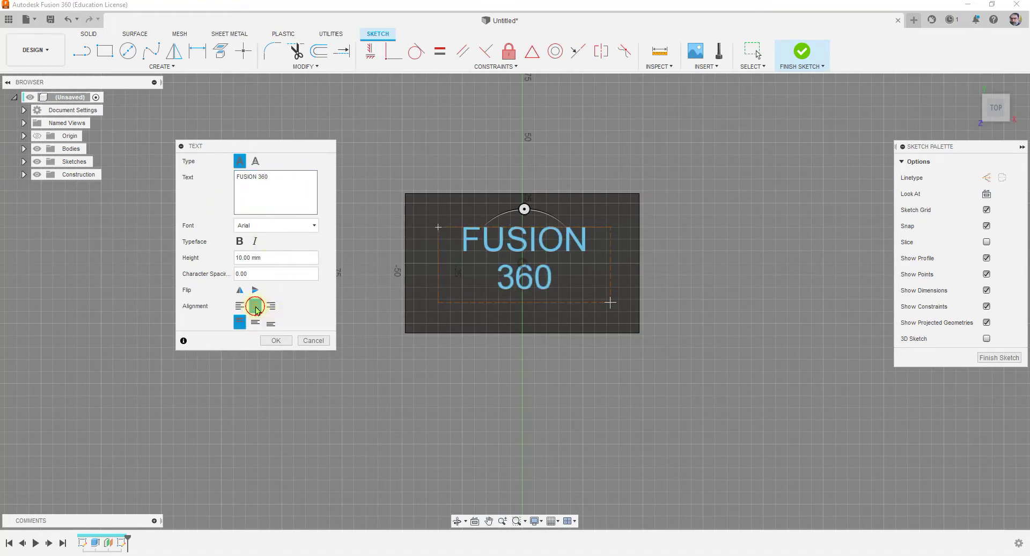
{"action": "left_click", "coordinate": [275, 343]}
{"action": "left_click", "coordinate": [992, 357]}
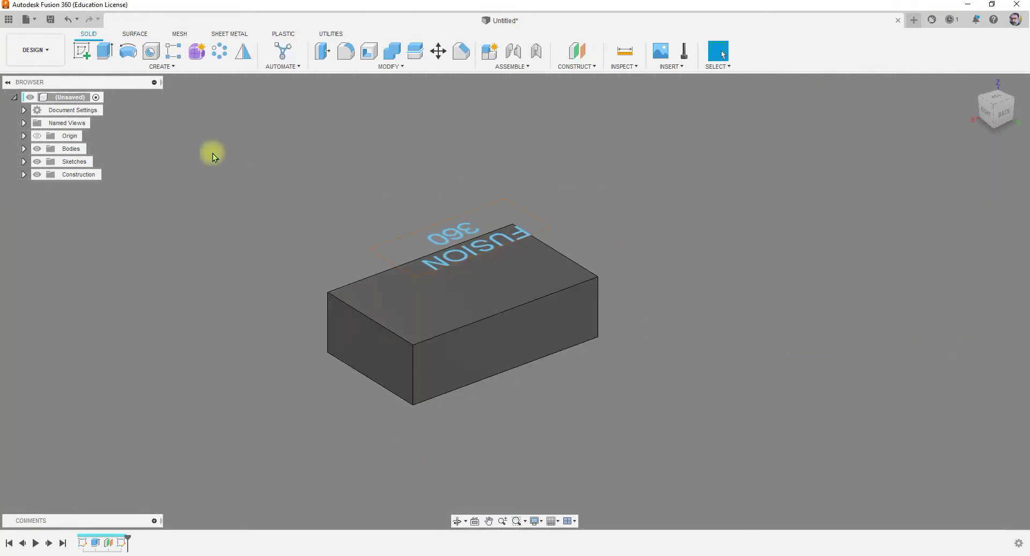
Emboss the FUSION 360 text onto the block's top face, raised with a depth of 2 mm
{"action": "left_click", "coordinate": [173, 67]}
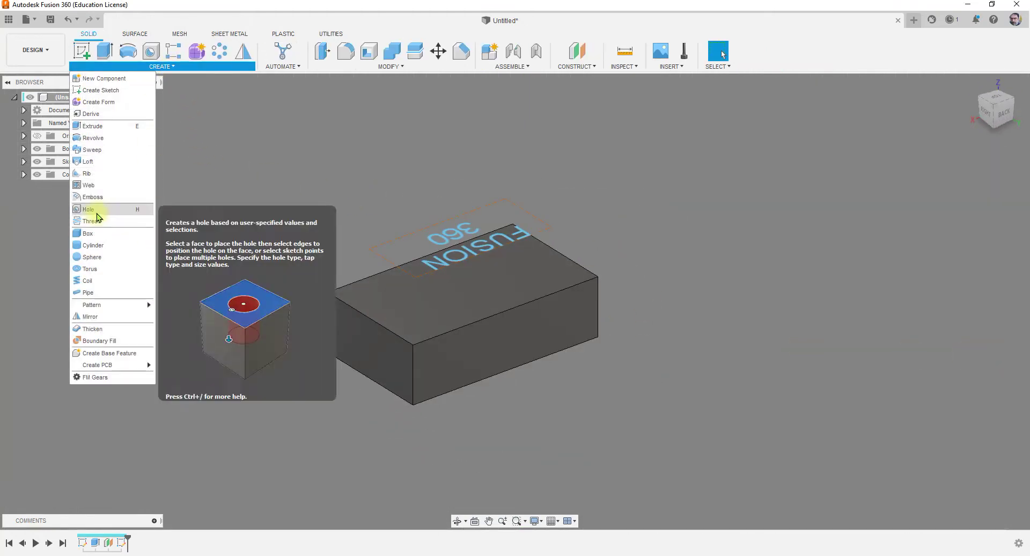
{"action": "left_click", "coordinate": [94, 197]}
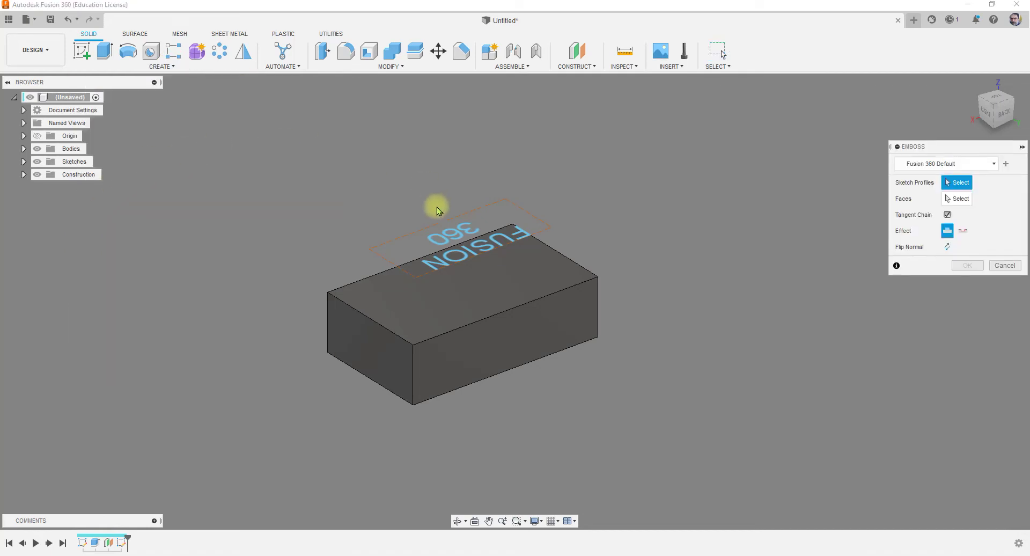
{"action": "left_click", "coordinate": [447, 235]}
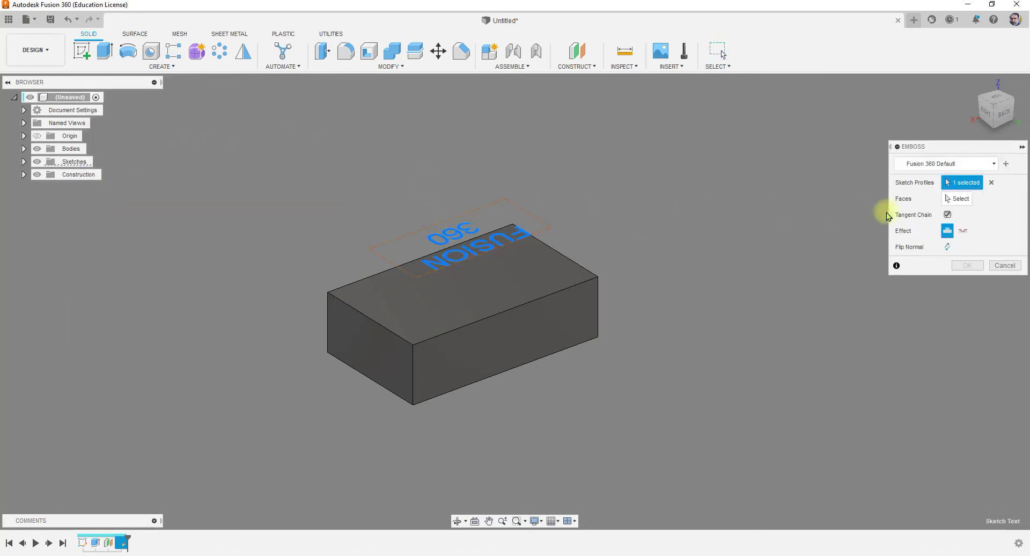
{"action": "left_click", "coordinate": [959, 203]}
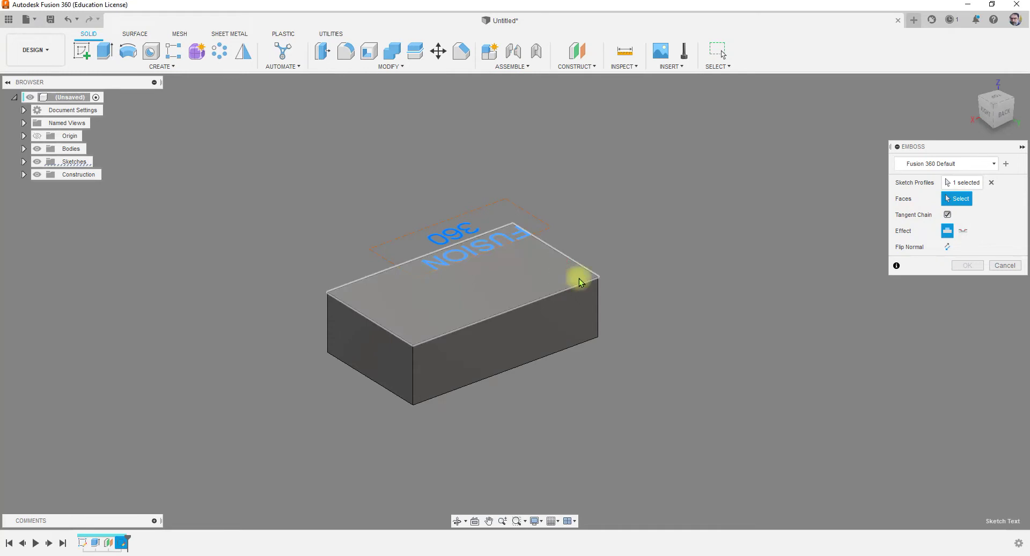
{"action": "left_click", "coordinate": [558, 276]}
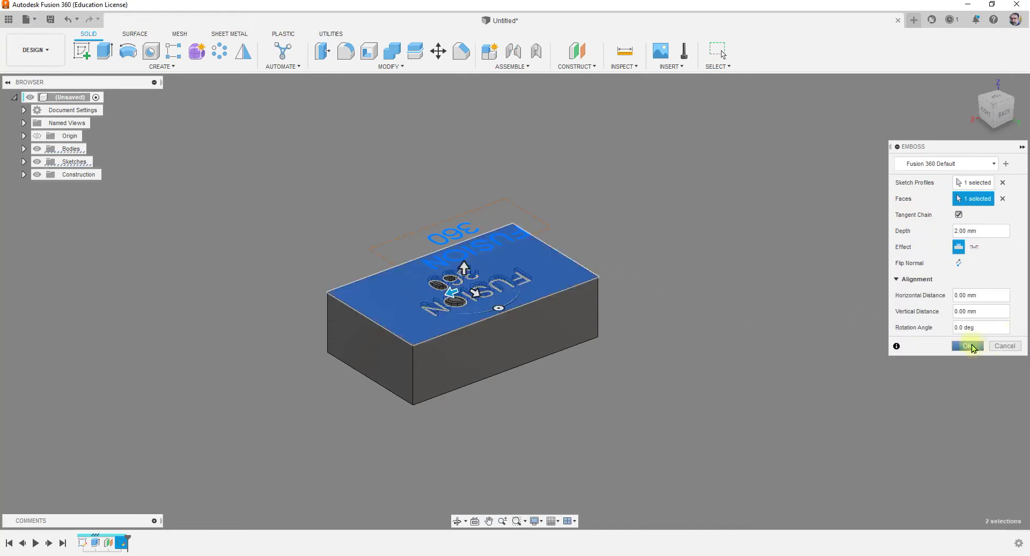
{"action": "key", "text": "Return"}
Edit the emboss feature to use the deboss effect with a depth of -5 mm
{"action": "mouse_move", "coordinate": [560, 350]}
{"action": "middle_mouse_down", "text": "shift"}
{"action": "mouse_move", "coordinate": [501, 361]}
{"action": "mouse_move", "coordinate": [530, 344]}
{"action": "mouse_move", "coordinate": [662, 365]}
{"action": "mouse_move", "coordinate": [625, 392]}
{"action": "mouse_move", "coordinate": [579, 357]}
{"action": "middle_mouse_up", "text": "shift"}
{"action": "scroll", "coordinate": [468, 295], "scroll_direction": "up", "scroll_amount": 6}
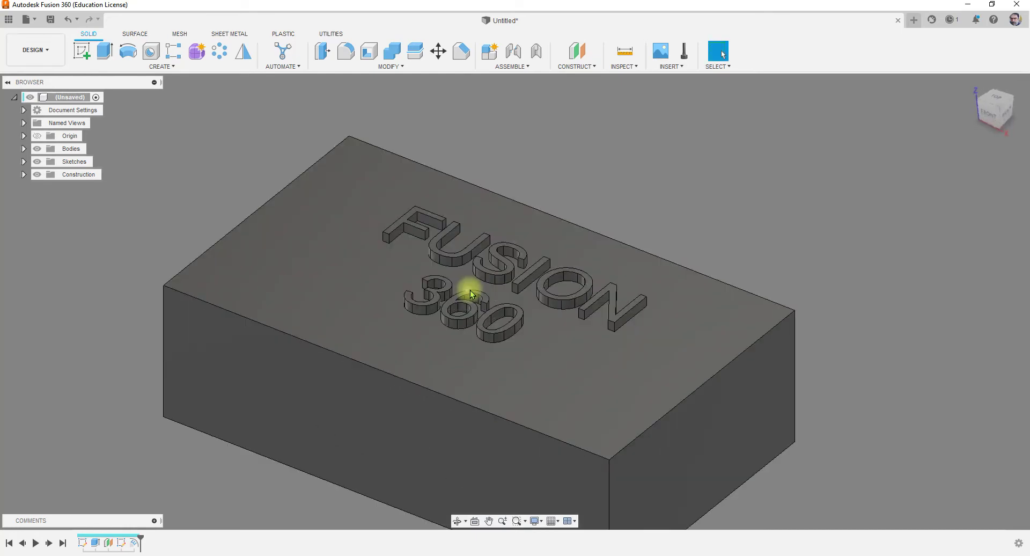
{"action": "middle_click_drag", "start_coordinate": [458, 305], "coordinate": [543, 311], "text": "shift"}
{"action": "scroll", "coordinate": [391, 324], "scroll_direction": "up", "scroll_amount": 3}
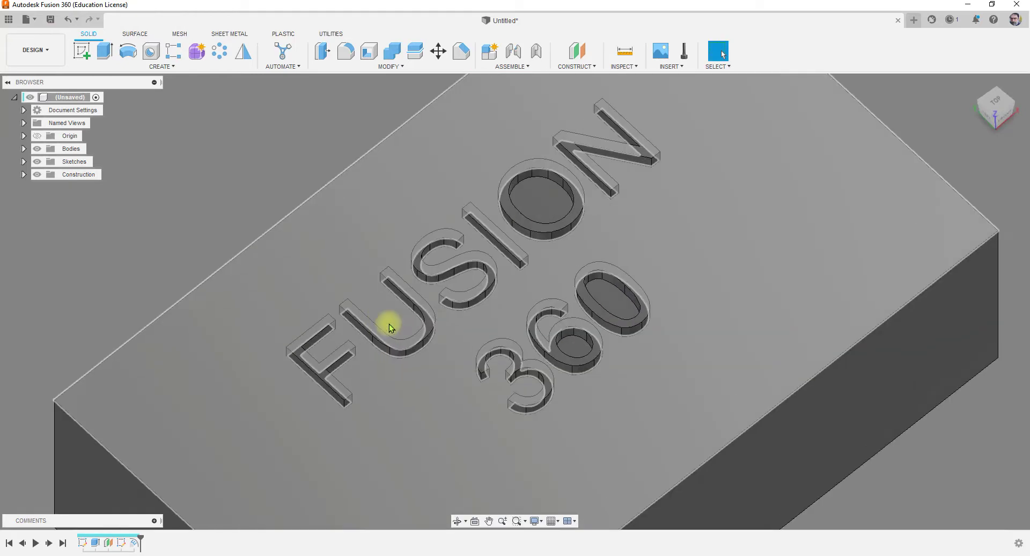
{"action": "middle_click_drag", "start_coordinate": [432, 324], "coordinate": [565, 408], "text": "shift"}
{"action": "scroll", "coordinate": [449, 278], "scroll_direction": "down", "scroll_amount": 2}
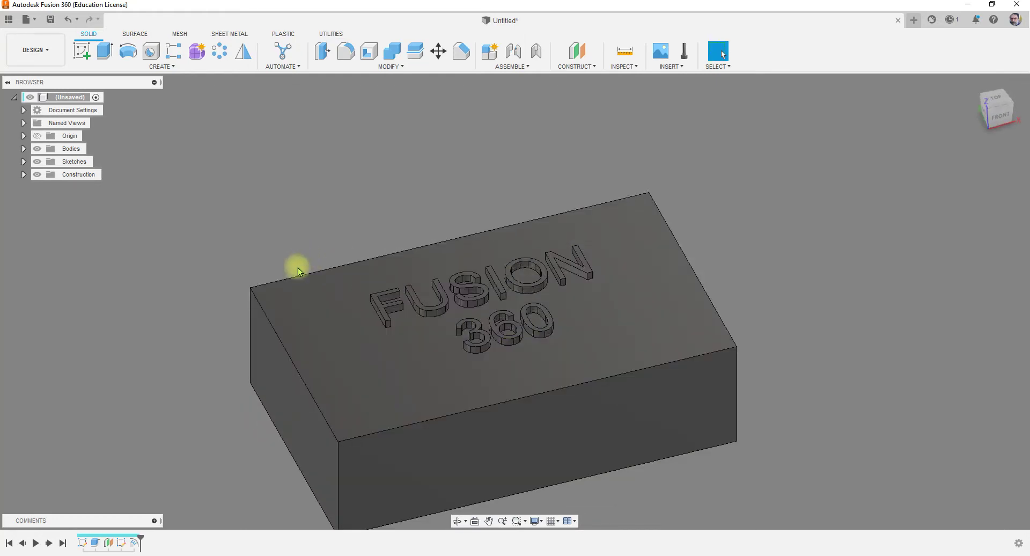
{"action": "right_click", "coordinate": [133, 544]}
{"action": "left_click", "coordinate": [141, 451]}
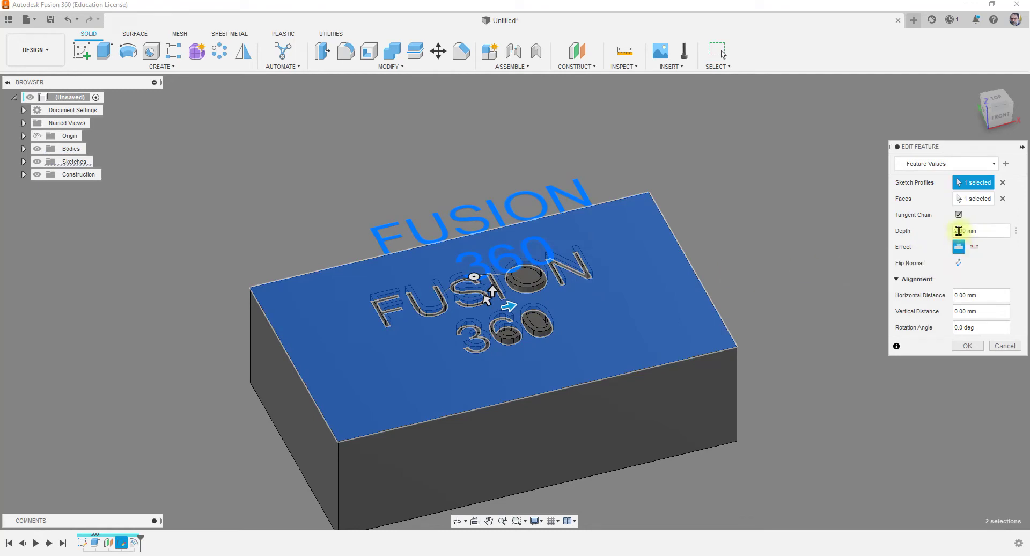
{"action": "left_click", "coordinate": [974, 246]}
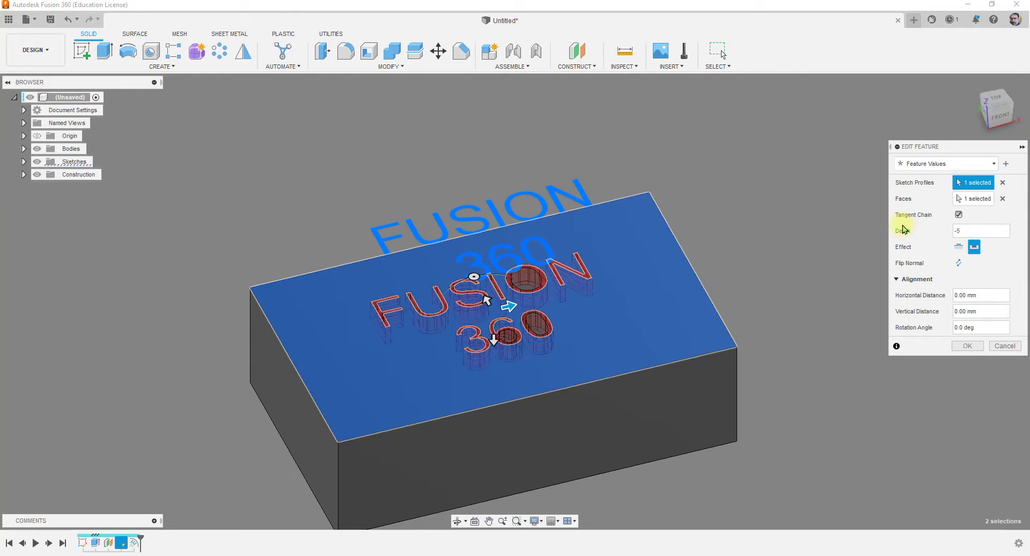
{"action": "key", "text": "Return"}
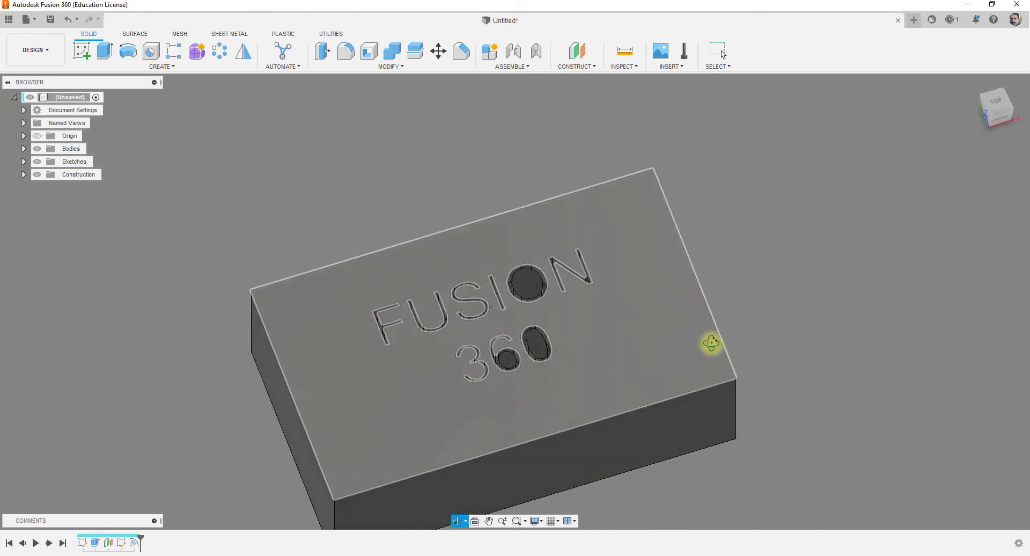
Delete the emboss feature from the block's top face
{"action": "scroll", "coordinate": [526, 278], "scroll_direction": "up", "scroll_amount": 5}
{"action": "middle_click_drag", "start_coordinate": [538, 293], "coordinate": [490, 281], "text": "shift"}
{"action": "key", "text": "F6"}
{"action": "scroll", "coordinate": [537, 290], "scroll_direction": "down", "scroll_amount": 3}
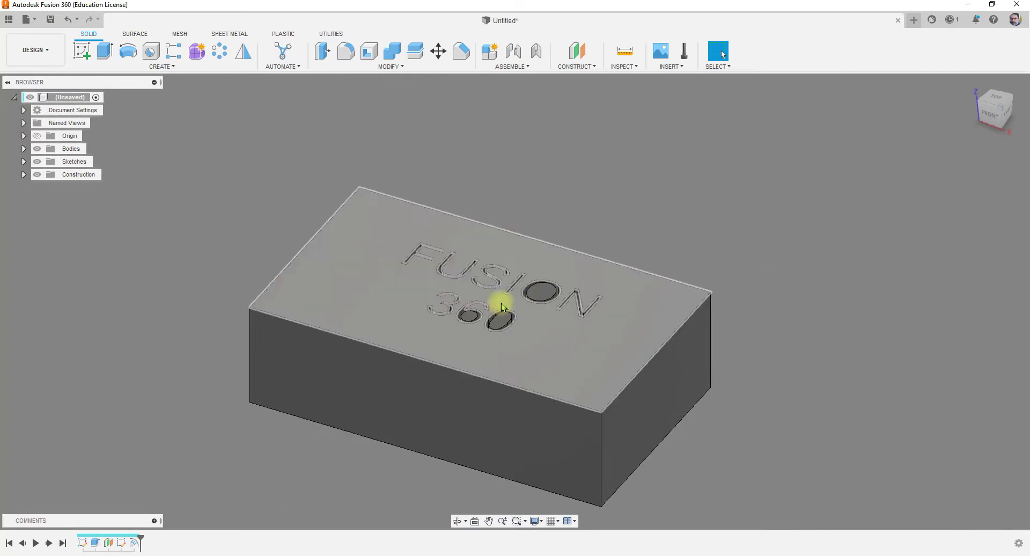
{"action": "scroll", "coordinate": [325, 297], "scroll_direction": "down", "scroll_amount": 3}
{"action": "middle_click_drag", "start_coordinate": [435, 349], "coordinate": [565, 347], "text": "shift"}
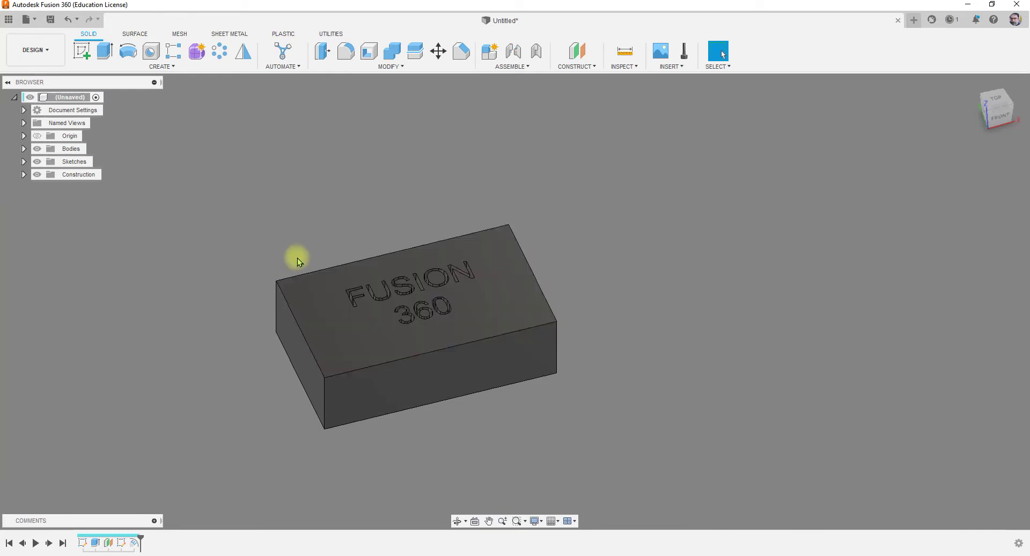
{"action": "right_click", "coordinate": [134, 542]}
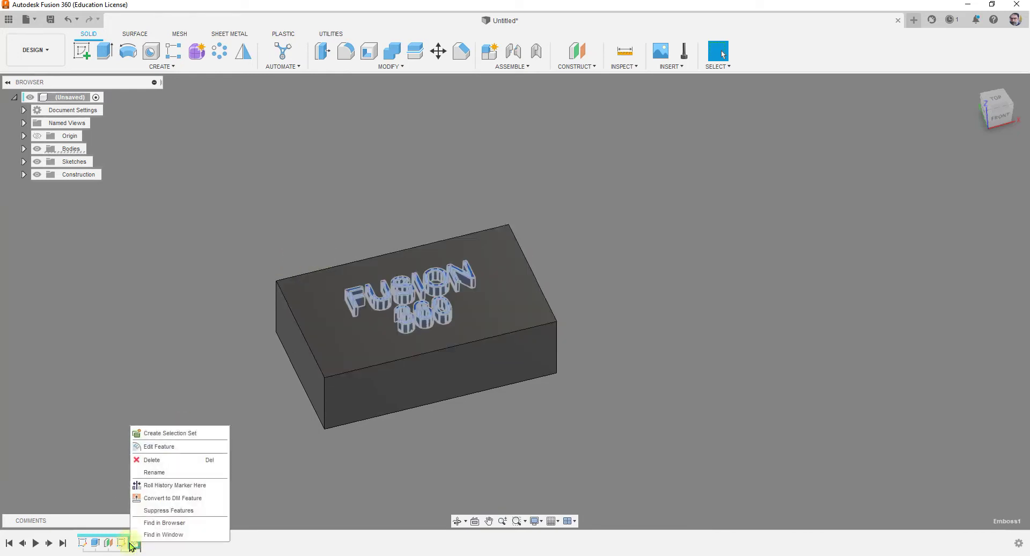
{"action": "left_click", "coordinate": [161, 460]}
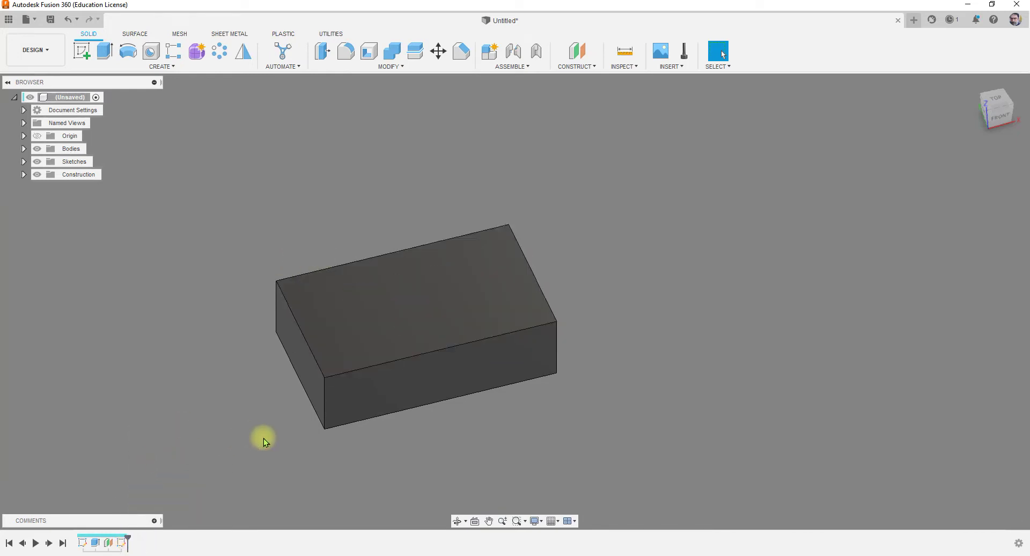
Start a new sketch on the offset construction plane Plane1 above the block
{"action": "left_click", "coordinate": [108, 543]}
{"action": "left_click", "coordinate": [154, 407]}
{"action": "left_click", "coordinate": [82, 51]}
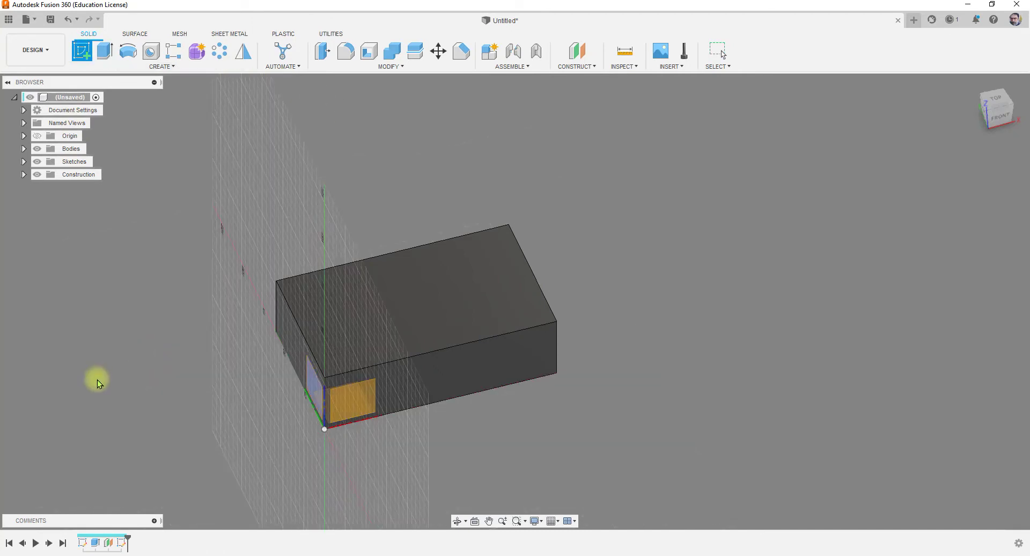
{"action": "left_click", "coordinate": [112, 547]}
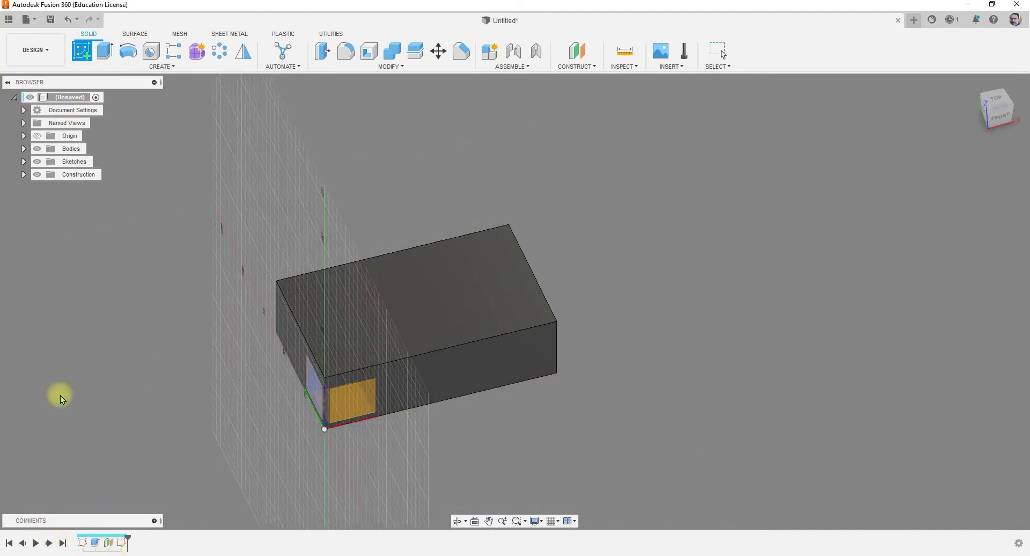
{"action": "left_click", "coordinate": [23, 175]}
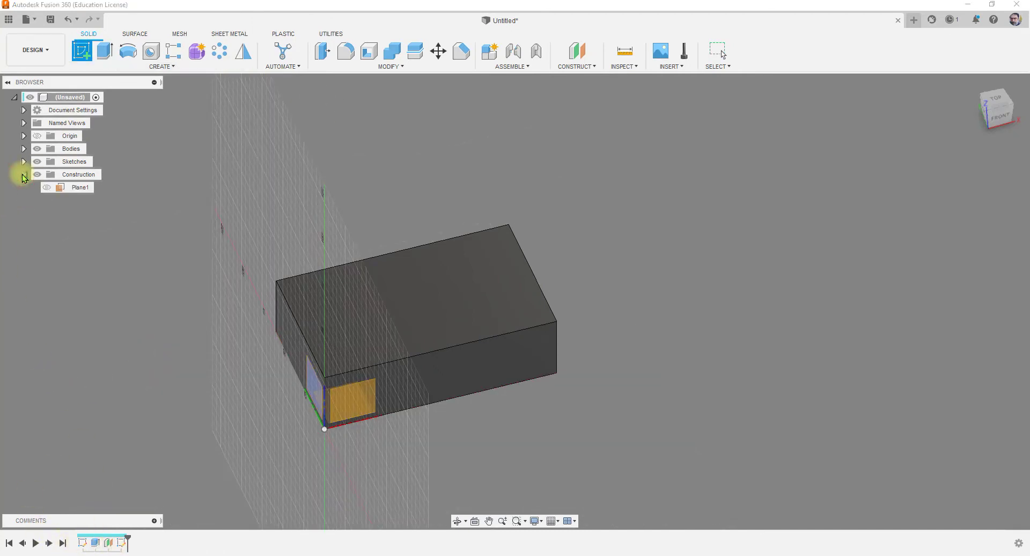
{"action": "left_click", "coordinate": [59, 191]}
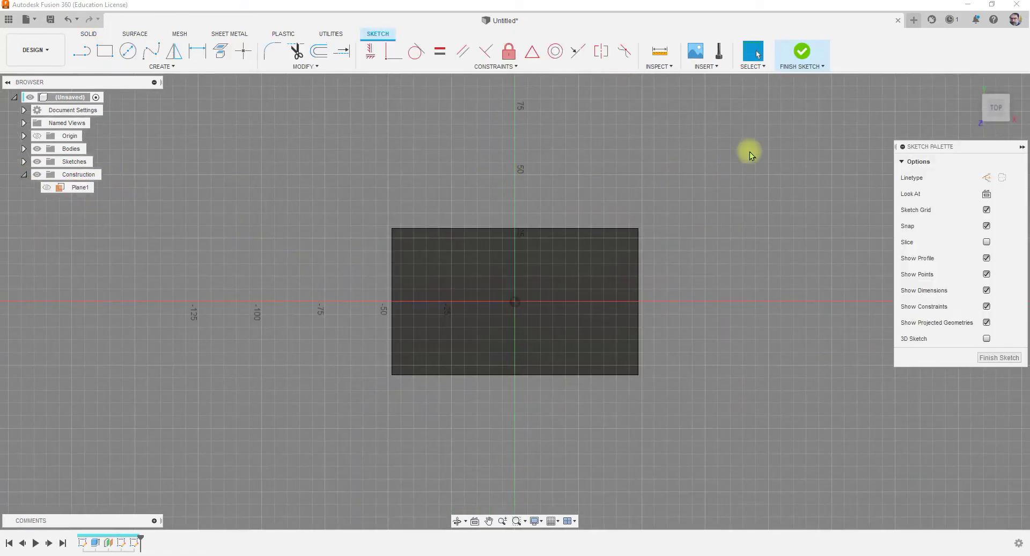
Switch to the browser and view the SVG Repo page for the Building Construction Education vector
{"action": "left_click", "coordinate": [719, 70]}
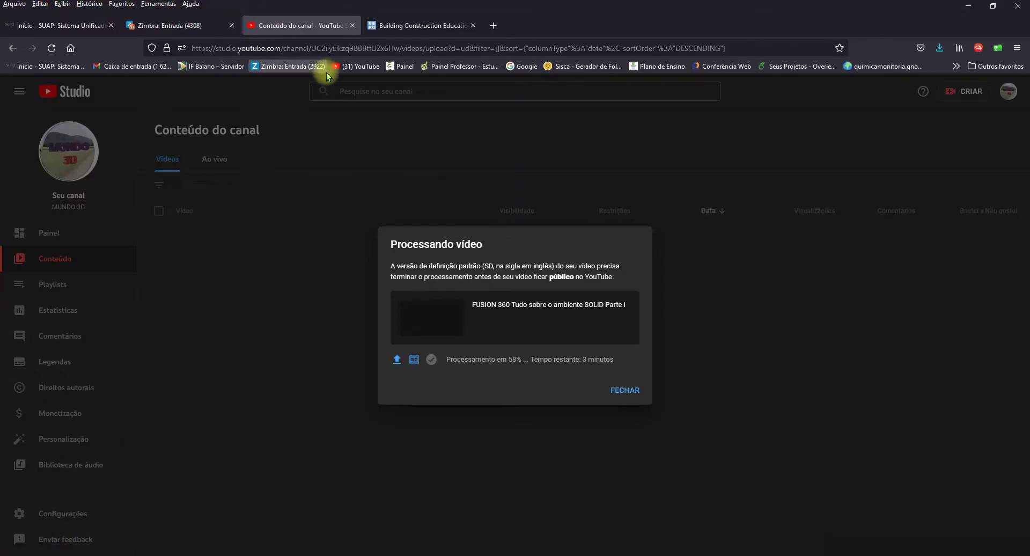
{"action": "left_click", "coordinate": [408, 25]}
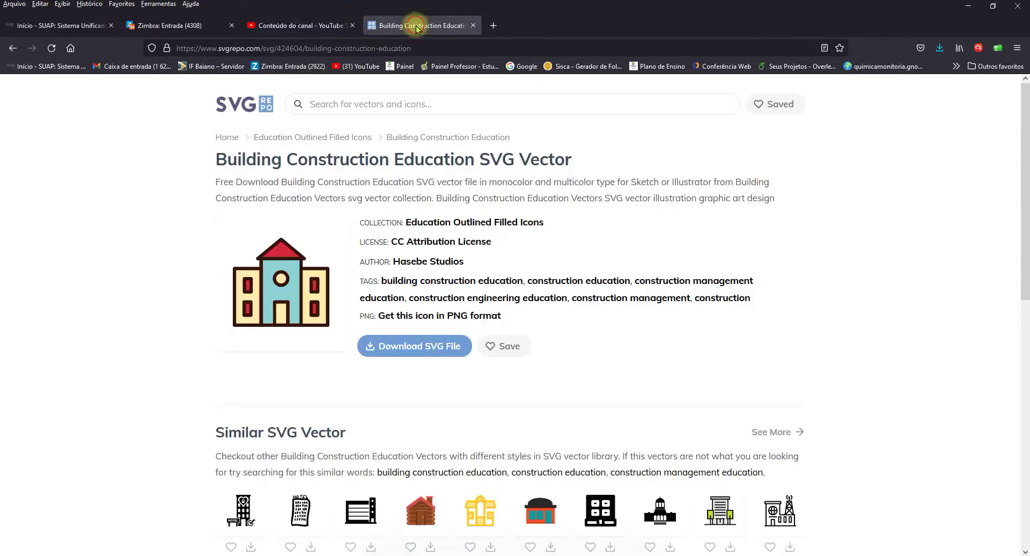
{"action": "scroll", "coordinate": [343, 354], "scroll_direction": "down", "scroll_amount": 5}
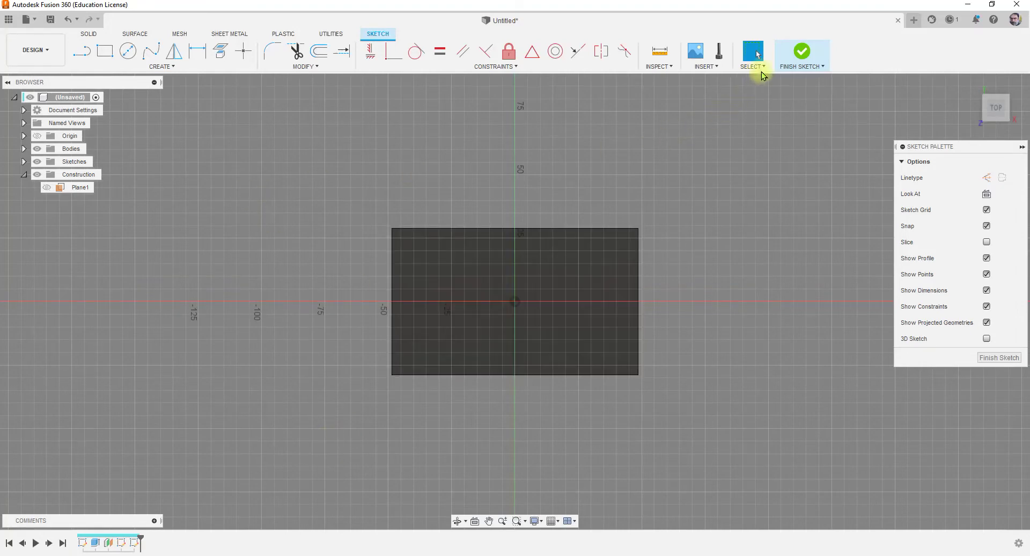
Back in Fusion 360, insert the SVG file anchor-filled-heavy-svgrepo-com from the computer into the sketch
{"action": "left_click", "coordinate": [764, 66]}
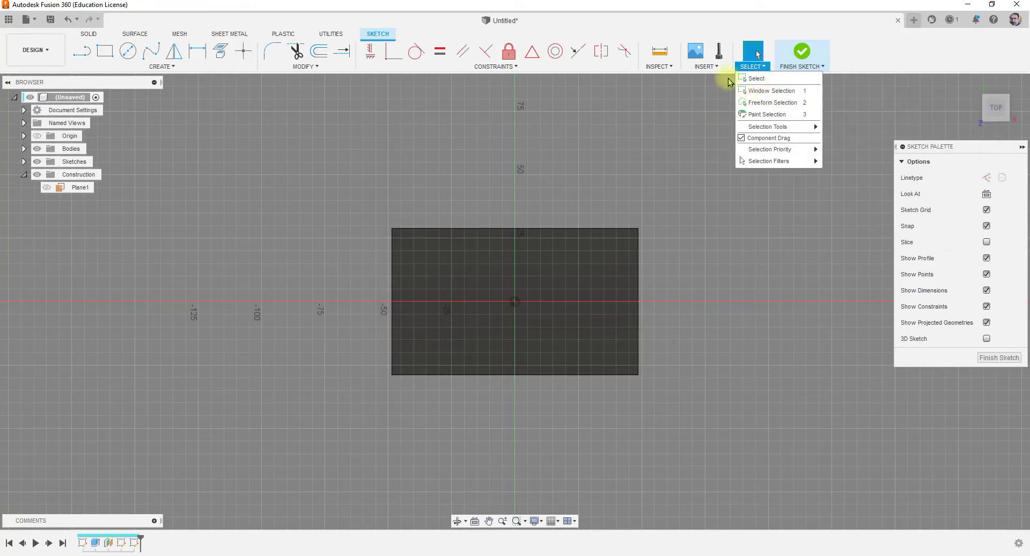
{"action": "left_click", "coordinate": [713, 67]}
{"action": "left_click", "coordinate": [714, 117]}
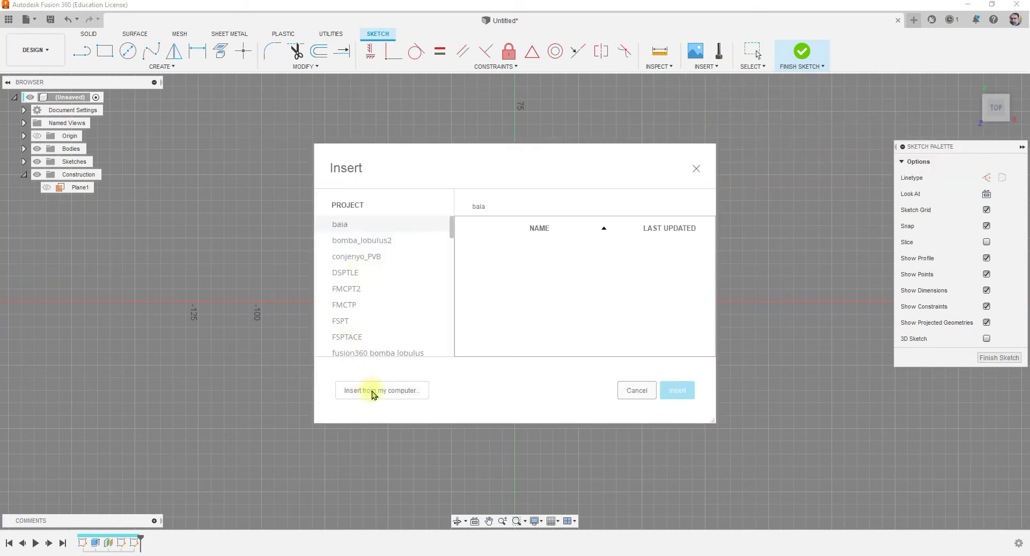
{"action": "left_click", "coordinate": [374, 390]}
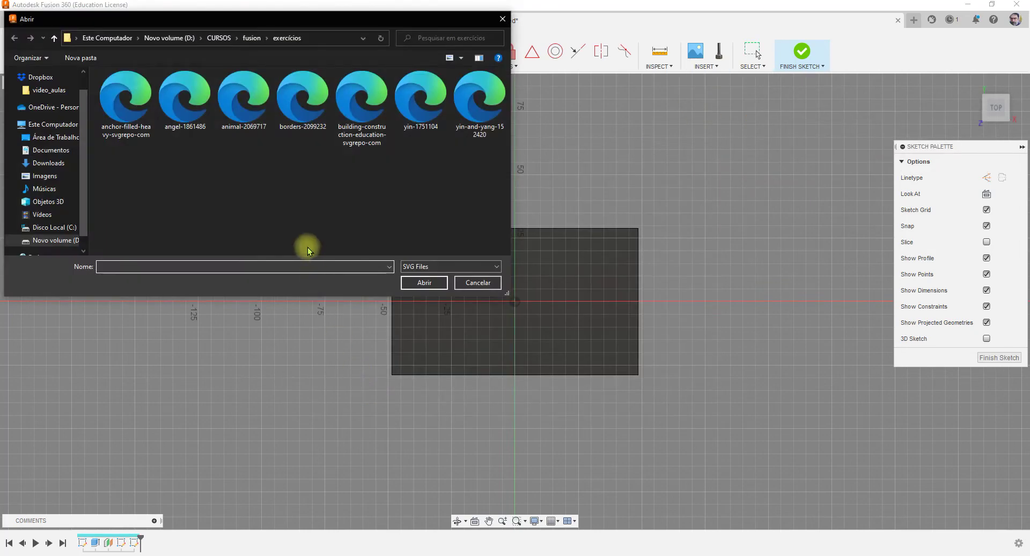
{"action": "left_click", "coordinate": [126, 97]}
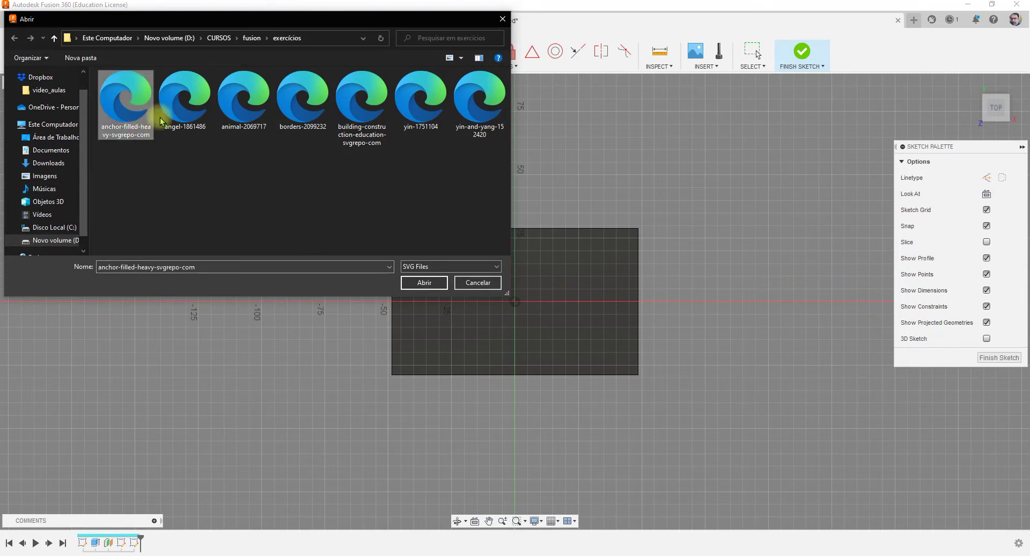
{"action": "left_click", "coordinate": [423, 283]}
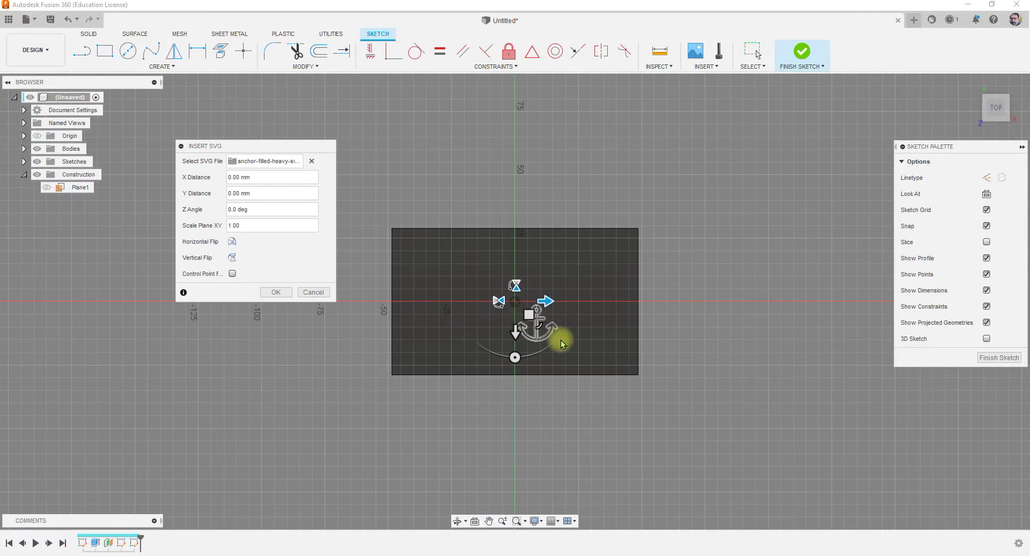
Move and enlarge the anchor SVG so it sits centred over the block, confirm the insertion, and finish the sketch
{"action": "left_click_drag", "start_coordinate": [526, 316], "coordinate": [499, 281]}
{"action": "scroll", "coordinate": [545, 284], "scroll_direction": "up", "scroll_amount": 2}
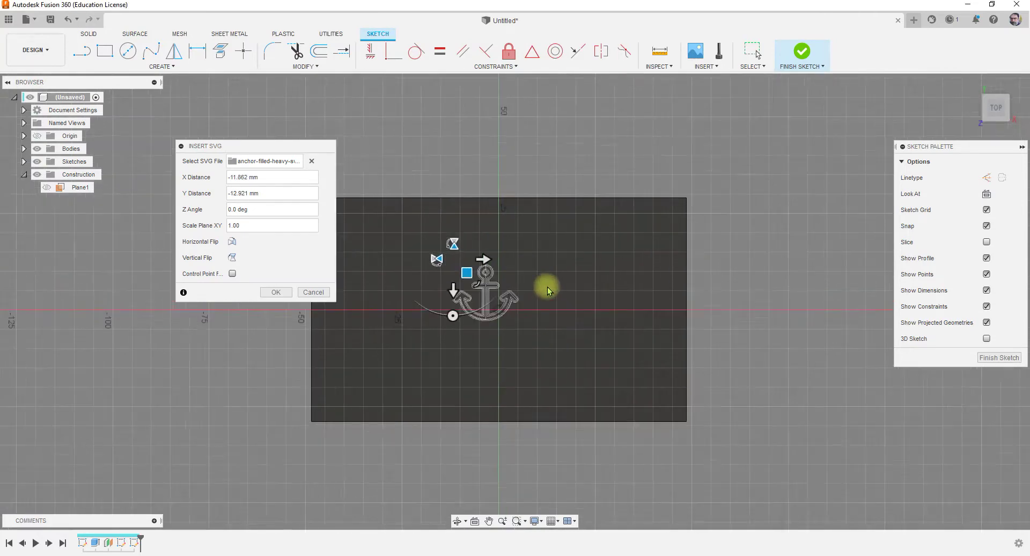
{"action": "scroll", "coordinate": [650, 306], "scroll_direction": "down", "scroll_amount": 1}
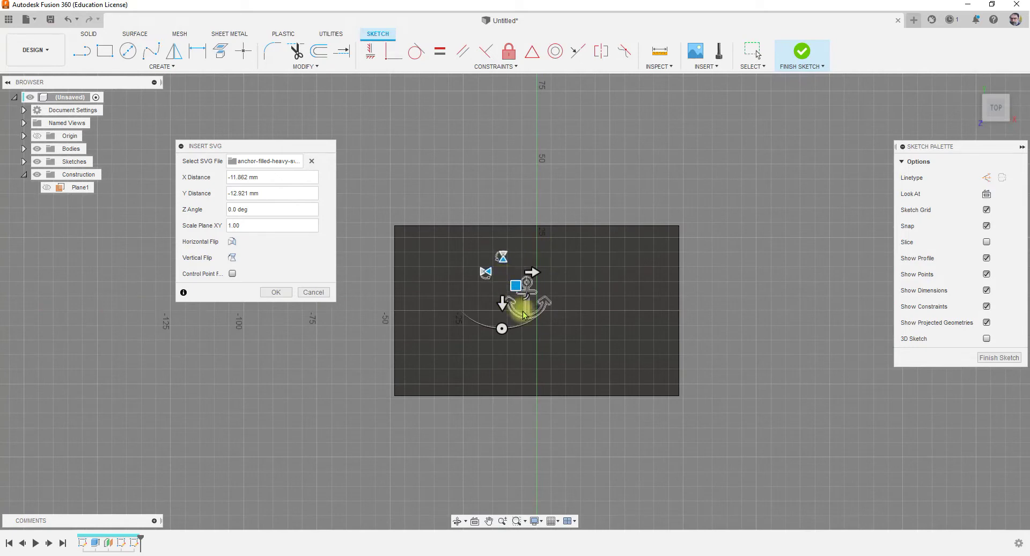
{"action": "scroll", "coordinate": [554, 318], "scroll_direction": "down", "scroll_amount": 1}
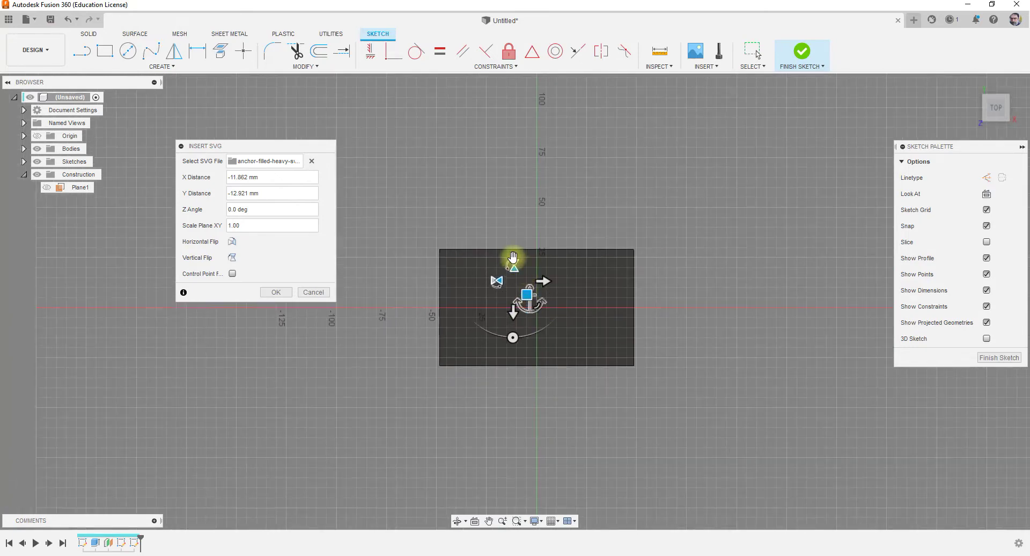
{"action": "scroll", "coordinate": [499, 266], "scroll_direction": "up", "scroll_amount": 10}
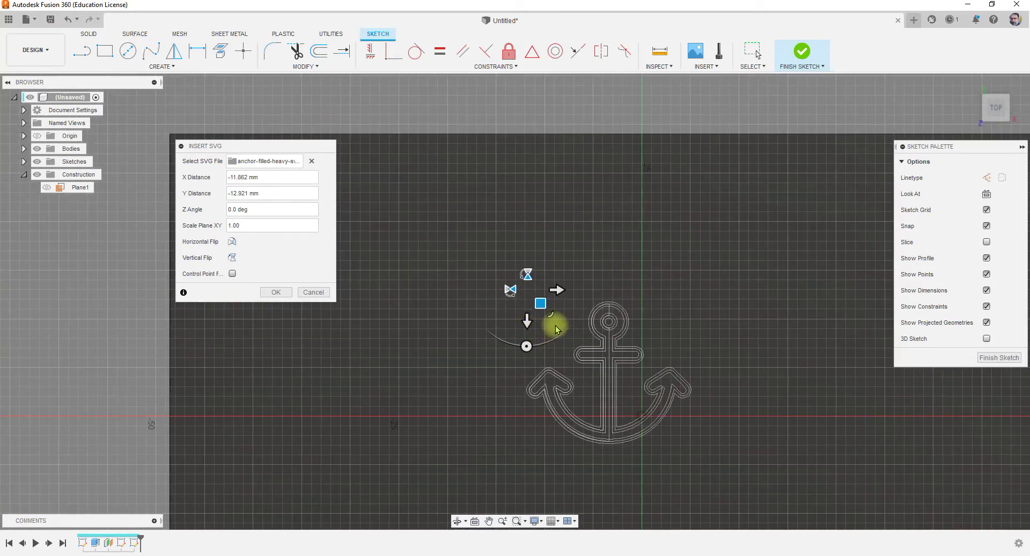
{"action": "mouse_move", "coordinate": [554, 320]}
{"action": "left_mouse_down"}
{"action": "mouse_move", "coordinate": [581, 340]}
{"action": "mouse_move", "coordinate": [510, 338]}
{"action": "mouse_move", "coordinate": [409, 312]}
{"action": "mouse_move", "coordinate": [507, 358]}
{"action": "mouse_move", "coordinate": [459, 272]}
{"action": "mouse_move", "coordinate": [427, 296]}
{"action": "mouse_move", "coordinate": [448, 278]}
{"action": "left_mouse_up"}
{"action": "scroll", "coordinate": [429, 321], "scroll_direction": "down", "scroll_amount": 5}
{"action": "left_click", "coordinate": [275, 292]}
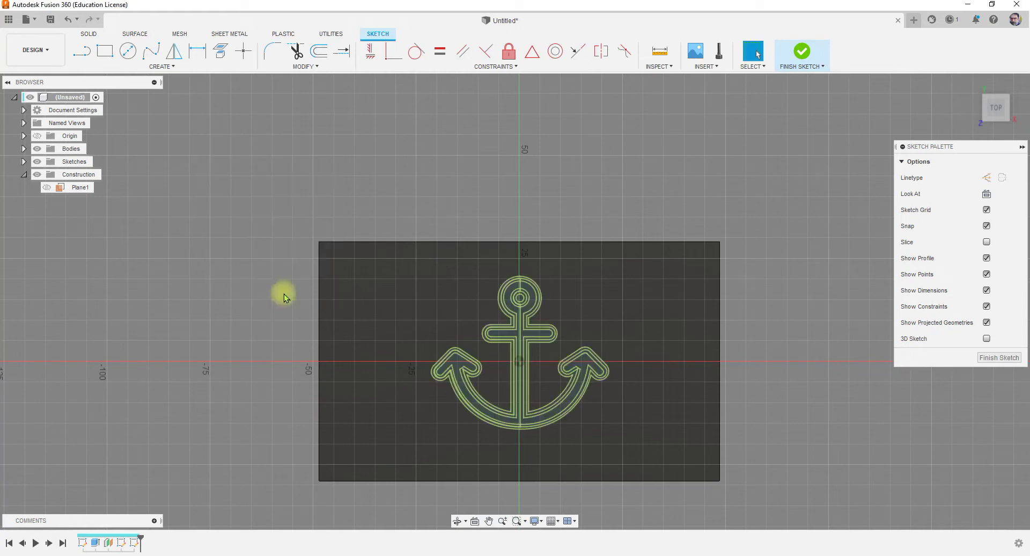
{"action": "mouse_move", "coordinate": [298, 335]}
{"action": "middle_mouse_down", "text": "shift"}
{"action": "mouse_move", "coordinate": [247, 328]}
{"action": "mouse_move", "coordinate": [410, 407]}
{"action": "mouse_move", "coordinate": [431, 369]}
{"action": "mouse_move", "coordinate": [428, 343]}
{"action": "mouse_move", "coordinate": [526, 349]}
{"action": "mouse_move", "coordinate": [583, 329]}
{"action": "middle_mouse_up", "text": "shift"}
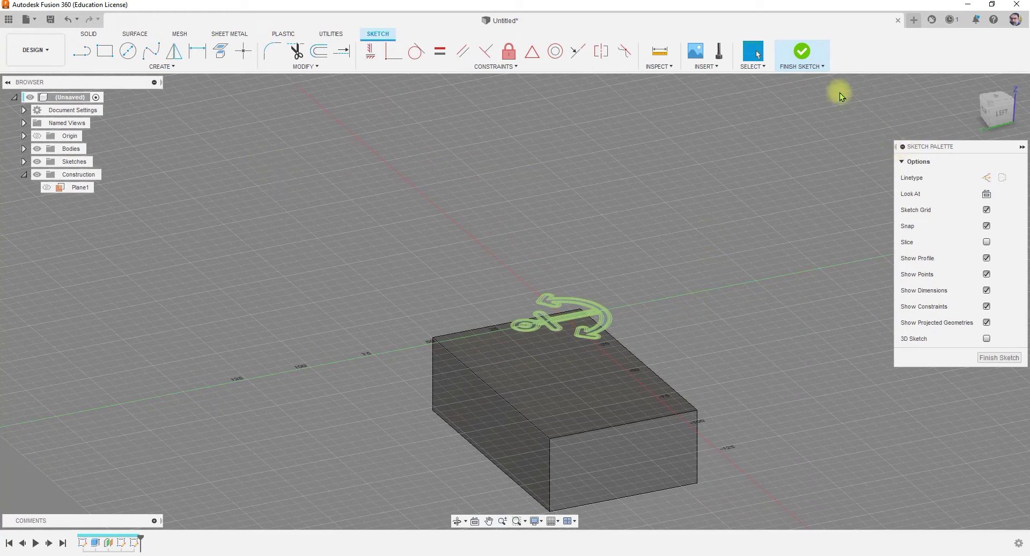
{"action": "left_click", "coordinate": [801, 51]}
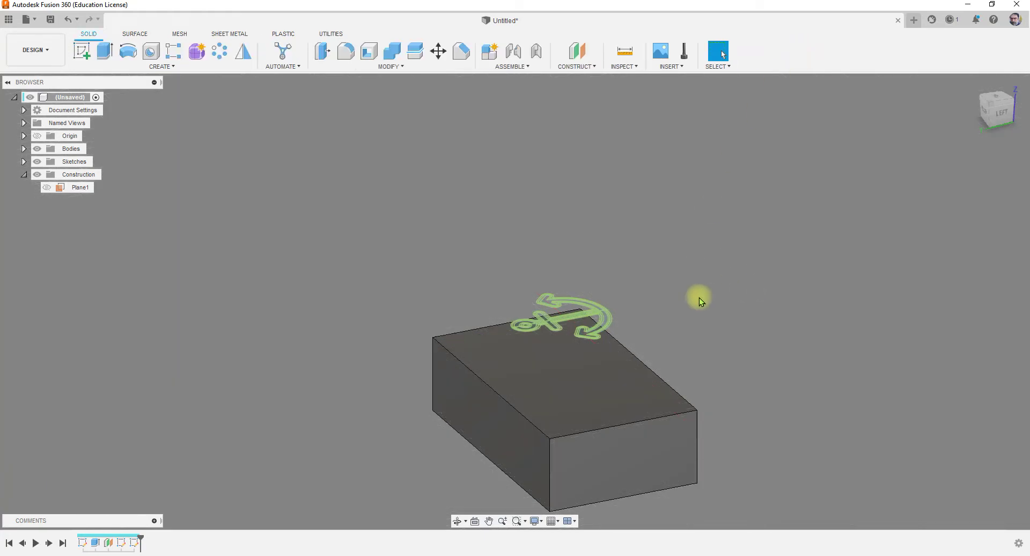
Set up an Emboss with both halves of the anchor and its outer outline band as profiles, applied to the block's top face
{"action": "left_click", "coordinate": [164, 65]}
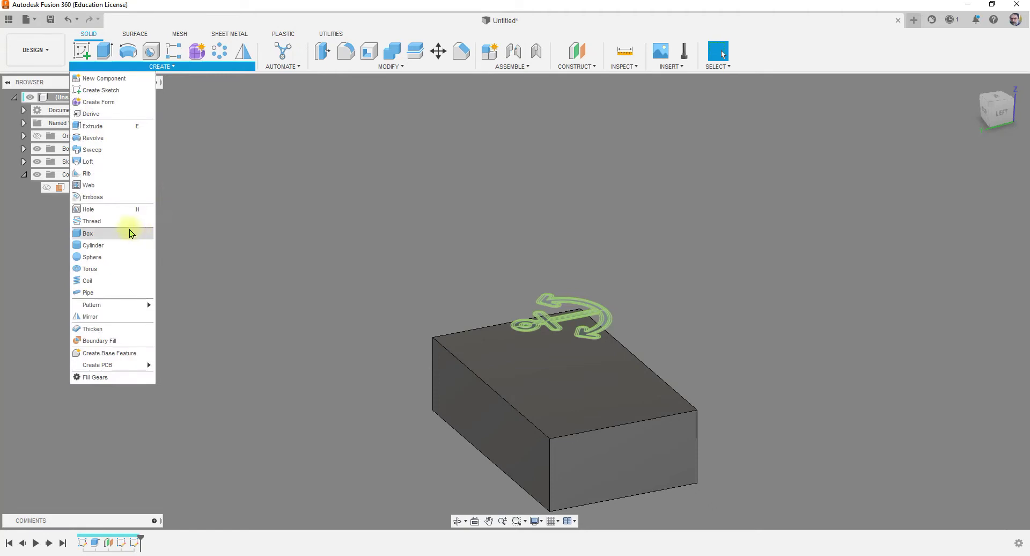
{"action": "left_click", "coordinate": [100, 197]}
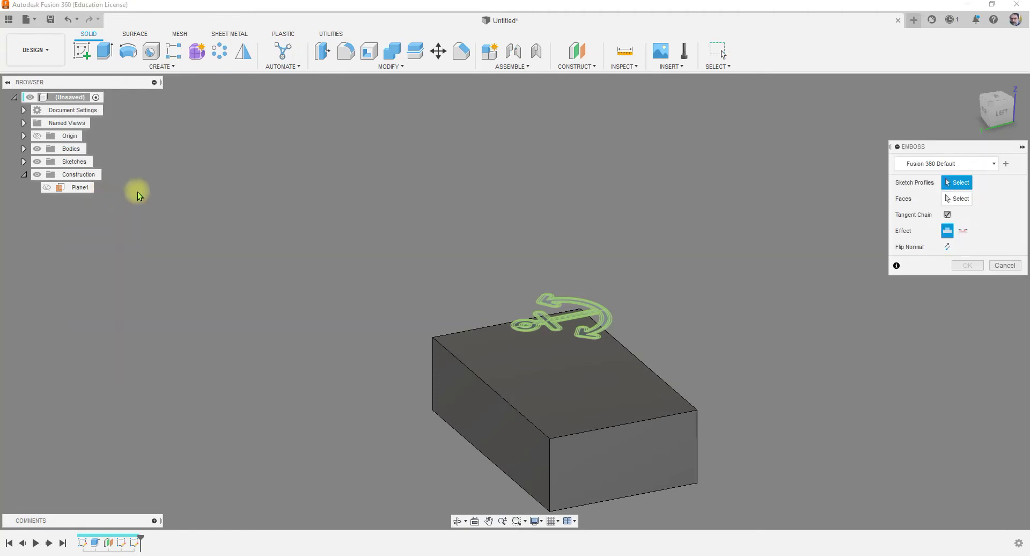
{"action": "scroll", "coordinate": [651, 320], "scroll_direction": "up", "scroll_amount": 5}
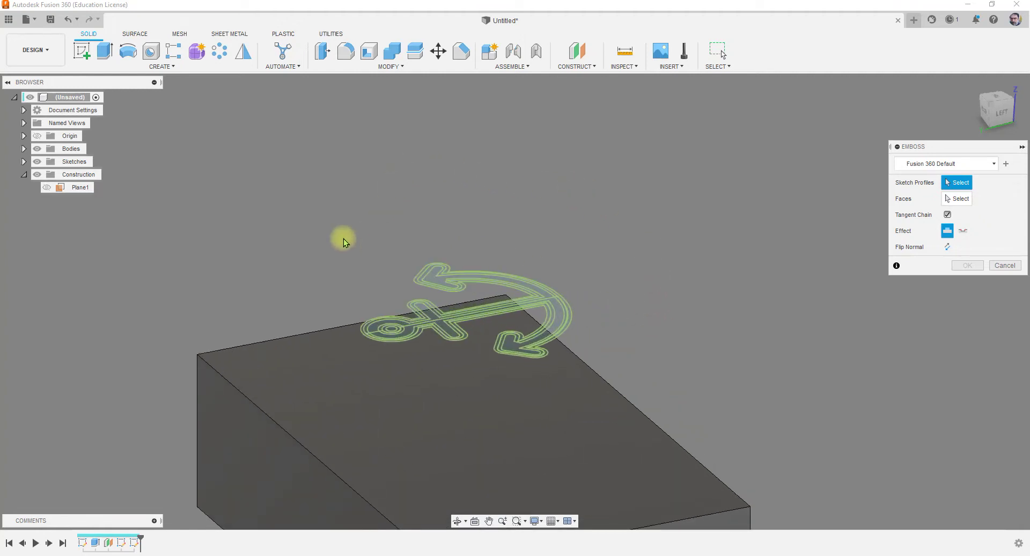
{"action": "left_click", "coordinate": [435, 279]}
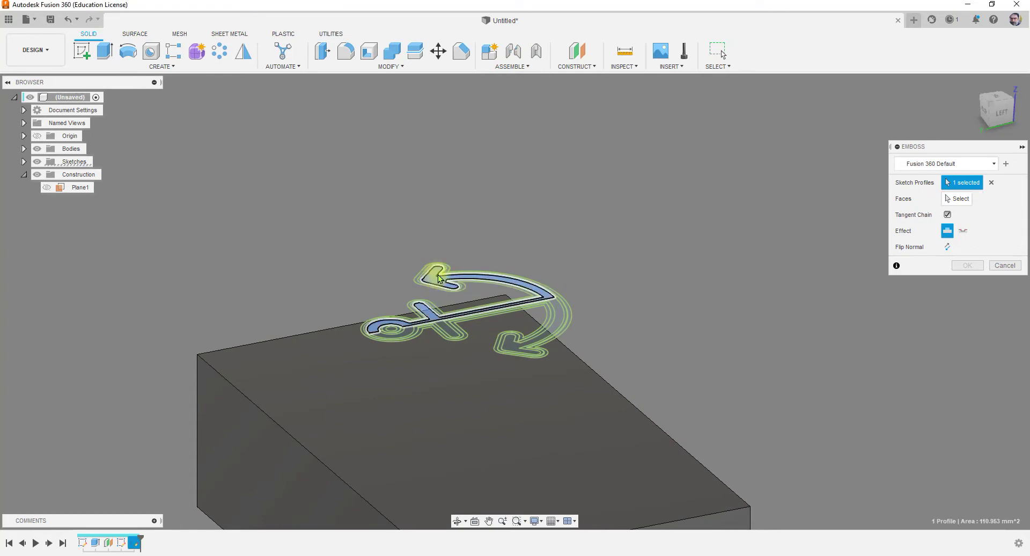
{"action": "left_click", "coordinate": [558, 317]}
{"action": "scroll", "coordinate": [426, 242], "scroll_direction": "up", "scroll_amount": 3}
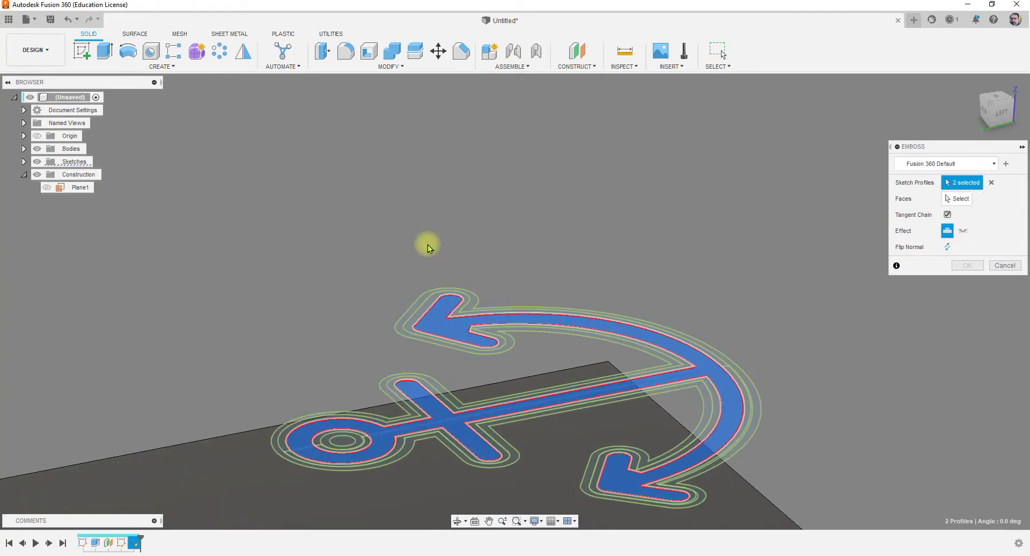
{"action": "left_click", "coordinate": [408, 306]}
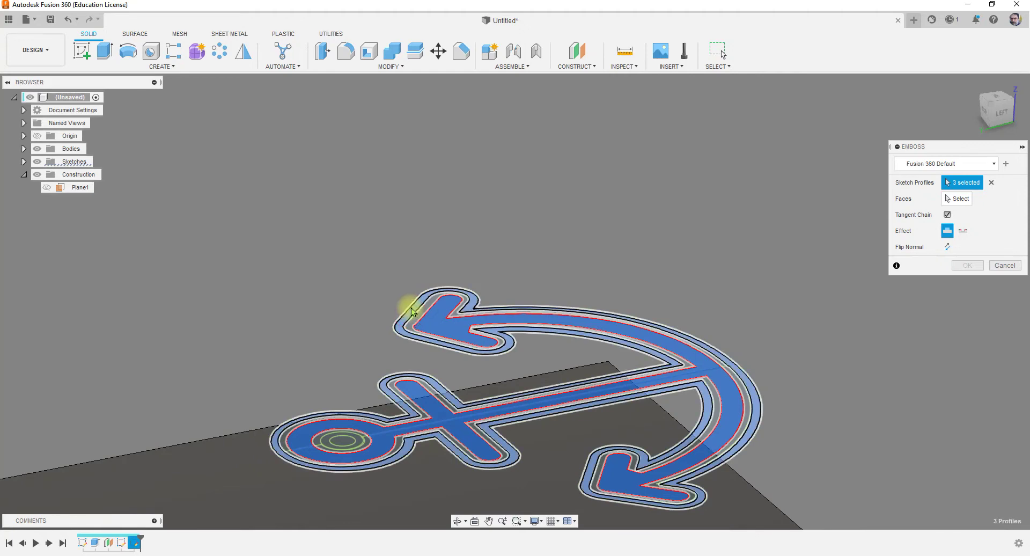
{"action": "scroll", "coordinate": [561, 230], "scroll_direction": "down", "scroll_amount": 4}
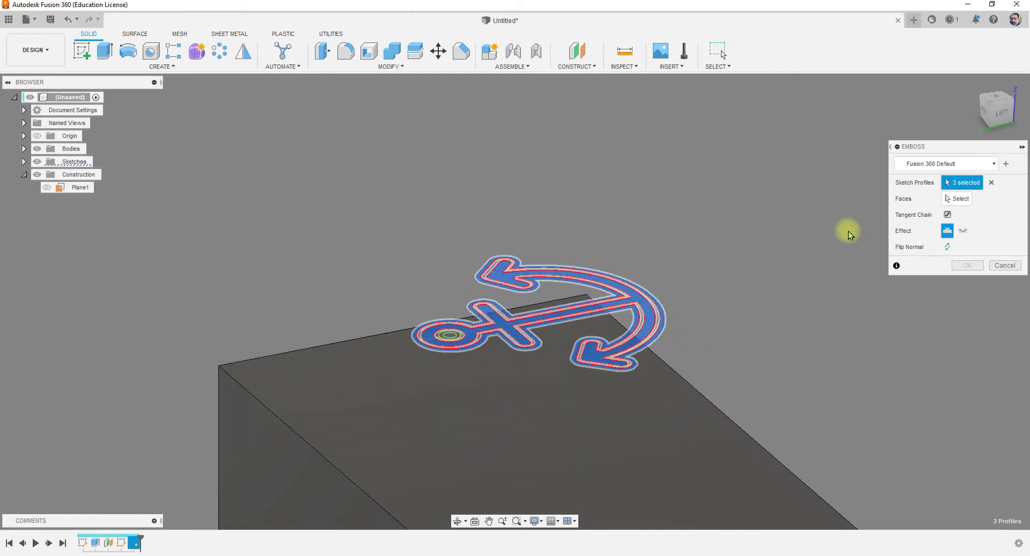
{"action": "left_click", "coordinate": [958, 199]}
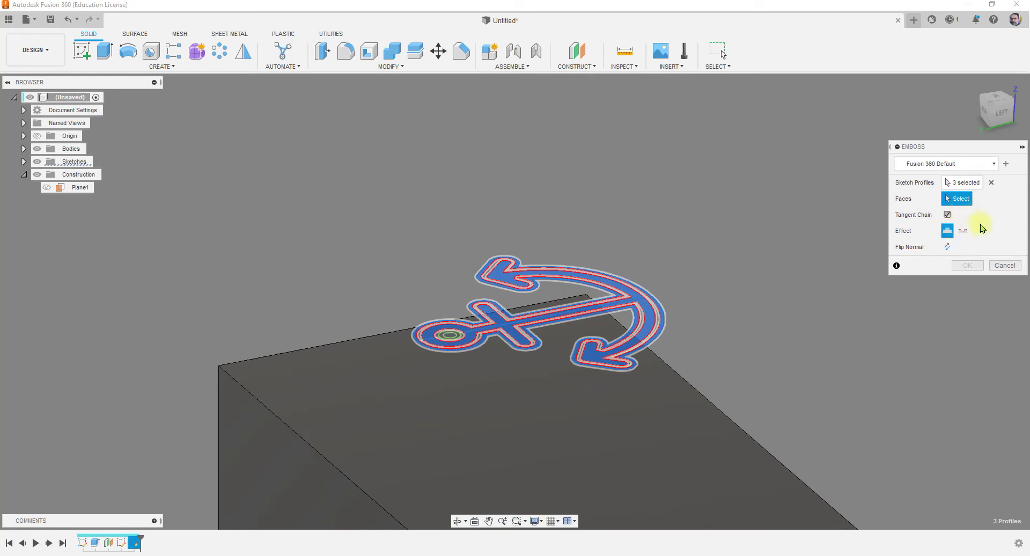
{"action": "left_click", "coordinate": [699, 420]}
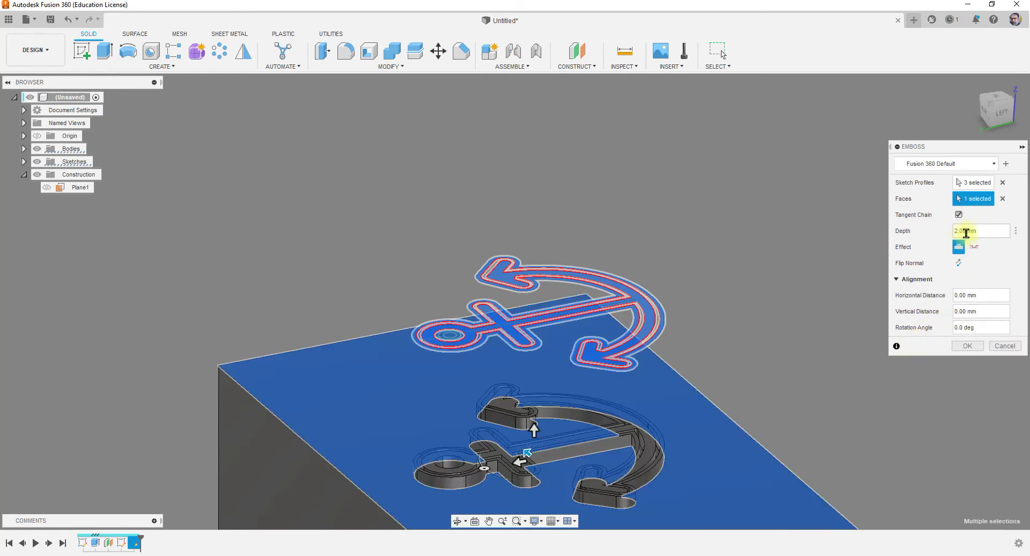
Set the anchor emboss depth to 4 mm, try flipping the normal and back, and complete the raised emboss
{"action": "scroll", "coordinate": [451, 226], "scroll_direction": "down", "scroll_amount": 2}
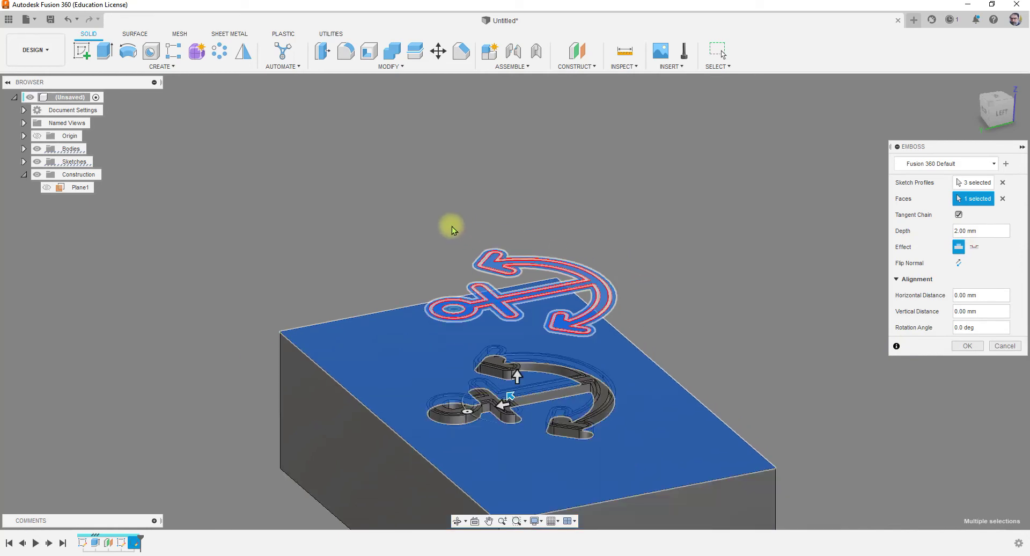
{"action": "left_click", "coordinate": [984, 232]}
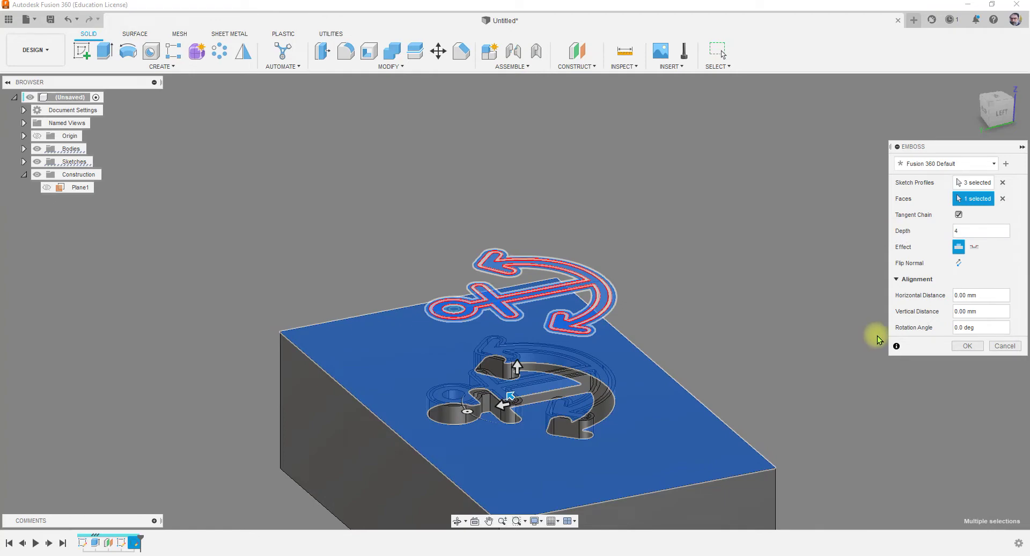
{"action": "left_click", "coordinate": [959, 264]}
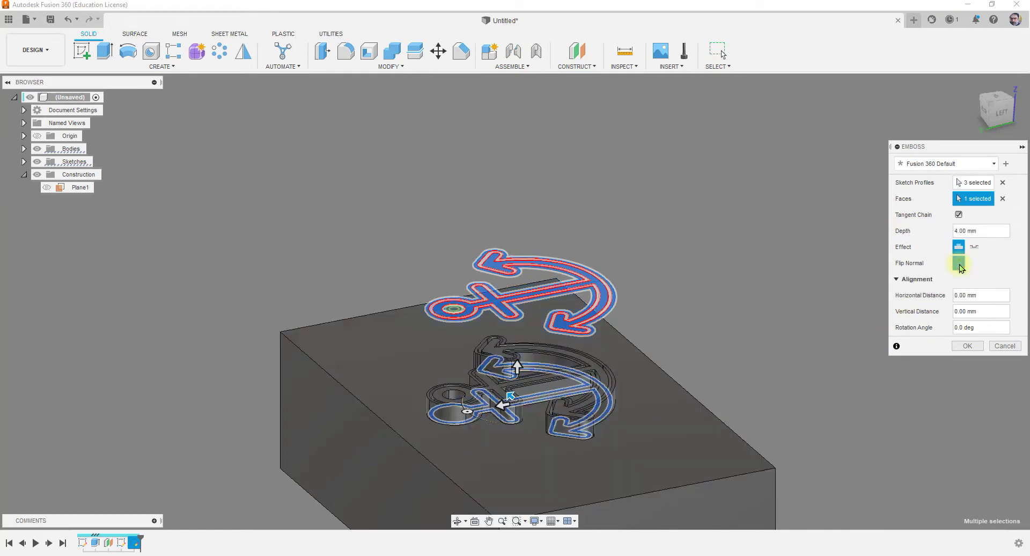
{"action": "left_click", "coordinate": [959, 264]}
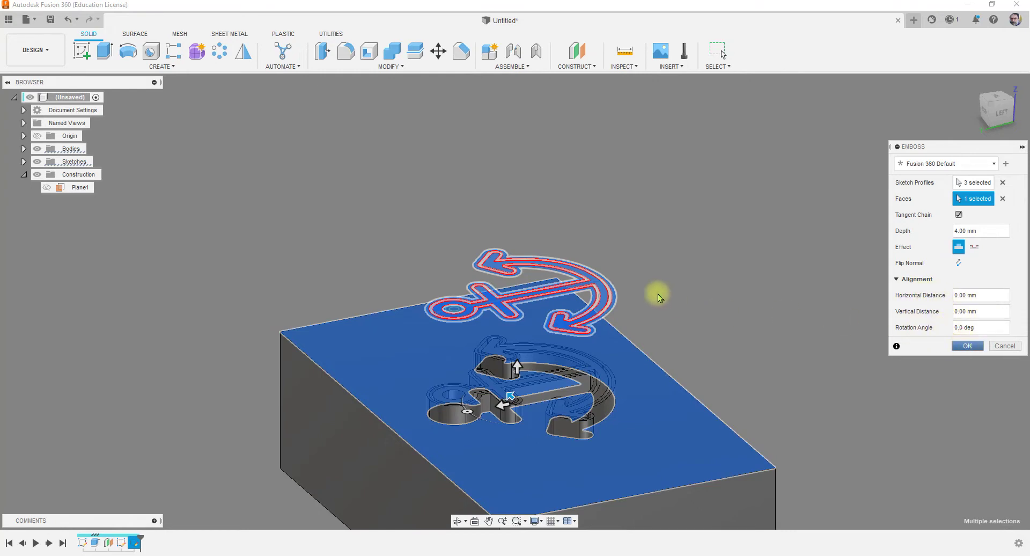
Examine the raised anchor on the block's top face up close and from several sides
{"action": "scroll", "coordinate": [485, 289], "scroll_direction": "down", "scroll_amount": 1}
{"action": "middle_click_drag", "start_coordinate": [486, 289], "coordinate": [570, 356], "text": "shift"}
{"action": "scroll", "coordinate": [567, 441], "scroll_direction": "up", "scroll_amount": 5}
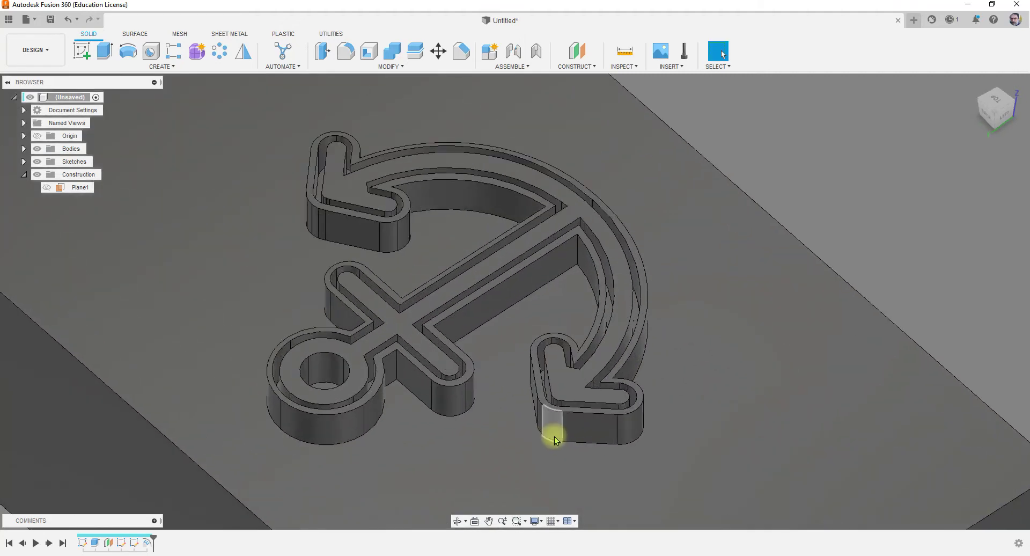
{"action": "middle_click_drag", "start_coordinate": [526, 423], "coordinate": [662, 360], "text": "shift"}
{"action": "scroll", "coordinate": [662, 361], "scroll_direction": "down", "scroll_amount": 5}
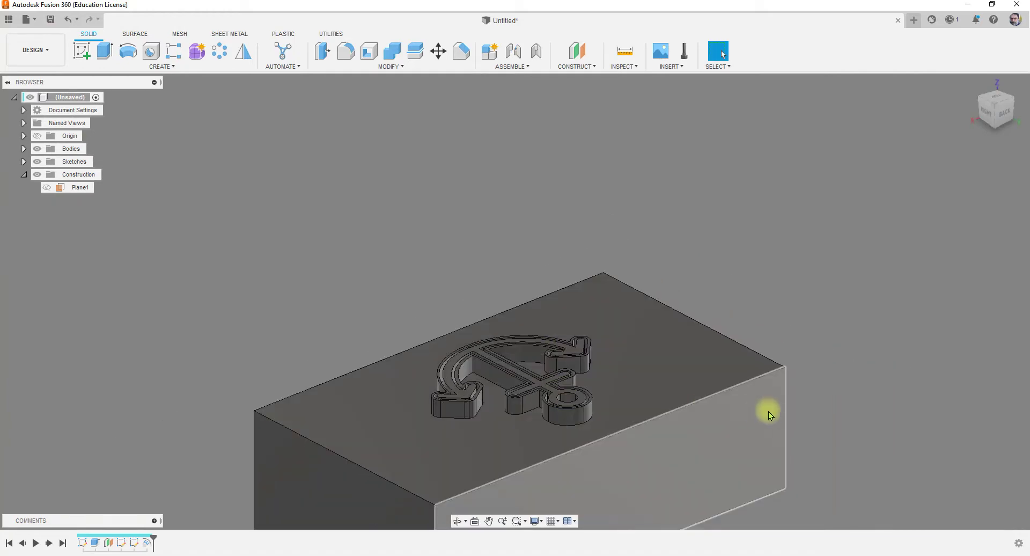
{"action": "middle_click_drag", "start_coordinate": [815, 352], "coordinate": [737, 361], "text": "shift"}
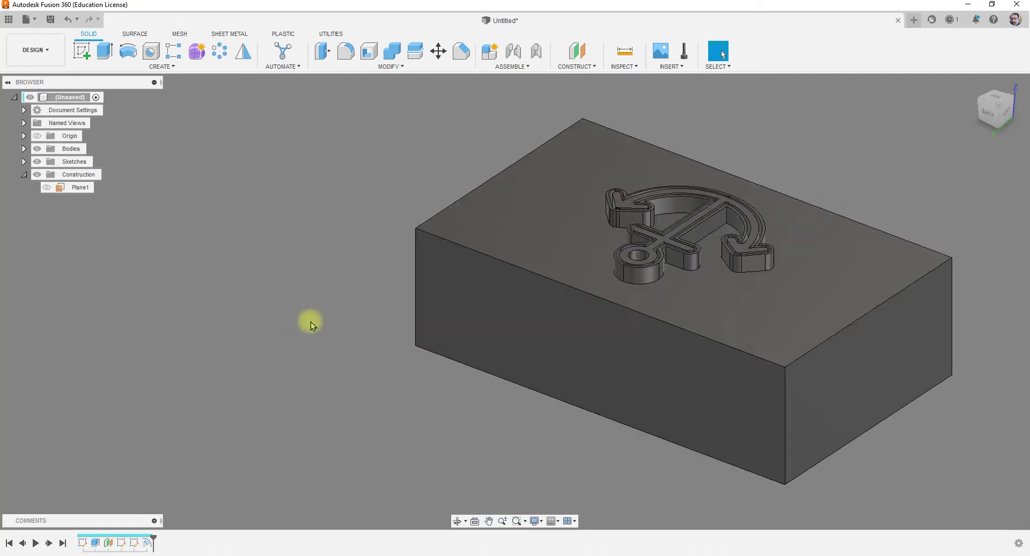
Delete the raised anchor emboss feature from the block
{"action": "scroll", "coordinate": [303, 319], "scroll_direction": "down", "scroll_amount": 3}
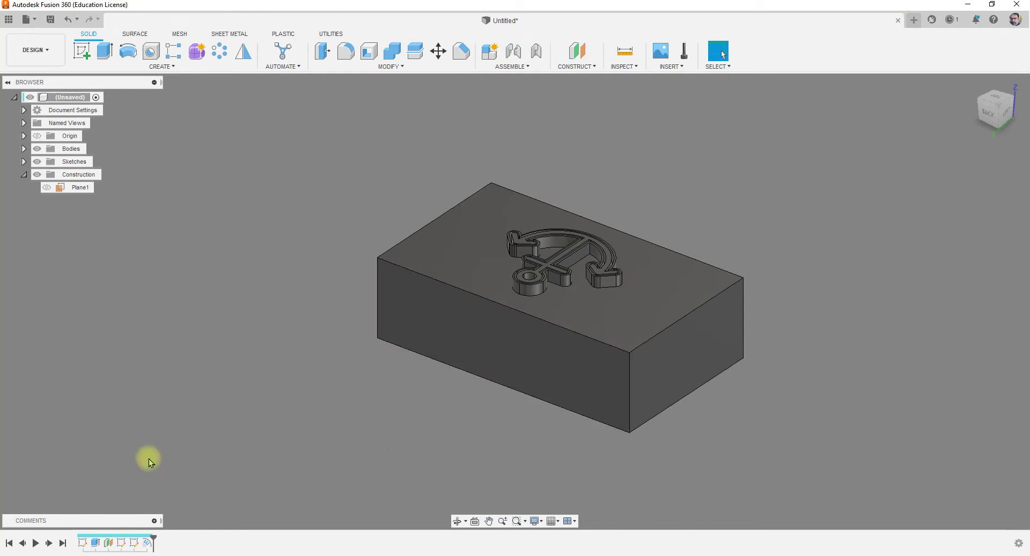
{"action": "left_click", "coordinate": [144, 545]}
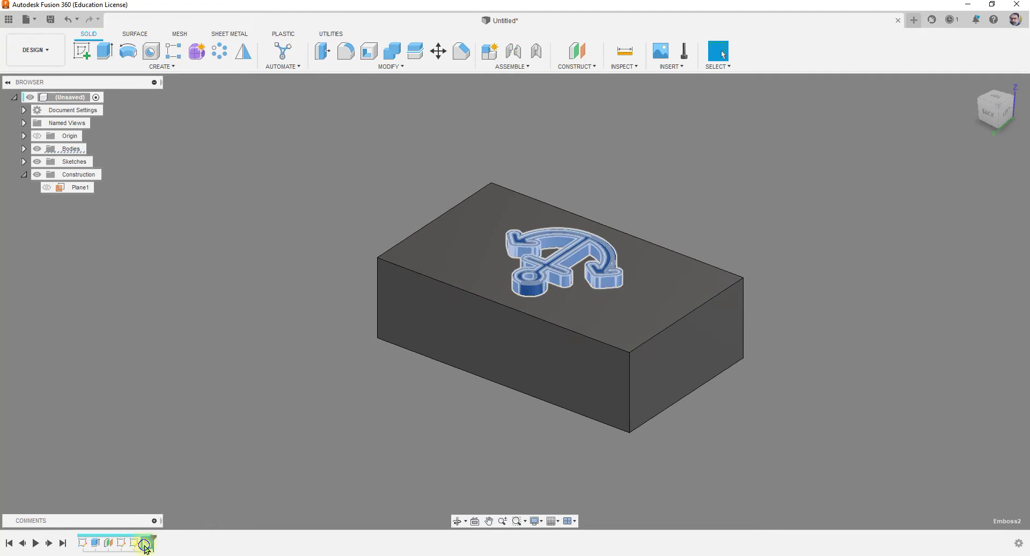
{"action": "right_click", "coordinate": [147, 543]}
{"action": "left_click", "coordinate": [169, 462]}
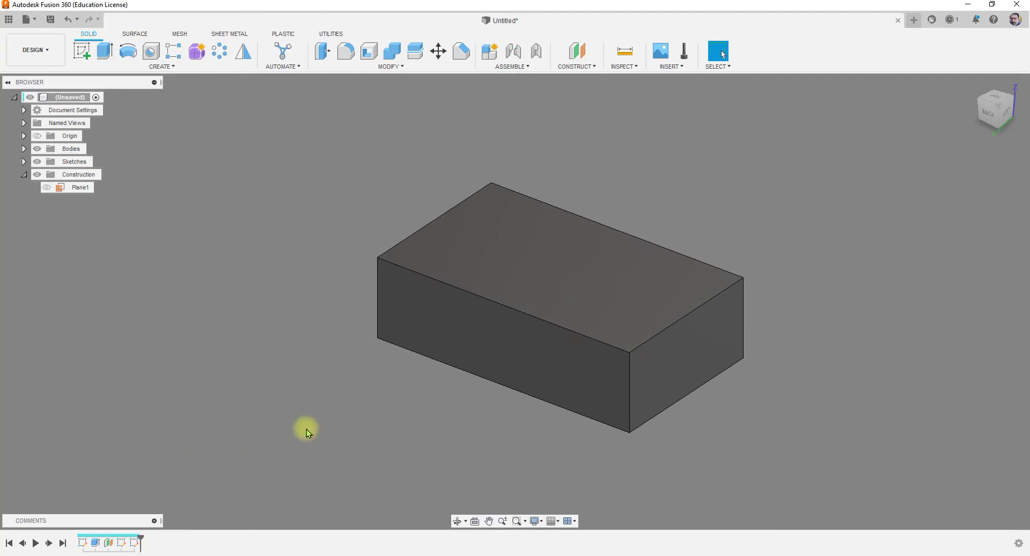
{"action": "left_click", "coordinate": [166, 66]}
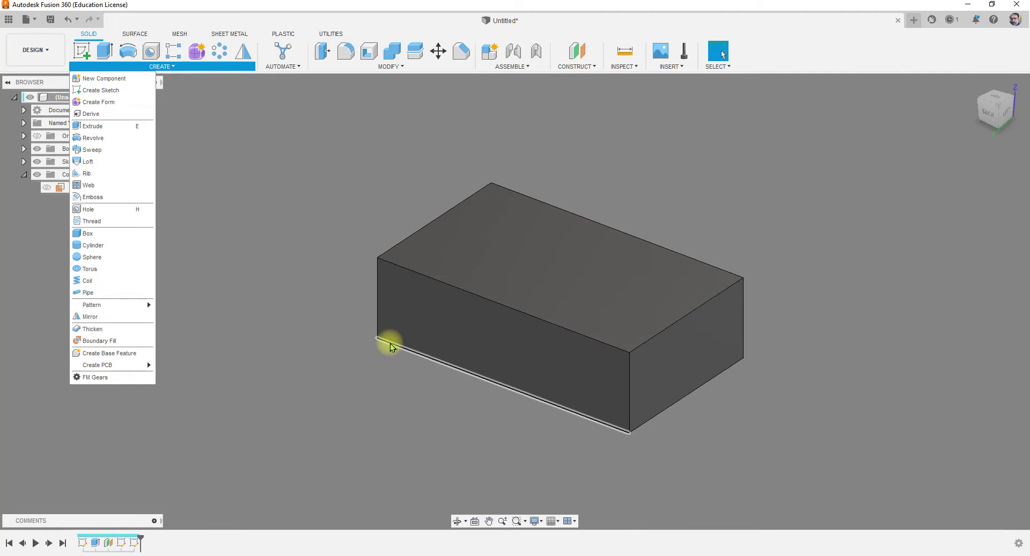
{"action": "left_click", "coordinate": [95, 215]}
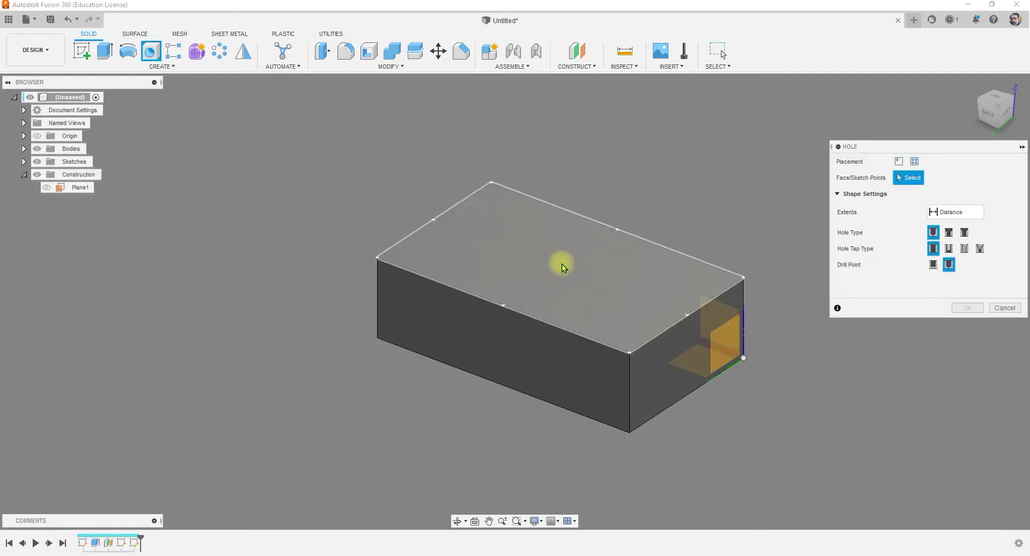
{"action": "left_click", "coordinate": [500, 225]}
{"action": "scroll", "coordinate": [265, 265], "scroll_direction": "down", "scroll_amount": 3}
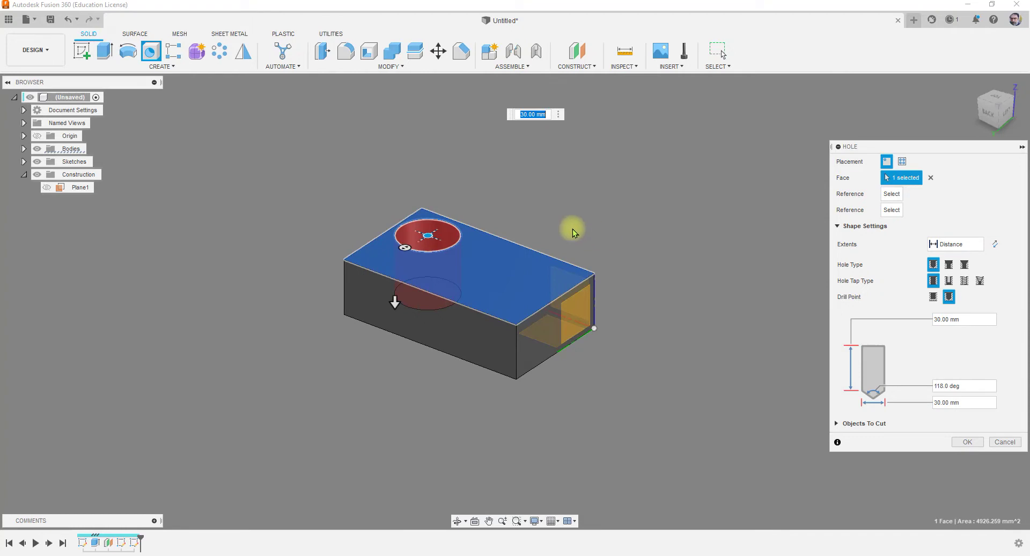
{"action": "left_click_drag", "start_coordinate": [427, 235], "coordinate": [470, 268]}
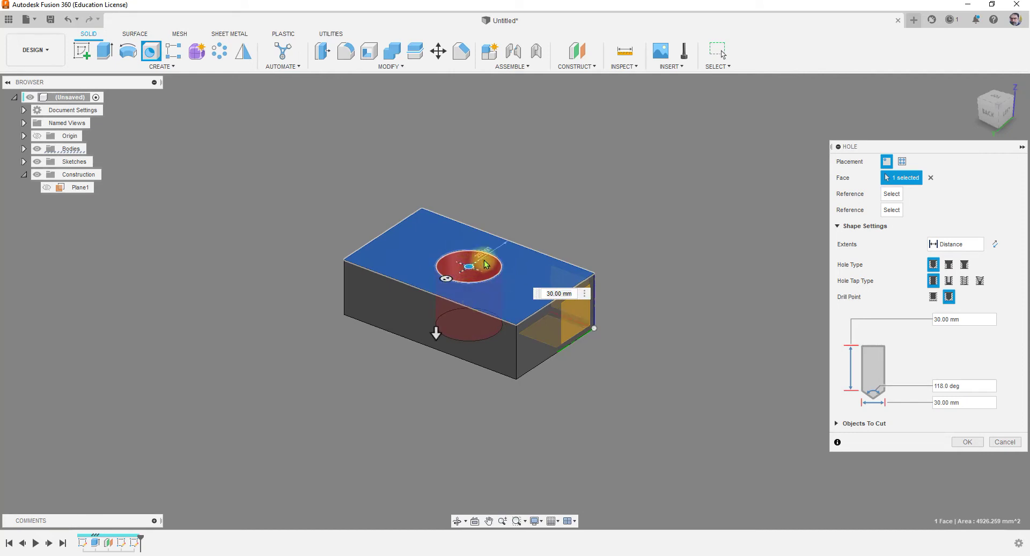
{"action": "left_click", "coordinate": [503, 247]}
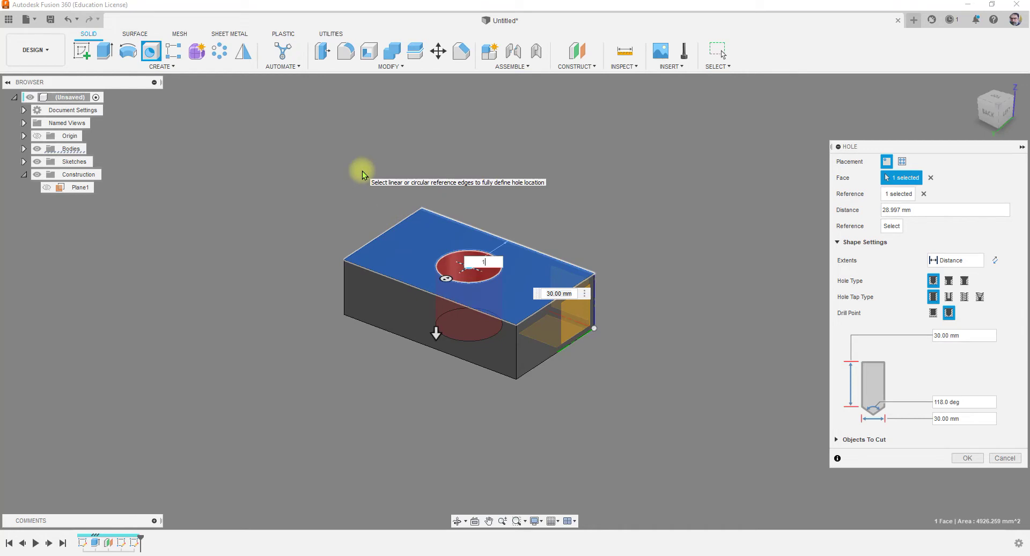
{"action": "key", "text": "Return"}
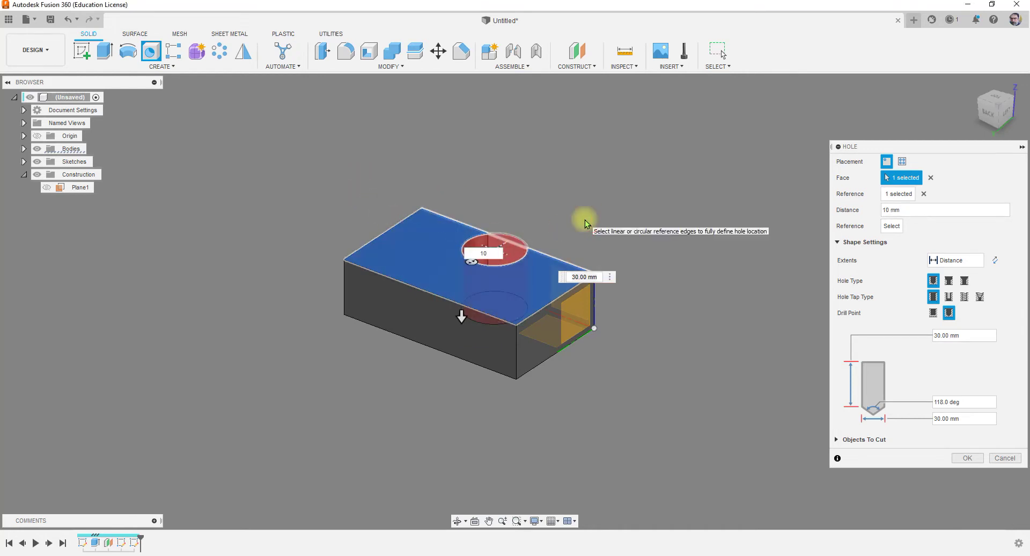
{"action": "key", "text": "Escape"}
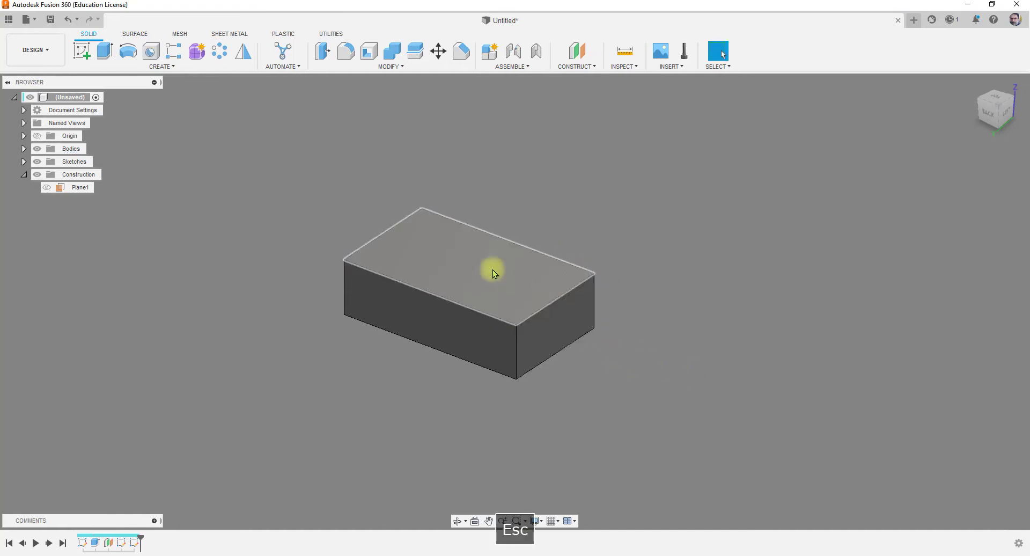
Start a 40 mm diameter Hole on the block's top face, with its centre moved to about the middle of the face
{"action": "left_click", "coordinate": [151, 51]}
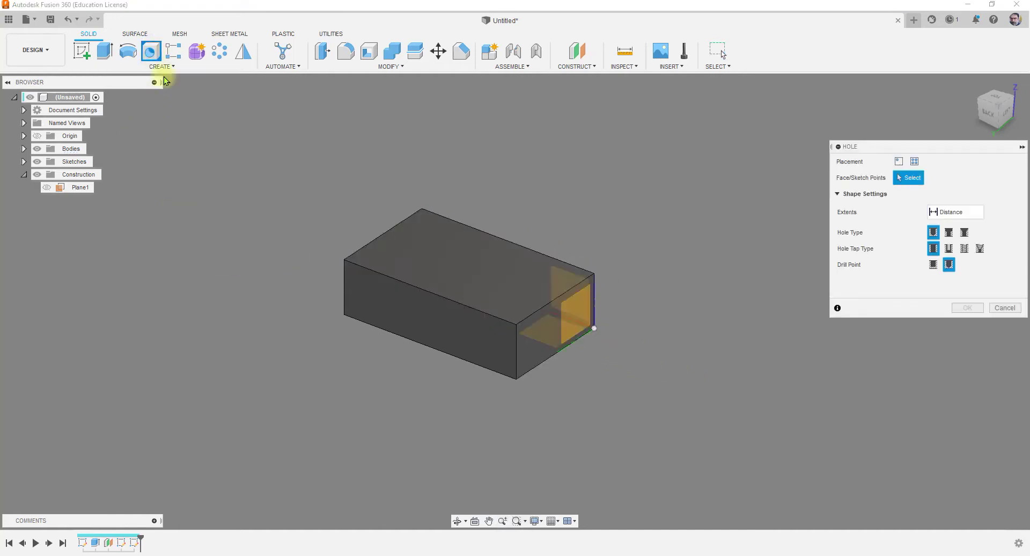
{"action": "left_click", "coordinate": [472, 263]}
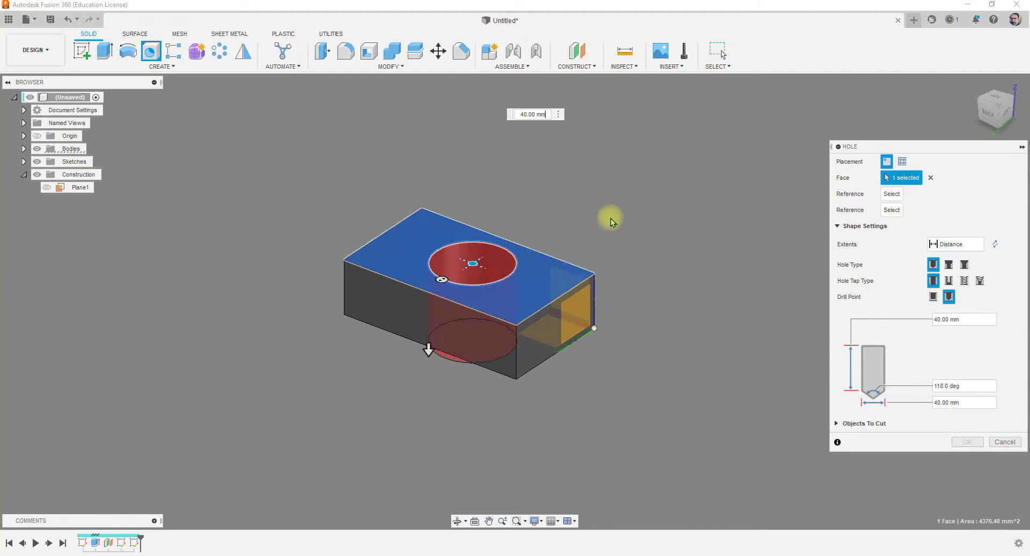
{"action": "mouse_move", "coordinate": [472, 264]}
{"action": "left_mouse_down"}
{"action": "mouse_move", "coordinate": [499, 256]}
{"action": "mouse_move", "coordinate": [468, 266]}
{"action": "left_mouse_up"}
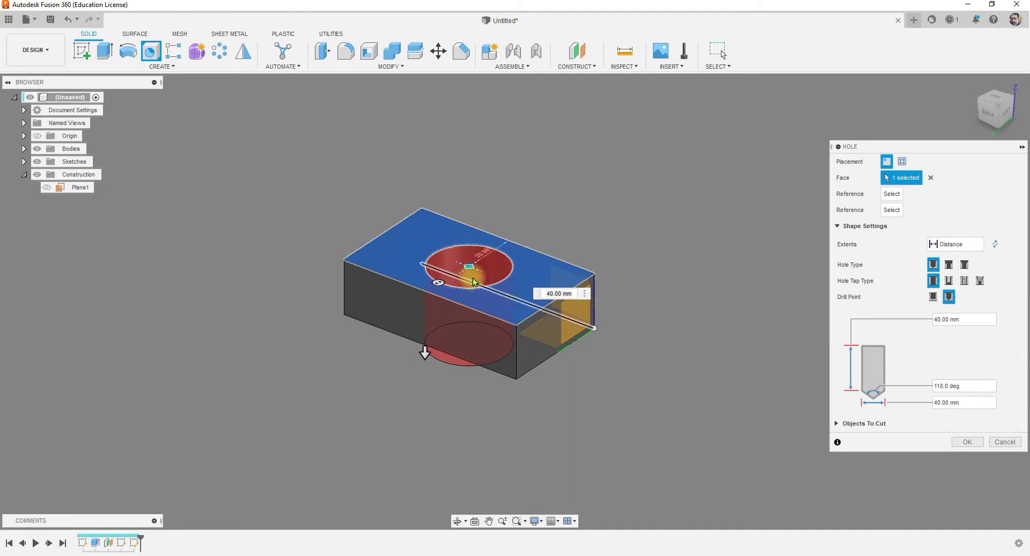
{"action": "scroll", "coordinate": [481, 267], "scroll_direction": "up", "scroll_amount": 5}
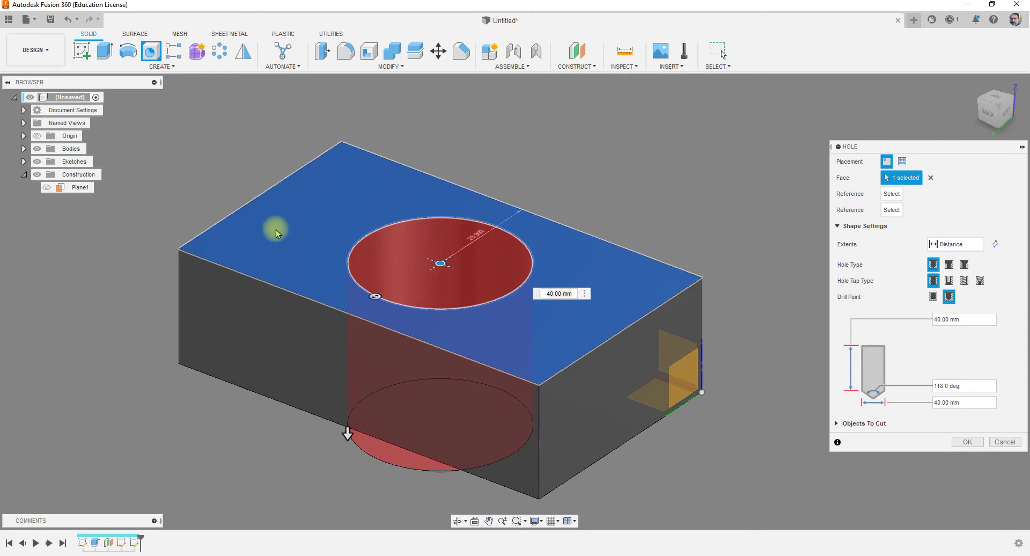
{"action": "scroll", "coordinate": [276, 233], "scroll_direction": "down", "scroll_amount": 3}
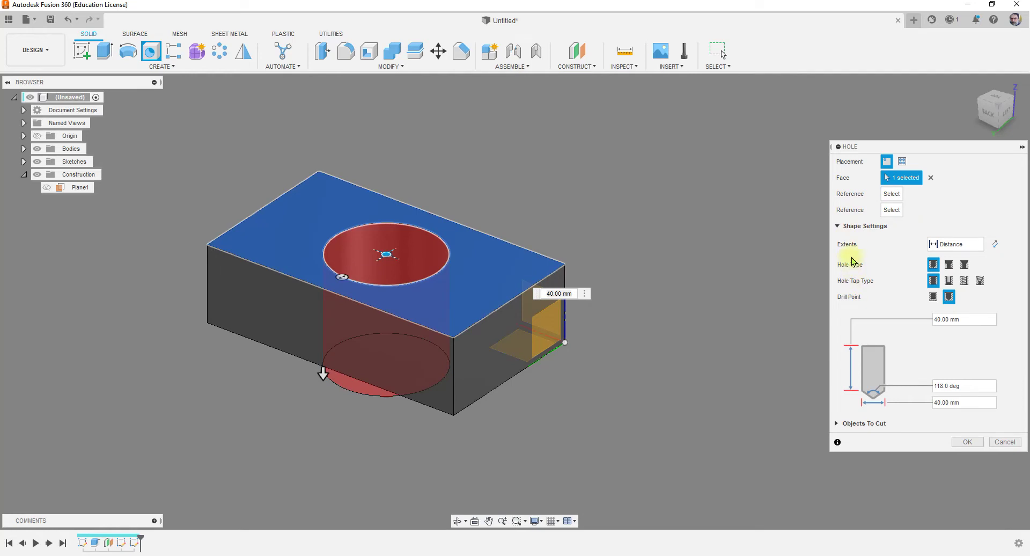
Try the All extents option for the hole and return the extents to Distance
{"action": "left_click", "coordinate": [960, 245]}
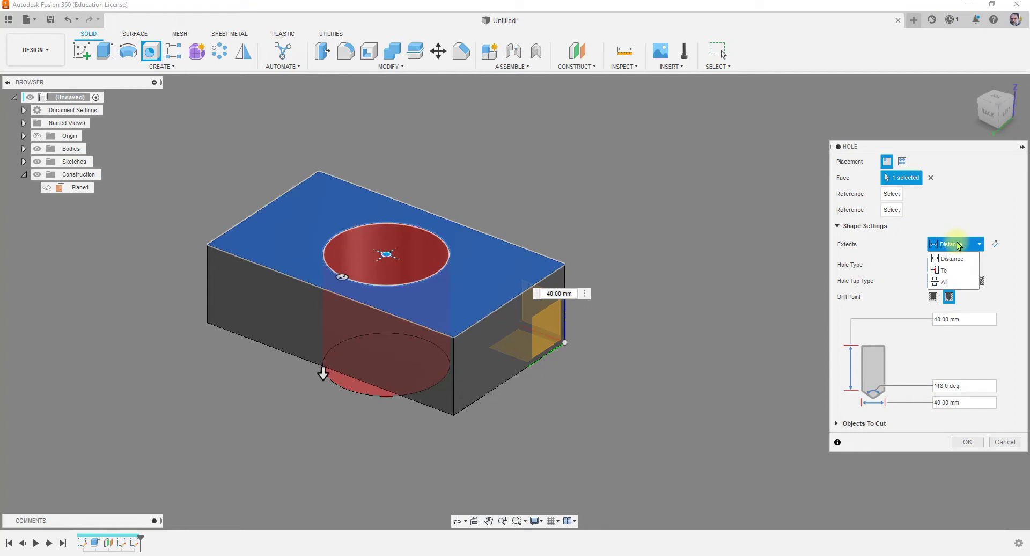
{"action": "left_click", "coordinate": [943, 282]}
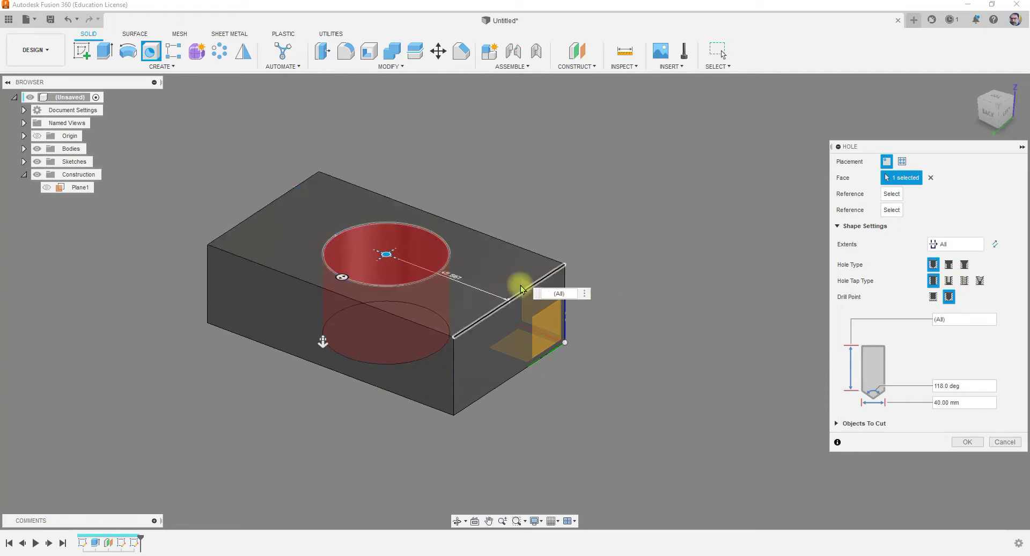
{"action": "left_click", "coordinate": [944, 243]}
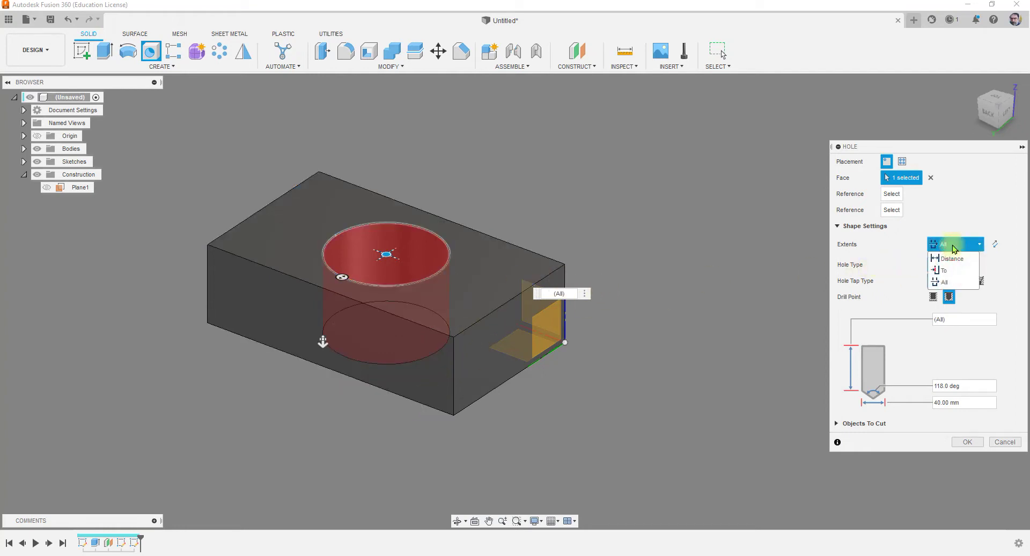
{"action": "left_click", "coordinate": [950, 259]}
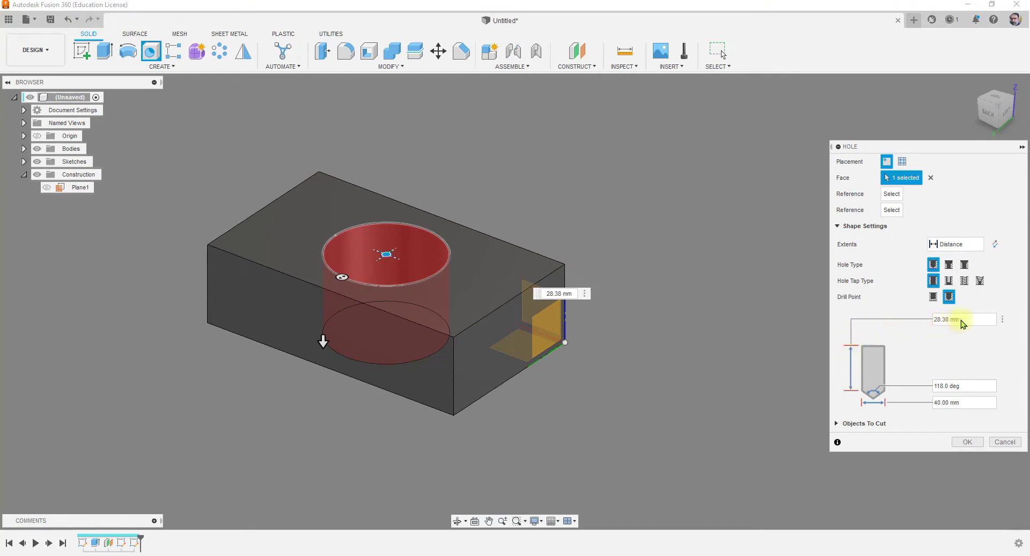
Set the hole's depth to 20 mm and create the hole
{"action": "left_click_drag", "start_coordinate": [968, 323], "coordinate": [918, 323]}
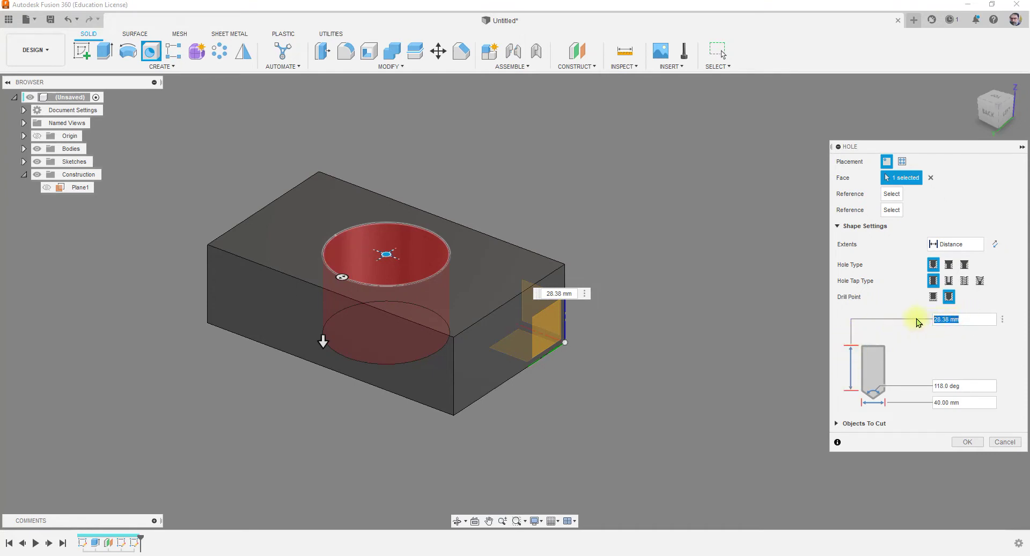
{"action": "type", "text": "20"}
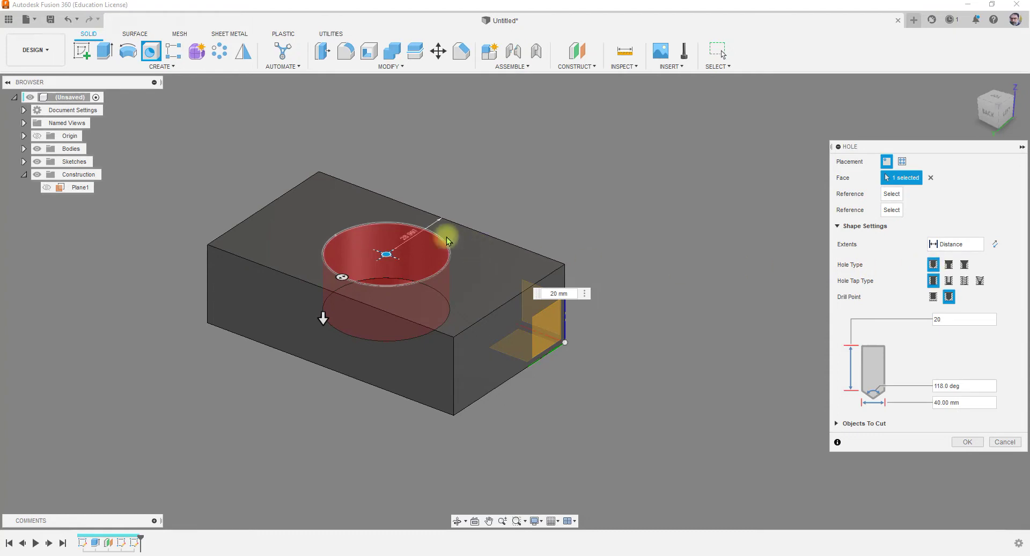
{"action": "scroll", "coordinate": [335, 257], "scroll_direction": "up", "scroll_amount": 2}
{"action": "scroll", "coordinate": [333, 260], "scroll_direction": "up", "scroll_amount": 2}
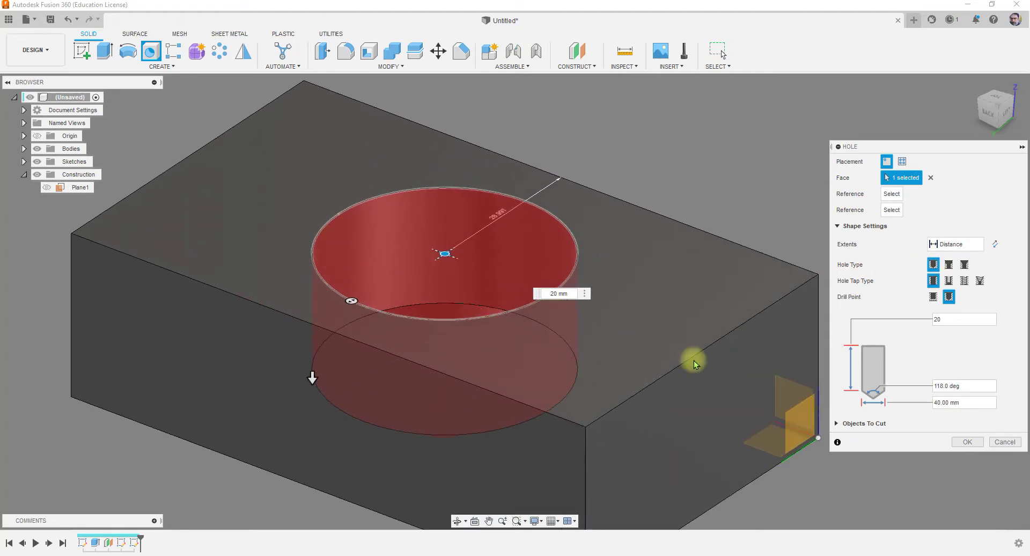
{"action": "left_click", "coordinate": [967, 441]}
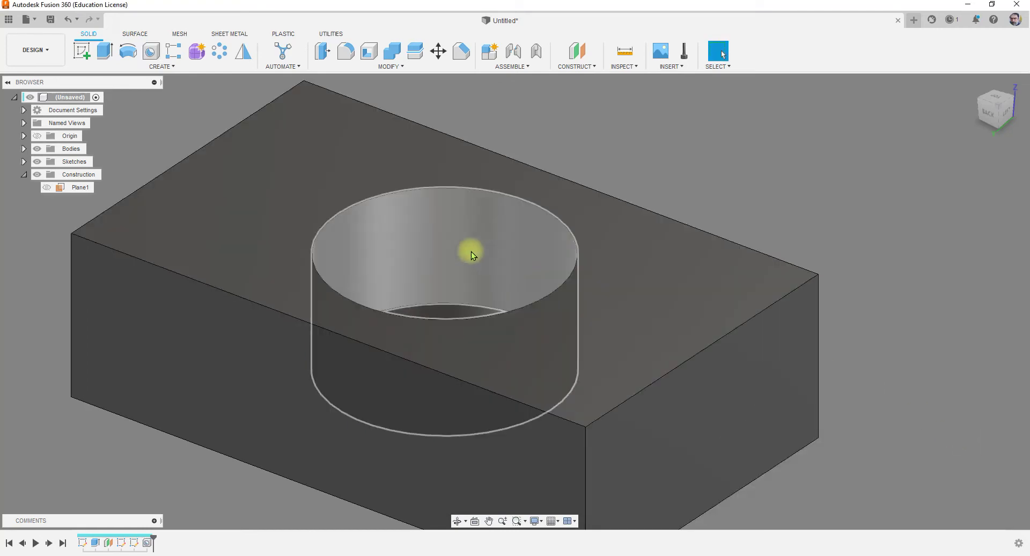
Reopen the hole feature for editing and set its diameter to 12 mm
{"action": "middle_click_drag", "start_coordinate": [639, 290], "coordinate": [372, 252], "text": "shift"}
{"action": "scroll", "coordinate": [560, 269], "scroll_direction": "down", "scroll_amount": 5}
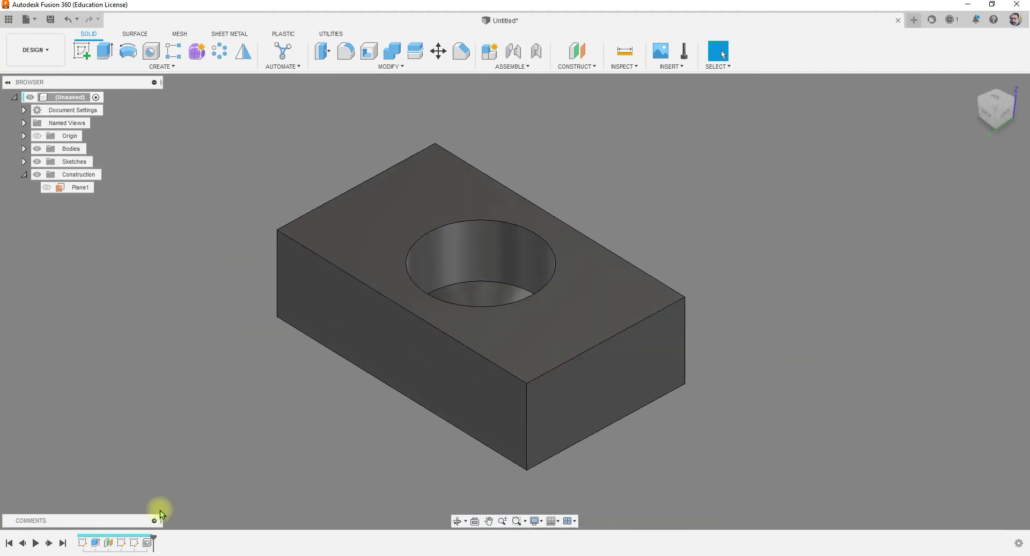
{"action": "right_click", "coordinate": [147, 542]}
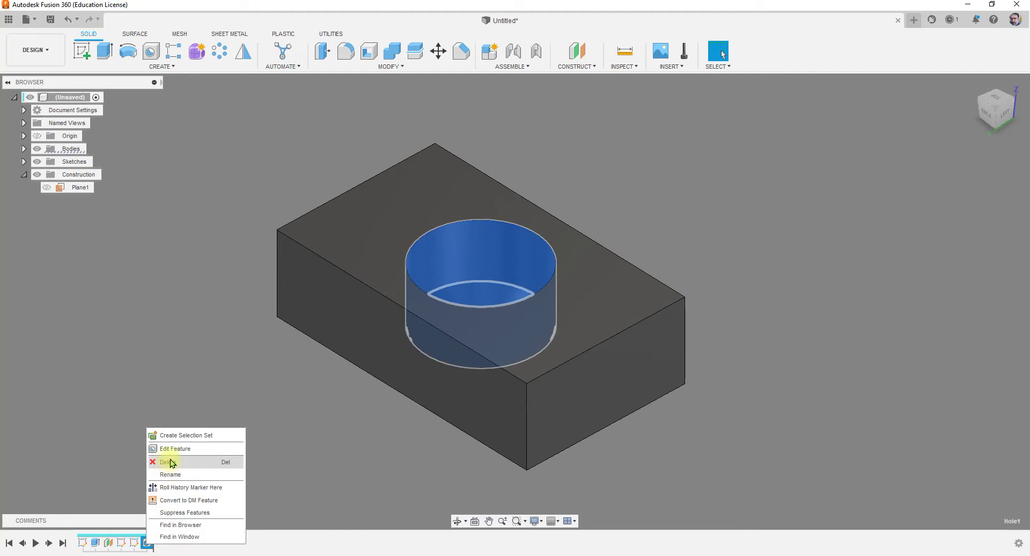
{"action": "left_click", "coordinate": [183, 448]}
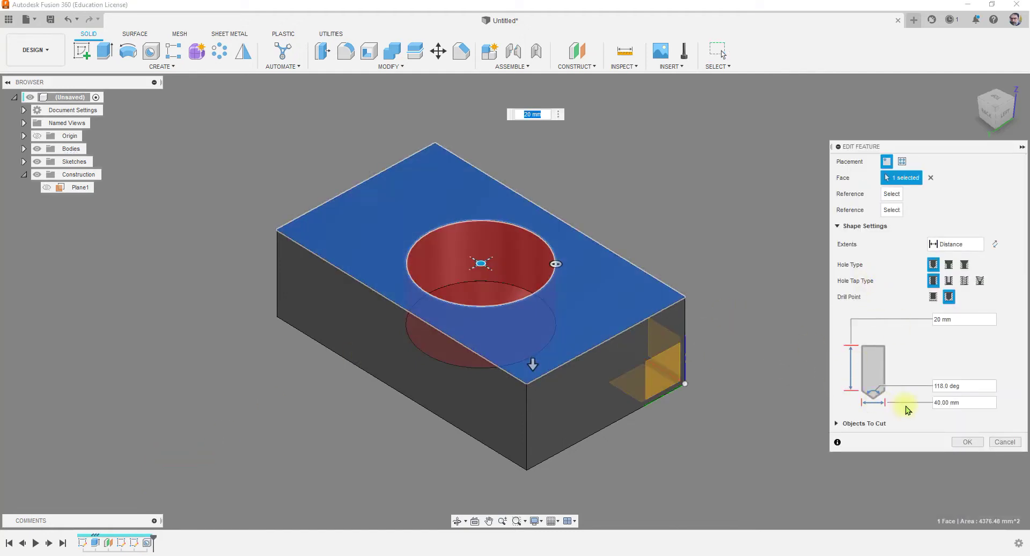
{"action": "left_click", "coordinate": [943, 401]}
{"action": "left_click_drag", "start_coordinate": [960, 402], "coordinate": [900, 397]}
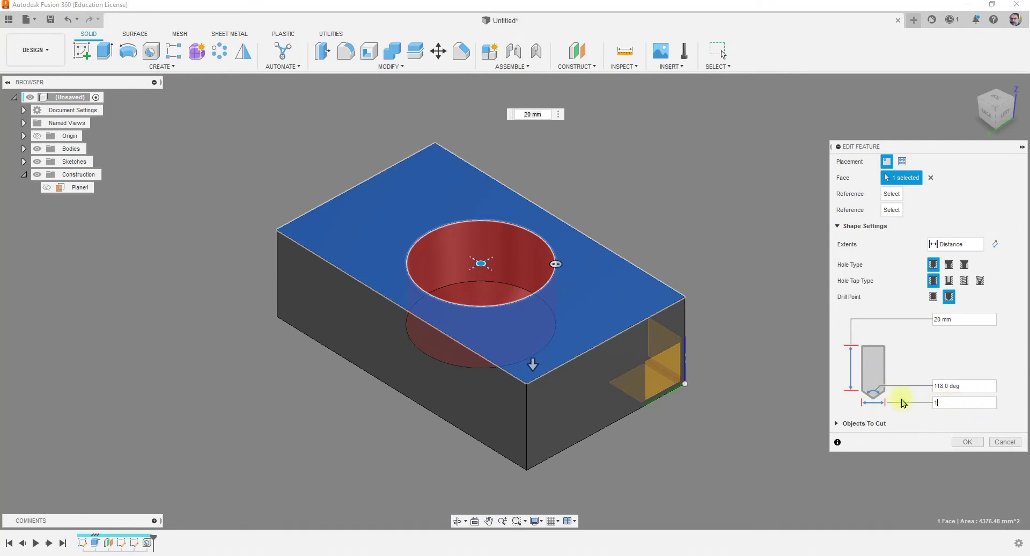
{"action": "type", "text": "12"}
{"action": "key", "text": "Return"}
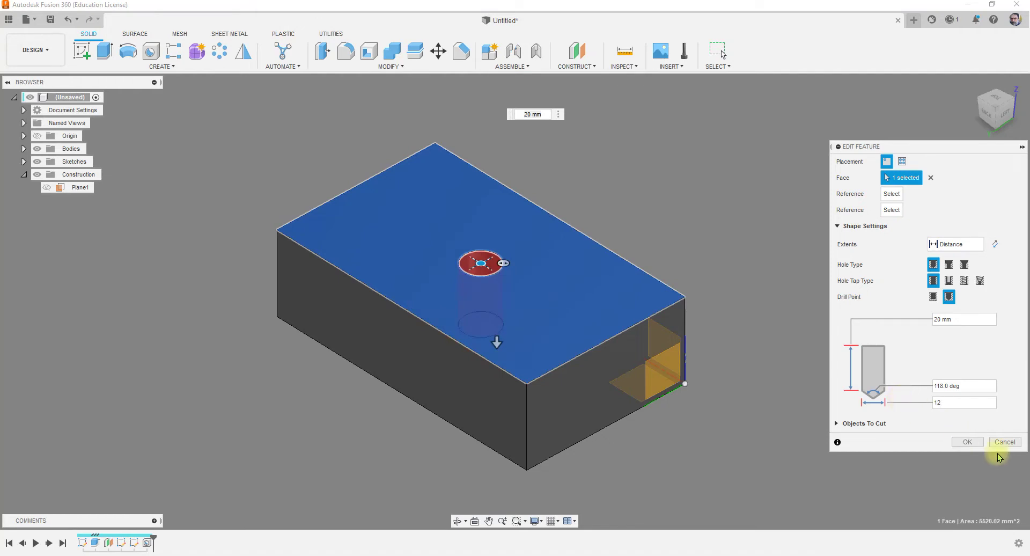
{"action": "left_click", "coordinate": [481, 261]}
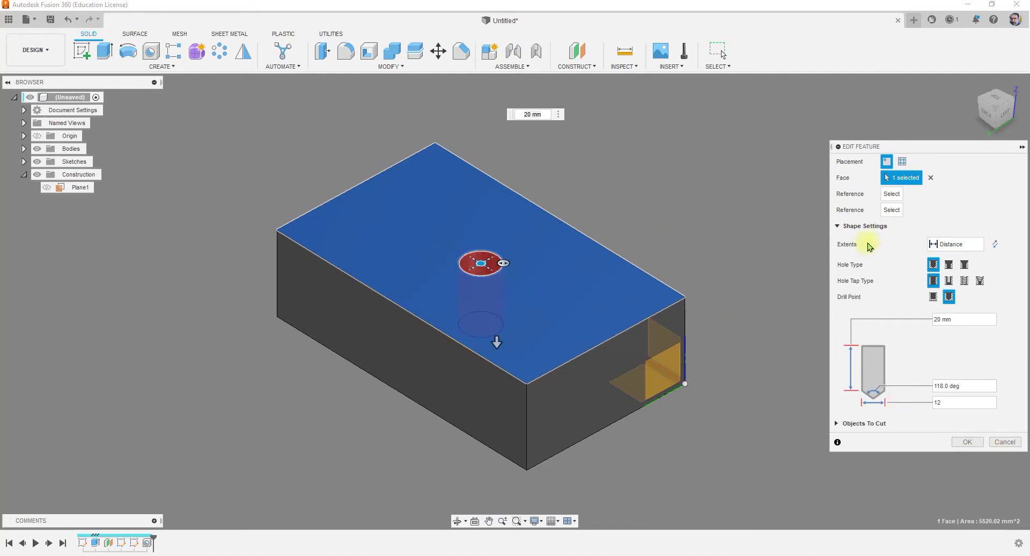
Make the hole a counterbore about 17.9 mm wide and 1.4 mm deep with a bore of about 10.5 mm, trying Countersink before returning to Counterbore
{"action": "left_click", "coordinate": [948, 265]}
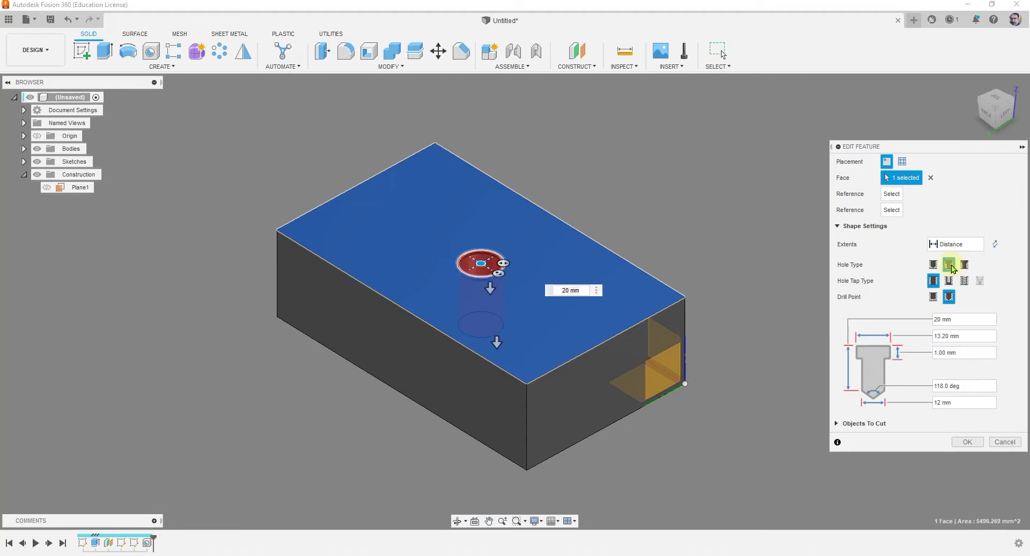
{"action": "scroll", "coordinate": [484, 278], "scroll_direction": "up", "scroll_amount": 4}
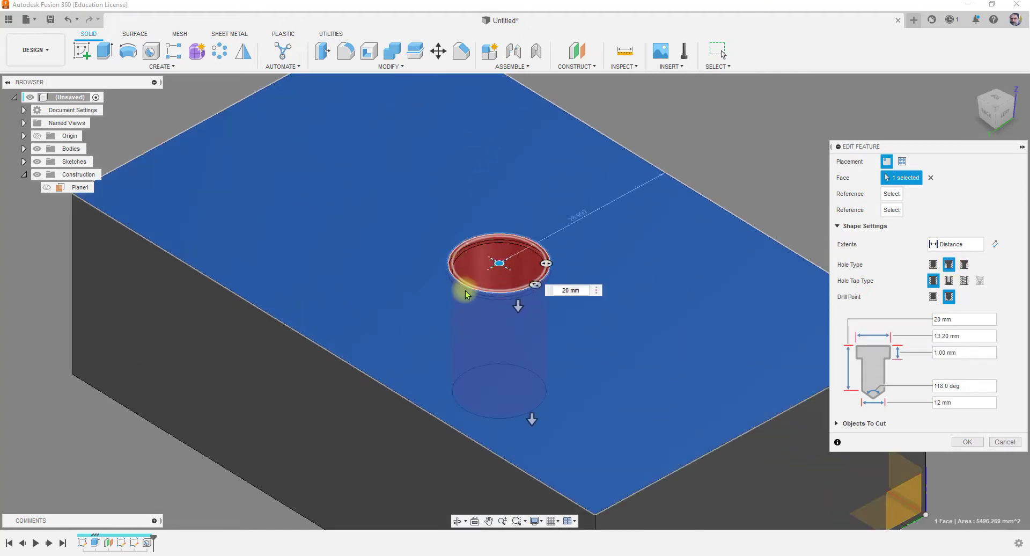
{"action": "mouse_move", "coordinate": [517, 309]}
{"action": "left_mouse_down"}
{"action": "mouse_move", "coordinate": [517, 322]}
{"action": "mouse_move", "coordinate": [517, 306]}
{"action": "left_mouse_up"}
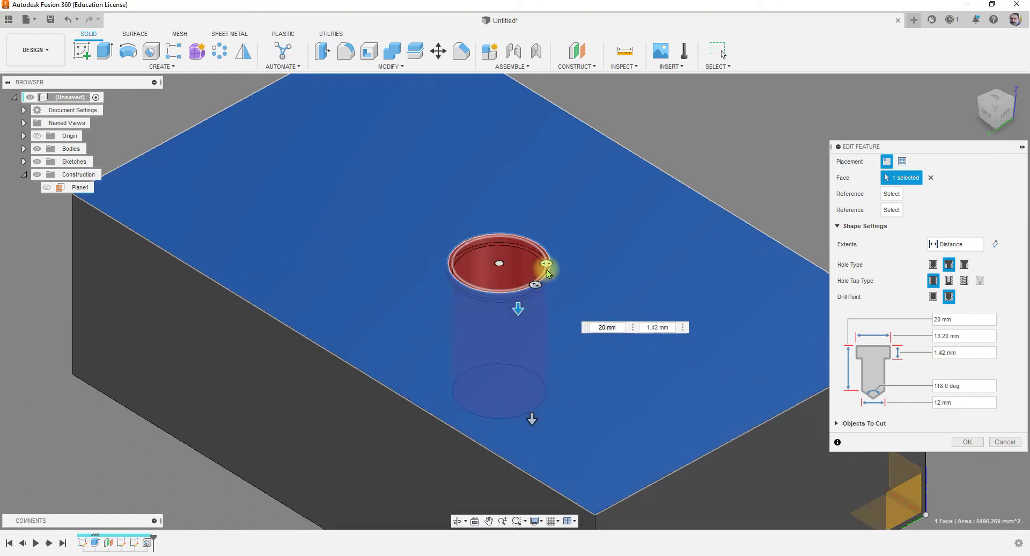
{"action": "mouse_move", "coordinate": [544, 263]}
{"action": "left_mouse_down"}
{"action": "mouse_move", "coordinate": [564, 265]}
{"action": "mouse_move", "coordinate": [540, 265]}
{"action": "left_mouse_up"}
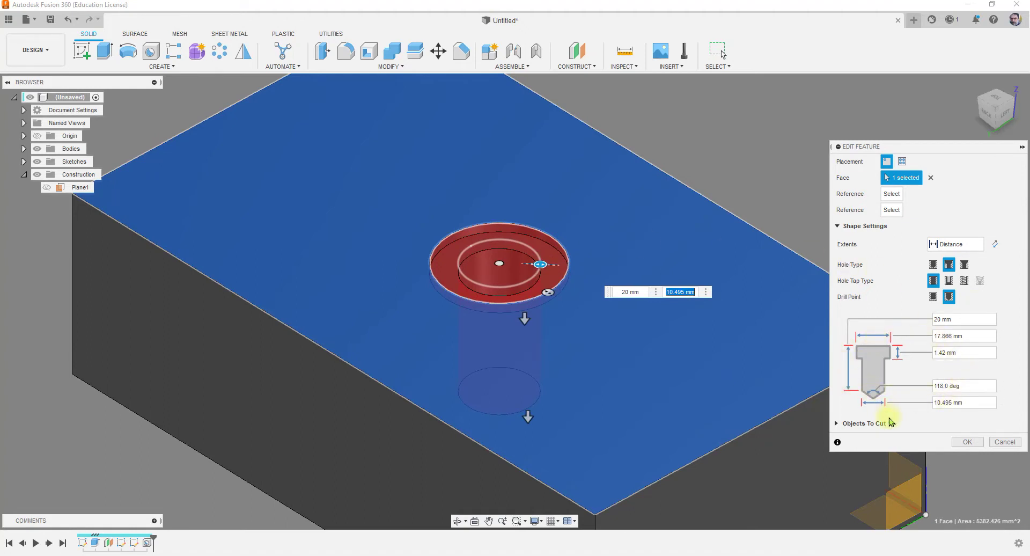
{"action": "left_click", "coordinate": [964, 264]}
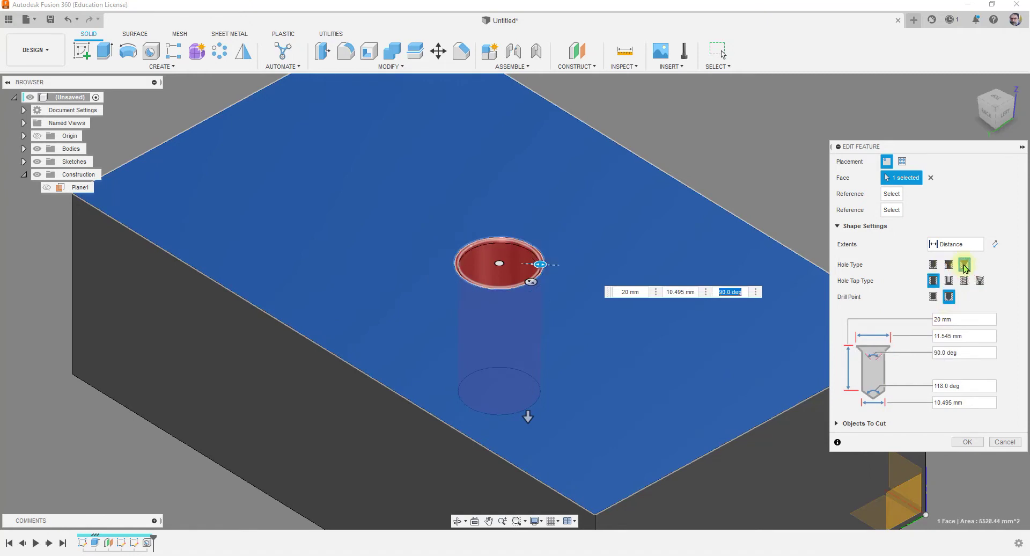
{"action": "left_click", "coordinate": [948, 264]}
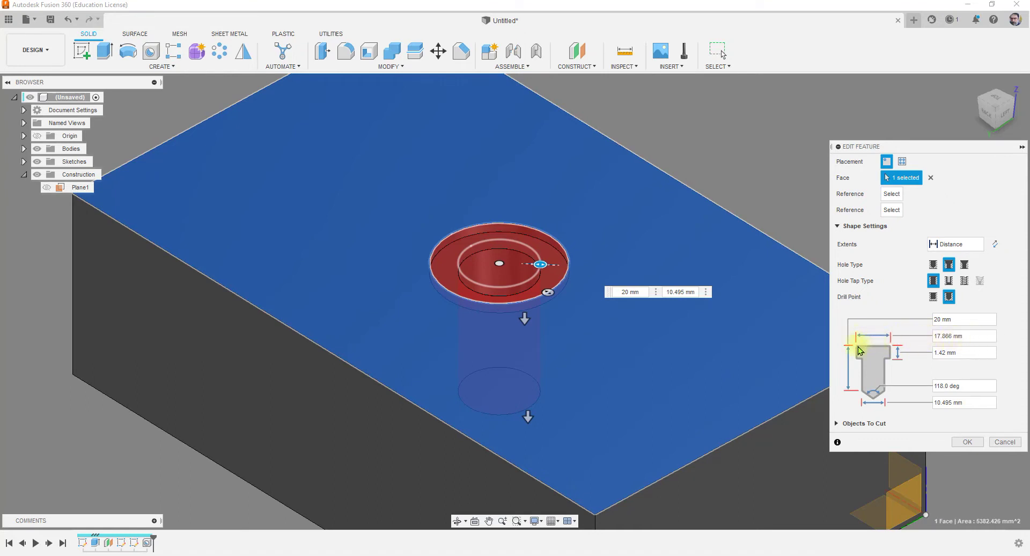
Set the hole's bore diameter to 12 mm and its counterbore diameter to 15 mm
{"action": "left_click", "coordinate": [968, 334]}
{"action": "left_click_drag", "start_coordinate": [968, 334], "coordinate": [921, 333]}
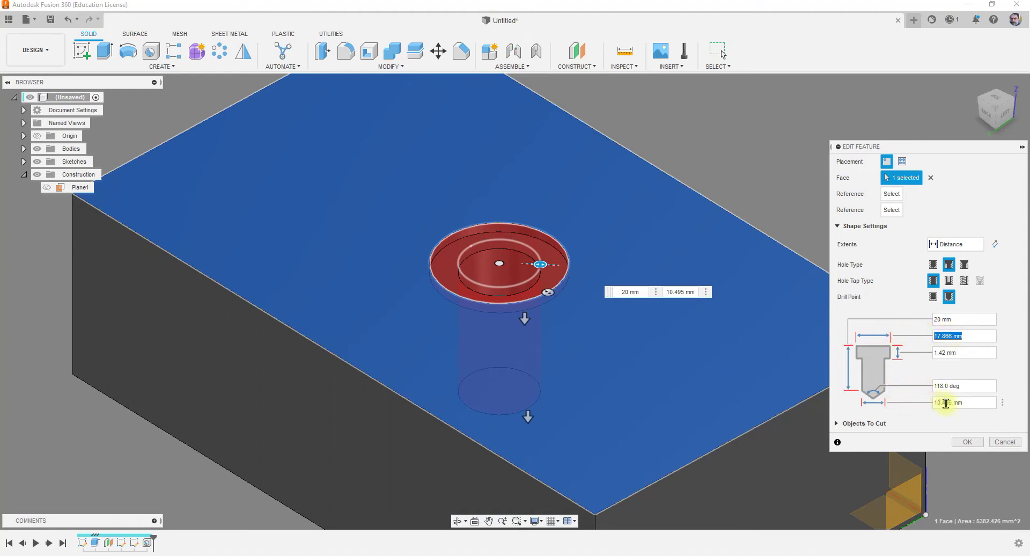
{"action": "left_click", "coordinate": [966, 402]}
{"action": "left_click_drag", "start_coordinate": [973, 402], "coordinate": [909, 398]}
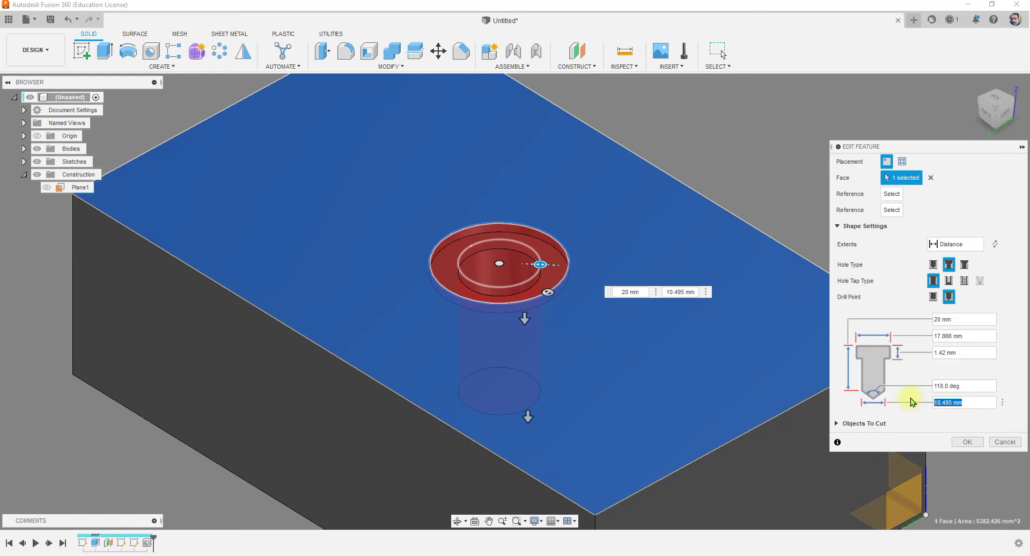
{"action": "type", "text": "12"}
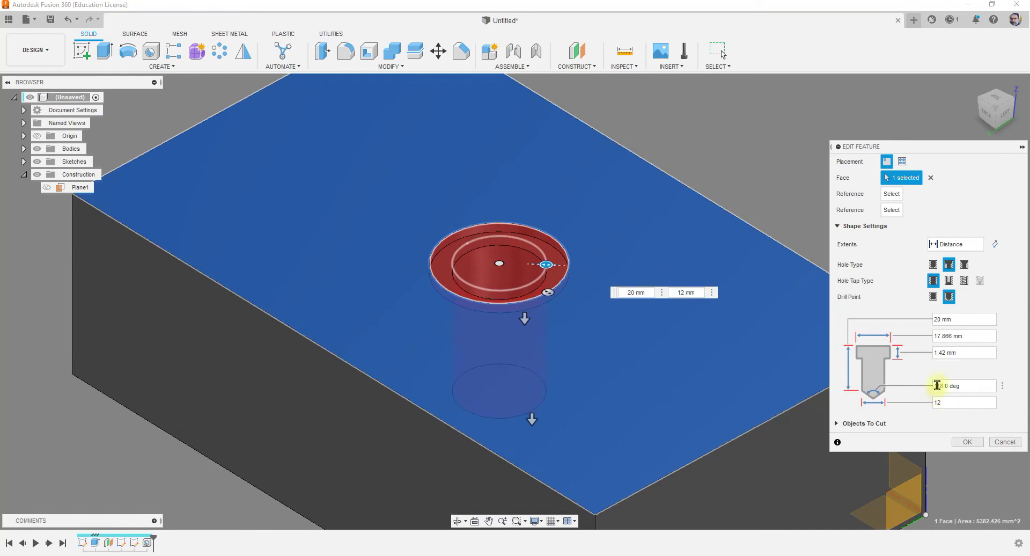
{"action": "left_click", "coordinate": [976, 337]}
{"action": "left_click_drag", "start_coordinate": [953, 337], "coordinate": [913, 337]}
{"action": "type", "text": "15"}
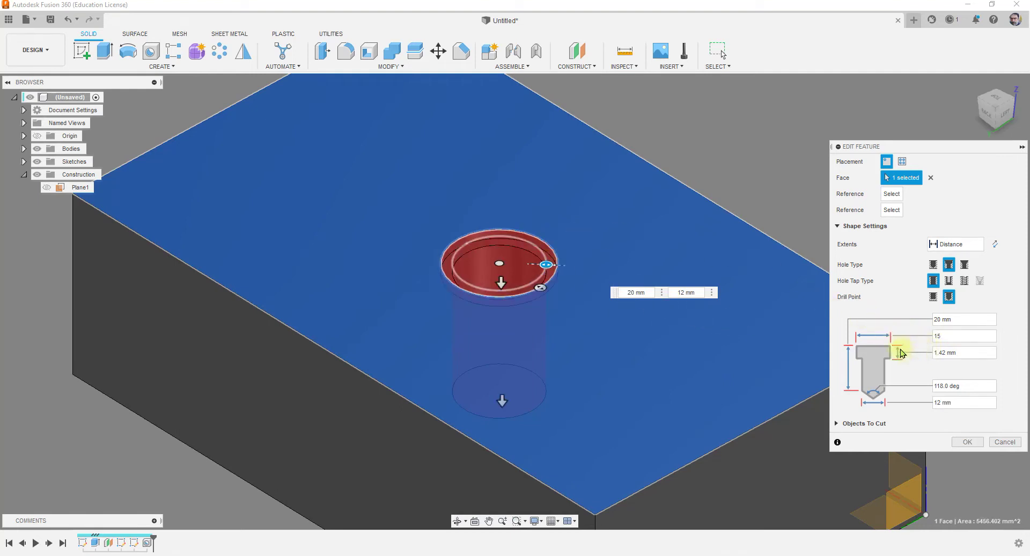
Set the counterbore depth to 4 mm, give the hole a flat drill point and apply the edit
{"action": "left_click_drag", "start_coordinate": [967, 351], "coordinate": [909, 350]}
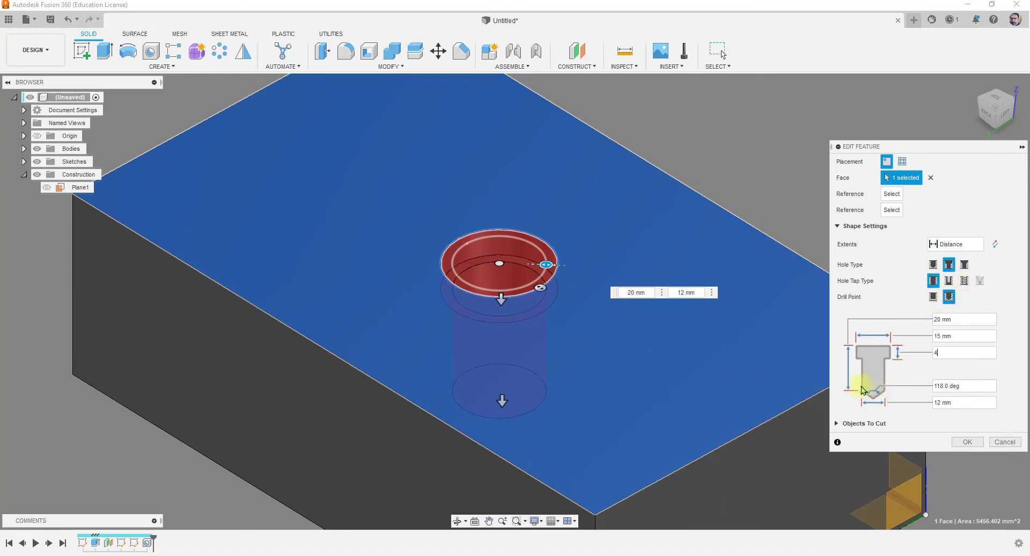
{"action": "left_click", "coordinate": [933, 296]}
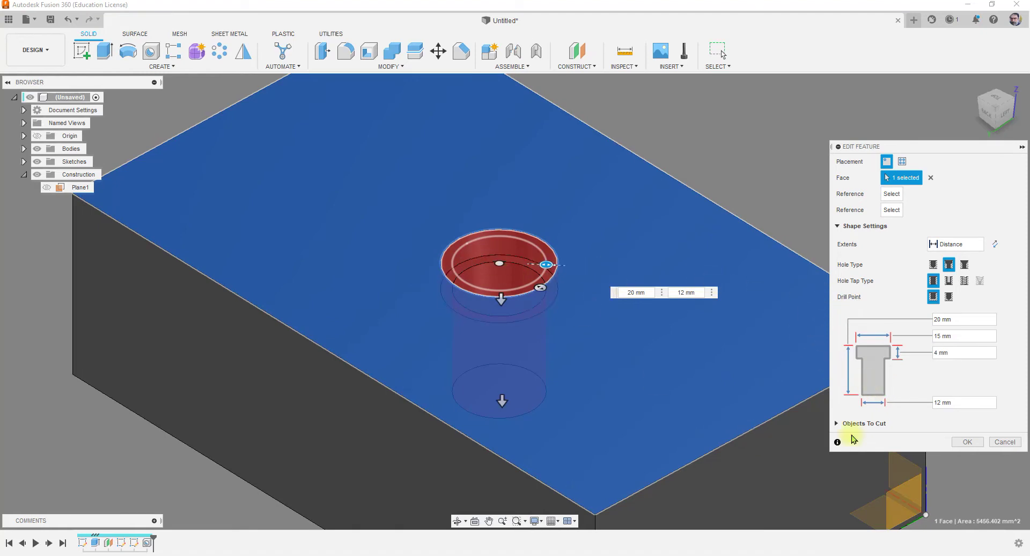
{"action": "left_click", "coordinate": [967, 441]}
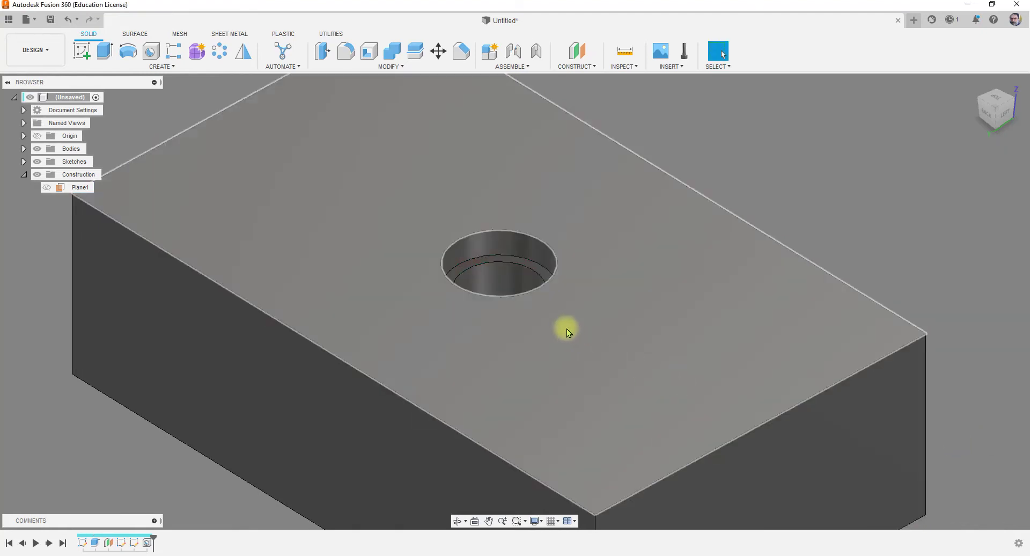
Examine the counterbored hole's stepped shape and bore on the block's top face
{"action": "middle_click_drag", "start_coordinate": [543, 333], "coordinate": [535, 349], "text": "shift"}
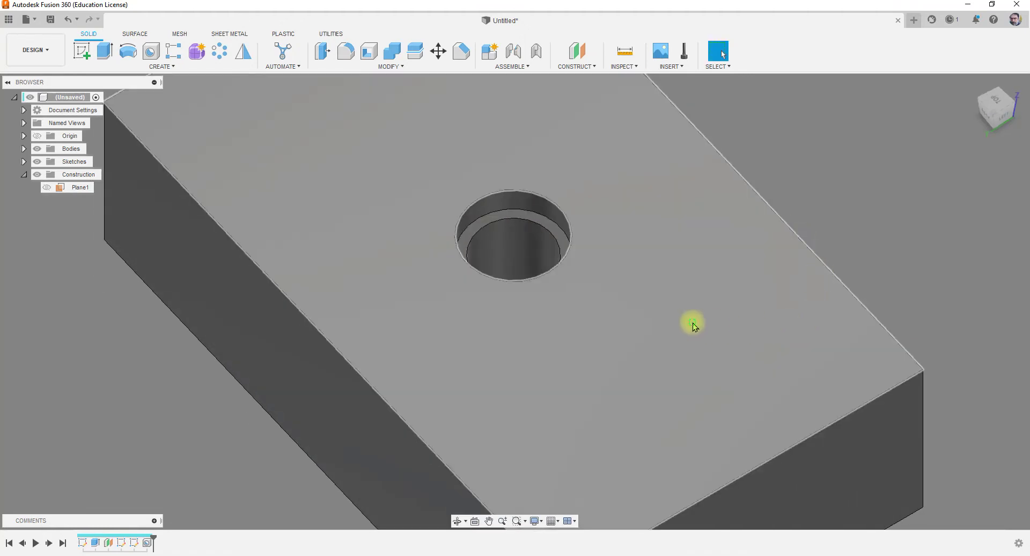
{"action": "middle_click_drag", "start_coordinate": [692, 323], "coordinate": [685, 312], "text": "shift"}
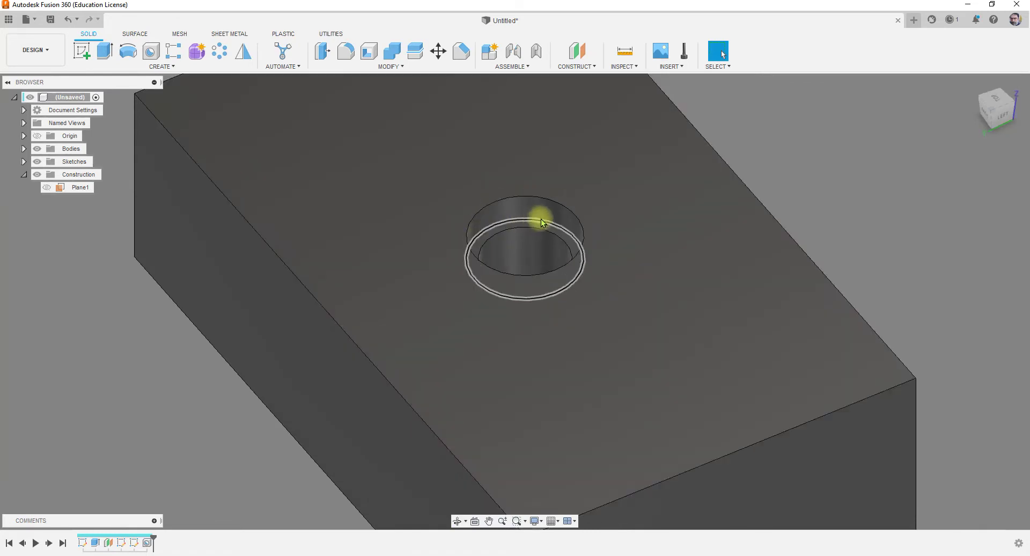
{"action": "scroll", "coordinate": [633, 277], "scroll_direction": "down", "scroll_amount": 4}
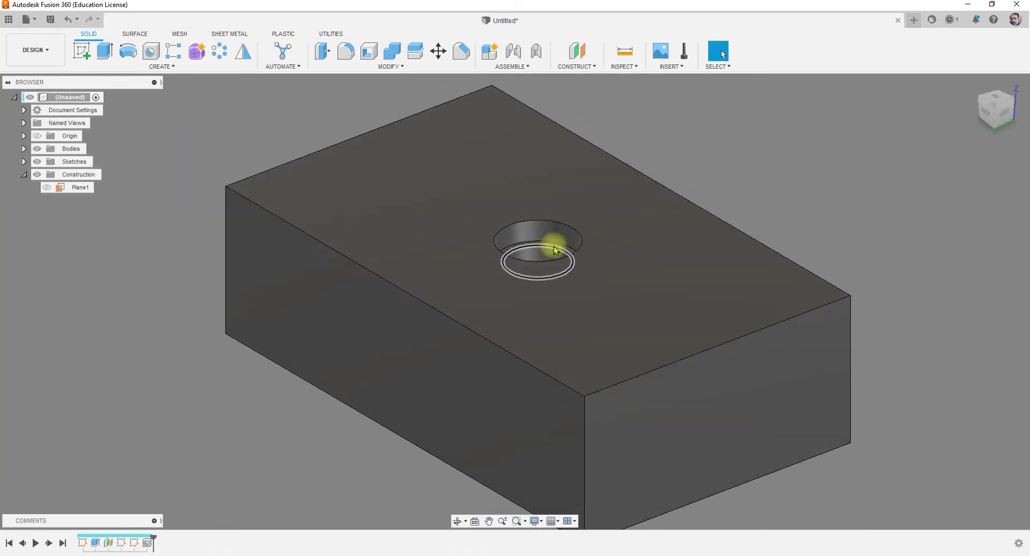
{"action": "scroll", "coordinate": [528, 227], "scroll_direction": "up", "scroll_amount": 3}
{"action": "scroll", "coordinate": [556, 228], "scroll_direction": "up", "scroll_amount": 2}
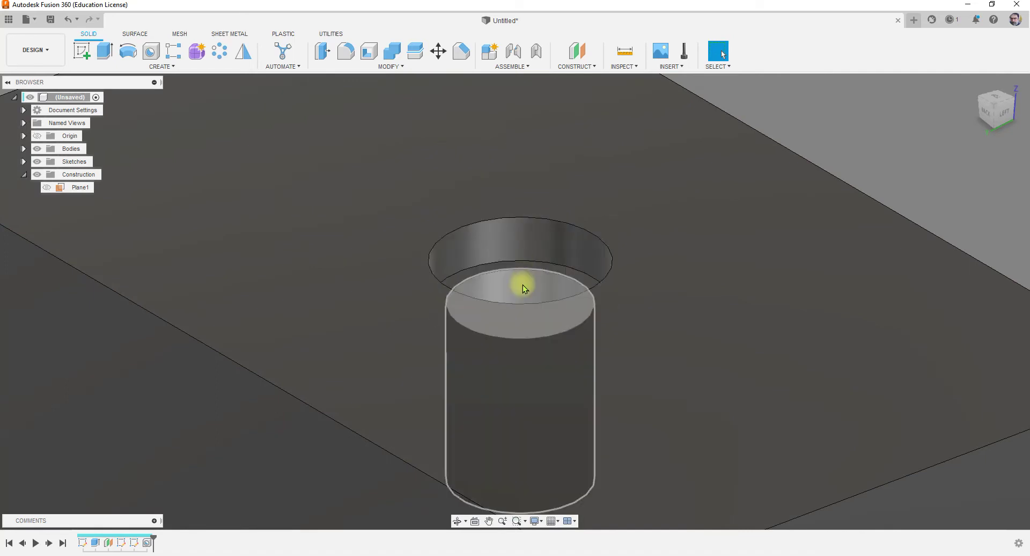
{"action": "scroll", "coordinate": [536, 214], "scroll_direction": "down", "scroll_amount": 5}
{"action": "scroll", "coordinate": [516, 204], "scroll_direction": "up", "scroll_amount": 2}
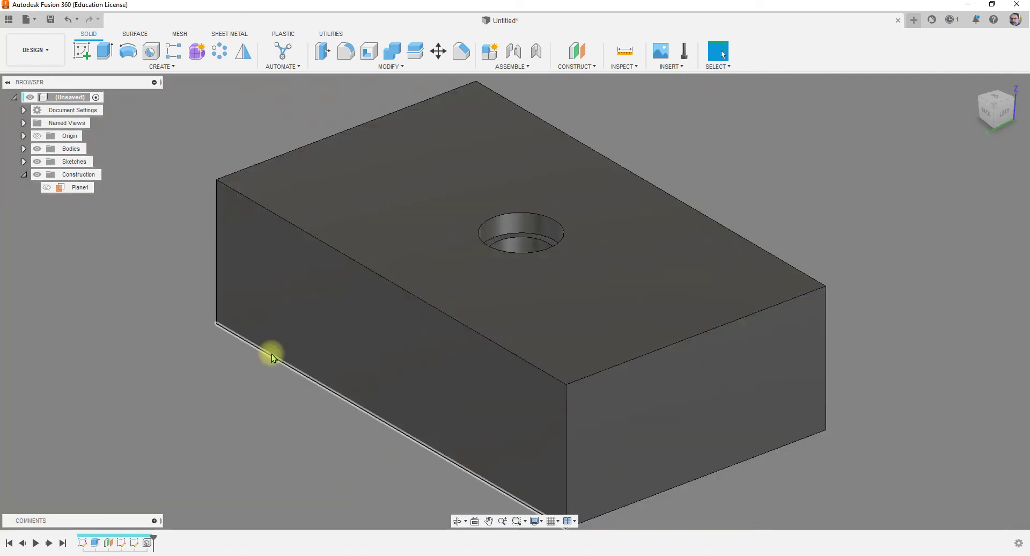
Change the hole feature to a countersink with a 15 mm head diameter and inspect its sloped rim
{"action": "right_click", "coordinate": [147, 542]}
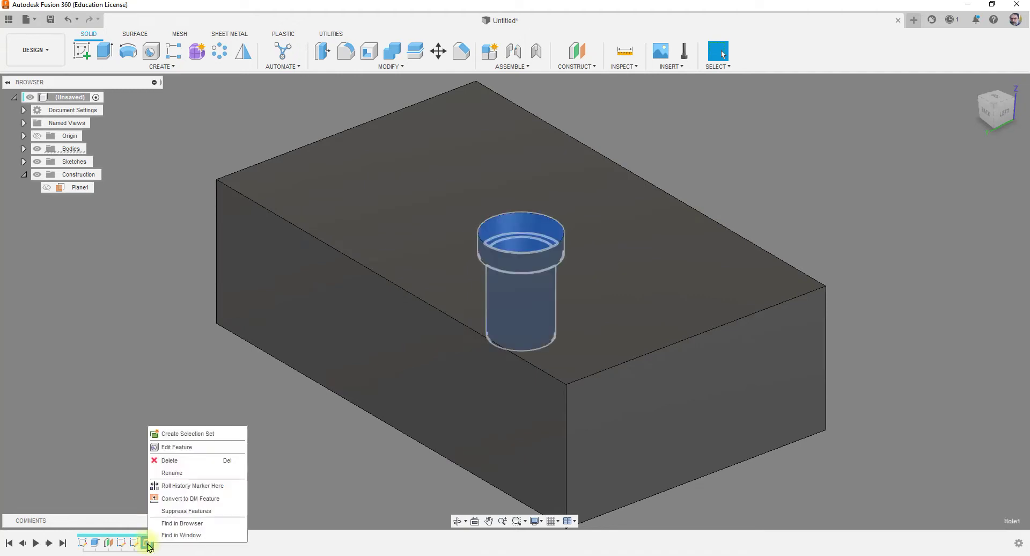
{"action": "left_click", "coordinate": [177, 447]}
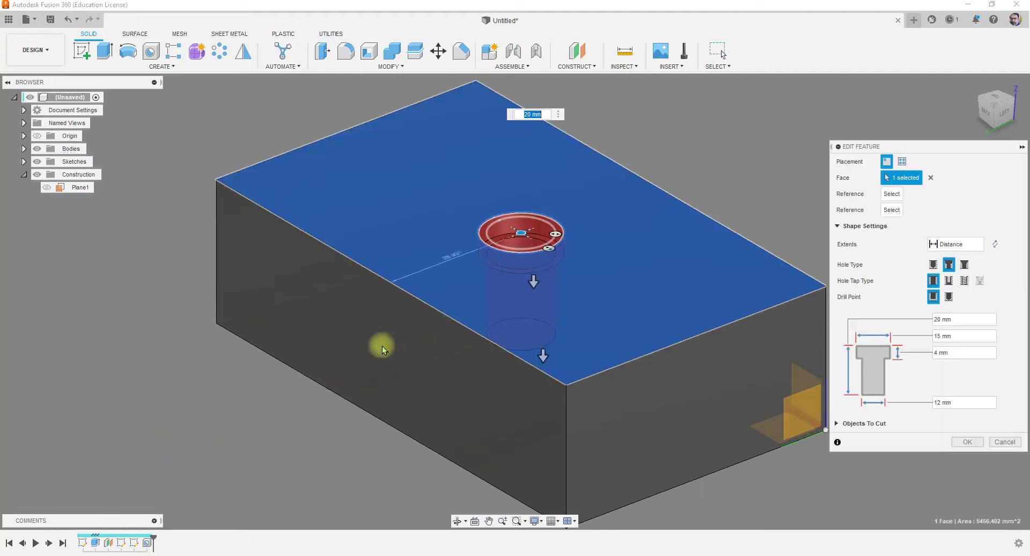
{"action": "left_click", "coordinate": [964, 264]}
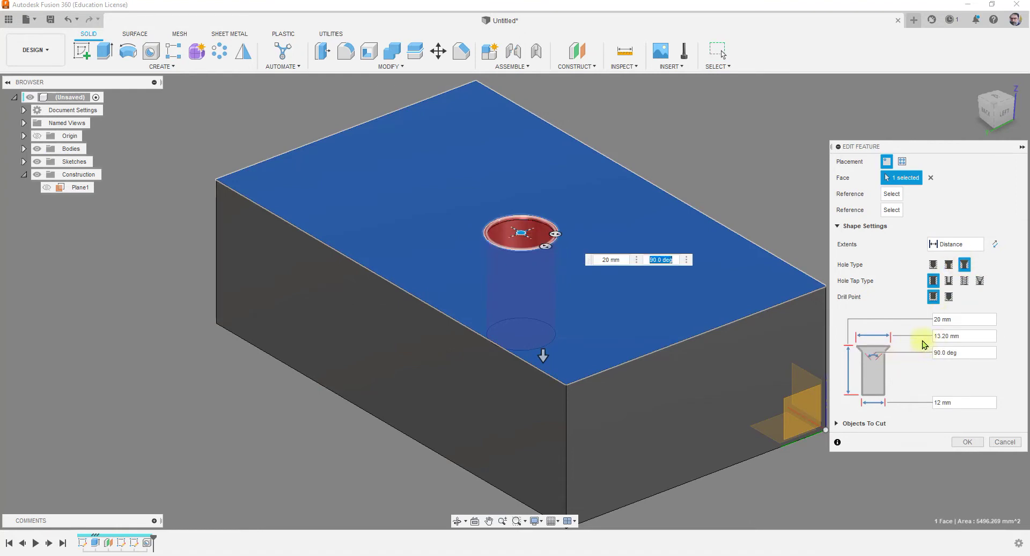
{"action": "left_click_drag", "start_coordinate": [970, 335], "coordinate": [899, 339]}
{"action": "type", "text": "15"}
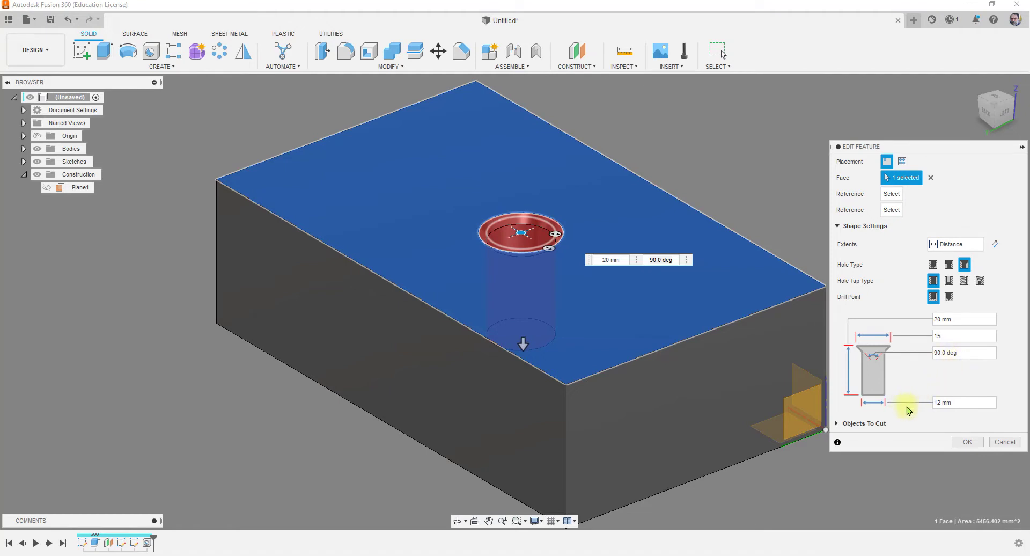
{"action": "left_click", "coordinate": [966, 442]}
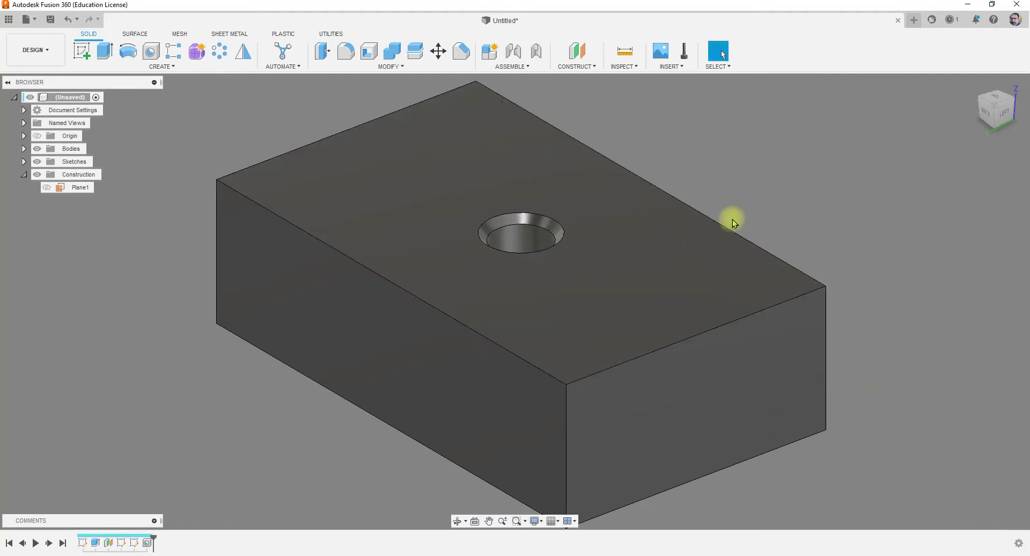
{"action": "scroll", "coordinate": [737, 228], "scroll_direction": "up", "scroll_amount": 5}
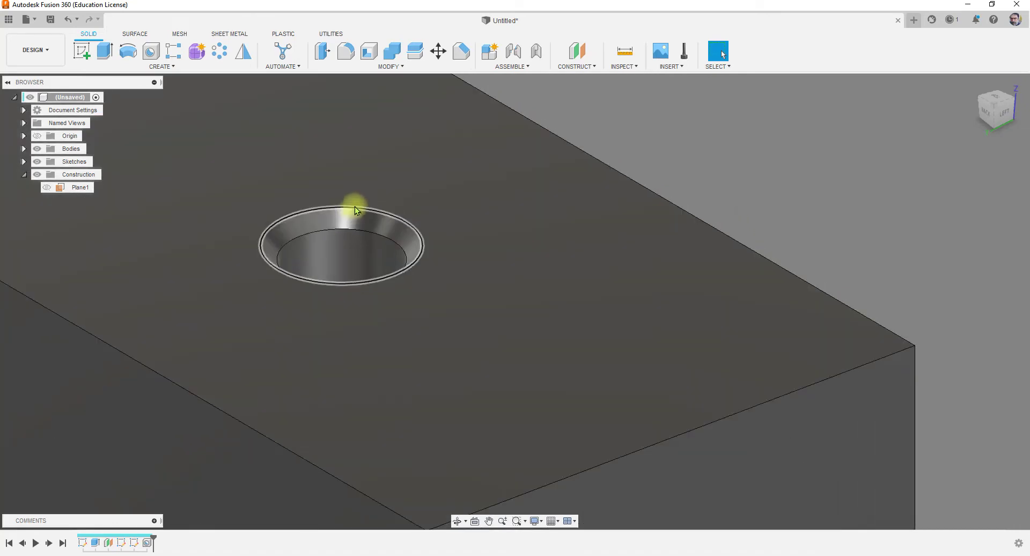
{"action": "scroll", "coordinate": [530, 212], "scroll_direction": "down", "scroll_amount": 8}
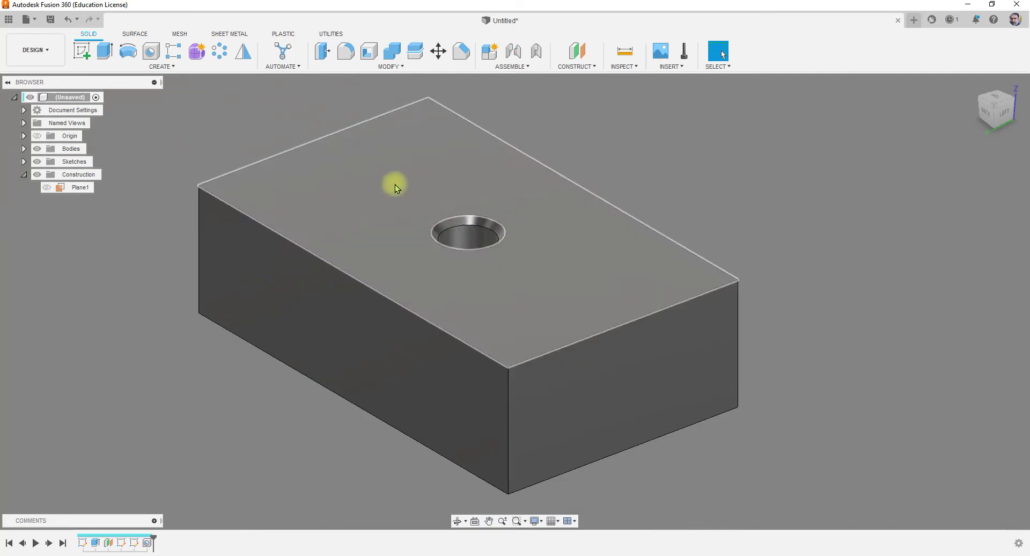
Edit the hole again and position it 20 mm from the top face's short front edge
{"action": "right_click", "coordinate": [150, 544]}
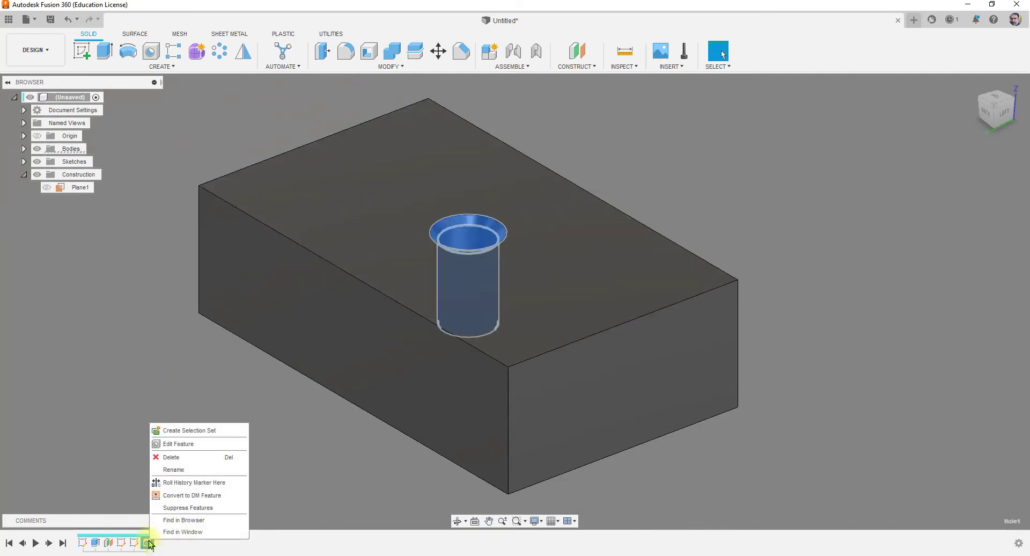
{"action": "left_click", "coordinate": [203, 443]}
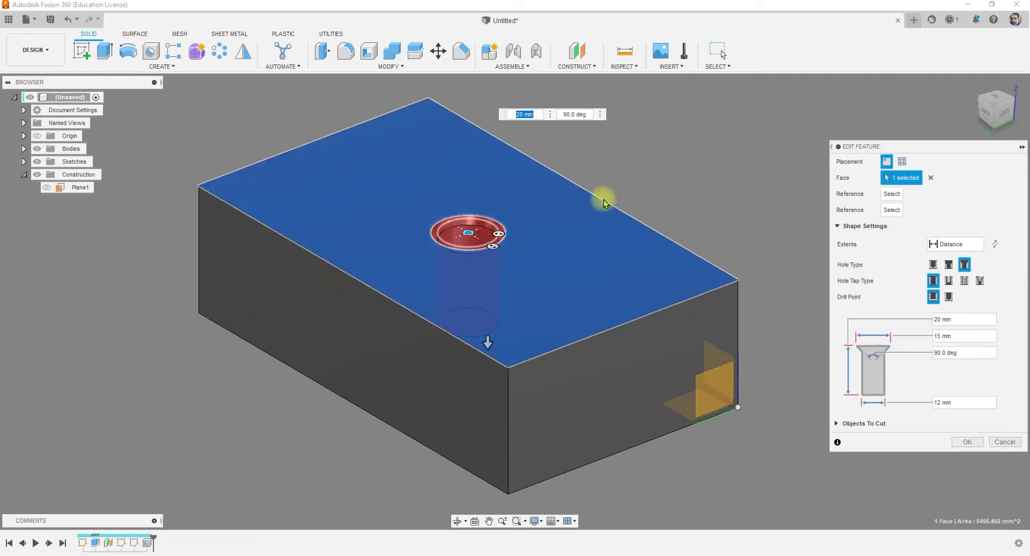
{"action": "left_click", "coordinate": [622, 328]}
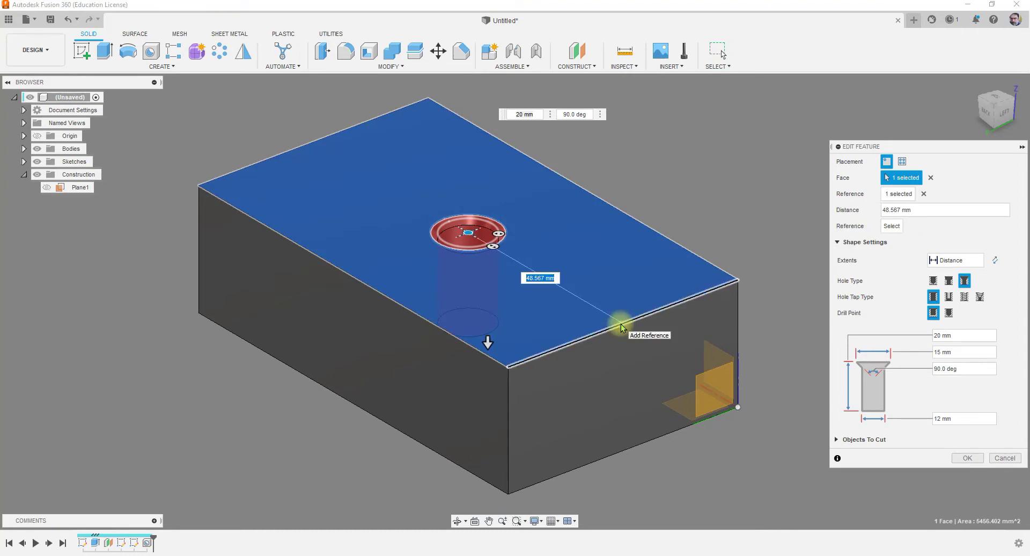
{"action": "key", "text": "Return"}
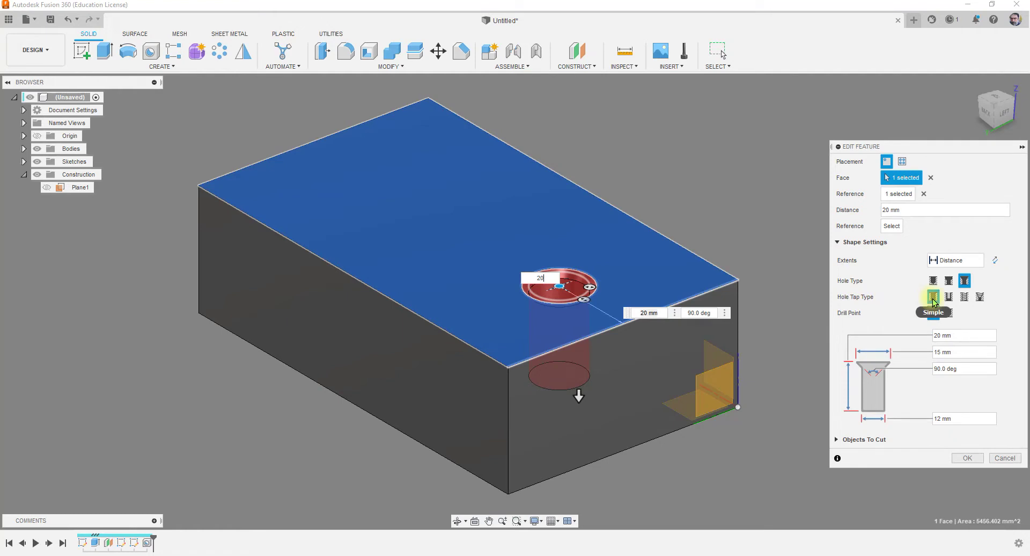
Make the hole a tapped counterbore, comparing the Clearance tap type before returning to Tapped
{"action": "left_click", "coordinate": [948, 280]}
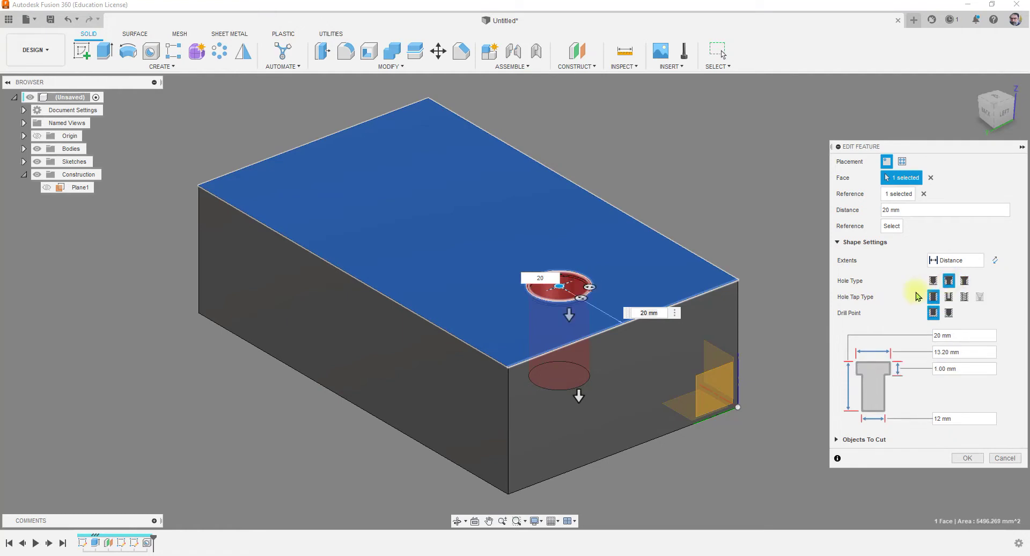
{"action": "left_click", "coordinate": [948, 298]}
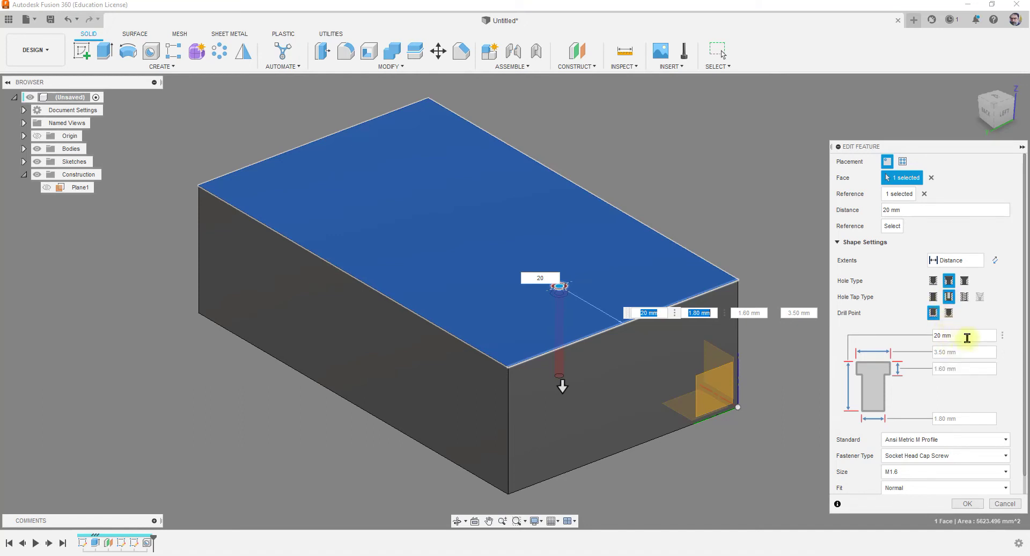
{"action": "left_click", "coordinate": [965, 297]}
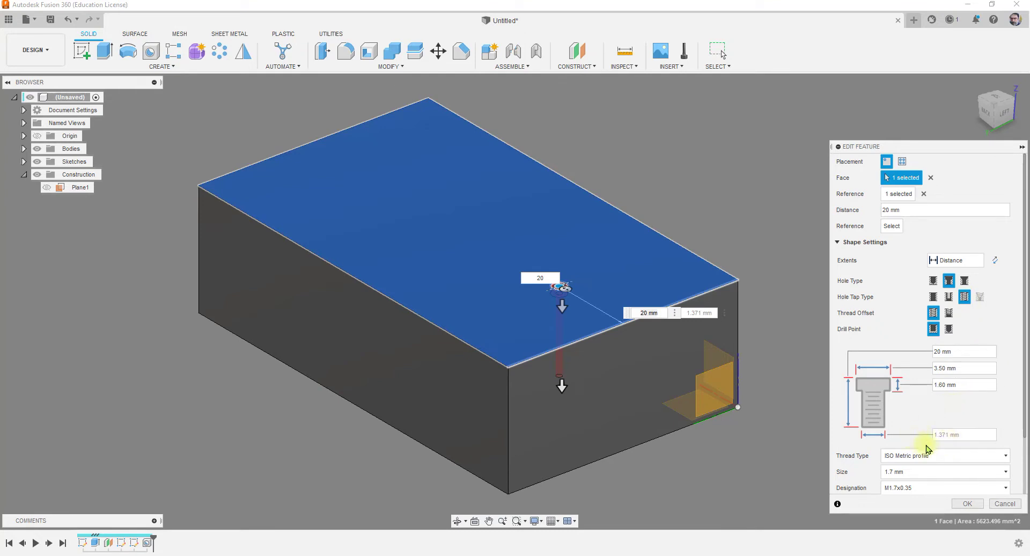
{"action": "scroll", "coordinate": [868, 395], "scroll_direction": "down", "scroll_amount": 2}
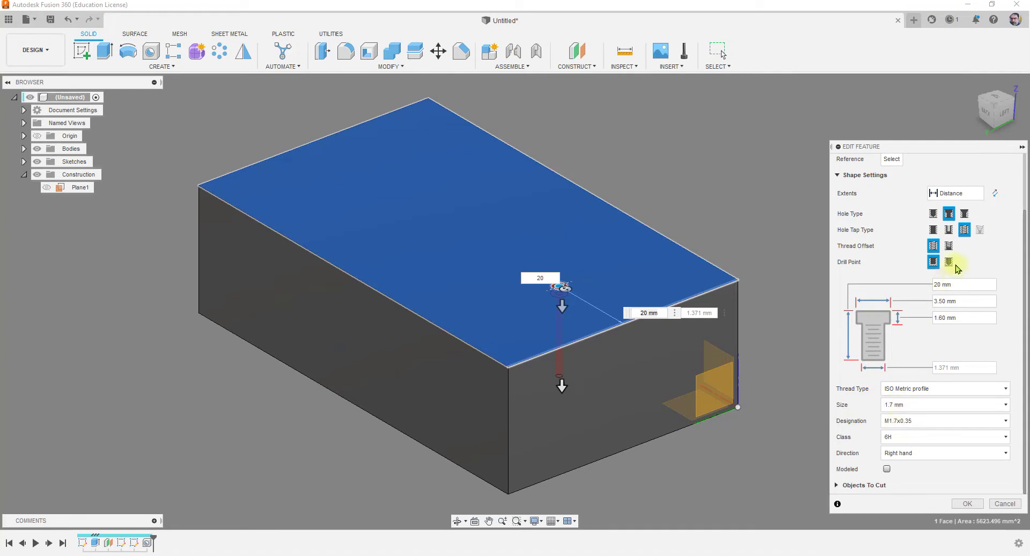
{"action": "left_click", "coordinate": [950, 230]}
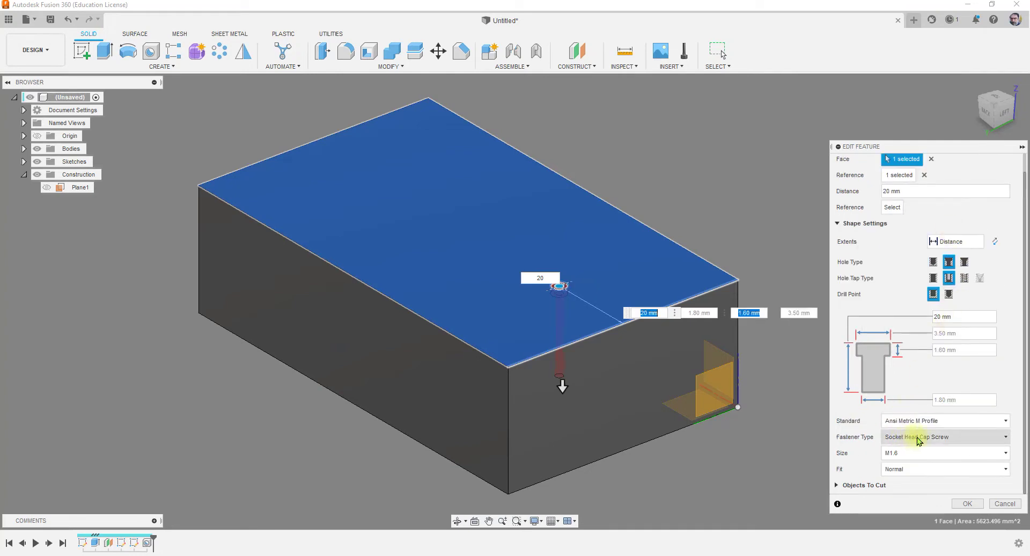
{"action": "left_click", "coordinate": [964, 278]}
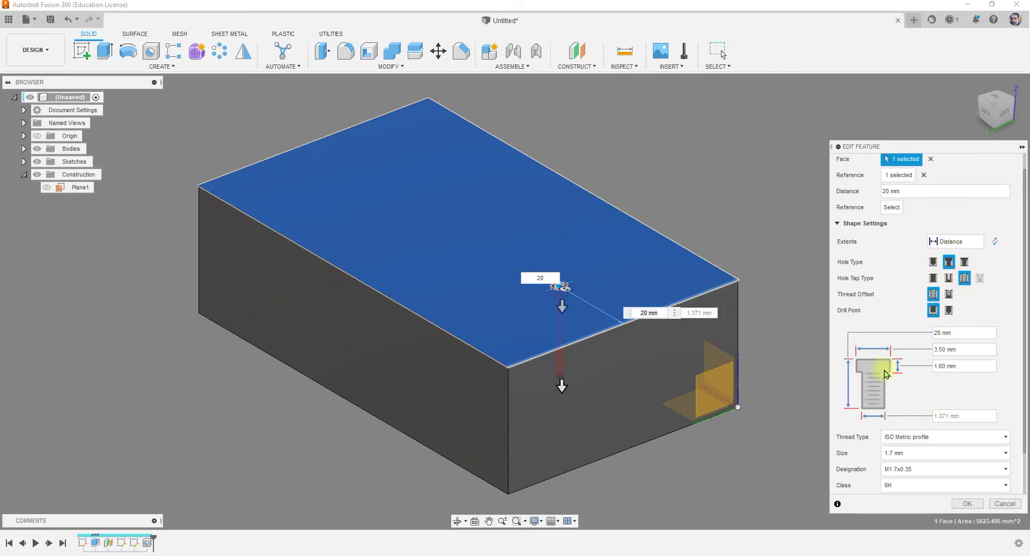
{"action": "scroll", "coordinate": [879, 439], "scroll_direction": "down", "scroll_amount": 2}
{"action": "scroll", "coordinate": [879, 438], "scroll_direction": "down", "scroll_amount": 1}
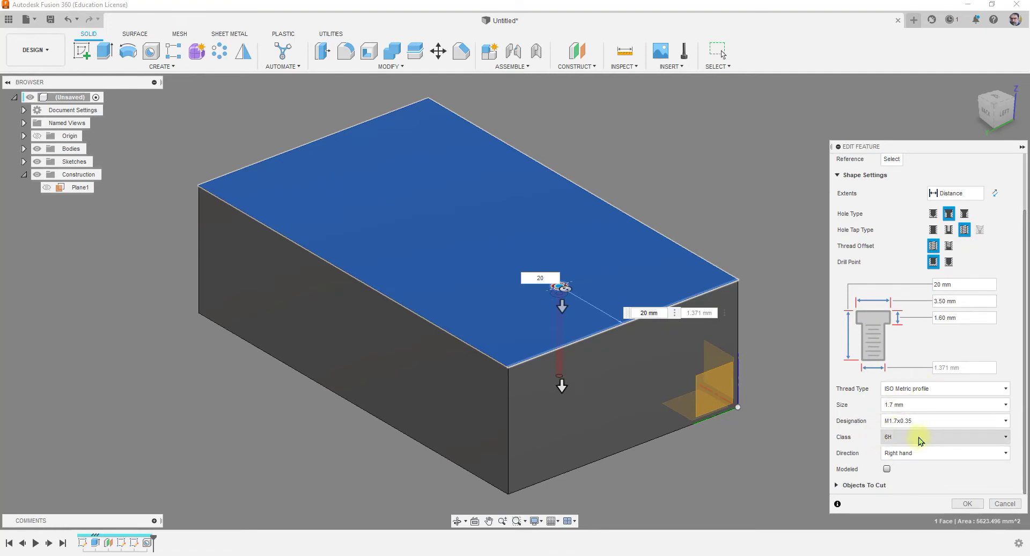
Keep the thread type as ISO Metric profile and set the thread size to 10.0 mm
{"action": "left_click", "coordinate": [902, 388]}
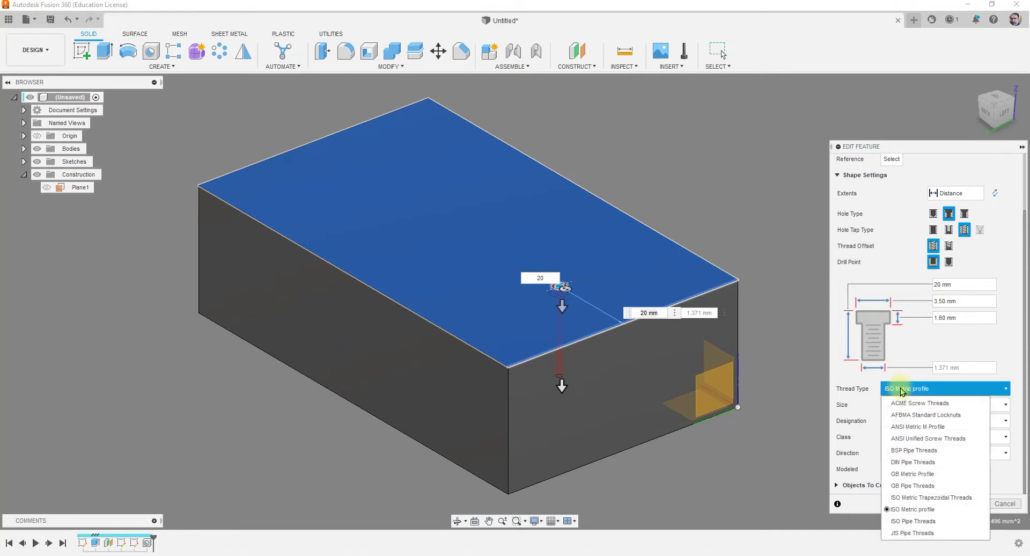
{"action": "left_click", "coordinate": [912, 510]}
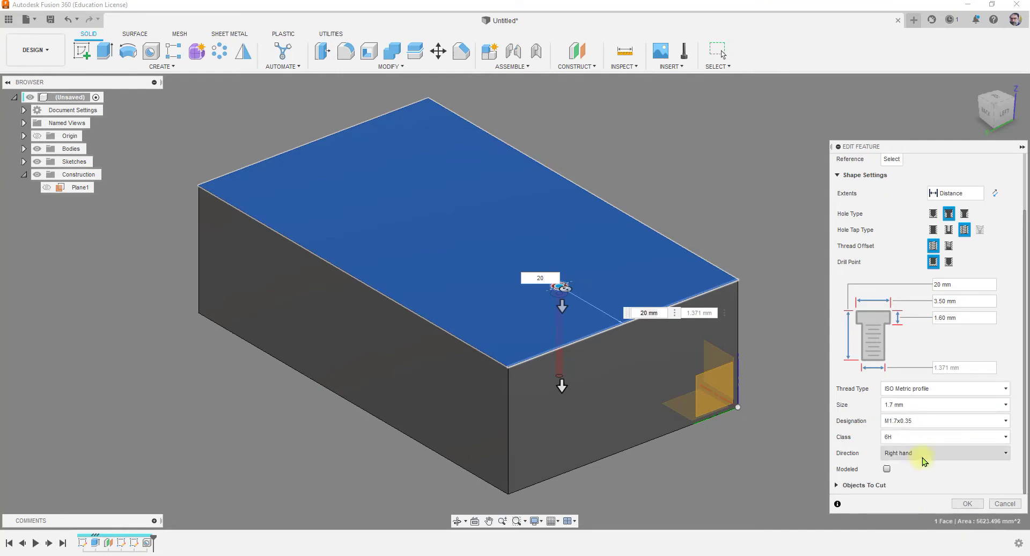
{"action": "left_click", "coordinate": [920, 406]}
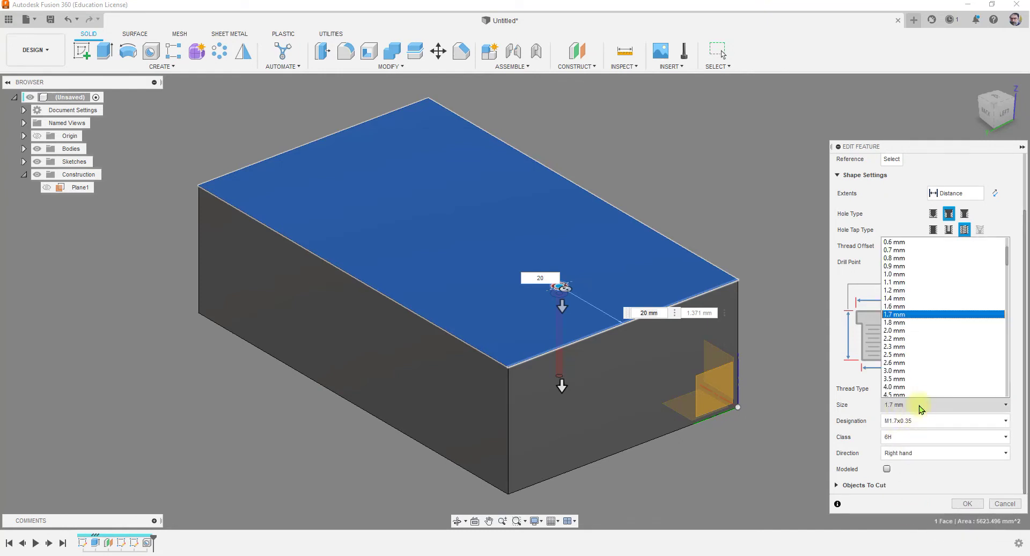
{"action": "scroll", "coordinate": [919, 396], "scroll_direction": "down", "scroll_amount": 4}
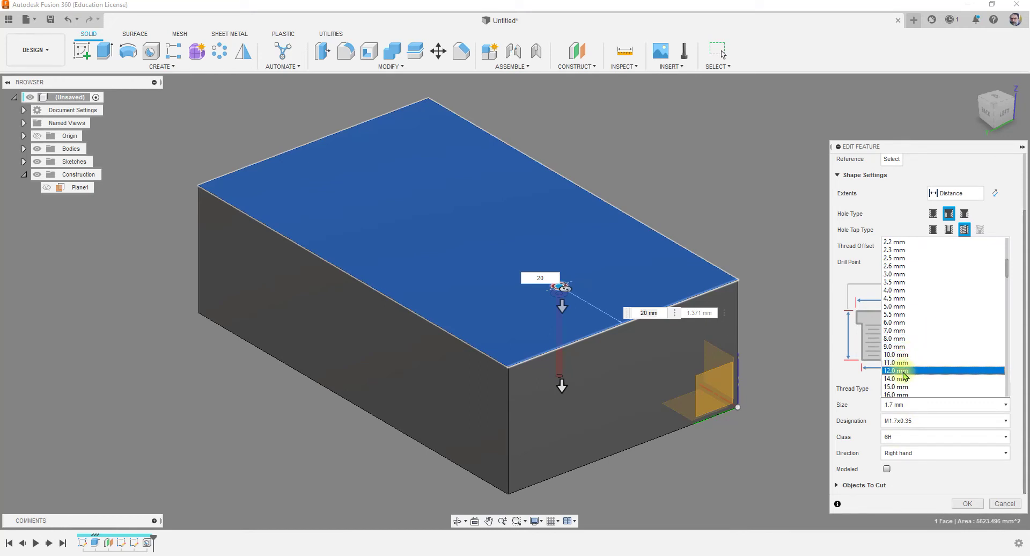
{"action": "left_click", "coordinate": [902, 354]}
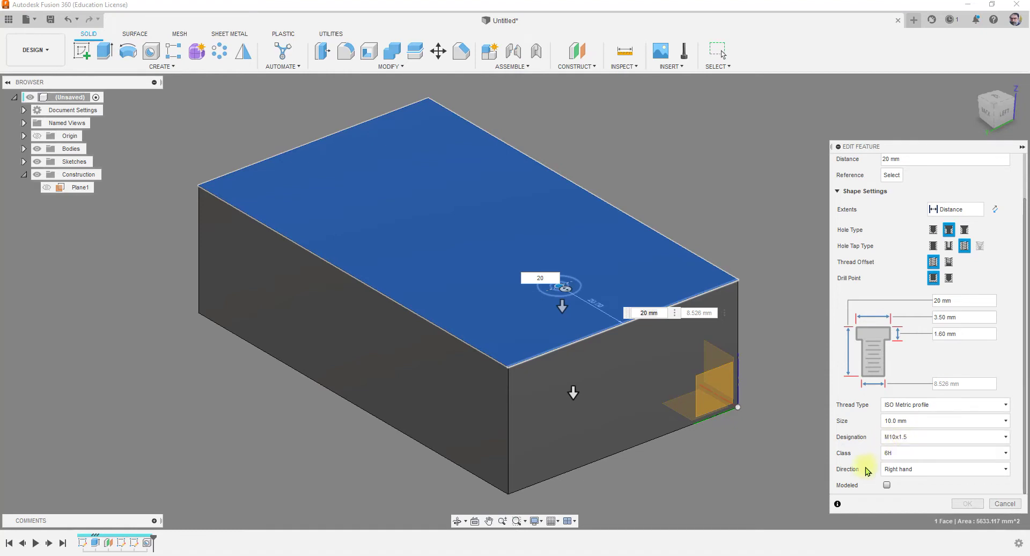
Compare the thread direction options and keep Right hand
{"action": "left_click", "coordinate": [922, 470]}
{"action": "left_click", "coordinate": [910, 495]}
{"action": "left_click", "coordinate": [918, 472]}
{"action": "left_click", "coordinate": [912, 482]}
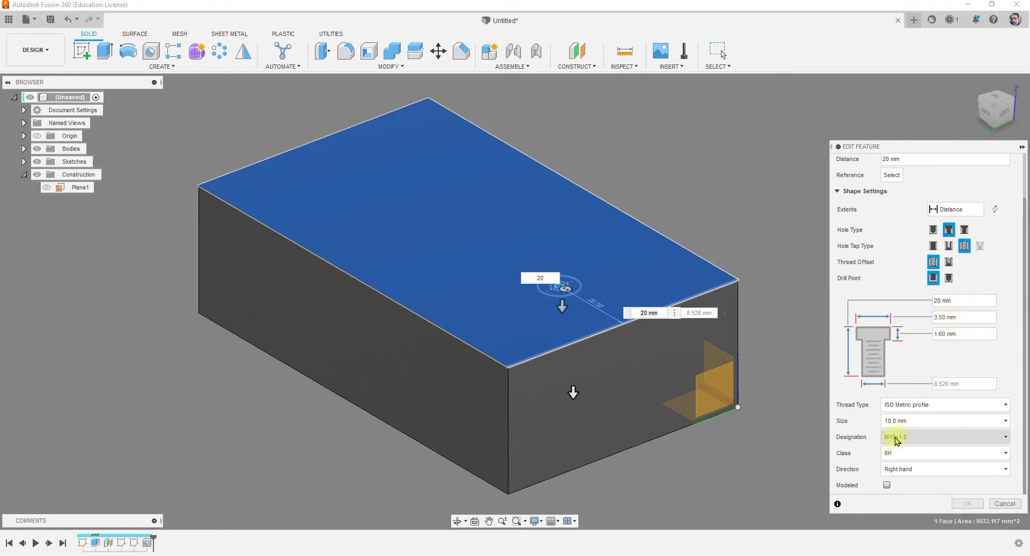
Set the counterbore to 15 mm diameter and 3 mm depth with an angled drill point, apply the edit, and inspect the threaded hole
{"action": "left_click_drag", "start_coordinate": [972, 316], "coordinate": [918, 321]}
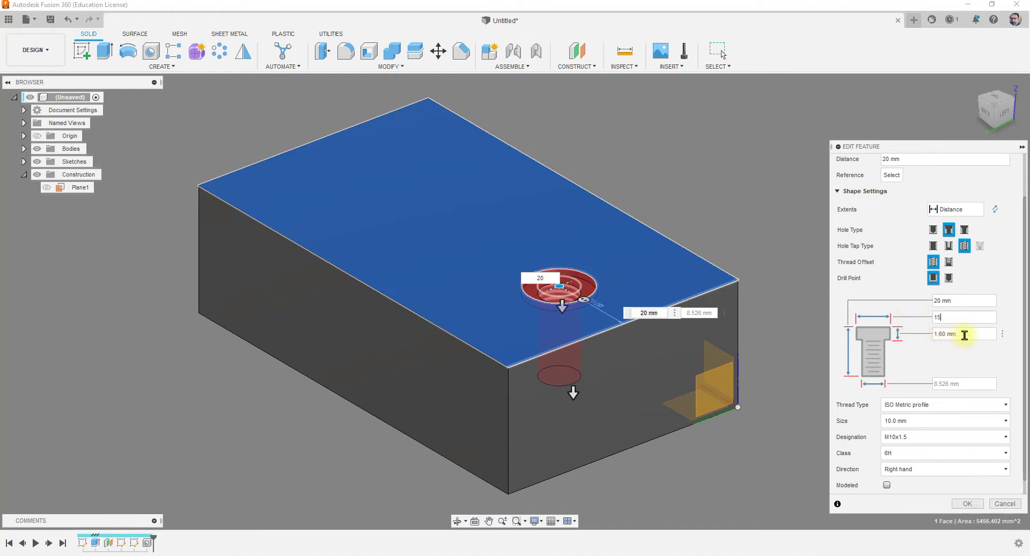
{"action": "left_click_drag", "start_coordinate": [956, 336], "coordinate": [907, 336]}
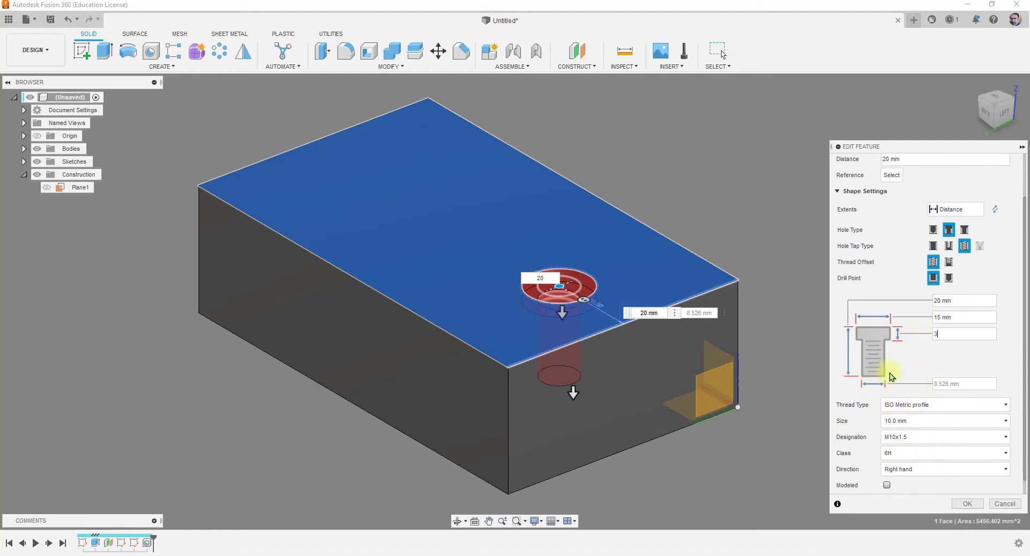
{"action": "left_click", "coordinate": [948, 278]}
{"action": "left_click", "coordinate": [967, 503]}
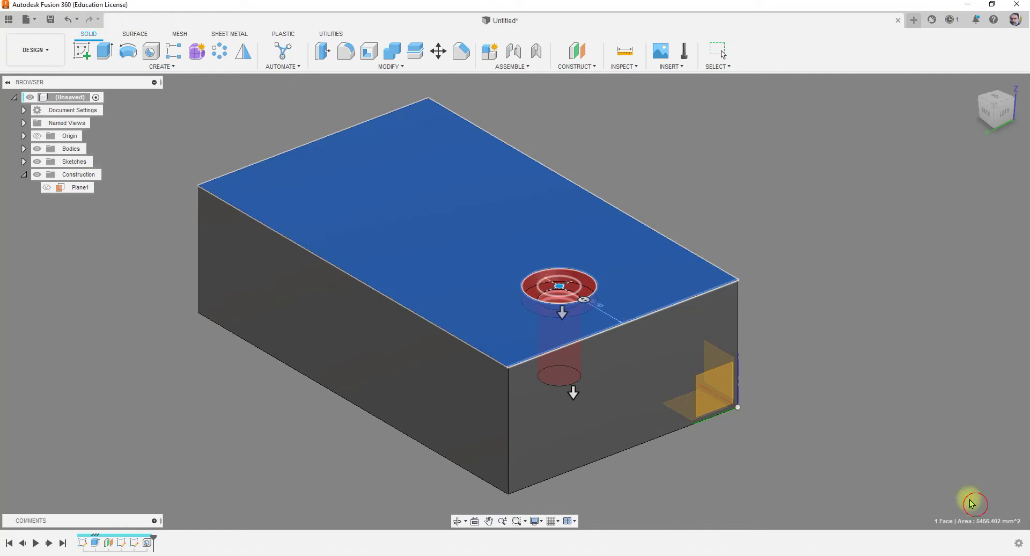
{"action": "middle_click_drag", "start_coordinate": [695, 306], "coordinate": [552, 363], "text": "shift"}
{"action": "scroll", "coordinate": [553, 364], "scroll_direction": "up", "scroll_amount": 5}
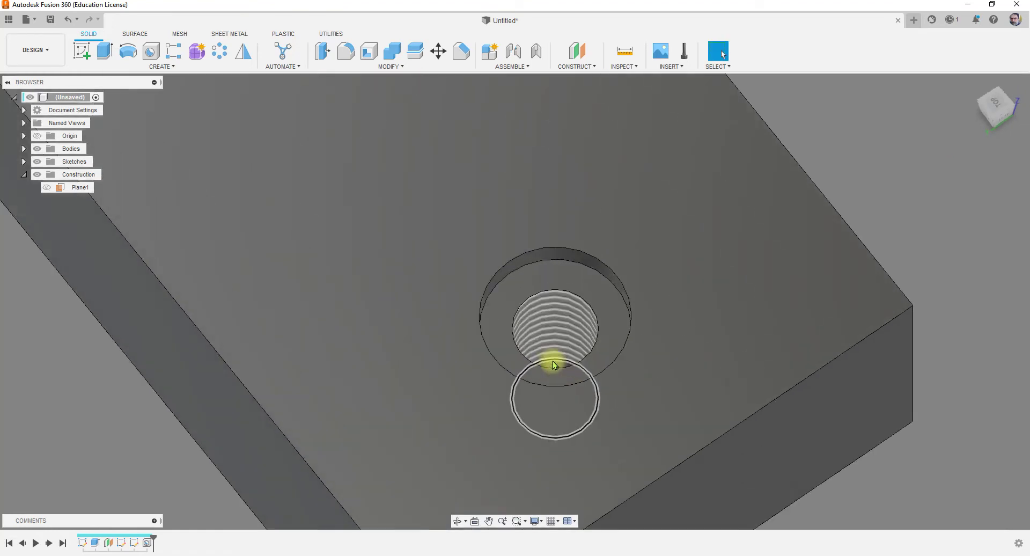
{"action": "scroll", "coordinate": [588, 345], "scroll_direction": "down", "scroll_amount": 10}
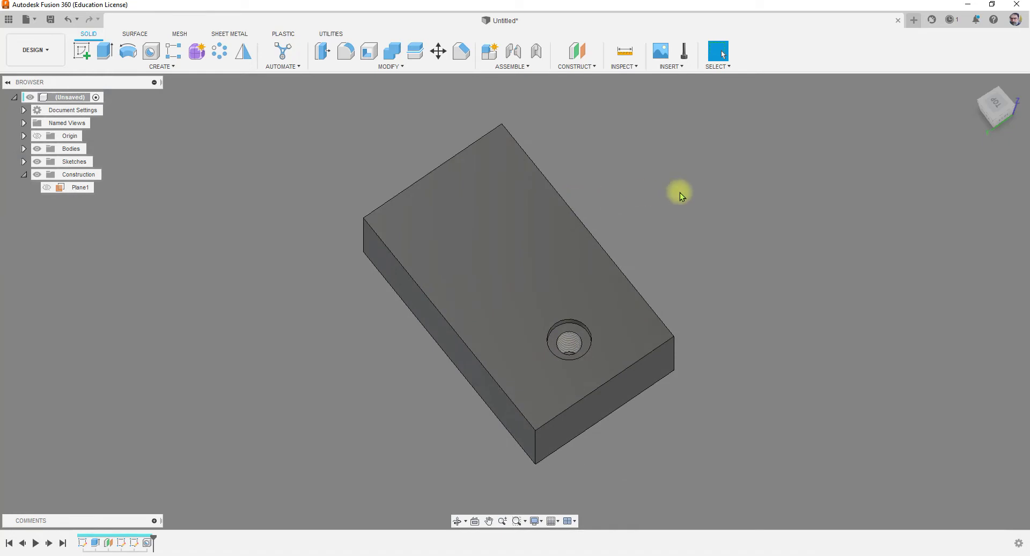
Start a sketch on the block's top face and place four points, one near each corner
{"action": "left_click", "coordinate": [85, 55]}
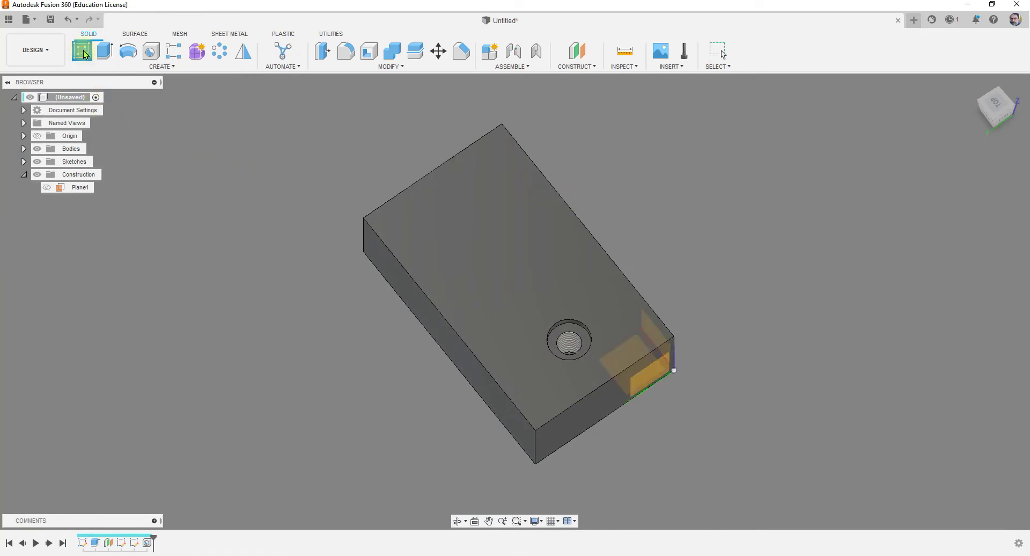
{"action": "left_click", "coordinate": [441, 192]}
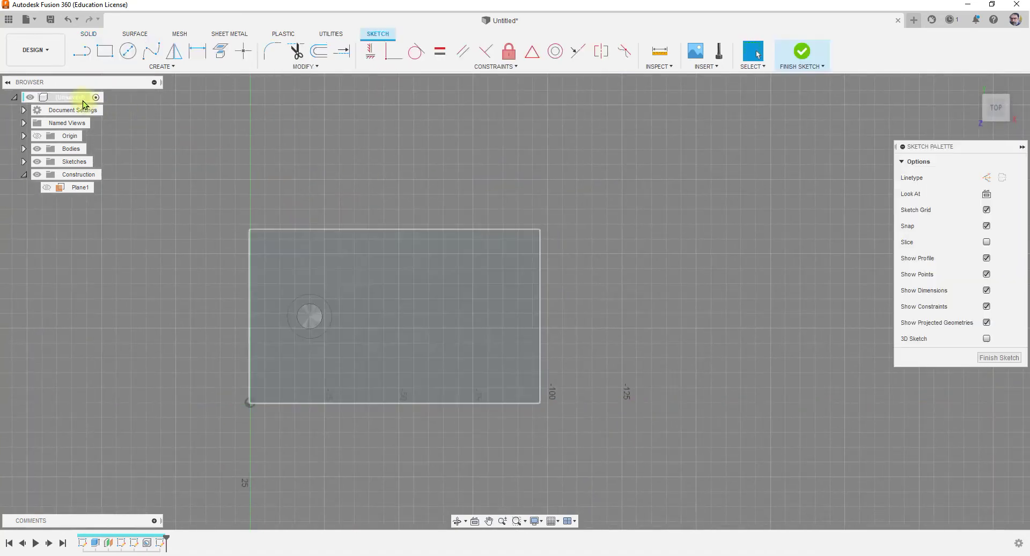
{"action": "left_click", "coordinate": [243, 54]}
{"action": "left_click", "coordinate": [280, 254]}
{"action": "left_click", "coordinate": [493, 253]}
{"action": "left_click", "coordinate": [498, 362]}
{"action": "left_click", "coordinate": [280, 372]}
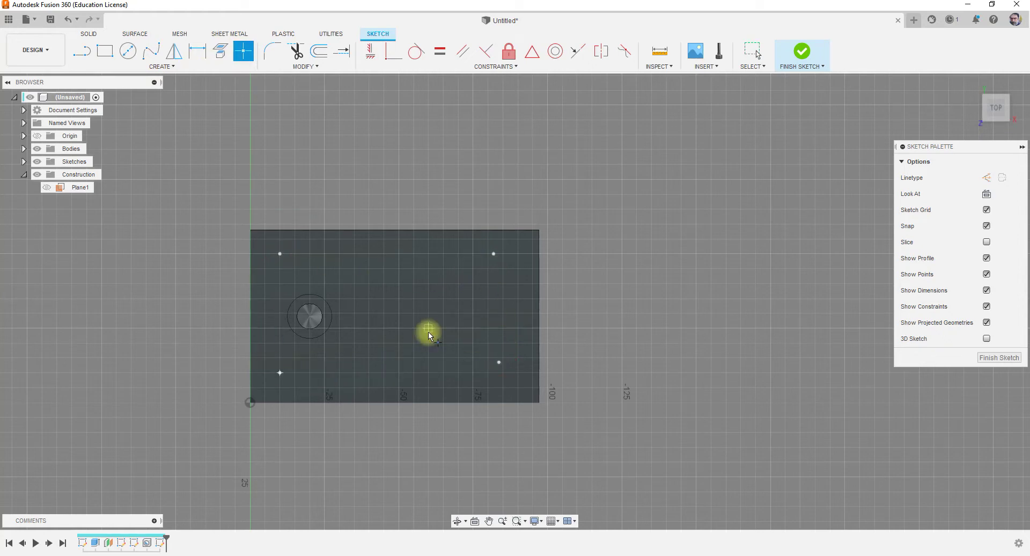
{"action": "key", "text": "Escape"}
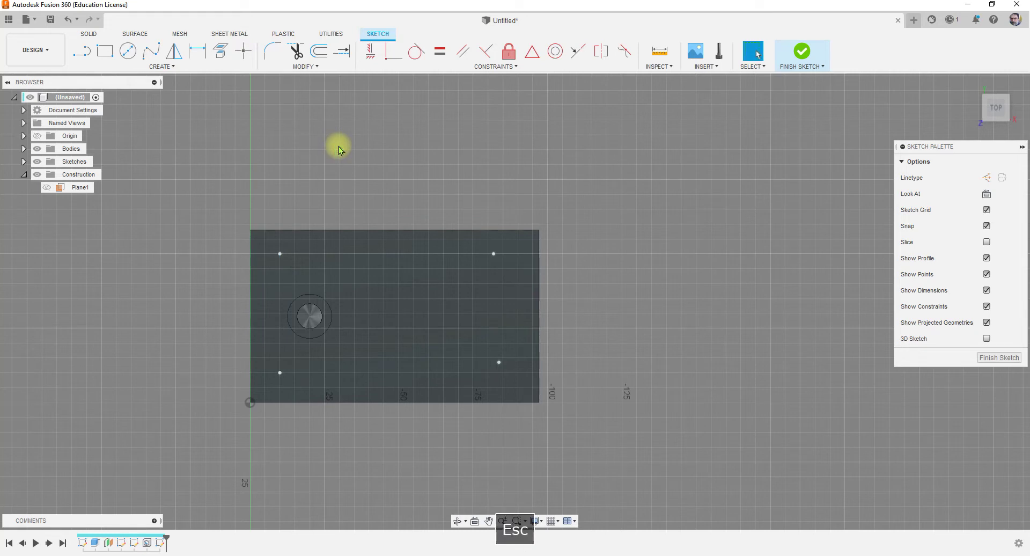
Align the four sketch points into a rectangle with Horizontal/Vertical constraints between neighbouring points
{"action": "left_click", "coordinate": [369, 52]}
{"action": "left_click", "coordinate": [279, 253]}
{"action": "left_click", "coordinate": [493, 254]}
{"action": "left_click", "coordinate": [279, 372]}
{"action": "left_click", "coordinate": [499, 367]}
{"action": "left_click", "coordinate": [493, 254]}
{"action": "left_click", "coordinate": [499, 374]}
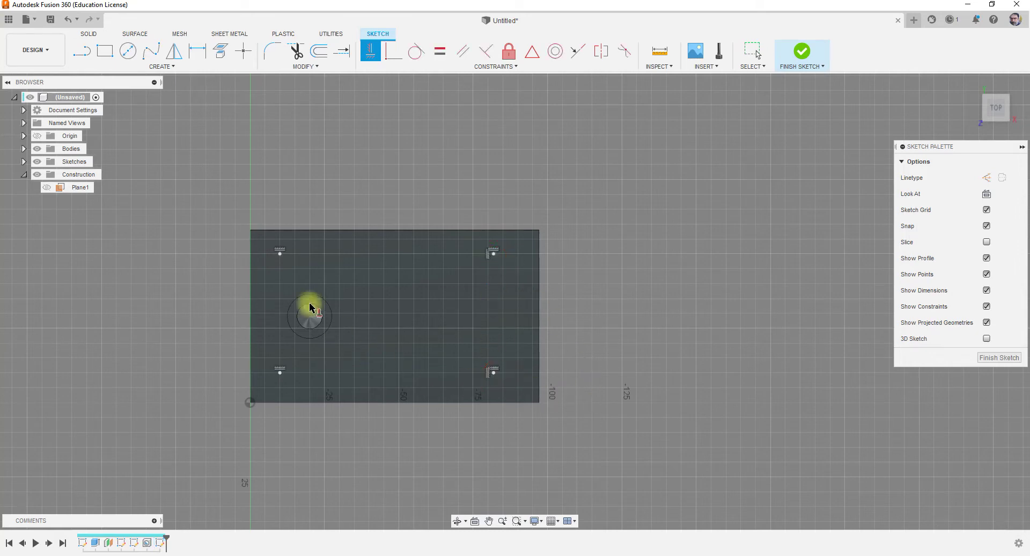
{"action": "left_click", "coordinate": [280, 254]}
{"action": "left_click", "coordinate": [279, 370]}
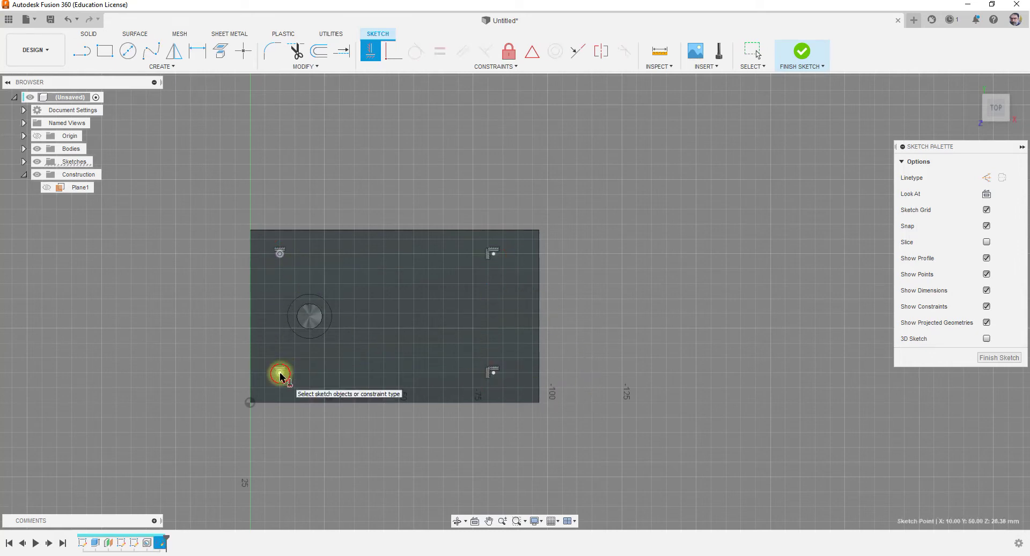
Dimension the corner point 15 mm from the short edge farthest from the hole and 10 mm from the adjacent long edge, then finish the sketch
{"action": "left_click", "coordinate": [197, 51]}
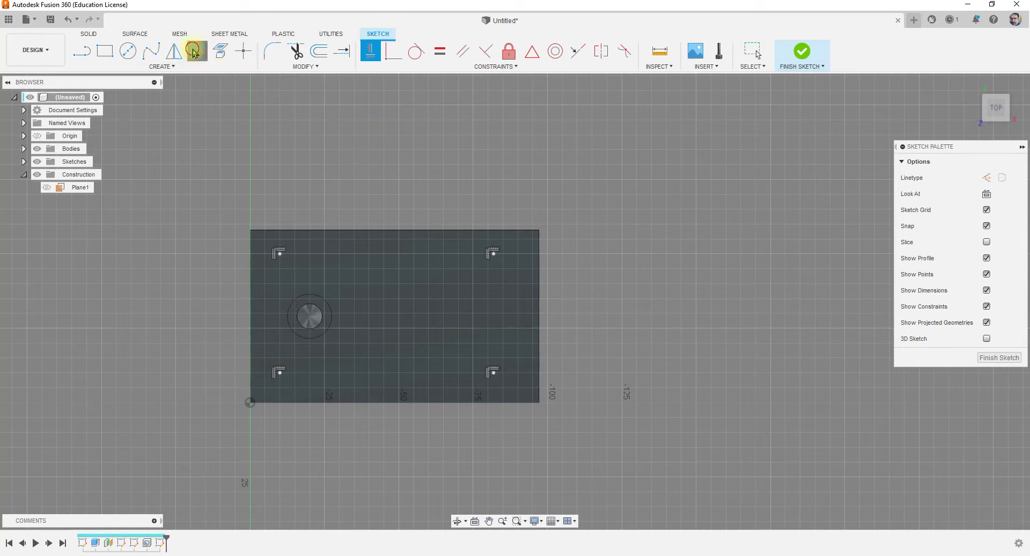
{"action": "left_click", "coordinate": [537, 253]}
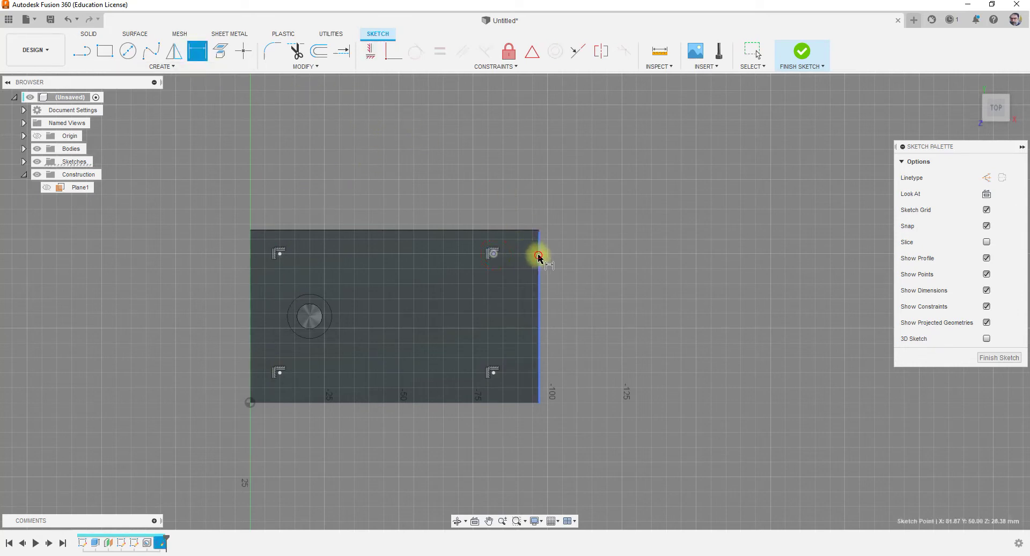
{"action": "left_click", "coordinate": [516, 169]}
{"action": "type", "text": "15"}
{"action": "key", "text": "Return"}
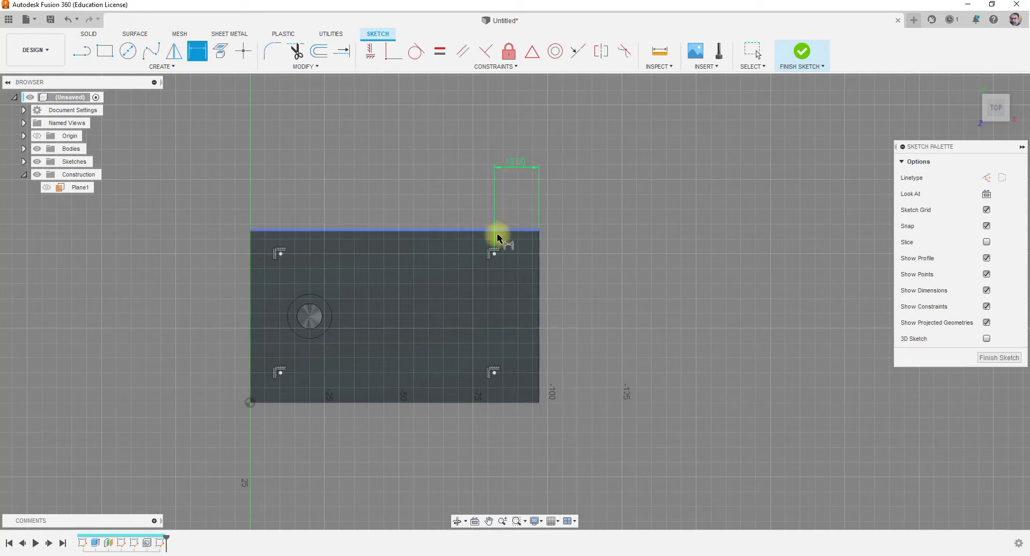
{"action": "left_click", "coordinate": [493, 253]}
{"action": "left_click", "coordinate": [511, 230]}
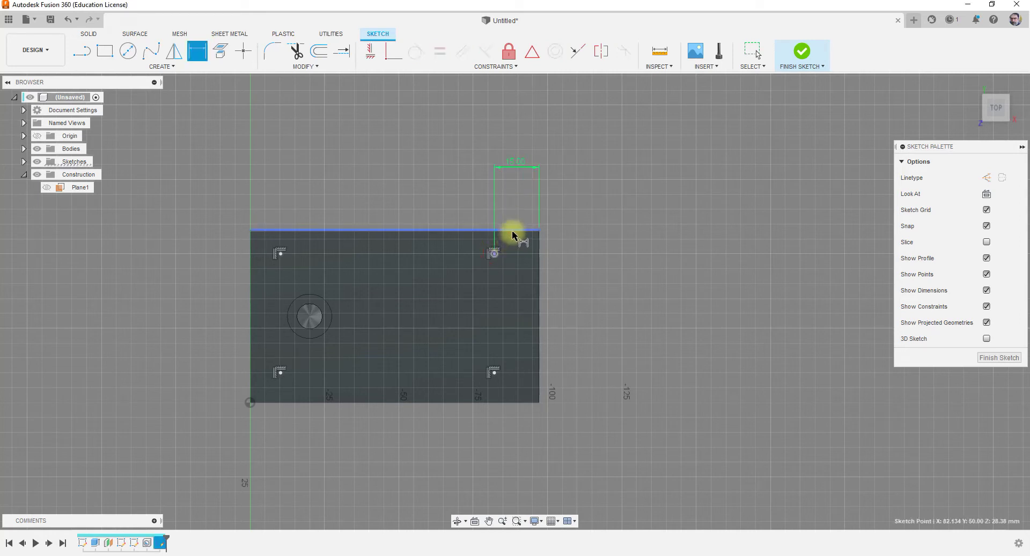
{"action": "left_click", "coordinate": [591, 248]}
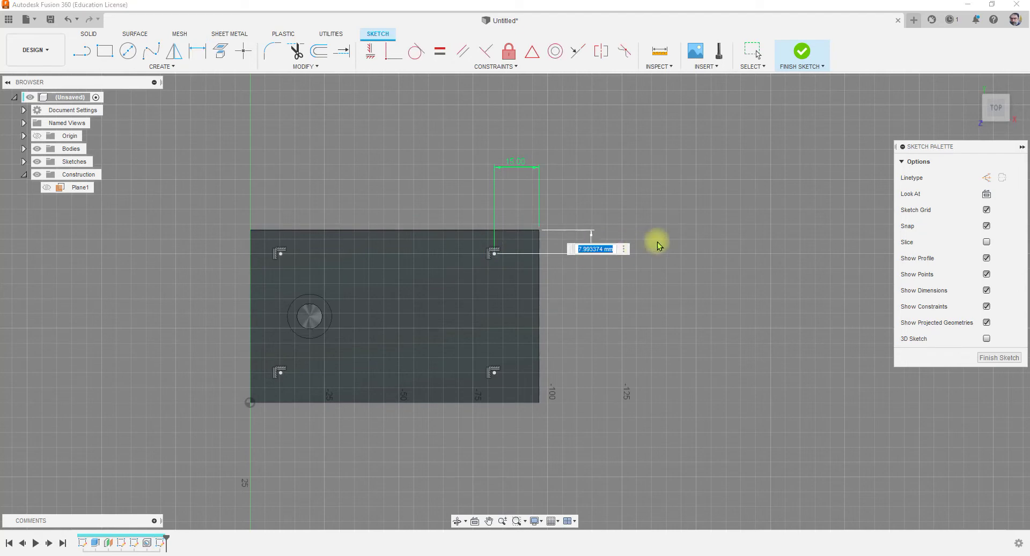
{"action": "type", "text": "10"}
{"action": "key", "text": "Return"}
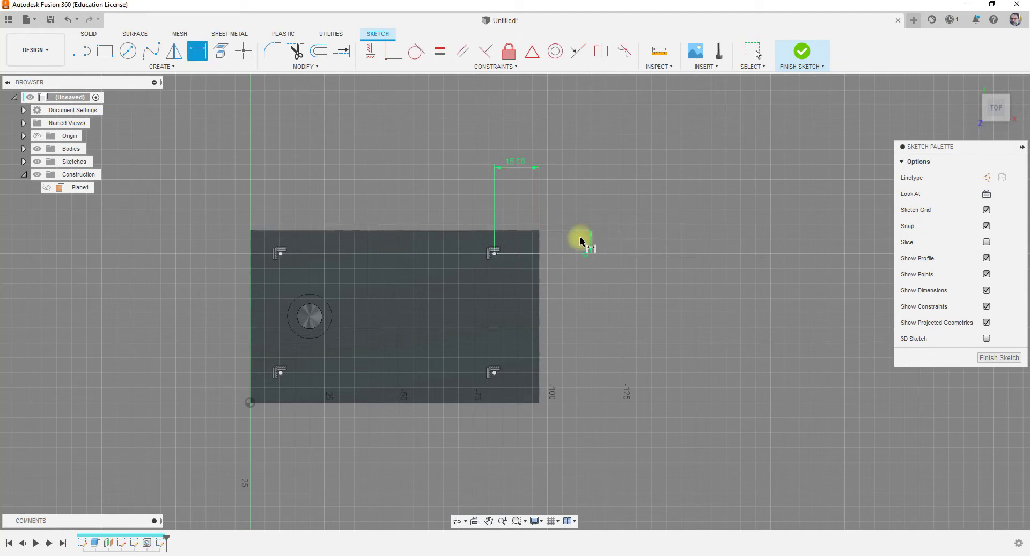
{"action": "left_click", "coordinate": [996, 357]}
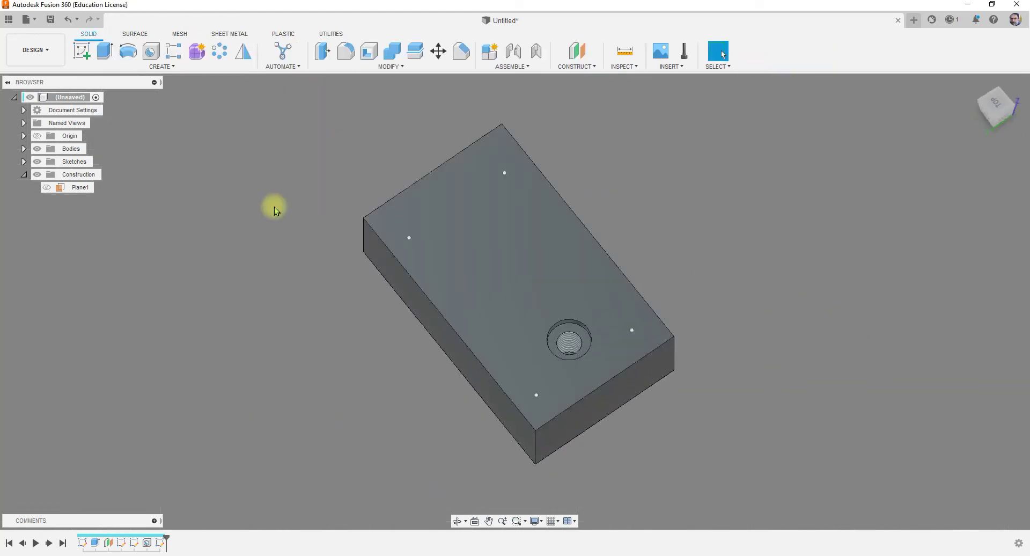
Start the Hole command and place holes on all four sketch points
{"action": "left_click", "coordinate": [153, 54]}
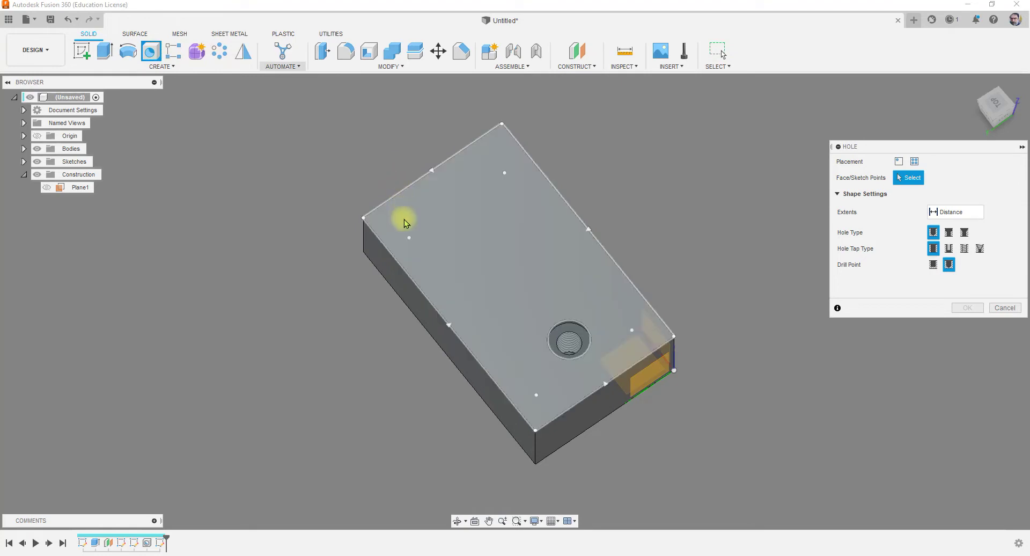
{"action": "left_click", "coordinate": [408, 237]}
{"action": "left_click", "coordinate": [504, 172]}
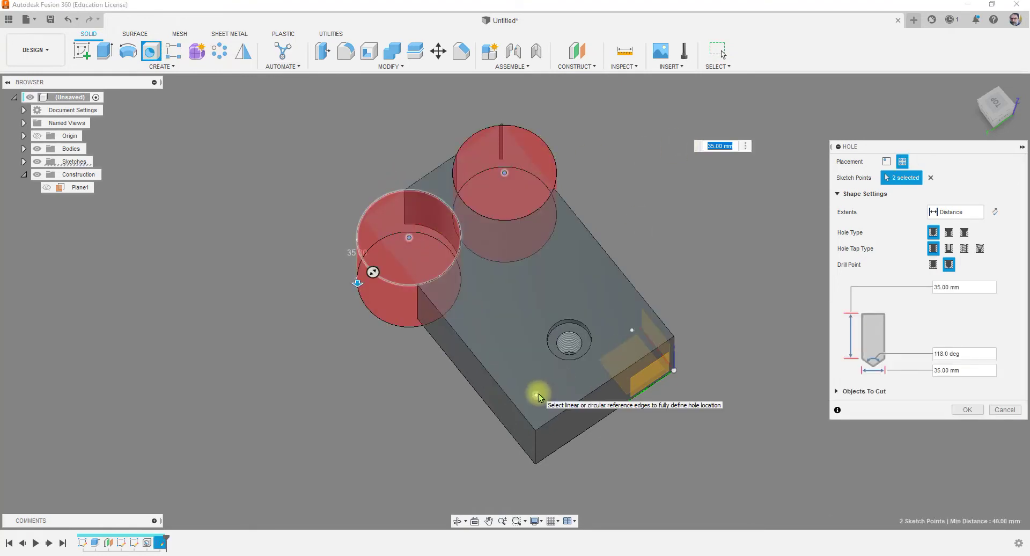
{"action": "left_click", "coordinate": [535, 395]}
{"action": "left_click", "coordinate": [632, 329]}
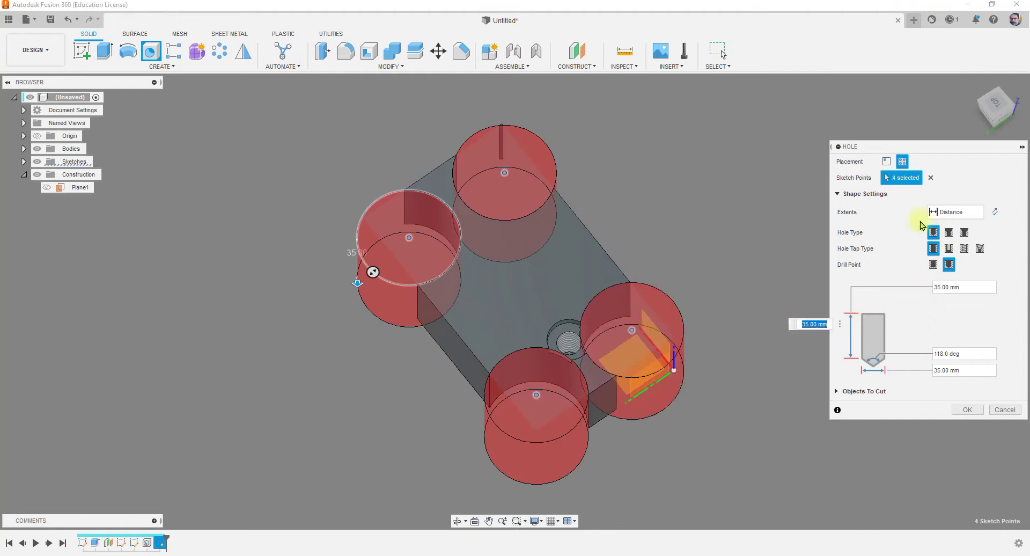
Make the four holes tapped counterbores with an ISO Metric thread size of 10.0 mm
{"action": "left_click", "coordinate": [950, 232]}
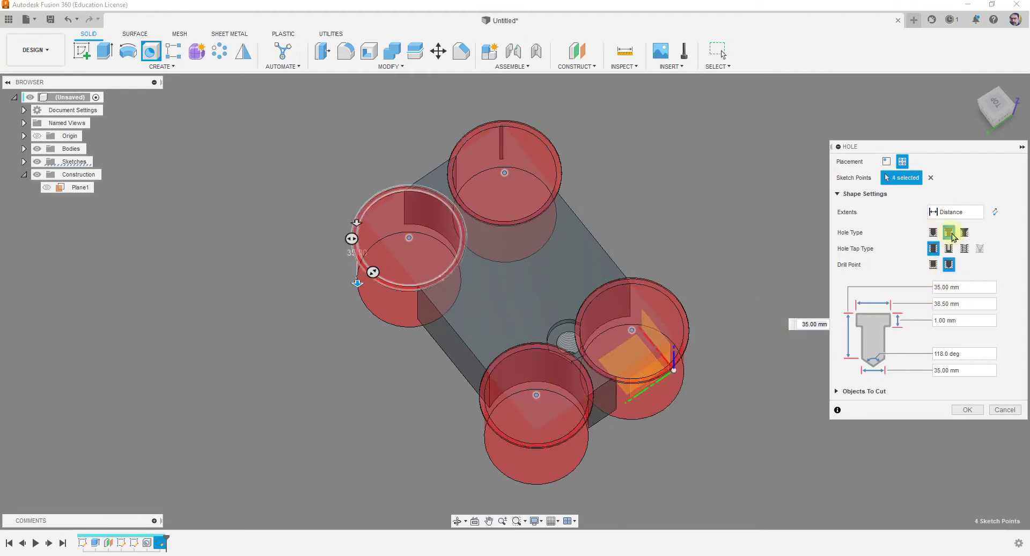
{"action": "left_click", "coordinate": [964, 249]}
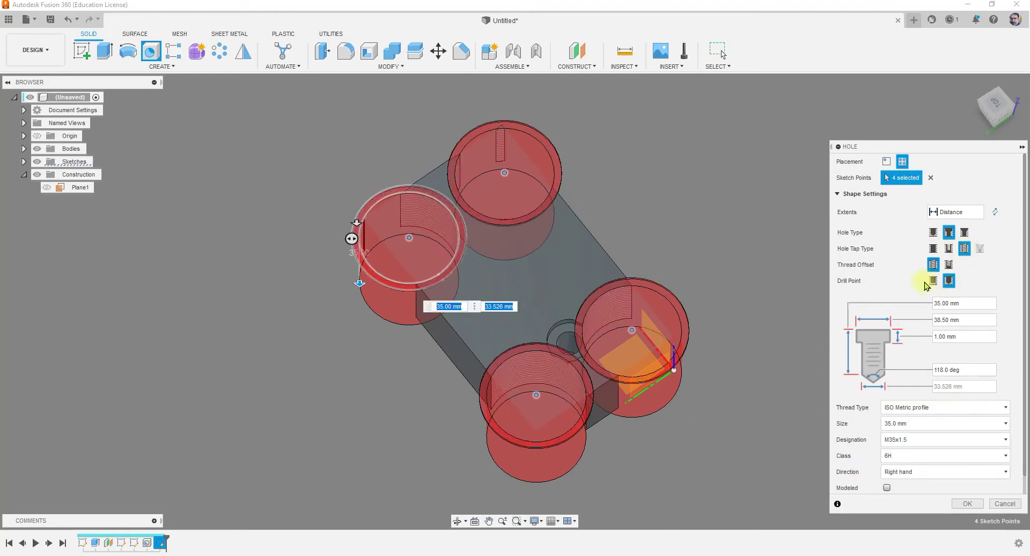
{"action": "left_click", "coordinate": [920, 447]}
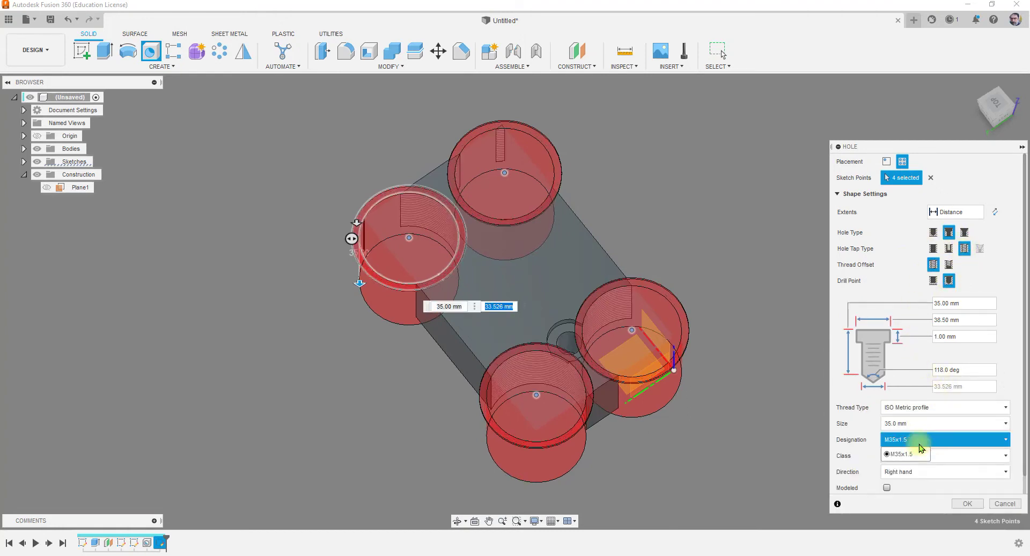
{"action": "left_click", "coordinate": [920, 445]}
{"action": "left_click", "coordinate": [931, 423]}
{"action": "scroll", "coordinate": [911, 380], "scroll_direction": "up", "scroll_amount": 2}
{"action": "scroll", "coordinate": [913, 380], "scroll_direction": "down", "scroll_amount": 3}
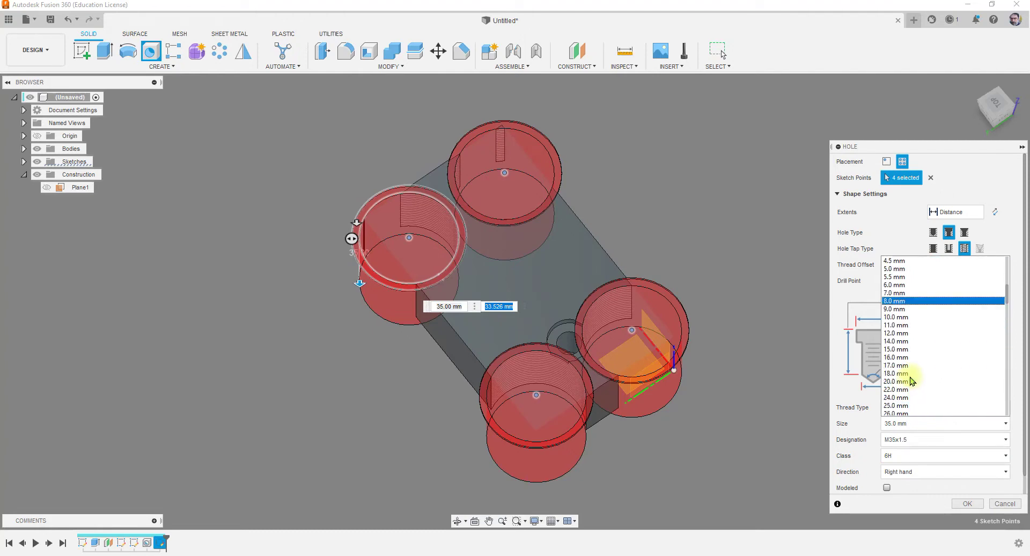
{"action": "scroll", "coordinate": [912, 380], "scroll_direction": "up", "scroll_amount": 1}
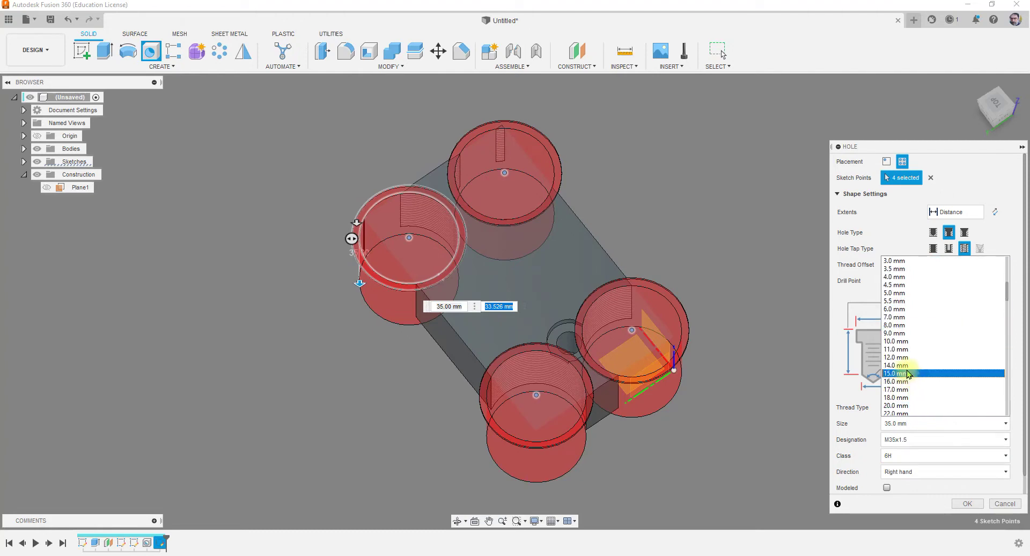
{"action": "left_click", "coordinate": [893, 341]}
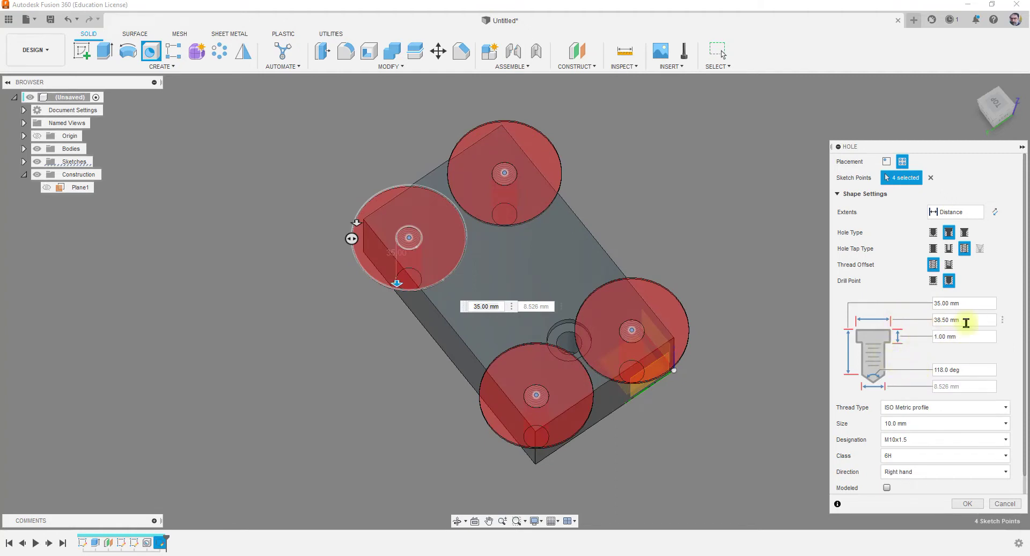
Set the counterbores to 13 mm diameter and 3 mm depth, create the four holes, and inspect them
{"action": "left_click_drag", "start_coordinate": [962, 320], "coordinate": [905, 320]}
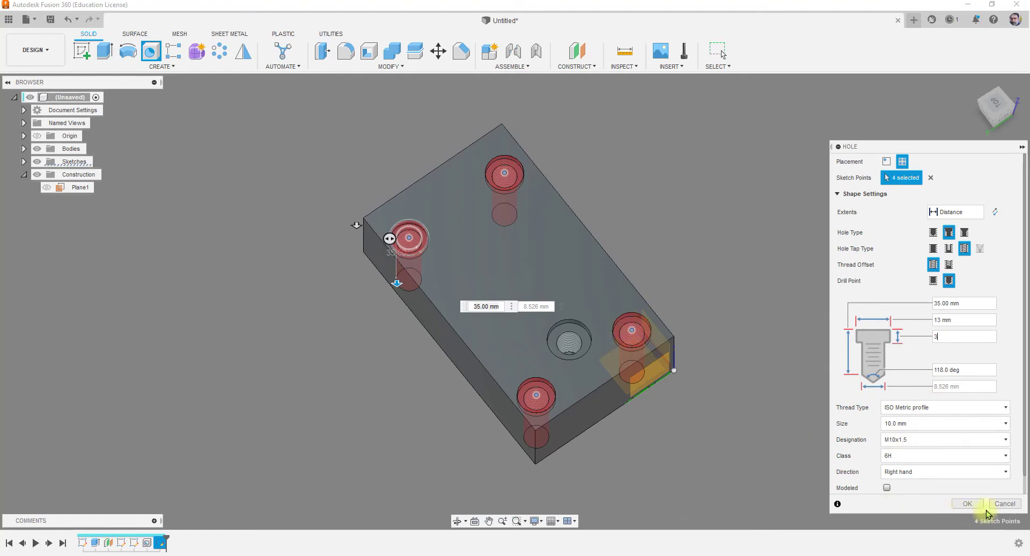
{"action": "left_click", "coordinate": [968, 504]}
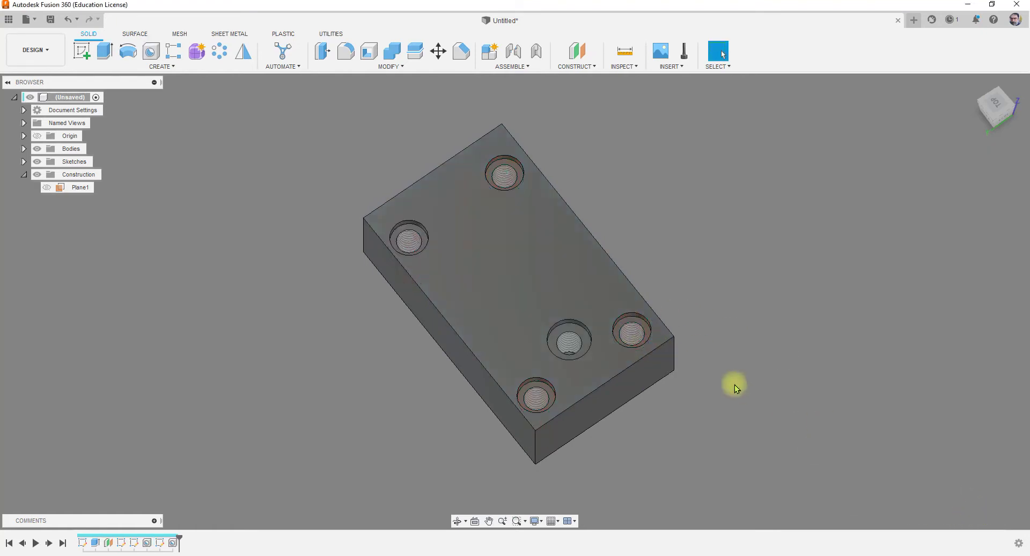
{"action": "middle_click_drag", "start_coordinate": [649, 355], "coordinate": [650, 329], "text": "shift"}
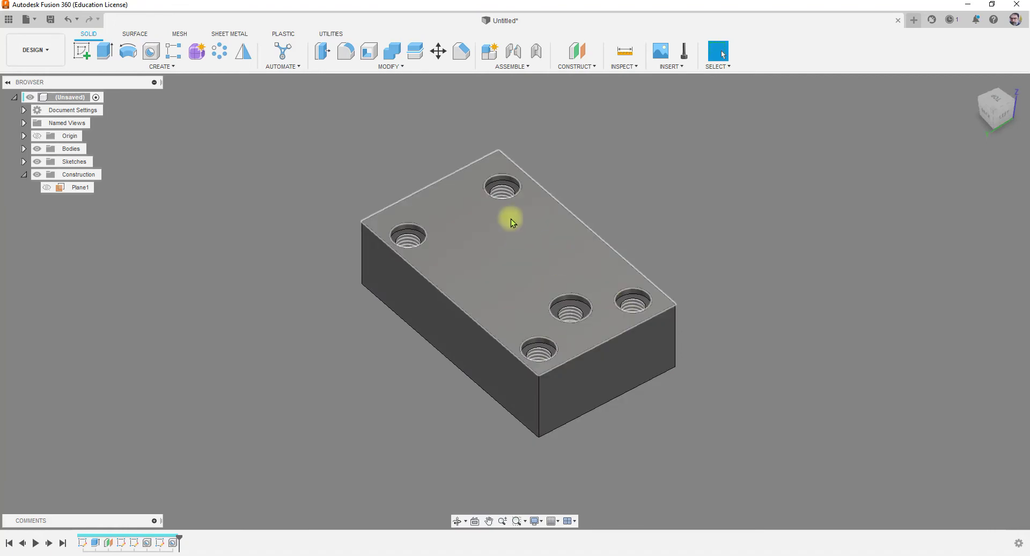
{"action": "scroll", "coordinate": [489, 181], "scroll_direction": "up", "scroll_amount": 5}
{"action": "middle_click_drag", "start_coordinate": [506, 196], "coordinate": [459, 211], "text": "shift"}
{"action": "scroll", "coordinate": [460, 211], "scroll_direction": "down", "scroll_amount": 5}
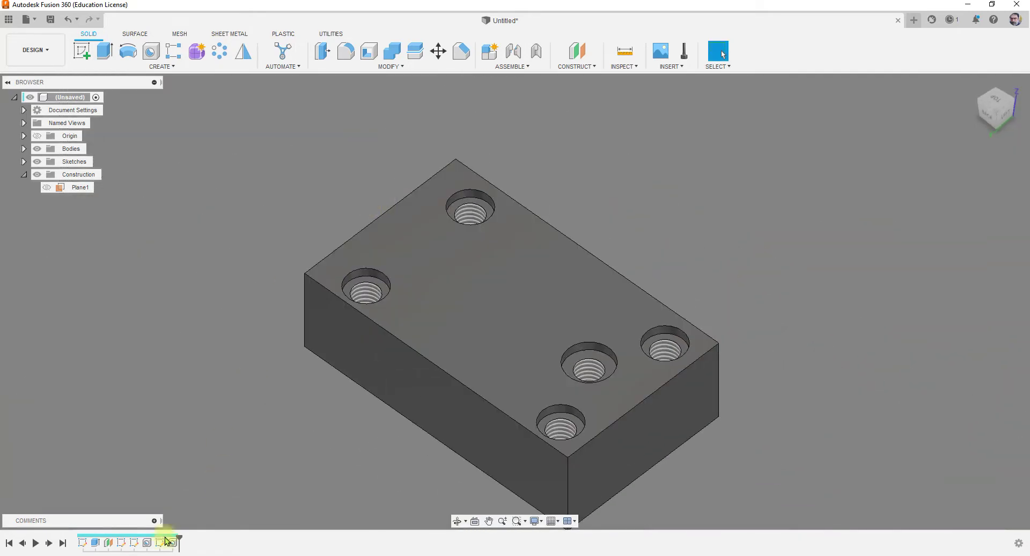
Edit the four-hole feature, keeping Distance as its extents, and set the hole depth to 20 mm
{"action": "right_click", "coordinate": [173, 544]}
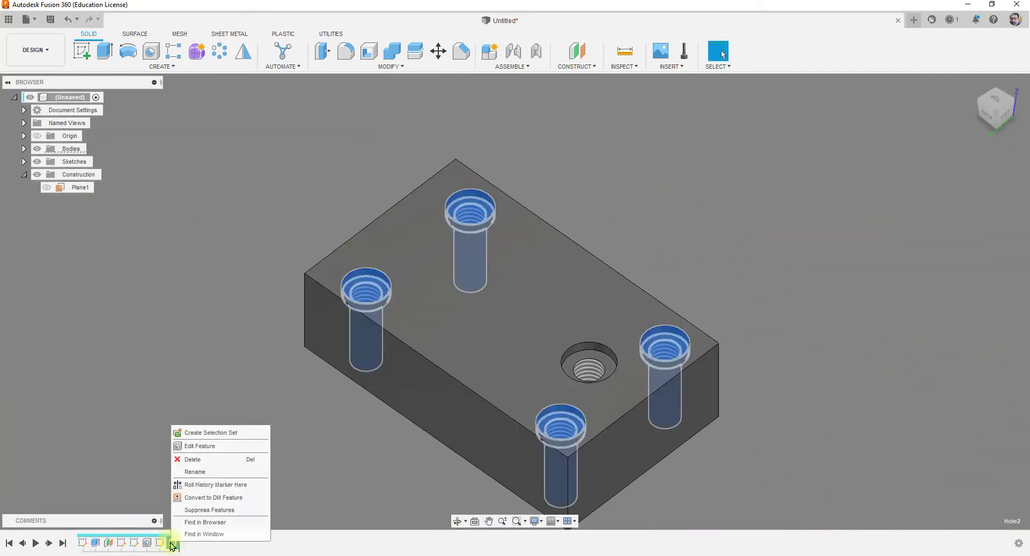
{"action": "left_click", "coordinate": [204, 445]}
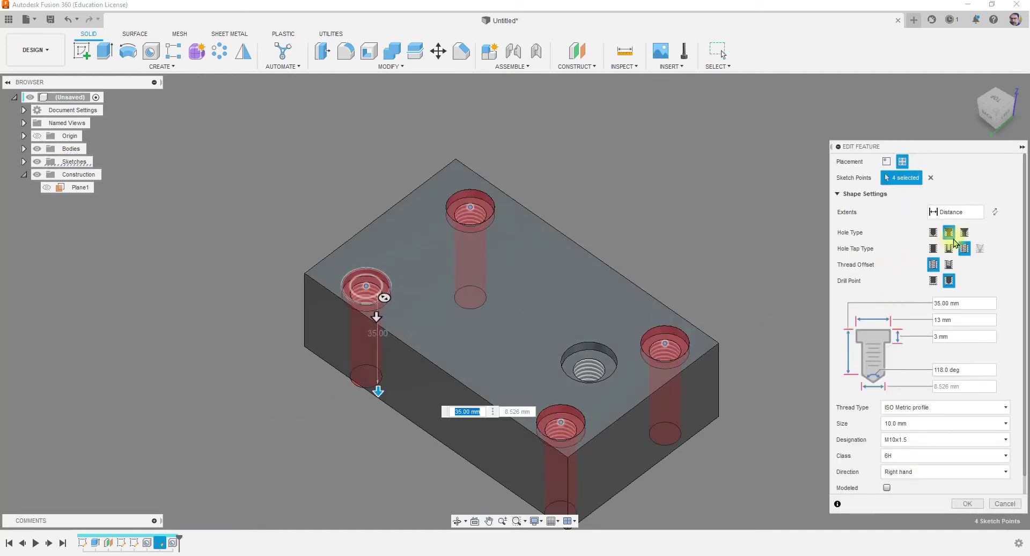
{"action": "left_click", "coordinate": [954, 211]}
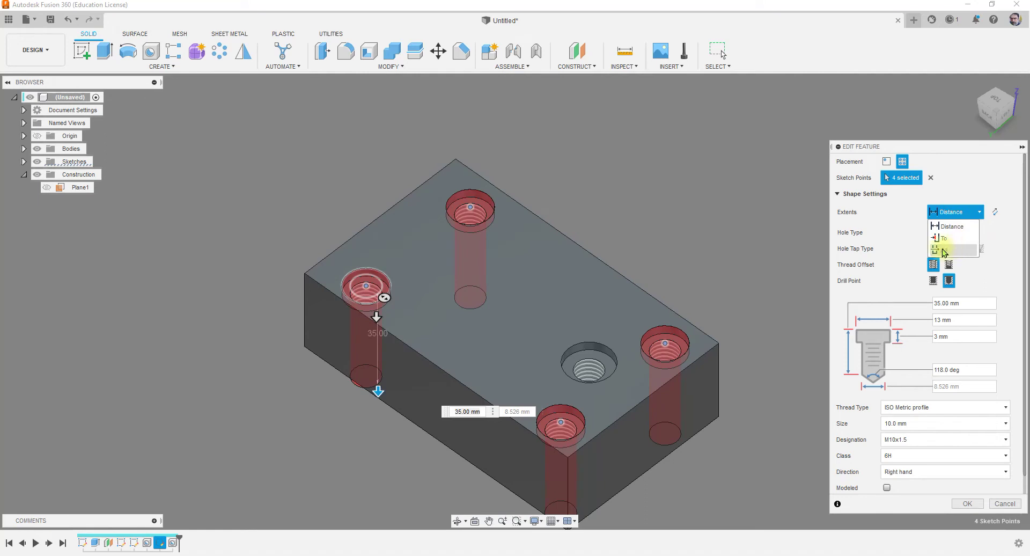
{"action": "left_click", "coordinate": [951, 226]}
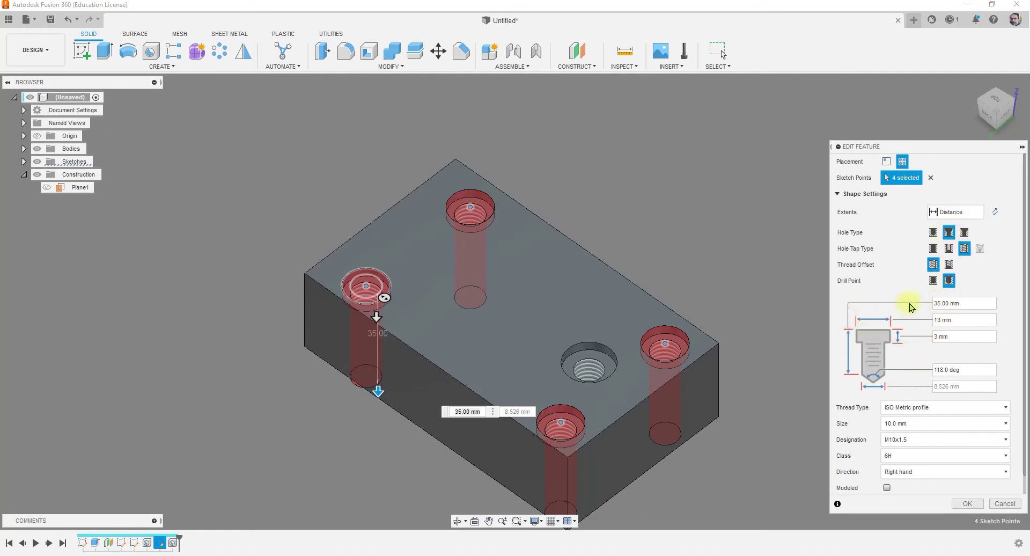
{"action": "left_click", "coordinate": [963, 301]}
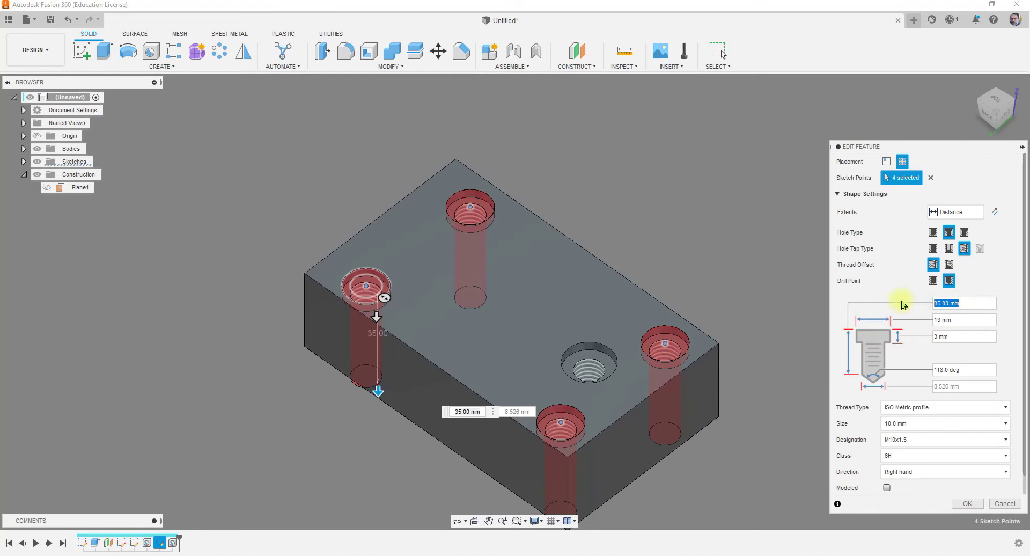
{"action": "type", "text": "20"}
{"action": "key", "text": "Return"}
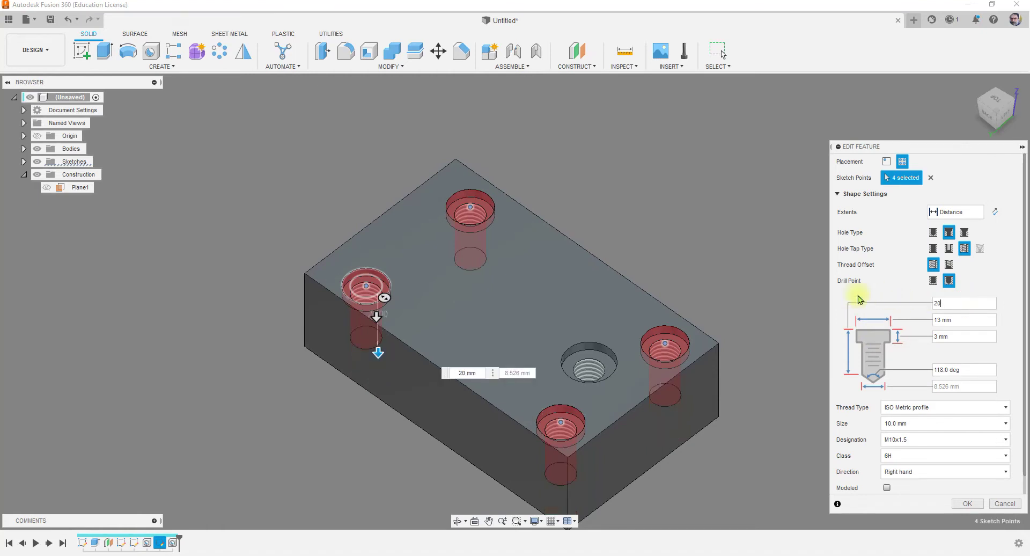
{"action": "left_click", "coordinate": [960, 503]}
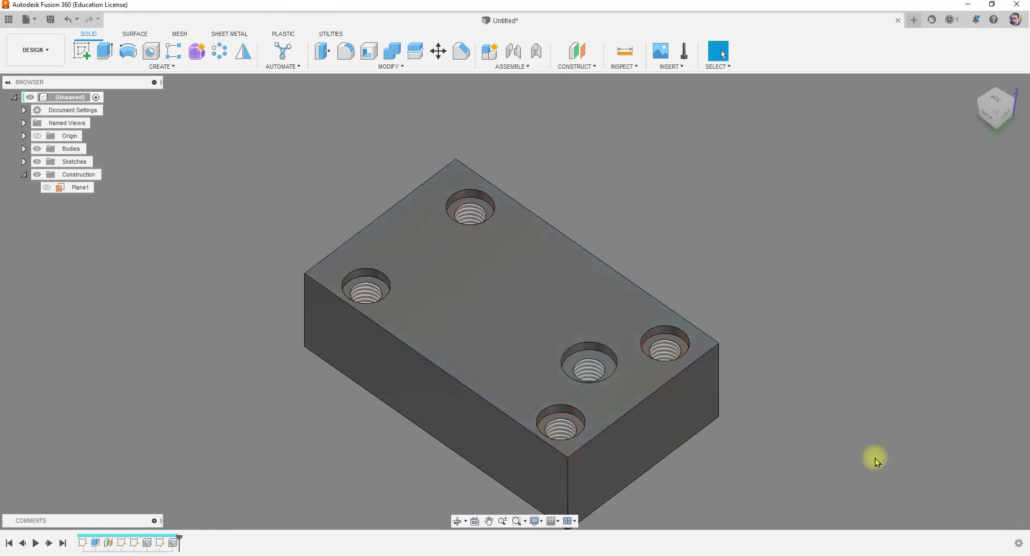
Examine the holes inside the block from the front and at an angle using the Wireframe visual style
{"action": "middle_click_drag", "start_coordinate": [541, 349], "coordinate": [522, 361], "text": "shift"}
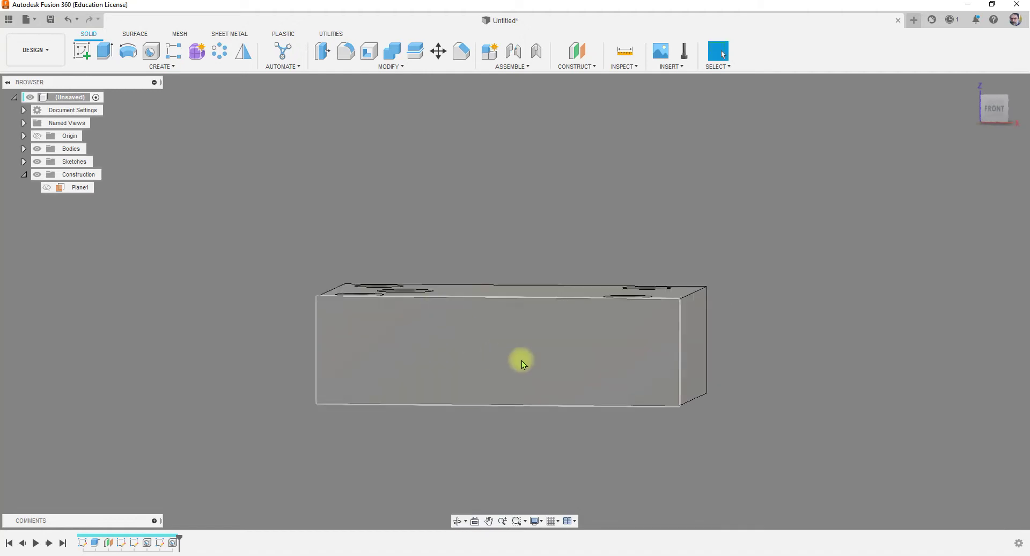
{"action": "left_click", "coordinate": [993, 110]}
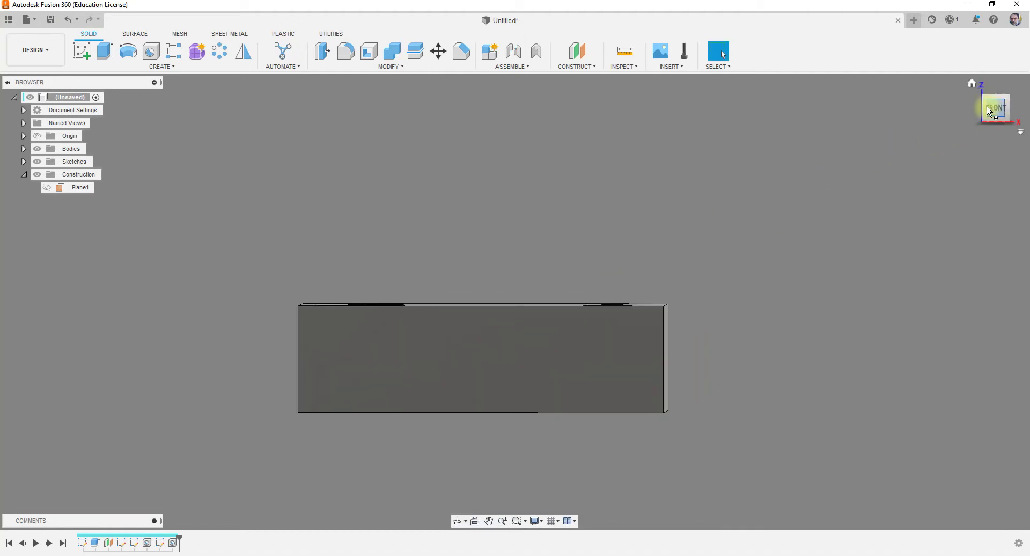
{"action": "left_click", "coordinate": [540, 521]}
{"action": "mouse_move", "coordinate": [578, 439]}
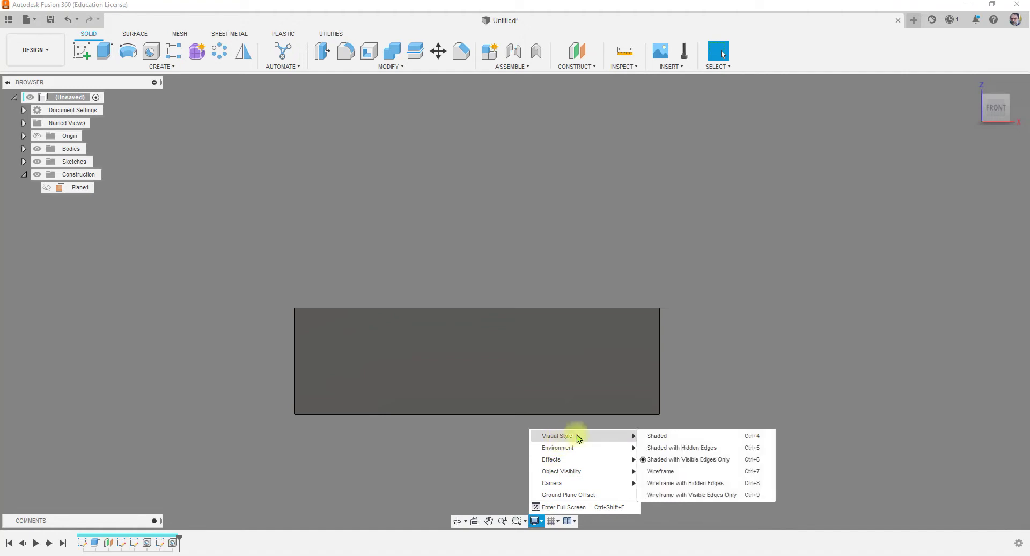
{"action": "left_click", "coordinate": [659, 470]}
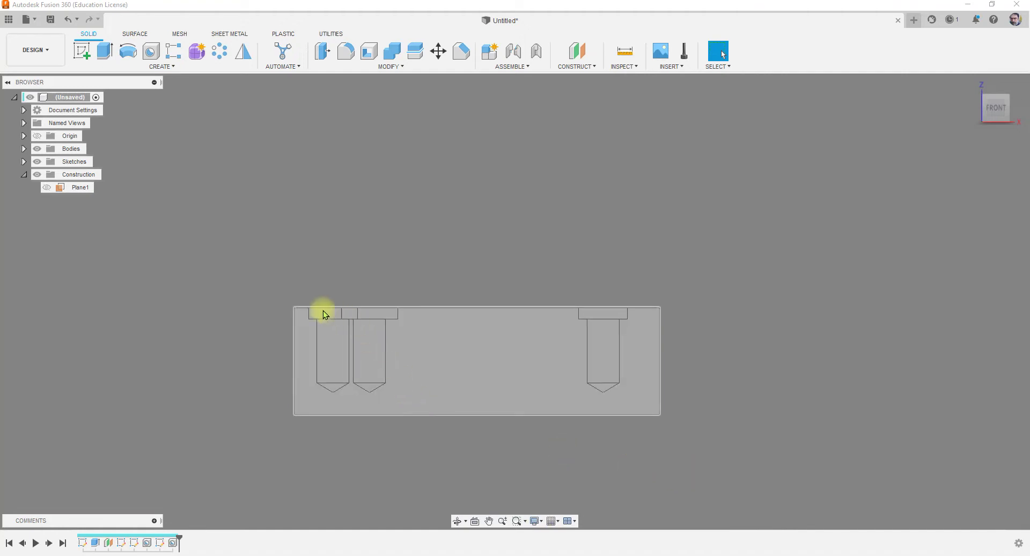
{"action": "middle_click_drag", "start_coordinate": [685, 411], "coordinate": [697, 435], "text": "shift"}
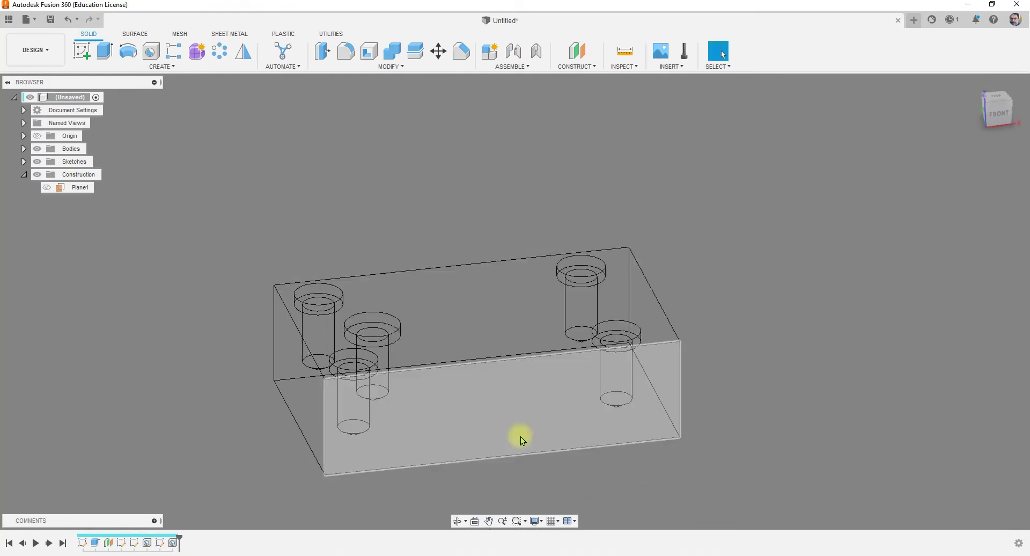
Restore the Shaded with Visible Edges Only visual style for the block
{"action": "left_click", "coordinate": [539, 522]}
{"action": "mouse_move", "coordinate": [586, 436]}
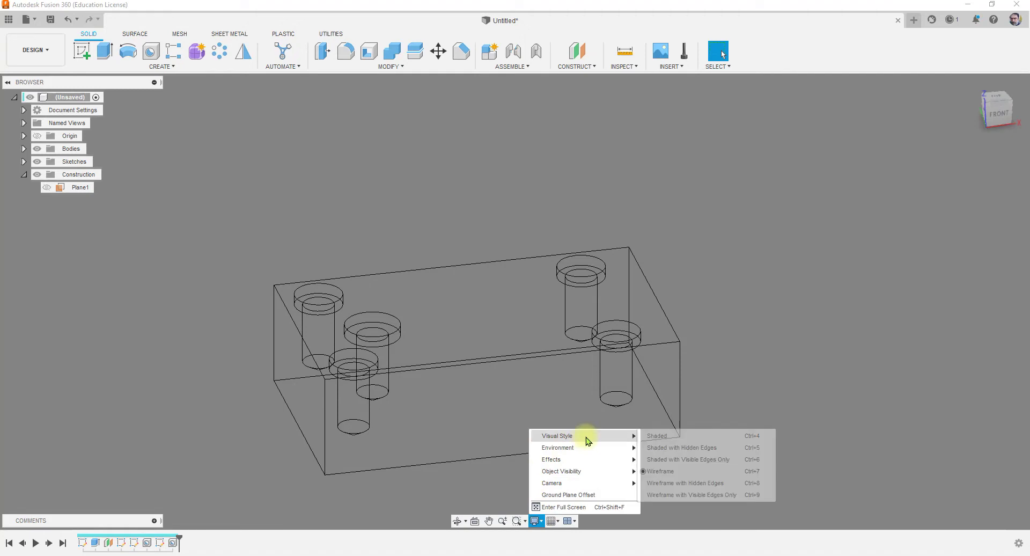
{"action": "left_click", "coordinate": [702, 458]}
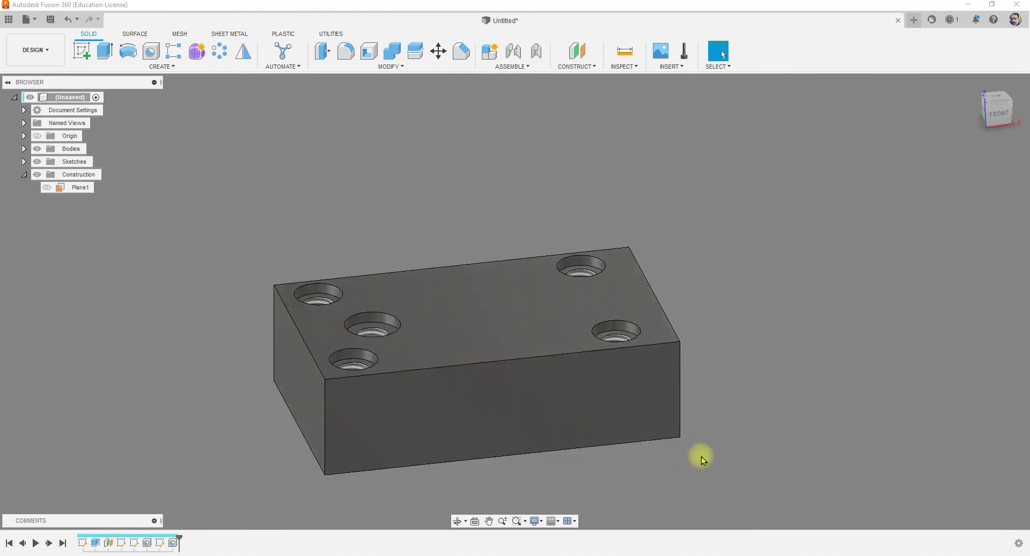
Display the block in the Shaded with Hidden Edges visual style and view it at an angle
{"action": "left_click", "coordinate": [535, 520]}
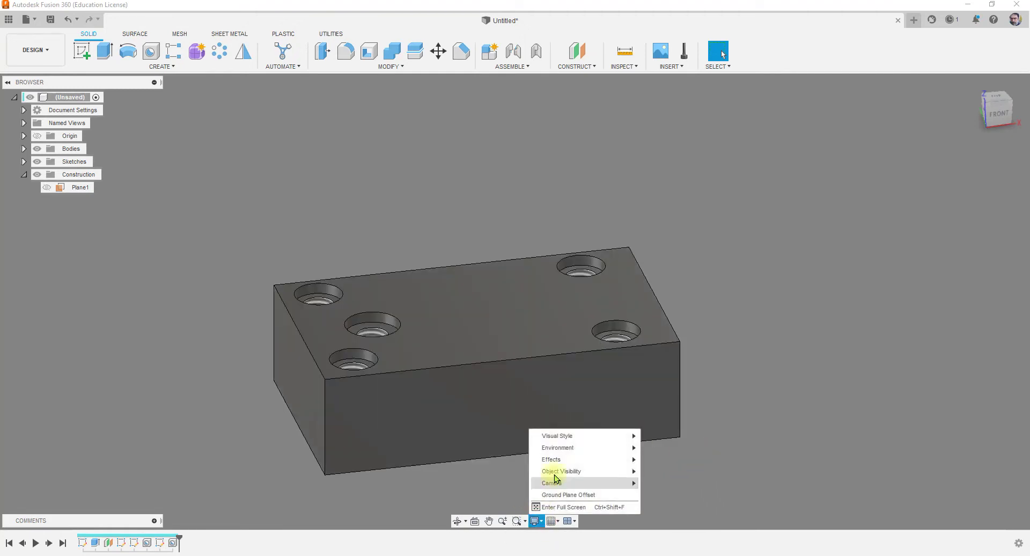
{"action": "mouse_move", "coordinate": [578, 449]}
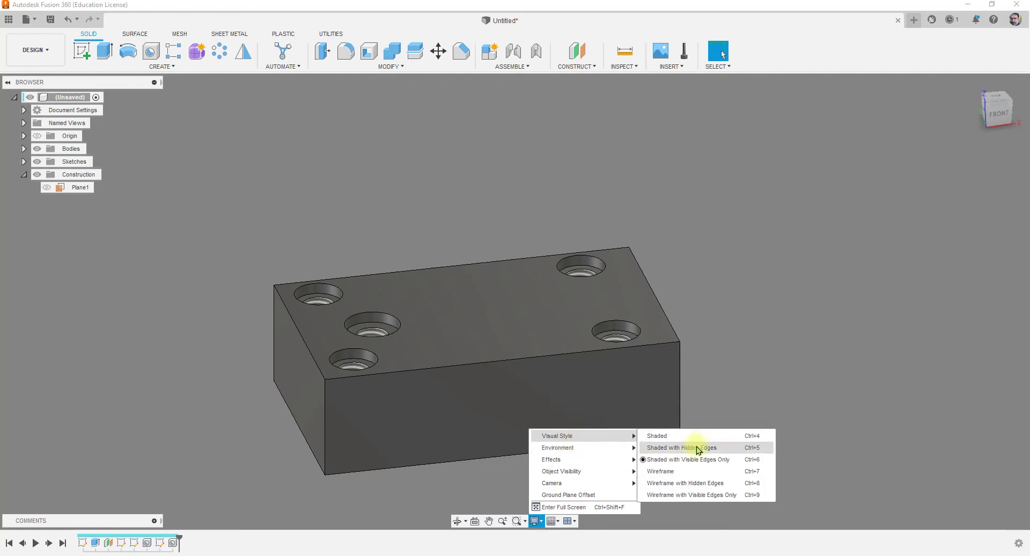
{"action": "left_click", "coordinate": [697, 448]}
{"action": "middle_click_drag", "start_coordinate": [637, 430], "coordinate": [557, 391], "text": "shift"}
{"action": "scroll", "coordinate": [531, 386], "scroll_direction": "down", "scroll_amount": 5}
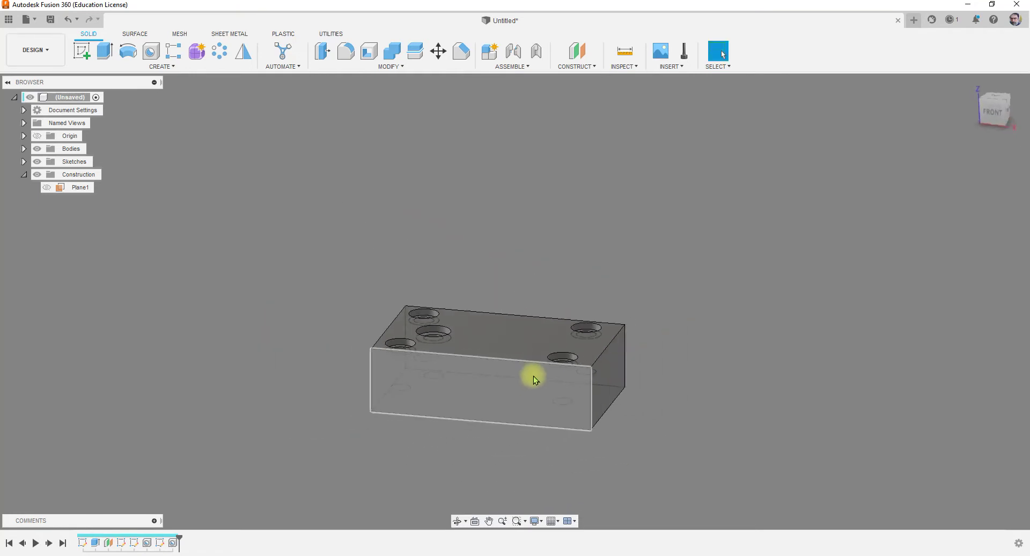
Try the Photo Booth environment and switch back to Grey Room
{"action": "left_click", "coordinate": [536, 520]}
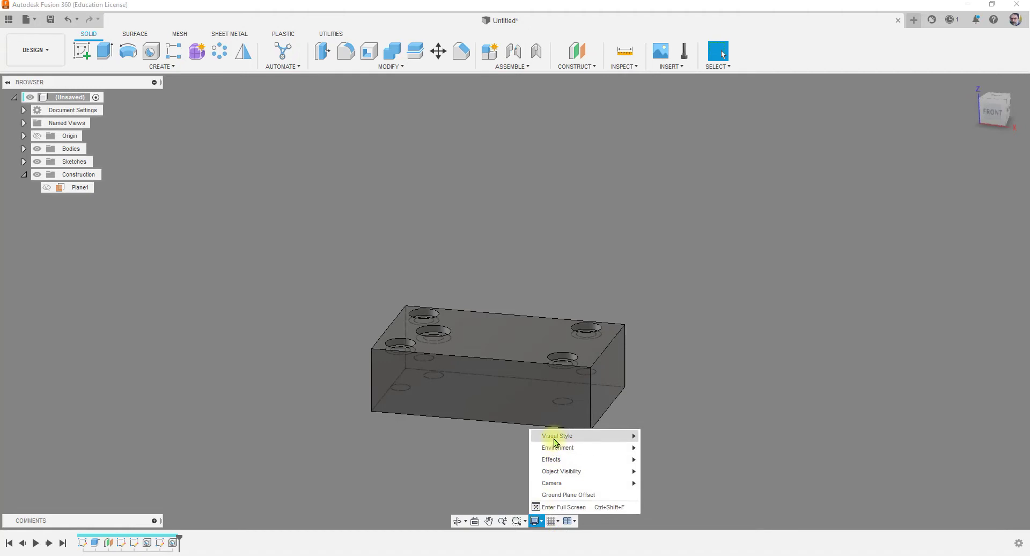
{"action": "mouse_move", "coordinate": [556, 440]}
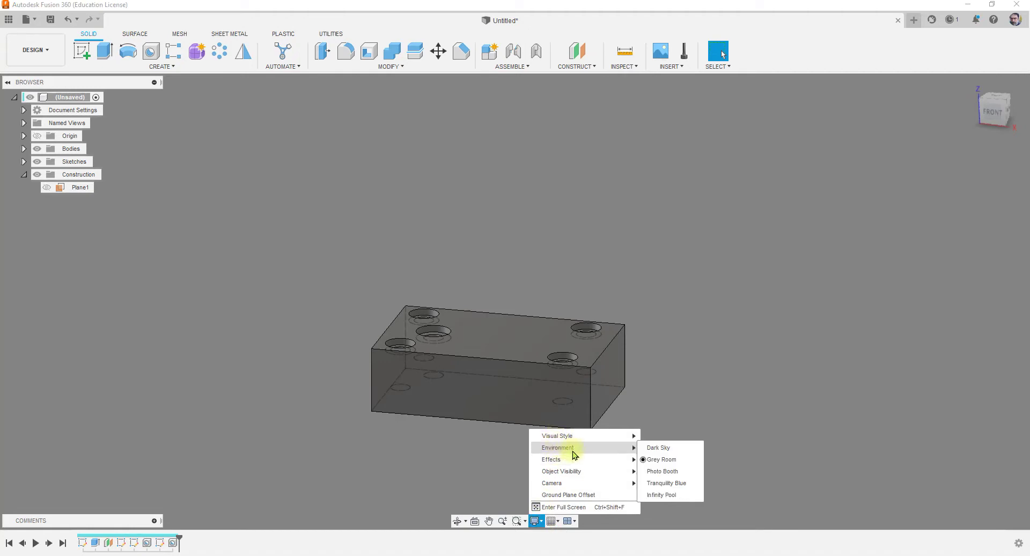
{"action": "left_click", "coordinate": [665, 470]}
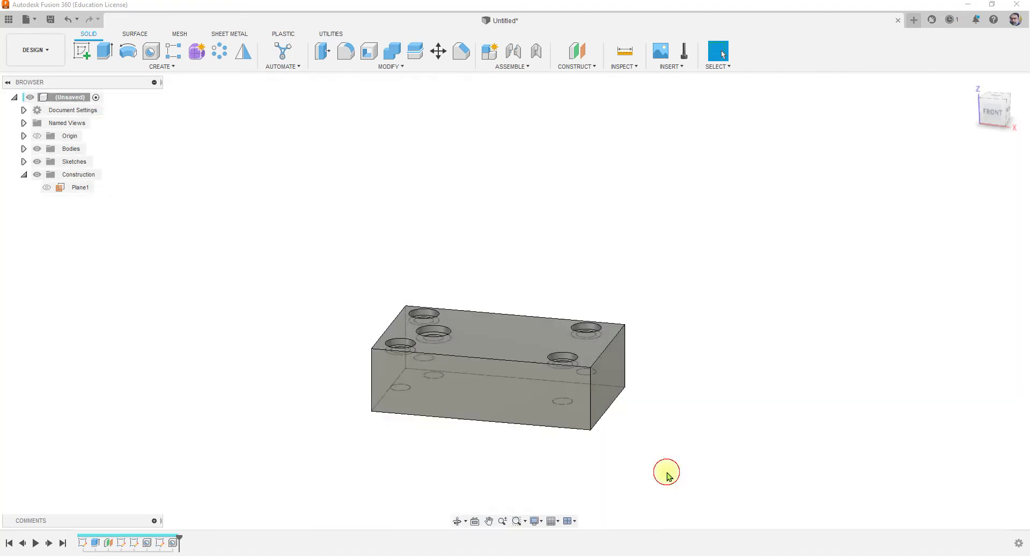
{"action": "left_click", "coordinate": [537, 522]}
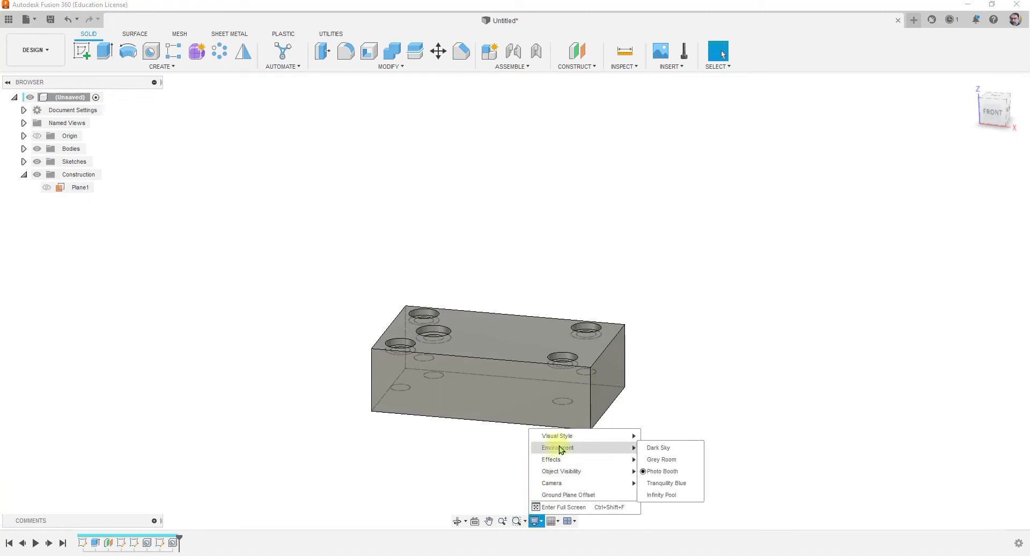
{"action": "left_click", "coordinate": [657, 460]}
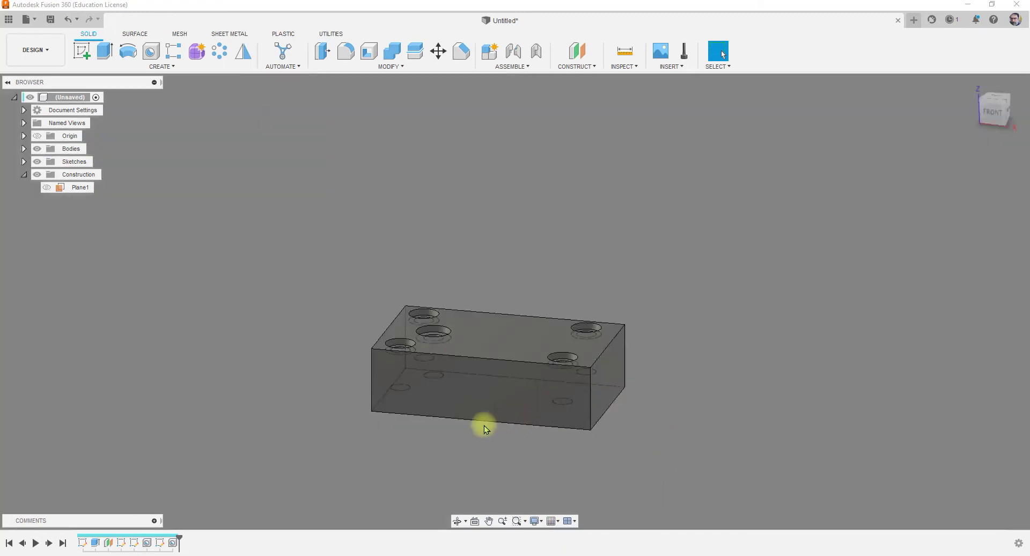
{"action": "middle_click_drag", "start_coordinate": [544, 439], "coordinate": [600, 408], "text": "shift"}
{"action": "scroll", "coordinate": [313, 395], "scroll_direction": "down", "scroll_amount": 3}
{"action": "scroll", "coordinate": [437, 432], "scroll_direction": "up", "scroll_amount": 6}
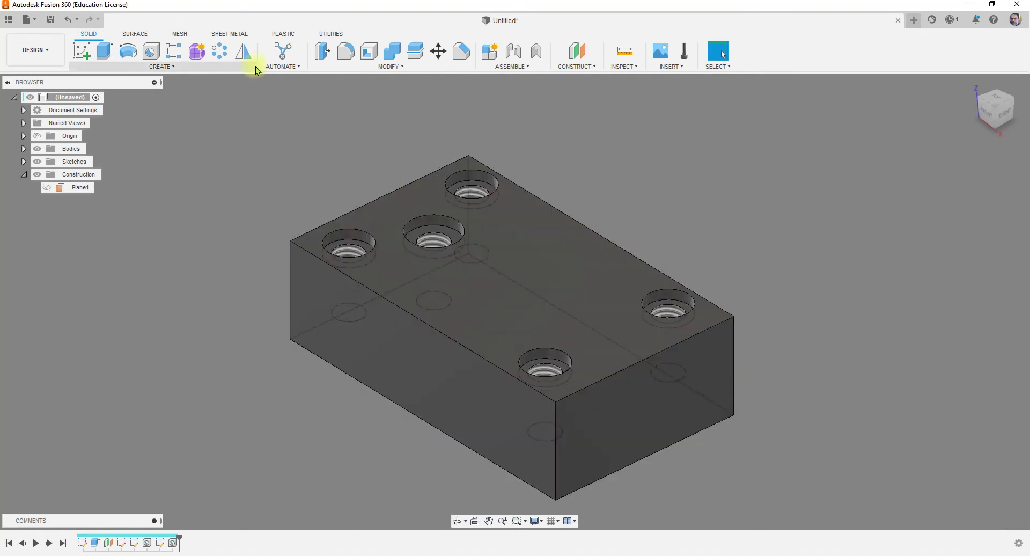
{"action": "left_click", "coordinate": [173, 67]}
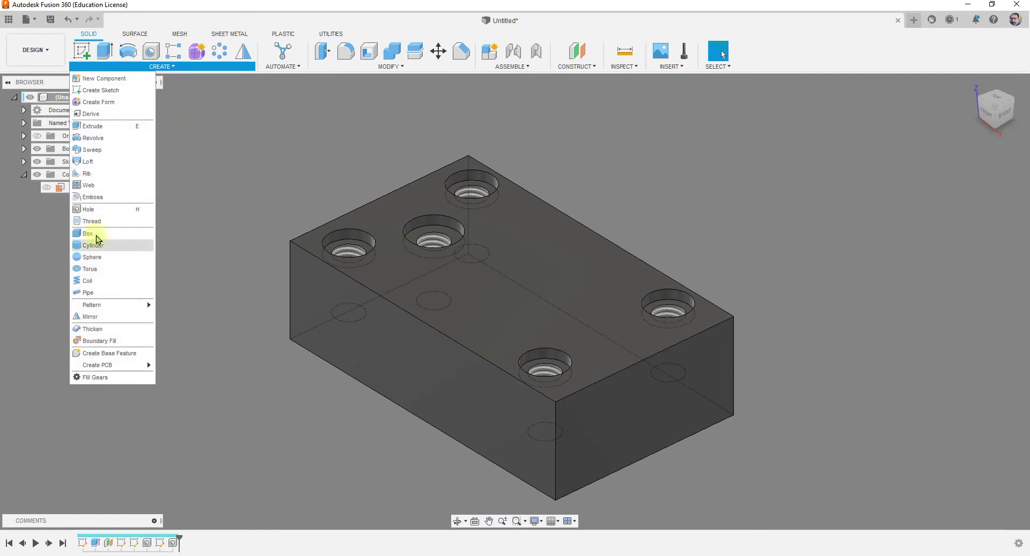
{"action": "left_click", "coordinate": [294, 157]}
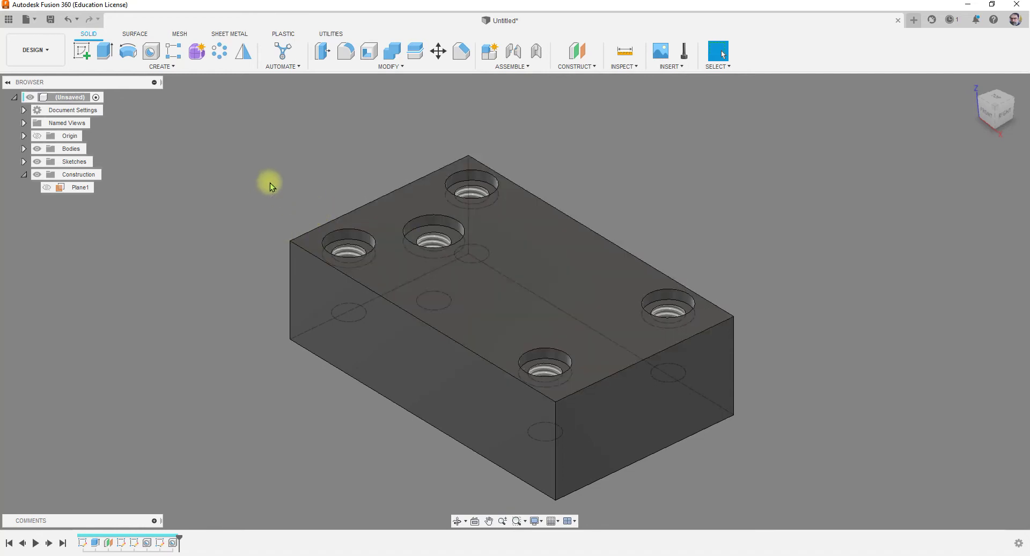
Close the current design without saving it and start a sketch on the front plane of a new design
{"action": "left_click", "coordinate": [897, 20]}
{"action": "left_click", "coordinate": [577, 306]}
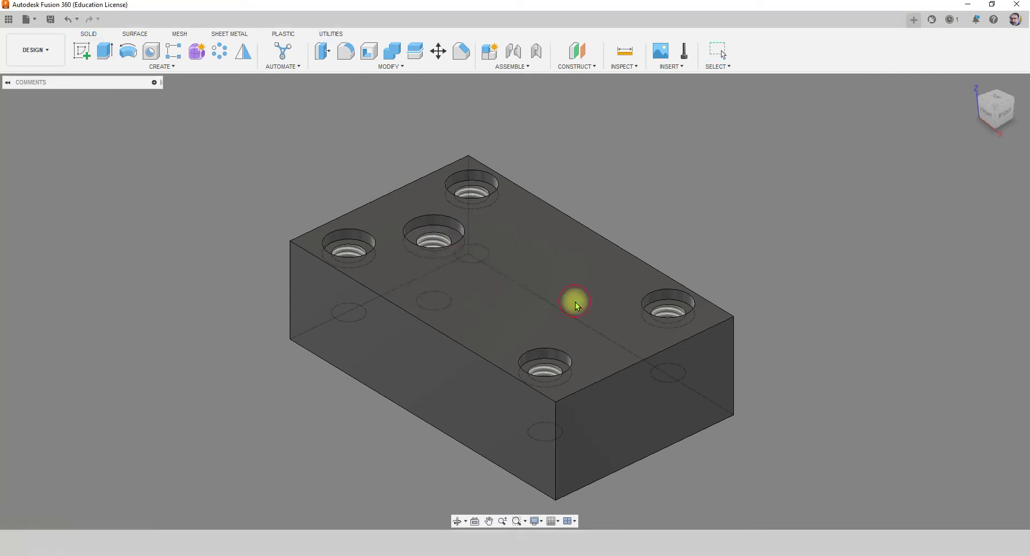
{"action": "left_click", "coordinate": [81, 52]}
{"action": "left_click", "coordinate": [531, 300]}
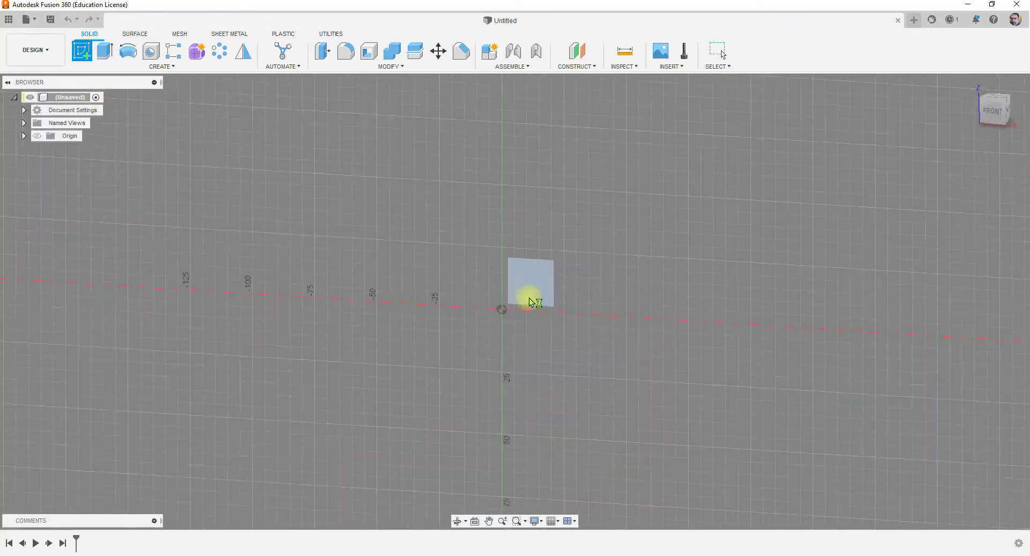
Sketch a two-point rectangle with one corner on the origin and extrude it 51.875 mm as a new body
{"action": "left_click", "coordinate": [105, 52]}
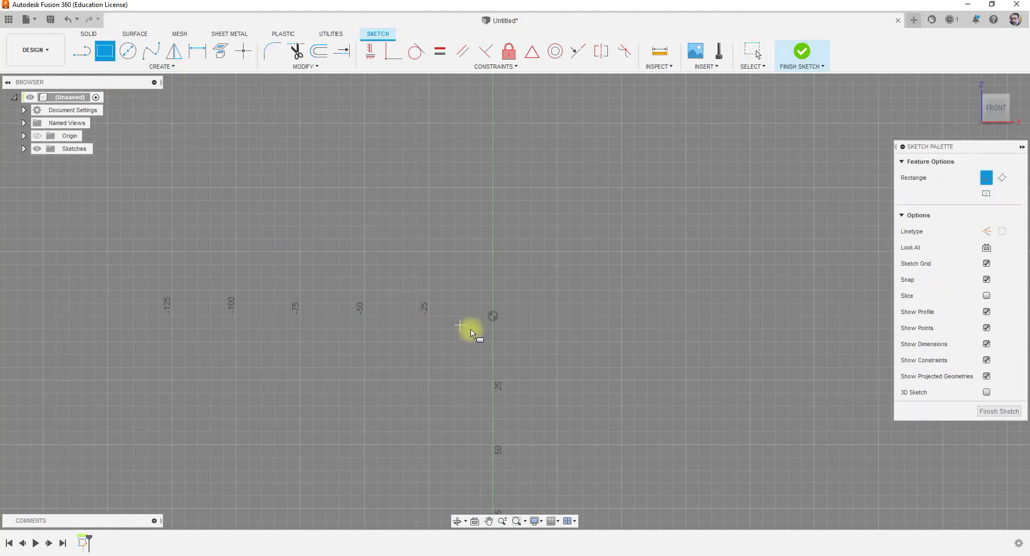
{"action": "left_click", "coordinate": [493, 316]}
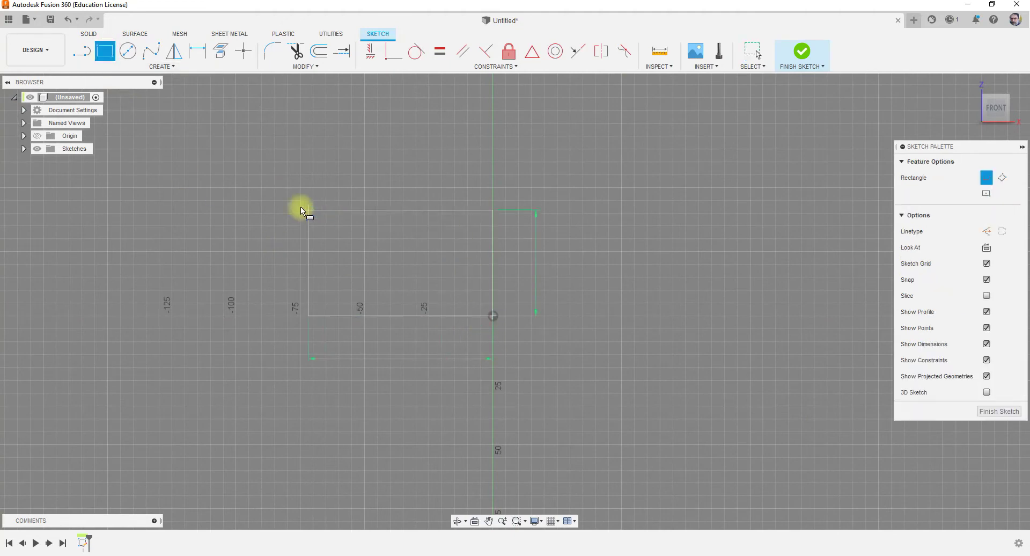
{"action": "left_click", "coordinate": [257, 159]}
{"action": "left_click", "coordinate": [801, 51]}
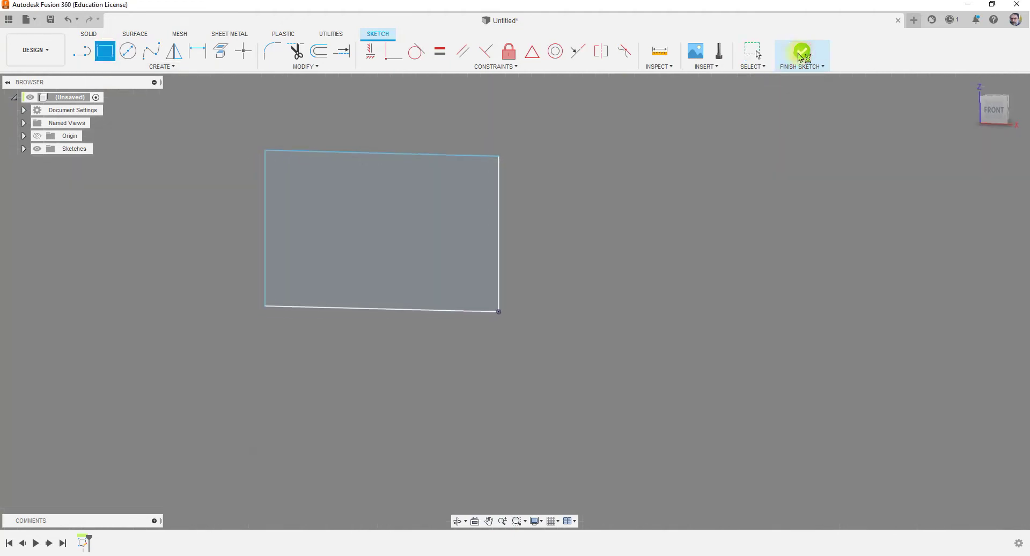
{"action": "left_click", "coordinate": [105, 52]}
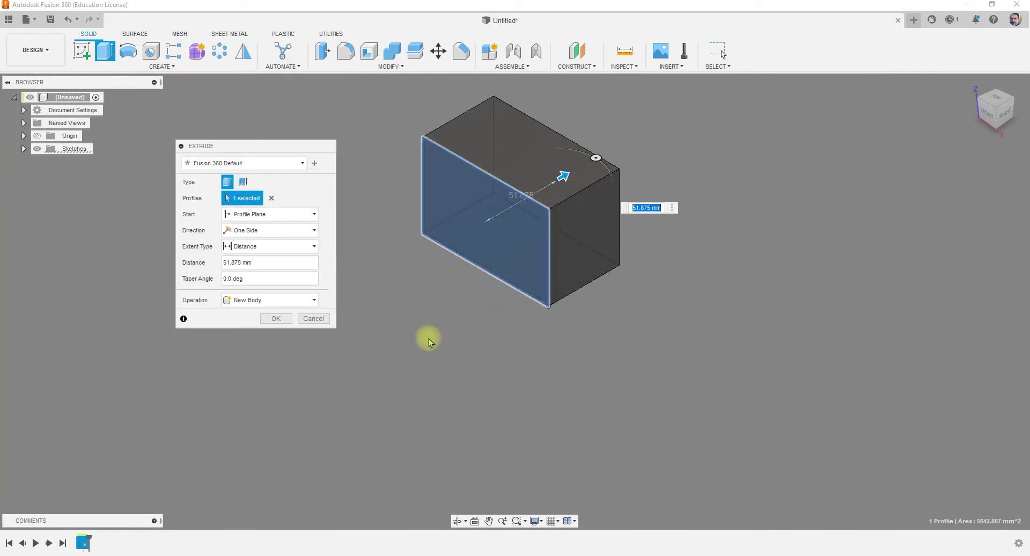
{"action": "left_click", "coordinate": [268, 321]}
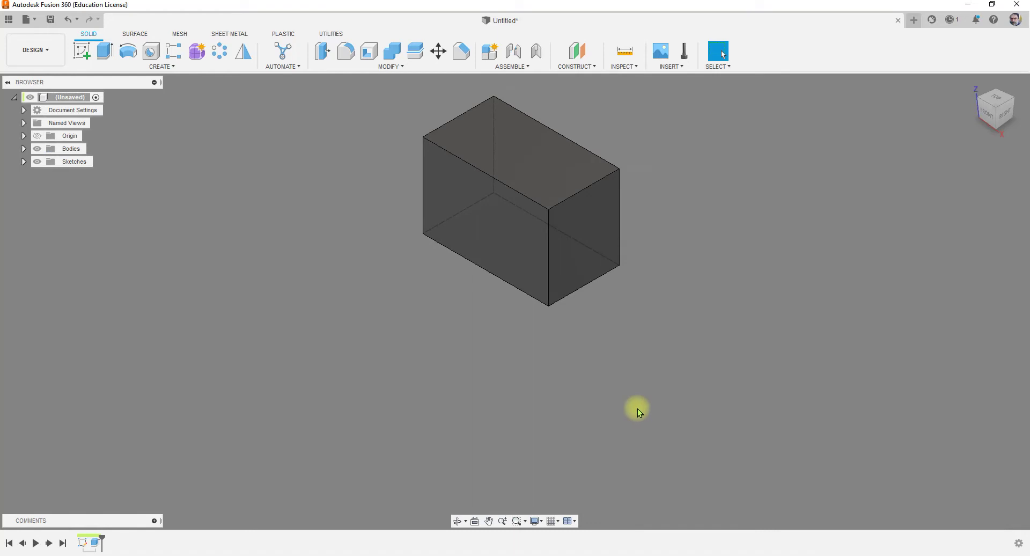
{"action": "left_click", "coordinate": [538, 522]}
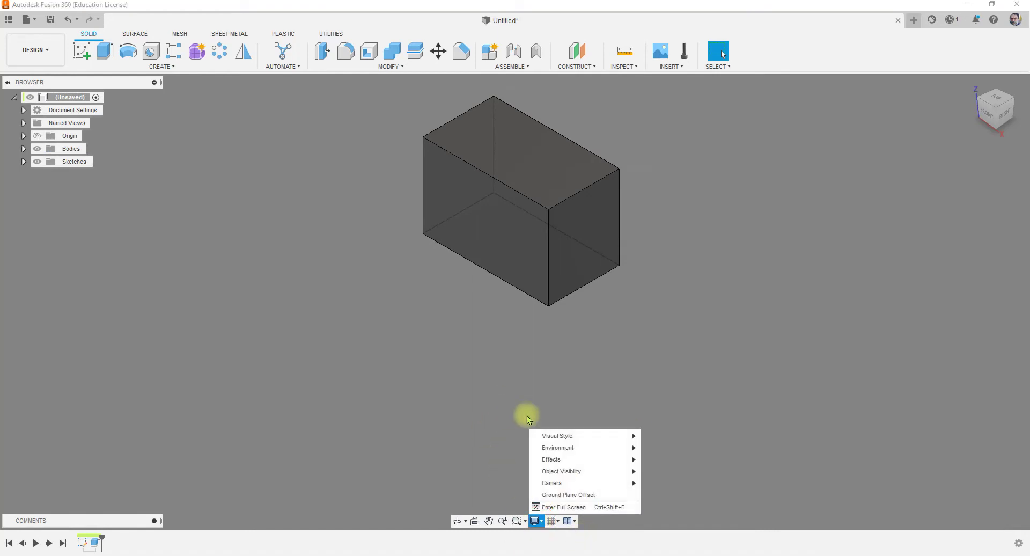
{"action": "left_click", "coordinate": [478, 367]}
{"action": "middle_click_drag", "start_coordinate": [491, 413], "coordinate": [416, 383], "text": "shift"}
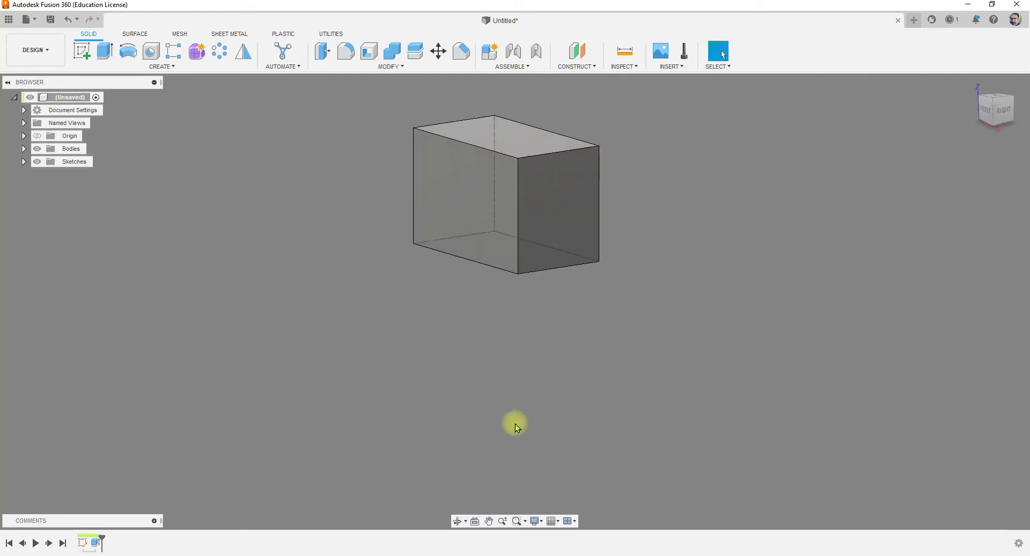
{"action": "scroll", "coordinate": [513, 422], "scroll_direction": "down", "scroll_amount": 3}
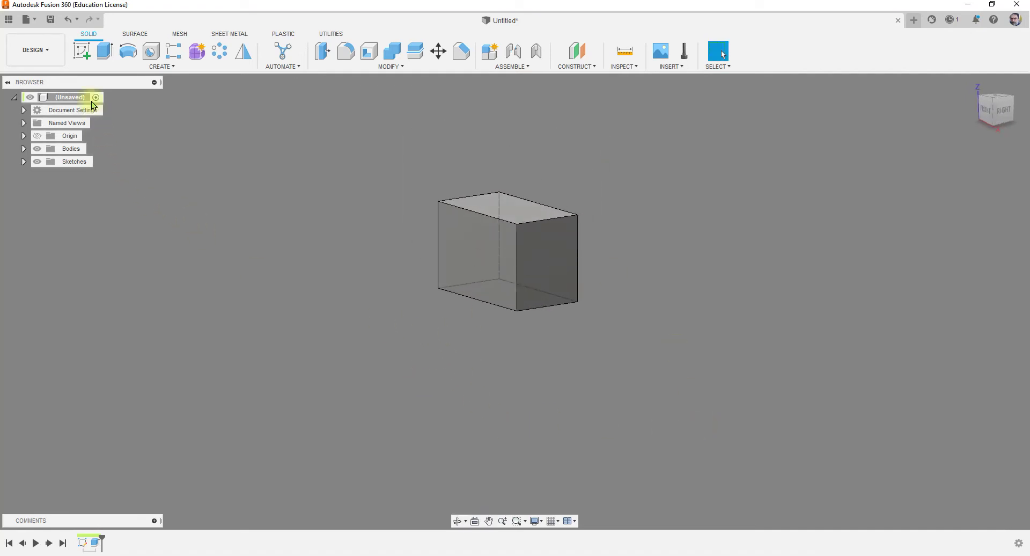
Sketch a 10 mm diameter circle near the middle of the block's front face and finish the sketch
{"action": "left_click", "coordinate": [85, 50]}
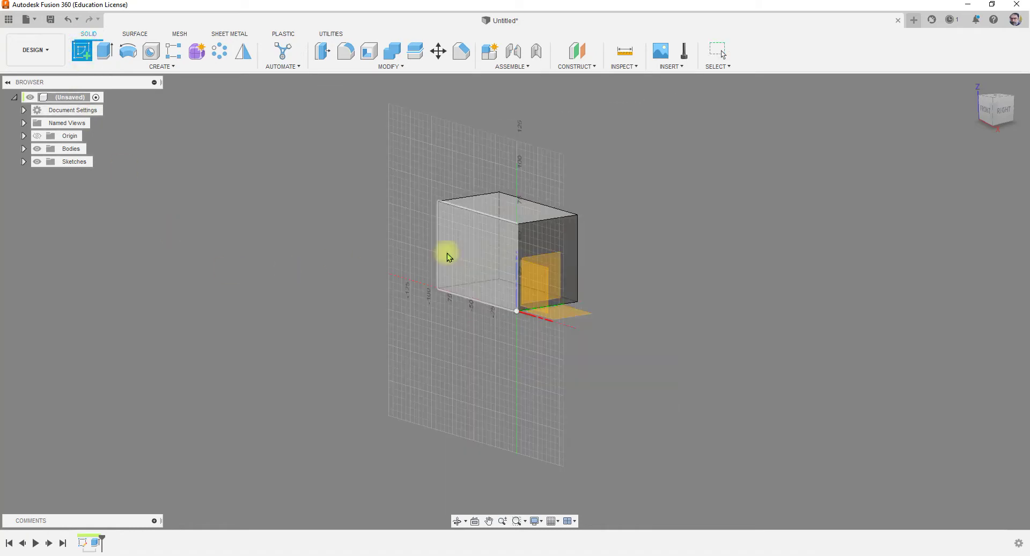
{"action": "left_click", "coordinate": [464, 259]}
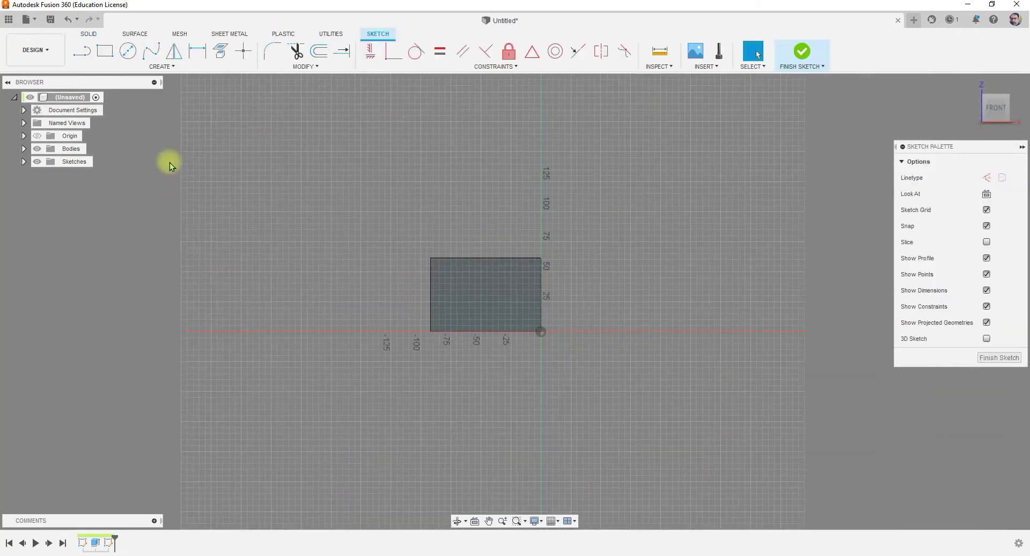
{"action": "left_click", "coordinate": [129, 52]}
{"action": "scroll", "coordinate": [489, 318], "scroll_direction": "up", "scroll_amount": 3}
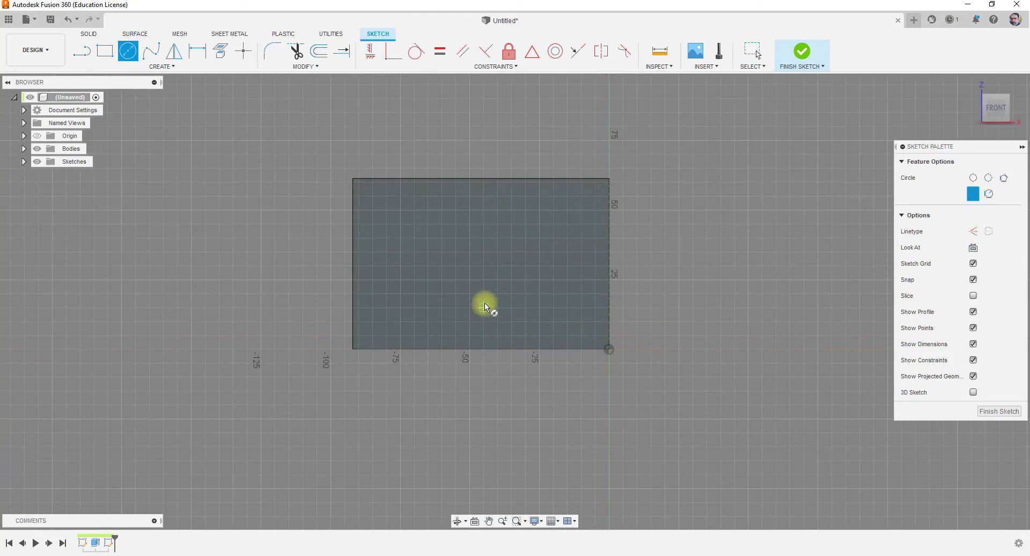
{"action": "left_click", "coordinate": [477, 263]}
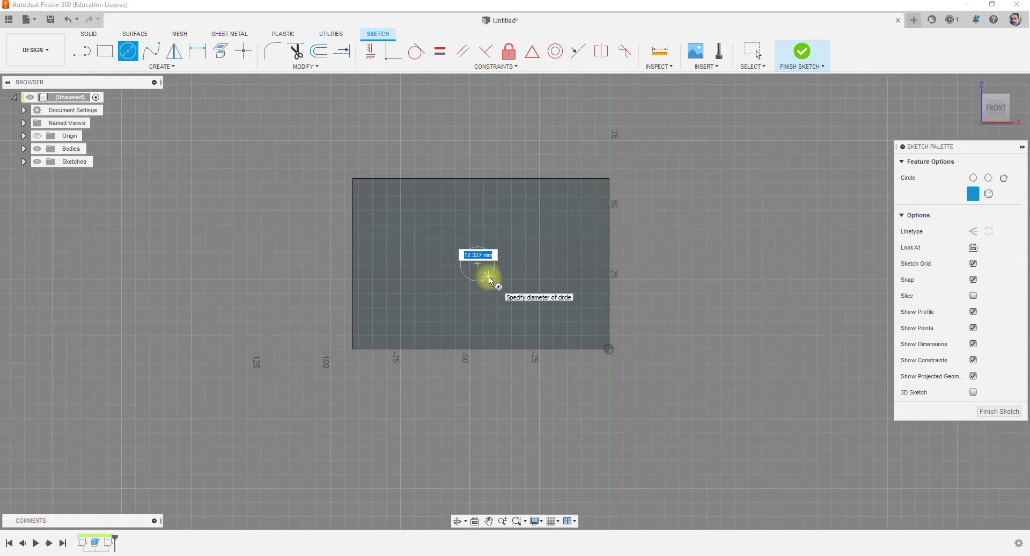
{"action": "type", "text": "10"}
{"action": "key", "text": "Return"}
{"action": "key", "text": "Escape"}
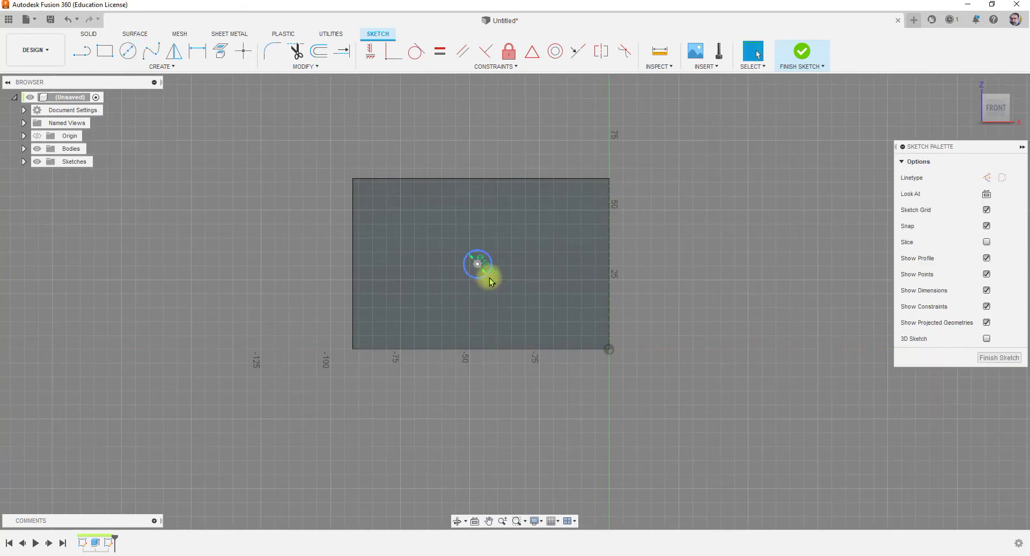
{"action": "left_click", "coordinate": [807, 56]}
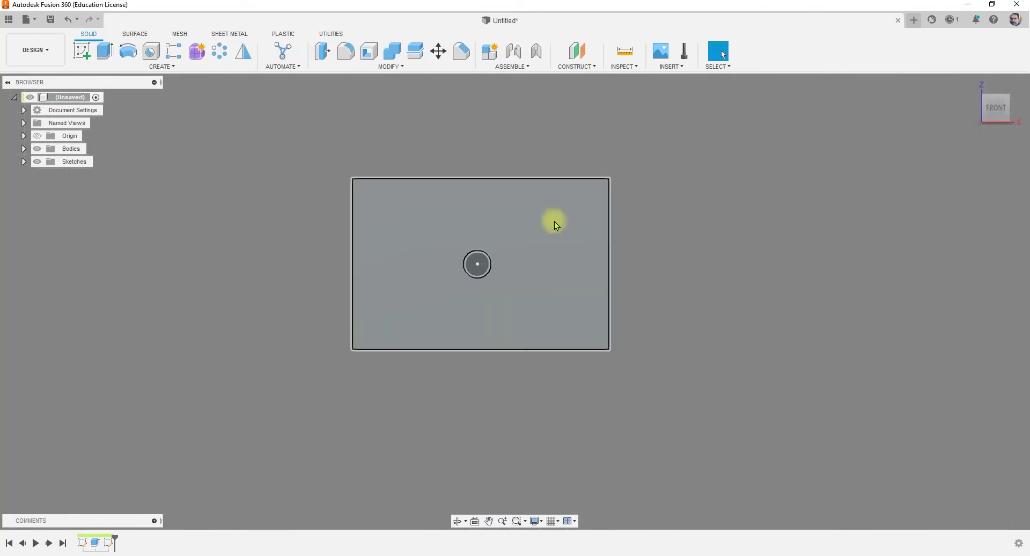
Extrude the circle as a cut into the block with the extent type All
{"action": "middle_click_drag", "start_coordinate": [669, 279], "coordinate": [611, 311], "text": "shift"}
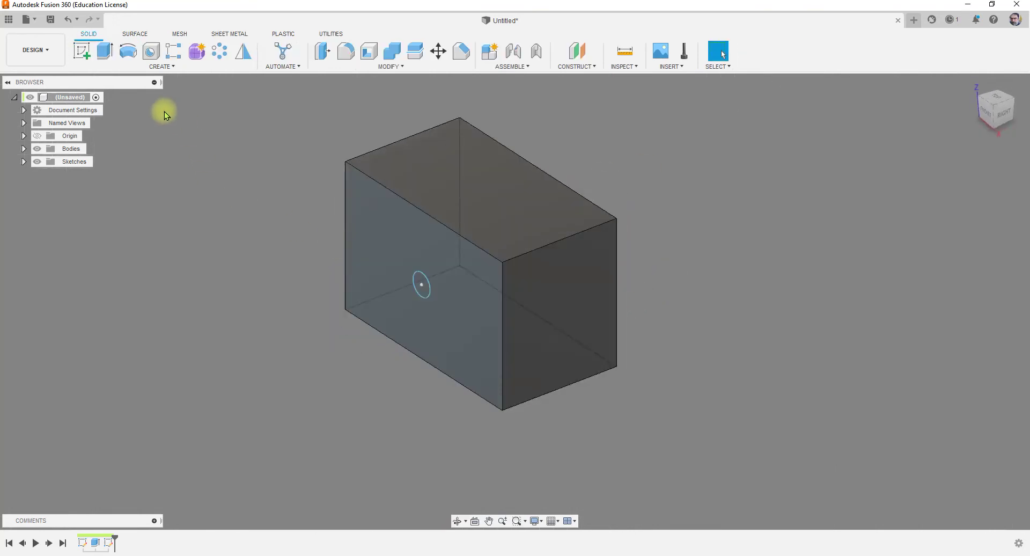
{"action": "left_click", "coordinate": [105, 51]}
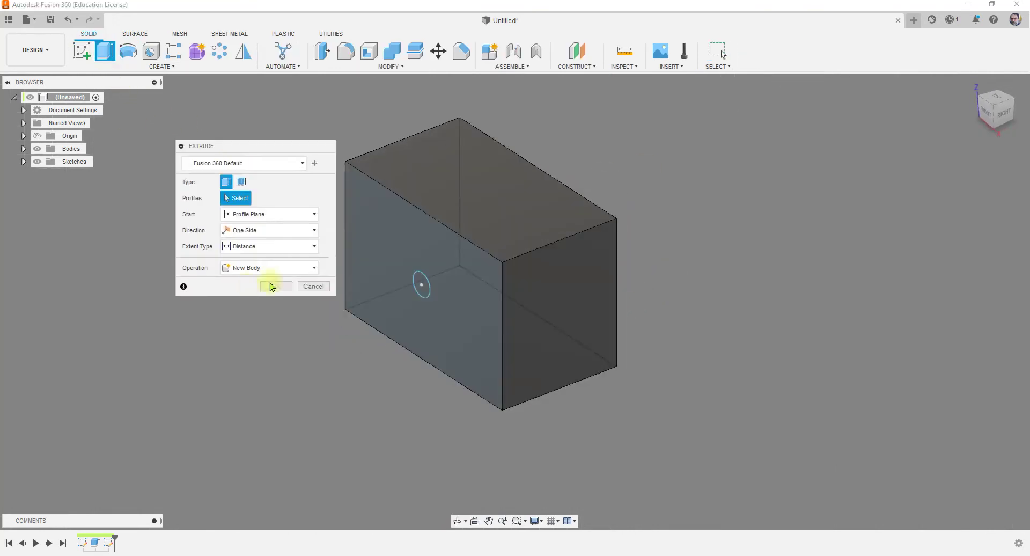
{"action": "left_click", "coordinate": [421, 285]}
{"action": "left_click_drag", "start_coordinate": [411, 289], "coordinate": [443, 292]}
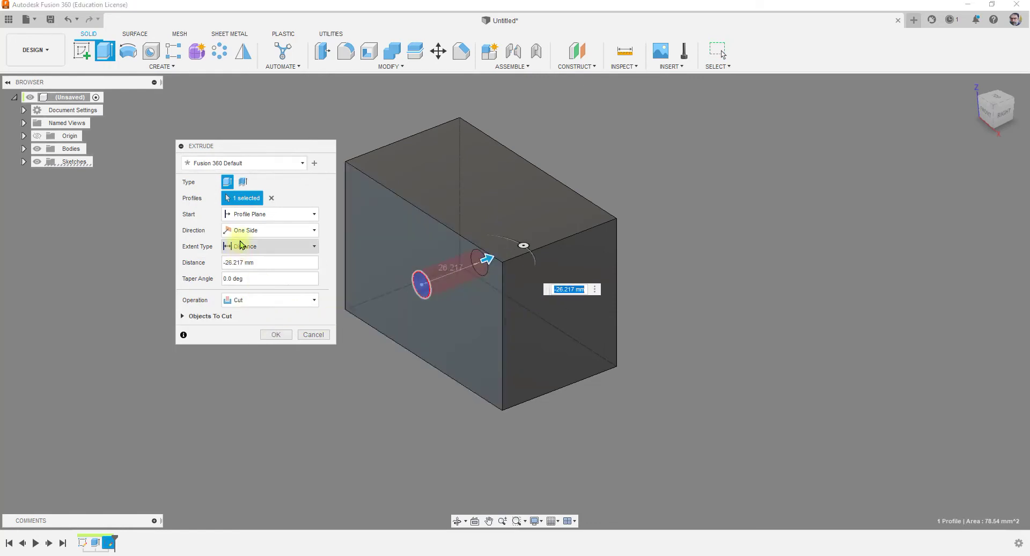
{"action": "left_click", "coordinate": [252, 215]}
{"action": "left_click", "coordinate": [252, 216]}
{"action": "left_click", "coordinate": [258, 246]}
{"action": "left_click", "coordinate": [249, 285]}
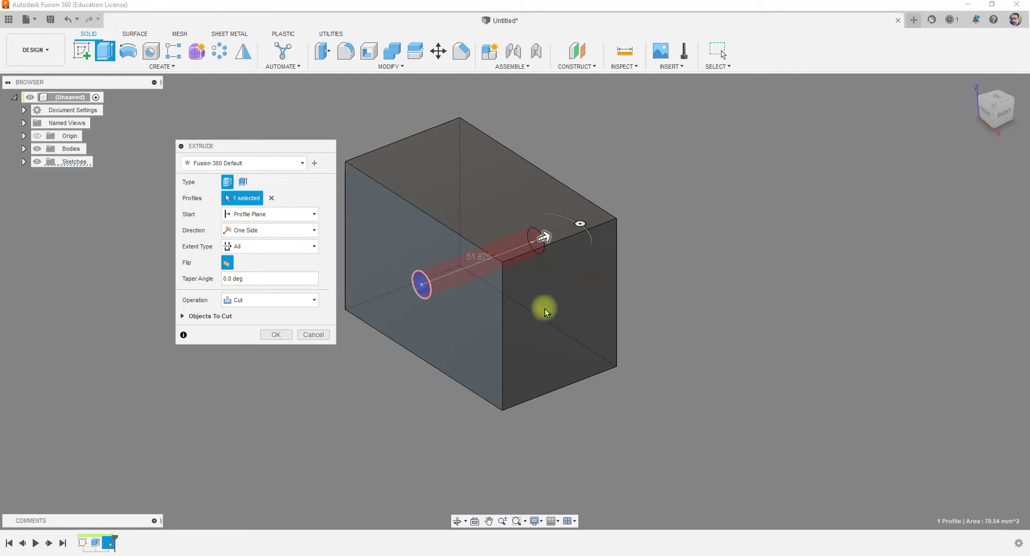
{"action": "middle_click_drag", "start_coordinate": [510, 382], "coordinate": [611, 373], "text": "shift"}
{"action": "scroll", "coordinate": [531, 282], "scroll_direction": "up", "scroll_amount": 5}
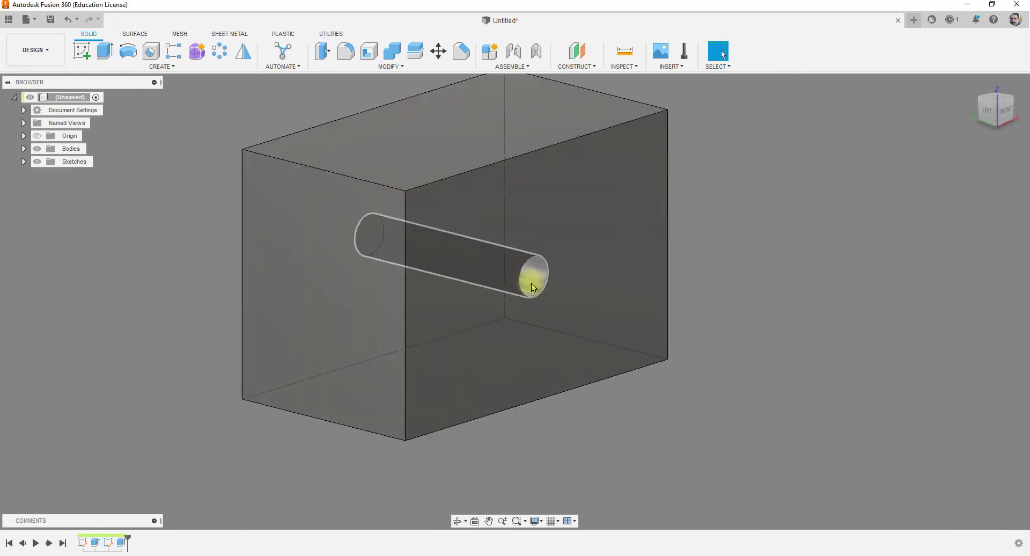
Start the Thread command and select the cylindrical face of the hole
{"action": "scroll", "coordinate": [465, 294], "scroll_direction": "down", "scroll_amount": 8}
{"action": "scroll", "coordinate": [388, 322], "scroll_direction": "down", "scroll_amount": 2}
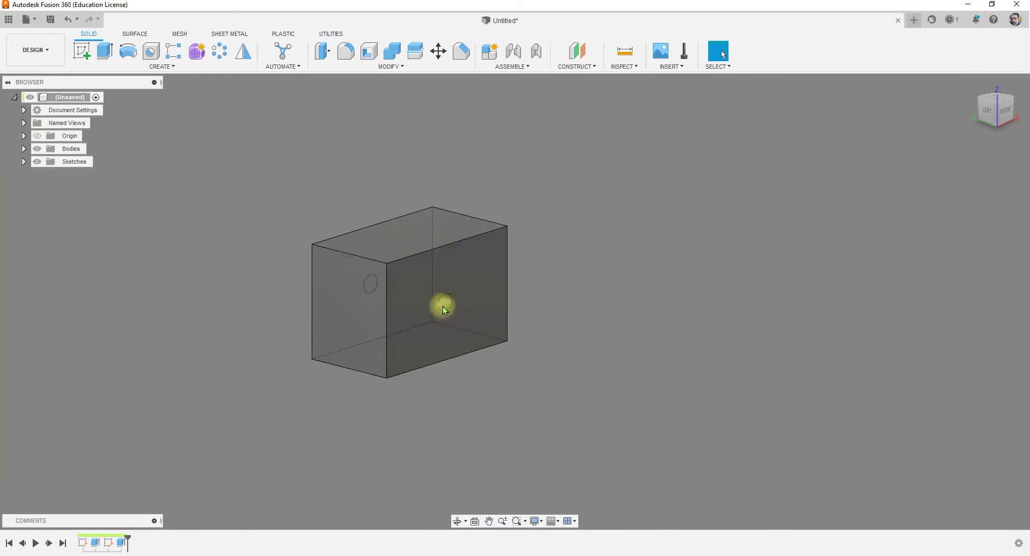
{"action": "scroll", "coordinate": [442, 302], "scroll_direction": "up", "scroll_amount": 5}
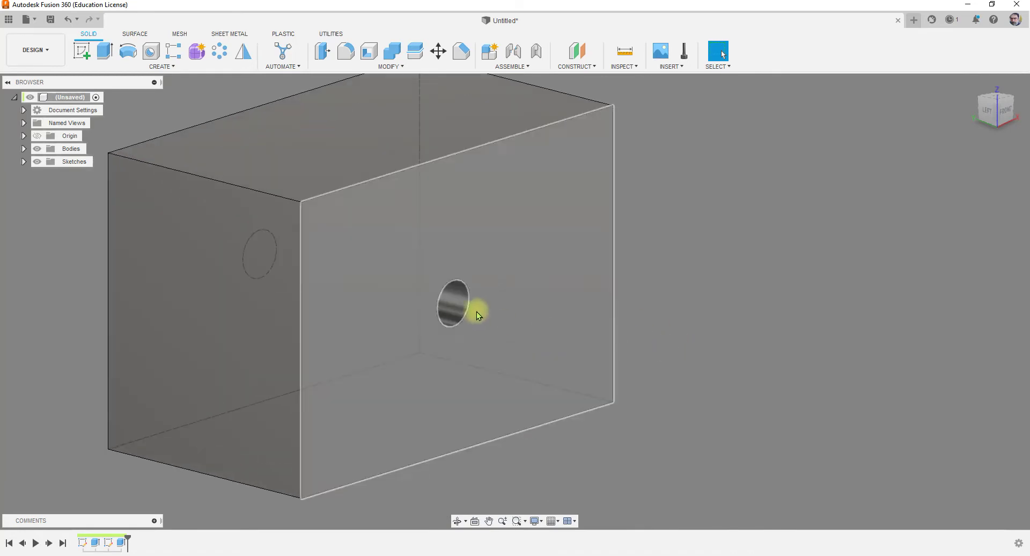
{"action": "scroll", "coordinate": [651, 359], "scroll_direction": "down", "scroll_amount": 2}
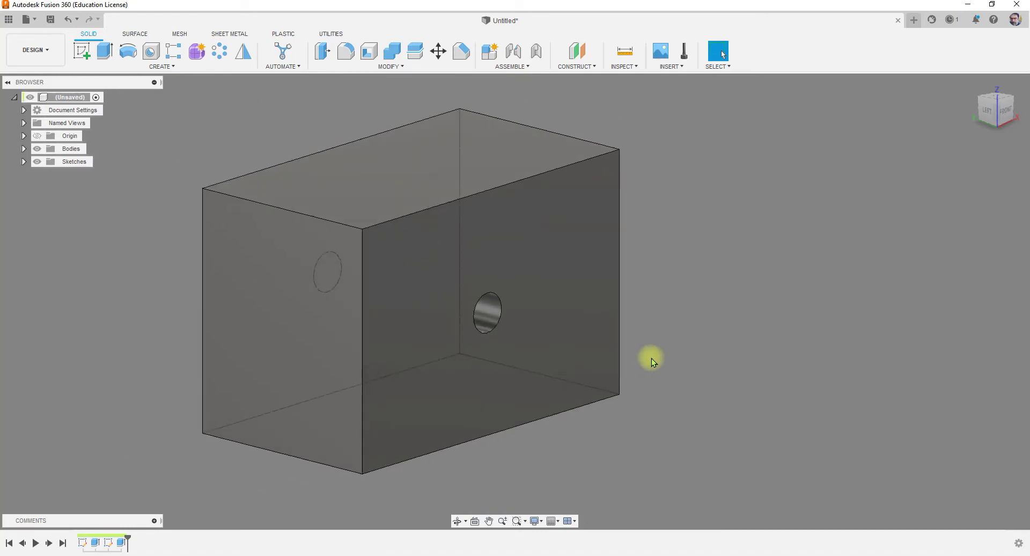
{"action": "left_click", "coordinate": [162, 66]}
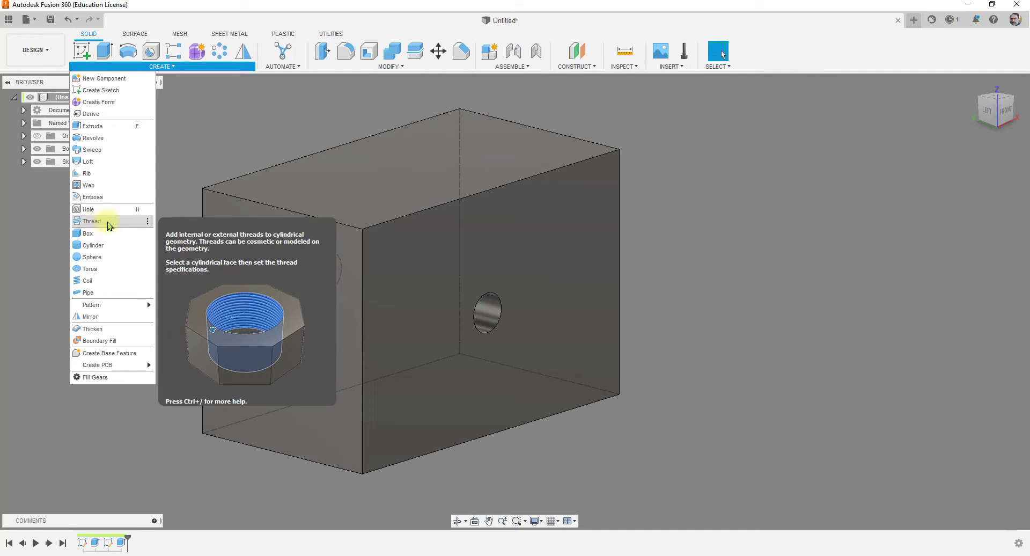
{"action": "left_click", "coordinate": [93, 221]}
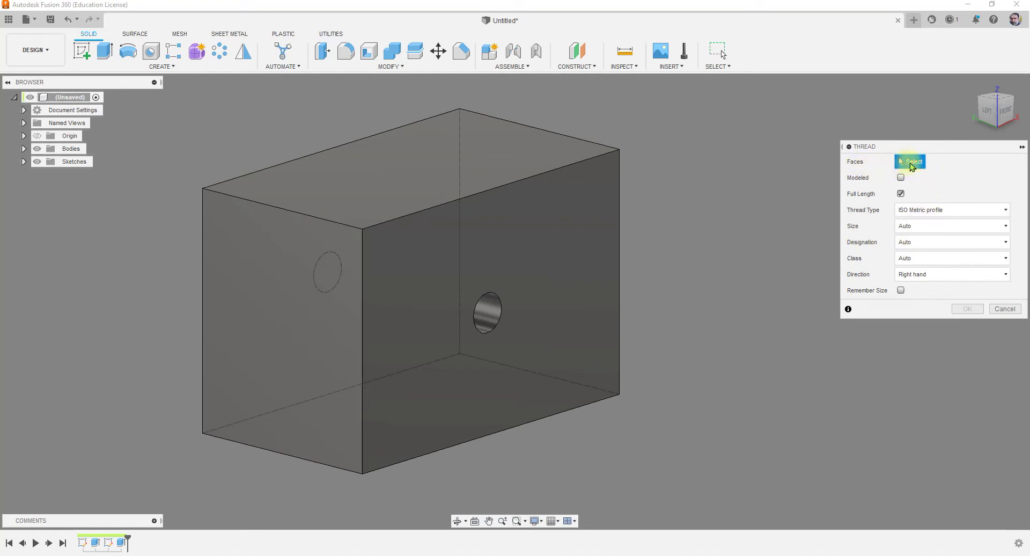
{"action": "left_click", "coordinate": [492, 316]}
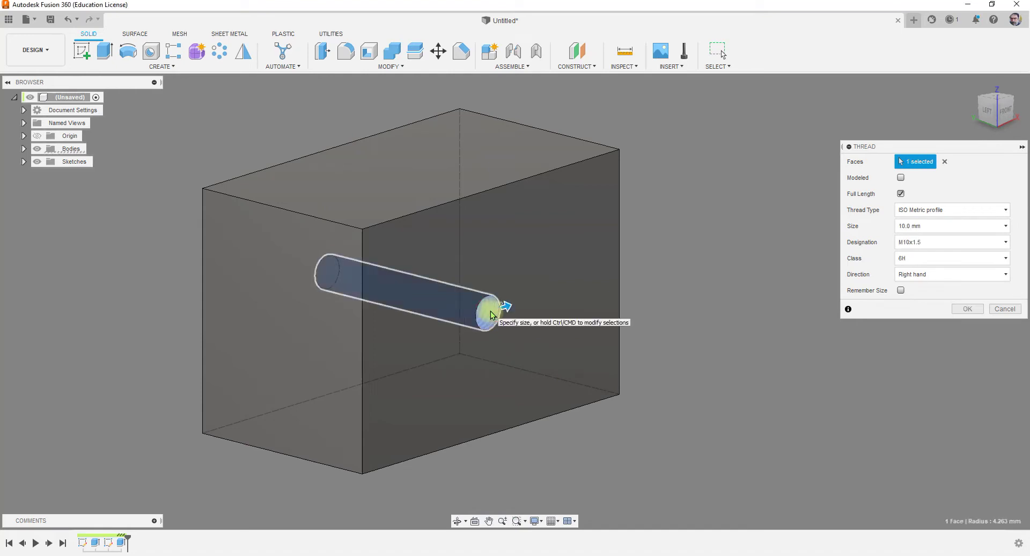
Try the left-hand thread direction and return it to right hand
{"action": "scroll", "coordinate": [493, 313], "scroll_direction": "up", "scroll_amount": 5}
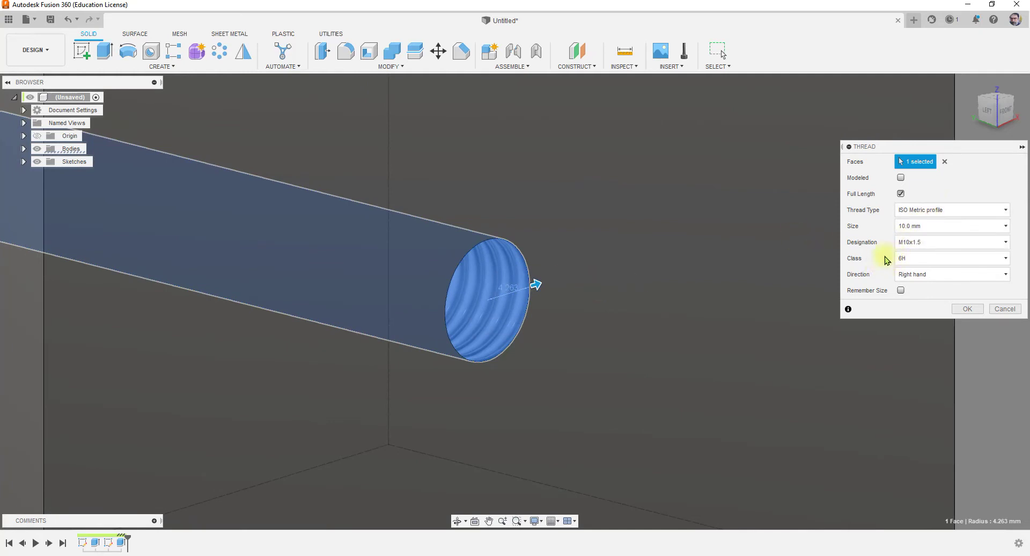
{"action": "left_click", "coordinate": [907, 276]}
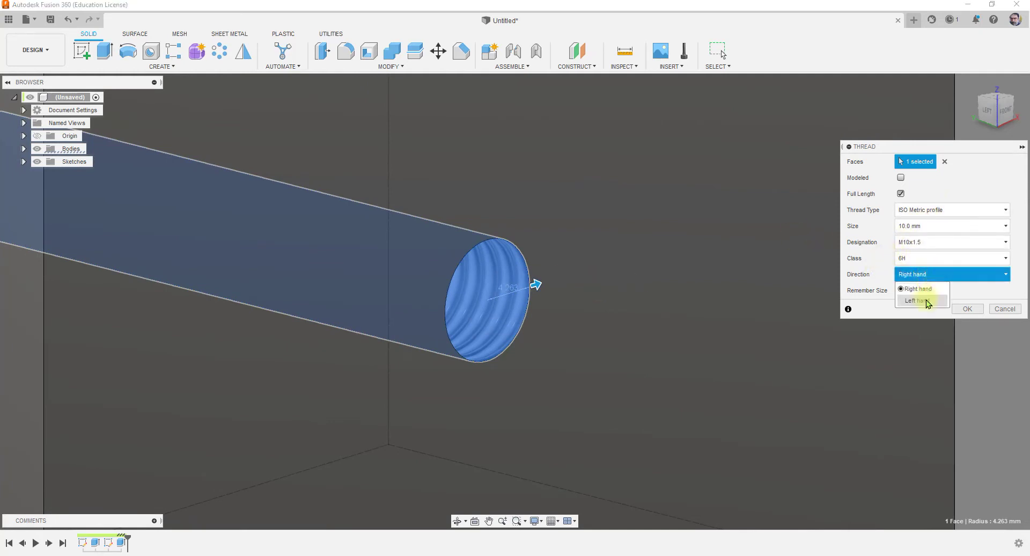
{"action": "left_click", "coordinate": [925, 299]}
{"action": "left_click", "coordinate": [906, 274]}
{"action": "left_click", "coordinate": [918, 289]}
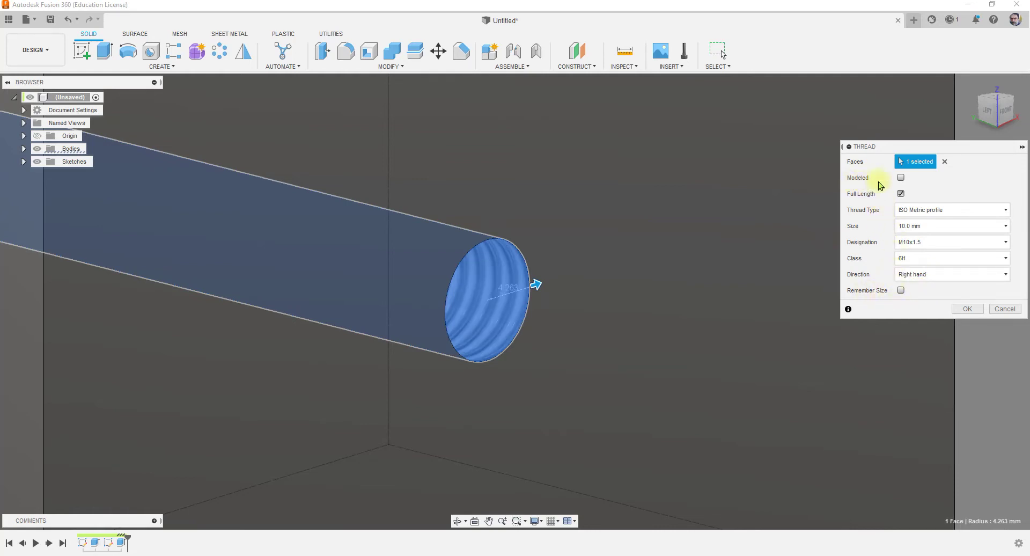
Make the M10x1.5 thread modeled and partial-length, with a 5 mm offset and 20 mm length, and create it
{"action": "left_click", "coordinate": [900, 178]}
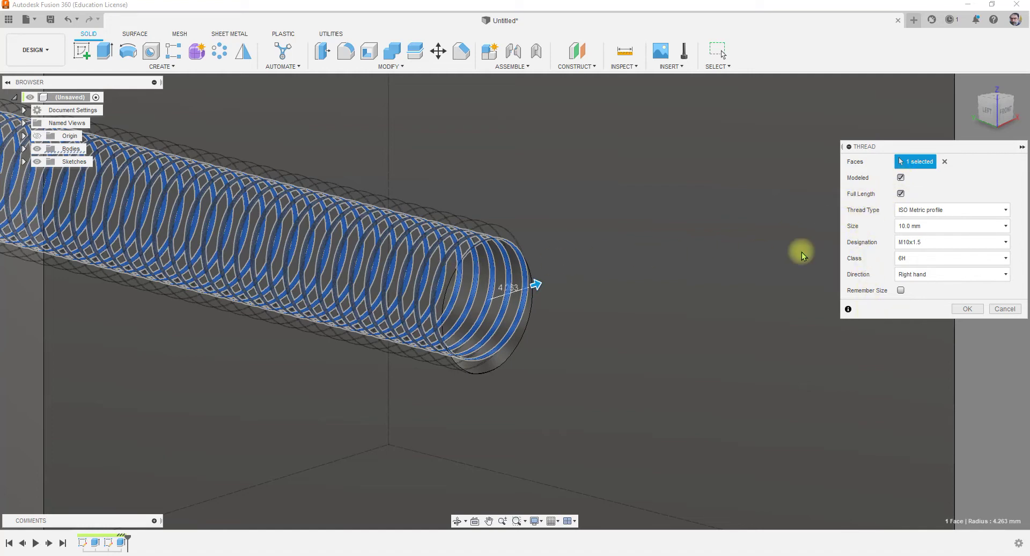
{"action": "left_click", "coordinate": [901, 194]}
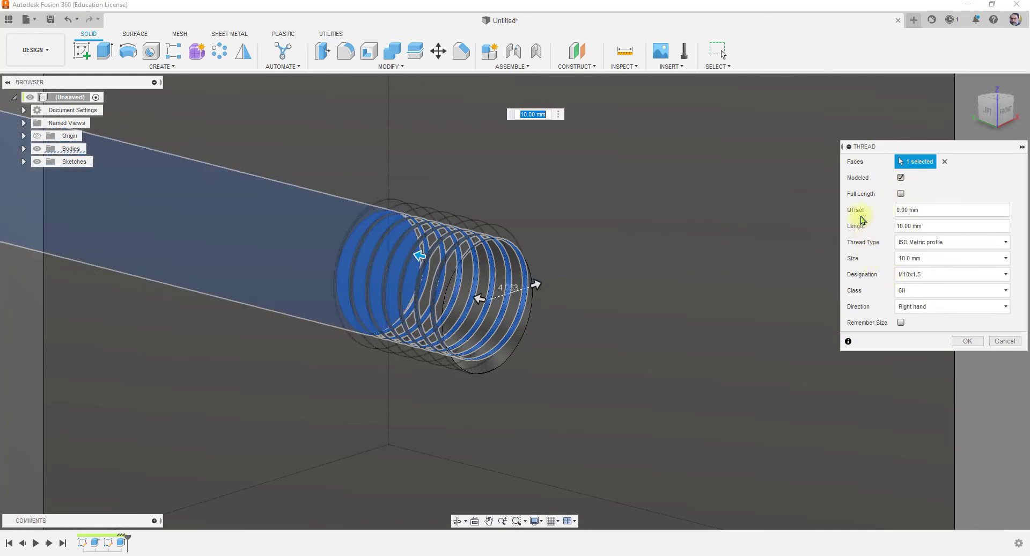
{"action": "left_click", "coordinate": [931, 209]}
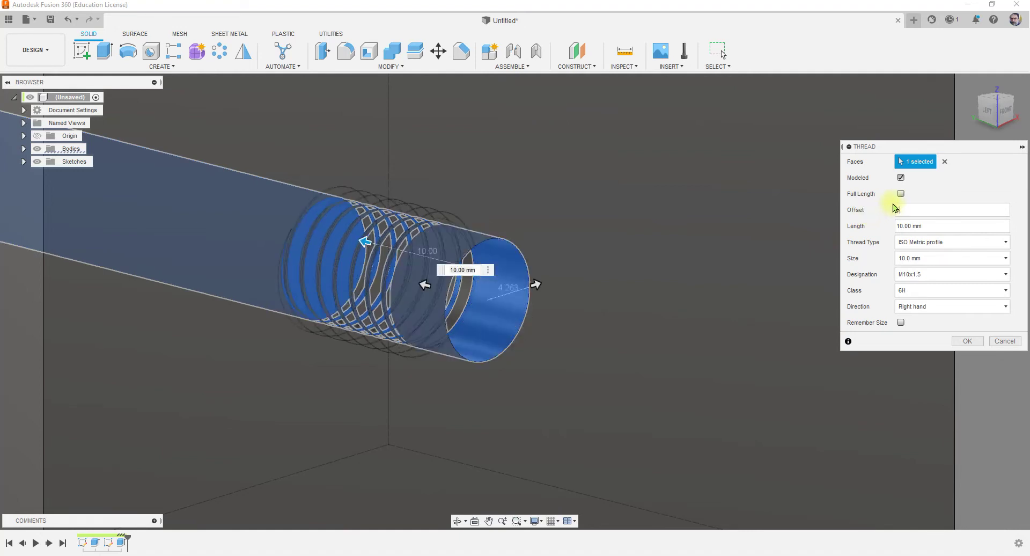
{"action": "left_click", "coordinate": [933, 226]}
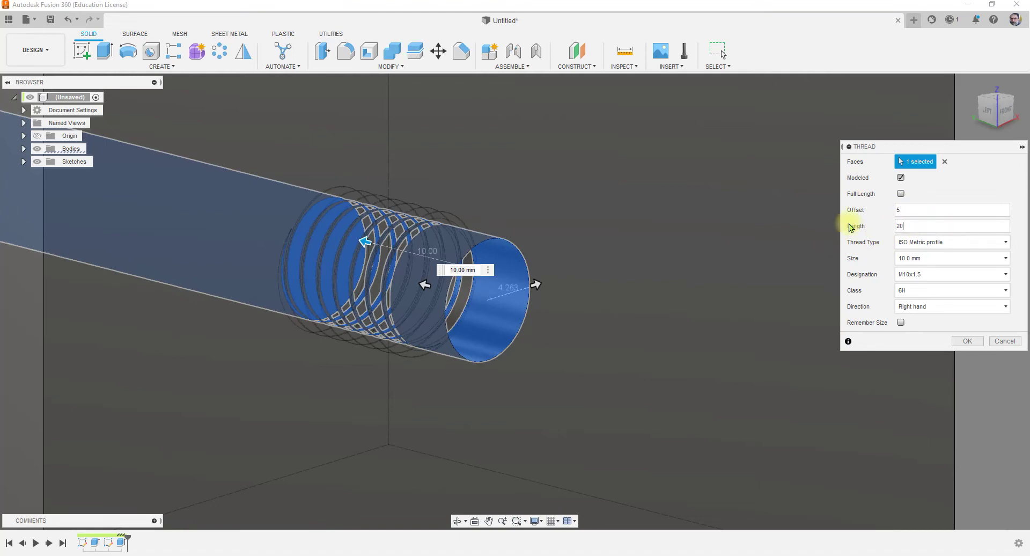
{"action": "type", "text": "20"}
{"action": "left_click", "coordinate": [967, 340]}
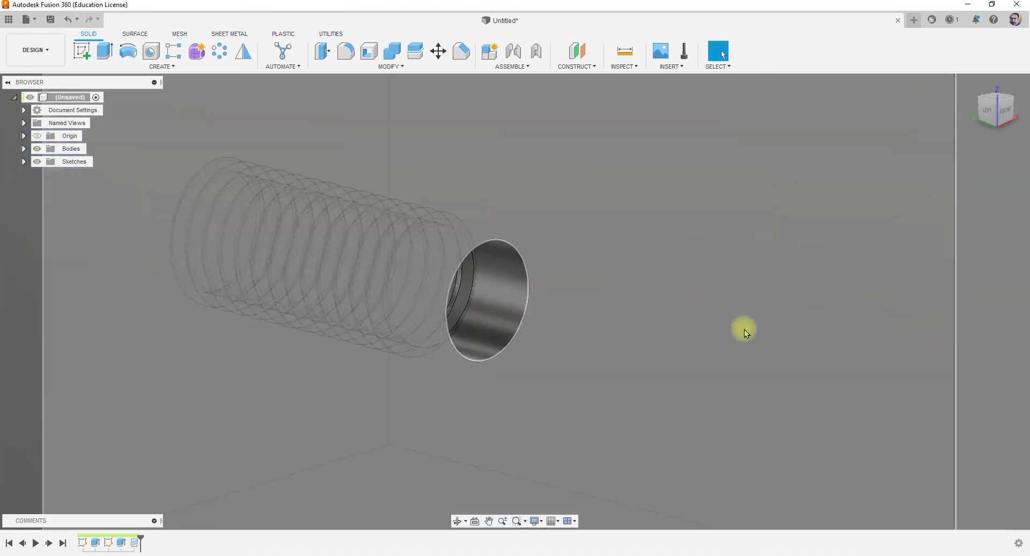
Display the block in the Wireframe visual style and examine the modeled thread up close, including from the bottom view
{"action": "middle_click_drag", "start_coordinate": [661, 349], "coordinate": [635, 337], "text": "shift"}
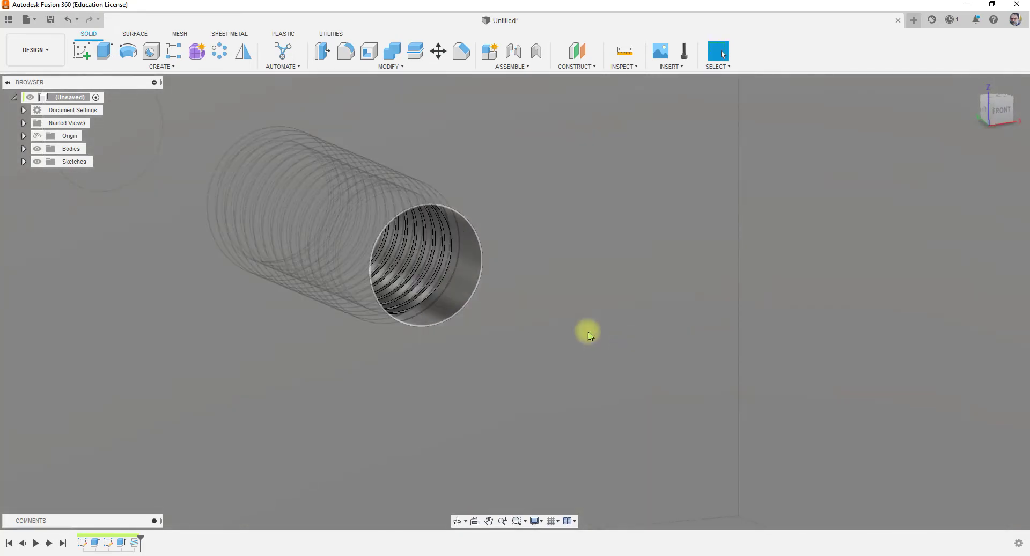
{"action": "scroll", "coordinate": [442, 268], "scroll_direction": "up", "scroll_amount": 5}
{"action": "scroll", "coordinate": [443, 271], "scroll_direction": "down", "scroll_amount": 6}
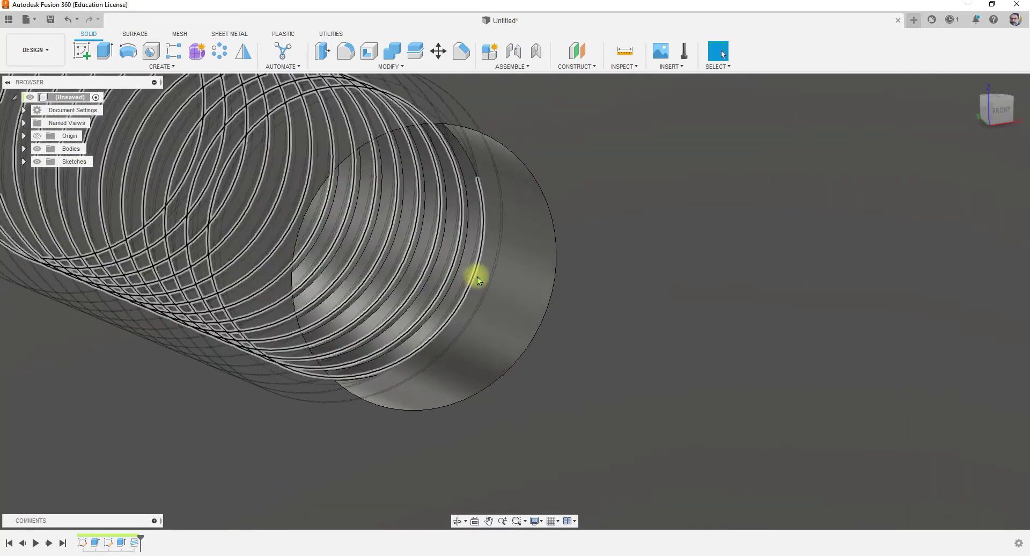
{"action": "middle_click_drag", "start_coordinate": [458, 289], "coordinate": [537, 313], "text": "shift"}
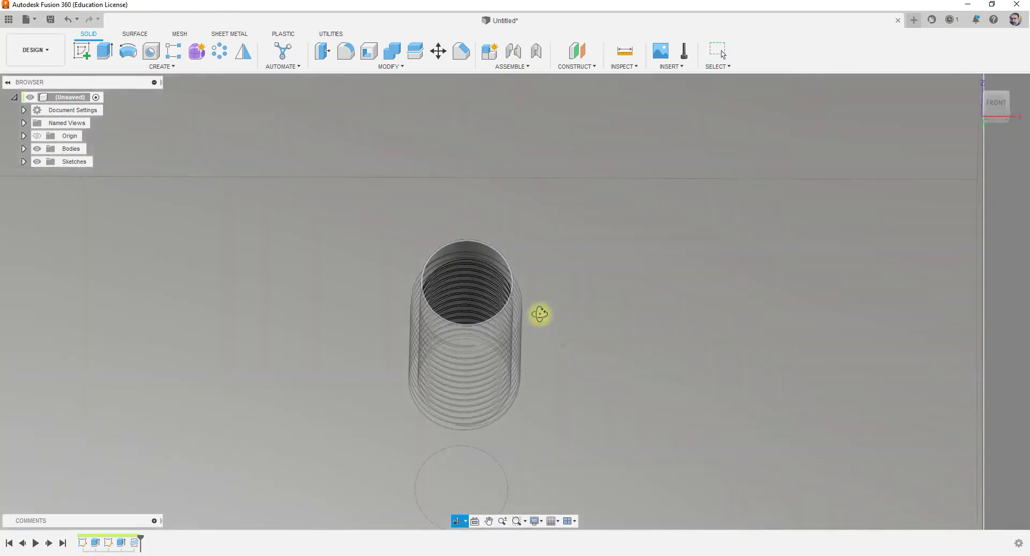
{"action": "scroll", "coordinate": [478, 265], "scroll_direction": "down", "scroll_amount": 4}
{"action": "middle_click_drag", "start_coordinate": [511, 360], "coordinate": [510, 281], "text": "shift"}
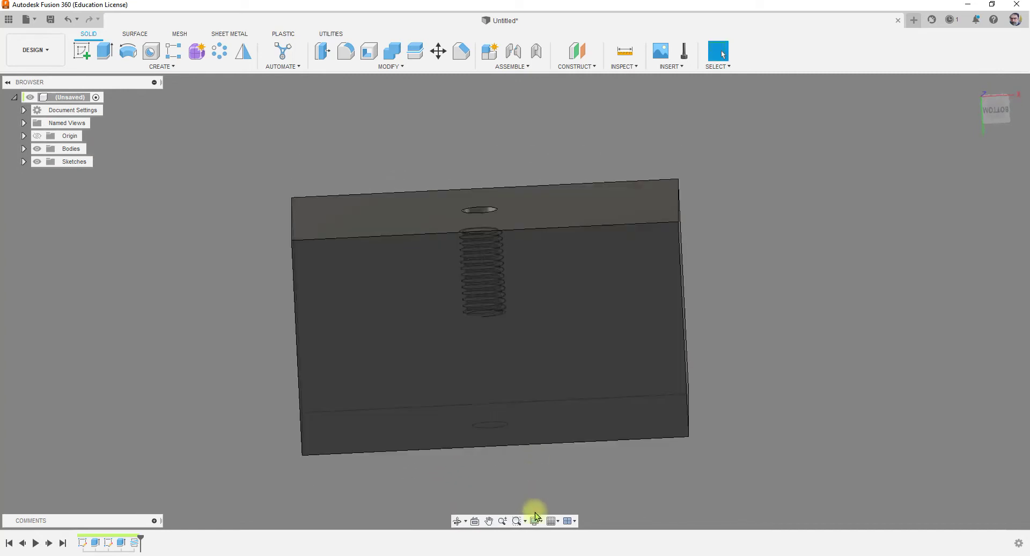
{"action": "left_click", "coordinate": [535, 520]}
{"action": "mouse_move", "coordinate": [576, 436]}
{"action": "left_click", "coordinate": [676, 471]}
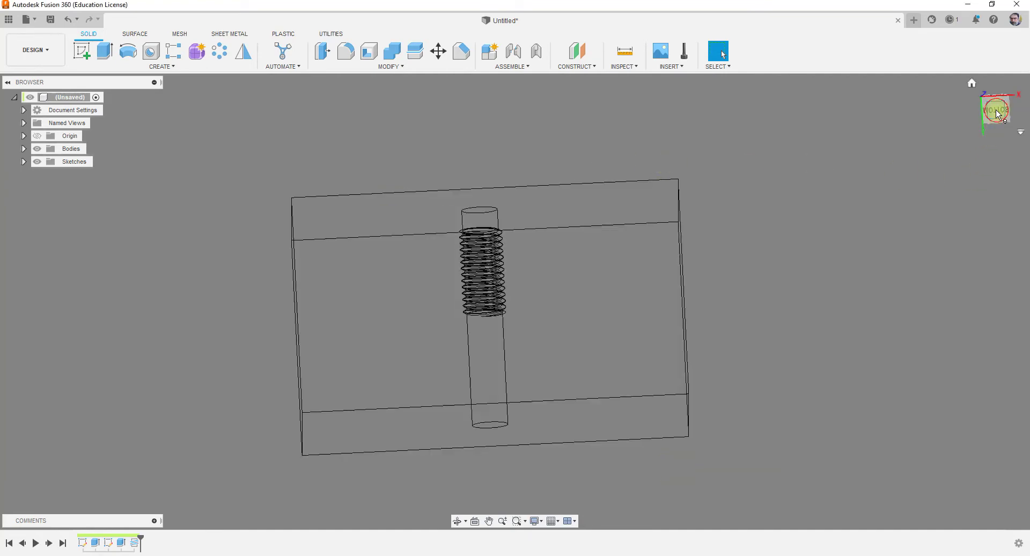
{"action": "left_click", "coordinate": [987, 129]}
{"action": "scroll", "coordinate": [480, 298], "scroll_direction": "up", "scroll_amount": 8}
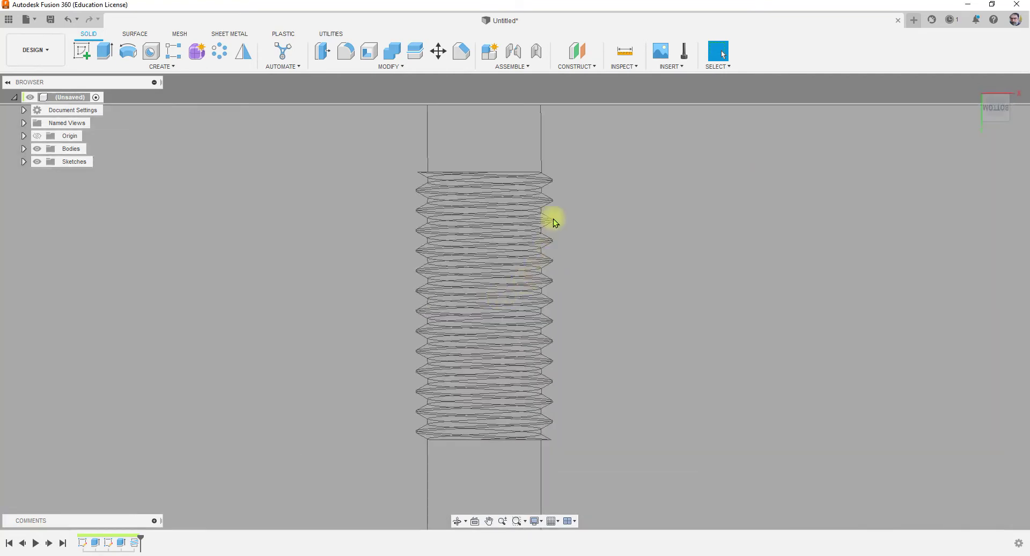
{"action": "scroll", "coordinate": [437, 359], "scroll_direction": "down", "scroll_amount": 6}
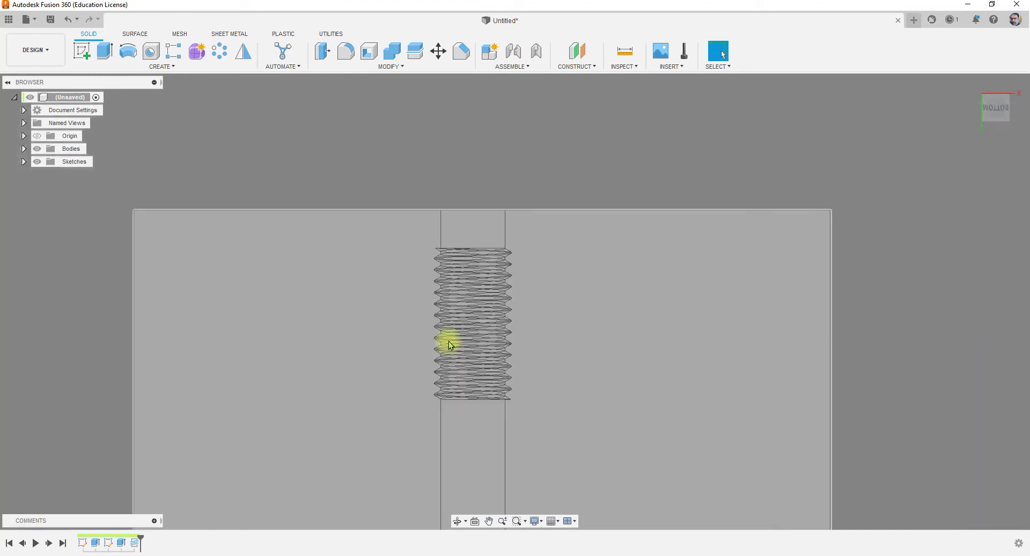
{"action": "middle_click_drag", "start_coordinate": [471, 322], "coordinate": [487, 371], "text": "shift"}
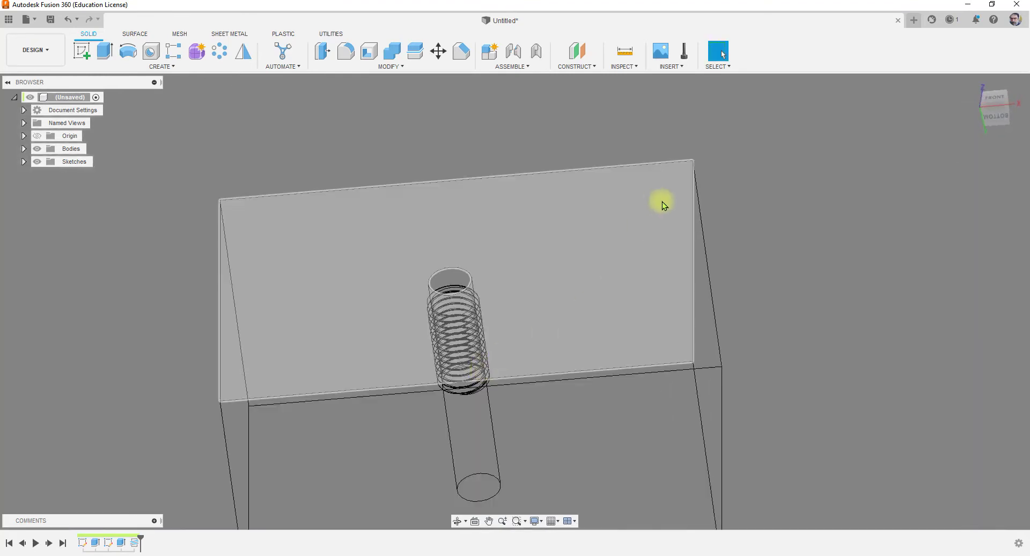
Close the current design without saving it
{"action": "left_click", "coordinate": [898, 21]}
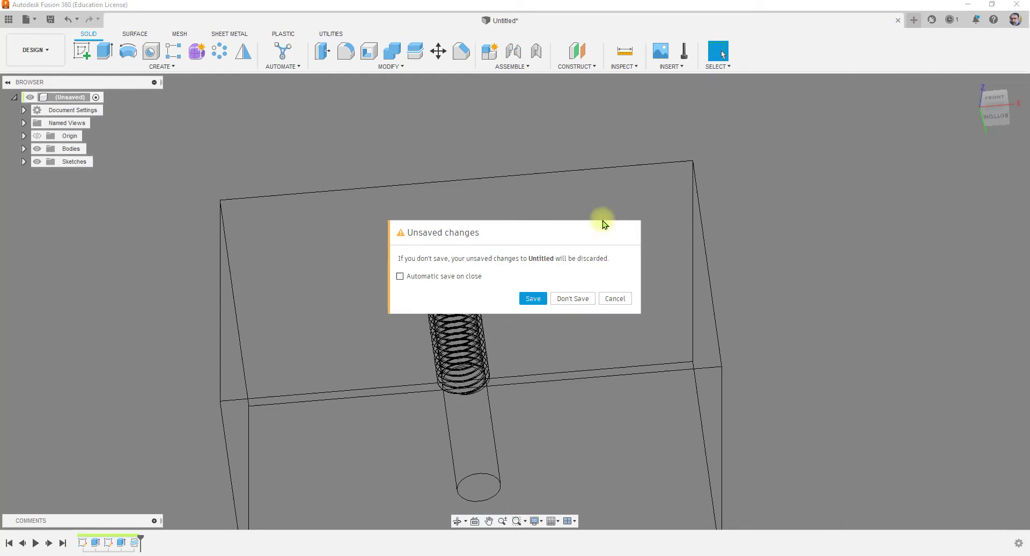
{"action": "left_click", "coordinate": [573, 299]}
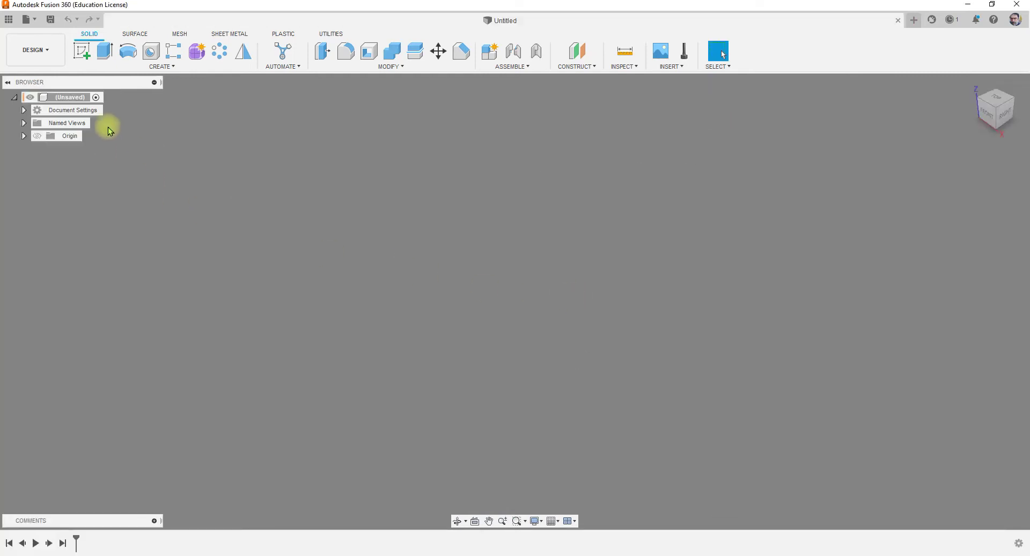
Sketch a circle about 32 mm in diameter, centred on the origin of the front plane, and finish the sketch
{"action": "left_click", "coordinate": [83, 51]}
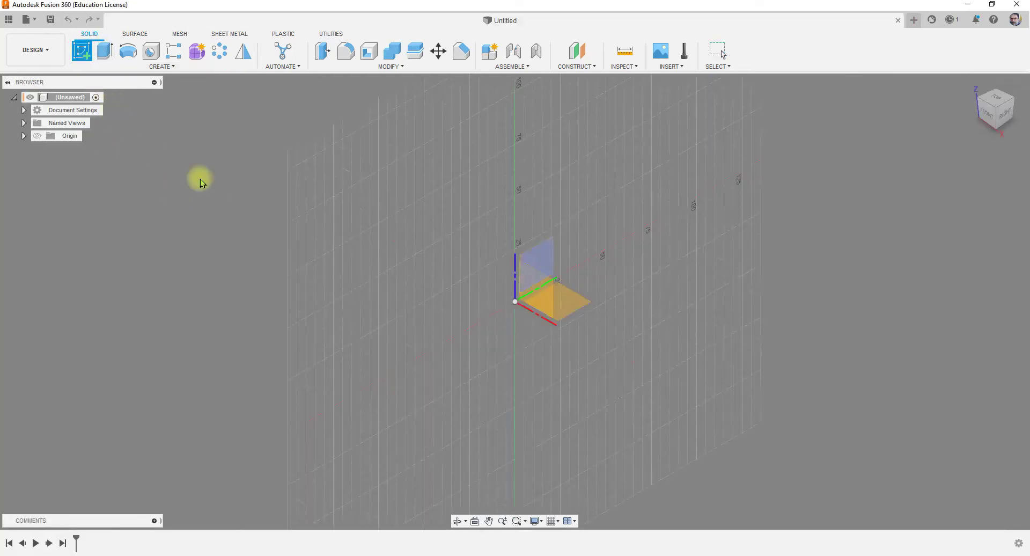
{"action": "left_click", "coordinate": [533, 308]}
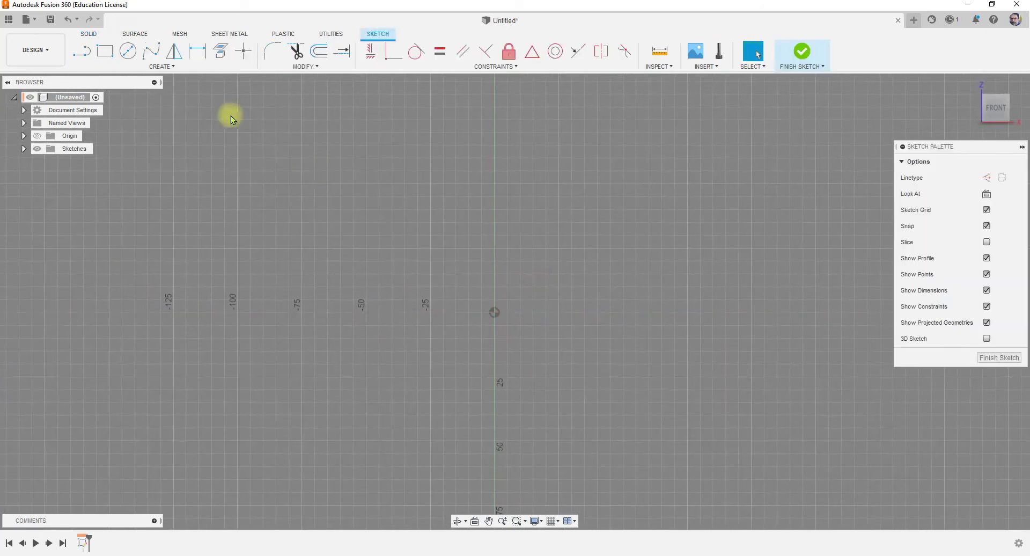
{"action": "left_click", "coordinate": [127, 51]}
{"action": "left_click", "coordinate": [494, 312]}
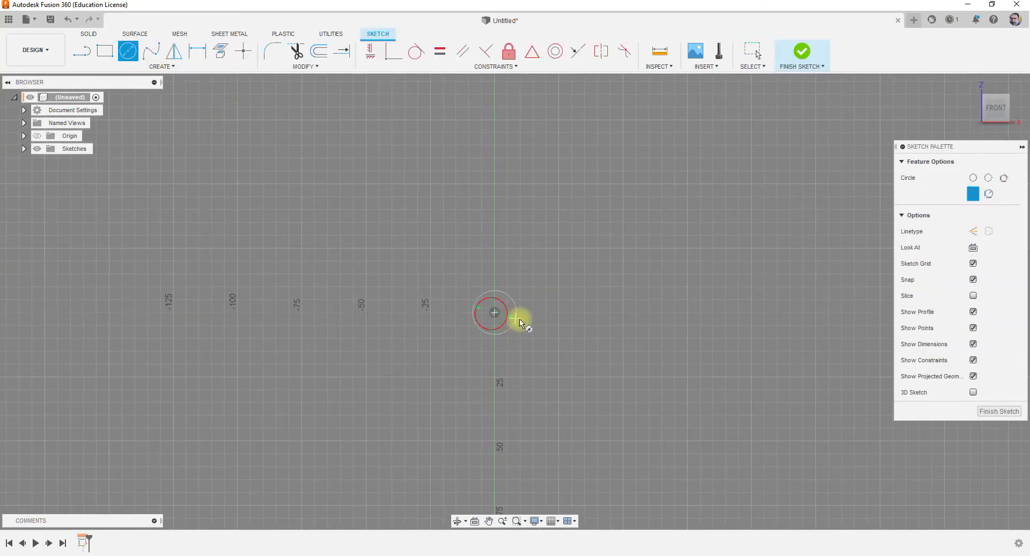
{"action": "left_click", "coordinate": [534, 322]}
{"action": "left_click", "coordinate": [801, 51]}
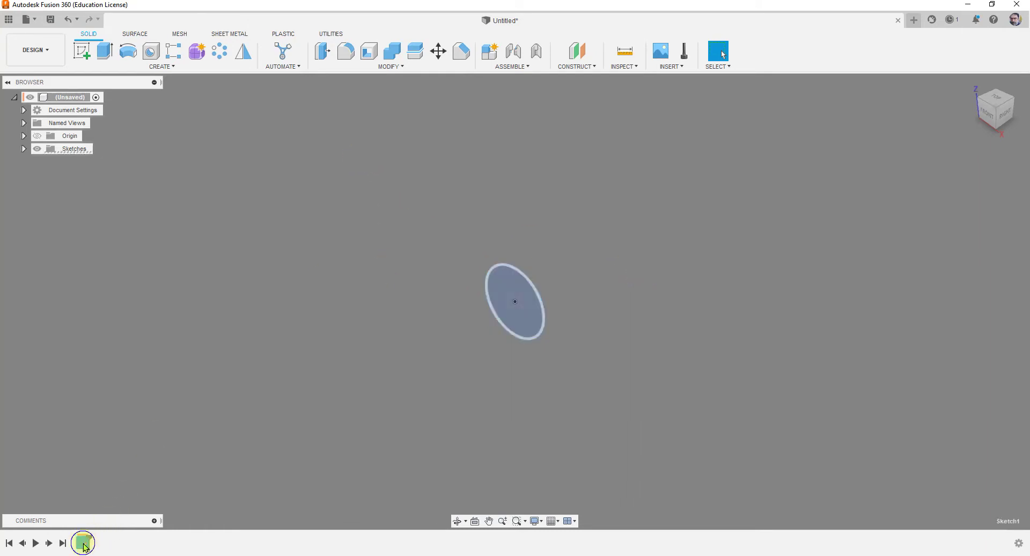
Reopen the circle's sketch for editing, dimension the diameter to 30 mm and finish the sketch
{"action": "right_click", "coordinate": [85, 542]}
{"action": "left_click", "coordinate": [90, 437]}
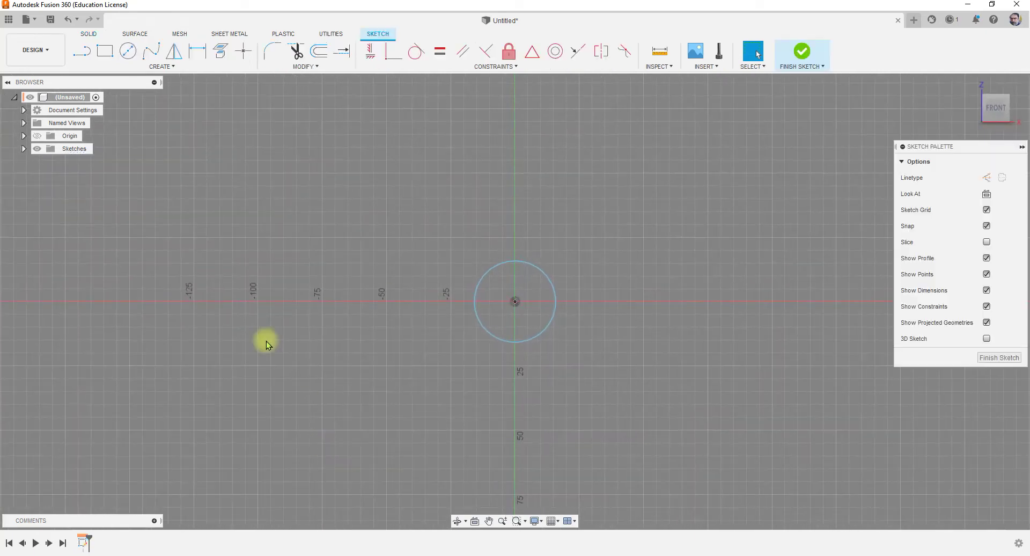
{"action": "left_click", "coordinate": [485, 273]}
{"action": "left_click", "coordinate": [454, 210]}
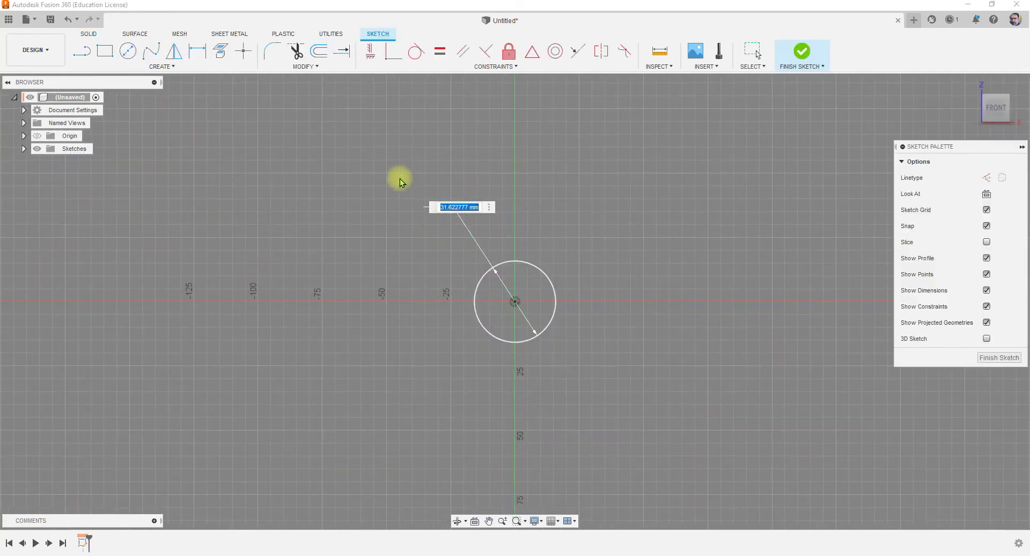
{"action": "key", "text": "Return"}
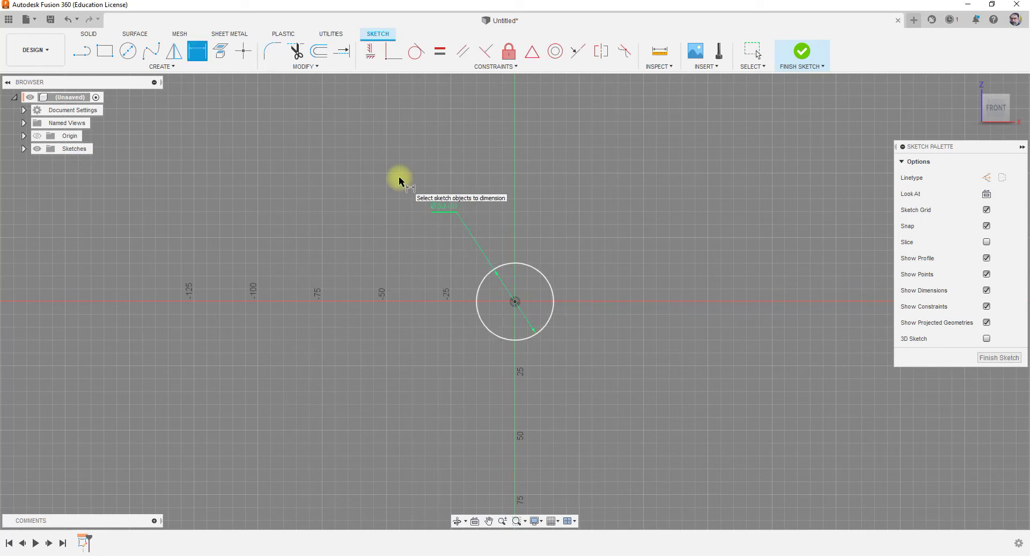
{"action": "left_click", "coordinate": [801, 50]}
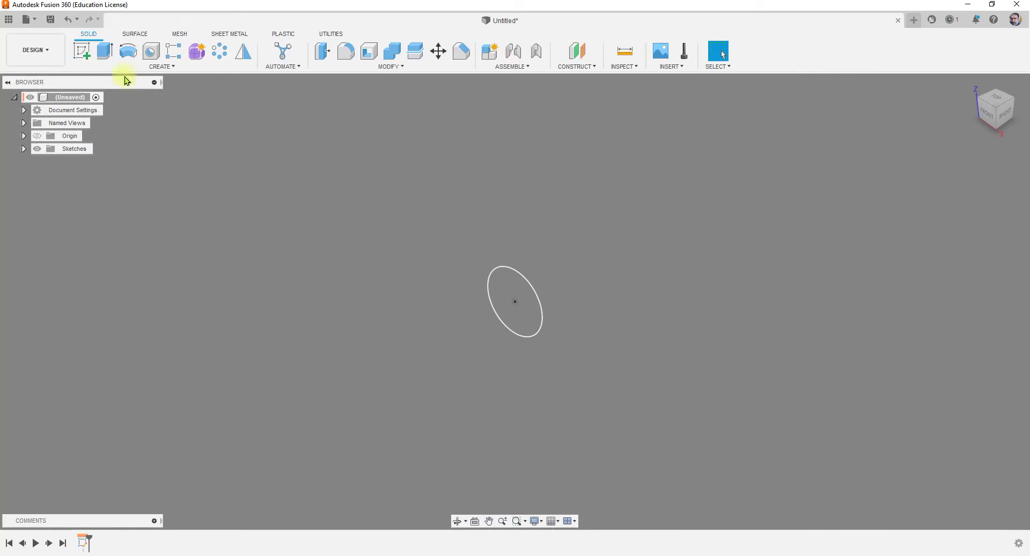
Extrude the circle about 128 mm backwards to one side as a new body
{"action": "left_click", "coordinate": [105, 51]}
{"action": "left_click_drag", "start_coordinate": [521, 297], "coordinate": [777, 193]}
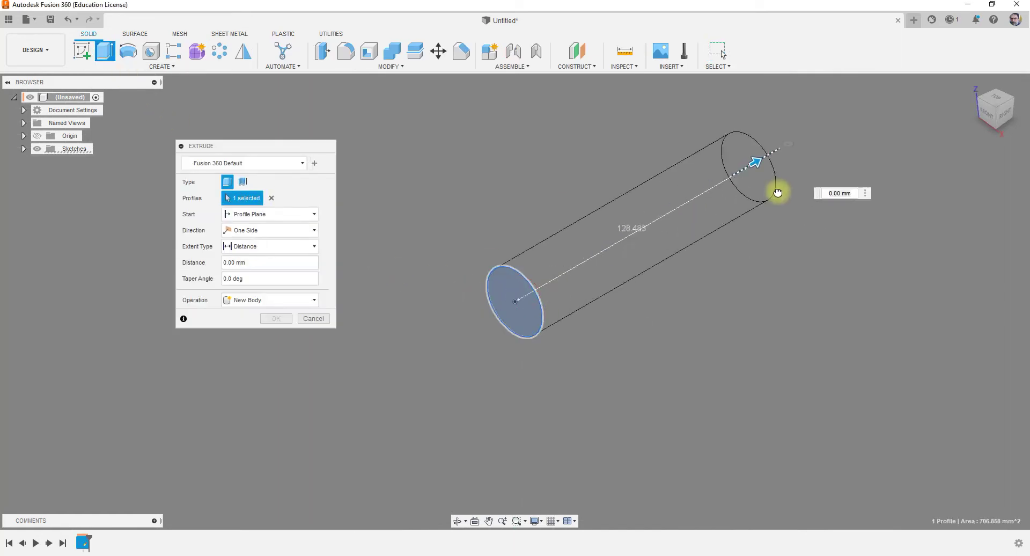
{"action": "left_click", "coordinate": [280, 324]}
{"action": "scroll", "coordinate": [408, 360], "scroll_direction": "down", "scroll_amount": 3}
Display the cylinder in the Shaded with Visible Edges Only visual style
{"action": "left_click", "coordinate": [540, 518]}
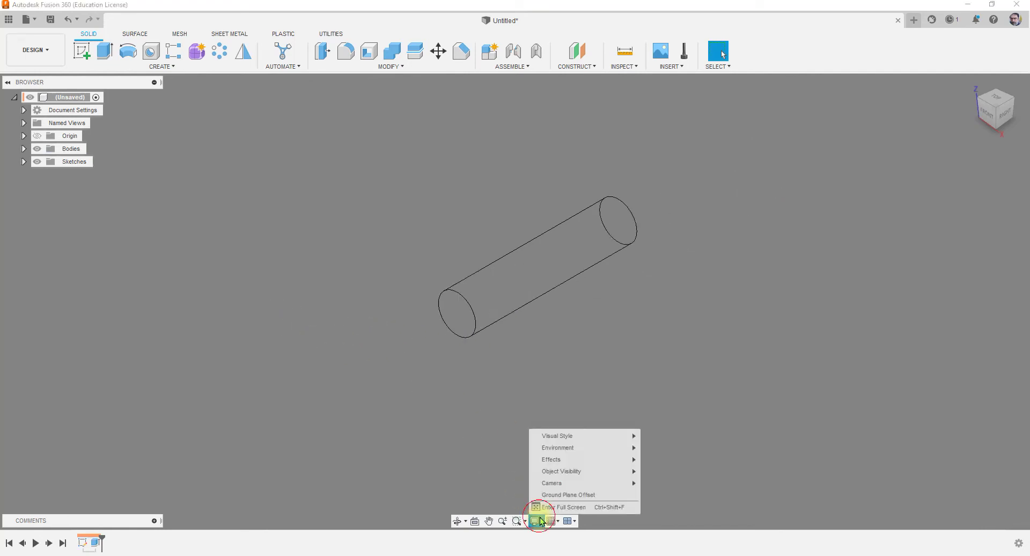
{"action": "mouse_move", "coordinate": [577, 435]}
{"action": "left_click", "coordinate": [682, 460]}
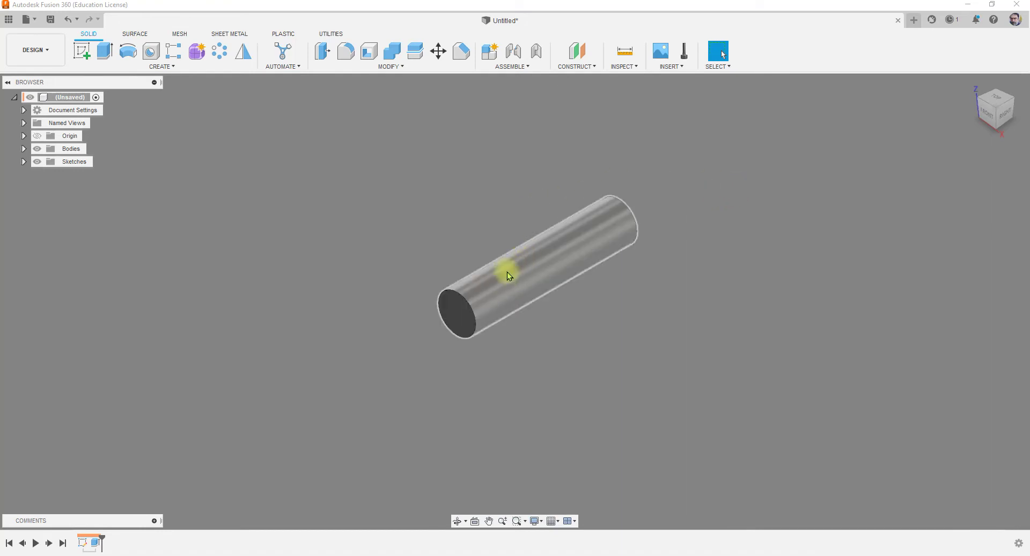
{"action": "scroll", "coordinate": [467, 250], "scroll_direction": "up", "scroll_amount": 3}
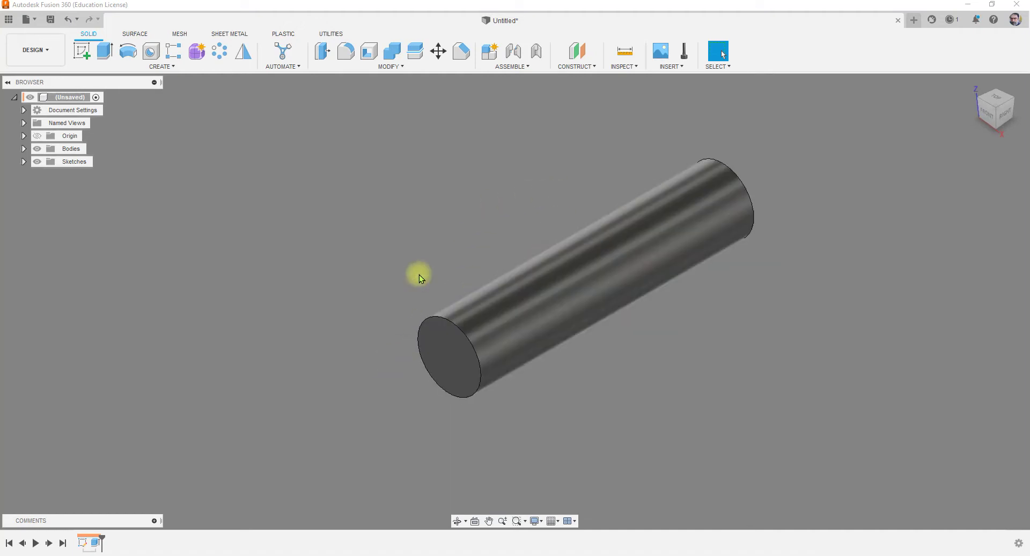
Apply a full-length ISO Metric Thread to the cylinder's outer face, reviewing the available designations and classes but keeping M30x3.5 and 6g
{"action": "left_click", "coordinate": [163, 66]}
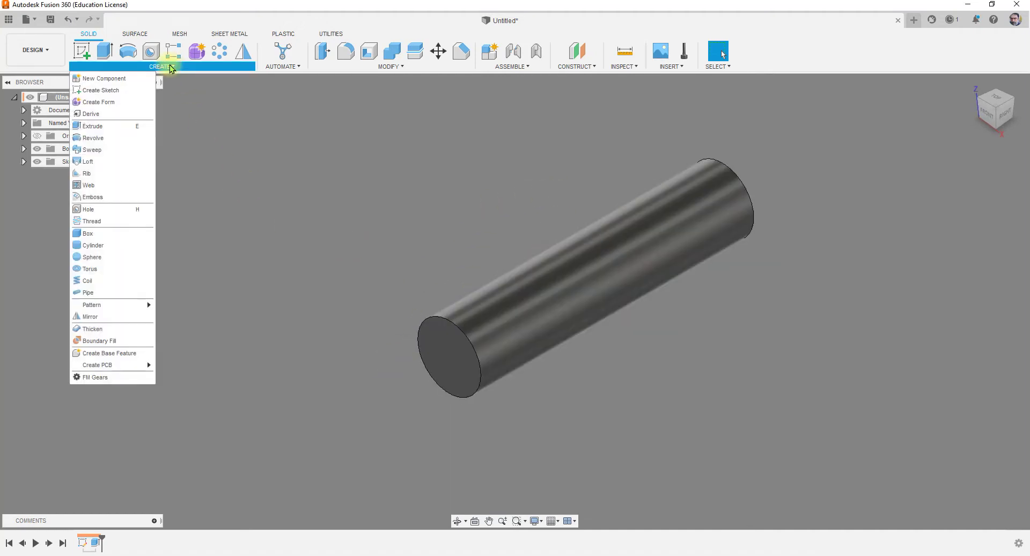
{"action": "left_click", "coordinate": [106, 222]}
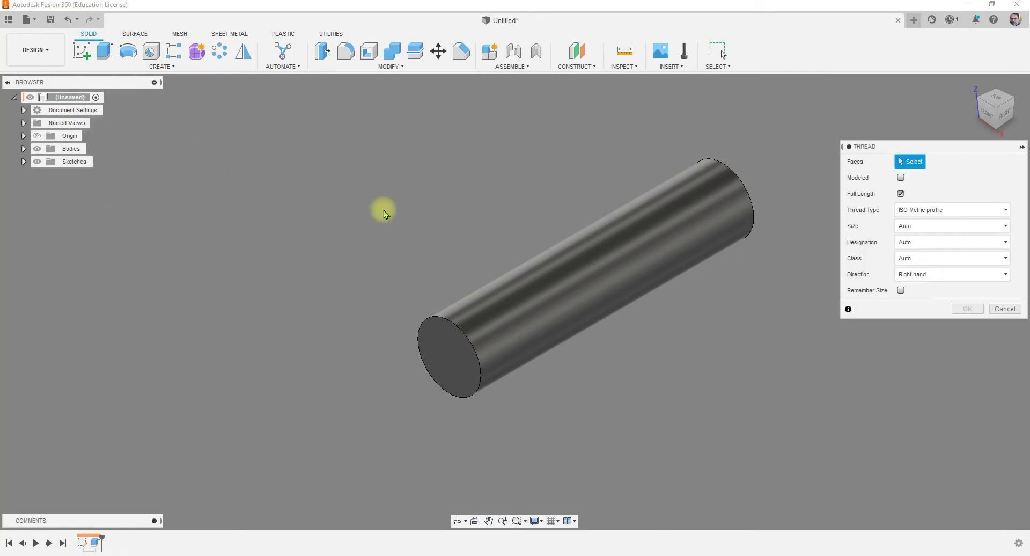
{"action": "left_click", "coordinate": [511, 322]}
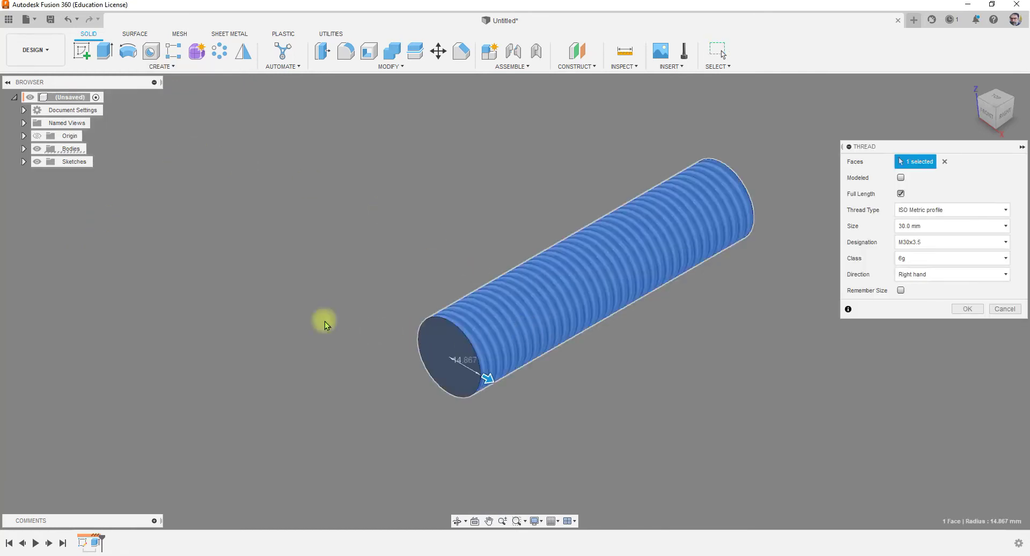
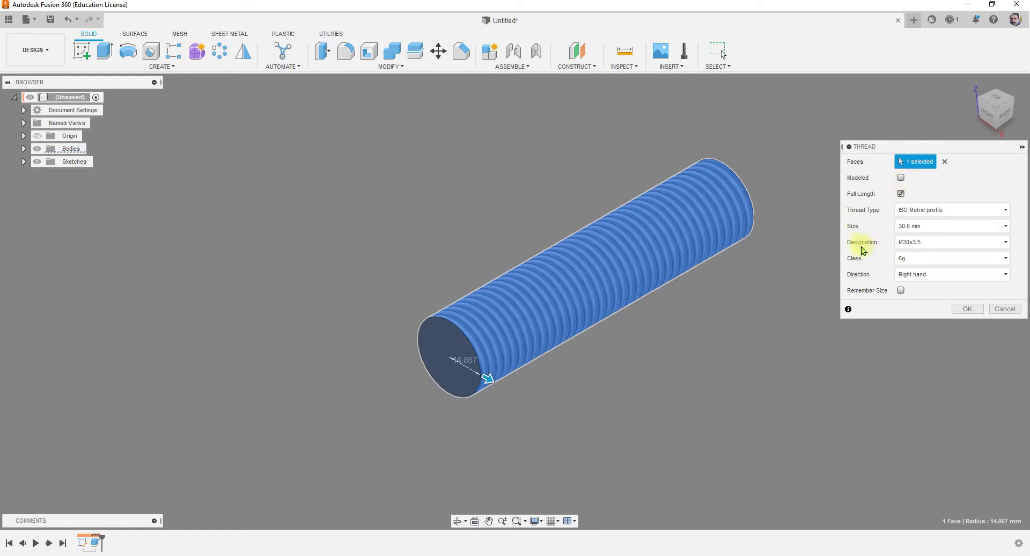
{"action": "left_click", "coordinate": [922, 245]}
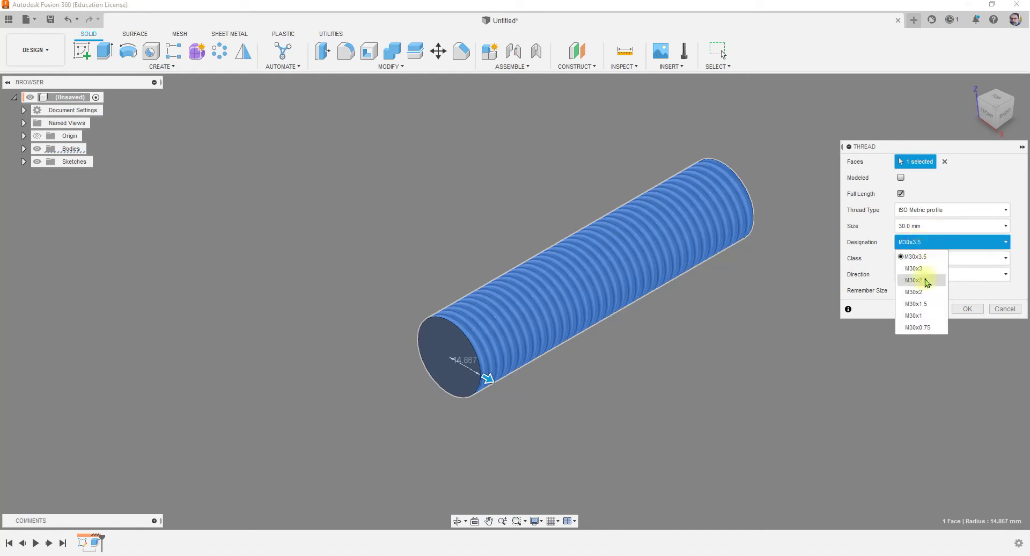
{"action": "left_click", "coordinate": [974, 187]}
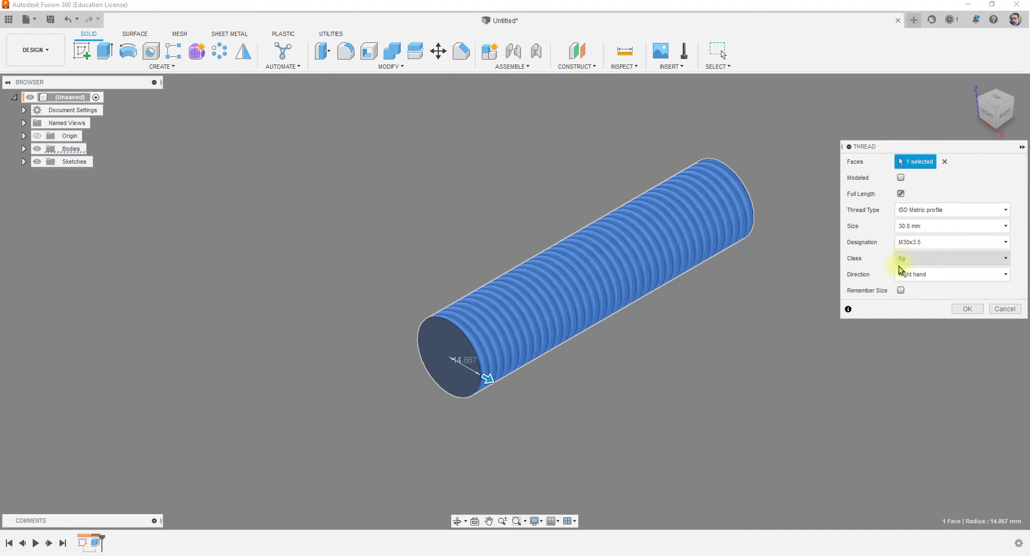
{"action": "left_click", "coordinate": [942, 258]}
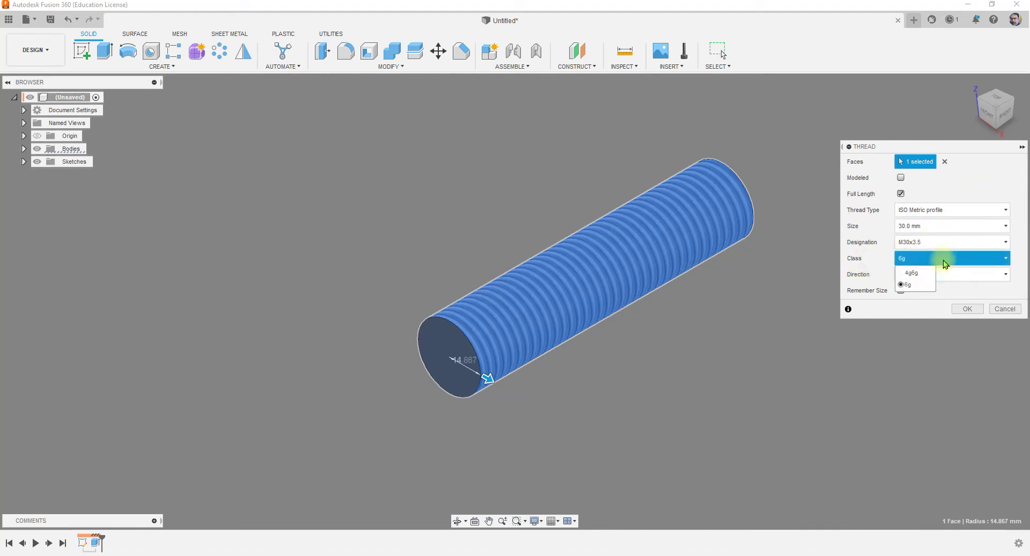
{"action": "left_click", "coordinate": [912, 284]}
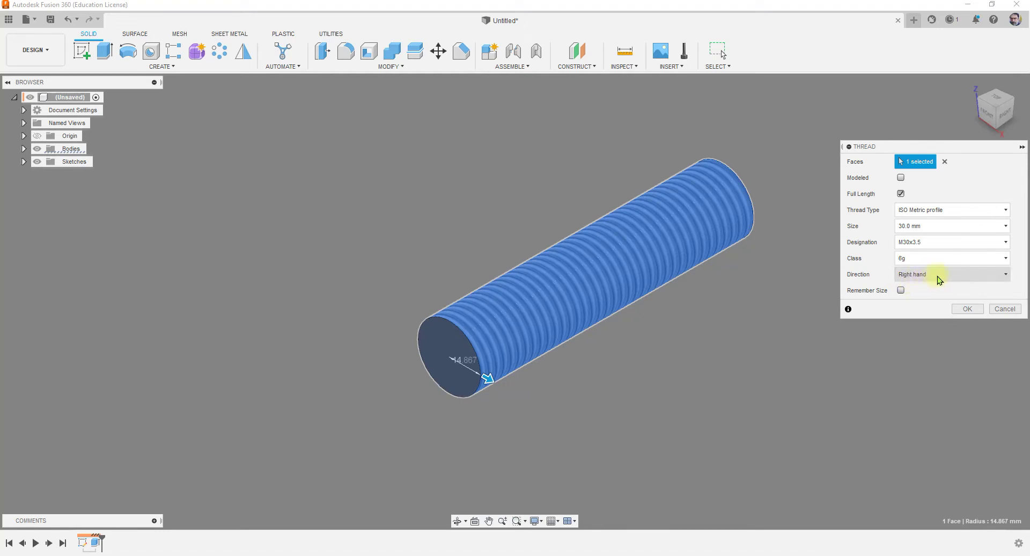
Try the left-hand direction for the M30x3.5 thread, return it to right hand and create the unmodeled thread
{"action": "left_click", "coordinate": [939, 275]}
{"action": "left_click", "coordinate": [916, 296]}
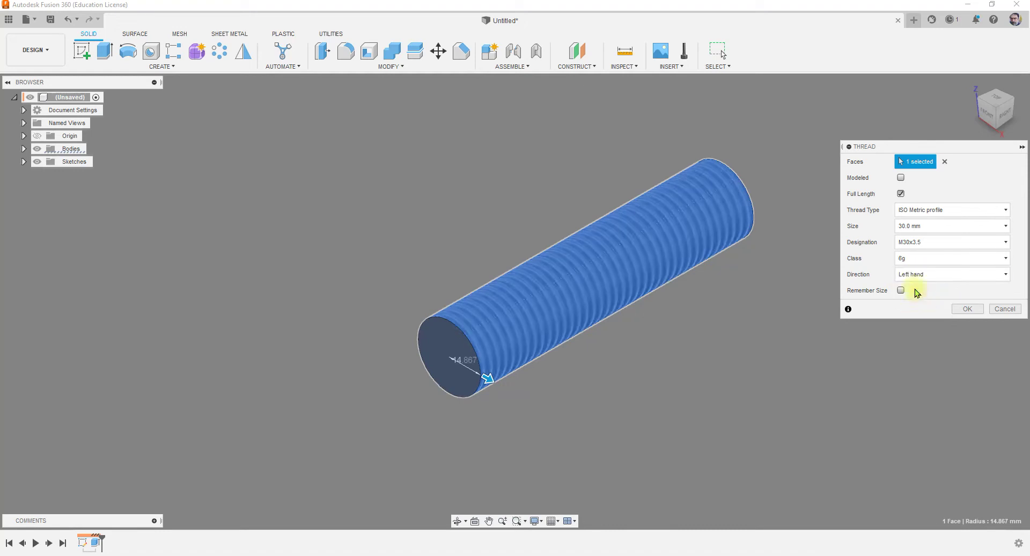
{"action": "left_click", "coordinate": [933, 274]}
{"action": "left_click", "coordinate": [921, 289]}
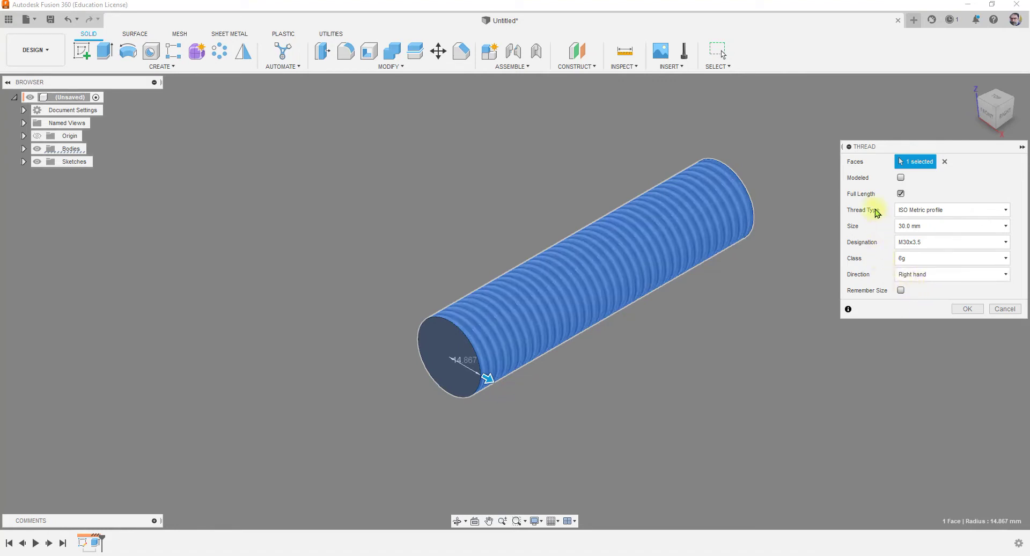
{"action": "left_click", "coordinate": [968, 308]}
Examine the unmodeled thread up close and from the top view, also in Wireframe, and return to Shaded with Visible Edges Only
{"action": "scroll", "coordinate": [480, 354], "scroll_direction": "up", "scroll_amount": 5}
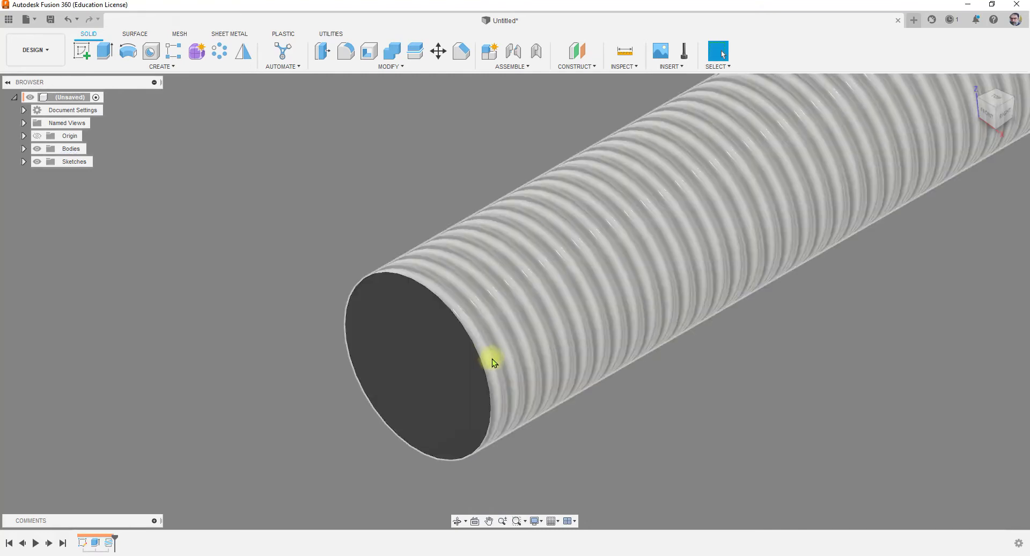
{"action": "middle_click_drag", "start_coordinate": [597, 402], "coordinate": [656, 362], "text": "shift"}
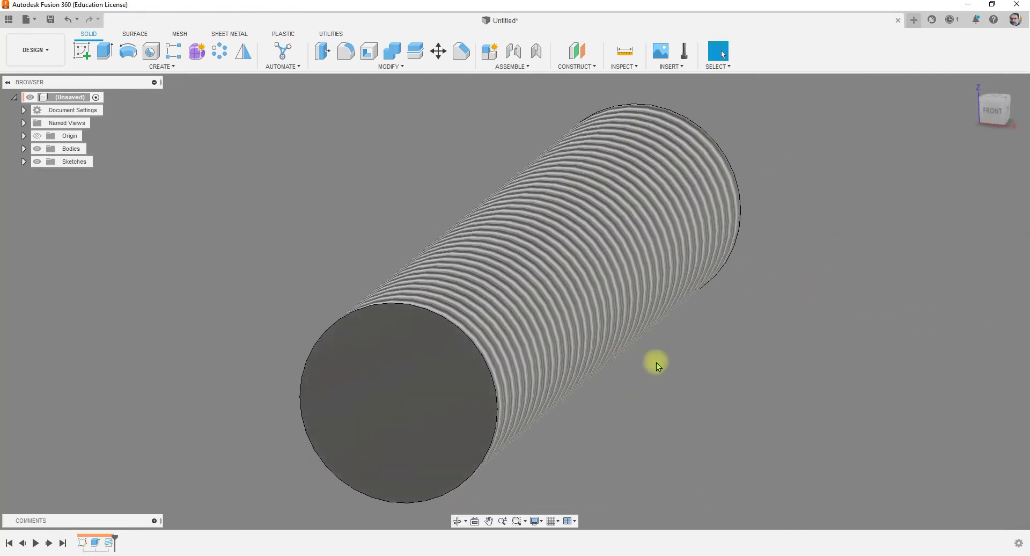
{"action": "left_click", "coordinate": [996, 99]}
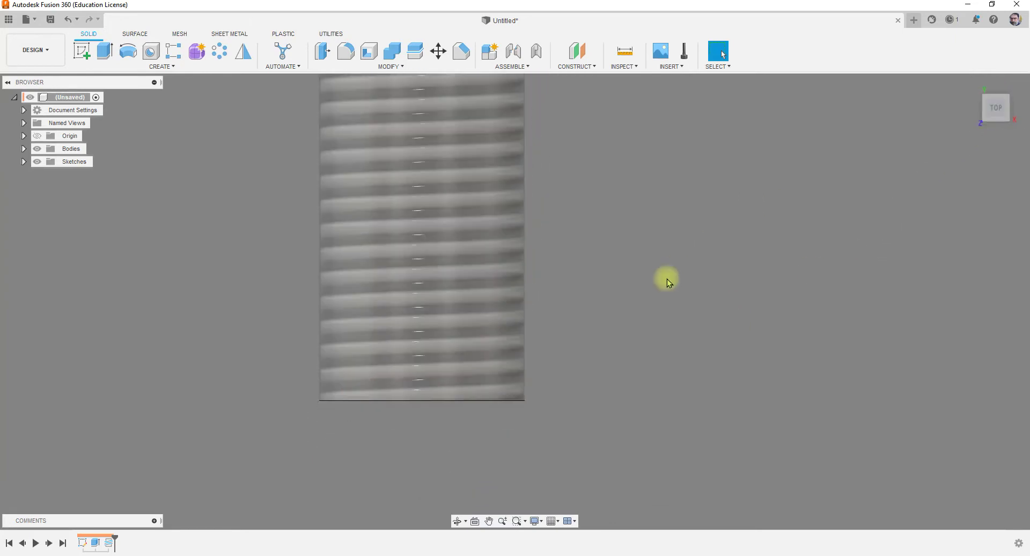
{"action": "scroll", "coordinate": [525, 384], "scroll_direction": "up", "scroll_amount": 4}
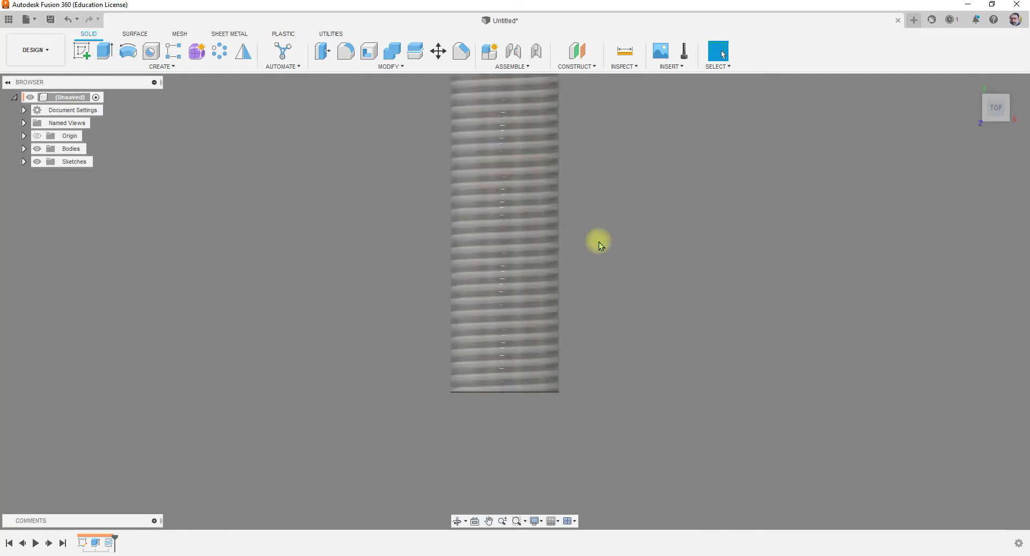
{"action": "left_click", "coordinate": [536, 521]}
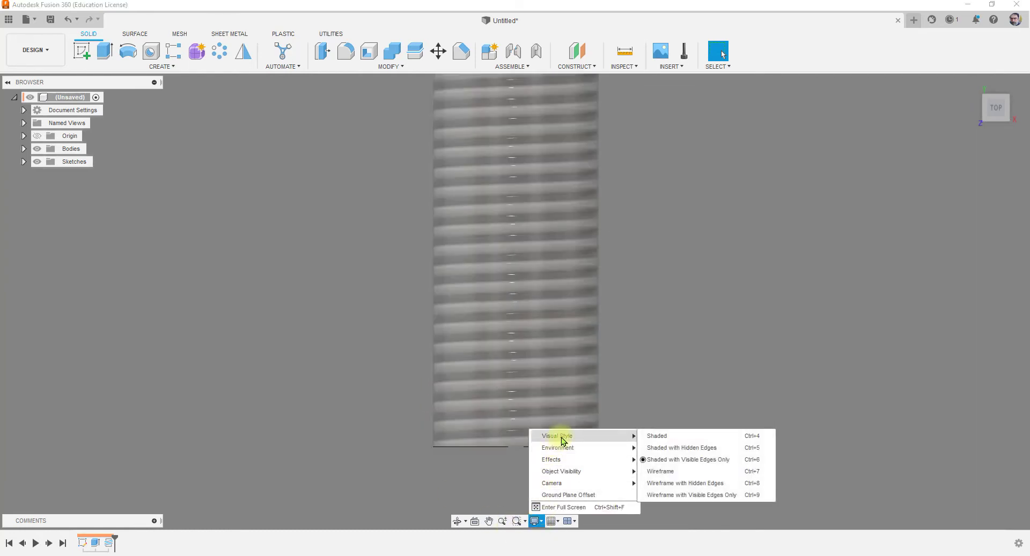
{"action": "left_click", "coordinate": [657, 471]}
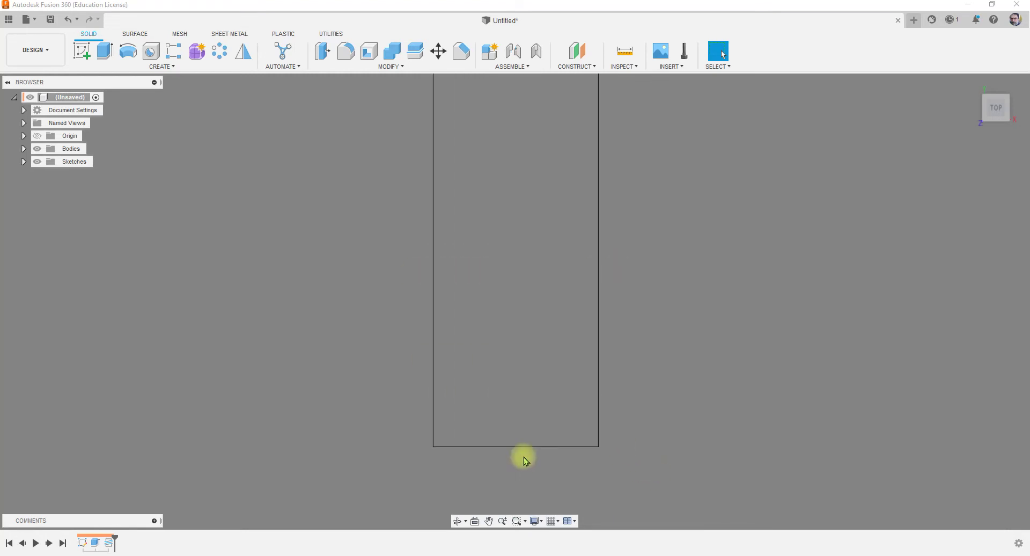
{"action": "left_click", "coordinate": [535, 520]}
{"action": "mouse_move", "coordinate": [561, 435]}
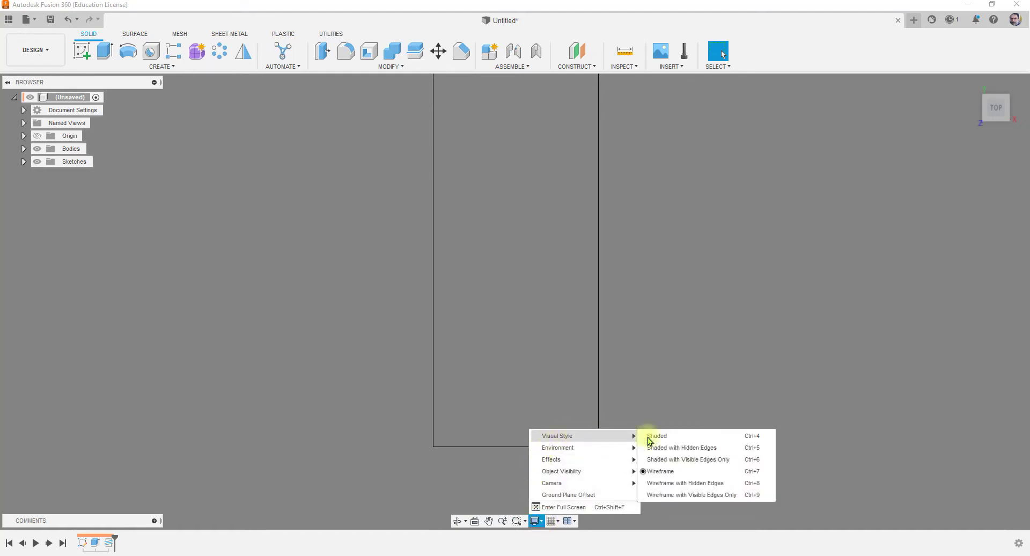
{"action": "left_click", "coordinate": [695, 460]}
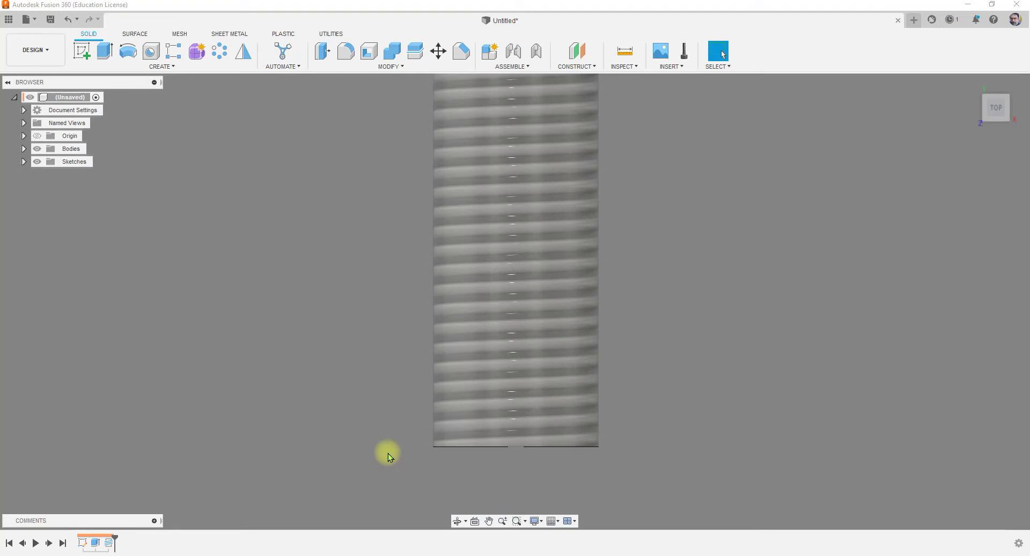
Edit the cylinder's thread feature to make it modeled and inspect the thread profile up close
{"action": "right_click", "coordinate": [109, 542]}
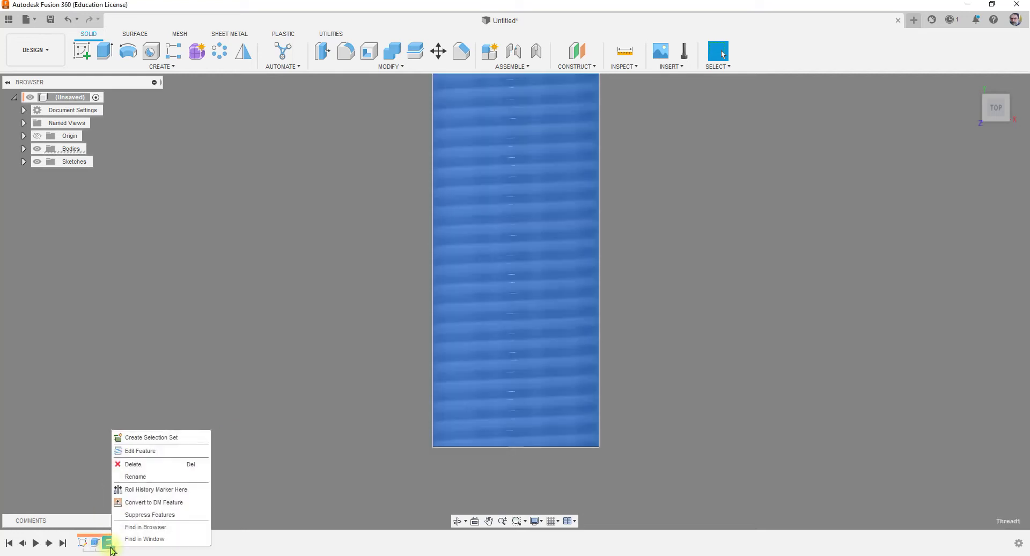
{"action": "left_click", "coordinate": [133, 450]}
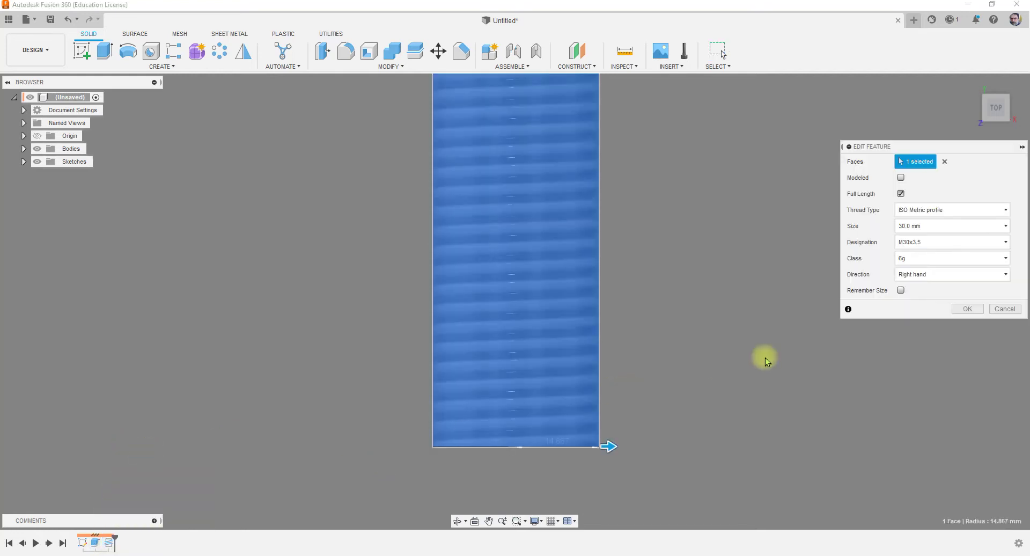
{"action": "left_click", "coordinate": [900, 178]}
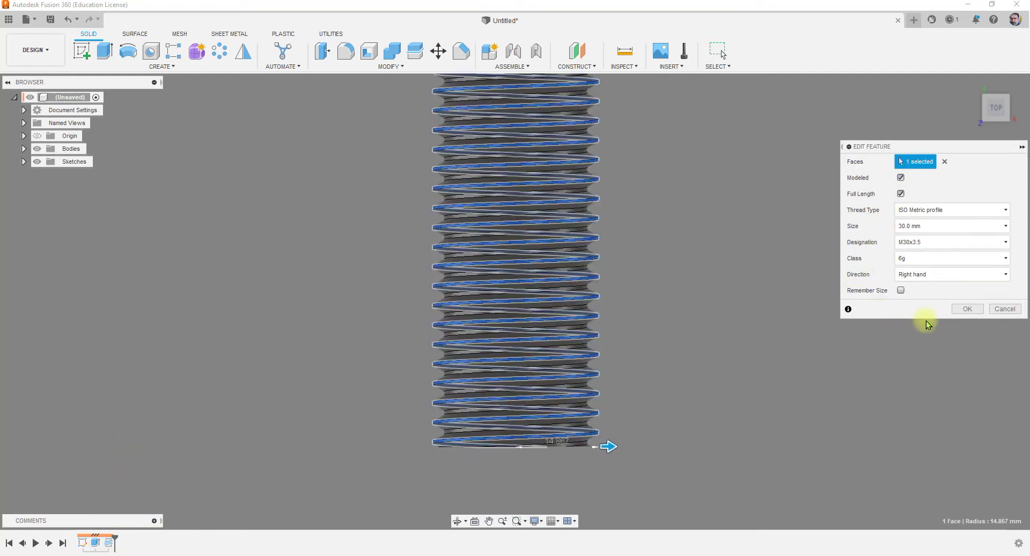
{"action": "left_click", "coordinate": [973, 311]}
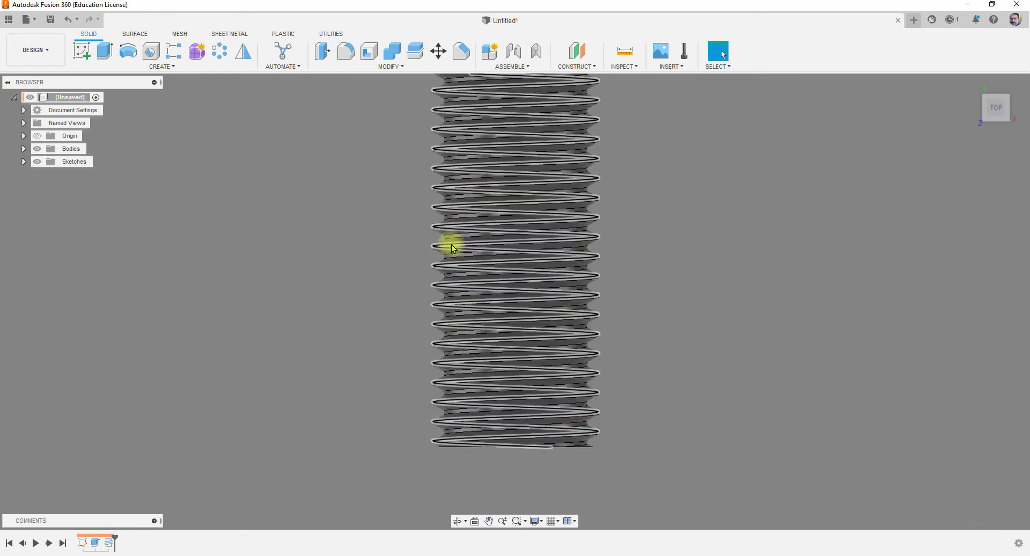
{"action": "scroll", "coordinate": [424, 258], "scroll_direction": "up", "scroll_amount": 5}
{"action": "scroll", "coordinate": [435, 256], "scroll_direction": "down", "scroll_amount": 3}
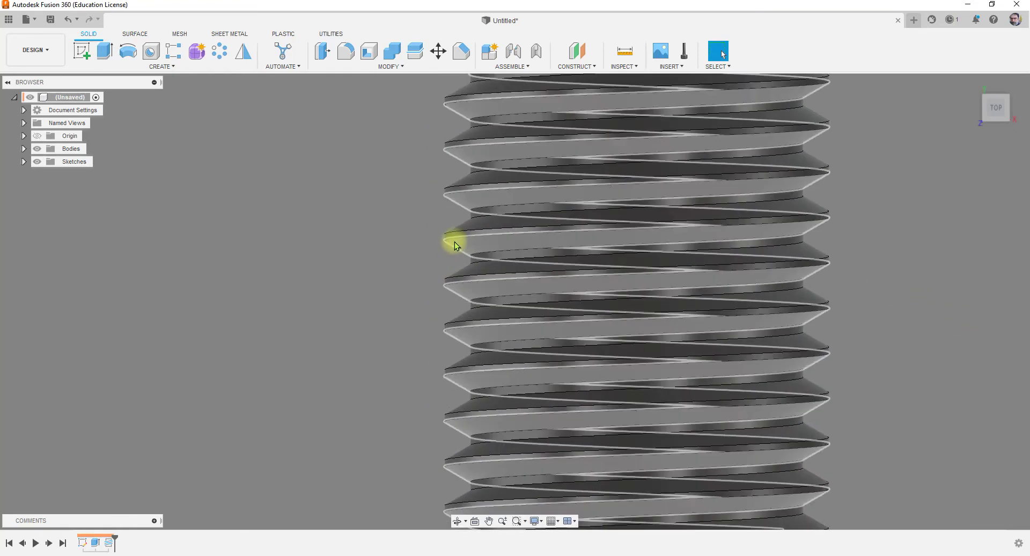
Edit the cylinder's modeled thread to turn off full length, using a 10 mm offset and a 30 mm length
{"action": "scroll", "coordinate": [429, 341], "scroll_direction": "down", "scroll_amount": 3}
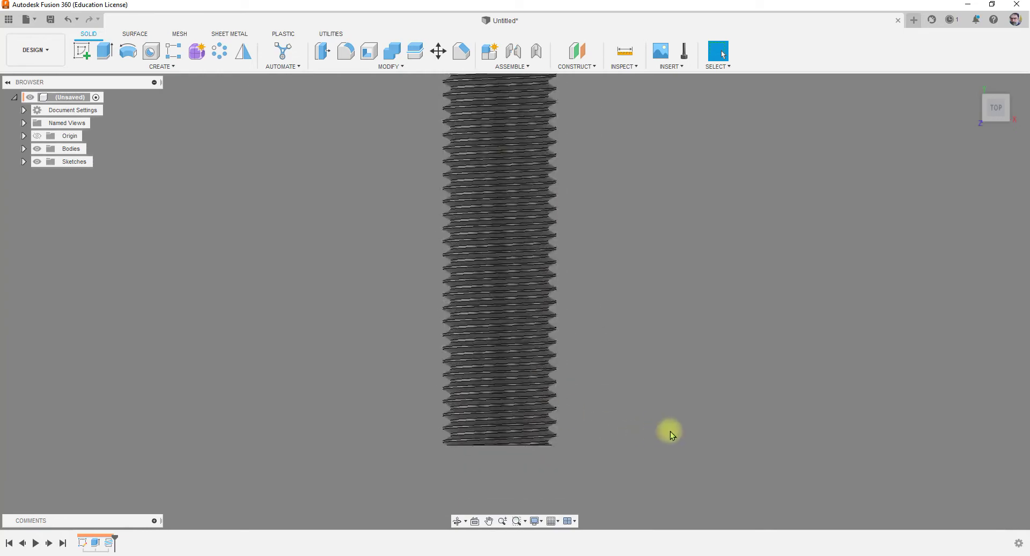
{"action": "middle_click_drag", "start_coordinate": [679, 426], "coordinate": [600, 386], "text": "shift"}
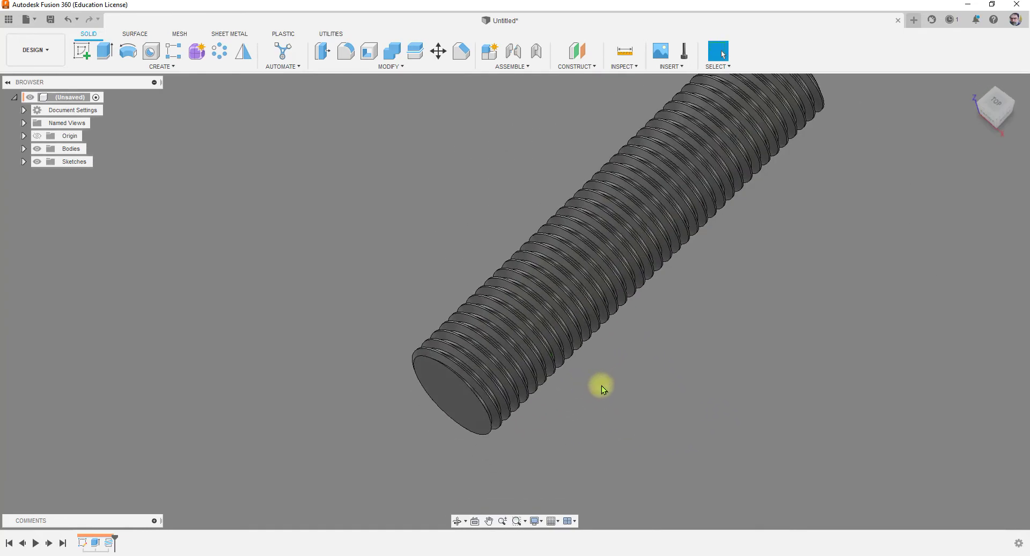
{"action": "right_click", "coordinate": [109, 542]}
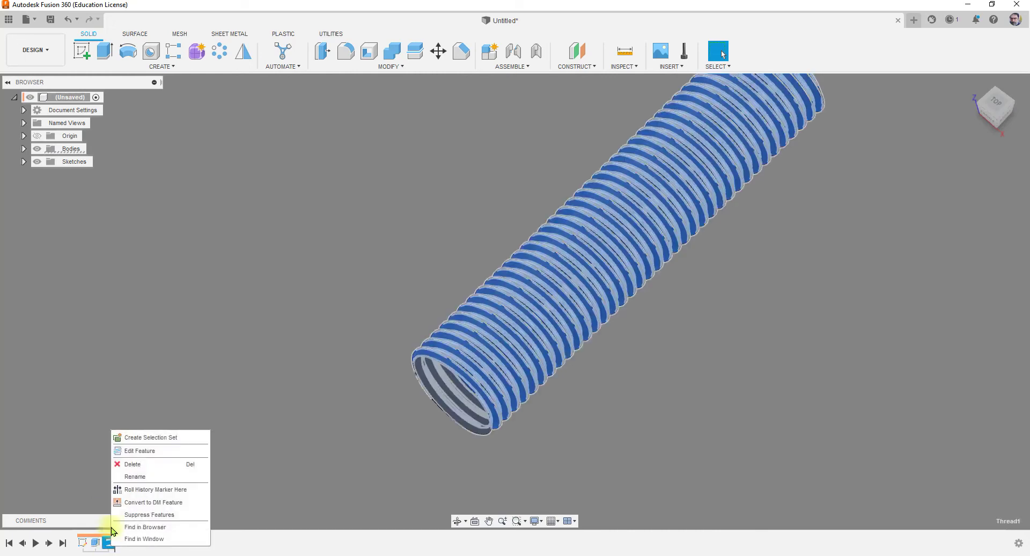
{"action": "left_click", "coordinate": [143, 451]}
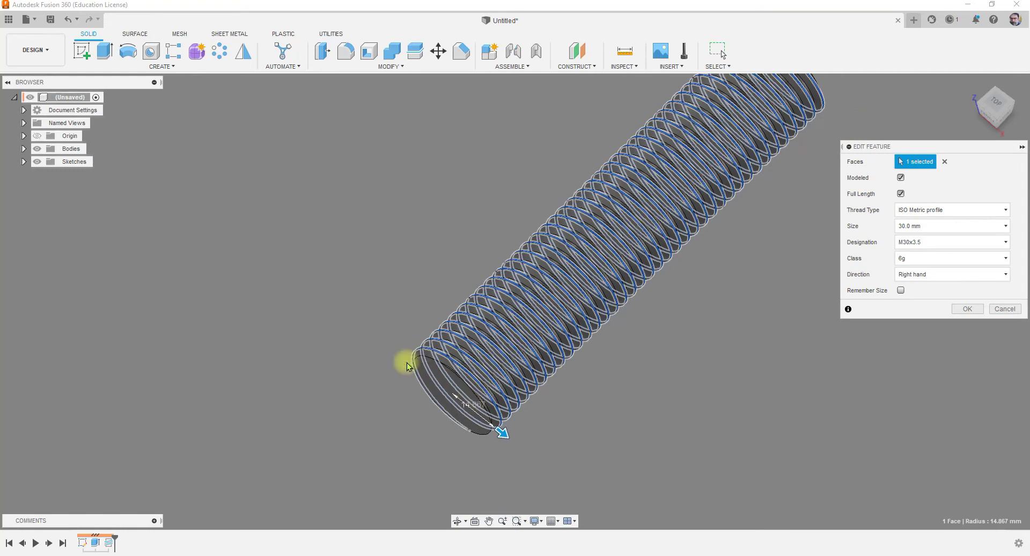
{"action": "scroll", "coordinate": [425, 347], "scroll_direction": "down", "scroll_amount": 2}
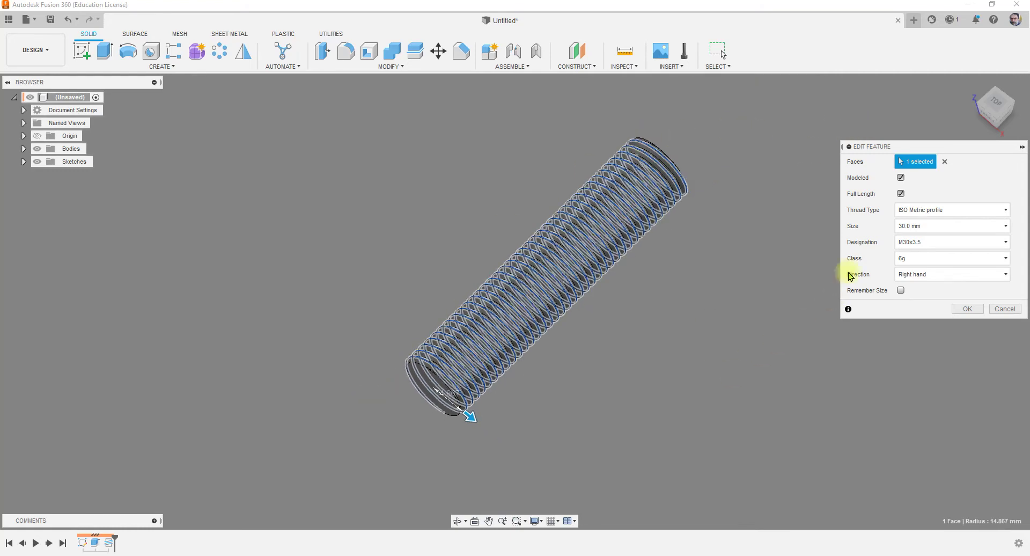
{"action": "left_click", "coordinate": [901, 194]}
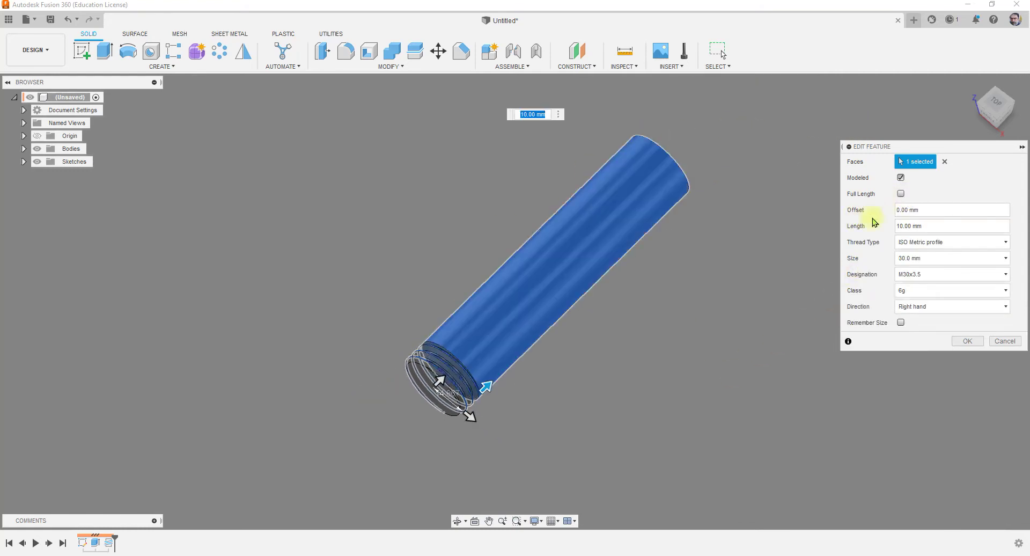
{"action": "left_click", "coordinate": [912, 210]}
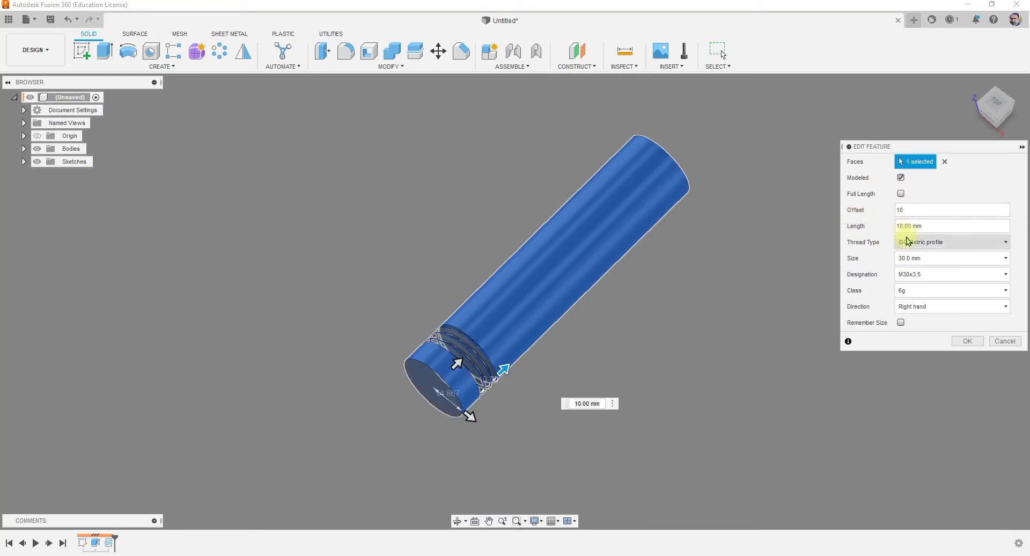
{"action": "left_click", "coordinate": [933, 225]}
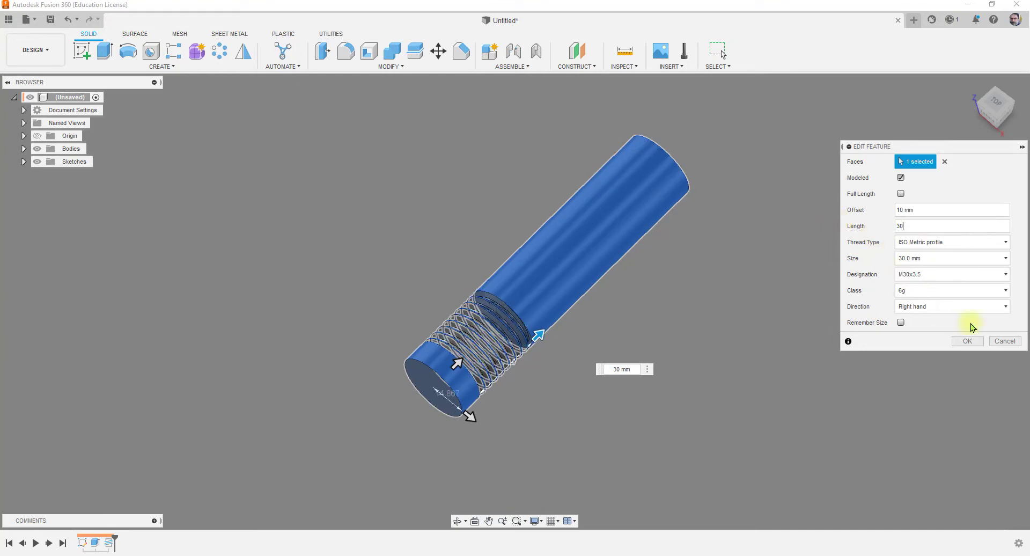
{"action": "left_click", "coordinate": [966, 342]}
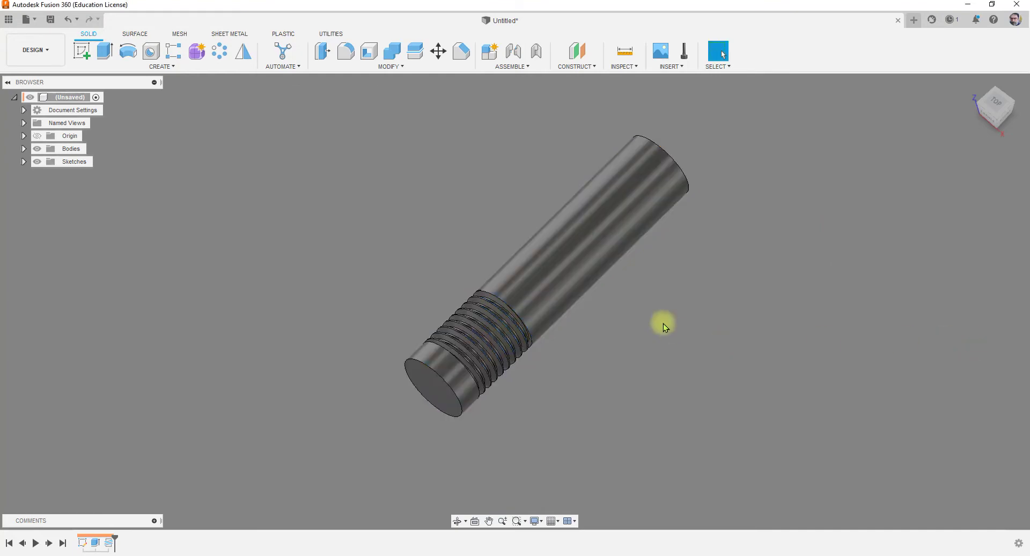
Inspect the partial thread from several sides and close the threaded cylinder design without saving
{"action": "scroll", "coordinate": [506, 363], "scroll_direction": "up", "scroll_amount": 5}
{"action": "mouse_move", "coordinate": [472, 347]}
{"action": "middle_mouse_down", "text": "shift"}
{"action": "mouse_move", "coordinate": [497, 340]}
{"action": "mouse_move", "coordinate": [545, 288]}
{"action": "mouse_move", "coordinate": [641, 232]}
{"action": "mouse_move", "coordinate": [507, 376]}
{"action": "middle_mouse_up", "text": "shift"}
{"action": "scroll", "coordinate": [507, 377], "scroll_direction": "down", "scroll_amount": 5}
{"action": "middle_click_drag", "start_coordinate": [590, 400], "coordinate": [519, 387], "text": "shift"}
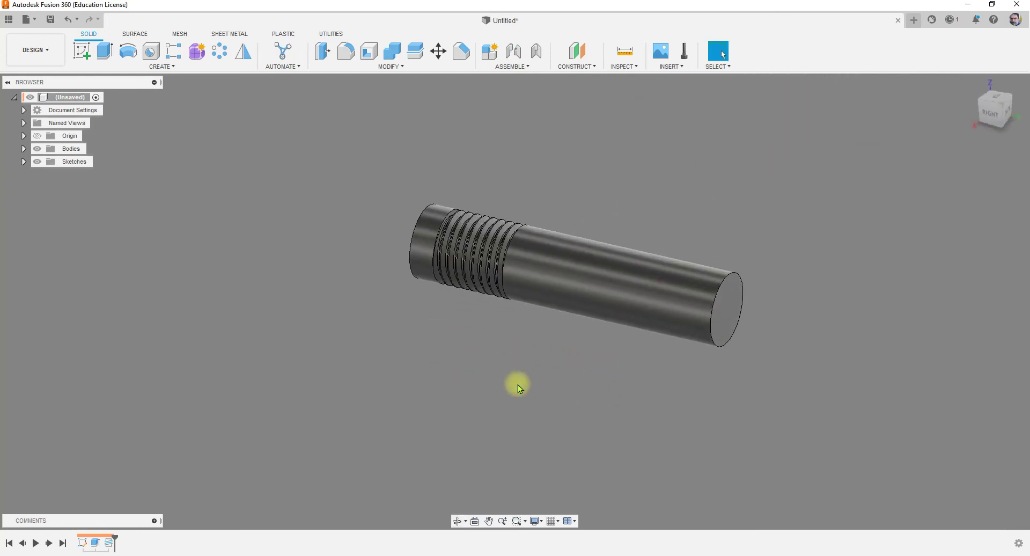
{"action": "left_click", "coordinate": [163, 67]}
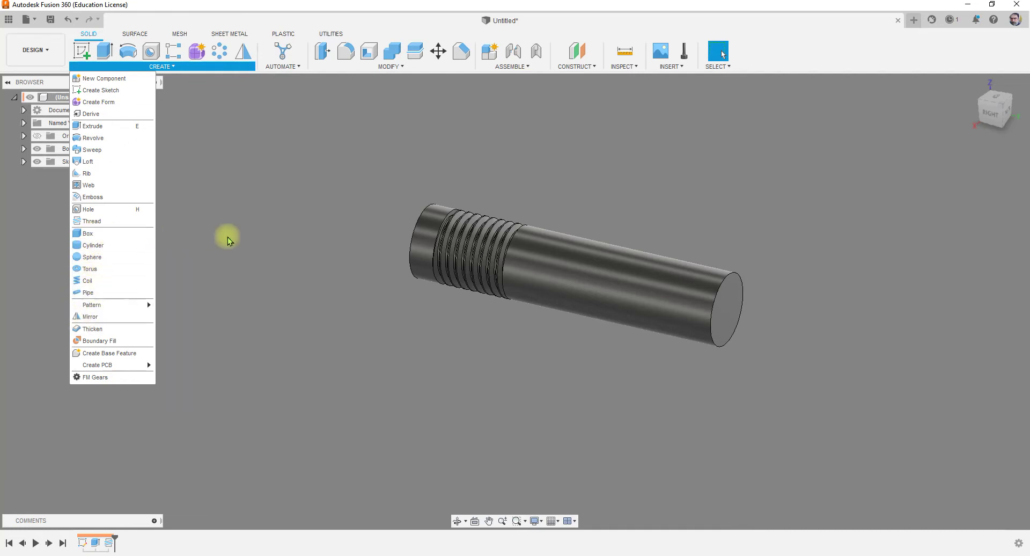
{"action": "left_click", "coordinate": [291, 244]}
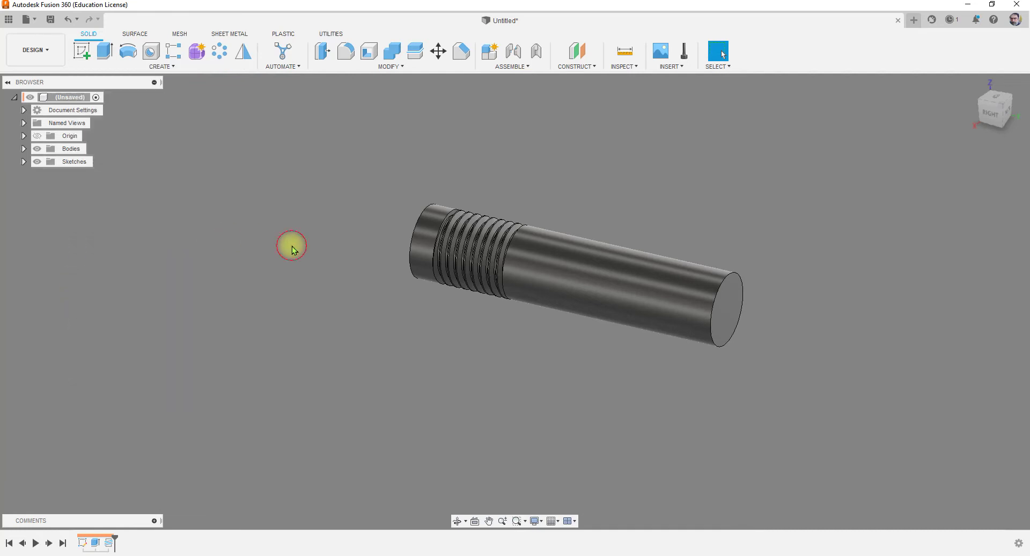
{"action": "left_click", "coordinate": [898, 21]}
{"action": "left_click", "coordinate": [577, 295]}
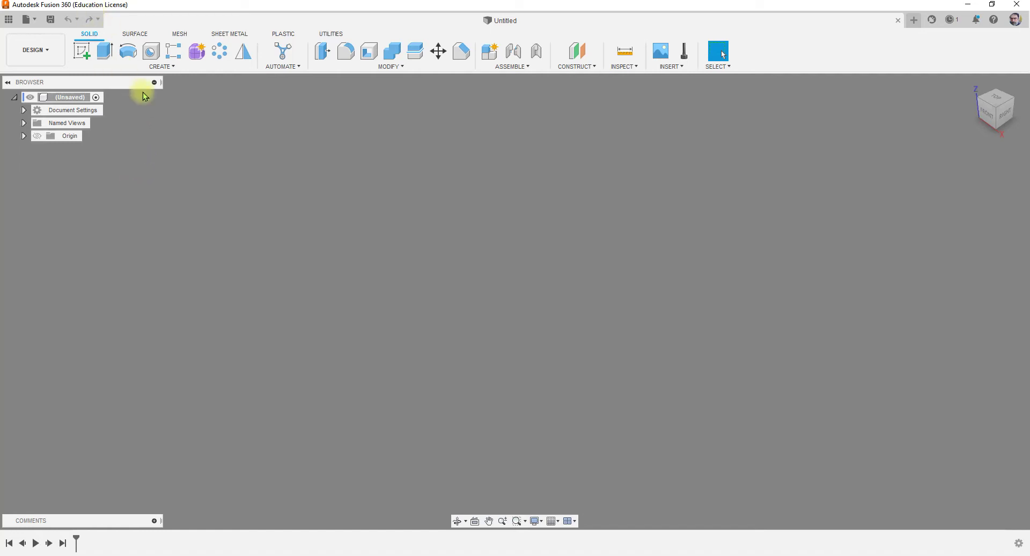
Start a Box on the XZ plane from the origin, about 83 mm long and 57 mm wide
{"action": "left_click", "coordinate": [175, 70]}
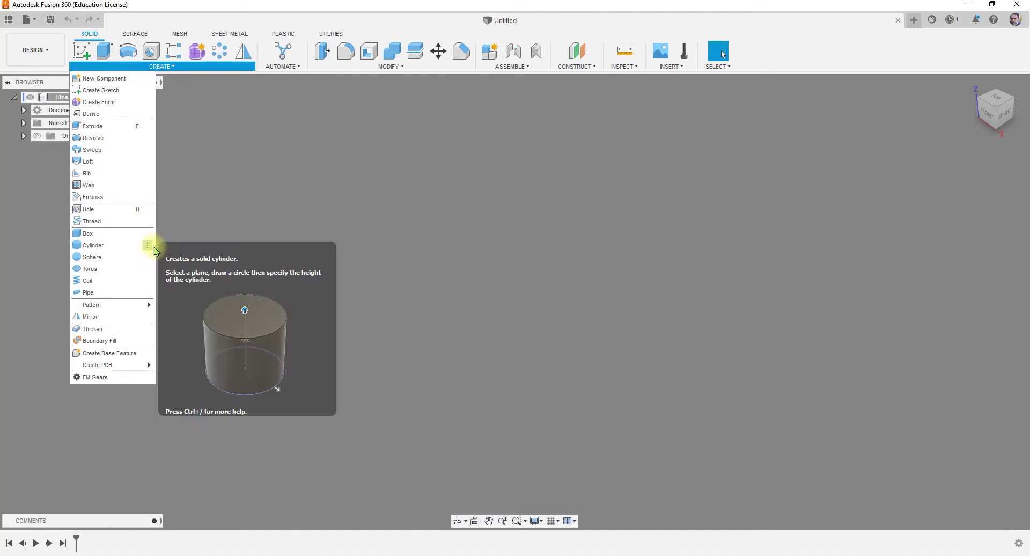
{"action": "left_click", "coordinate": [103, 234]}
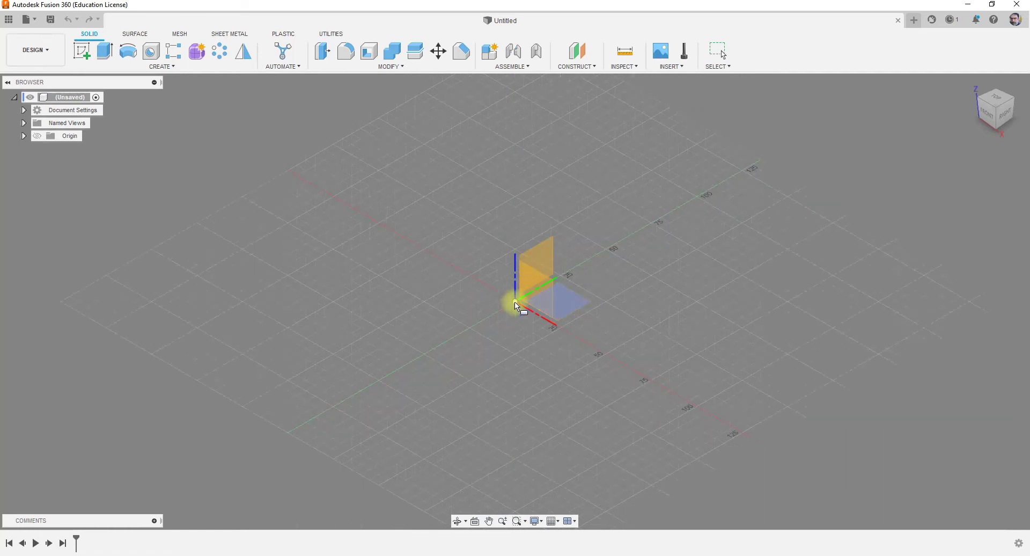
{"action": "left_click", "coordinate": [532, 299]}
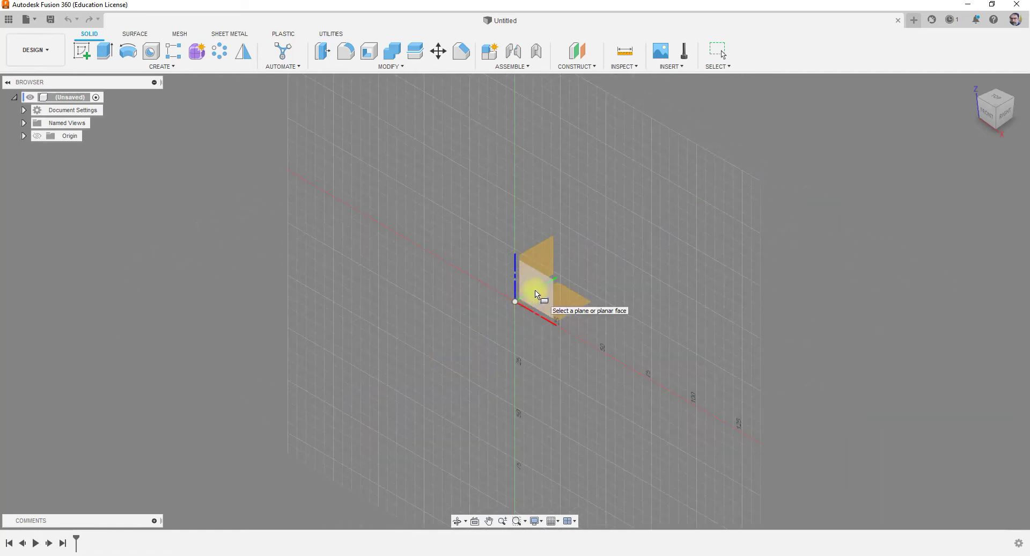
{"action": "left_click", "coordinate": [537, 293]}
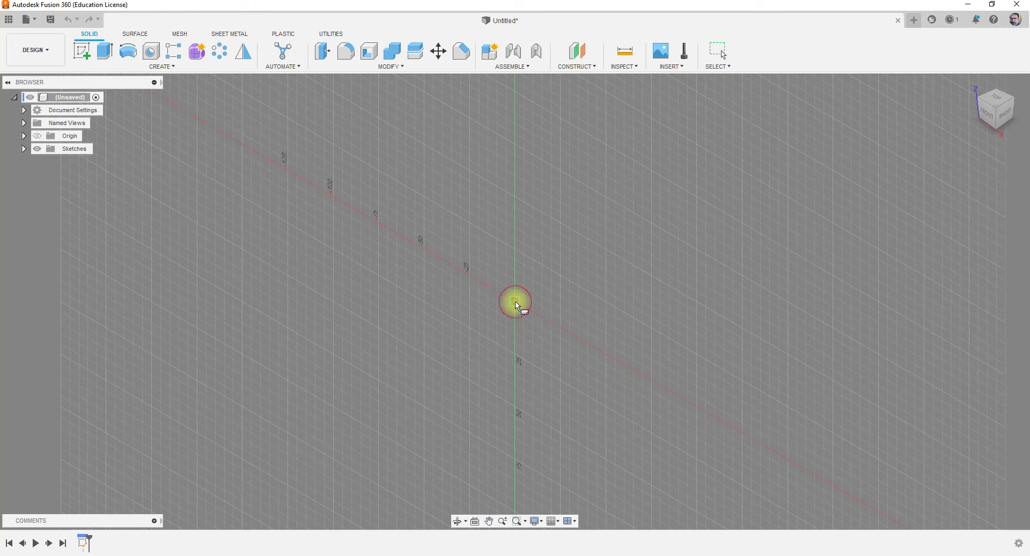
{"action": "left_click", "coordinate": [516, 304]}
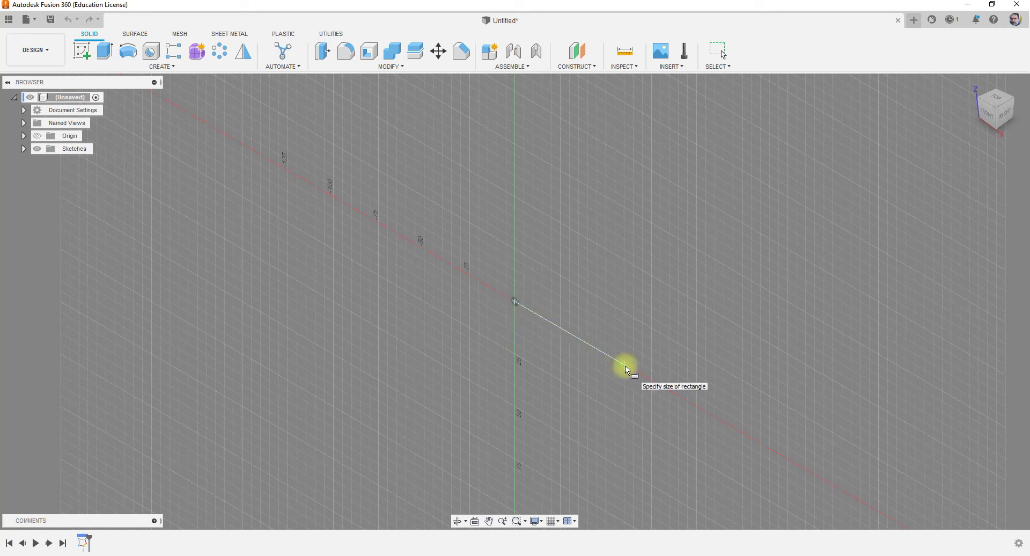
{"action": "left_click", "coordinate": [667, 274]}
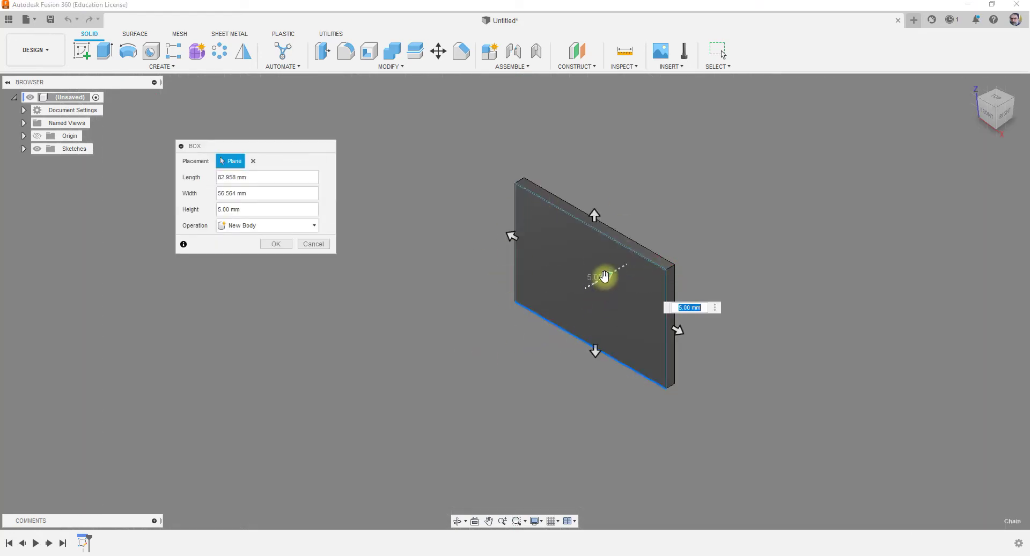
Try resizing the box preview to about 22 mm long, 60 mm wide and 45 mm high, review its operation options and cancel
{"action": "left_click_drag", "start_coordinate": [605, 276], "coordinate": [650, 249]}
{"action": "left_click_drag", "start_coordinate": [617, 204], "coordinate": [617, 270]}
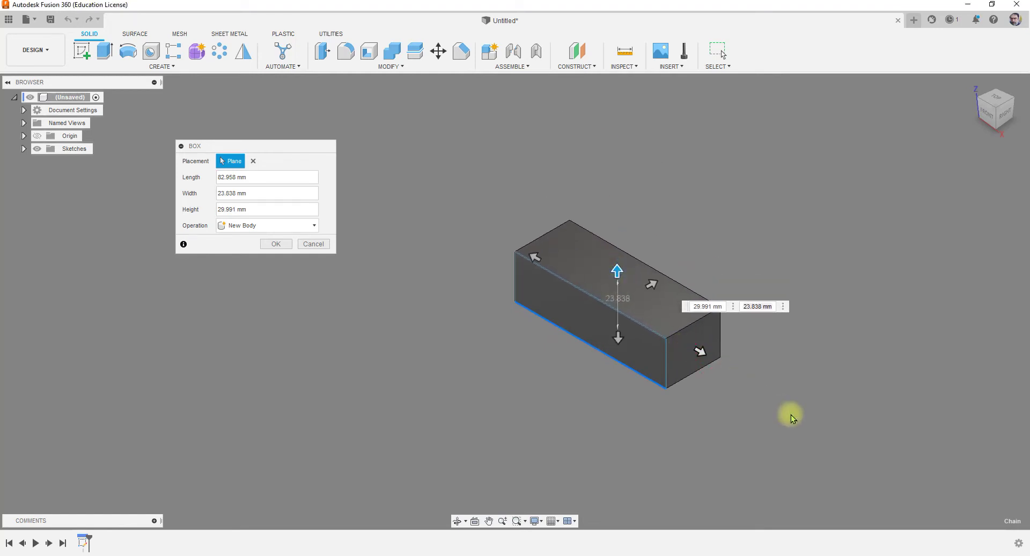
{"action": "left_click_drag", "start_coordinate": [700, 352], "coordinate": [635, 312]}
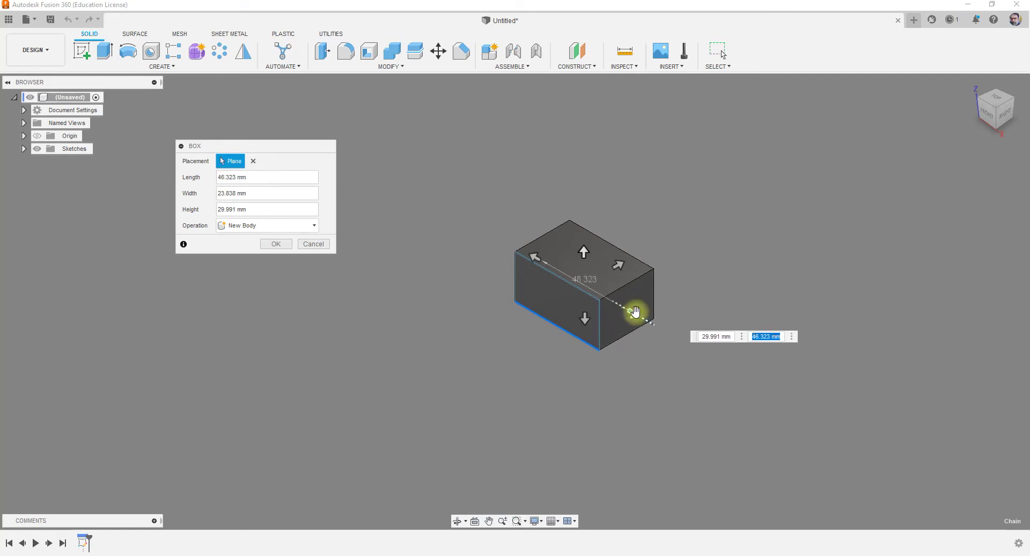
{"action": "left_click_drag", "start_coordinate": [582, 252], "coordinate": [577, 176]}
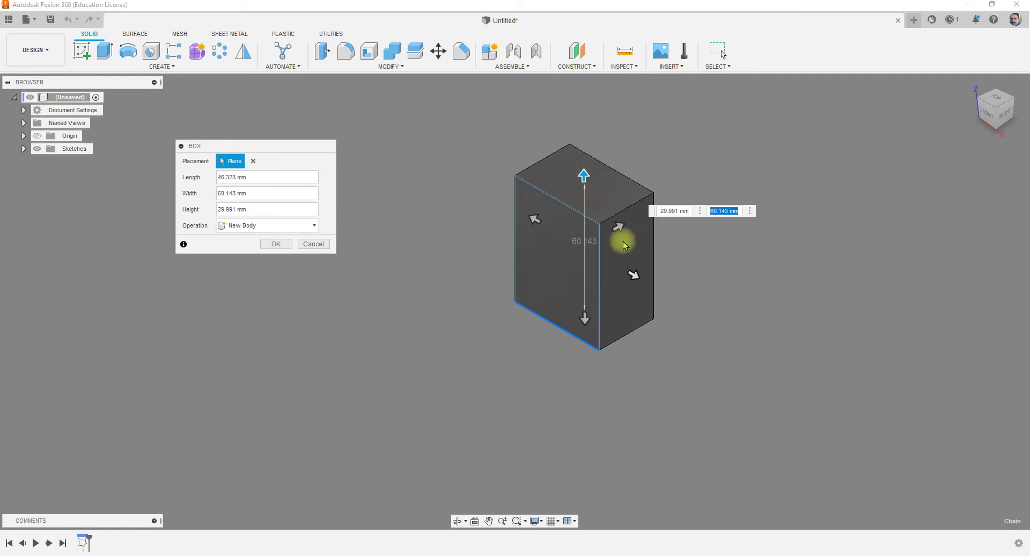
{"action": "left_click_drag", "start_coordinate": [536, 220], "coordinate": [582, 236]}
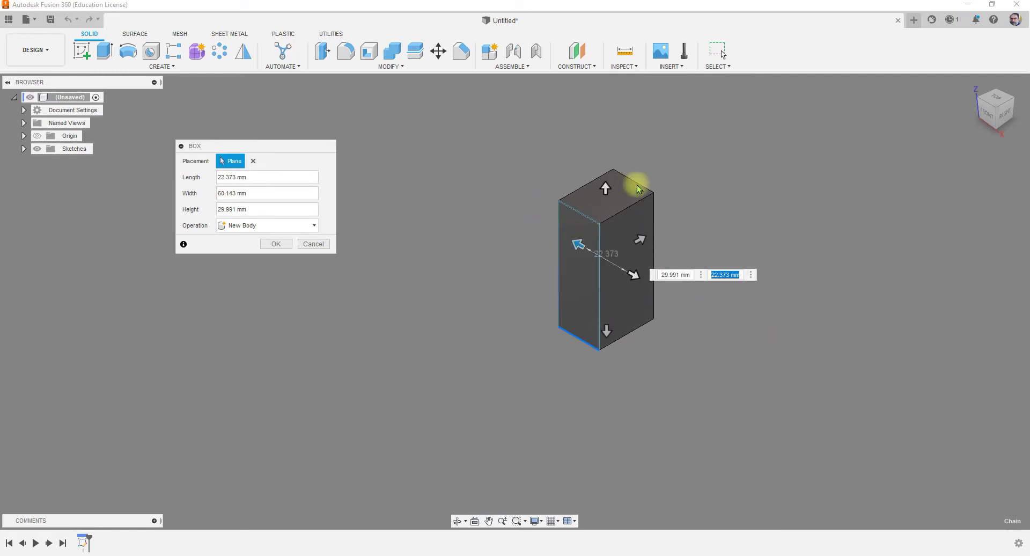
{"action": "scroll", "coordinate": [643, 172], "scroll_direction": "up", "scroll_amount": 2}
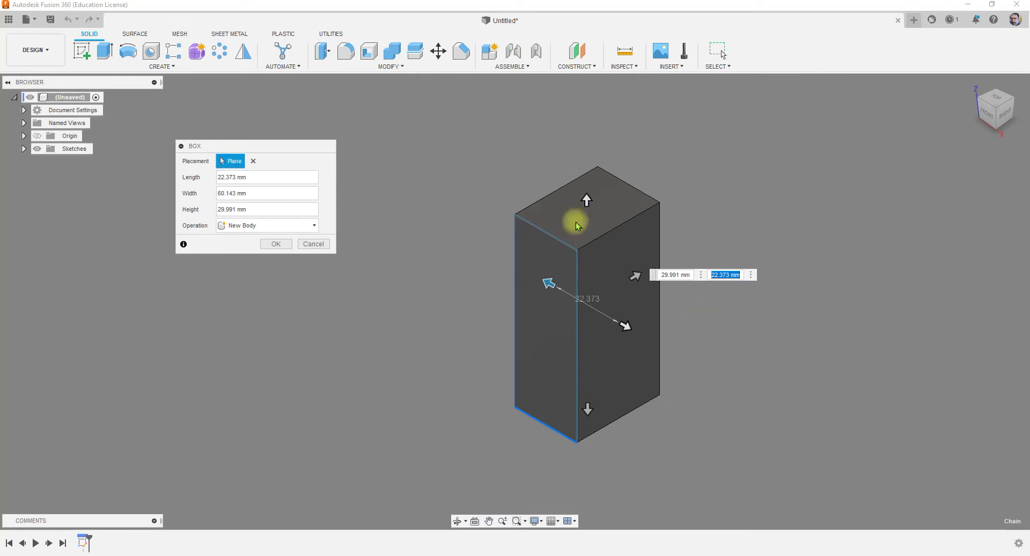
{"action": "left_click_drag", "start_coordinate": [634, 278], "coordinate": [673, 245]}
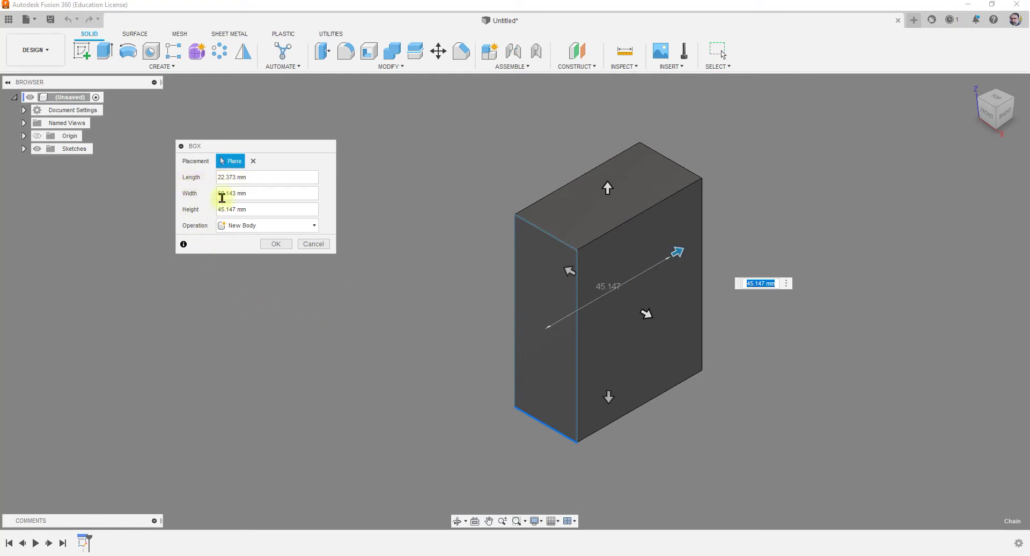
{"action": "left_click", "coordinate": [247, 225]}
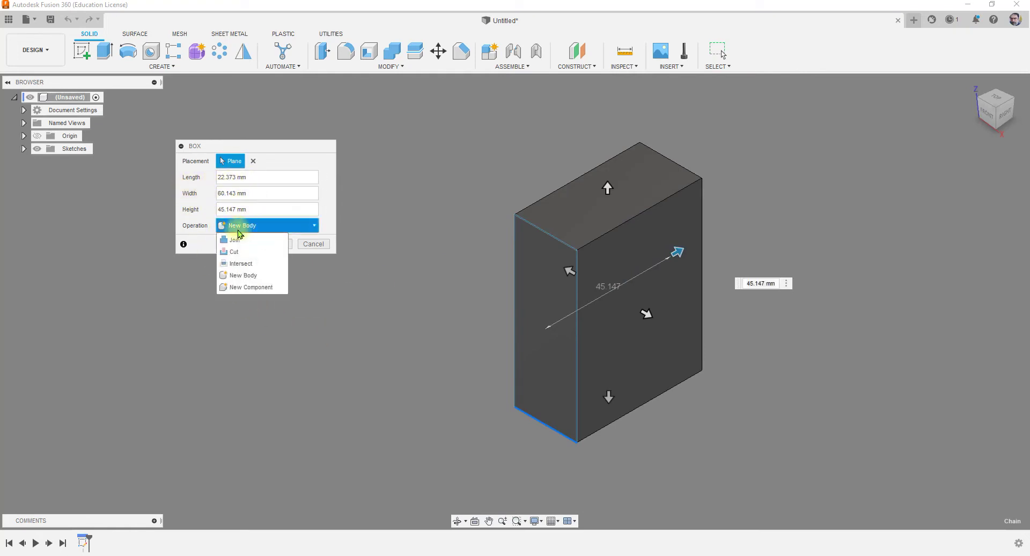
{"action": "left_click", "coordinate": [315, 243]}
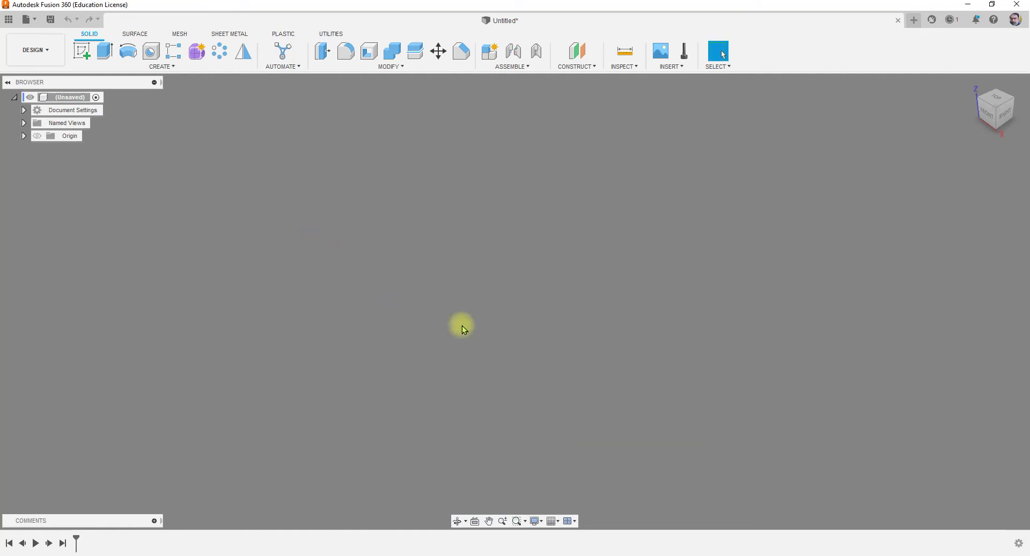
Start a Cylinder on the XY plane, centred on the origin, with a 60 mm diameter
{"action": "left_click", "coordinate": [173, 66]}
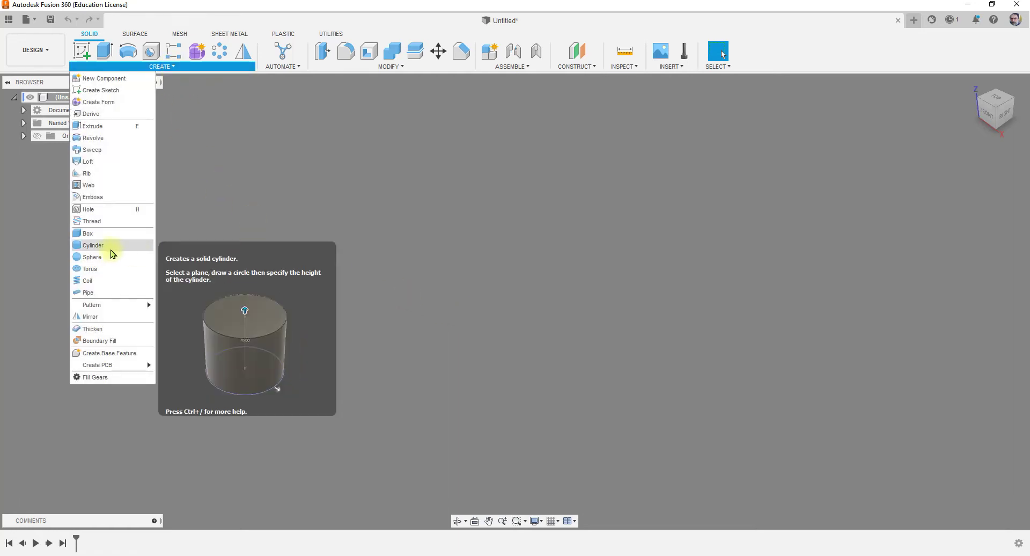
{"action": "left_click", "coordinate": [93, 245]}
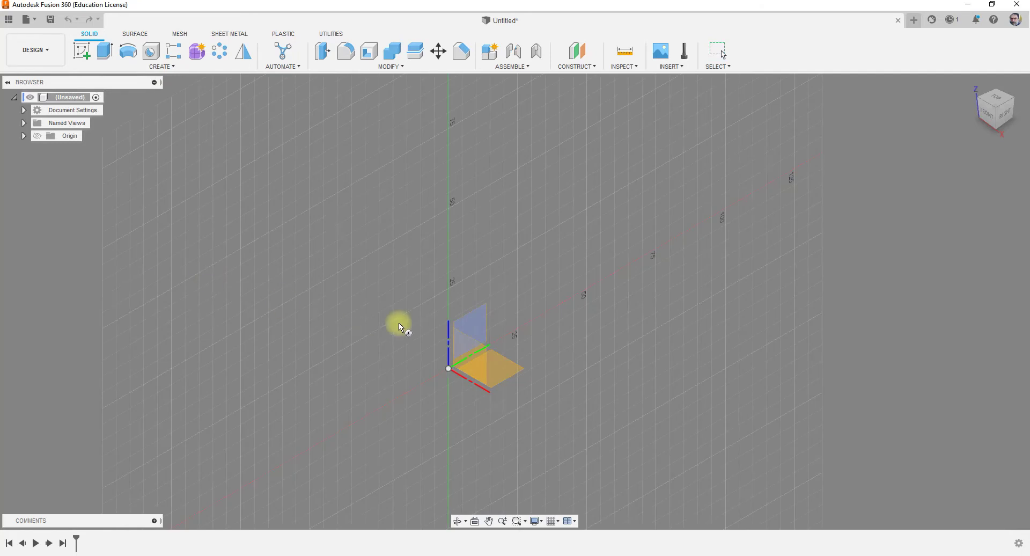
{"action": "left_click", "coordinate": [503, 367]}
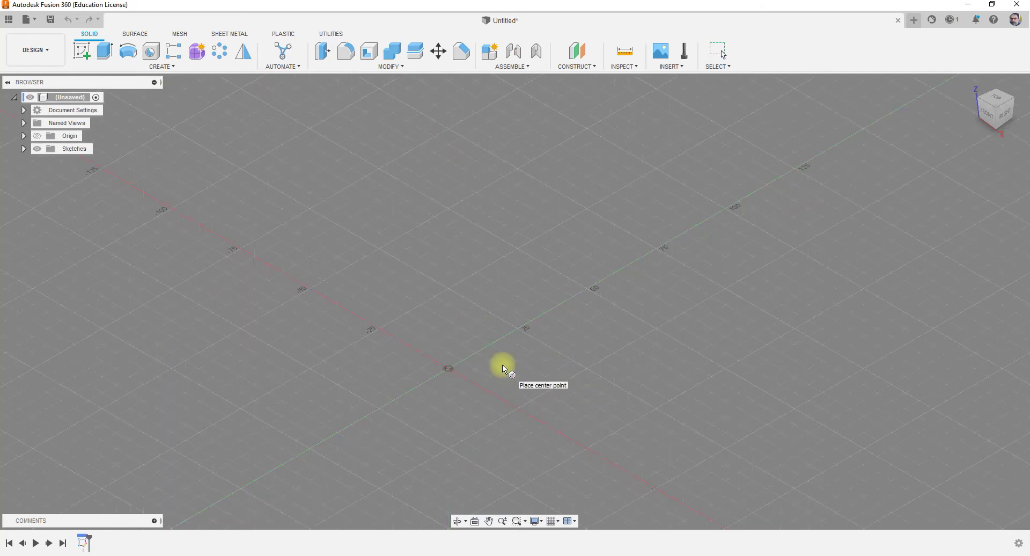
{"action": "left_click", "coordinate": [449, 369]}
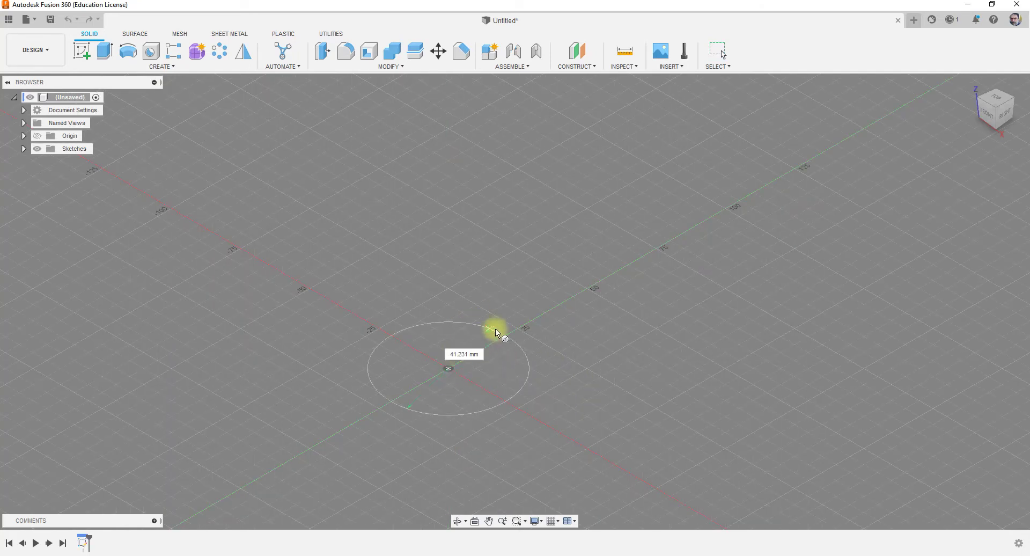
{"action": "left_click", "coordinate": [529, 325]}
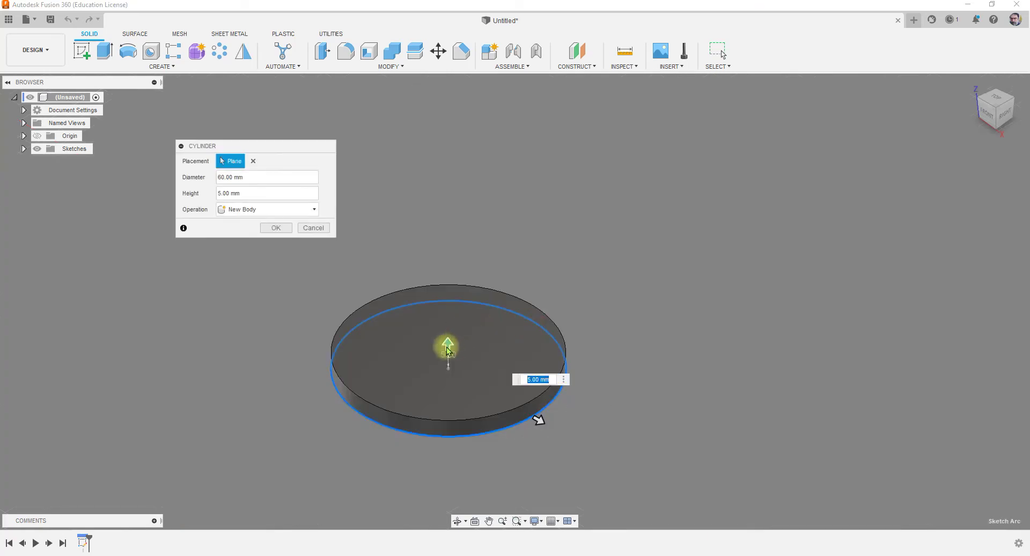
Try stretching the cylinder preview's height in stages up to about 65 mm
{"action": "left_click_drag", "start_coordinate": [451, 342], "coordinate": [457, 232]}
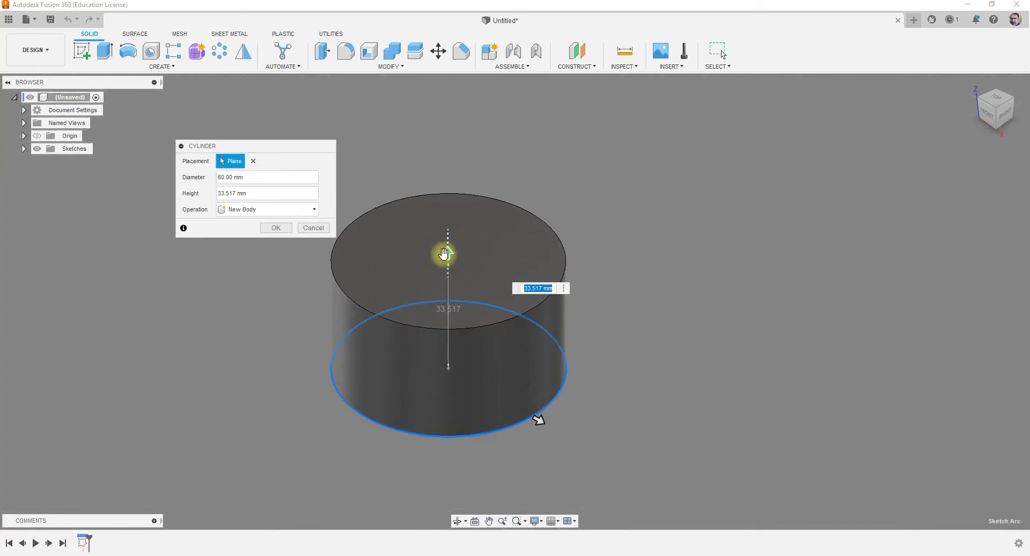
{"action": "left_click_drag", "start_coordinate": [449, 255], "coordinate": [462, 172]}
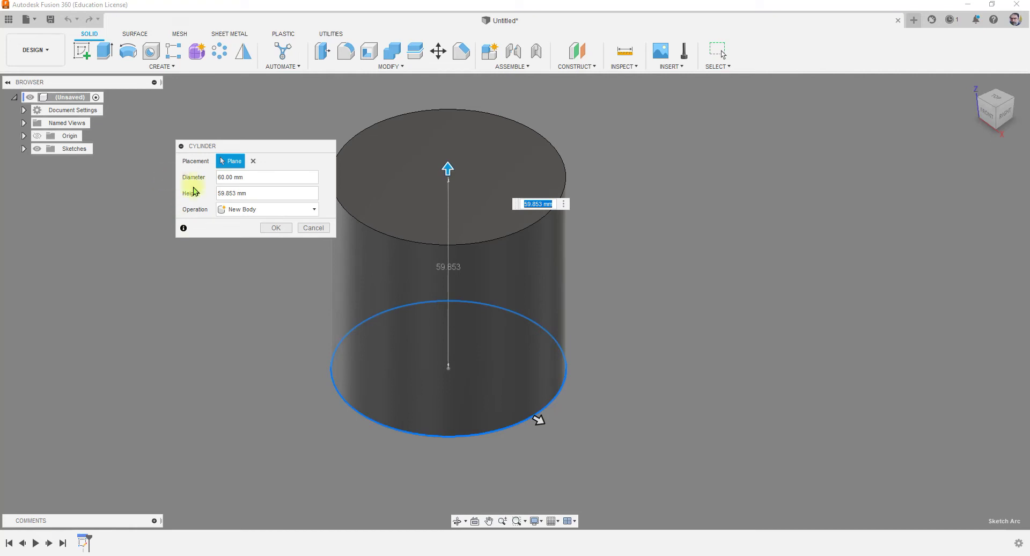
{"action": "left_click_drag", "start_coordinate": [449, 171], "coordinate": [478, 154]}
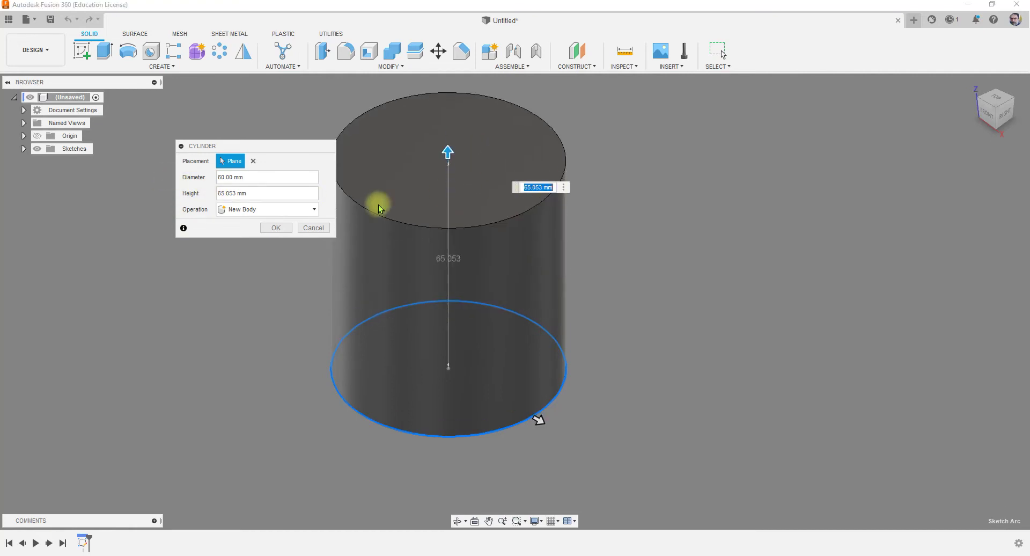
Set the cylinder's height to 80 mm and create it as a new body
{"action": "left_click", "coordinate": [254, 193]}
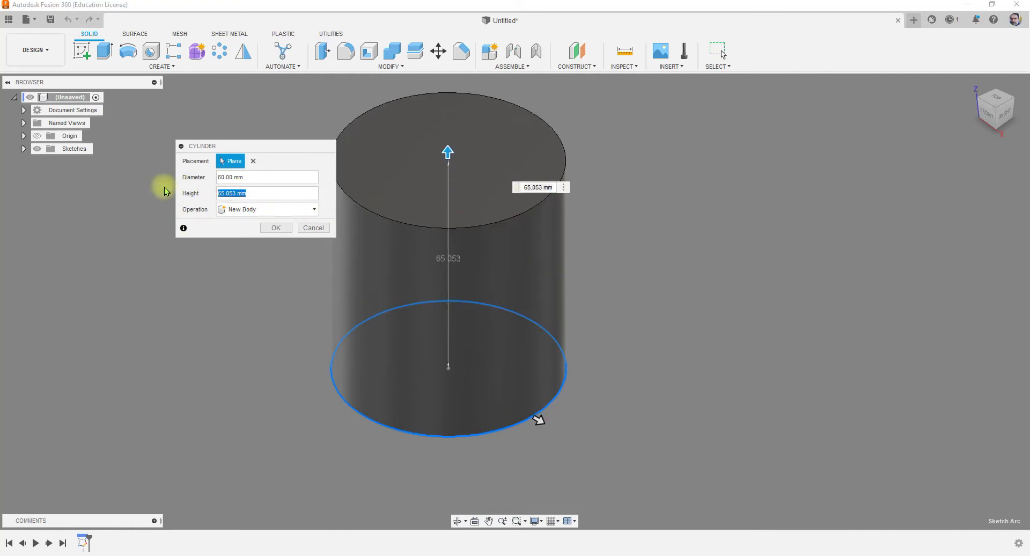
{"action": "type", "text": "80"}
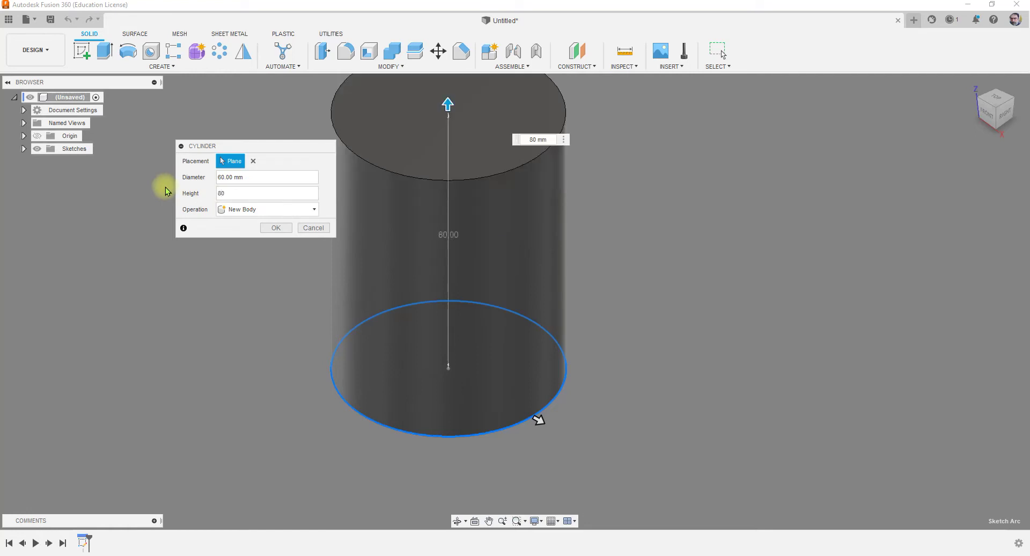
{"action": "left_click", "coordinate": [278, 228]}
Close the cylinder design without saving its changes
{"action": "scroll", "coordinate": [582, 328], "scroll_direction": "down", "scroll_amount": 3}
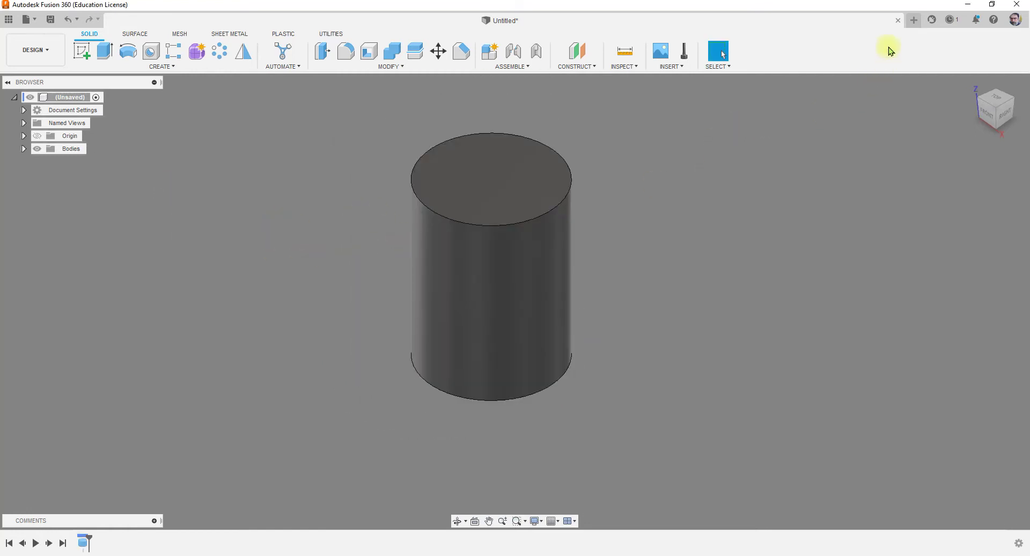
{"action": "left_click", "coordinate": [898, 22]}
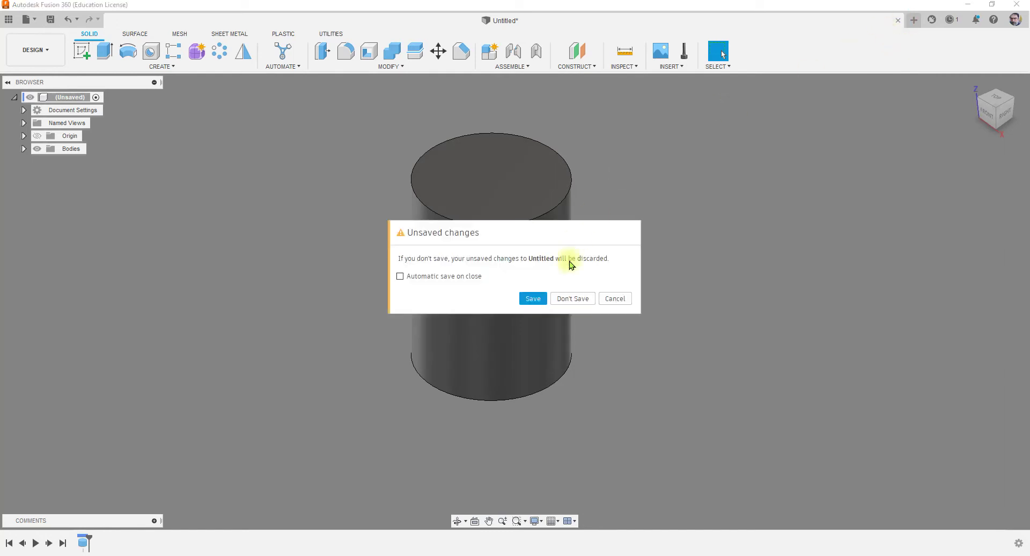
{"action": "left_click", "coordinate": [563, 293]}
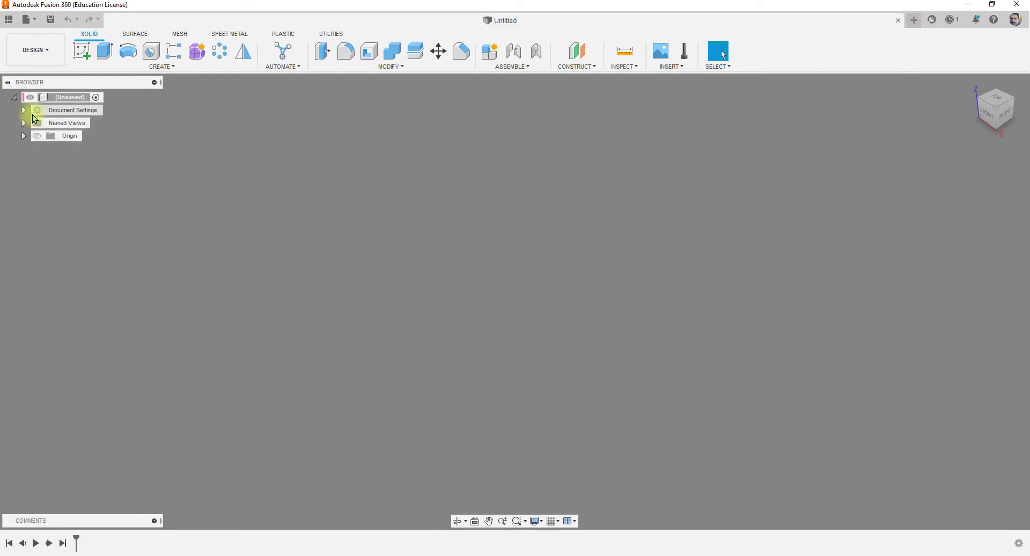
Create a Sphere on the XZ plane at the origin with a 50 mm diameter, as a new body
{"action": "left_click", "coordinate": [173, 66]}
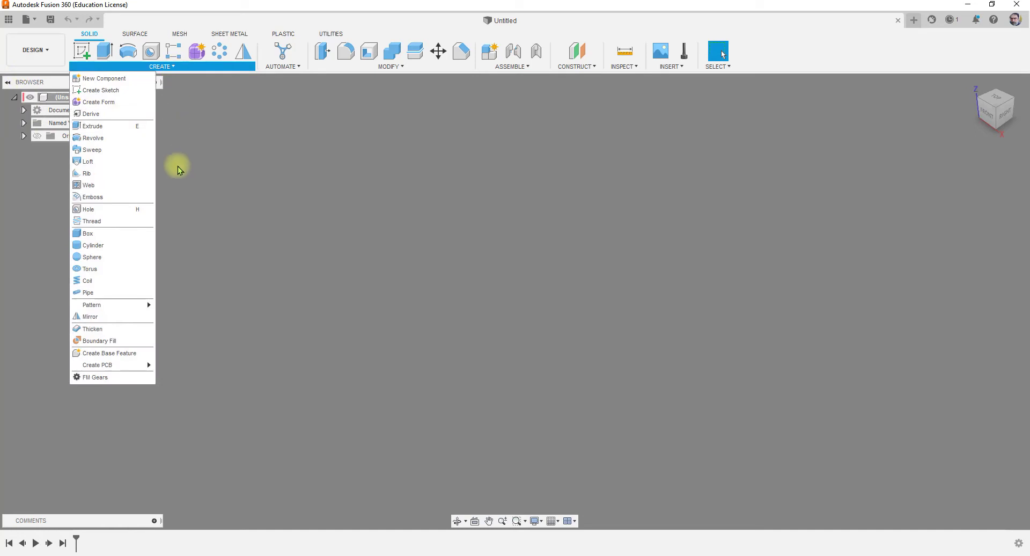
{"action": "left_click", "coordinate": [105, 257]}
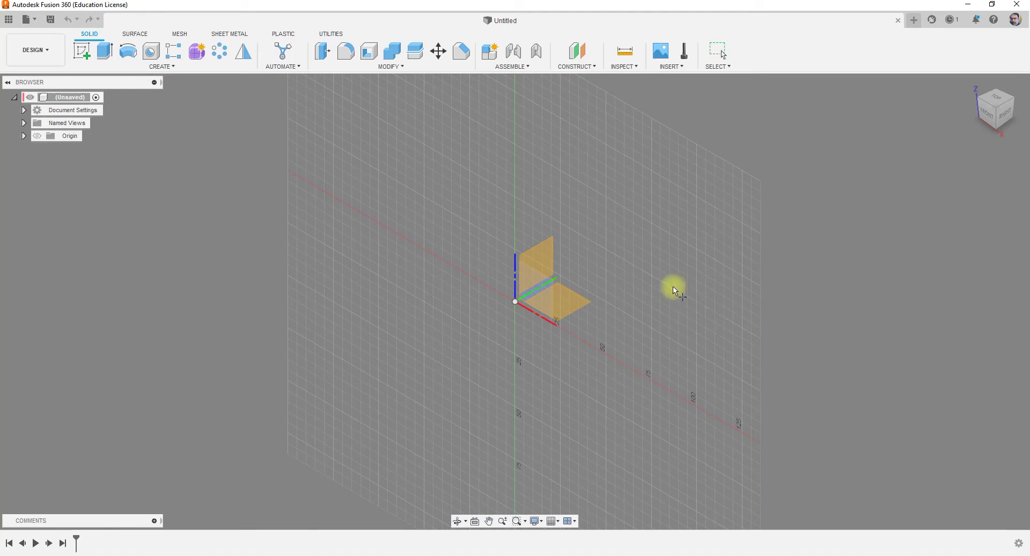
{"action": "left_click", "coordinate": [535, 297]}
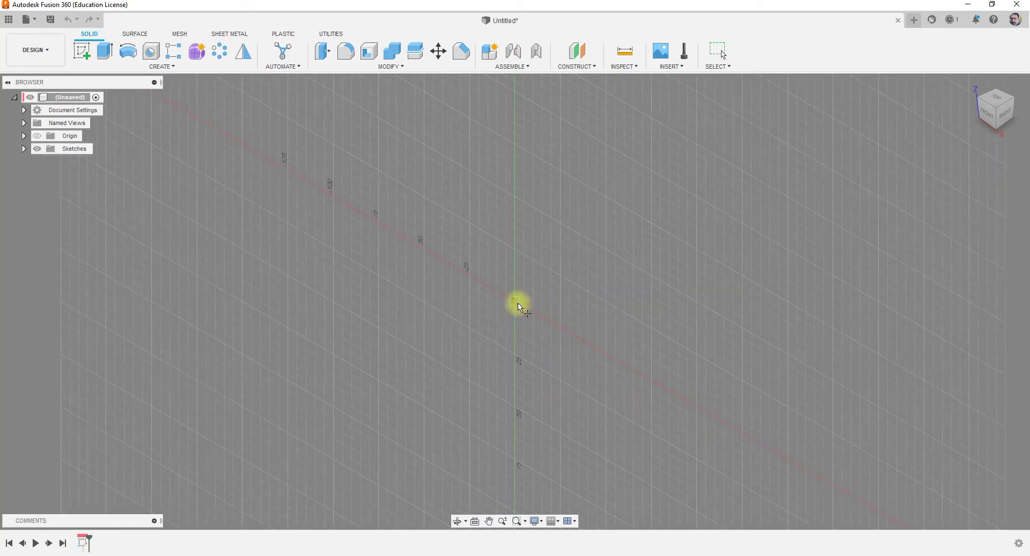
{"action": "left_click", "coordinate": [516, 302]}
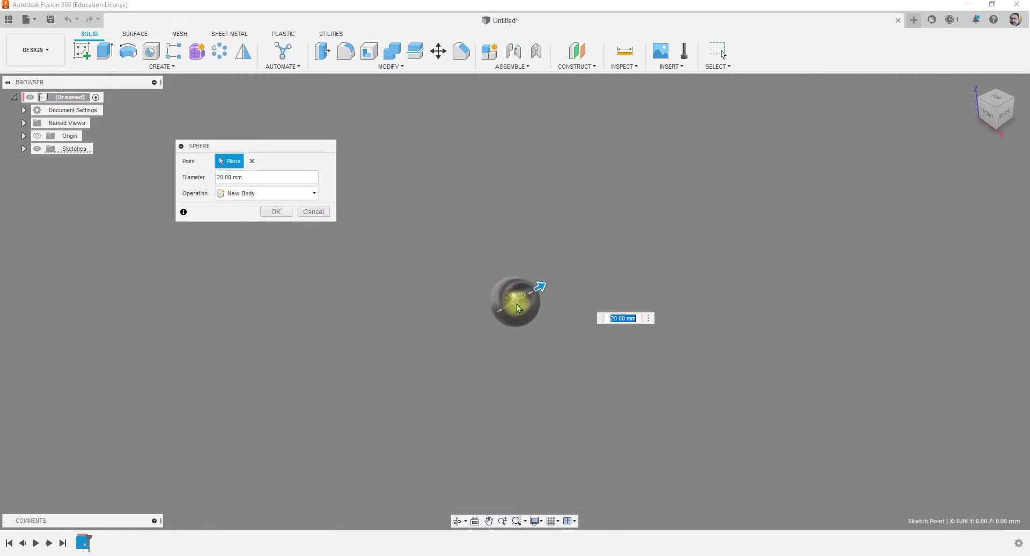
{"action": "left_click_drag", "start_coordinate": [541, 289], "coordinate": [712, 207]}
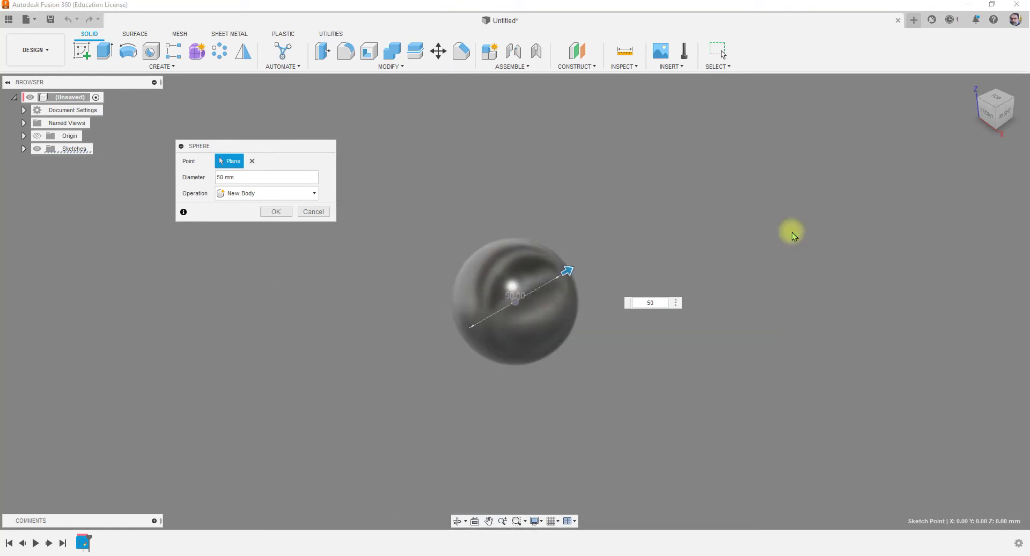
{"action": "left_click", "coordinate": [276, 211]}
Look over the finished sphere and close its design without saving
{"action": "scroll", "coordinate": [521, 302], "scroll_direction": "up", "scroll_amount": 5}
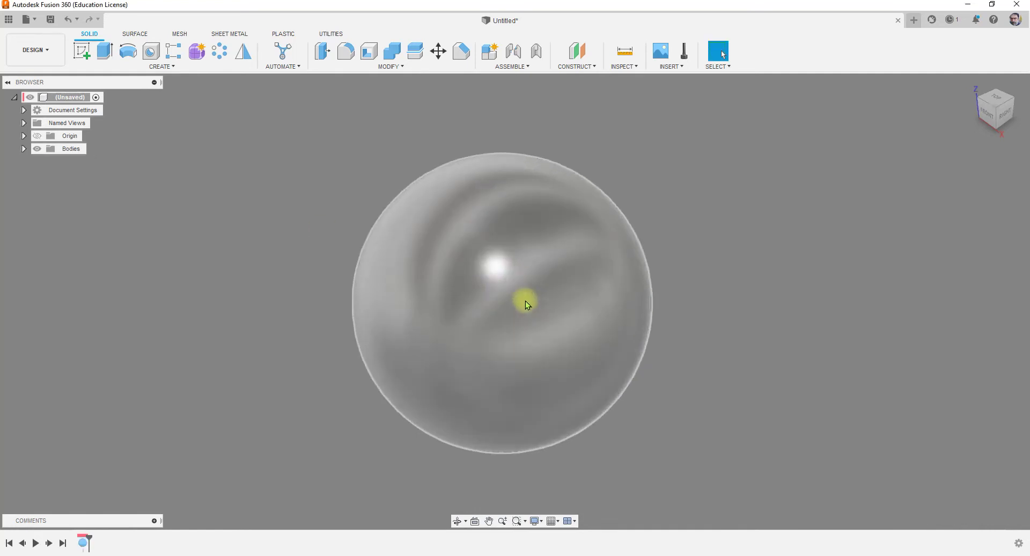
{"action": "mouse_move", "coordinate": [619, 328]}
{"action": "middle_mouse_down", "text": "shift"}
{"action": "mouse_move", "coordinate": [661, 333]}
{"action": "mouse_move", "coordinate": [593, 320]}
{"action": "mouse_move", "coordinate": [556, 260]}
{"action": "mouse_move", "coordinate": [649, 264]}
{"action": "mouse_move", "coordinate": [669, 312]}
{"action": "mouse_move", "coordinate": [584, 231]}
{"action": "middle_mouse_up", "text": "shift"}
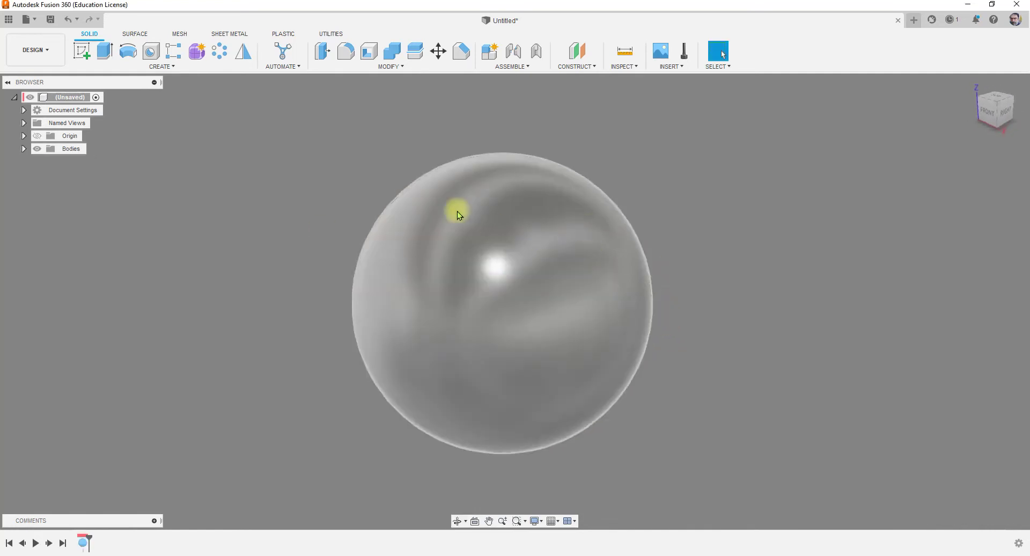
{"action": "left_click", "coordinate": [897, 20]}
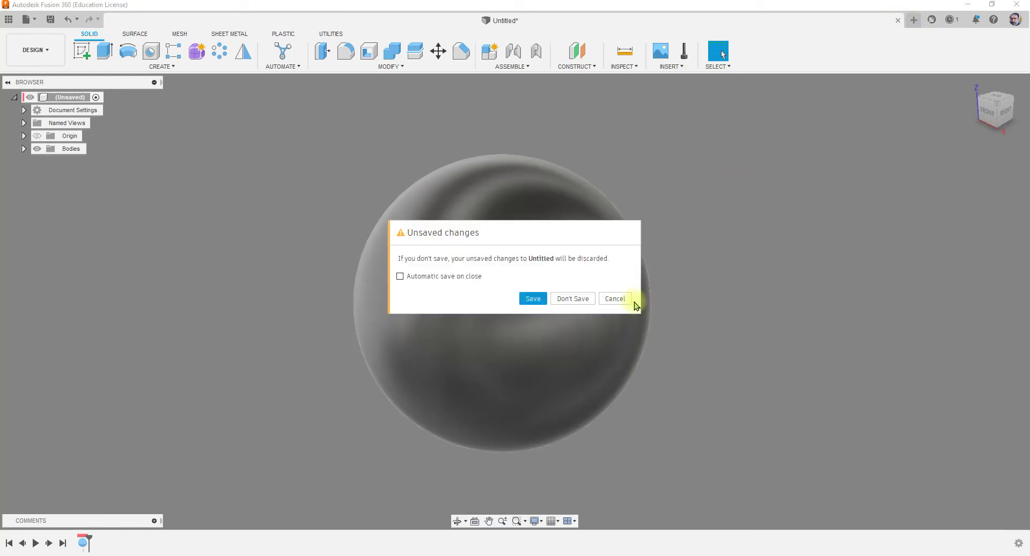
{"action": "left_click", "coordinate": [579, 300]}
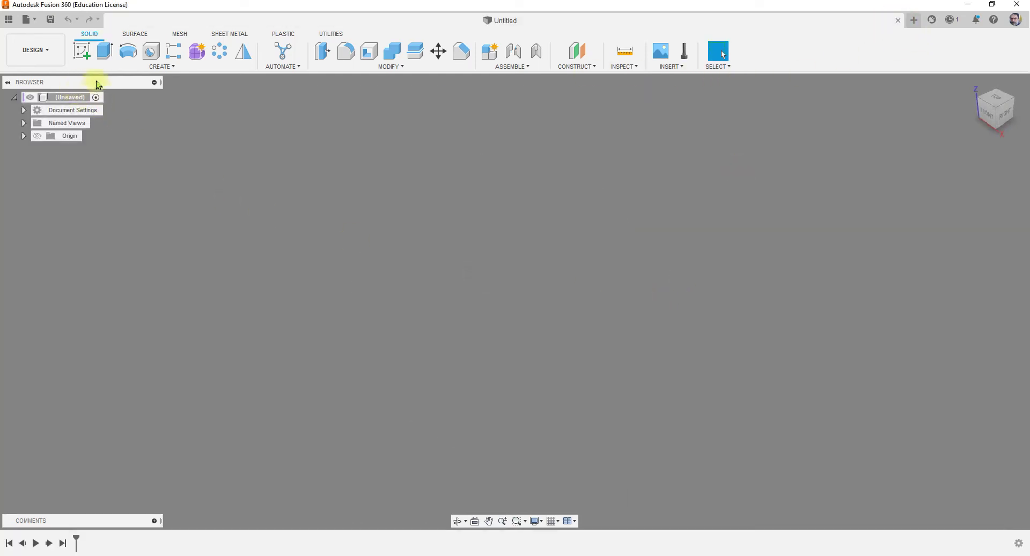
Start a Torus on the XY plane, centred on the origin, with an 80 mm inner diameter
{"action": "left_click", "coordinate": [167, 67]}
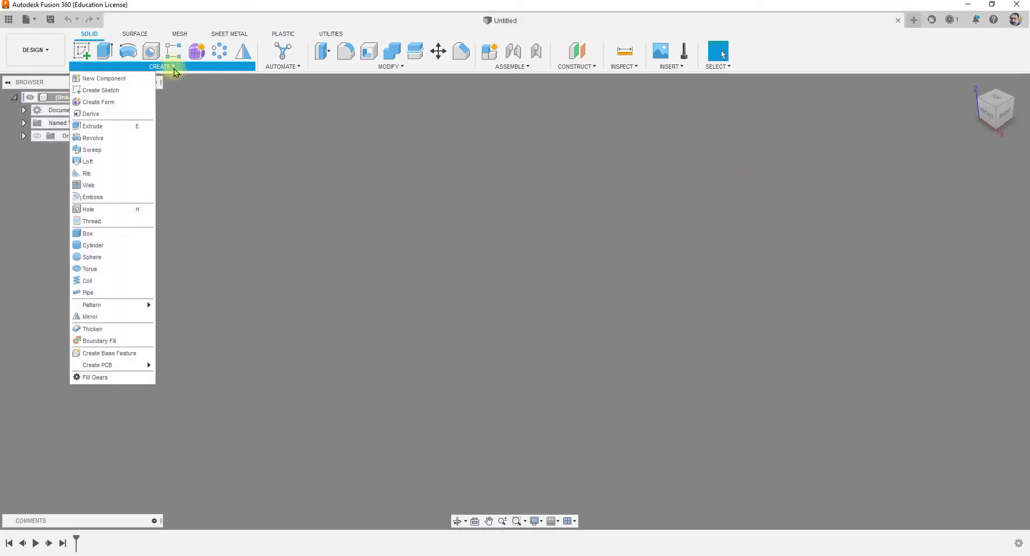
{"action": "left_click", "coordinate": [99, 269]}
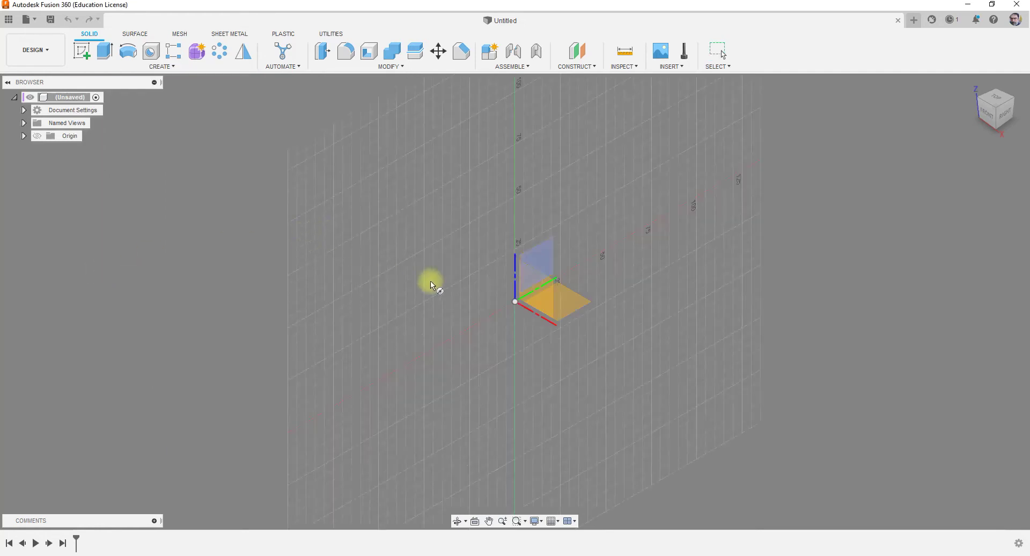
{"action": "left_click", "coordinate": [575, 304]}
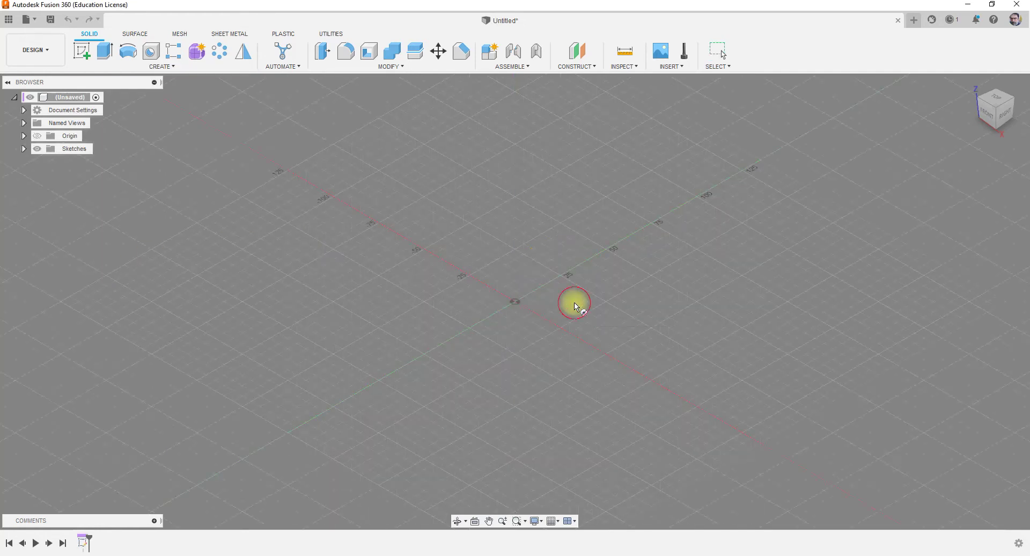
{"action": "left_click", "coordinate": [516, 300]}
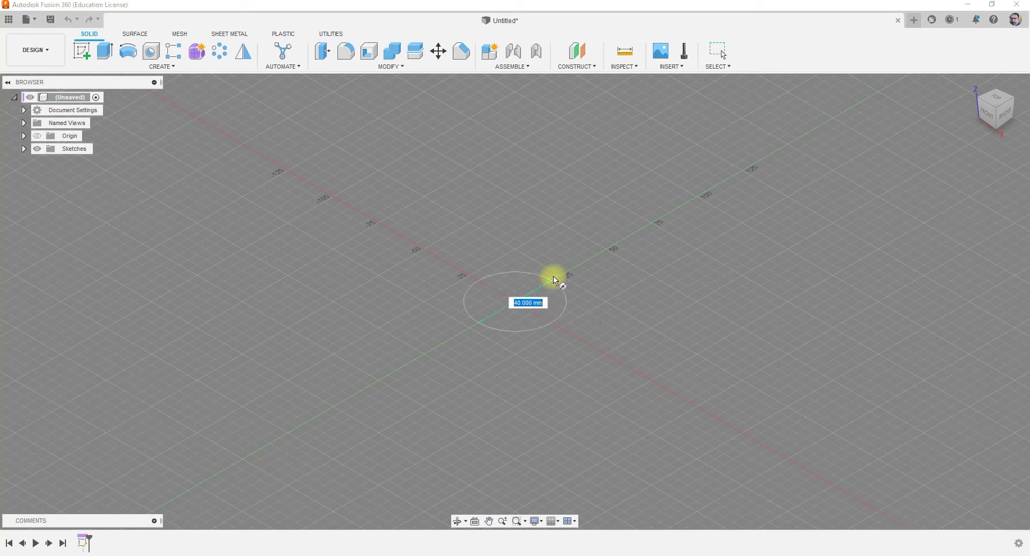
{"action": "left_click", "coordinate": [589, 262]}
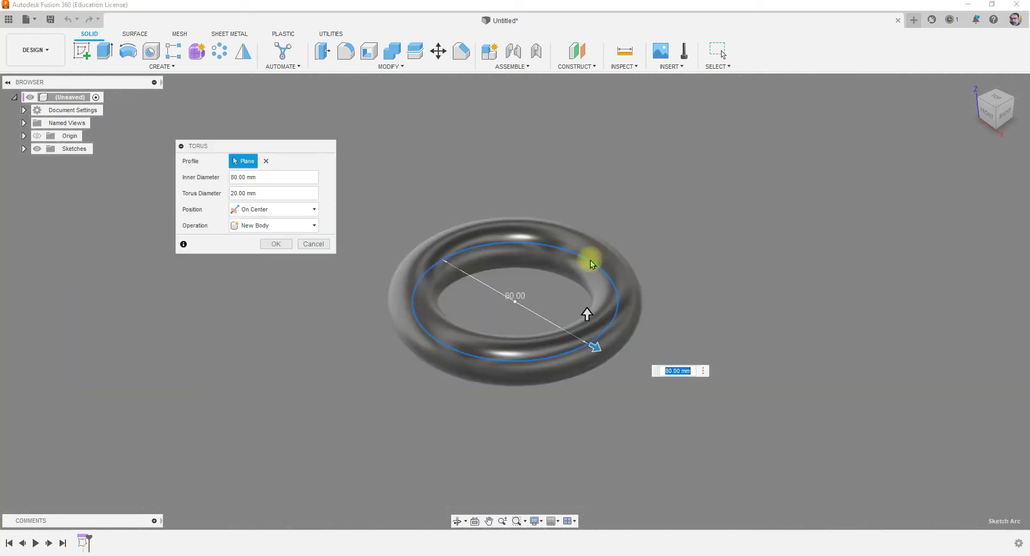
Enlarge the torus to about 48 mm torus diameter and 144 mm inner diameter, then create it as a new body
{"action": "left_click_drag", "start_coordinate": [585, 312], "coordinate": [585, 284]}
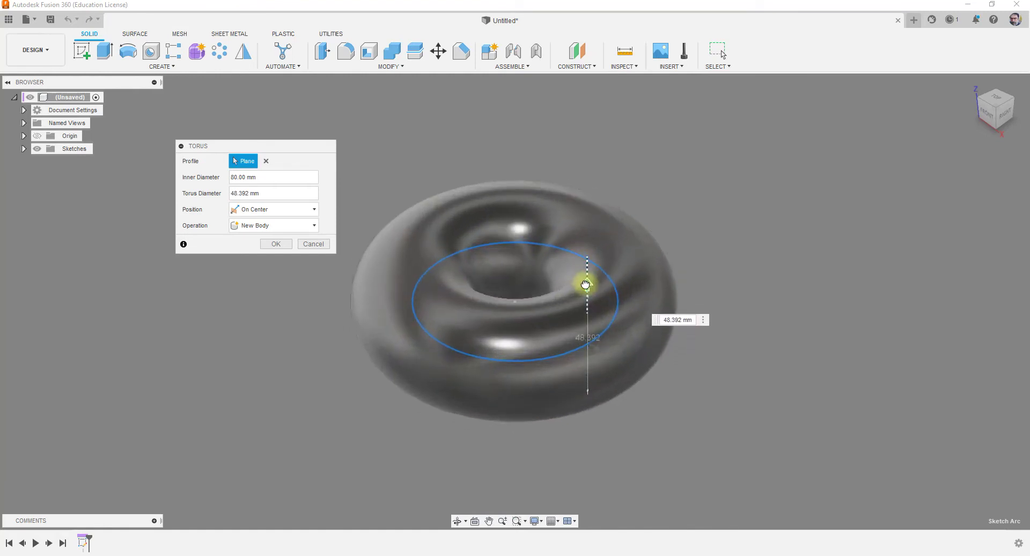
{"action": "left_click_drag", "start_coordinate": [595, 347], "coordinate": [661, 373]}
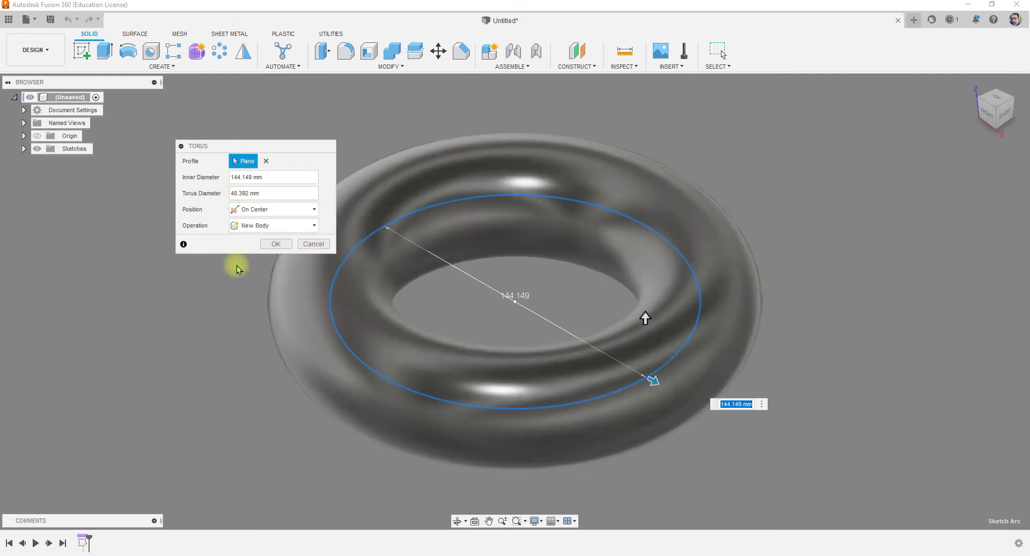
{"action": "left_click", "coordinate": [276, 244]}
Look over the finished torus from the other side and delete its body from the design
{"action": "middle_click_drag", "start_coordinate": [521, 382], "coordinate": [420, 347], "text": "shift"}
{"action": "scroll", "coordinate": [420, 347], "scroll_direction": "down", "scroll_amount": 3}
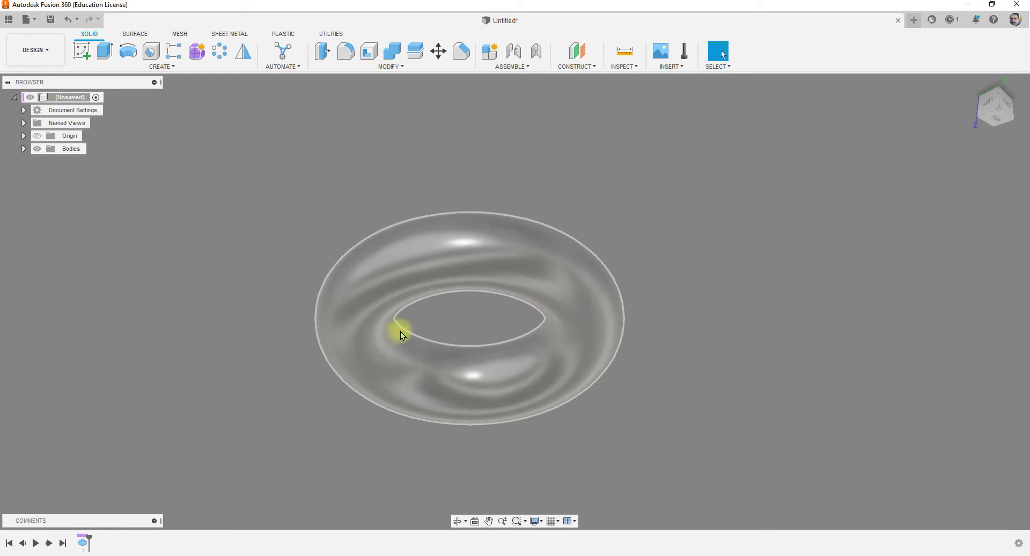
{"action": "scroll", "coordinate": [395, 333], "scroll_direction": "up", "scroll_amount": 2}
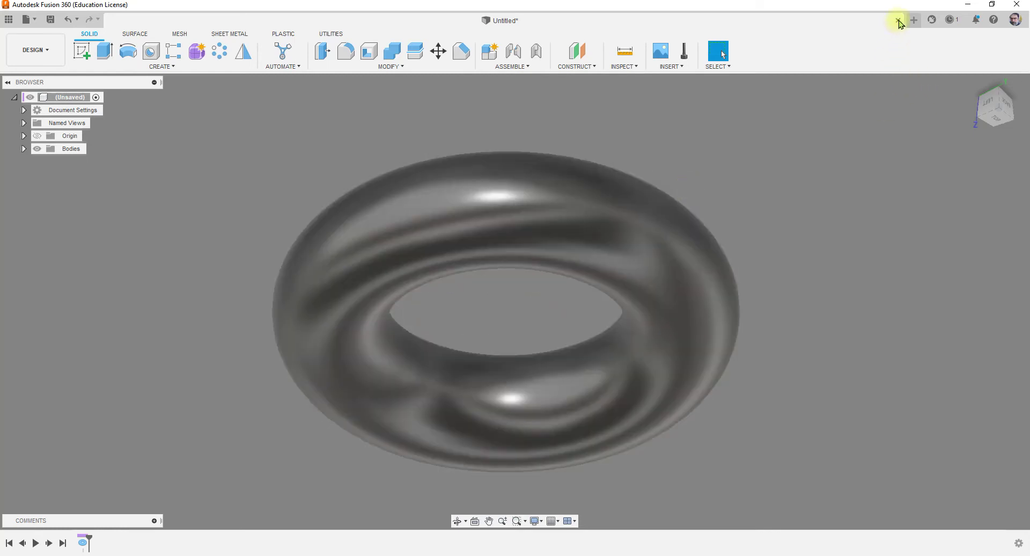
{"action": "scroll", "coordinate": [322, 147], "scroll_direction": "down", "scroll_amount": 1}
{"action": "left_click_drag", "start_coordinate": [238, 128], "coordinate": [716, 420]}
{"action": "key", "text": "Delete"}
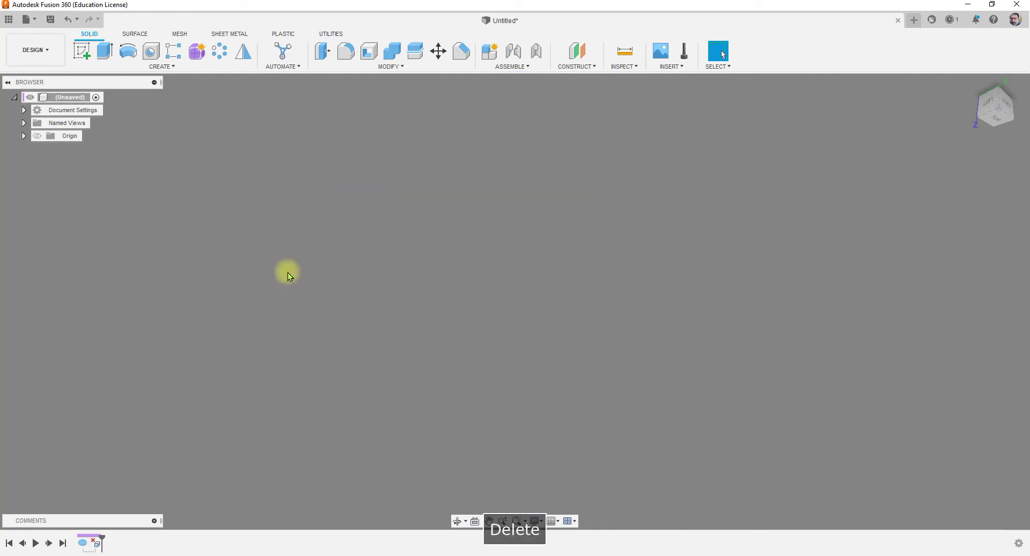
Start a Coil on the XZ plane with a 60 mm diameter base circle centred on the origin
{"action": "left_click", "coordinate": [174, 68]}
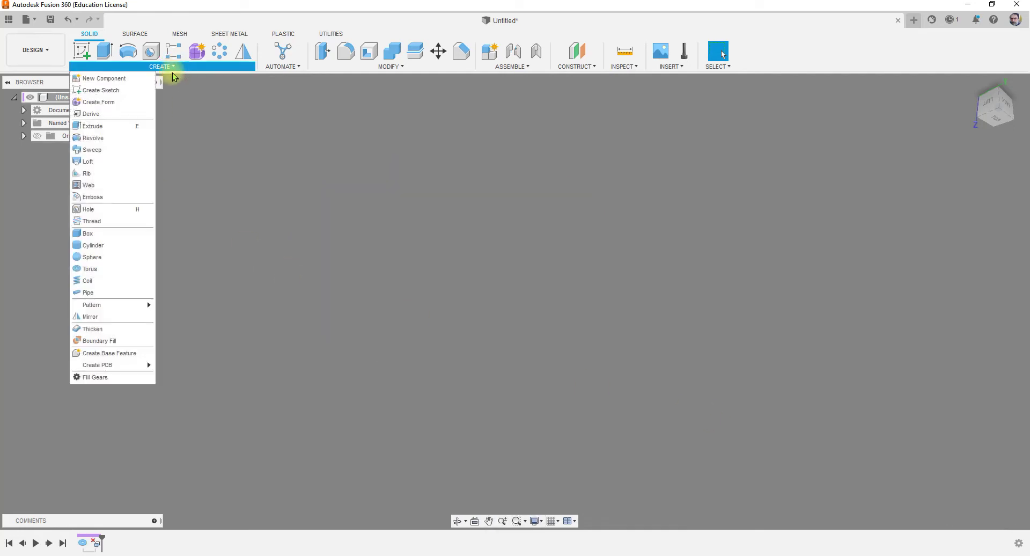
{"action": "left_click", "coordinate": [114, 286]}
{"action": "left_click", "coordinate": [469, 300]}
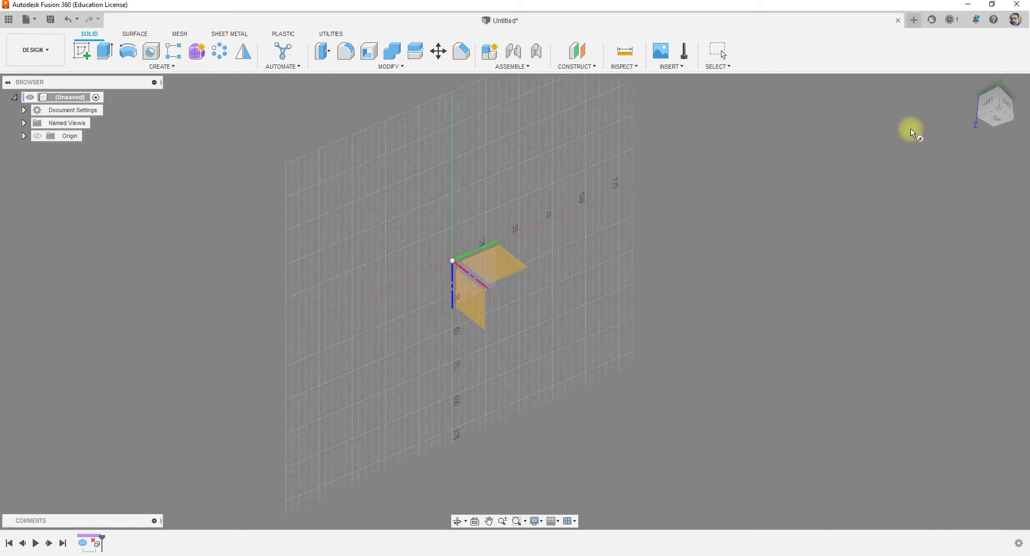
{"action": "left_click", "coordinate": [469, 305]}
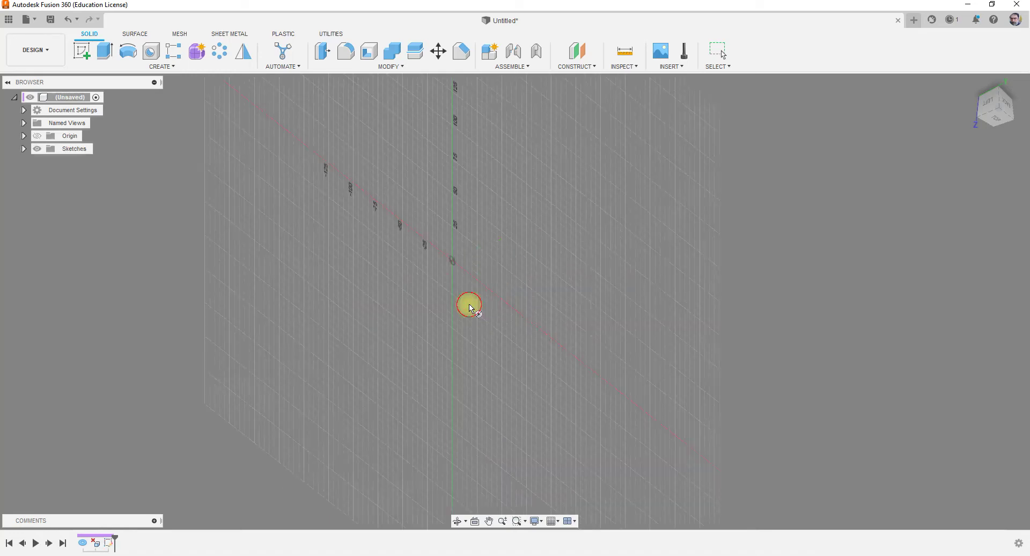
{"action": "left_click", "coordinate": [454, 262]}
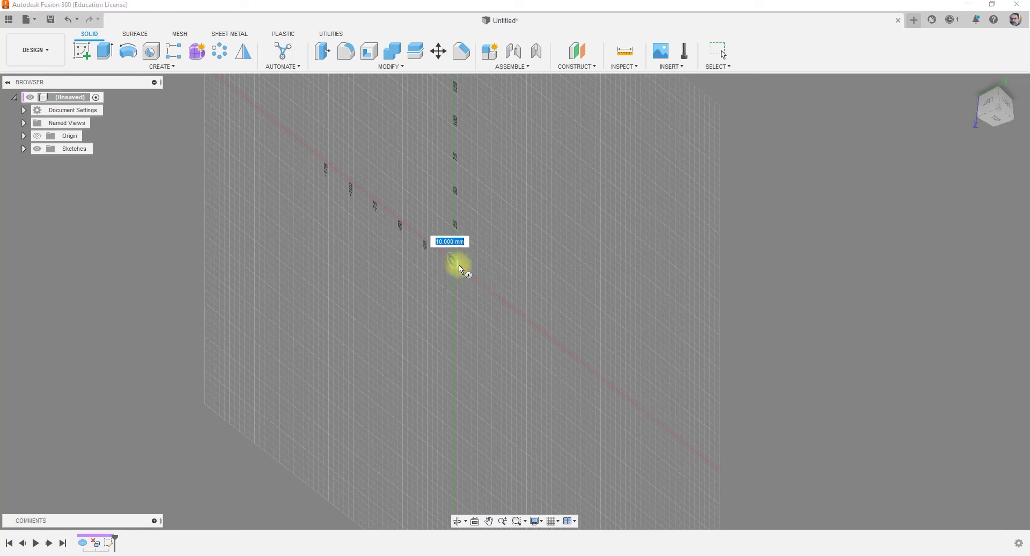
{"action": "left_click", "coordinate": [483, 286]}
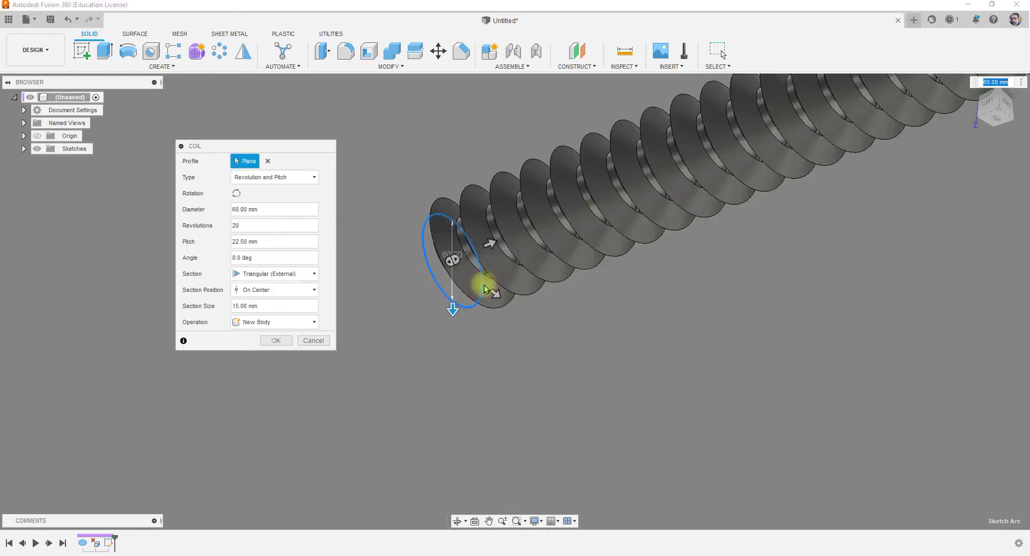
{"action": "scroll", "coordinate": [464, 301], "scroll_direction": "down", "scroll_amount": 3}
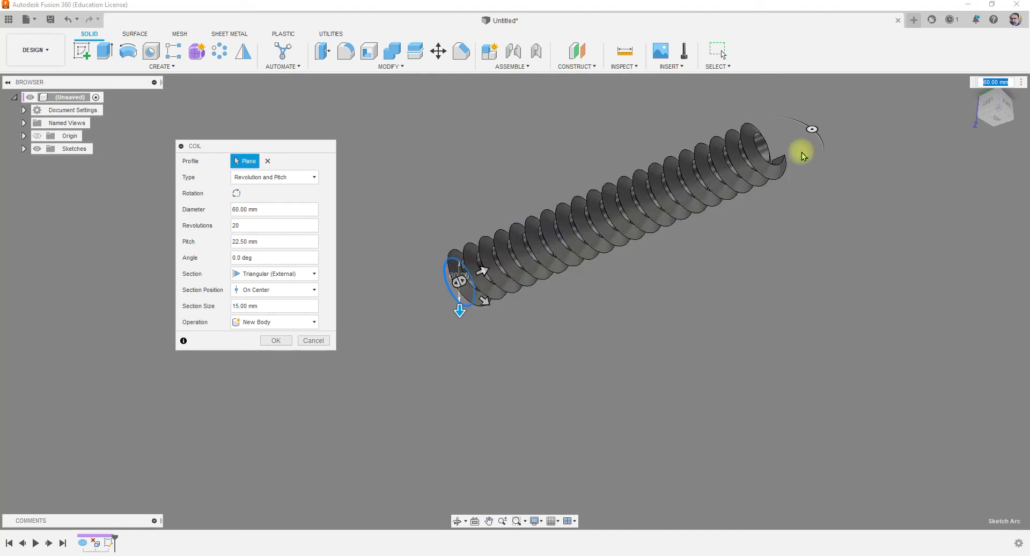
{"action": "left_click_drag", "start_coordinate": [215, 148], "coordinate": [222, 215]}
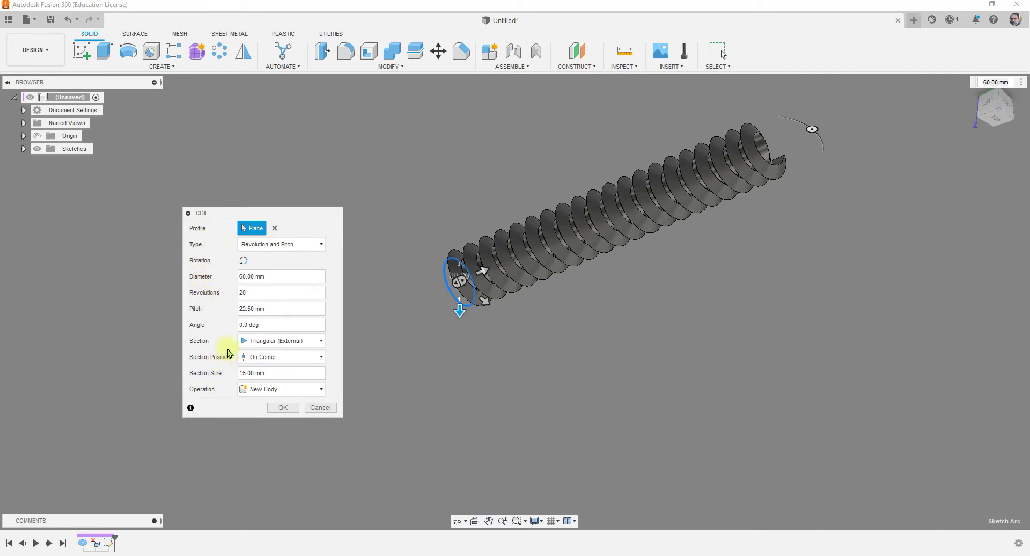
Set the coil's section to Circular
{"action": "scroll", "coordinate": [466, 278], "scroll_direction": "up", "scroll_amount": 5}
{"action": "middle_click_drag", "start_coordinate": [469, 280], "coordinate": [484, 314], "text": "shift"}
{"action": "left_click", "coordinate": [272, 341]}
{"action": "left_click", "coordinate": [264, 352]}
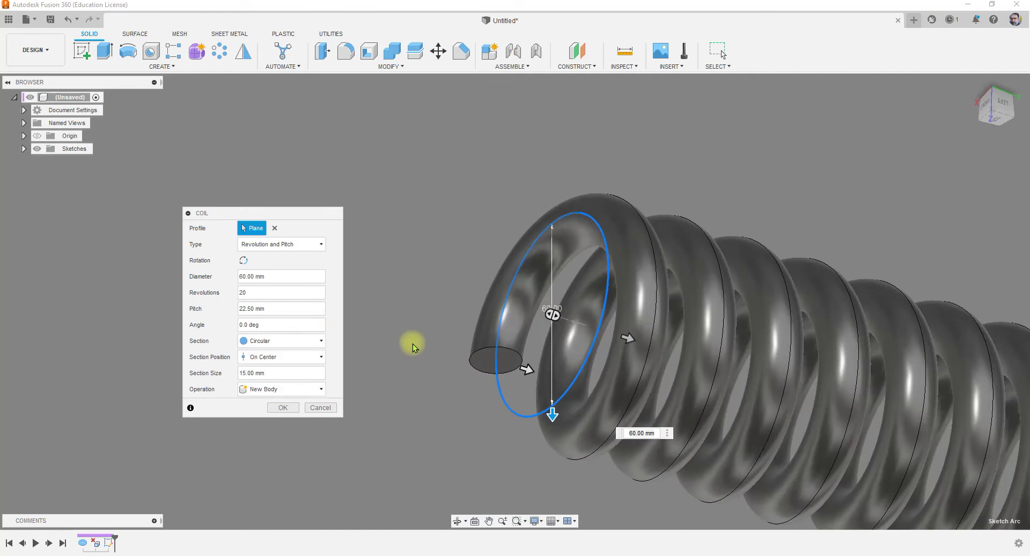
Adjust the coil to about 28.8 mm pitch, 53.8 mm diameter and 16 mm section size
{"action": "scroll", "coordinate": [354, 328], "scroll_direction": "down", "scroll_amount": 5}
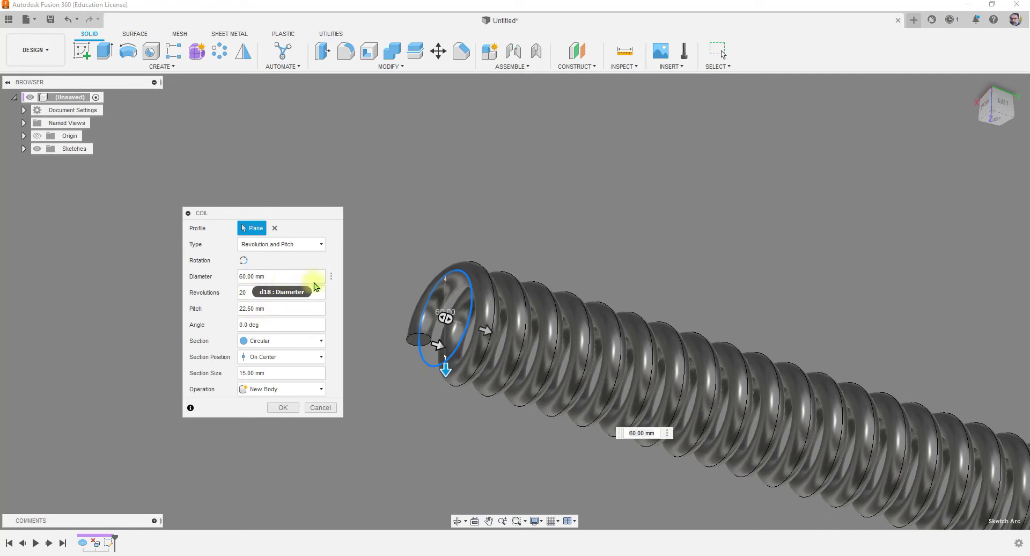
{"action": "scroll", "coordinate": [440, 300], "scroll_direction": "up", "scroll_amount": 3}
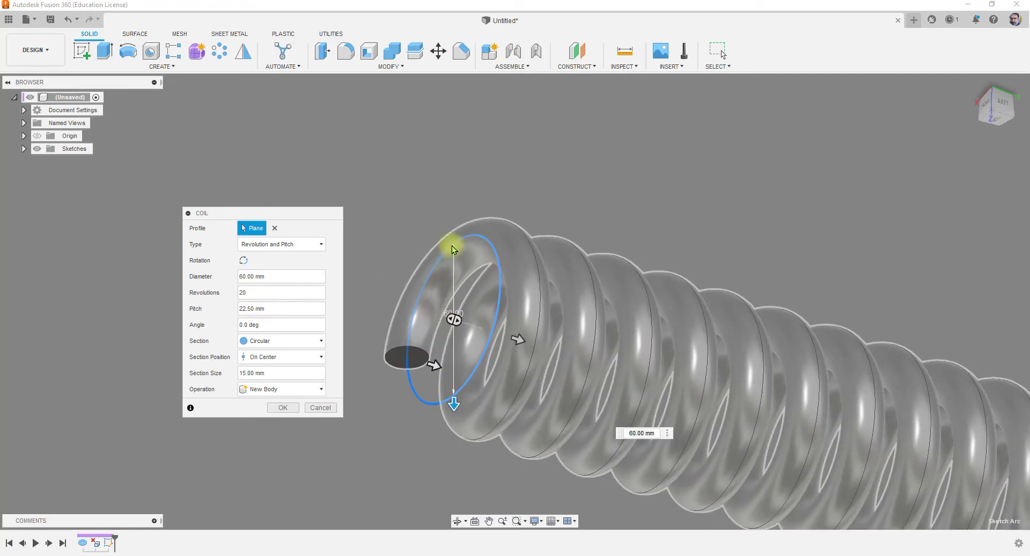
{"action": "mouse_move", "coordinate": [519, 341]}
{"action": "left_mouse_down"}
{"action": "mouse_move", "coordinate": [572, 354]}
{"action": "mouse_move", "coordinate": [534, 343]}
{"action": "left_mouse_up"}
{"action": "left_click_drag", "start_coordinate": [454, 403], "coordinate": [452, 354]}
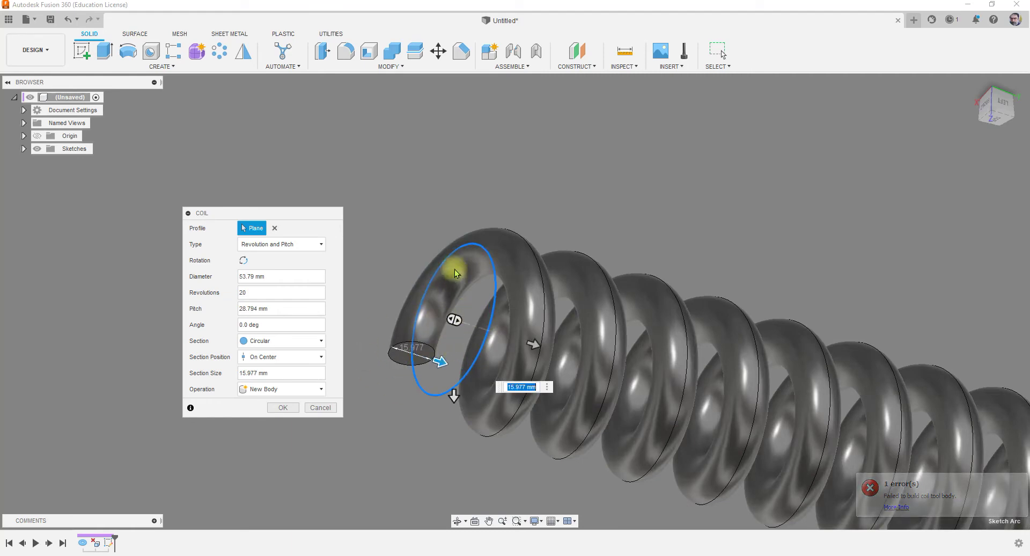
Set the coil to 20 revolutions, 60 mm diameter, 30 mm pitch and 8 mm section size
{"action": "scroll", "coordinate": [403, 279], "scroll_direction": "down", "scroll_amount": 5}
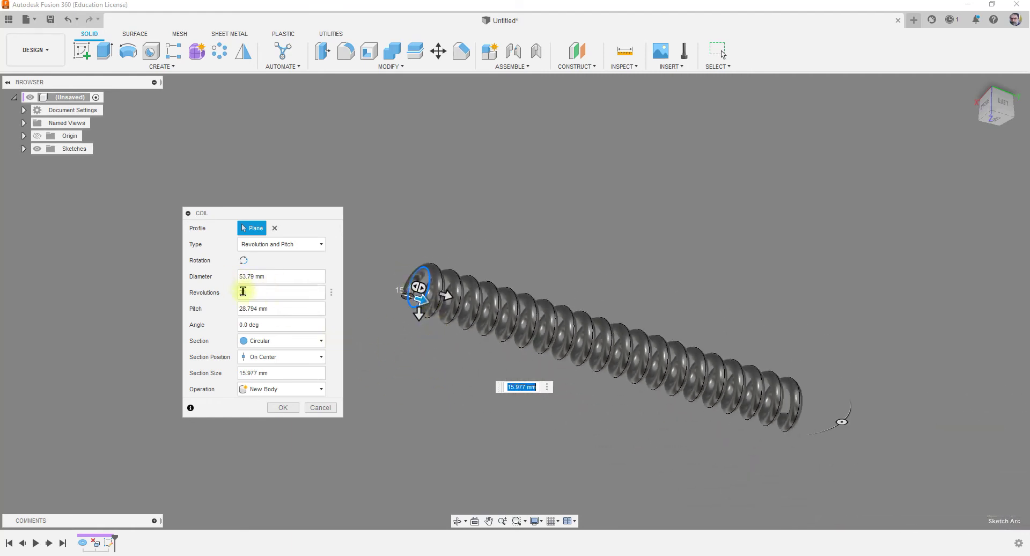
{"action": "type", "text": "20"}
{"action": "left_click", "coordinate": [270, 276]}
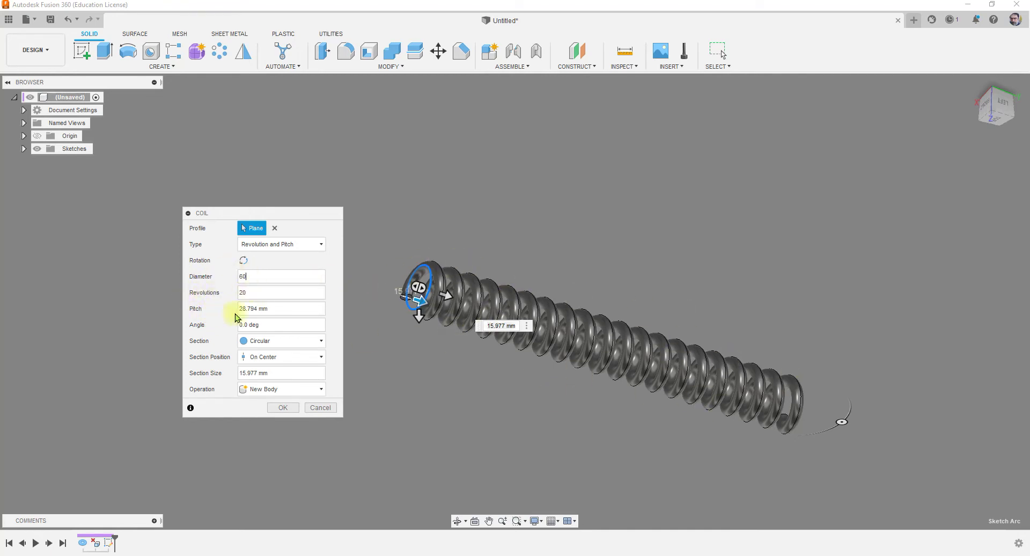
{"action": "left_click", "coordinate": [287, 308]}
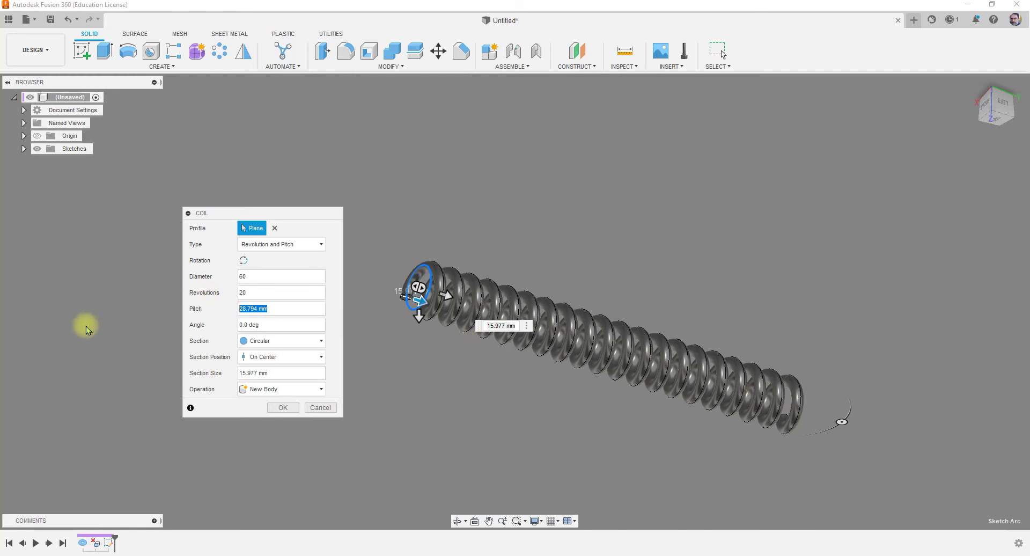
{"action": "type", "text": "30"}
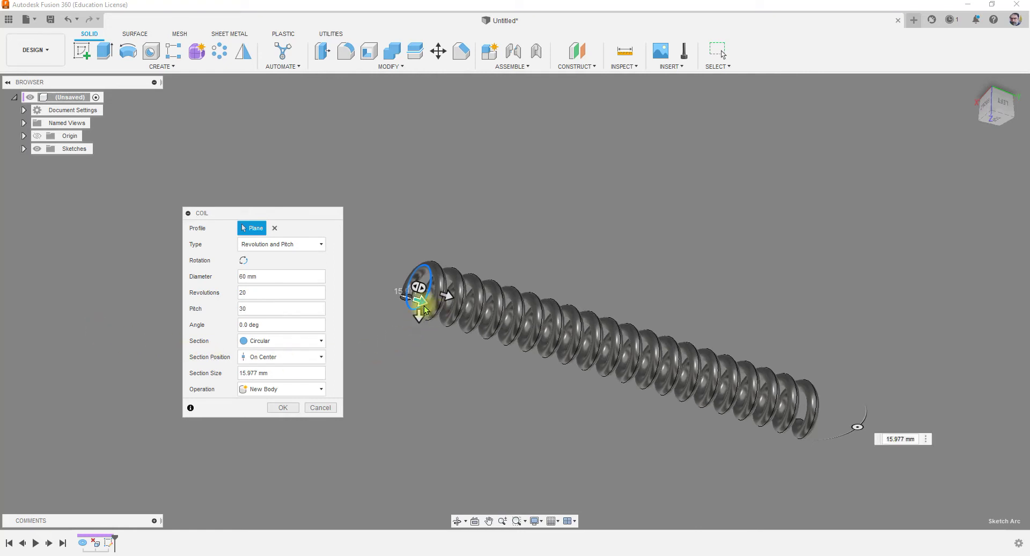
{"action": "scroll", "coordinate": [412, 294], "scroll_direction": "up", "scroll_amount": 5}
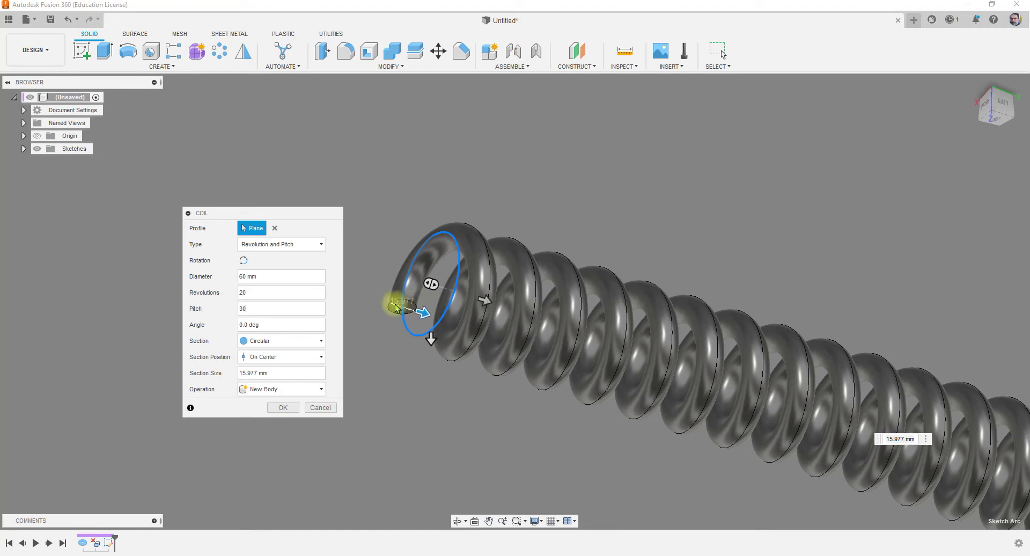
{"action": "scroll", "coordinate": [402, 307], "scroll_direction": "up", "scroll_amount": 6}
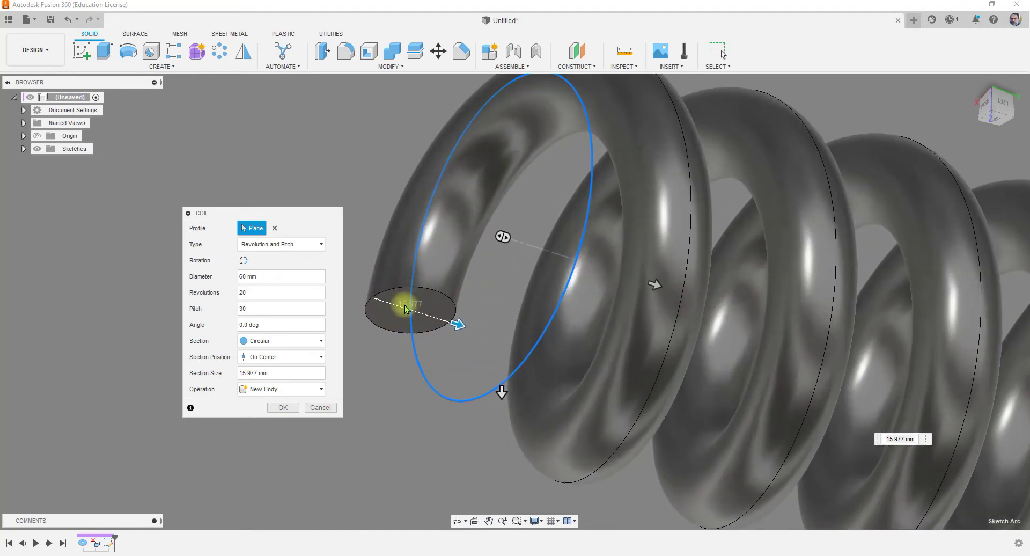
{"action": "left_click", "coordinate": [286, 370]}
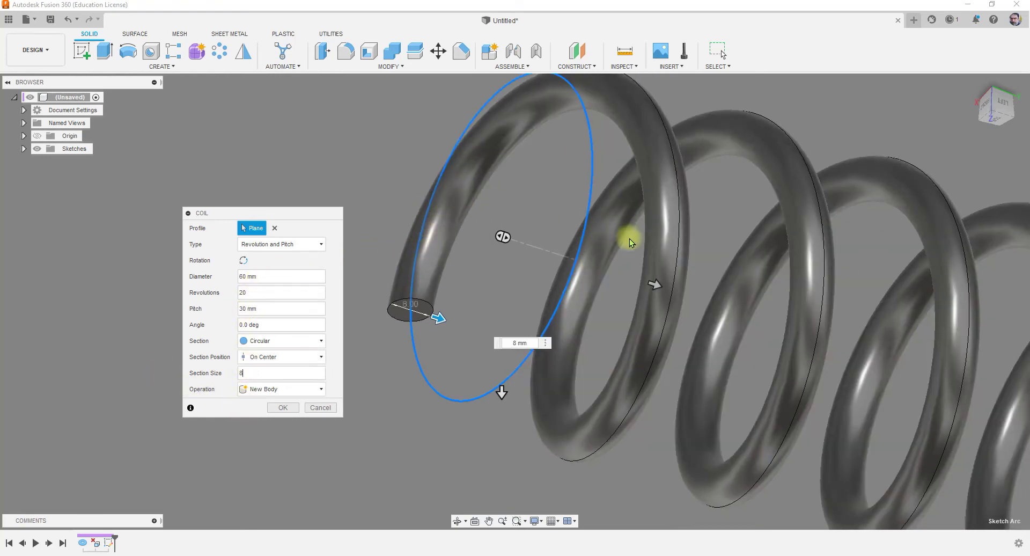
Reduce the coil's diameter to about 45.2 mm and its pitch to about 12.4 mm
{"action": "scroll", "coordinate": [494, 316], "scroll_direction": "down", "scroll_amount": 5}
{"action": "middle_click_drag", "start_coordinate": [514, 357], "coordinate": [589, 239], "text": "shift"}
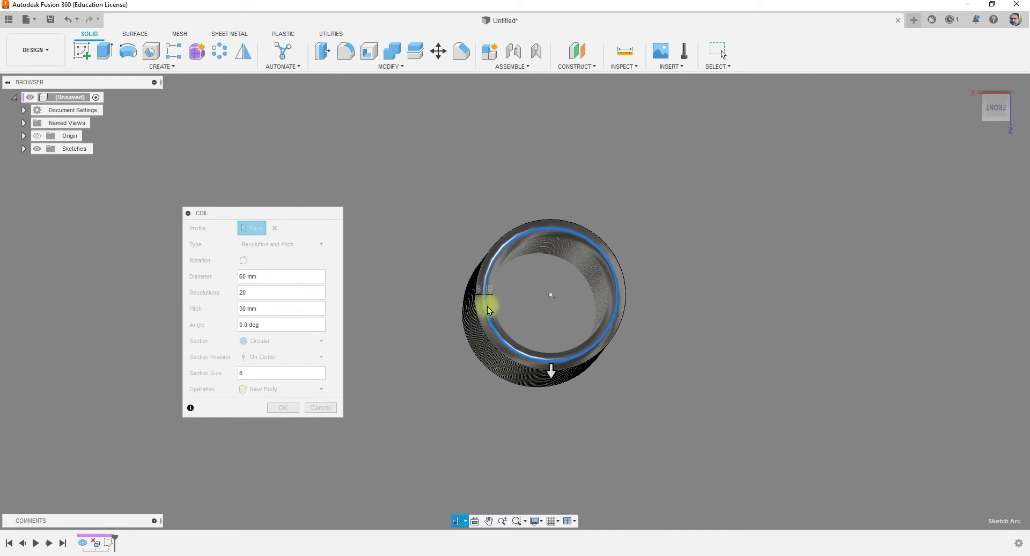
{"action": "left_click_drag", "start_coordinate": [548, 371], "coordinate": [551, 350]}
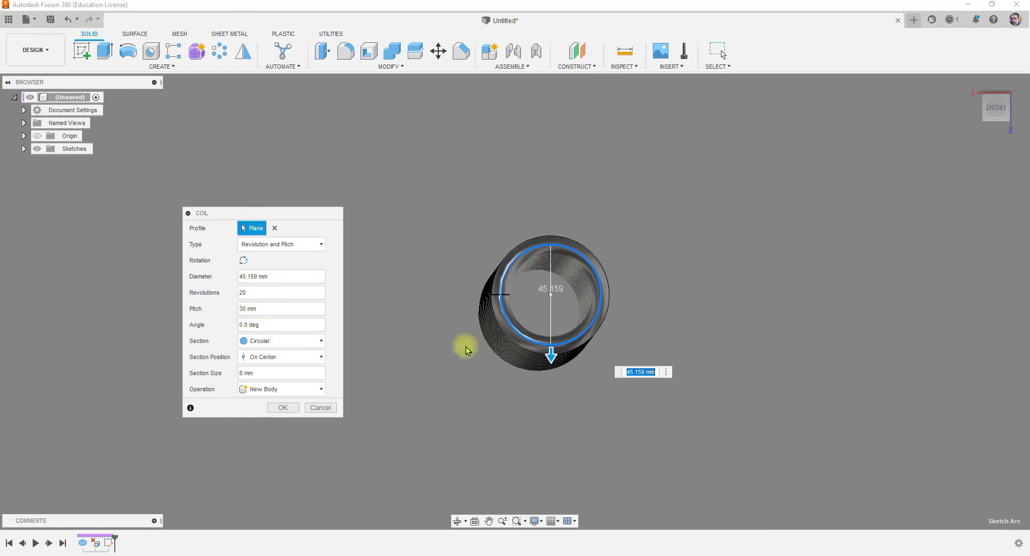
{"action": "middle_click_drag", "start_coordinate": [606, 416], "coordinate": [413, 444], "text": "shift"}
{"action": "scroll", "coordinate": [320, 419], "scroll_direction": "up", "scroll_amount": 5}
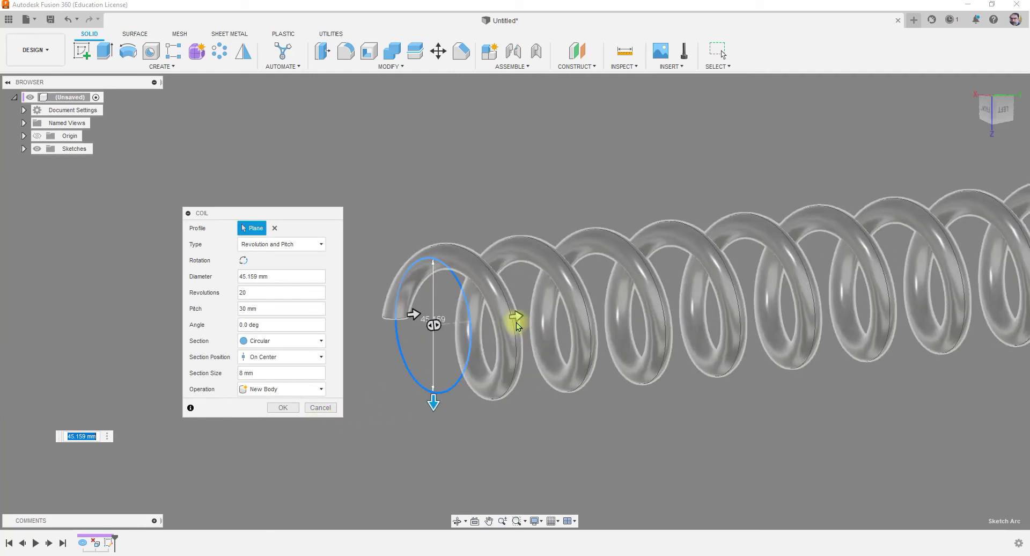
{"action": "left_click_drag", "start_coordinate": [515, 320], "coordinate": [470, 320]}
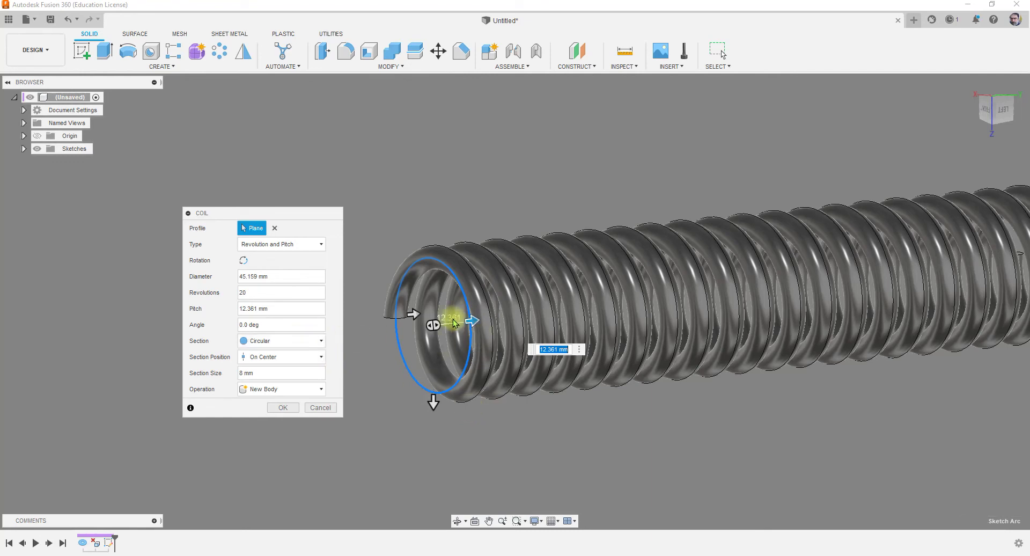
Switch the coil type to Revolution and Height and reduce the diameter to about 39.3 mm and section size to about 6.5 mm
{"action": "scroll", "coordinate": [419, 318], "scroll_direction": "down", "scroll_amount": 2}
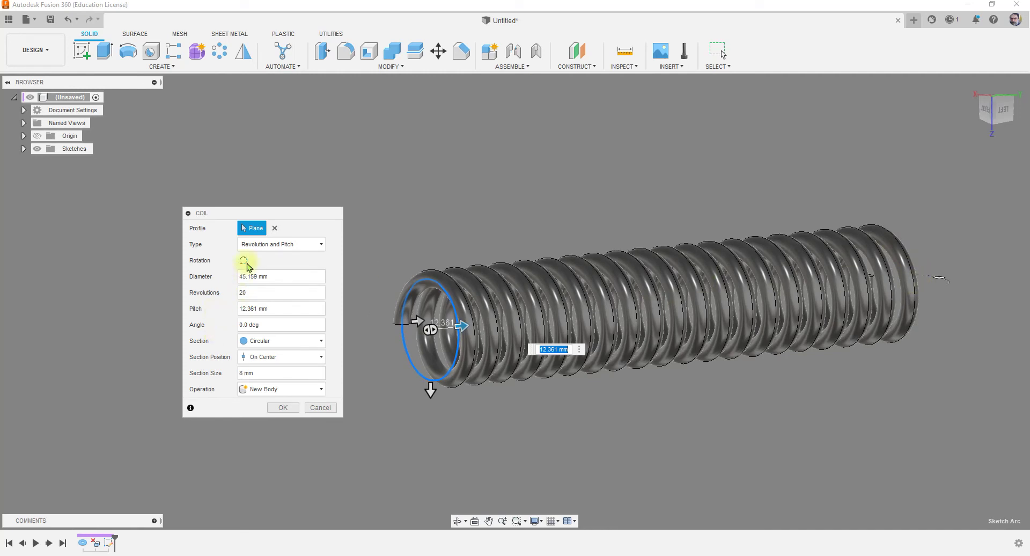
{"action": "left_click", "coordinate": [292, 246]}
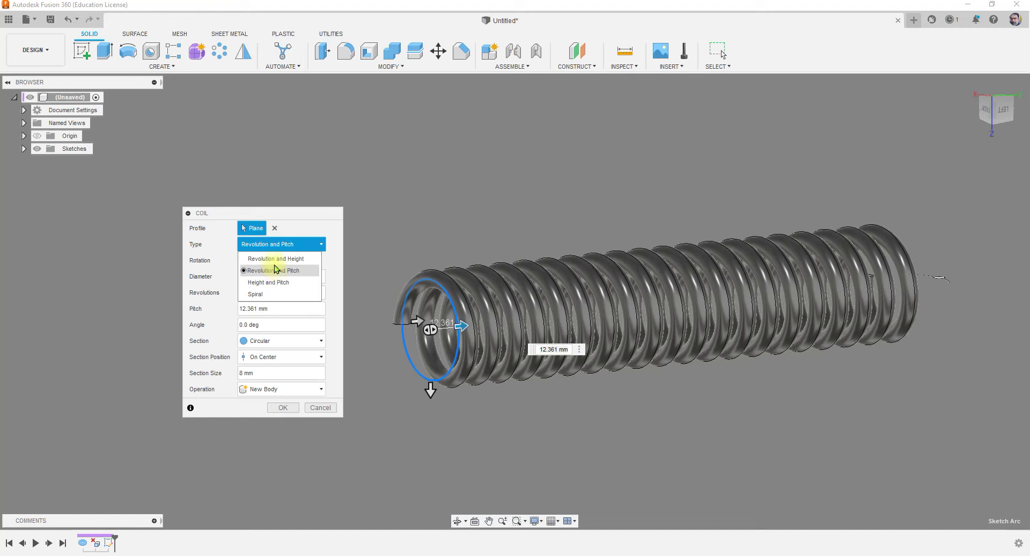
{"action": "left_click", "coordinate": [276, 259]}
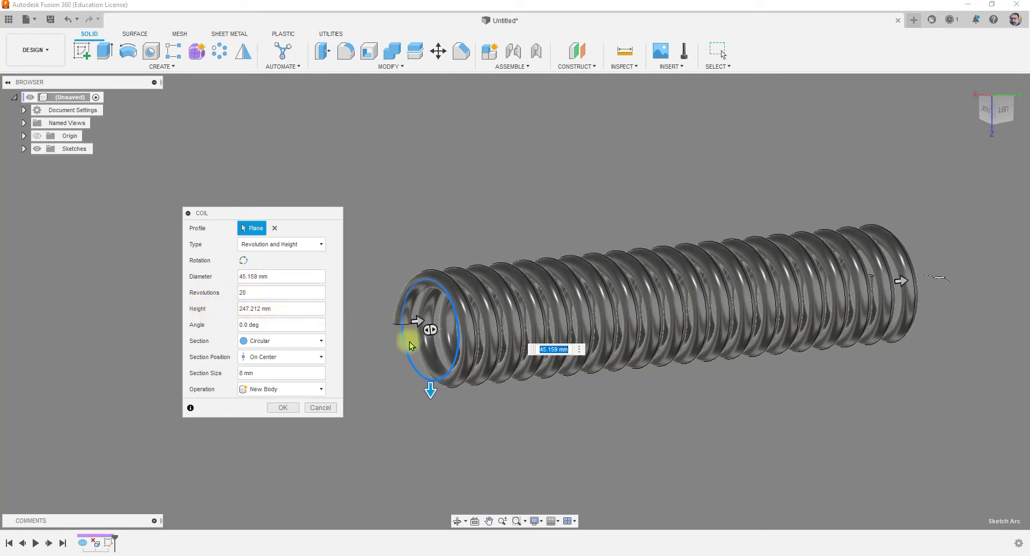
{"action": "mouse_move", "coordinate": [430, 387]}
{"action": "left_mouse_down"}
{"action": "mouse_move", "coordinate": [433, 404]}
{"action": "mouse_move", "coordinate": [430, 375]}
{"action": "mouse_move", "coordinate": [431, 386]}
{"action": "left_mouse_up"}
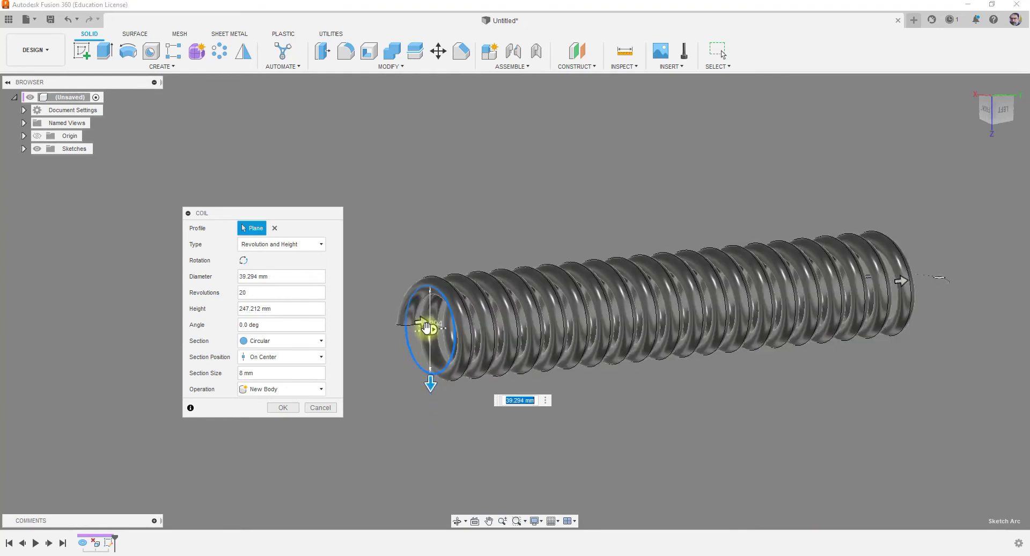
{"action": "mouse_move", "coordinate": [423, 322]}
{"action": "left_mouse_down"}
{"action": "mouse_move", "coordinate": [404, 324]}
{"action": "mouse_move", "coordinate": [419, 323]}
{"action": "mouse_move", "coordinate": [416, 331]}
{"action": "left_mouse_up"}
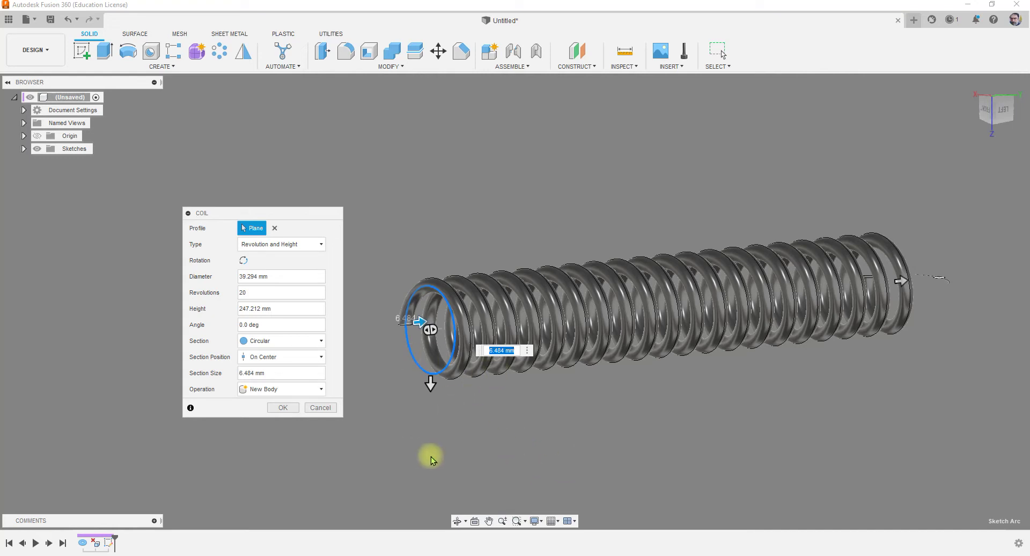
Switch the coil type back to Revolution and Pitch, and flip the rotation direction and back again
{"action": "left_click", "coordinate": [282, 243]}
{"action": "left_click", "coordinate": [270, 262]}
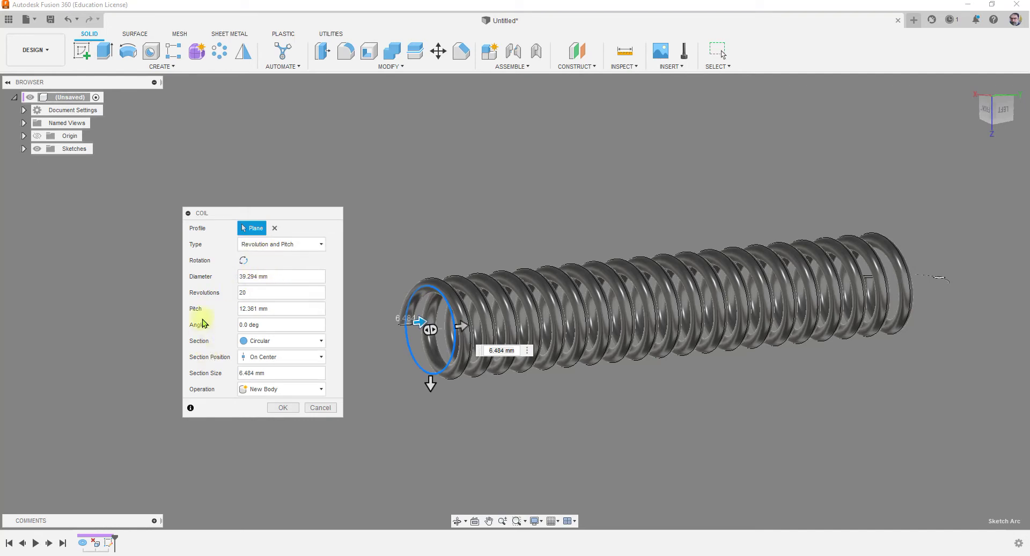
{"action": "left_click", "coordinate": [243, 261]}
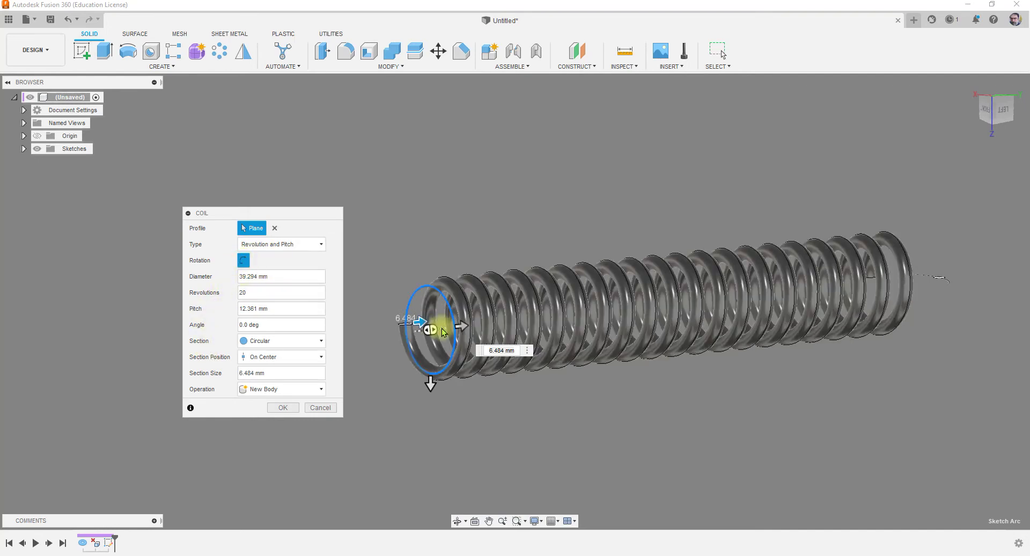
{"action": "left_click", "coordinate": [244, 263]}
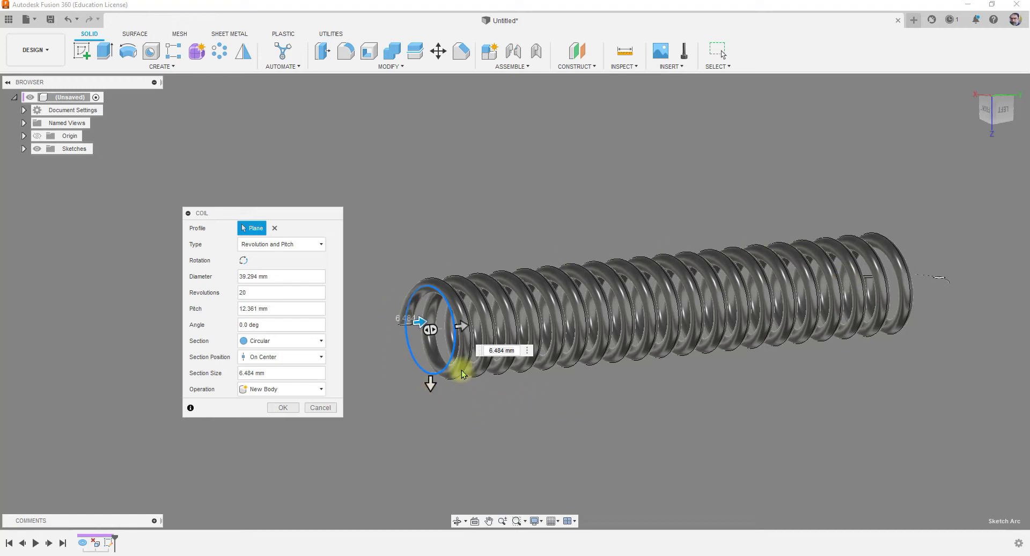
Change the coil's section to Square and inspect its open end
{"action": "left_click", "coordinate": [278, 343]}
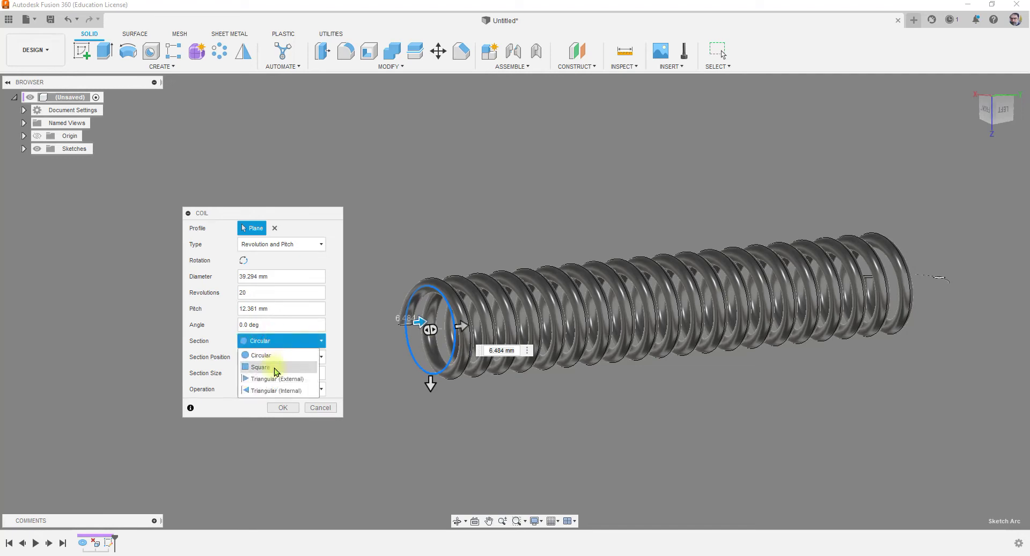
{"action": "left_click", "coordinate": [273, 362]}
{"action": "scroll", "coordinate": [424, 298], "scroll_direction": "up", "scroll_amount": 4}
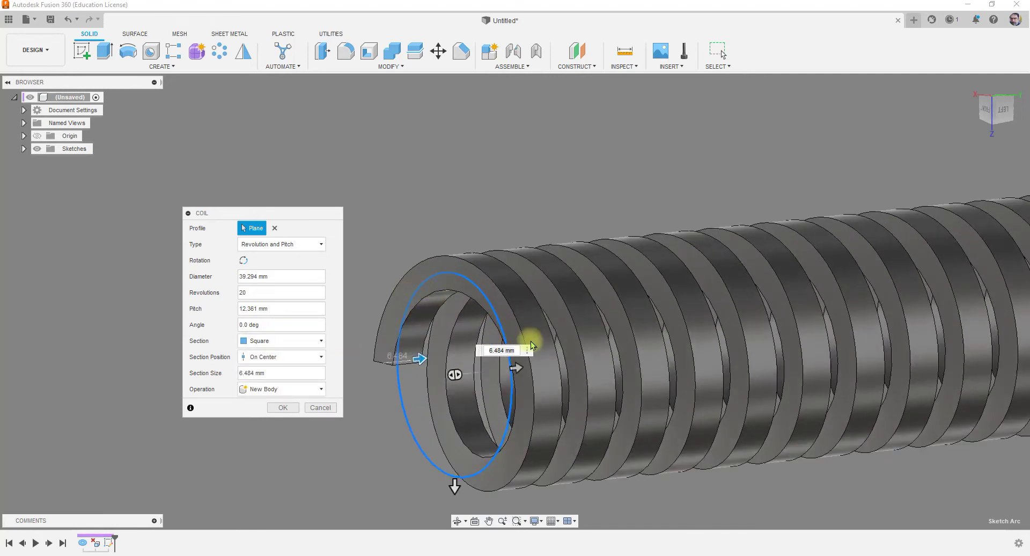
{"action": "mouse_move", "coordinate": [556, 368]}
{"action": "middle_mouse_down", "text": "shift"}
{"action": "mouse_move", "coordinate": [523, 368]}
{"action": "mouse_move", "coordinate": [562, 374]}
{"action": "middle_mouse_up", "text": "shift"}
Try the Triangular (External) section on the coil and change it to Triangular (Internal)
{"action": "left_click", "coordinate": [282, 340]}
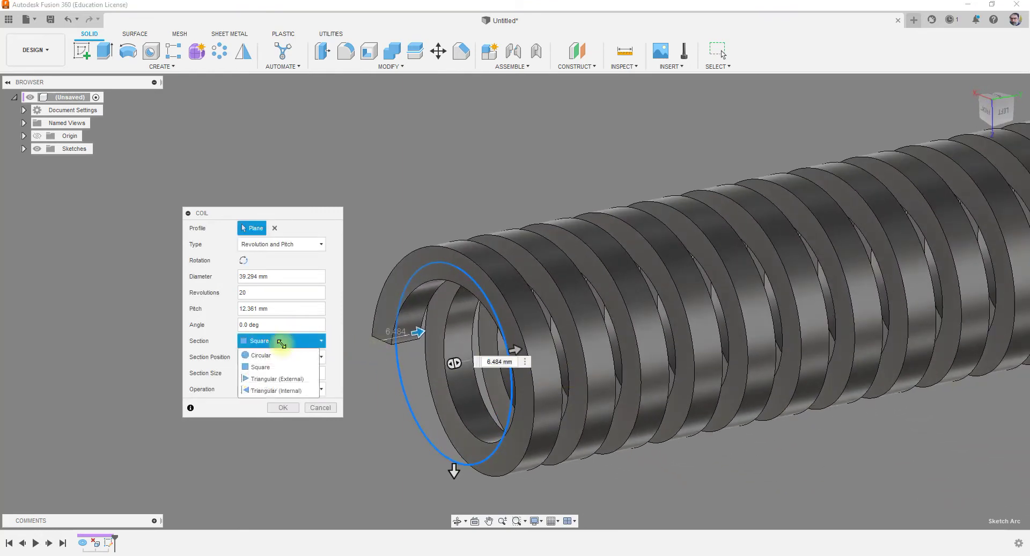
{"action": "left_click", "coordinate": [276, 378]}
{"action": "middle_click_drag", "start_coordinate": [348, 395], "coordinate": [394, 395], "text": "shift"}
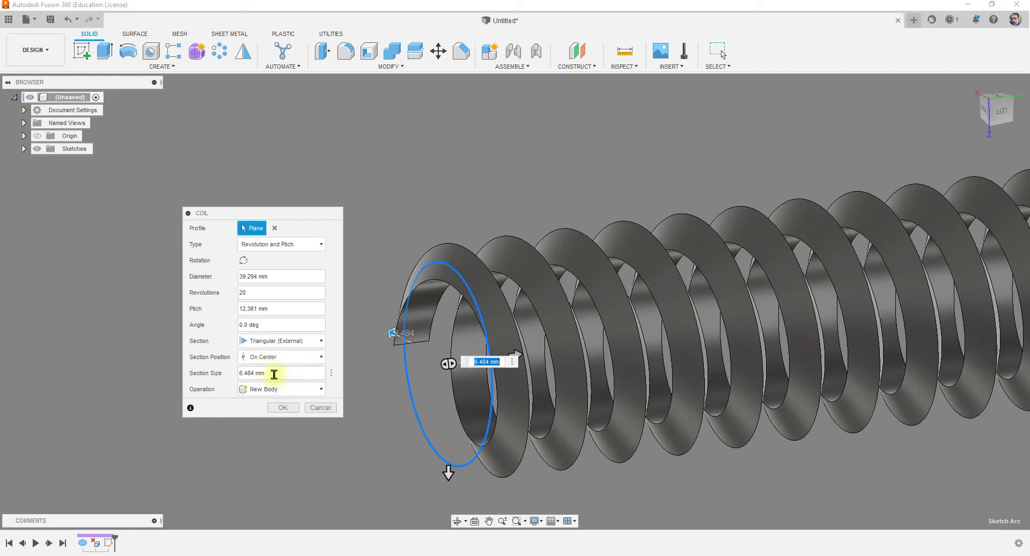
{"action": "left_click", "coordinate": [272, 342]}
{"action": "left_click", "coordinate": [266, 390]}
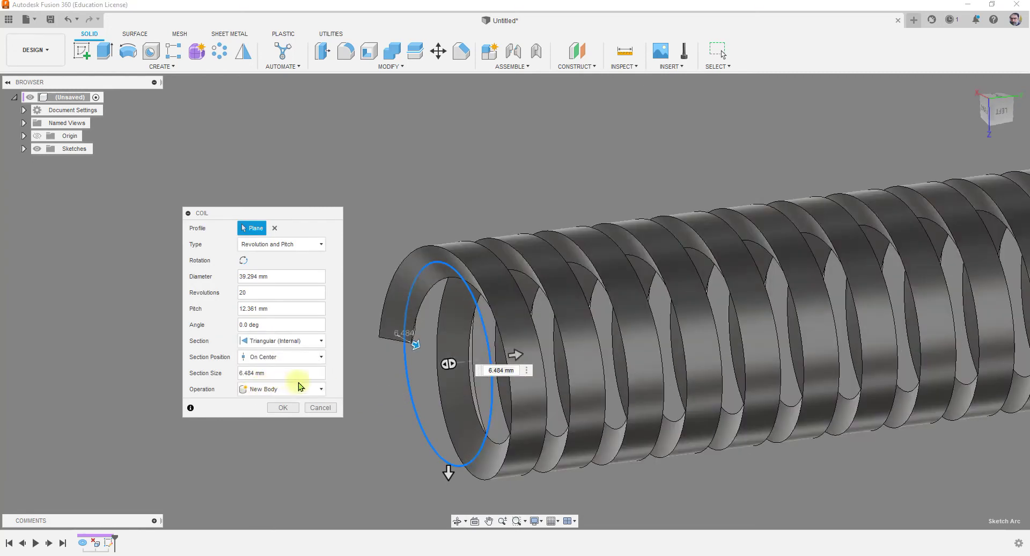
Inspect the coil with its internal triangular section and switch the section to Triangular (External)
{"action": "middle_click_drag", "start_coordinate": [524, 409], "coordinate": [385, 428], "text": "shift"}
{"action": "middle_click_drag", "start_coordinate": [398, 349], "coordinate": [524, 368], "text": "shift"}
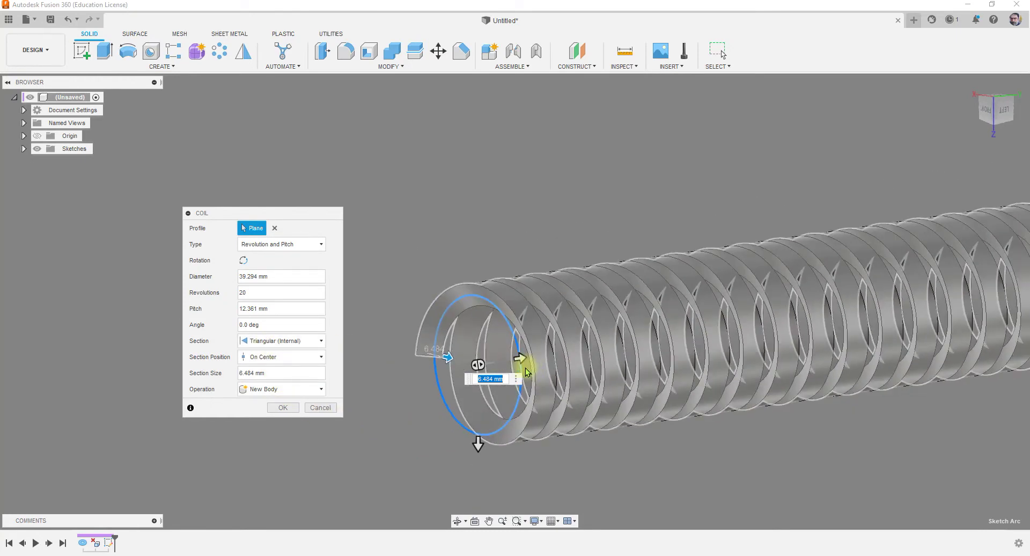
{"action": "left_click", "coordinate": [277, 340]}
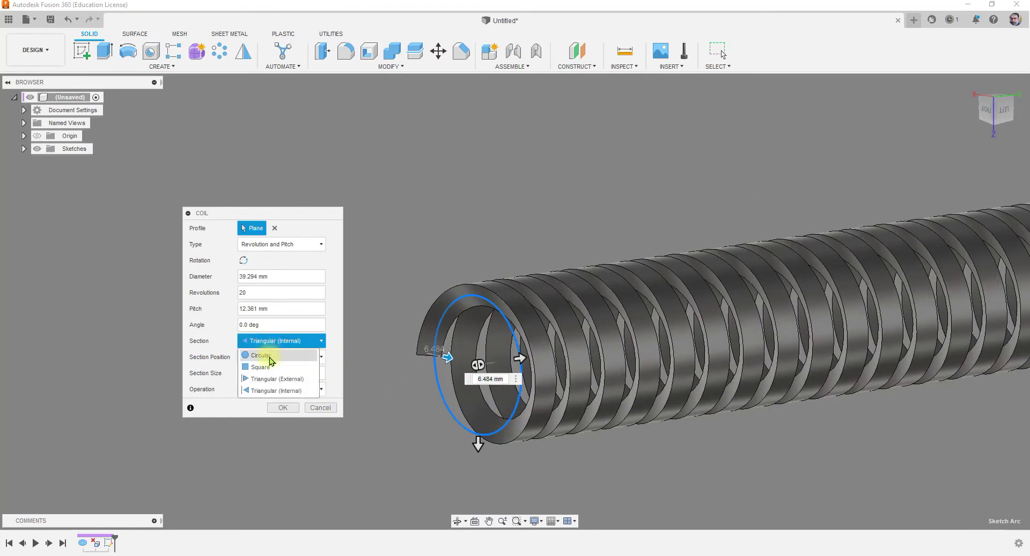
{"action": "left_click", "coordinate": [272, 378]}
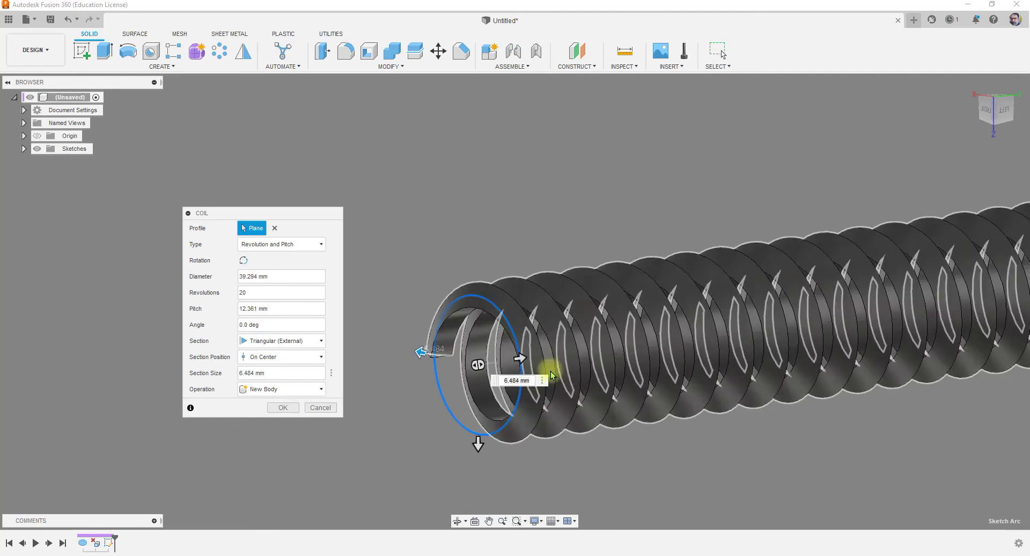
{"action": "middle_click_drag", "start_coordinate": [475, 416], "coordinate": [496, 417], "text": "shift"}
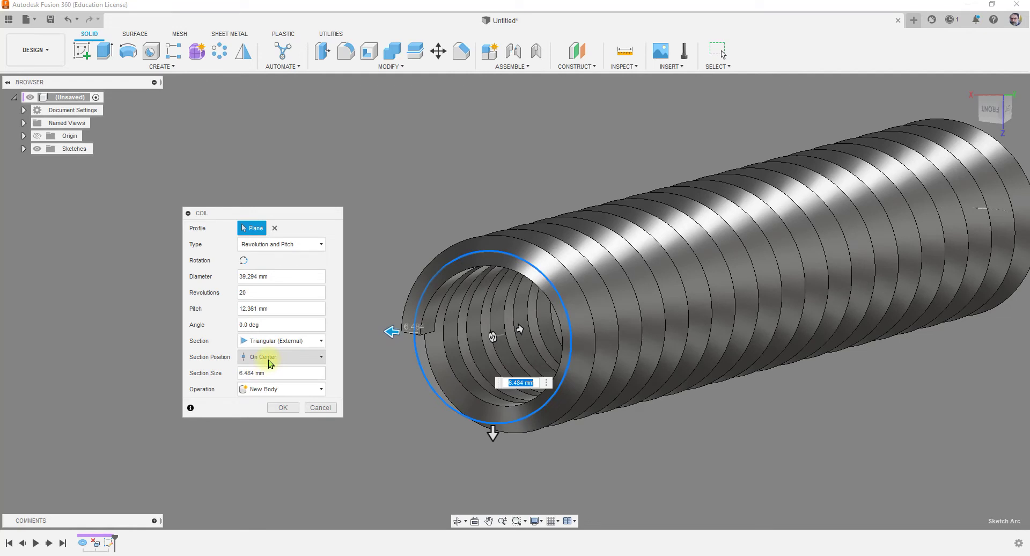
Try the Inside and Outside section positions on the coil and return it to On Center
{"action": "left_click", "coordinate": [269, 363]}
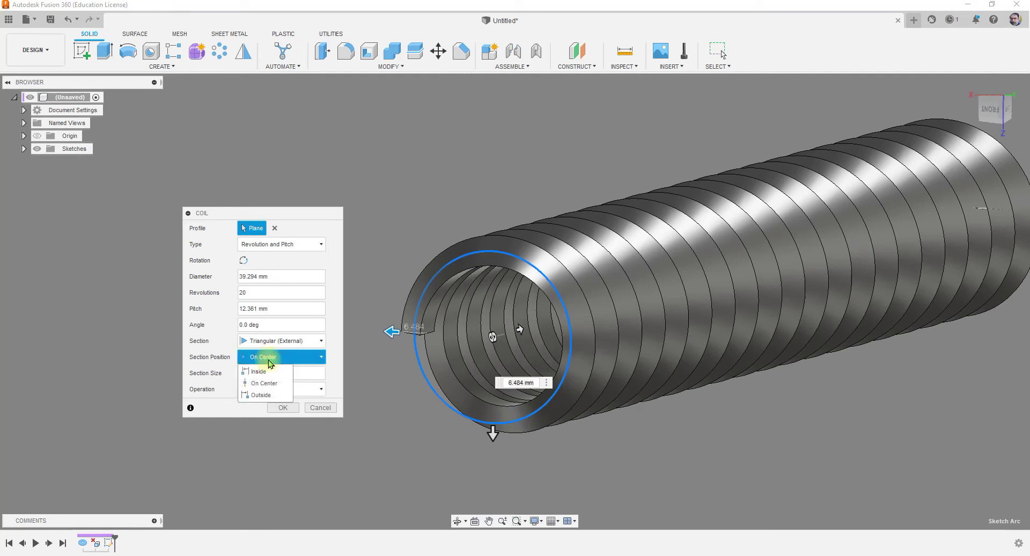
{"action": "left_click", "coordinate": [259, 371]}
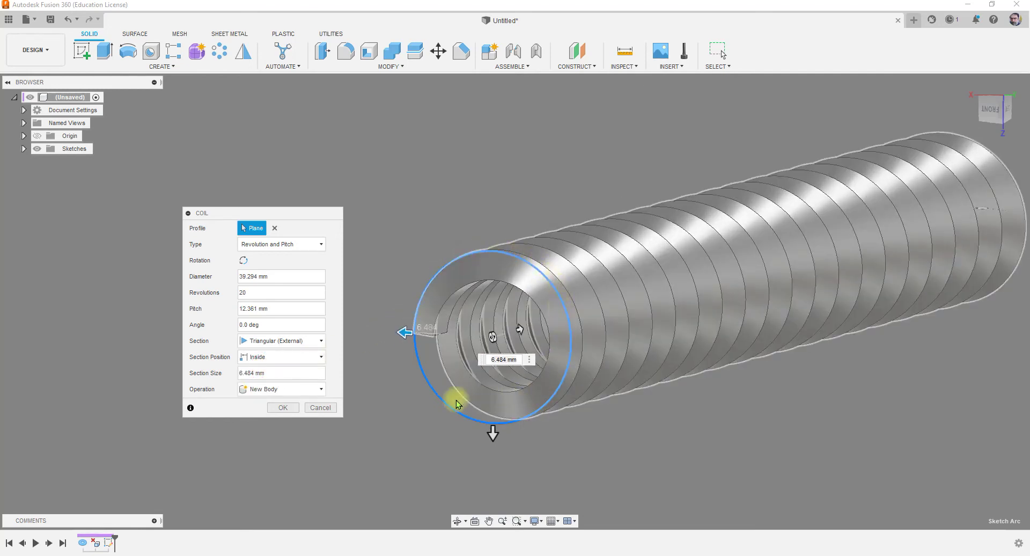
{"action": "left_click", "coordinate": [285, 358]}
{"action": "left_click", "coordinate": [260, 395]}
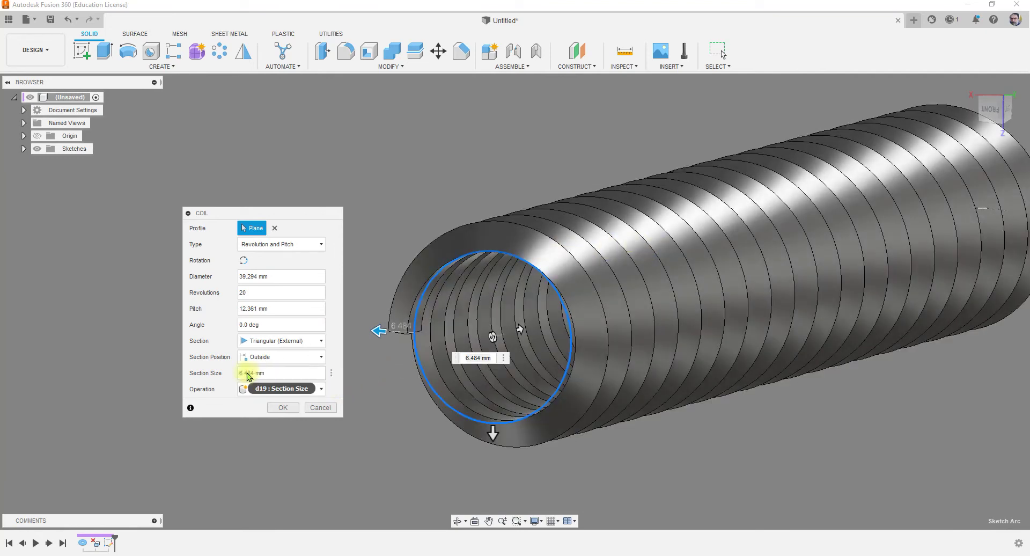
{"action": "left_click", "coordinate": [263, 357]}
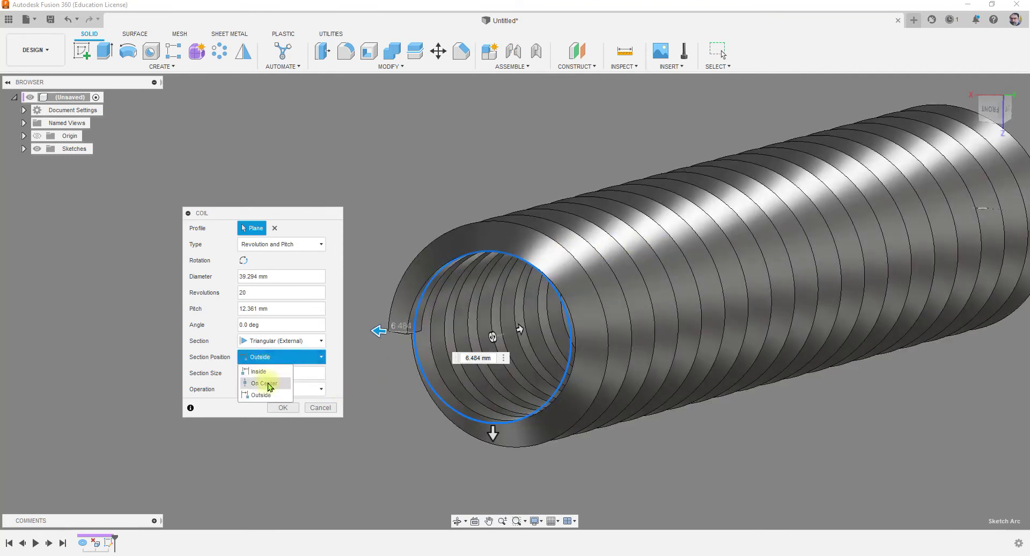
{"action": "left_click", "coordinate": [265, 382]}
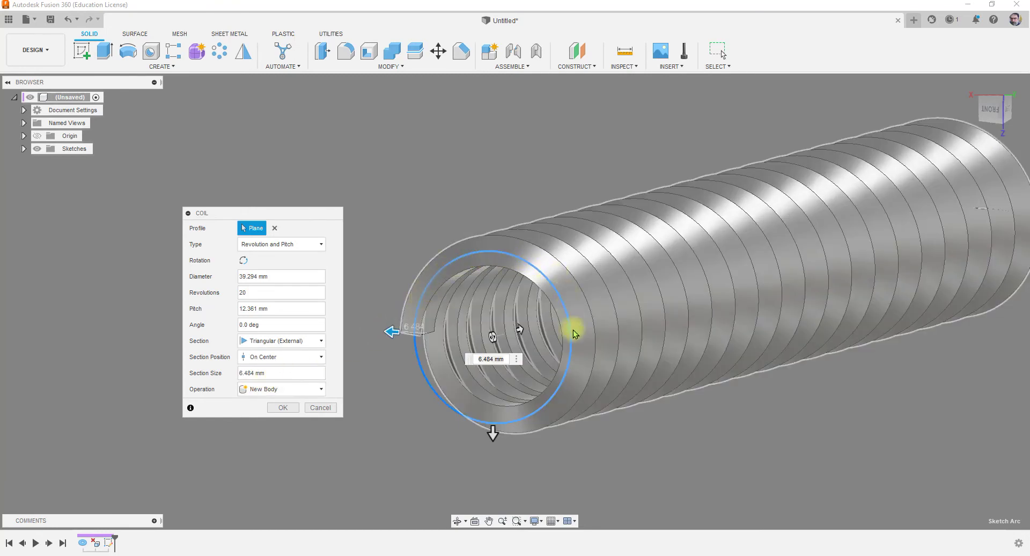
Switch the coil's section to Circular and cancel the coil without creating it
{"action": "left_click", "coordinate": [280, 341]}
{"action": "left_click", "coordinate": [267, 352]}
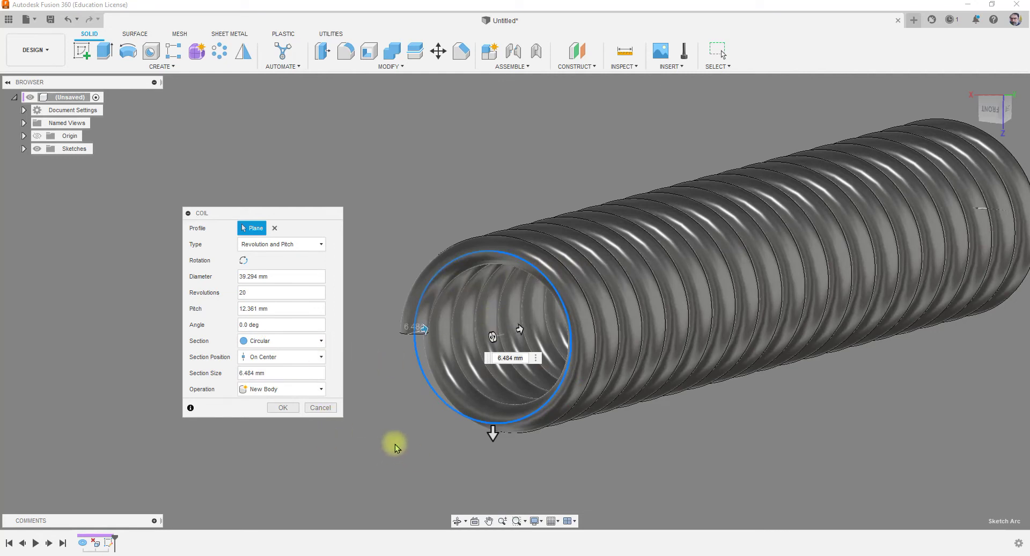
{"action": "left_click", "coordinate": [321, 408]}
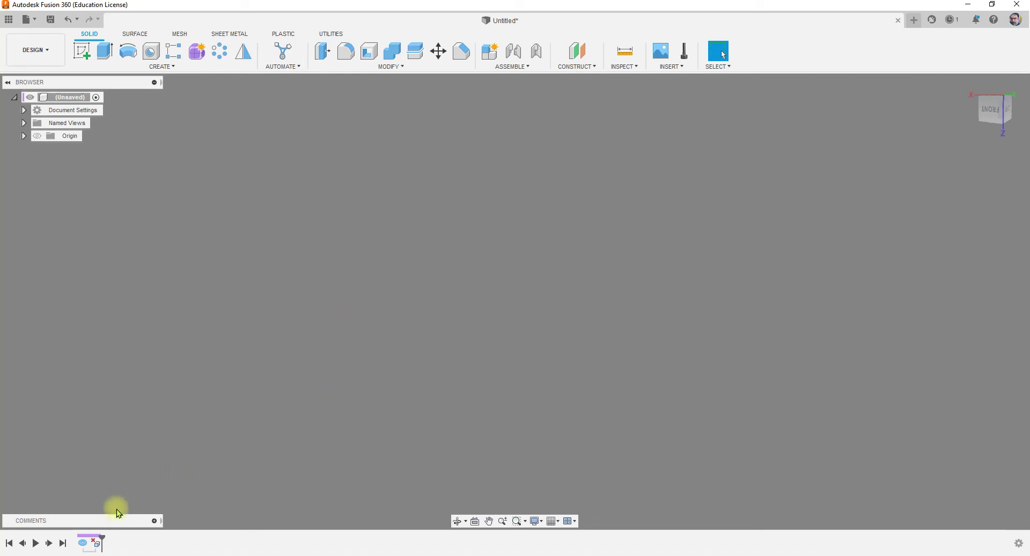
Delete the face deletion feature and the torus feature from the design history
{"action": "right_click", "coordinate": [98, 548]}
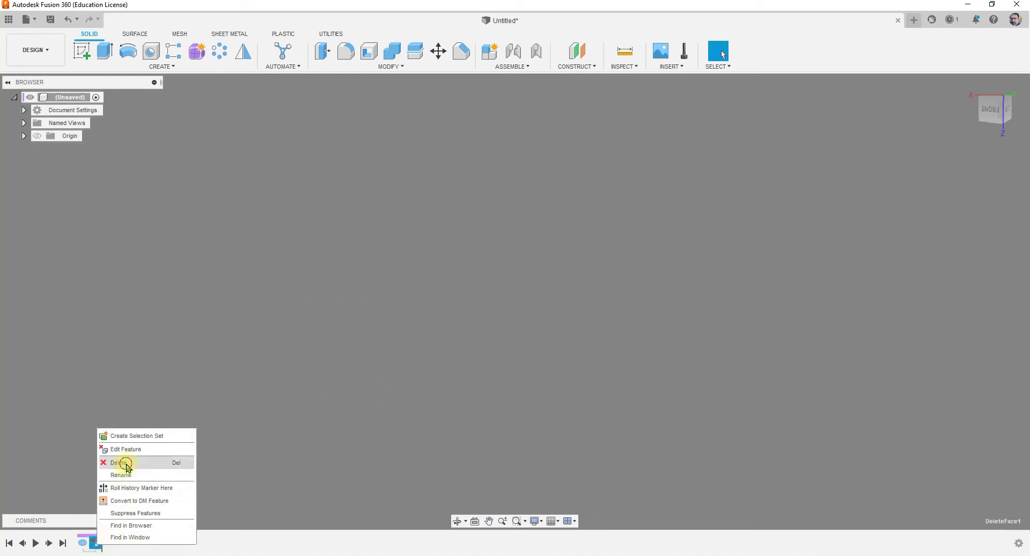
{"action": "left_click", "coordinate": [107, 466]}
{"action": "right_click", "coordinate": [83, 546]}
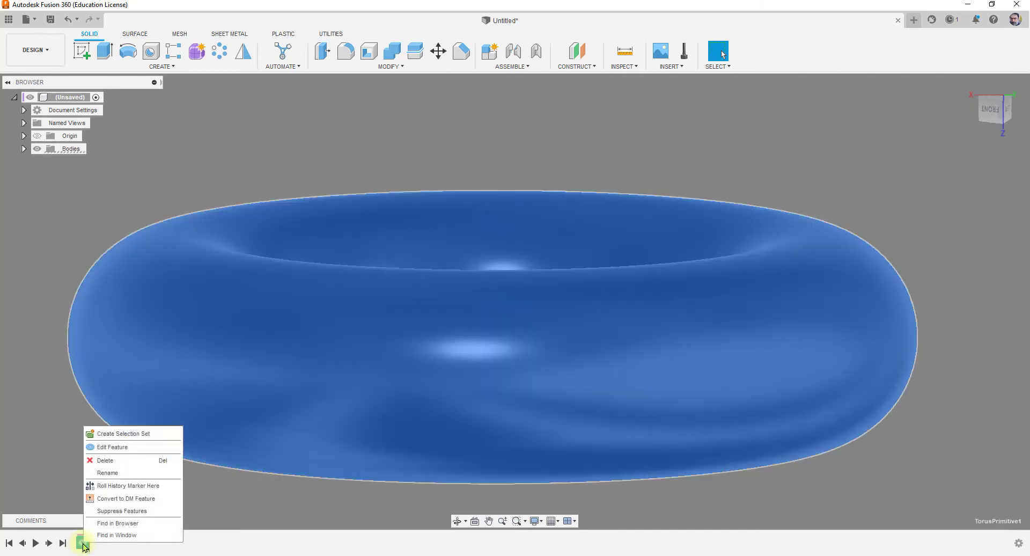
{"action": "left_click", "coordinate": [109, 464]}
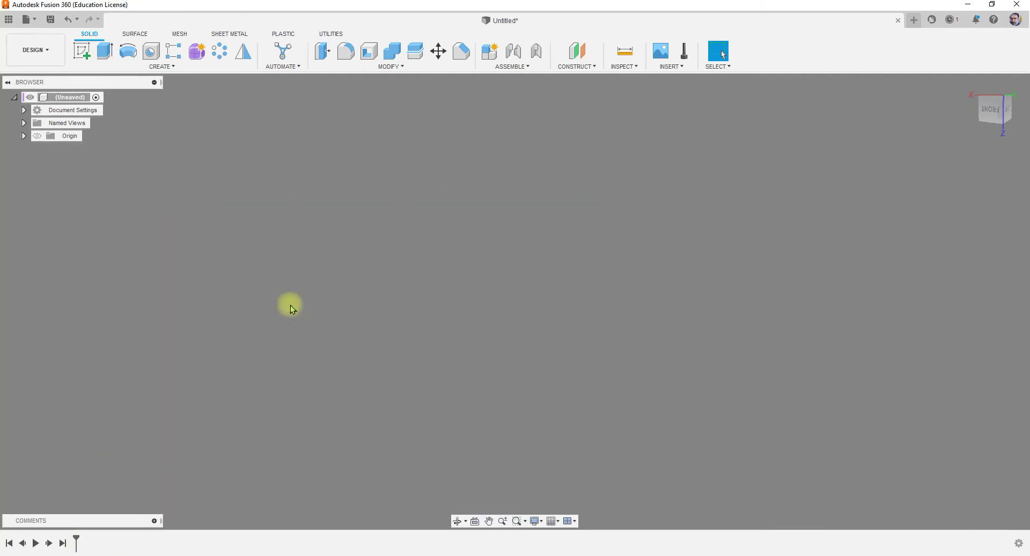
{"action": "left_click", "coordinate": [172, 67]}
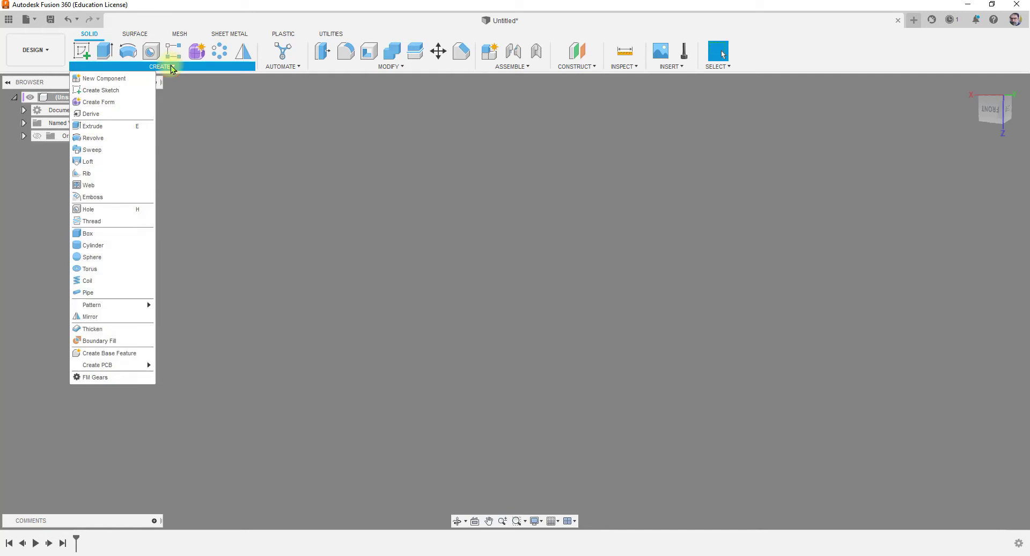
{"action": "left_click", "coordinate": [102, 294]}
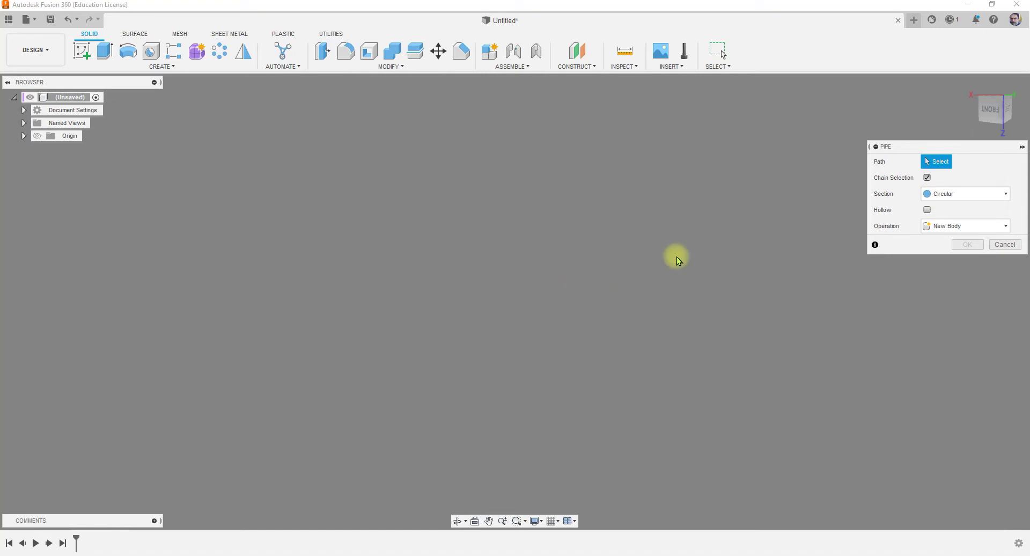
{"action": "left_click", "coordinate": [1000, 244]}
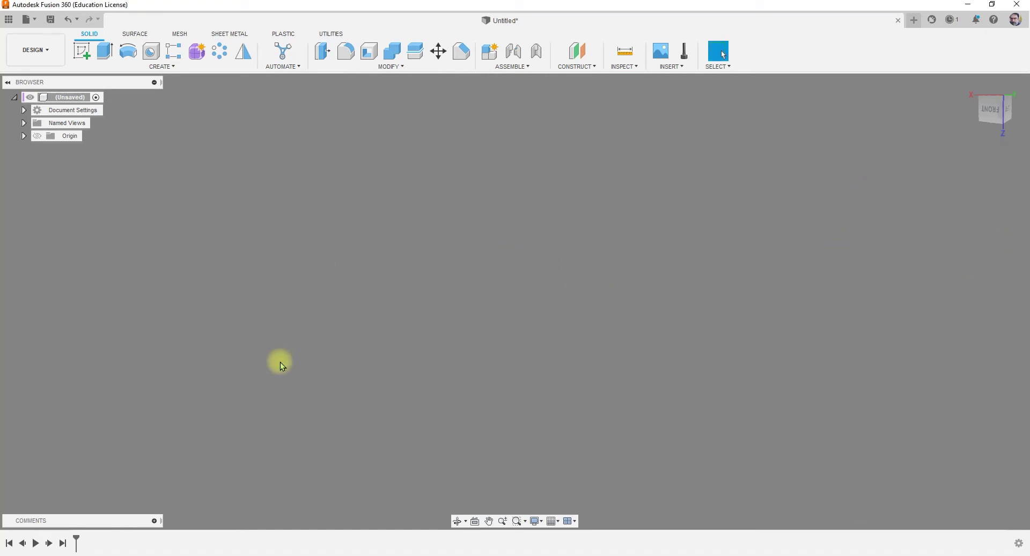
Start a sketch on the horizontal origin plane and draw a diagonal line from the origin
{"action": "left_click", "coordinate": [82, 51]}
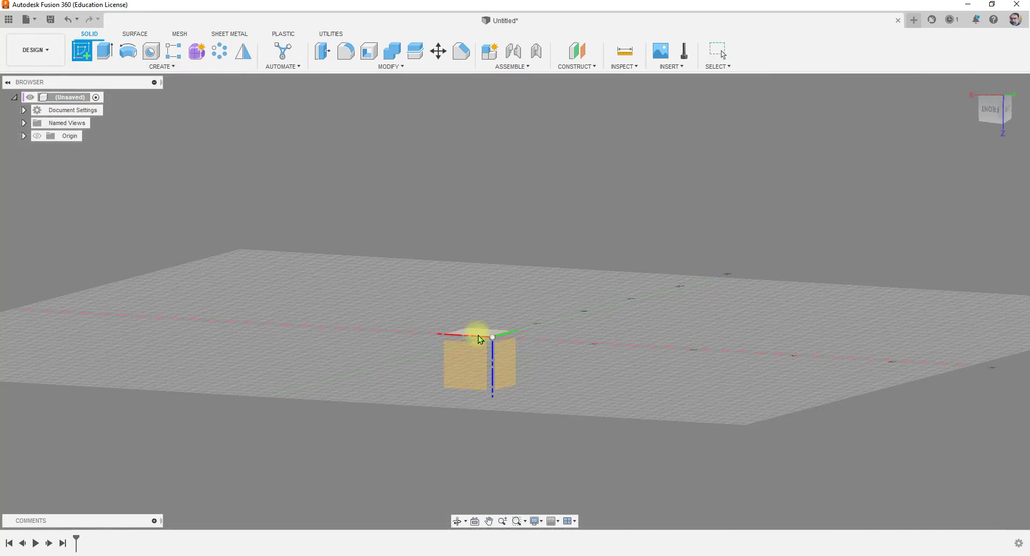
{"action": "left_click", "coordinate": [479, 338]}
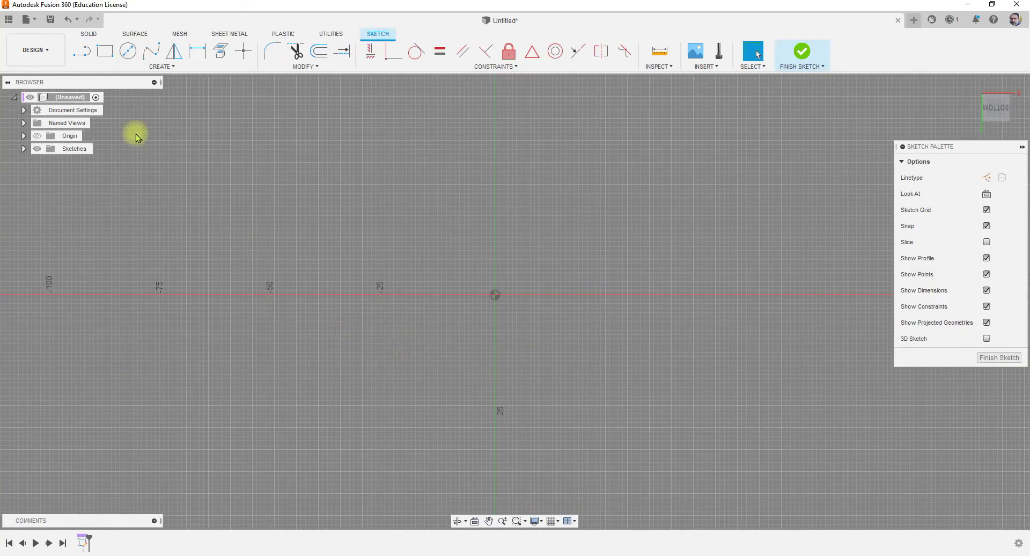
{"action": "left_click", "coordinate": [78, 54]}
{"action": "left_click", "coordinate": [496, 295]}
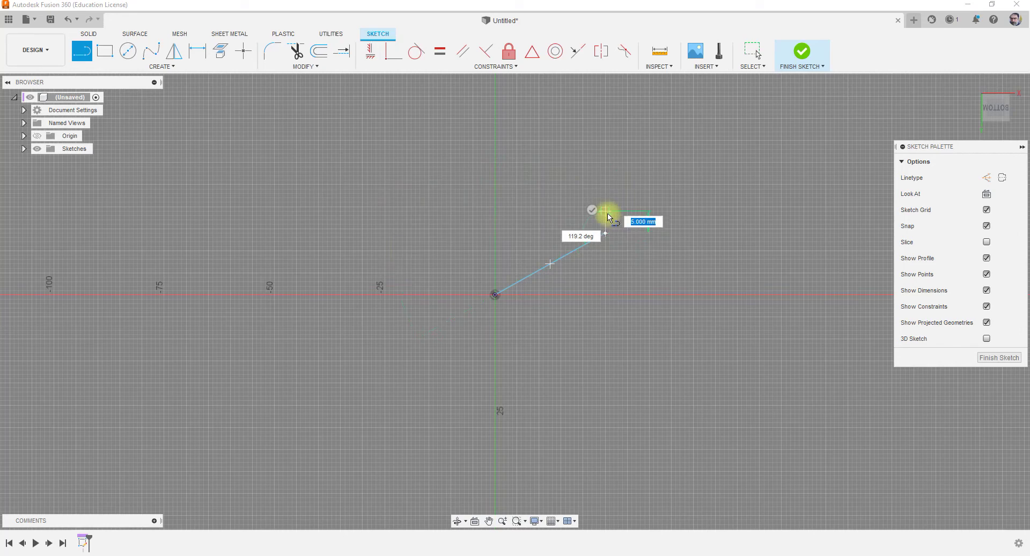
{"action": "key", "text": "Escape"}
Draw a hook-shaped fit point spline through four points, starting at the line's free end, and finish the sketch
{"action": "left_click", "coordinate": [173, 67]}
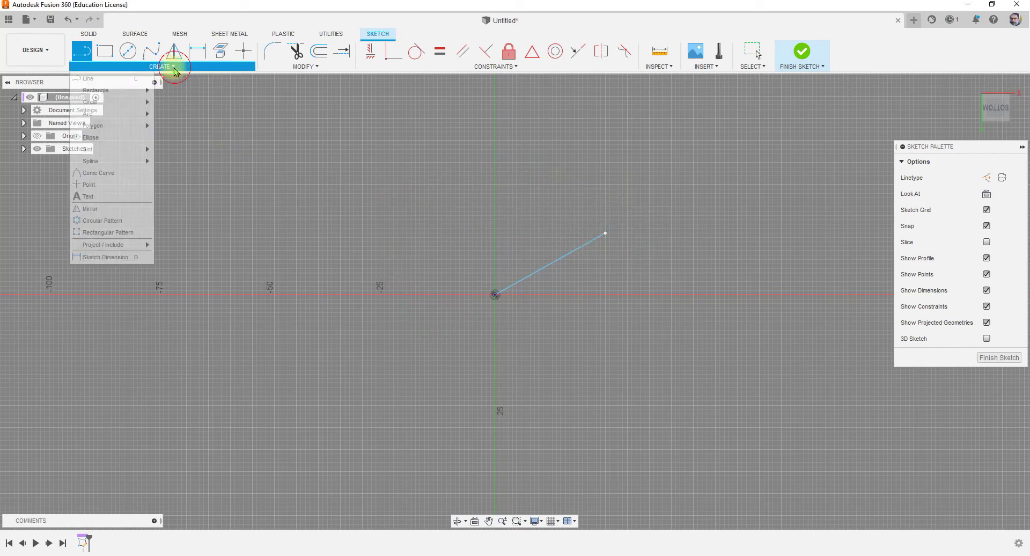
{"action": "mouse_move", "coordinate": [115, 166]}
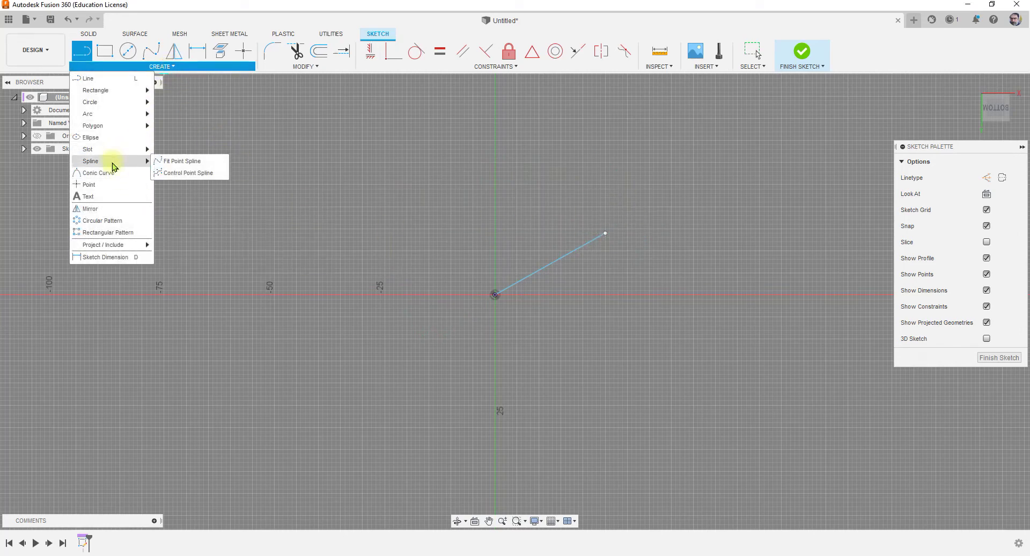
{"action": "left_click", "coordinate": [171, 161]}
{"action": "left_click", "coordinate": [605, 233]}
{"action": "left_click", "coordinate": [759, 263]}
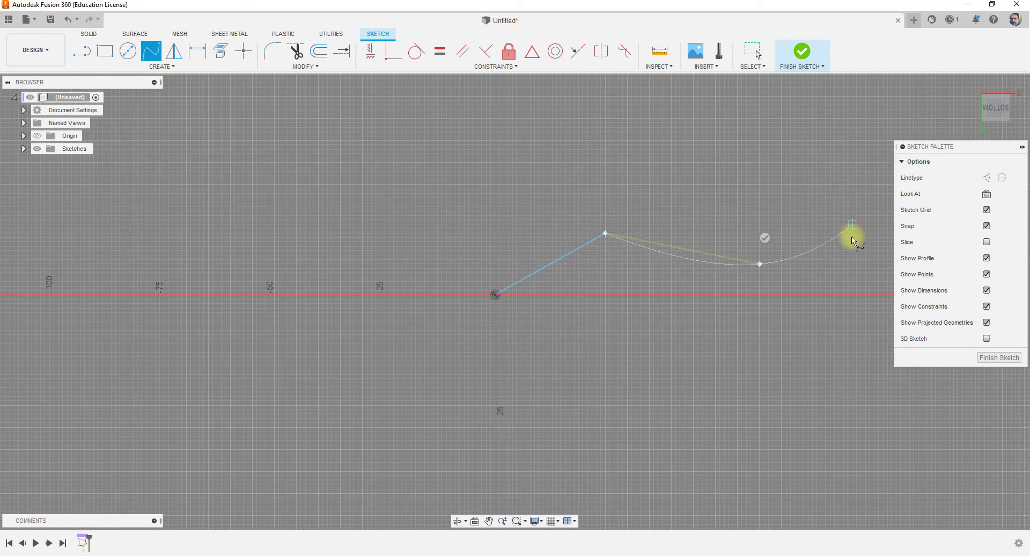
{"action": "left_click", "coordinate": [813, 405]}
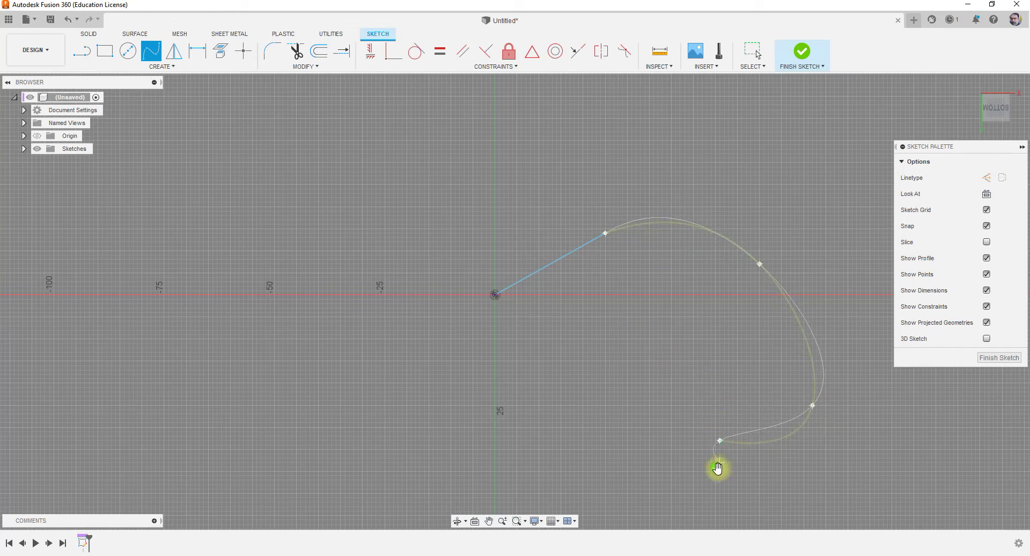
{"action": "left_click", "coordinate": [716, 466]}
{"action": "left_click", "coordinate": [985, 364]}
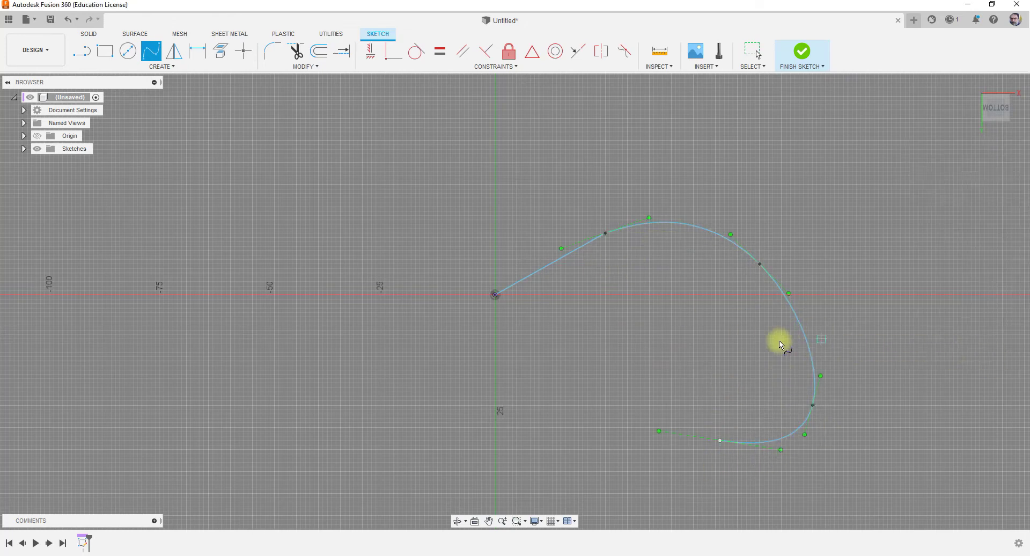
Create a pipe with a circular section along the connected line and spline, with chain selection on
{"action": "middle_click_drag", "start_coordinate": [597, 353], "coordinate": [569, 363], "text": "shift"}
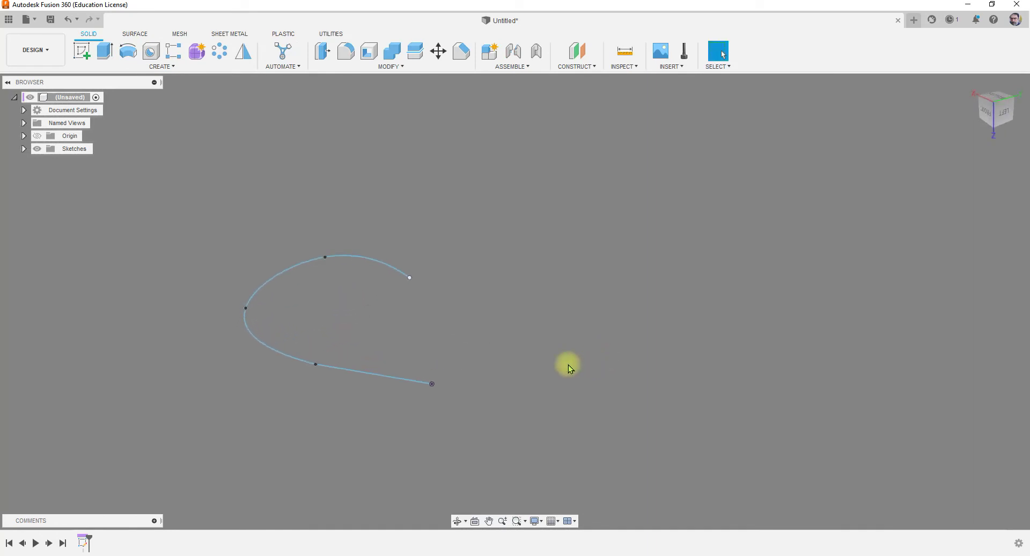
{"action": "left_click", "coordinate": [164, 67]}
{"action": "left_click", "coordinate": [89, 293]}
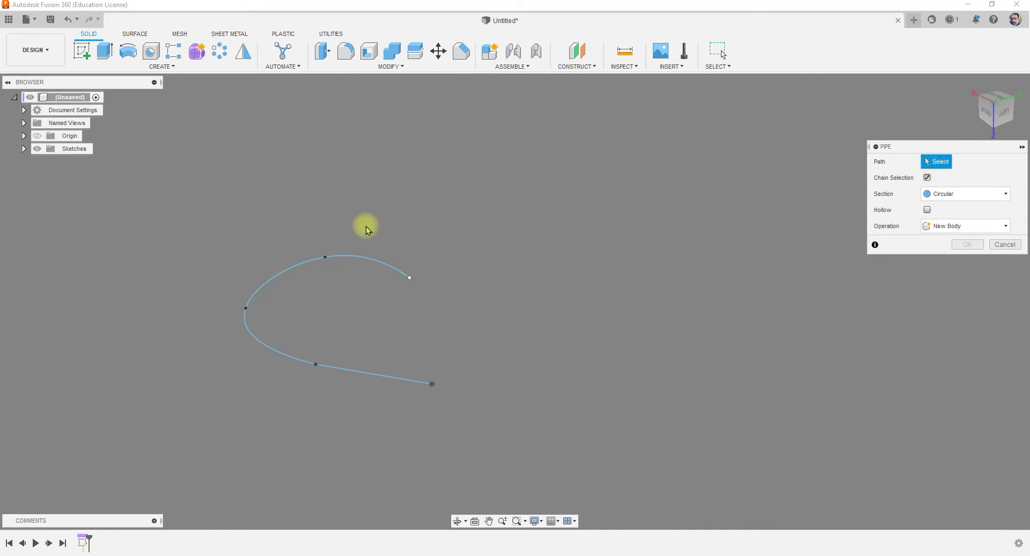
{"action": "left_click", "coordinate": [356, 370]}
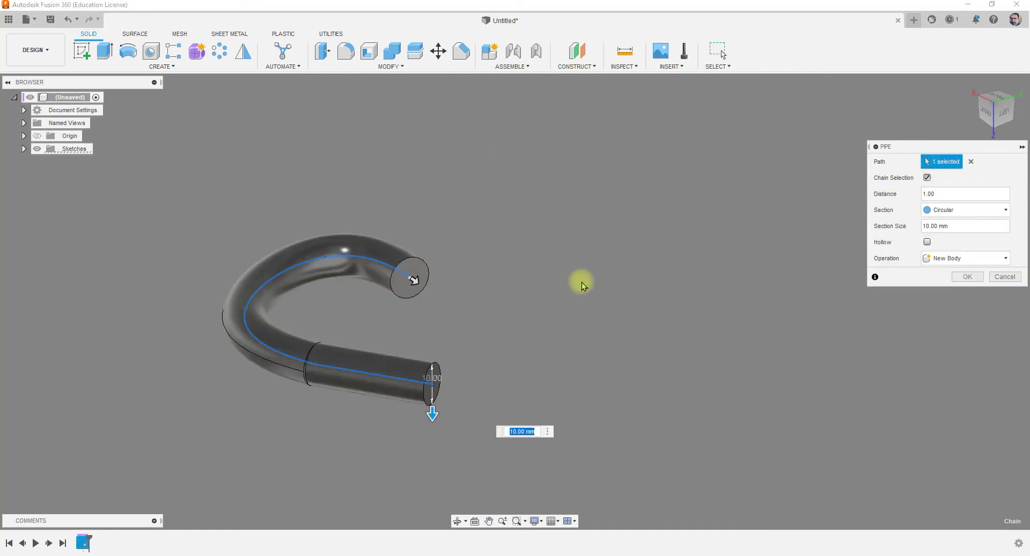
Try a square section on the 10 mm pipe and create it as a new body with a triangular section
{"action": "scroll", "coordinate": [397, 281], "scroll_direction": "up", "scroll_amount": 3}
{"action": "scroll", "coordinate": [397, 282], "scroll_direction": "up", "scroll_amount": 2}
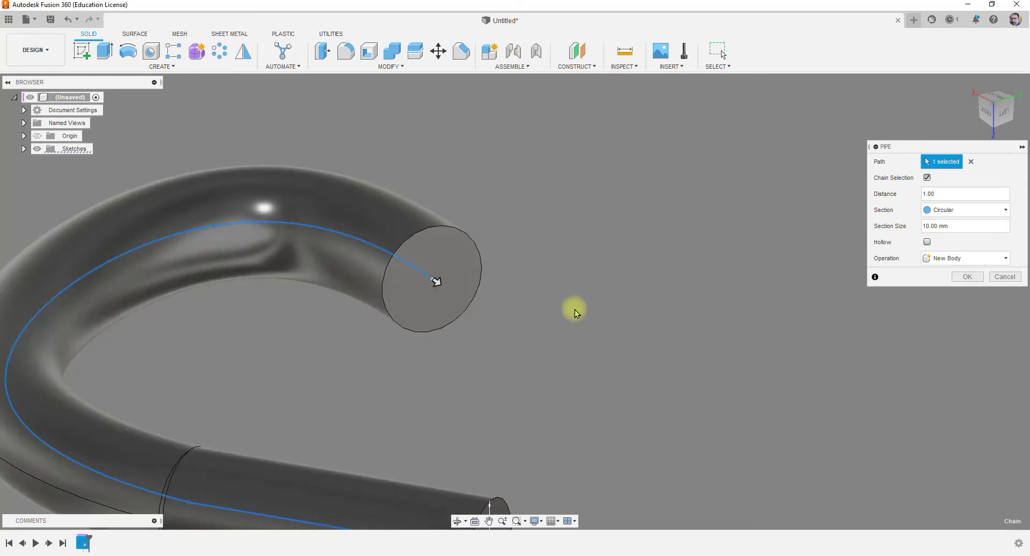
{"action": "middle_click_drag", "start_coordinate": [566, 313], "coordinate": [751, 275], "text": "shift"}
{"action": "scroll", "coordinate": [625, 230], "scroll_direction": "down", "scroll_amount": 5}
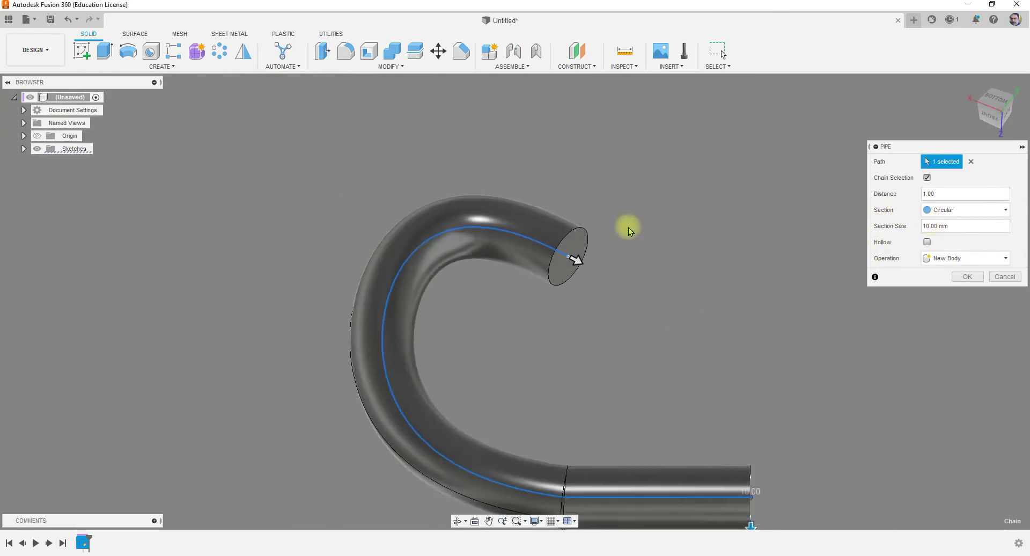
{"action": "left_click", "coordinate": [961, 212]}
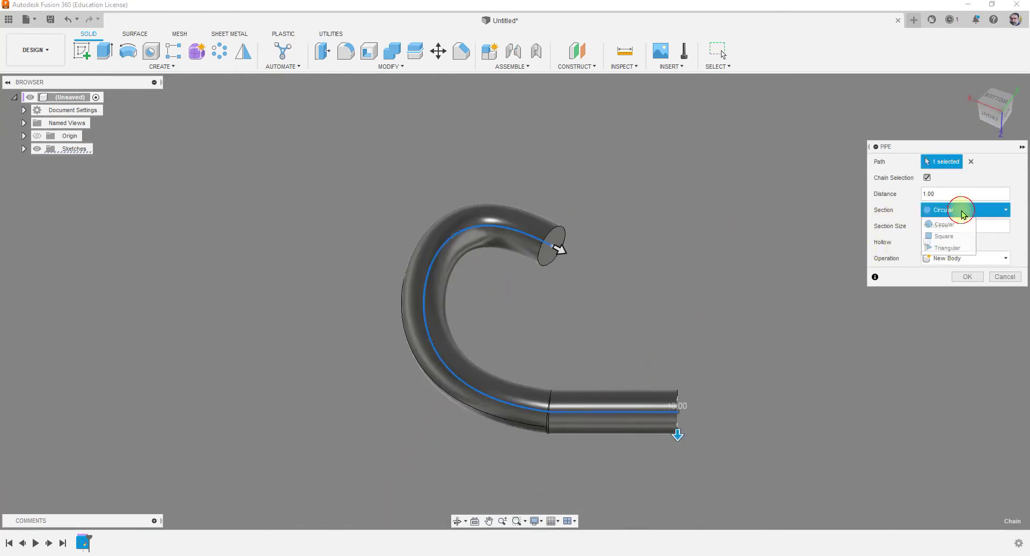
{"action": "left_click", "coordinate": [942, 236]}
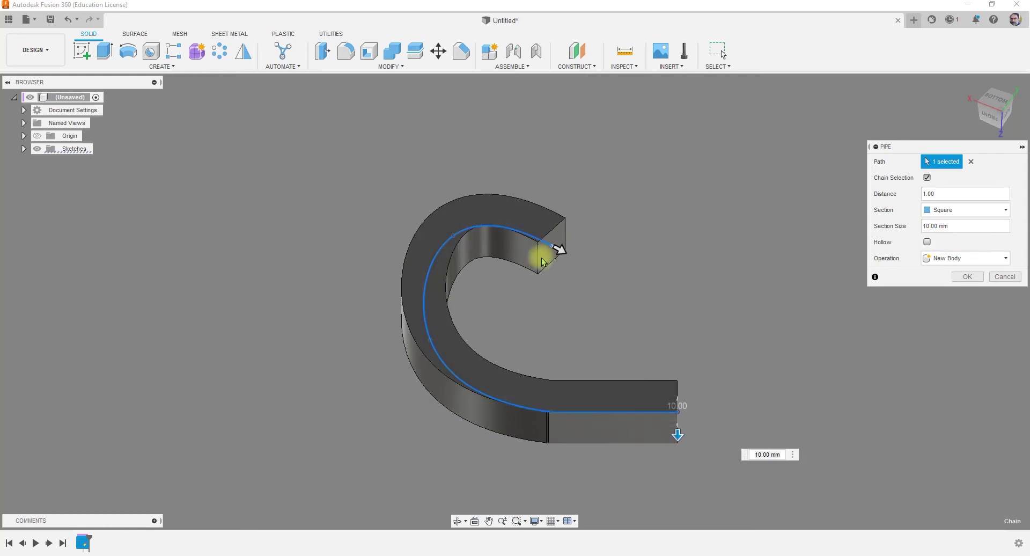
{"action": "left_click", "coordinate": [941, 210]}
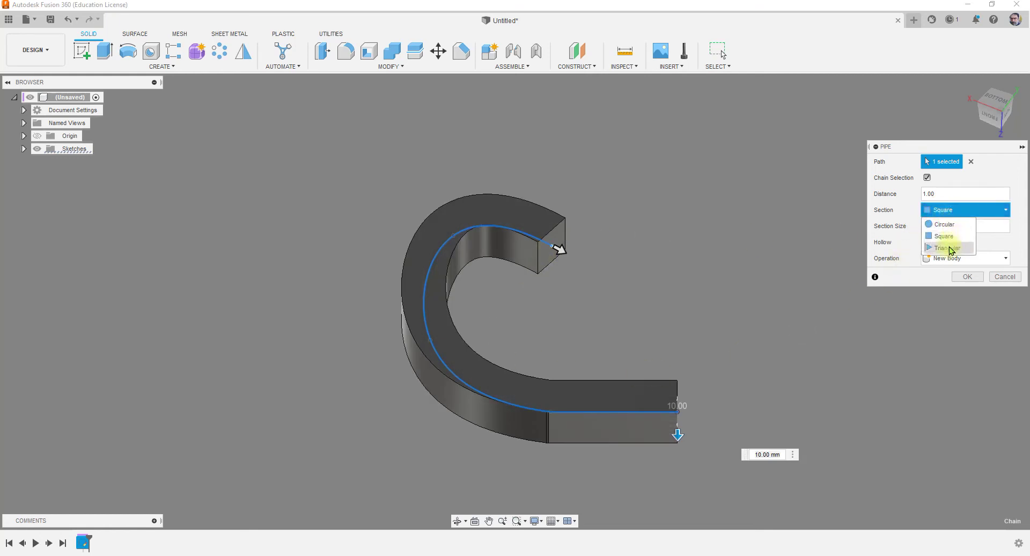
{"action": "left_click", "coordinate": [942, 248]}
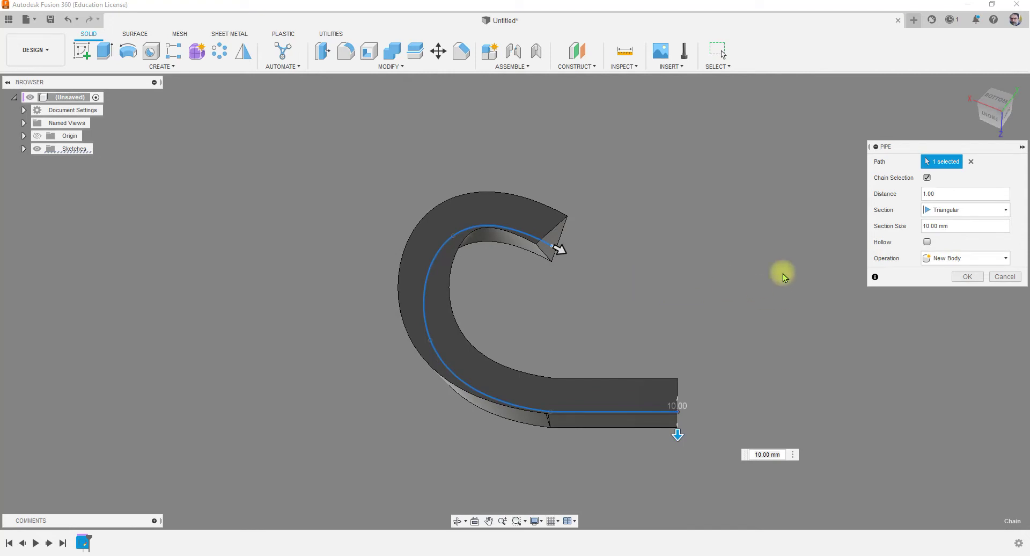
{"action": "left_click", "coordinate": [963, 278]}
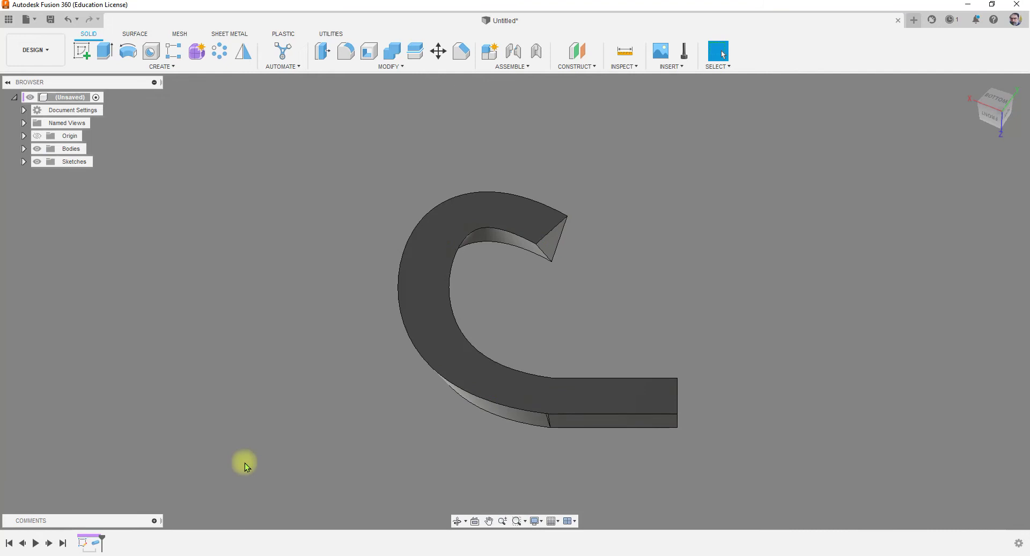
Delete the triangular pipe feature and its path sketch from the design history
{"action": "right_click", "coordinate": [99, 545]}
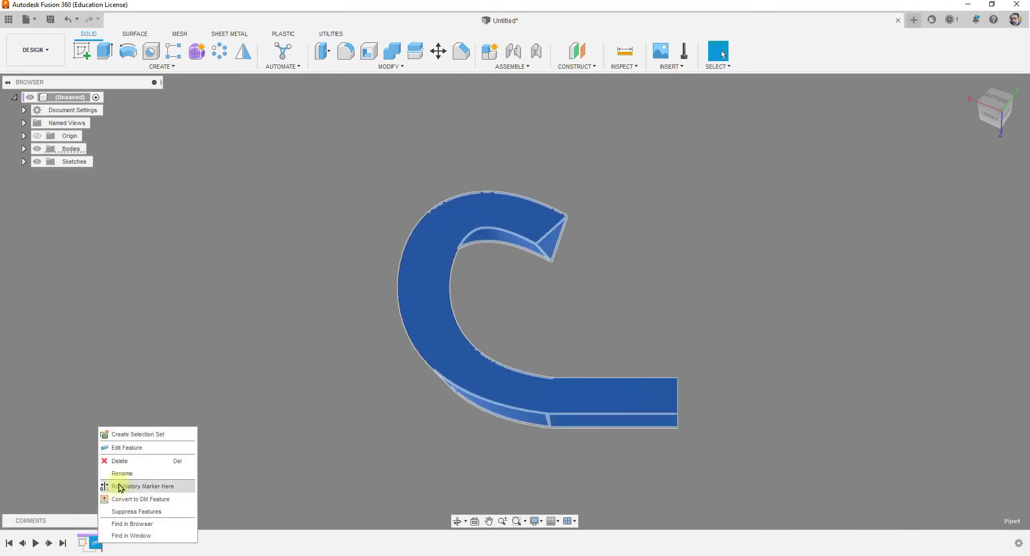
{"action": "left_click", "coordinate": [111, 461]}
{"action": "right_click", "coordinate": [83, 543]}
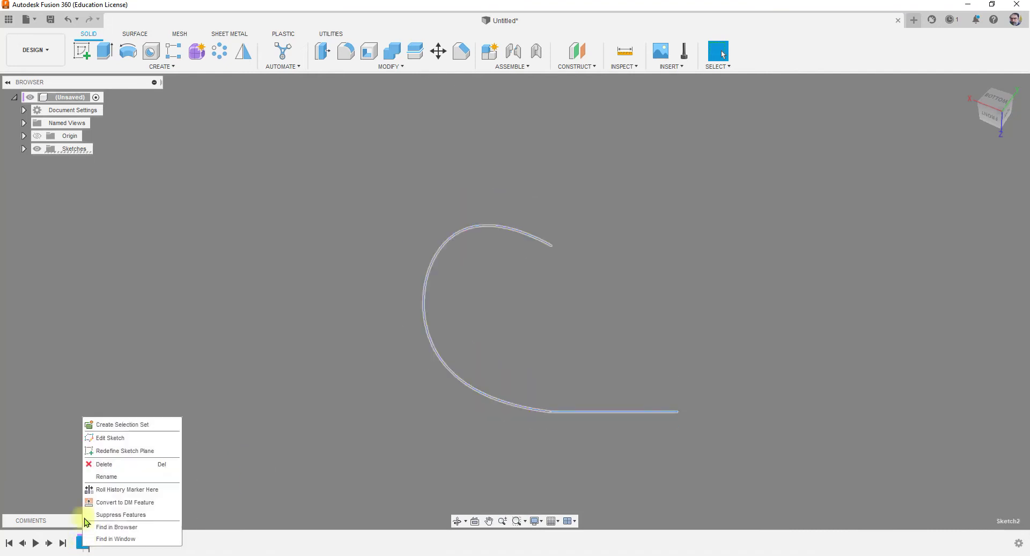
{"action": "left_click", "coordinate": [113, 462]}
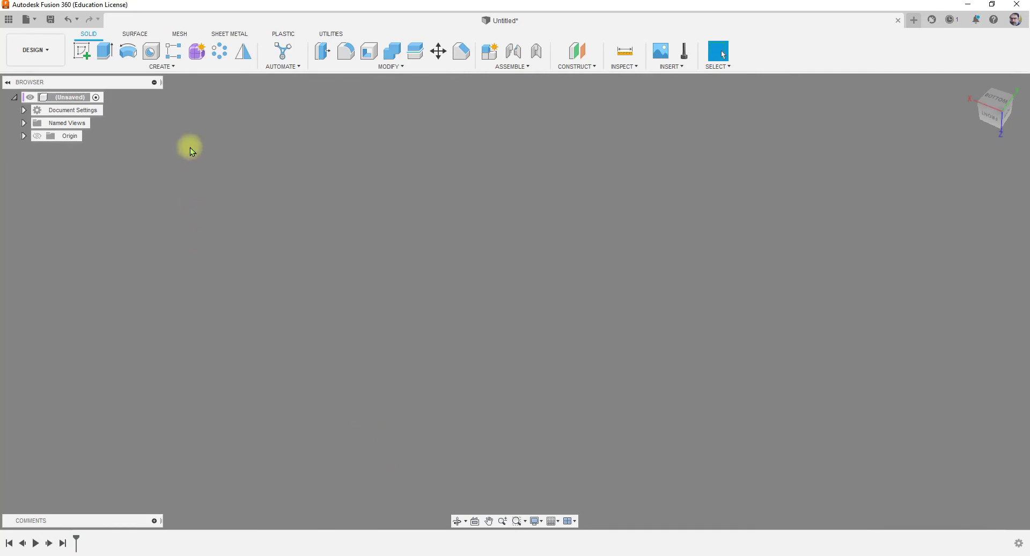
{"action": "left_click", "coordinate": [163, 66]}
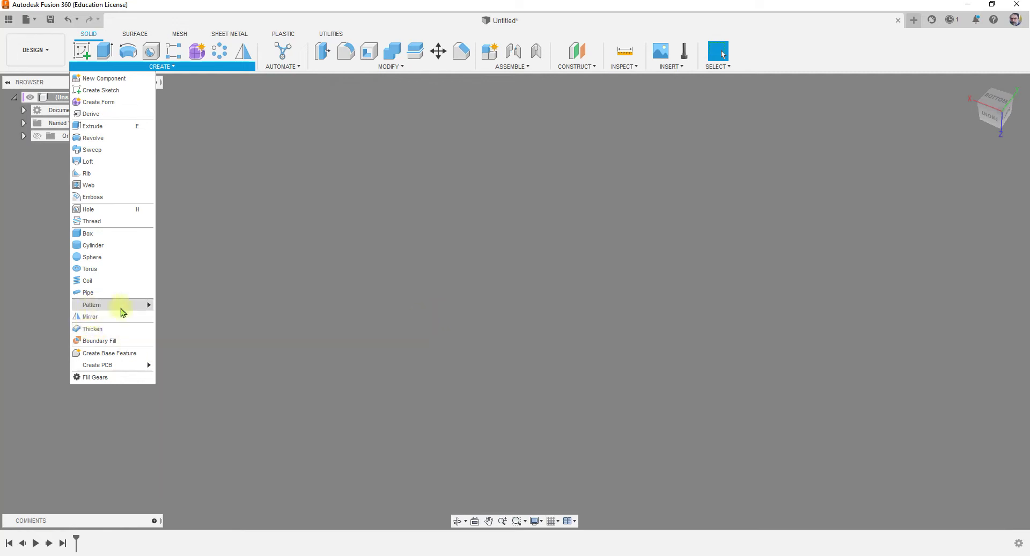
{"action": "mouse_move", "coordinate": [134, 309]}
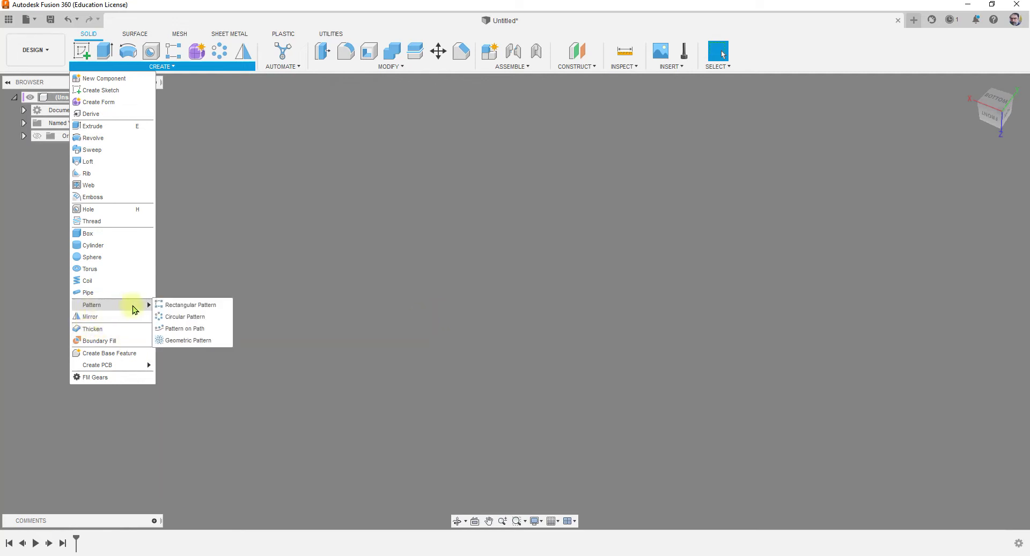
{"action": "left_click", "coordinate": [535, 302]}
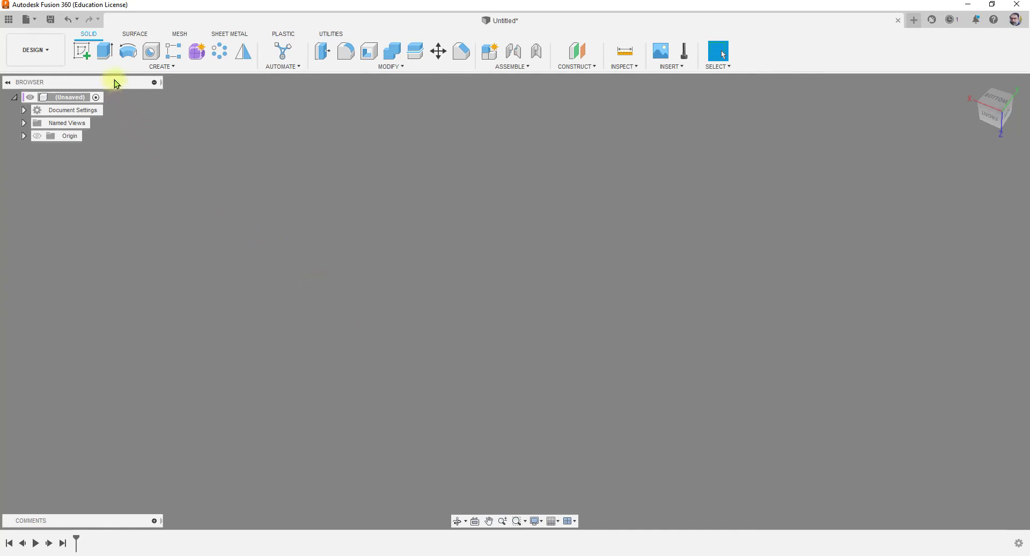
Sketch a 200 mm diameter circle centred on the origin in the XY plane and finish the sketch
{"action": "left_click", "coordinate": [81, 51]}
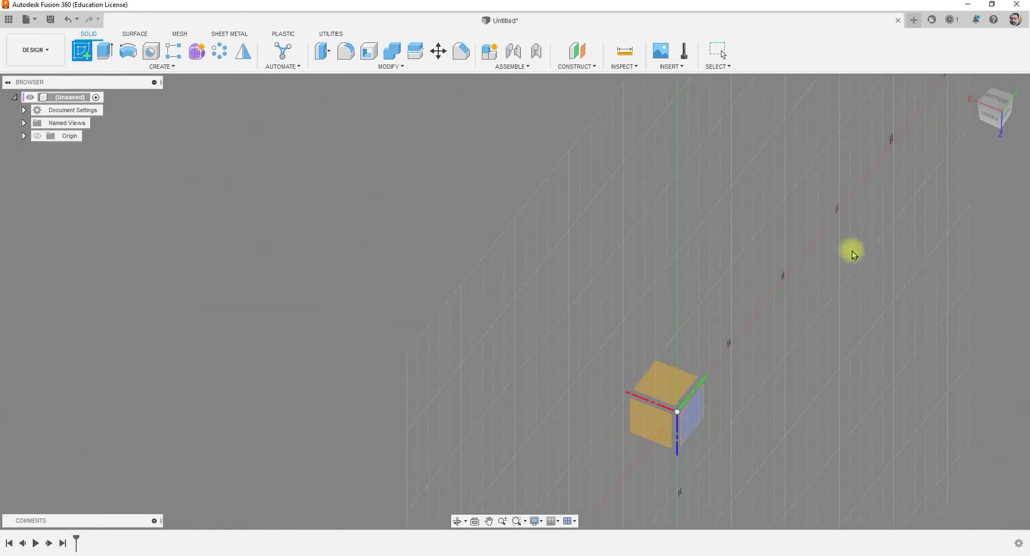
{"action": "left_click", "coordinate": [644, 370]}
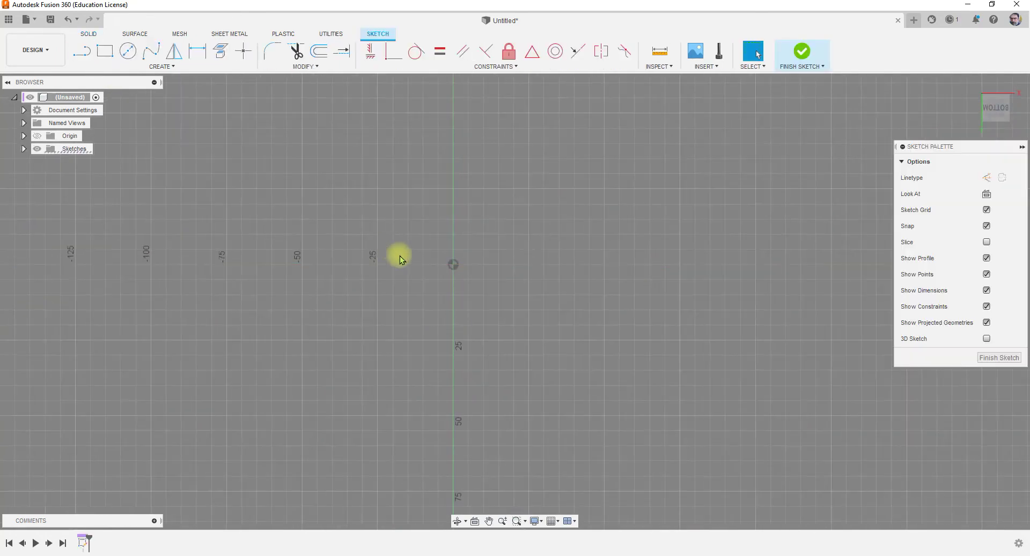
{"action": "left_click", "coordinate": [127, 51]}
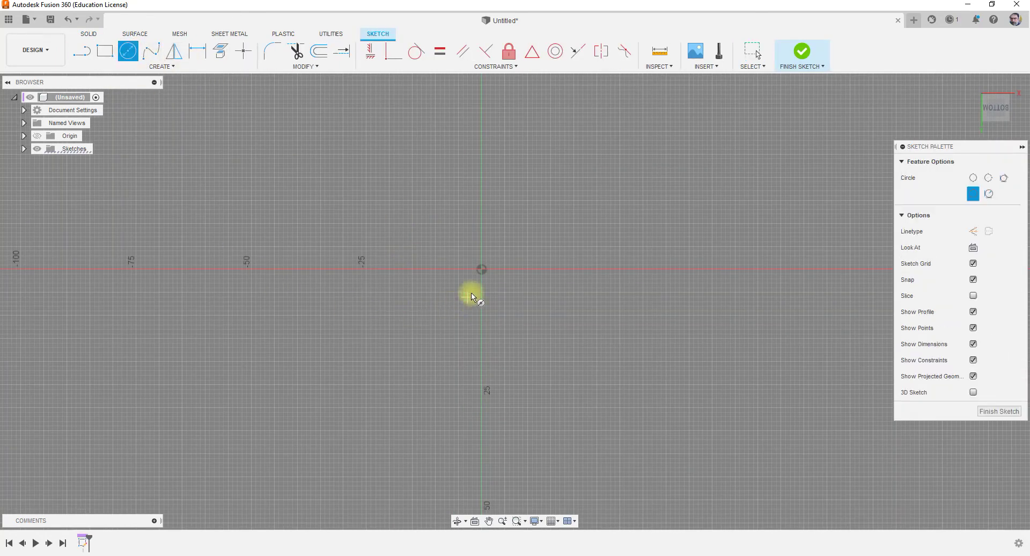
{"action": "left_click", "coordinate": [481, 268]}
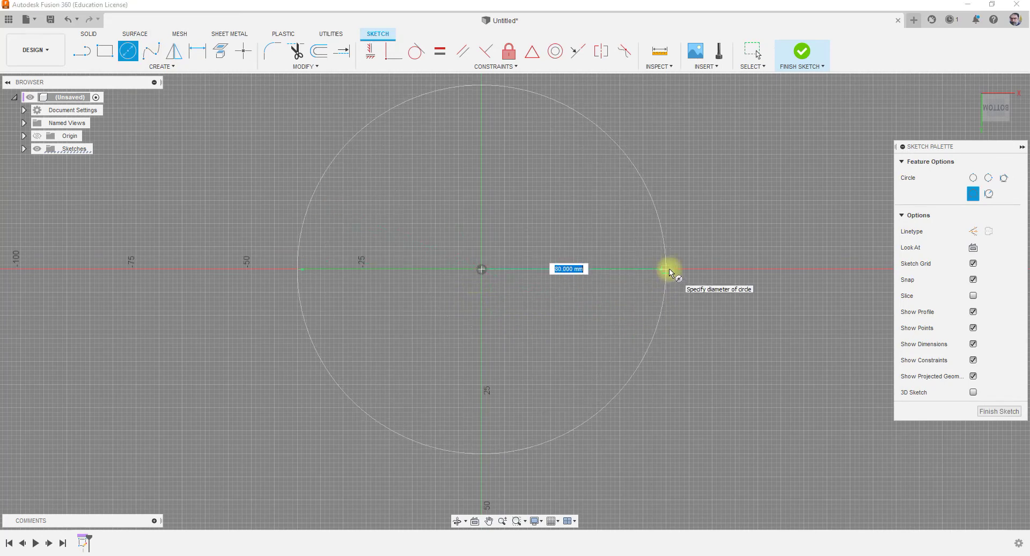
{"action": "key", "text": "Return"}
{"action": "key", "text": "Escape"}
{"action": "scroll", "coordinate": [483, 365], "scroll_direction": "down", "scroll_amount": 5}
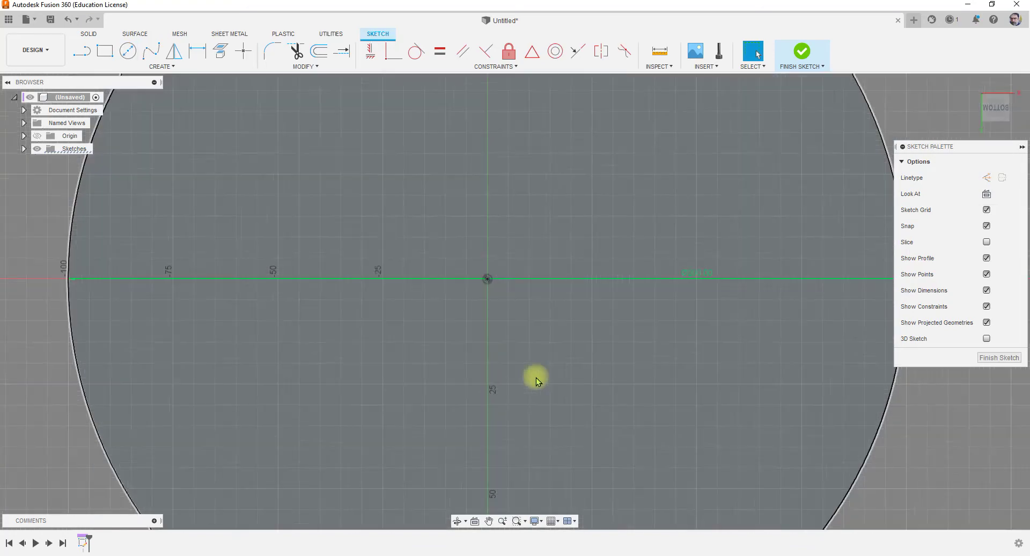
{"action": "scroll", "coordinate": [478, 364], "scroll_direction": "down", "scroll_amount": 3}
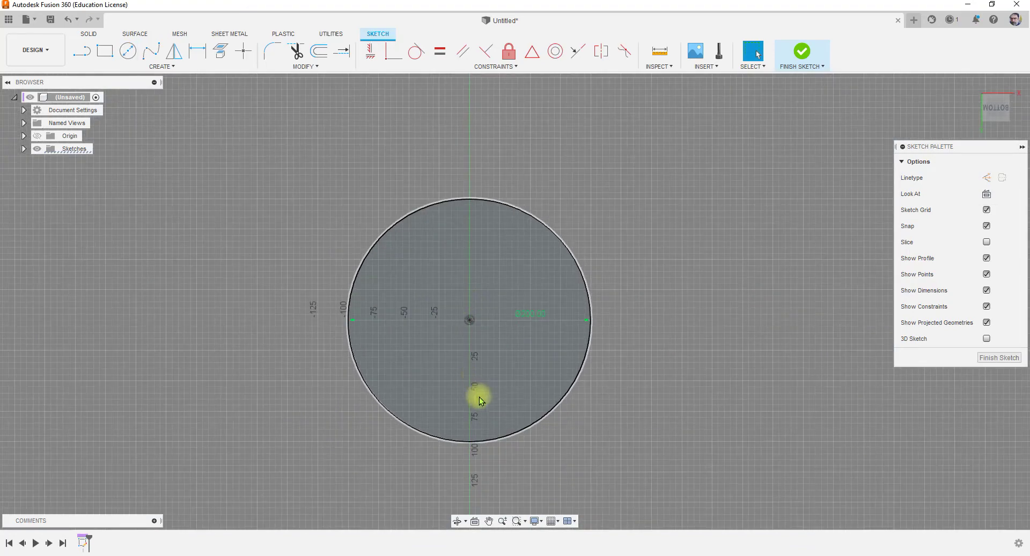
{"action": "scroll", "coordinate": [471, 386], "scroll_direction": "up", "scroll_amount": 3}
{"action": "left_click", "coordinate": [794, 71]}
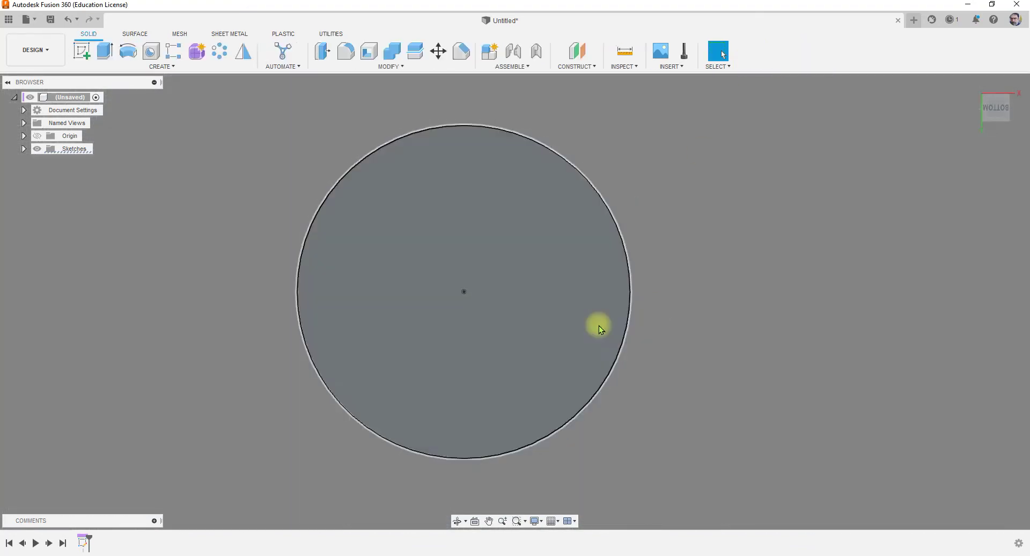
Extrude the circle about 31 mm into a solid disc
{"action": "middle_click_drag", "start_coordinate": [681, 370], "coordinate": [614, 332], "text": "shift"}
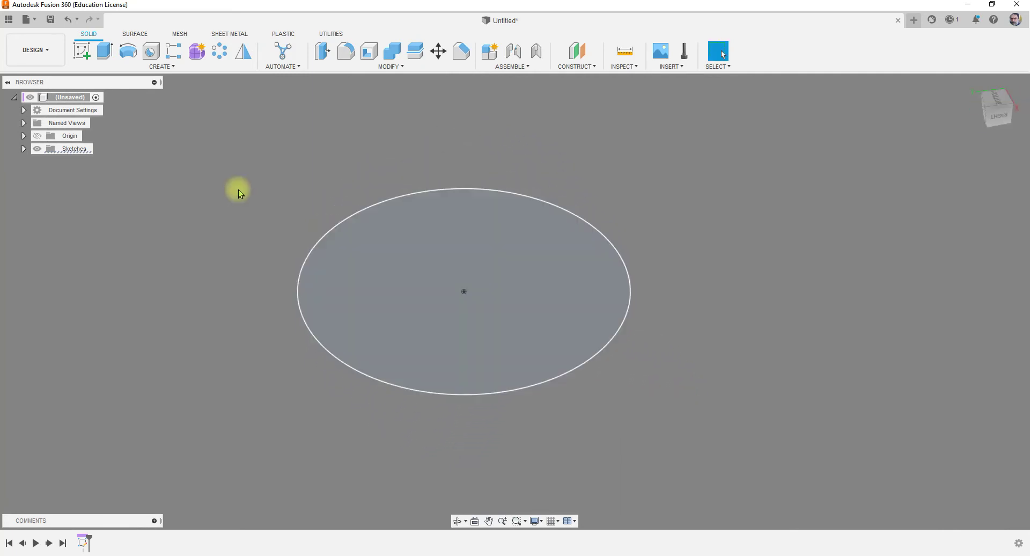
{"action": "left_click", "coordinate": [103, 56]}
{"action": "left_click_drag", "start_coordinate": [467, 300], "coordinate": [385, 174]}
{"action": "left_click", "coordinate": [278, 385]}
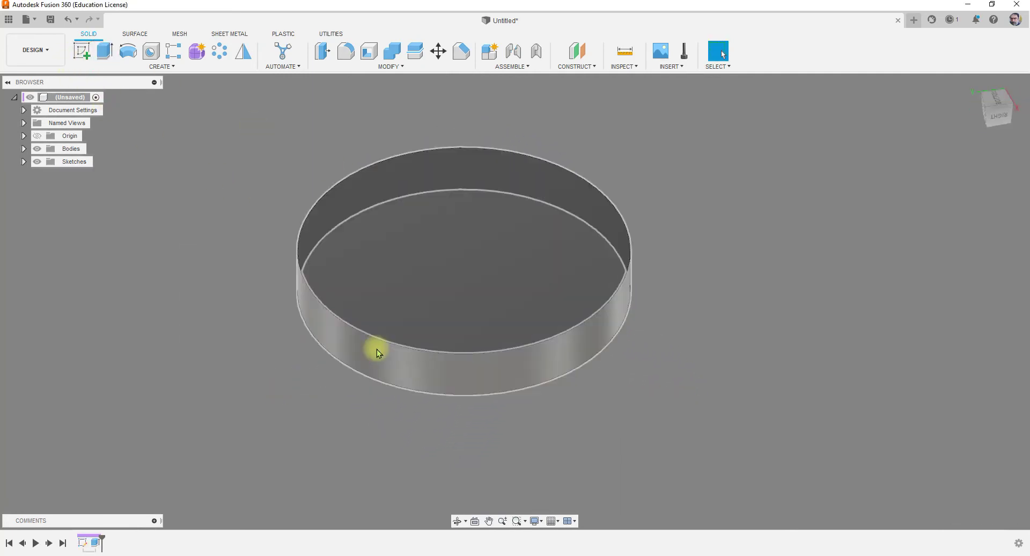
{"action": "scroll", "coordinate": [712, 351], "scroll_direction": "down", "scroll_amount": 2}
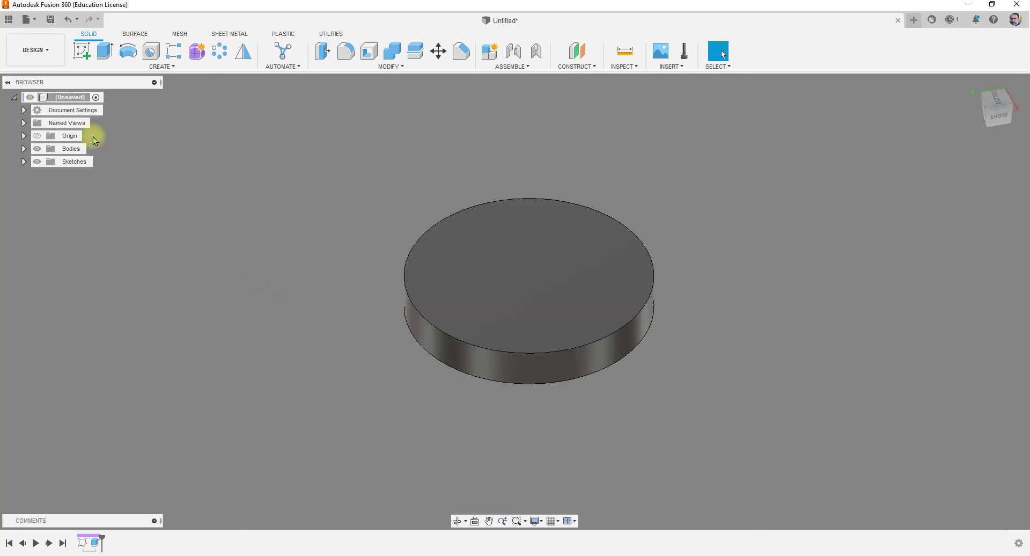
On the disc's flat face, sketch a point near the rim and constrain it vertically with the disc's centre
{"action": "left_click", "coordinate": [82, 51]}
{"action": "left_click", "coordinate": [477, 239]}
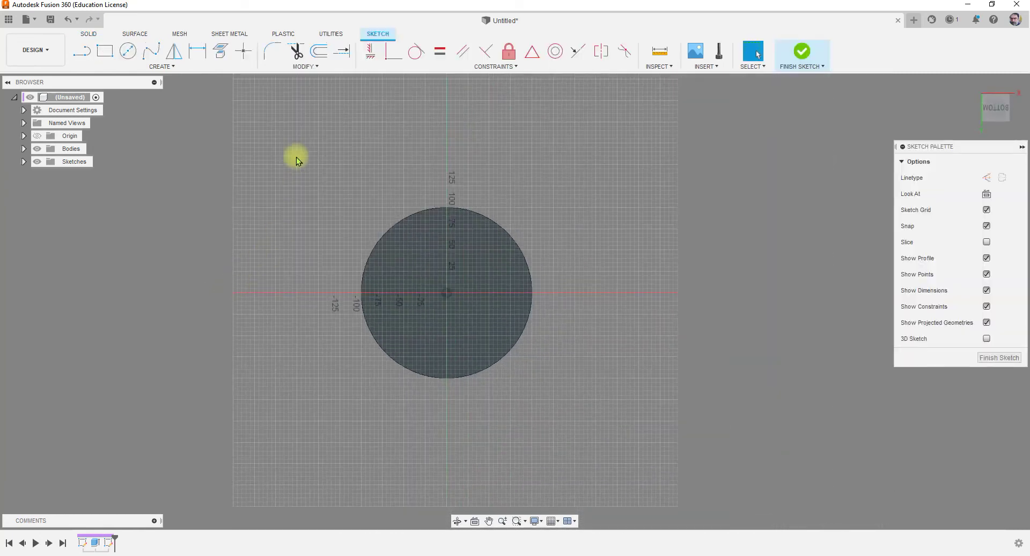
{"action": "left_click", "coordinate": [243, 51]}
{"action": "scroll", "coordinate": [429, 301], "scroll_direction": "up", "scroll_amount": 3}
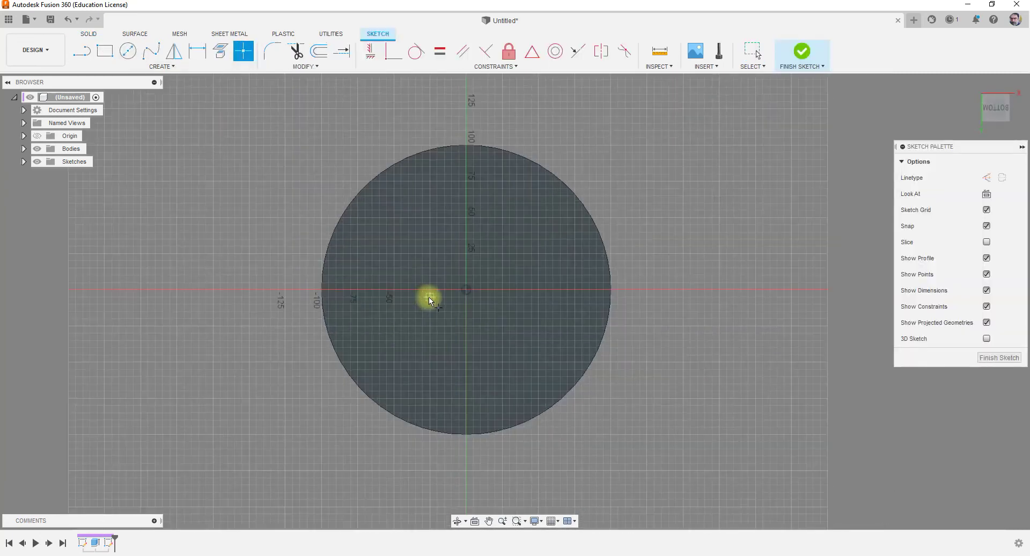
{"action": "left_click", "coordinate": [466, 174]}
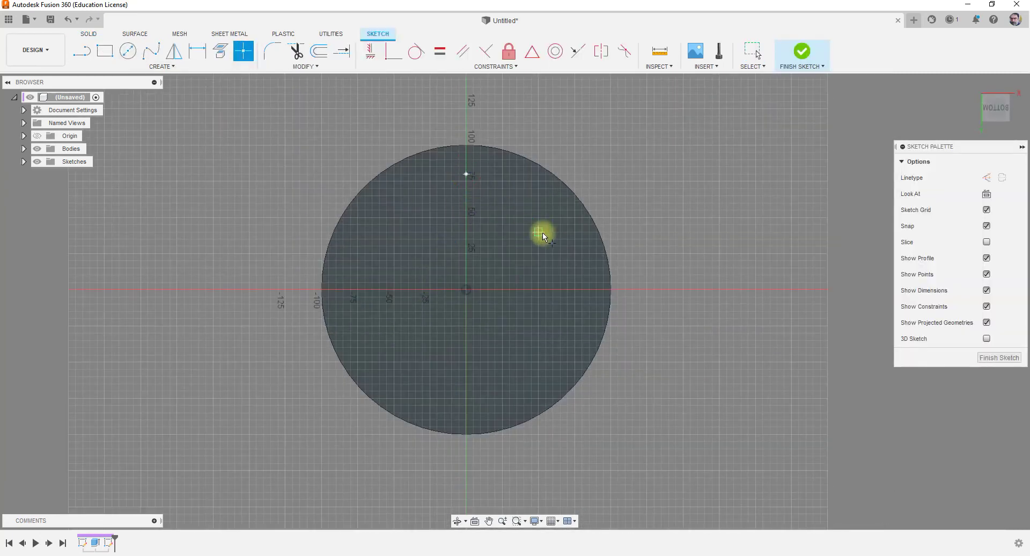
{"action": "left_click", "coordinate": [372, 52]}
{"action": "left_click", "coordinate": [465, 174]}
{"action": "left_click", "coordinate": [466, 289]}
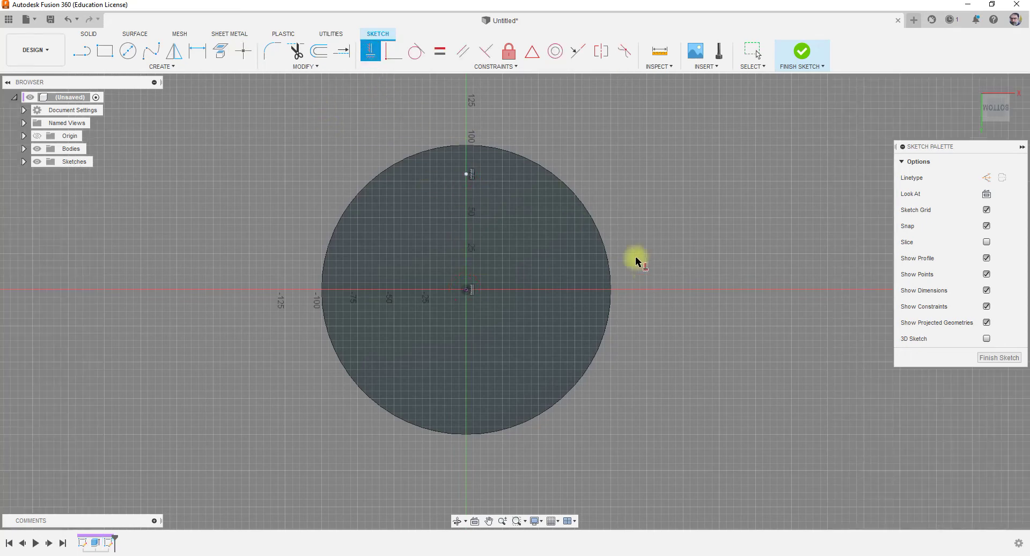
Dimension the point 80 mm from the disc's centre and finish the sketch
{"action": "left_click", "coordinate": [197, 51]}
{"action": "left_click", "coordinate": [465, 174]}
{"action": "left_click", "coordinate": [465, 289]}
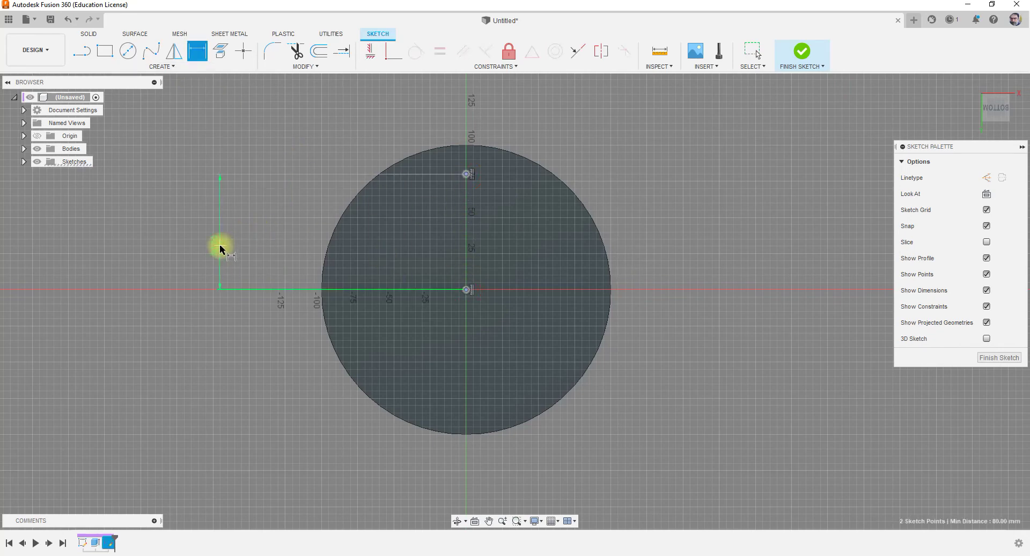
{"action": "left_click", "coordinate": [220, 247]}
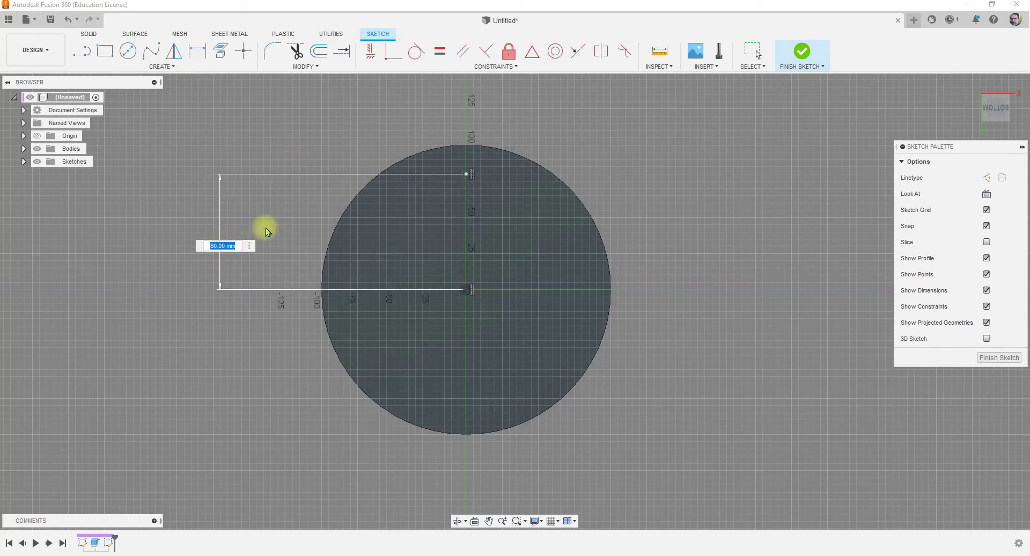
{"action": "key", "text": "Return"}
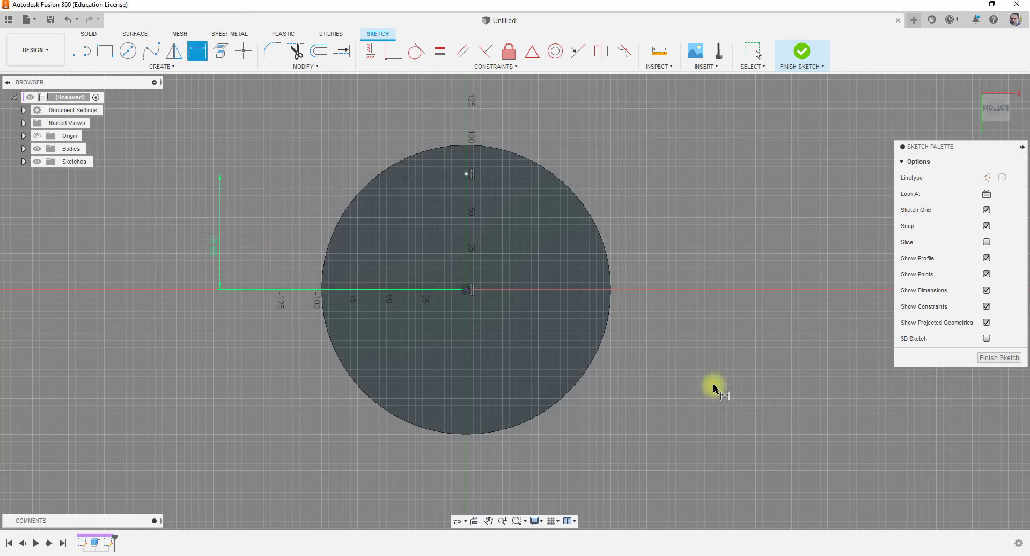
{"action": "left_click", "coordinate": [985, 358]}
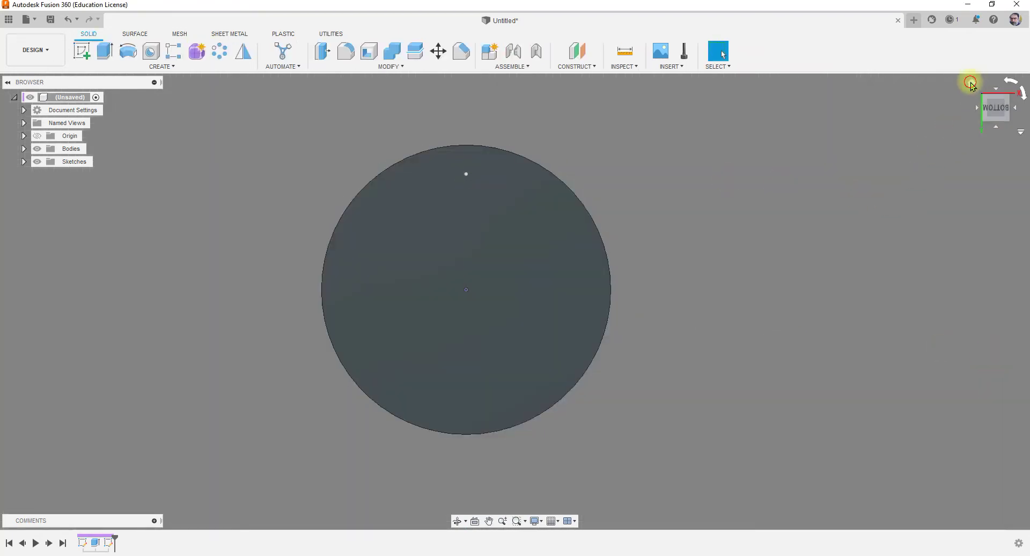
Create a counterbored M10x1.5 tapped hole 35 mm deep at the sketch point, with a 13 mm wide, 3 mm deep counterbore
{"action": "left_click", "coordinate": [972, 86]}
{"action": "middle_click_drag", "start_coordinate": [503, 310], "coordinate": [498, 201], "text": "shift"}
{"action": "left_click", "coordinate": [152, 51]}
{"action": "left_click", "coordinate": [401, 183]}
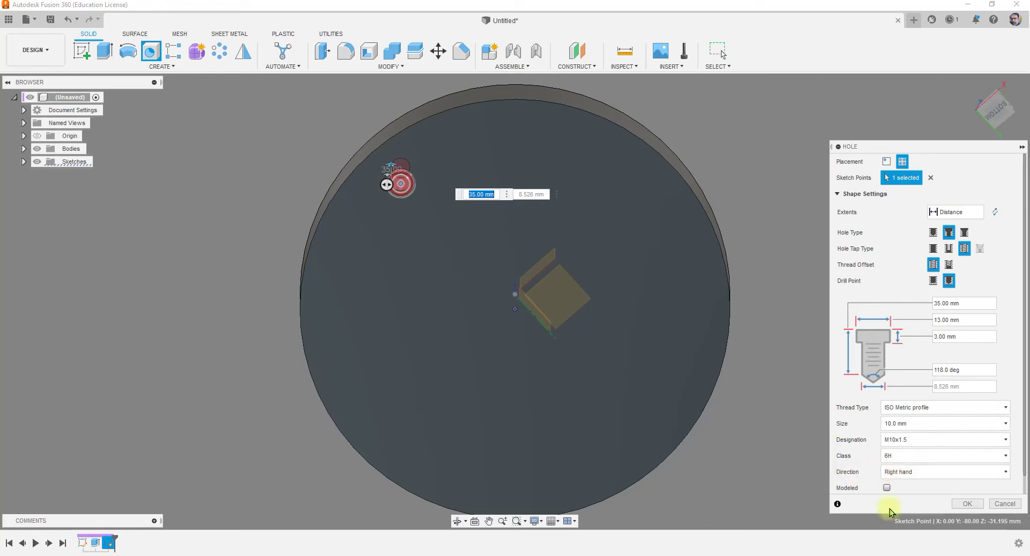
{"action": "left_click", "coordinate": [967, 504]}
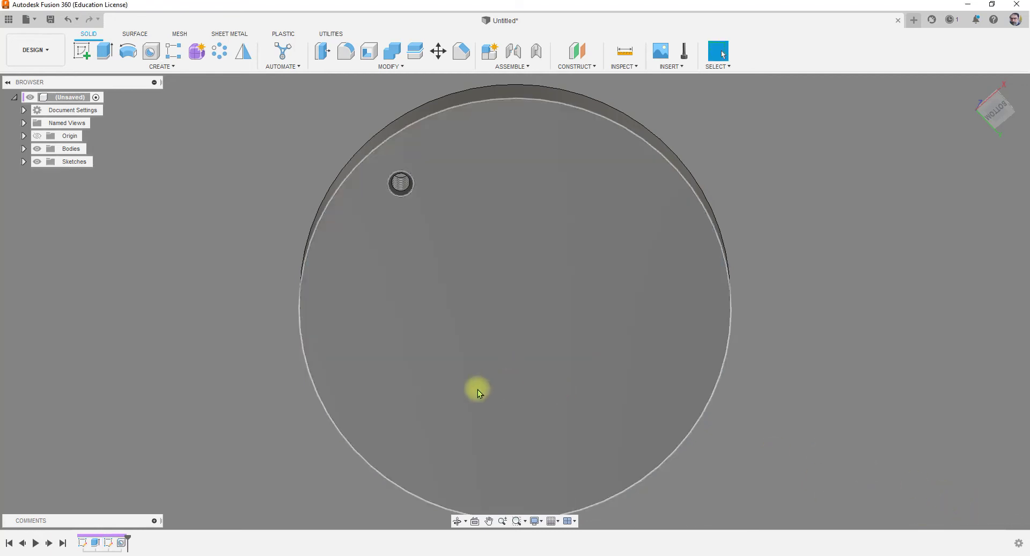
Start a circular pattern of features with the counterbored tapped hole as the object to repeat
{"action": "middle_click_drag", "start_coordinate": [422, 393], "coordinate": [395, 356], "text": "shift"}
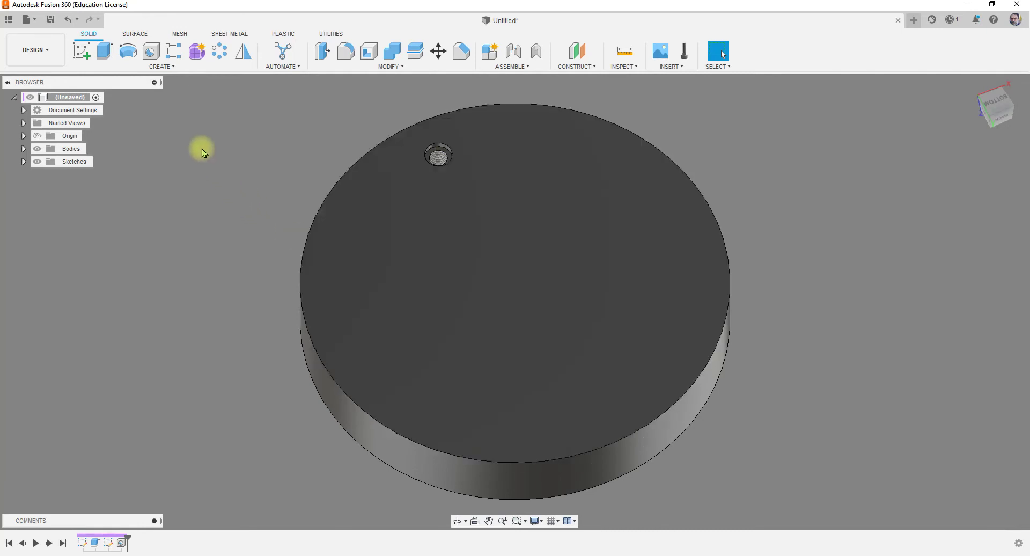
{"action": "left_click", "coordinate": [170, 66]}
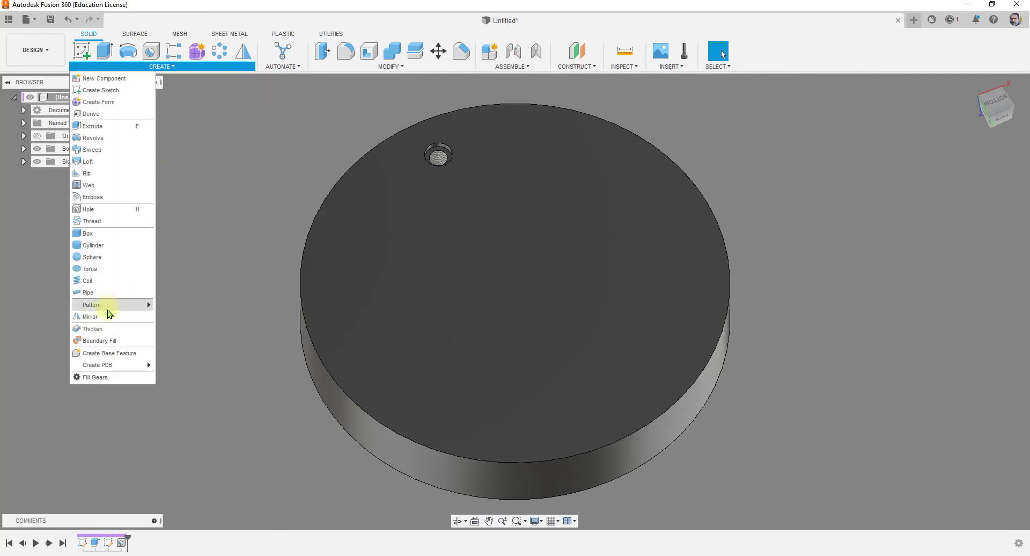
{"action": "mouse_move", "coordinate": [114, 307]}
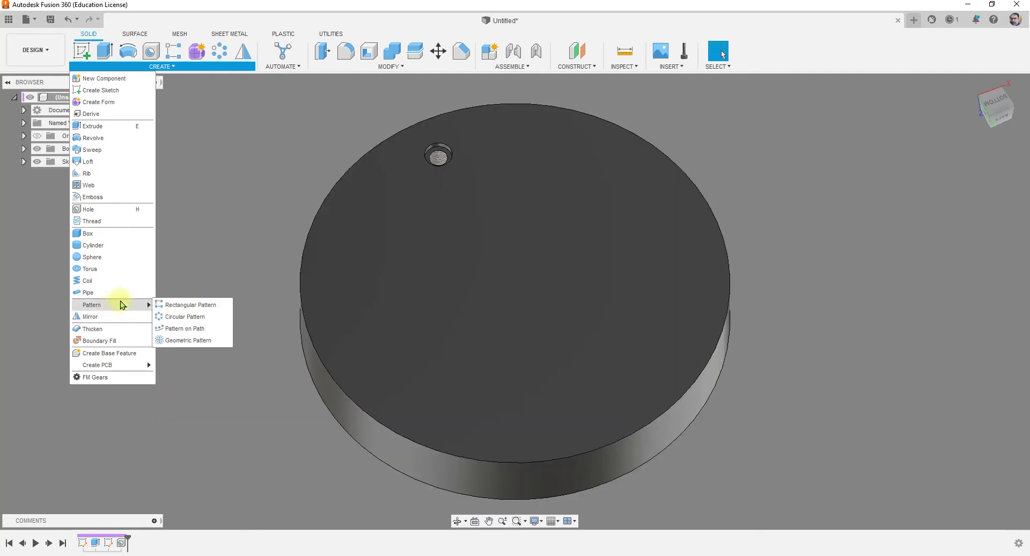
{"action": "left_click", "coordinate": [194, 321]}
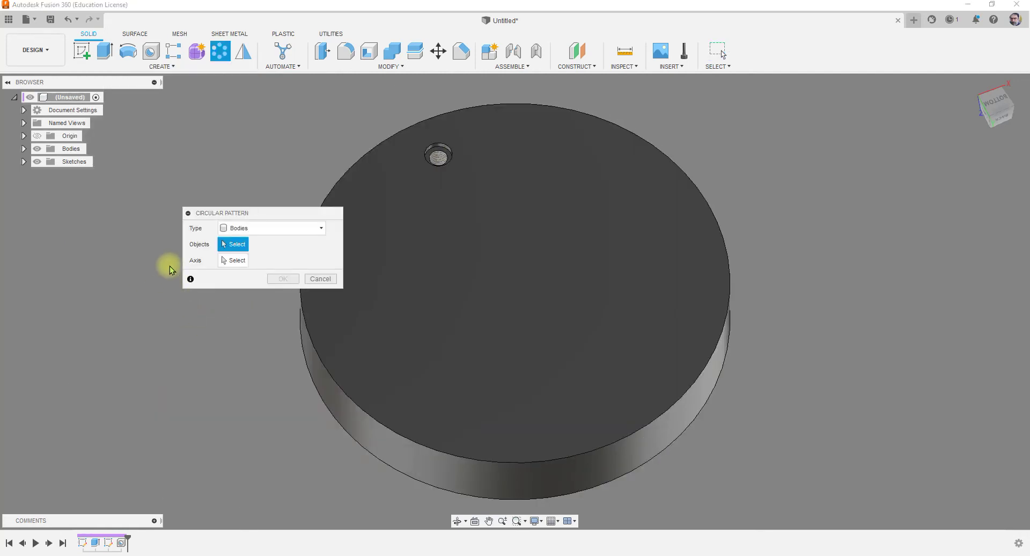
{"action": "left_click", "coordinate": [260, 229]}
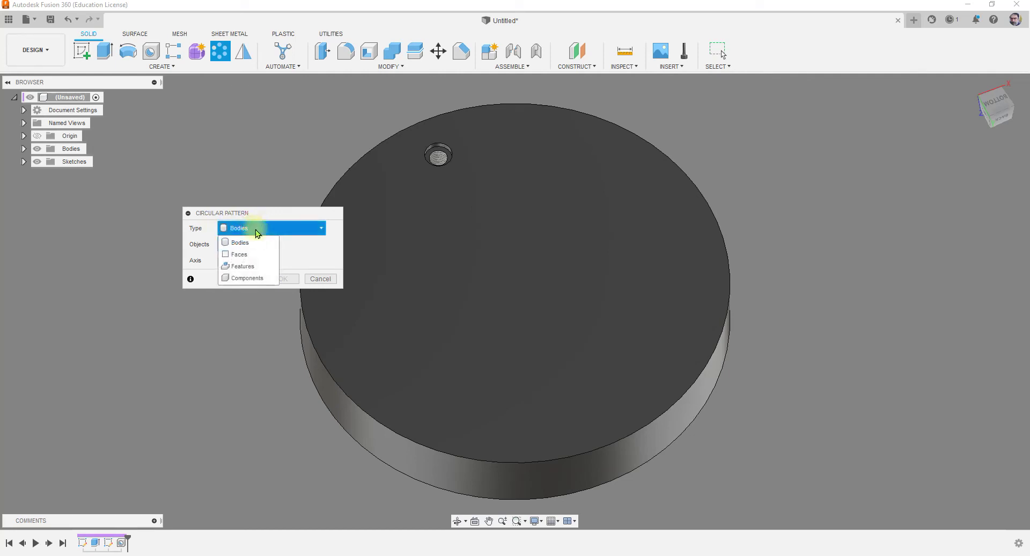
{"action": "left_click", "coordinate": [250, 266]}
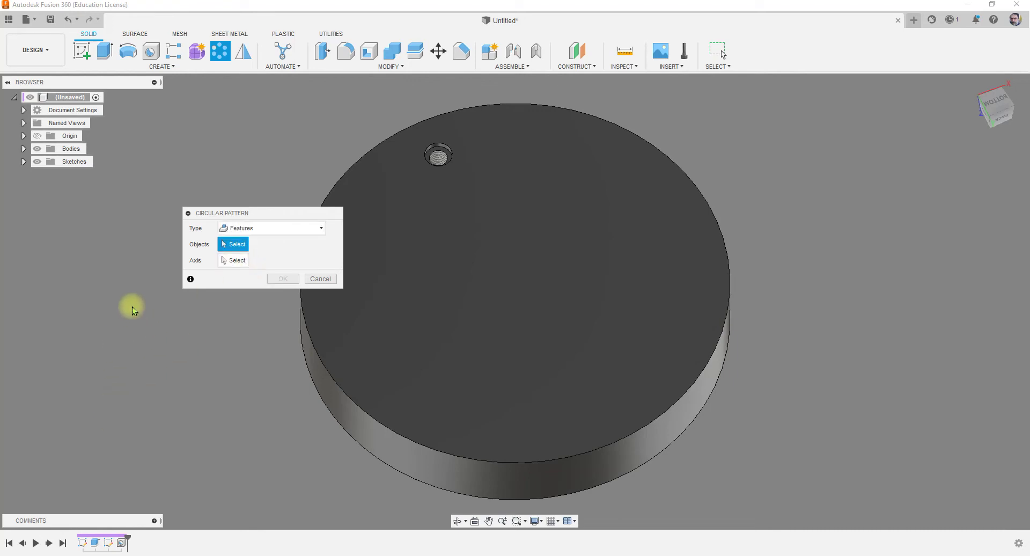
{"action": "left_click", "coordinate": [122, 543]}
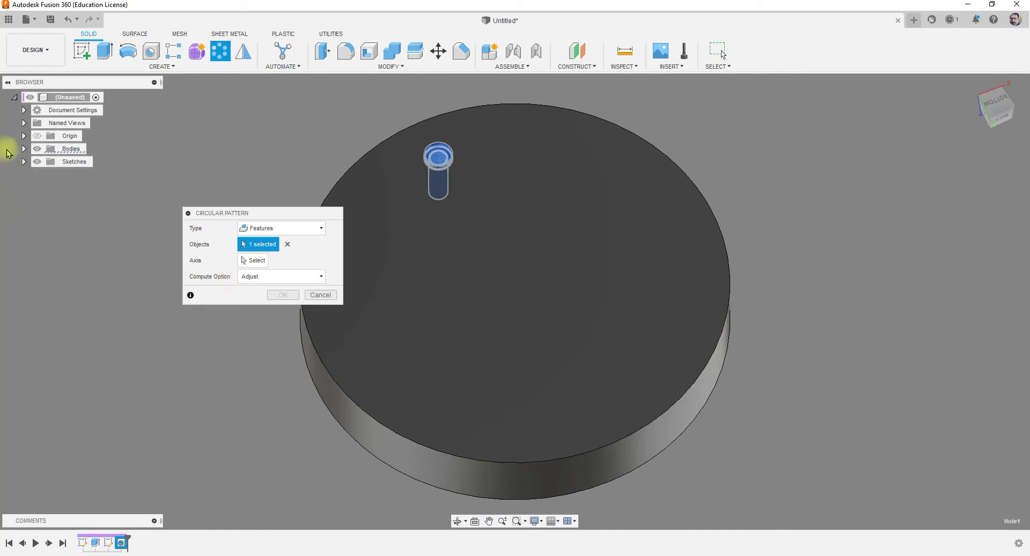
Define the circular pattern's axis with the outer circular edge of the disc's drilled face
{"action": "left_click", "coordinate": [24, 138]}
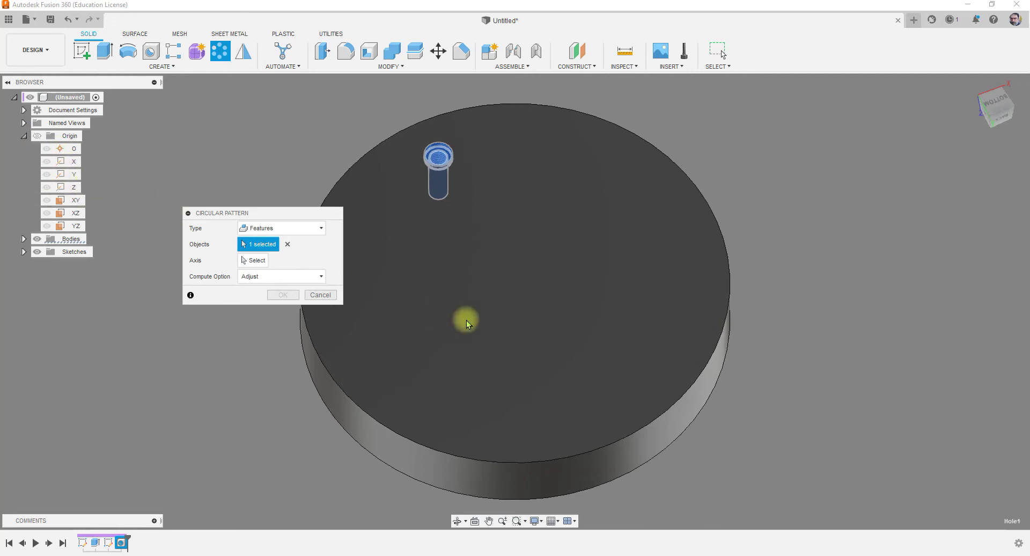
{"action": "middle_click_drag", "start_coordinate": [749, 416], "coordinate": [736, 351], "text": "shift"}
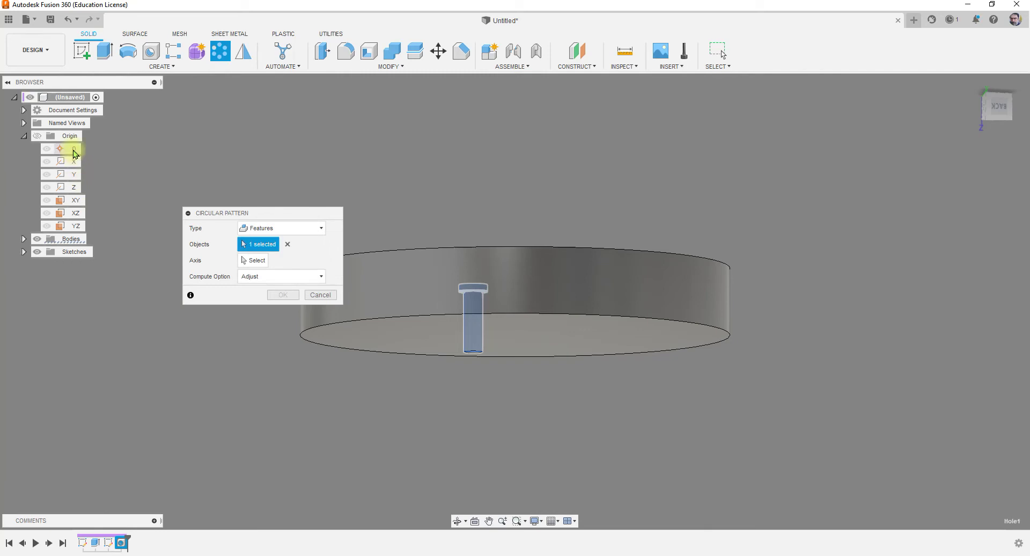
{"action": "left_click", "coordinate": [37, 136]}
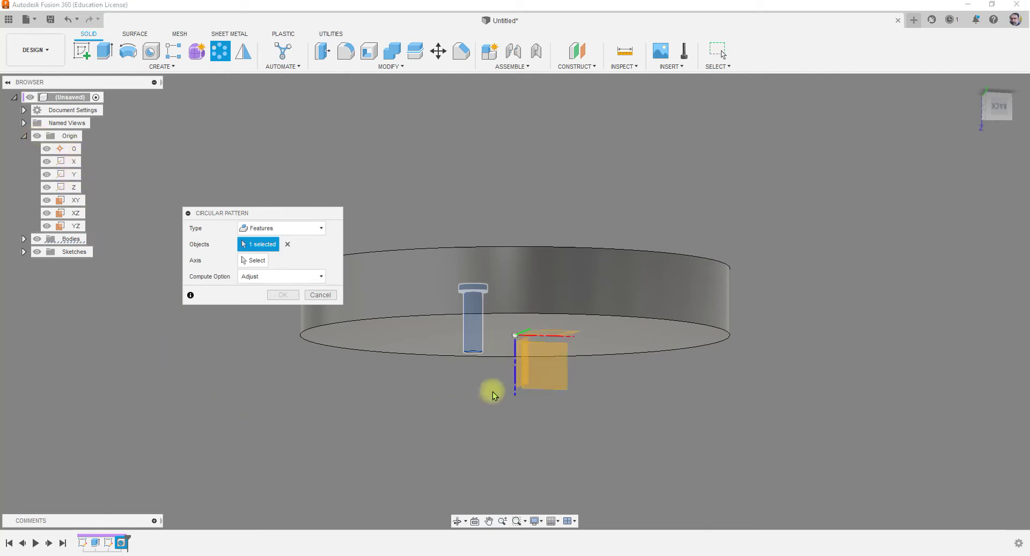
{"action": "middle_click_drag", "start_coordinate": [613, 416], "coordinate": [616, 454], "text": "shift"}
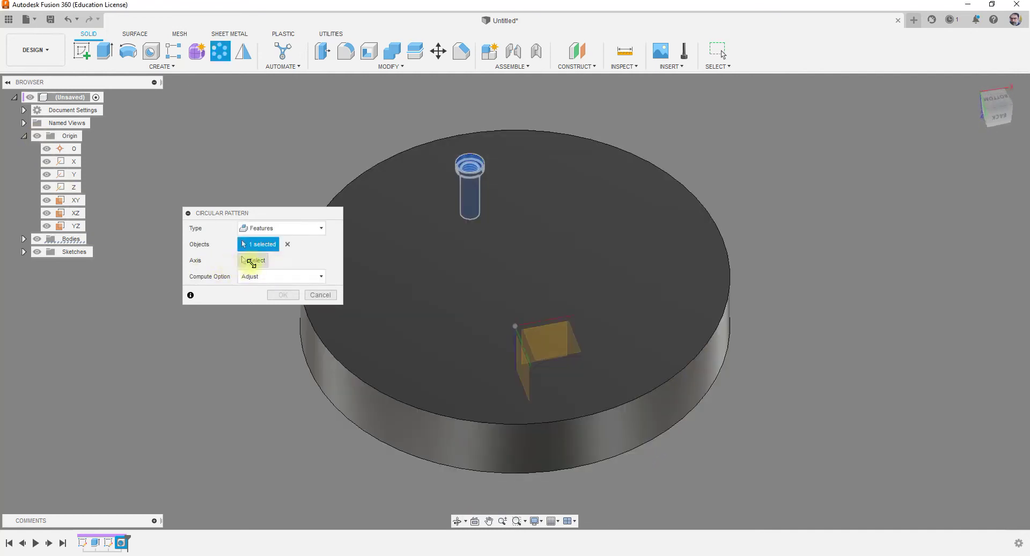
{"action": "left_click", "coordinate": [252, 262]}
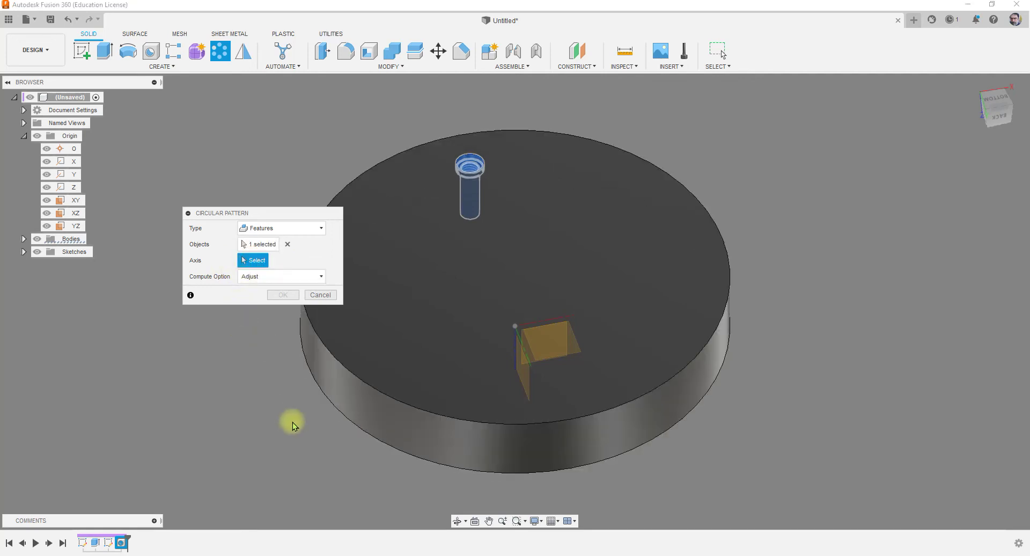
{"action": "left_click", "coordinate": [37, 136]}
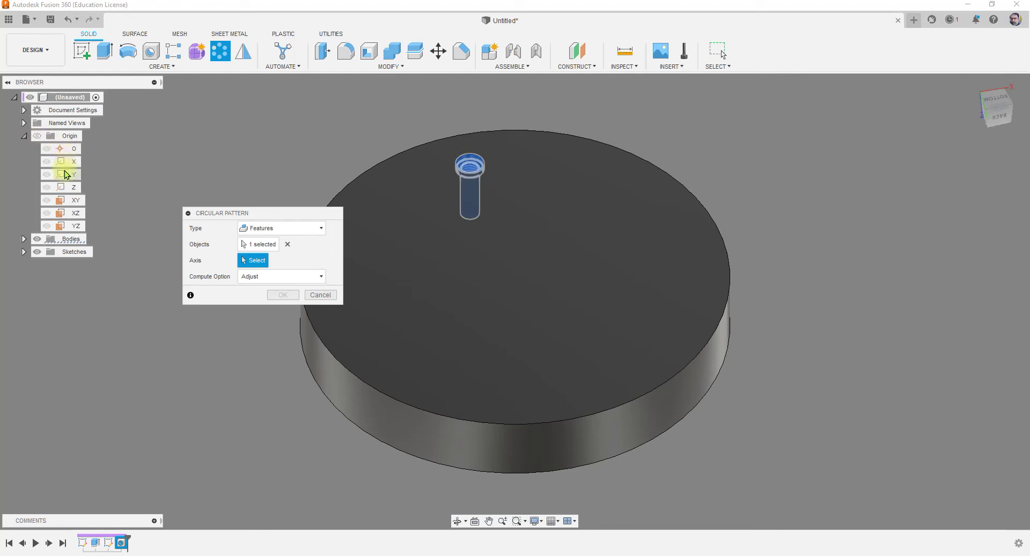
{"action": "mouse_move", "coordinate": [190, 362]}
{"action": "middle_mouse_down", "text": "shift"}
{"action": "mouse_move", "coordinate": [197, 343]}
{"action": "mouse_move", "coordinate": [195, 373]}
{"action": "middle_mouse_up", "text": "shift"}
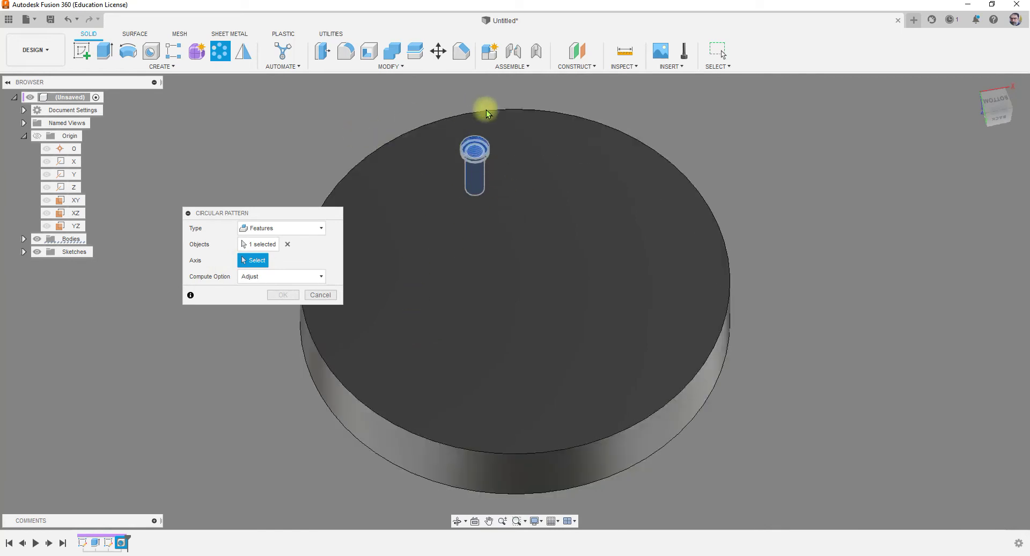
{"action": "left_click", "coordinate": [612, 130]}
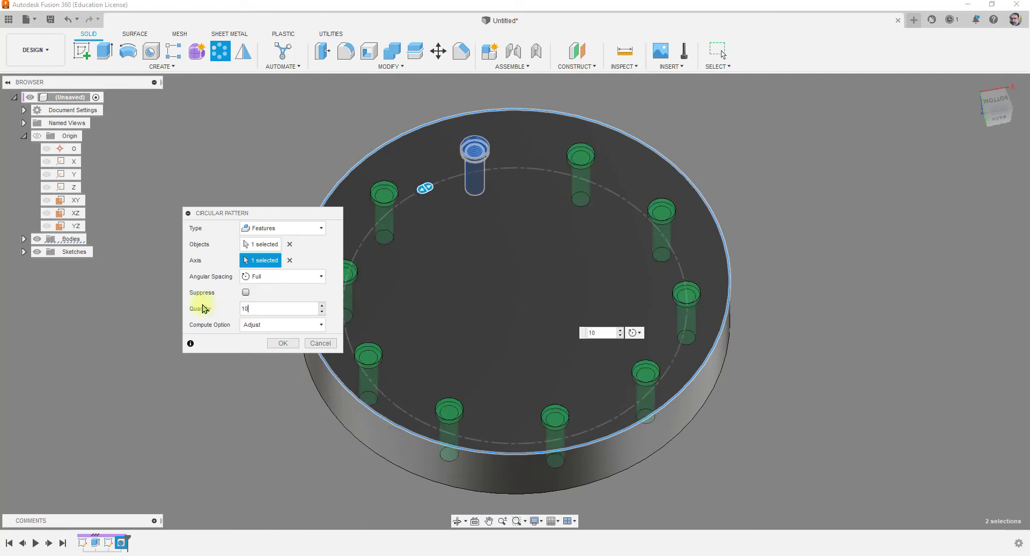
Set the circular pattern to a quantity of 8 with full angular spacing and create it
{"action": "left_click", "coordinate": [272, 281]}
{"action": "left_click", "coordinate": [267, 303]}
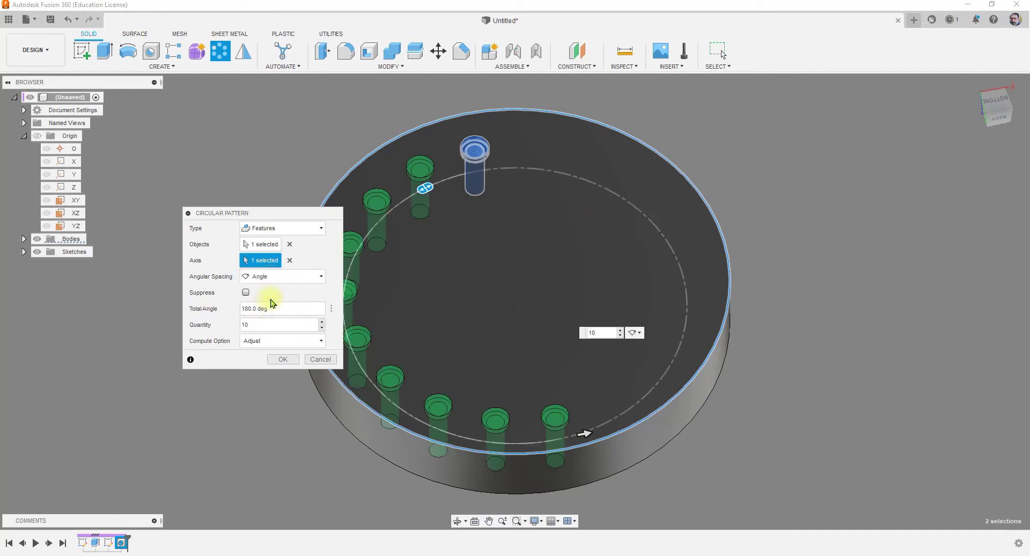
{"action": "mouse_move", "coordinate": [428, 188]}
{"action": "left_mouse_down"}
{"action": "mouse_move", "coordinate": [405, 199]}
{"action": "mouse_move", "coordinate": [424, 191]}
{"action": "mouse_move", "coordinate": [407, 197]}
{"action": "mouse_move", "coordinate": [414, 193]}
{"action": "left_mouse_up"}
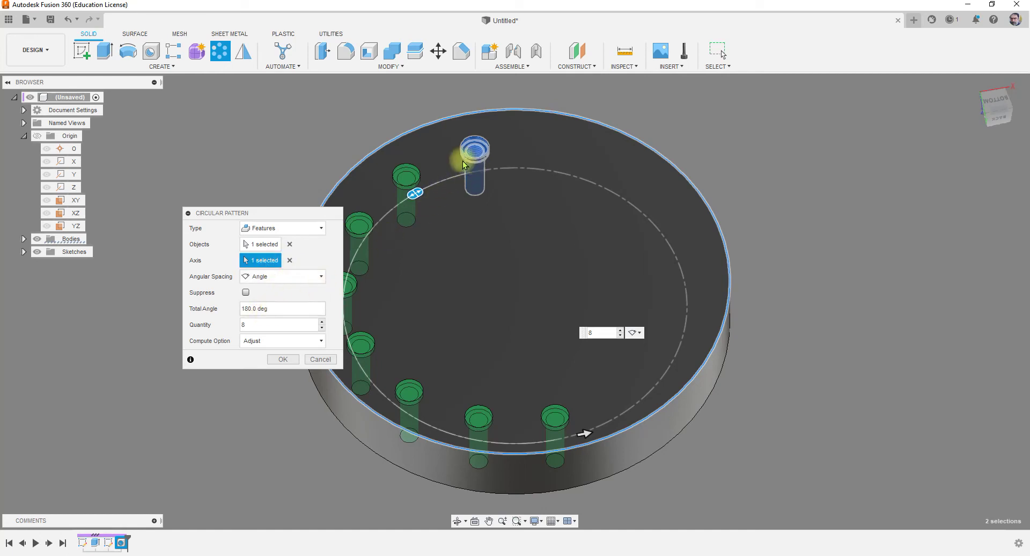
{"action": "left_click", "coordinate": [282, 277]}
{"action": "left_click", "coordinate": [259, 291]}
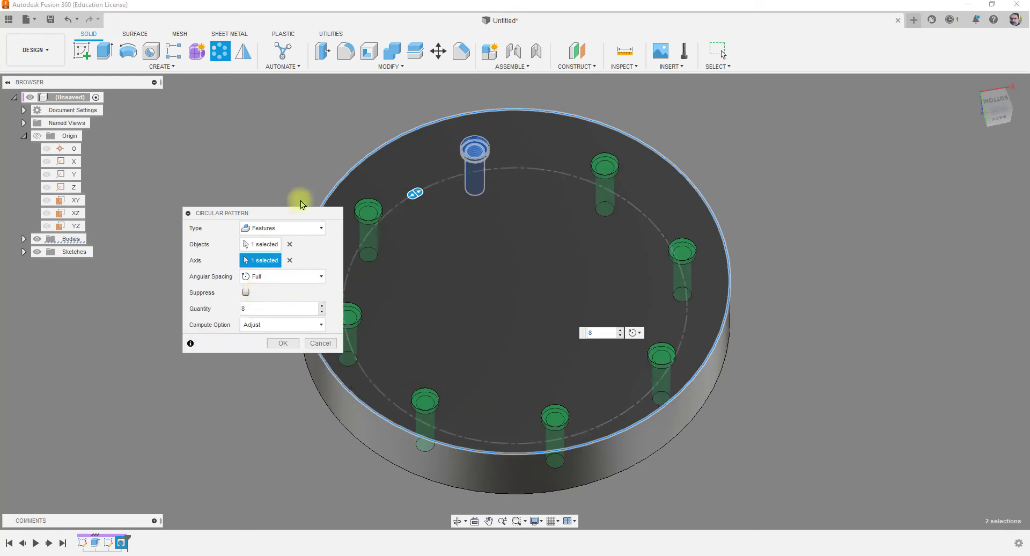
{"action": "left_click", "coordinate": [284, 344]}
{"action": "middle_click_drag", "start_coordinate": [333, 359], "coordinate": [393, 338], "text": "shift"}
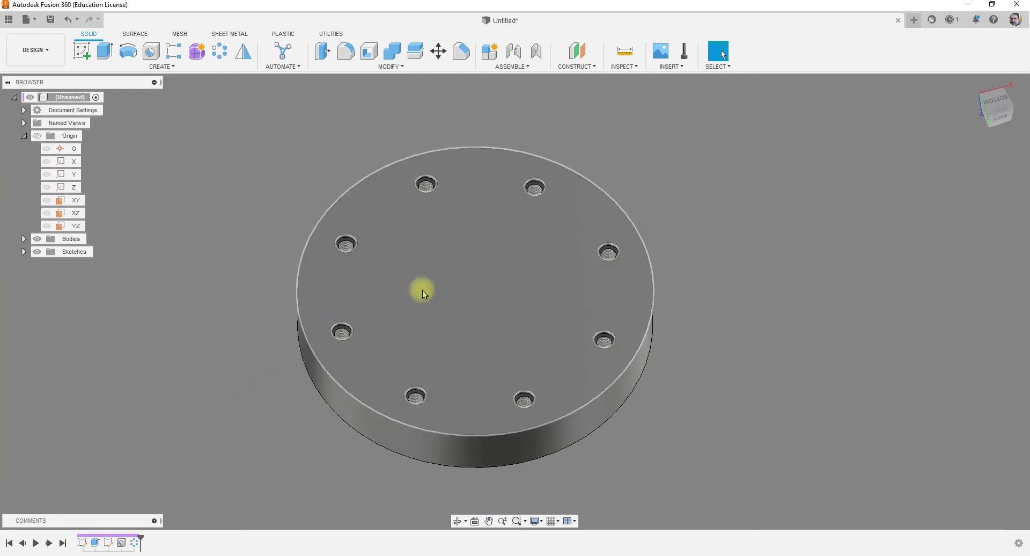
On the disc's drilled face, sketch a circle about 20 mm in diameter between the disc's centre and one hole
{"action": "left_click", "coordinate": [84, 56]}
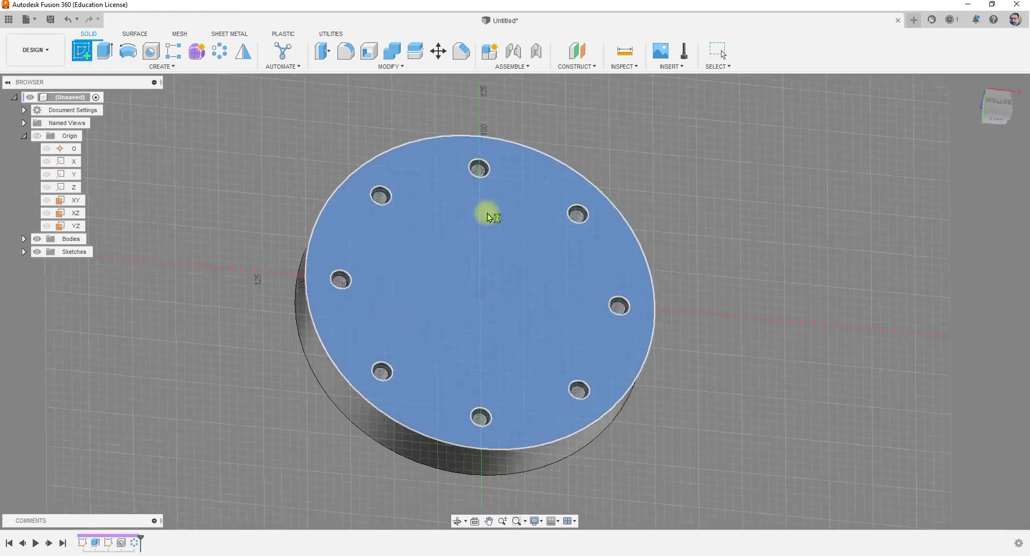
{"action": "left_click", "coordinate": [486, 214]}
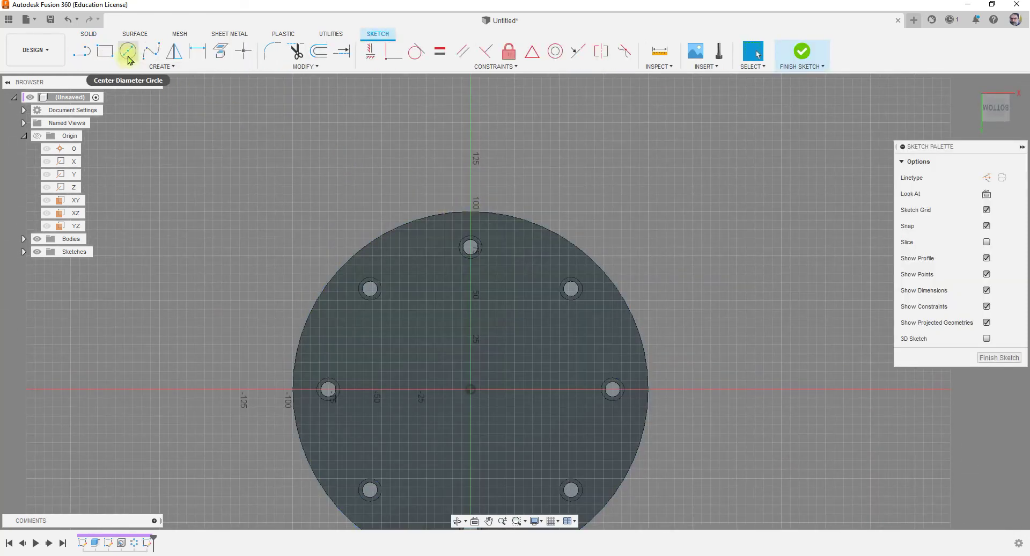
{"action": "left_click", "coordinate": [128, 53]}
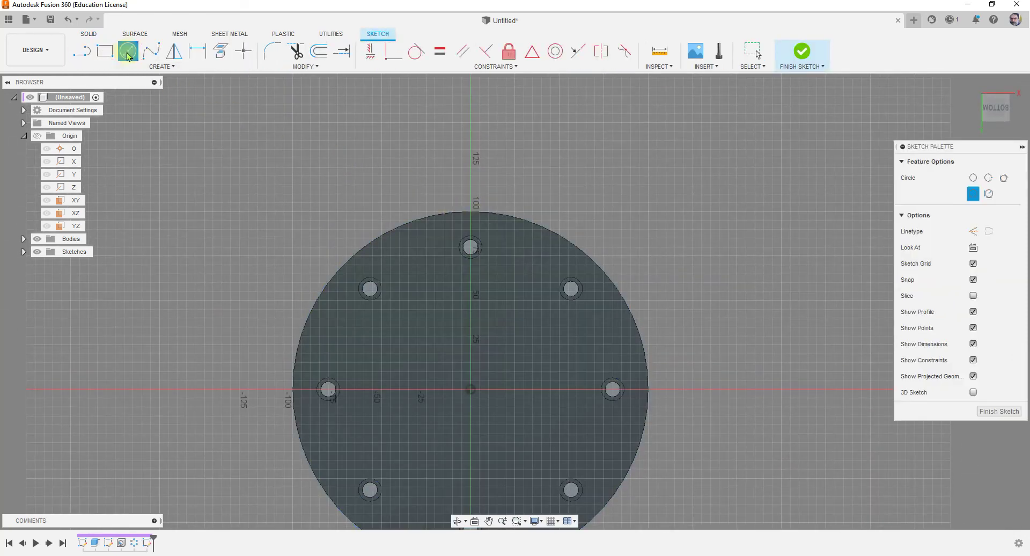
{"action": "left_click", "coordinate": [470, 300]}
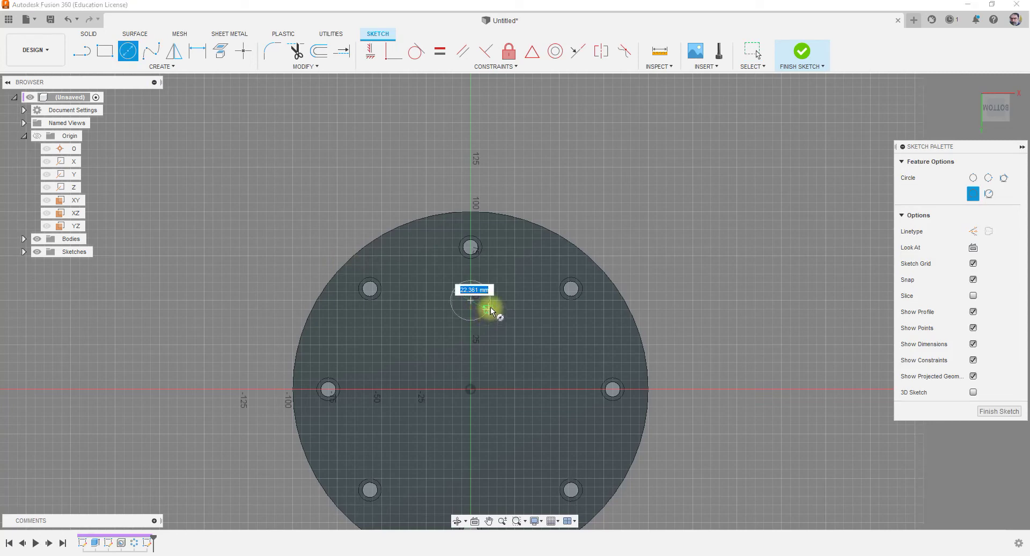
{"action": "left_click", "coordinate": [488, 300]}
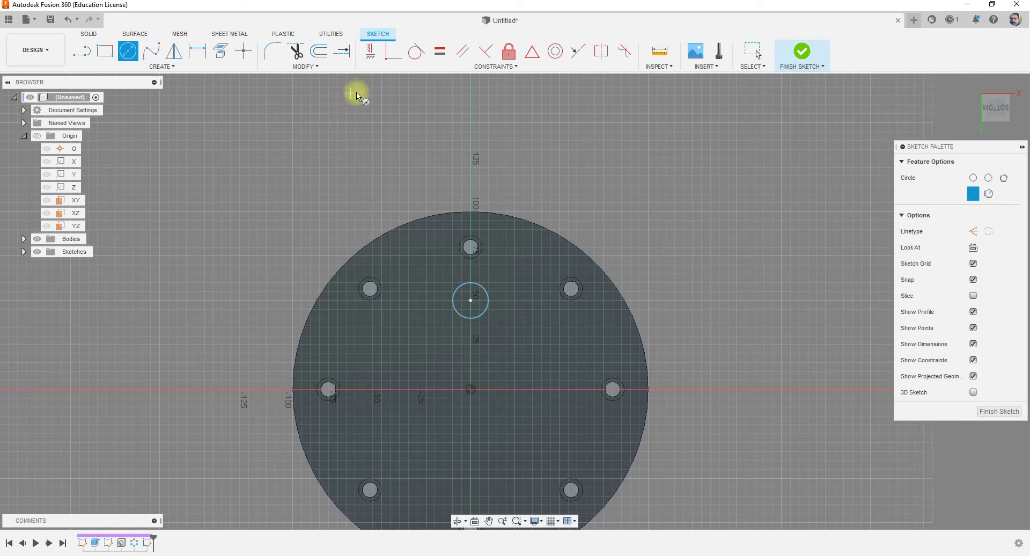
Constrain the new circle's centre vertically with the disc's centre
{"action": "left_click", "coordinate": [370, 51]}
{"action": "left_click", "coordinate": [471, 303]}
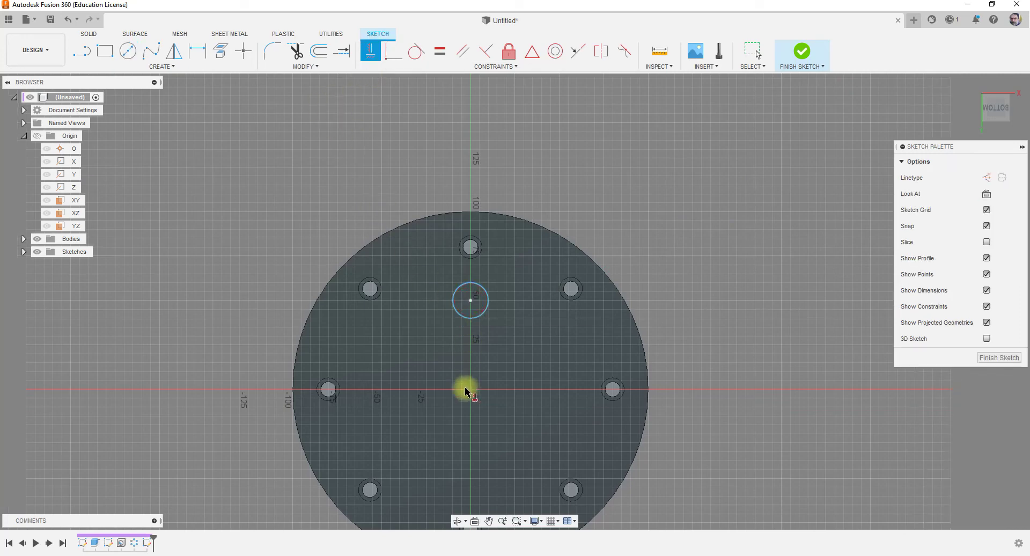
{"action": "left_click", "coordinate": [470, 391]}
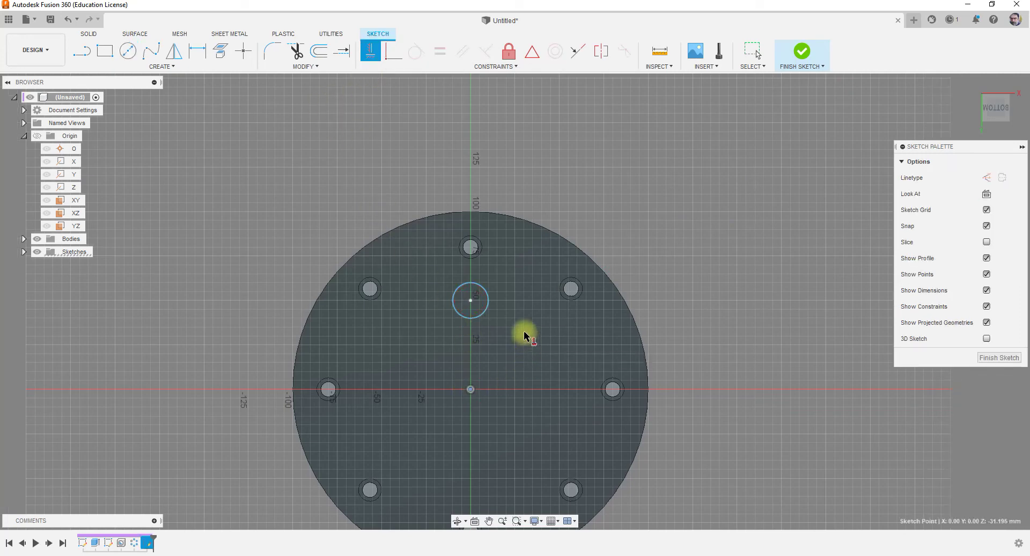
{"action": "left_click", "coordinate": [471, 301]}
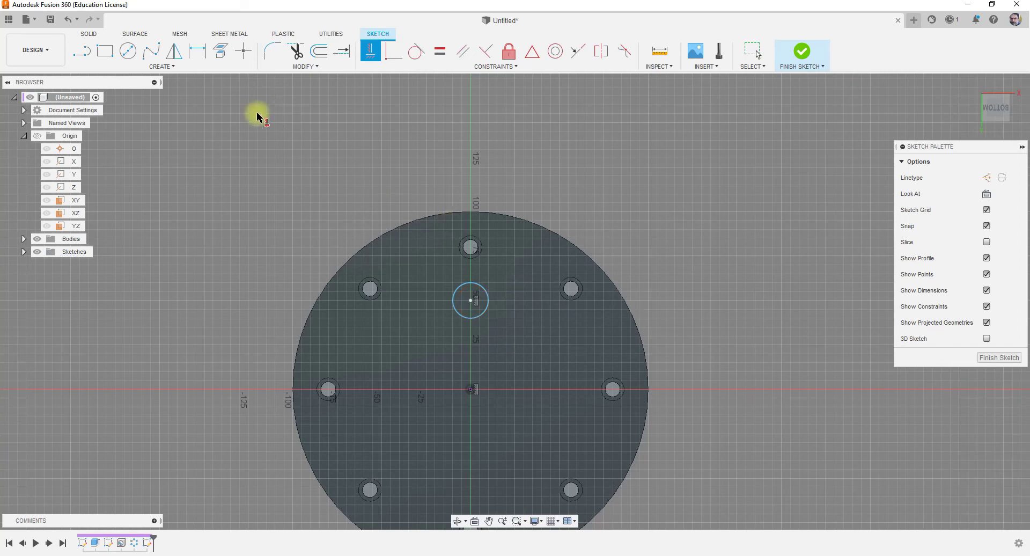
Dimension the circle's centre 50 mm from the disc's centre and finish the sketch
{"action": "left_click", "coordinate": [198, 51]}
{"action": "left_click", "coordinate": [470, 301]}
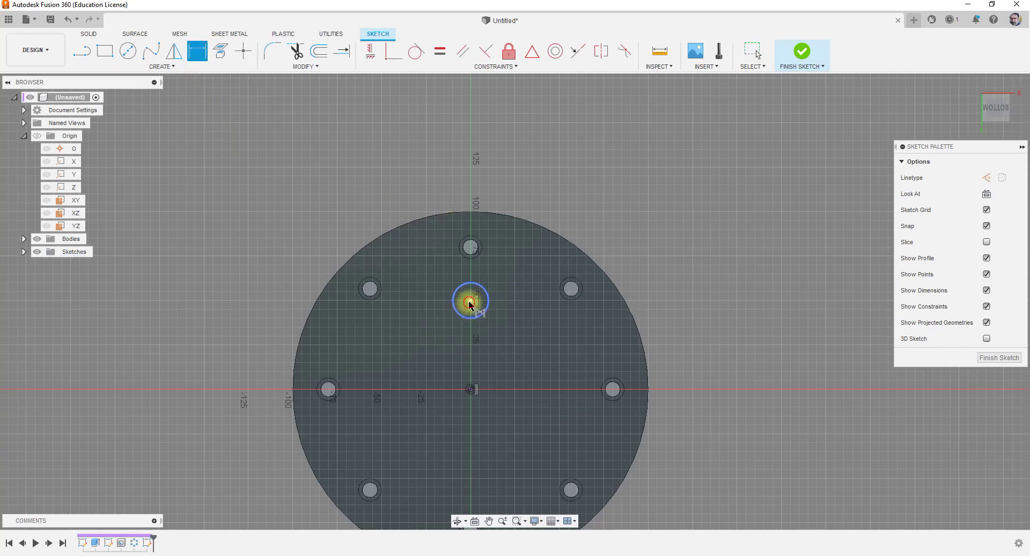
{"action": "left_click", "coordinate": [470, 390]}
{"action": "left_click", "coordinate": [227, 328]}
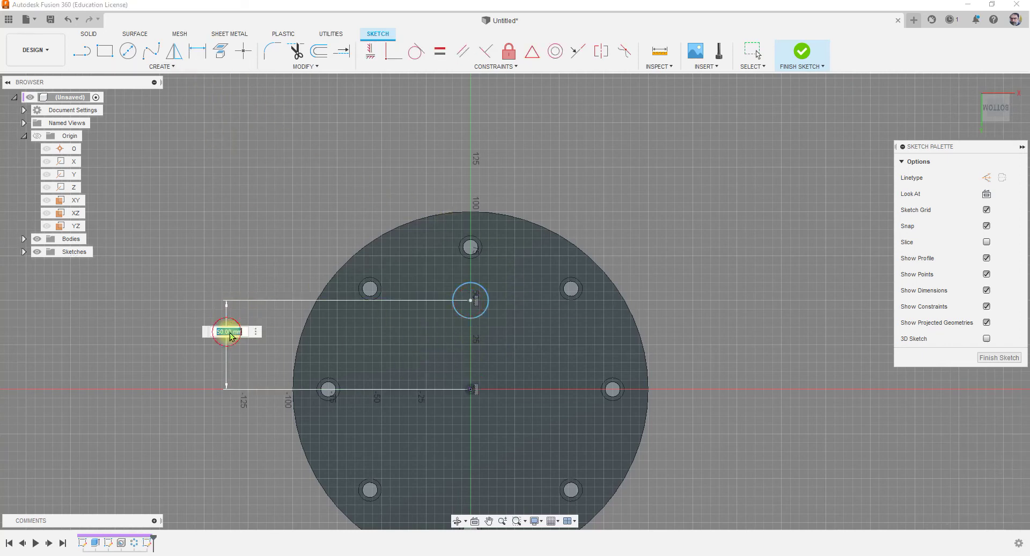
{"action": "key", "text": "Return"}
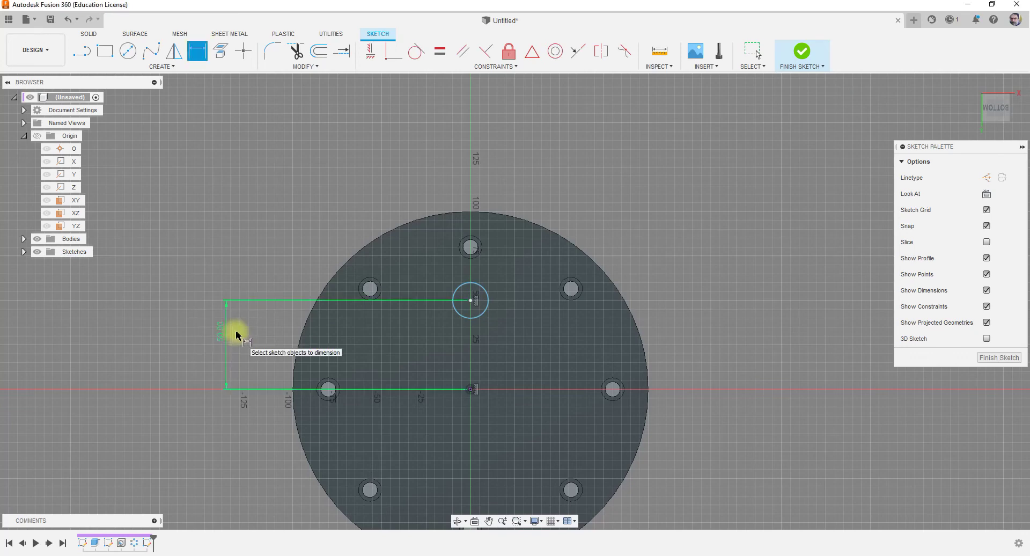
{"action": "left_click", "coordinate": [802, 52]}
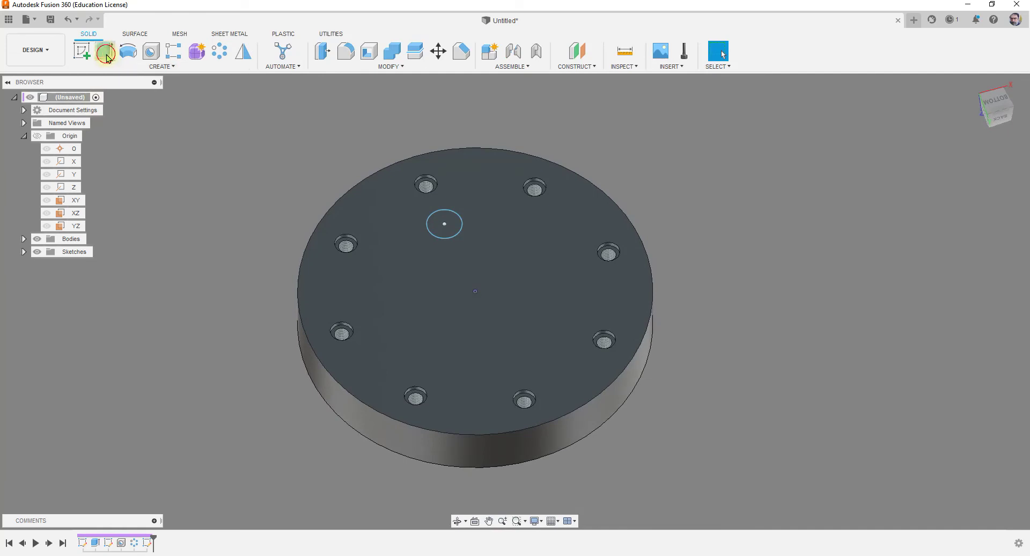
Extrude the small circle on the disc upward about 83 mm as a new body
{"action": "left_click", "coordinate": [105, 51]}
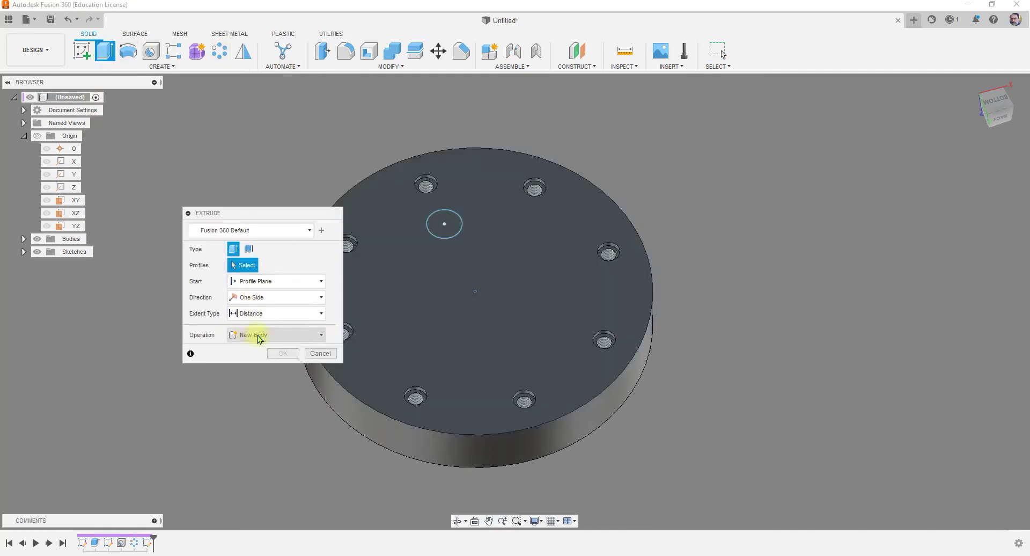
{"action": "left_click", "coordinate": [443, 225]}
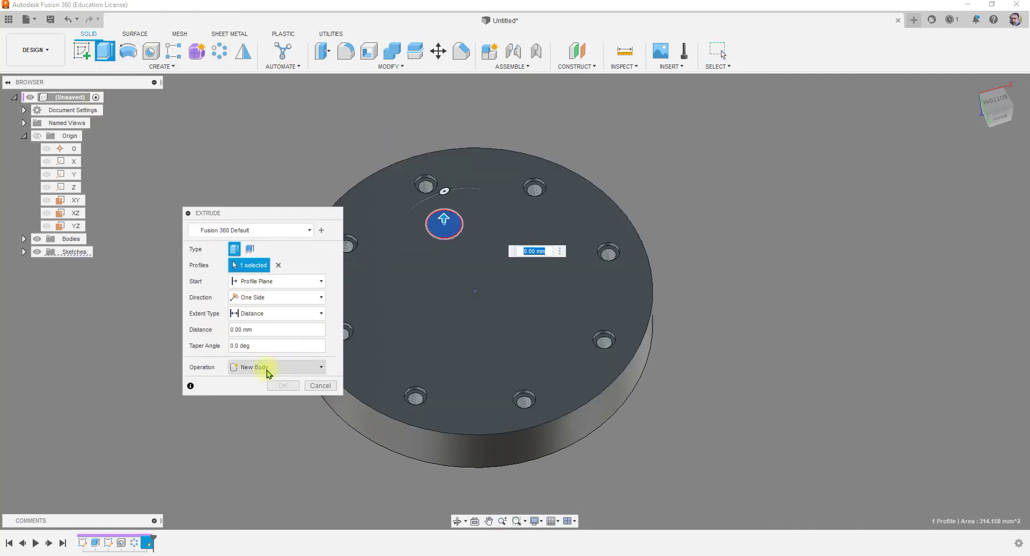
{"action": "left_click_drag", "start_coordinate": [444, 222], "coordinate": [449, 131]}
{"action": "left_click", "coordinate": [248, 370]}
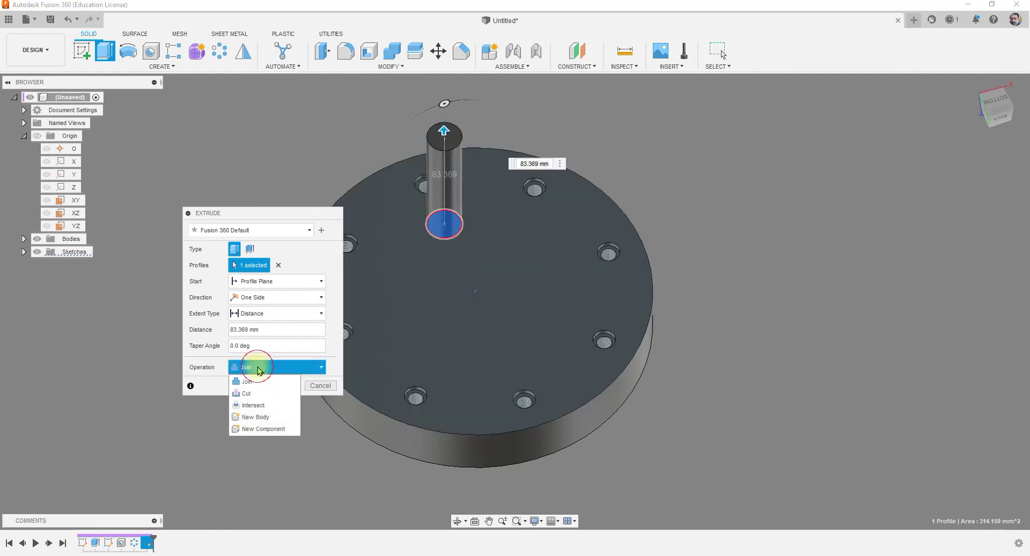
{"action": "left_click", "coordinate": [257, 420]}
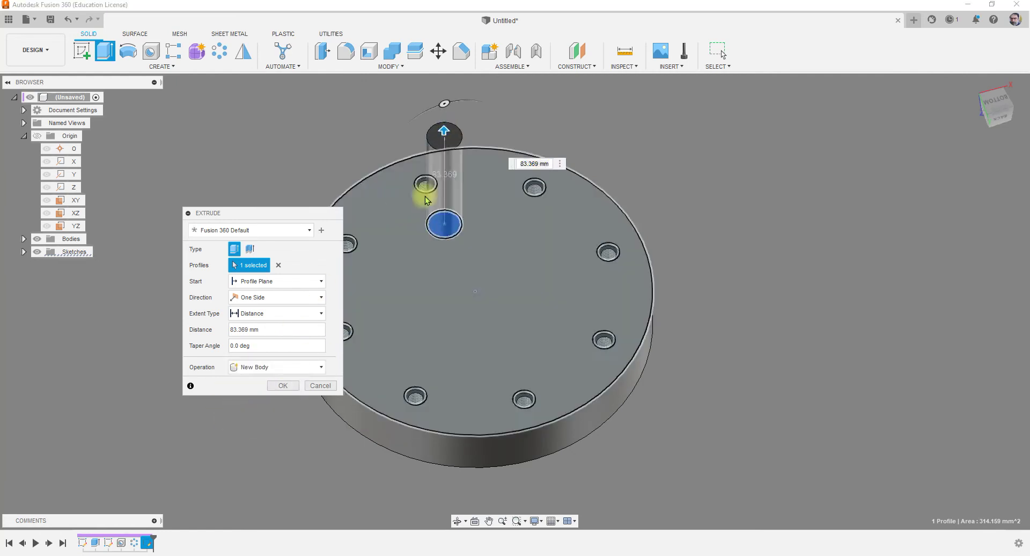
{"action": "left_click", "coordinate": [281, 386]}
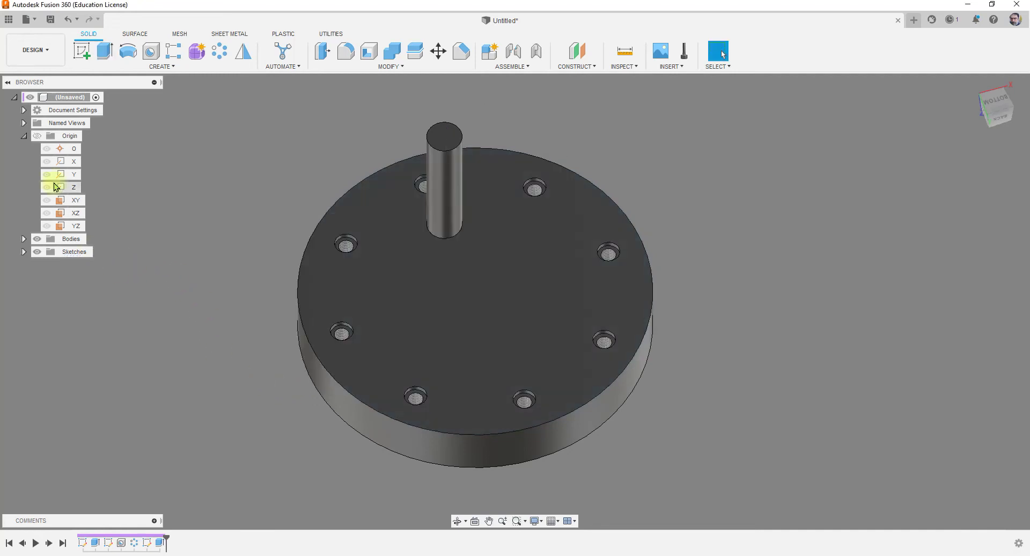
Expand the list of bodies, then hide and show the disc and the cylinder in turn to check they are separate
{"action": "left_click", "coordinate": [24, 239]}
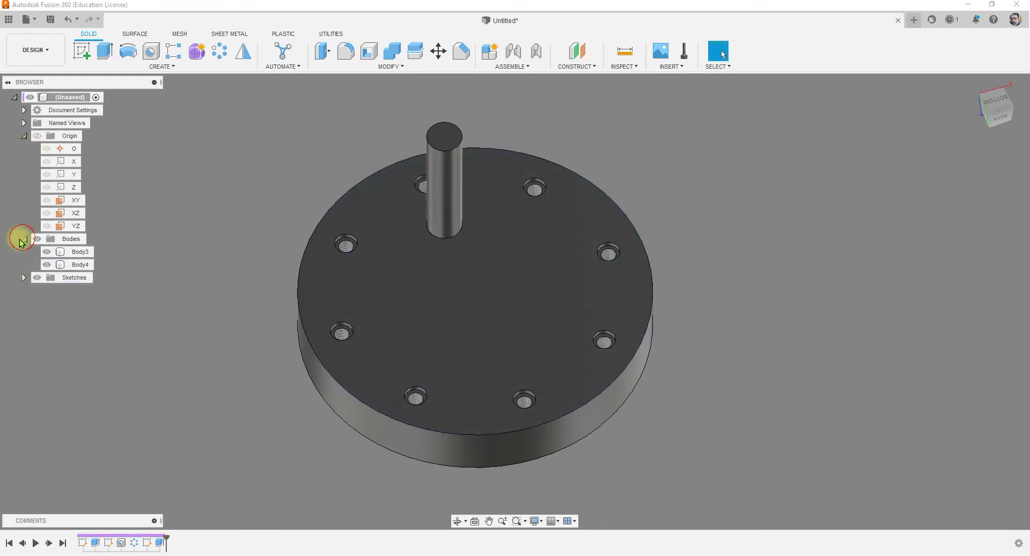
{"action": "left_click", "coordinate": [46, 252]}
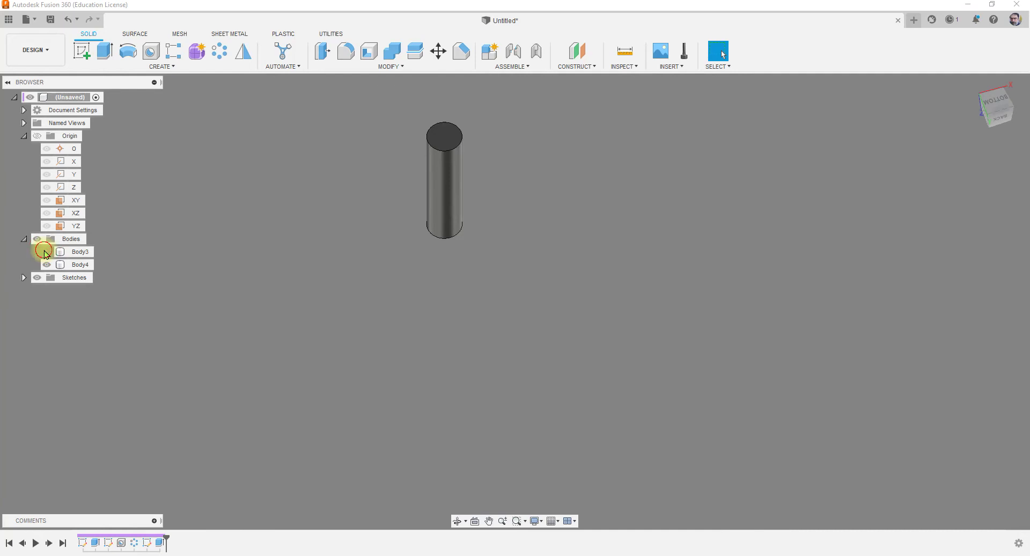
{"action": "left_click", "coordinate": [46, 251]}
{"action": "left_click", "coordinate": [47, 265]}
{"action": "left_click", "coordinate": [47, 264]}
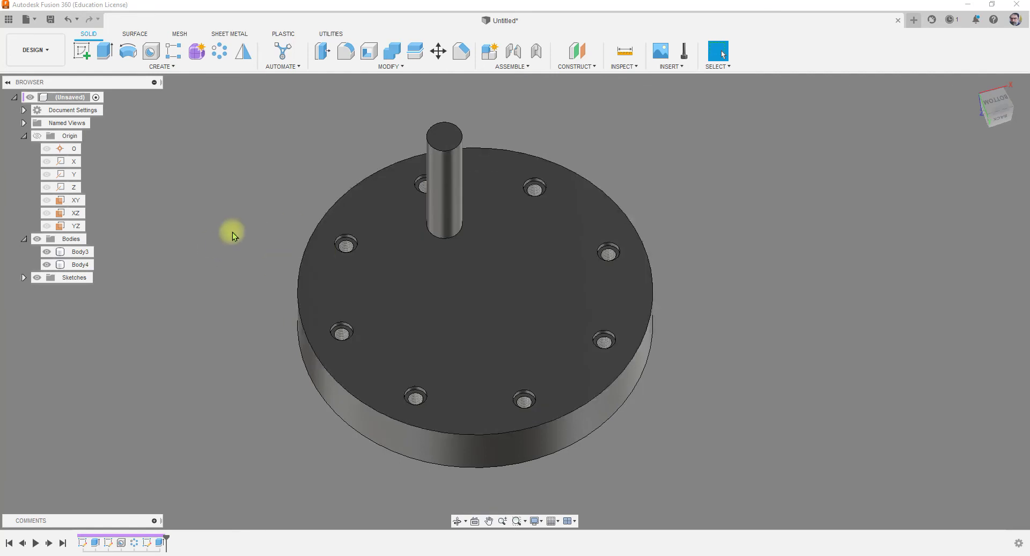
Create a circular pattern of the cylinder body around the disc's circular edge with full angular spacing and a quantity of 5
{"action": "left_click", "coordinate": [220, 51]}
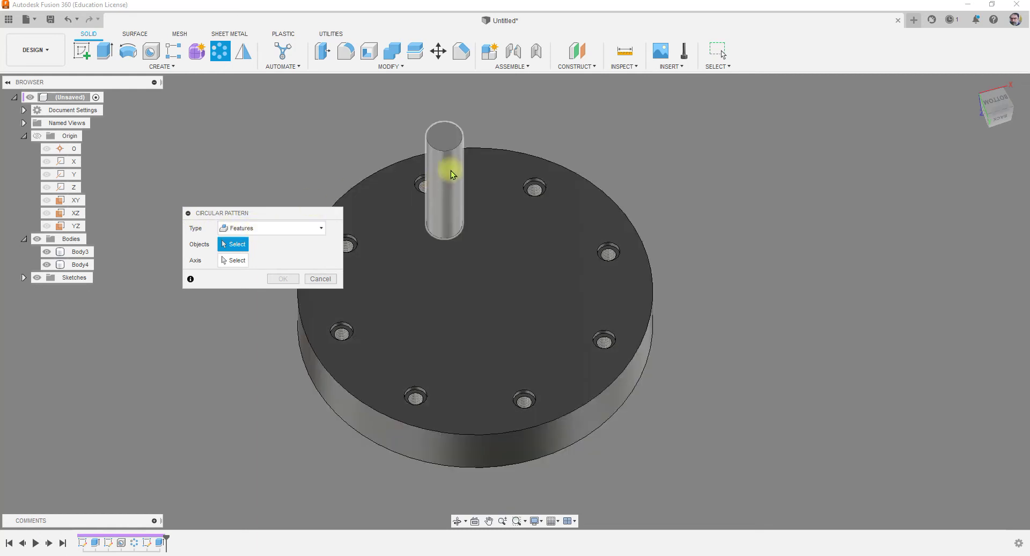
{"action": "left_click", "coordinate": [274, 229]}
{"action": "left_click", "coordinate": [239, 243]}
{"action": "left_click", "coordinate": [456, 171]}
{"action": "left_click", "coordinate": [233, 260]}
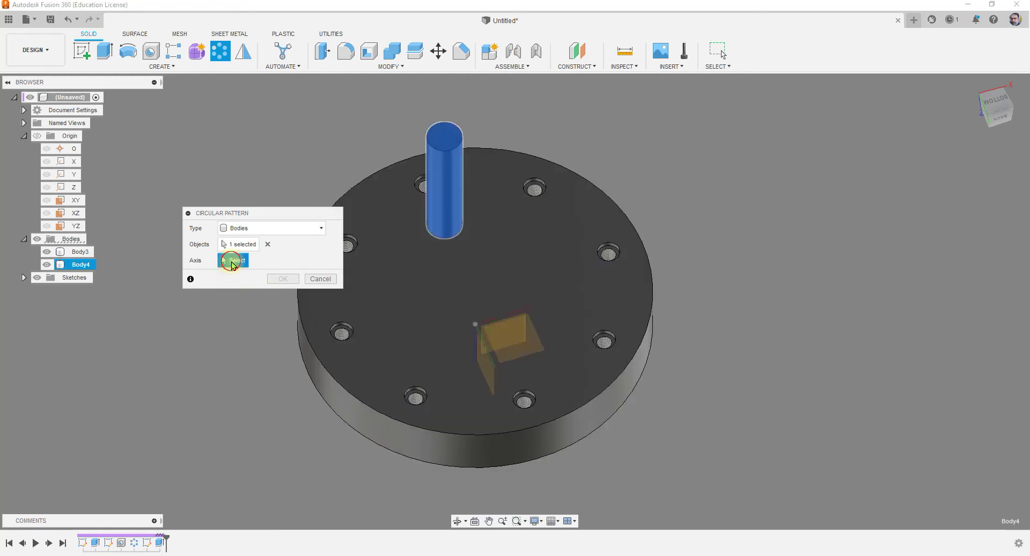
{"action": "left_click", "coordinate": [368, 401]}
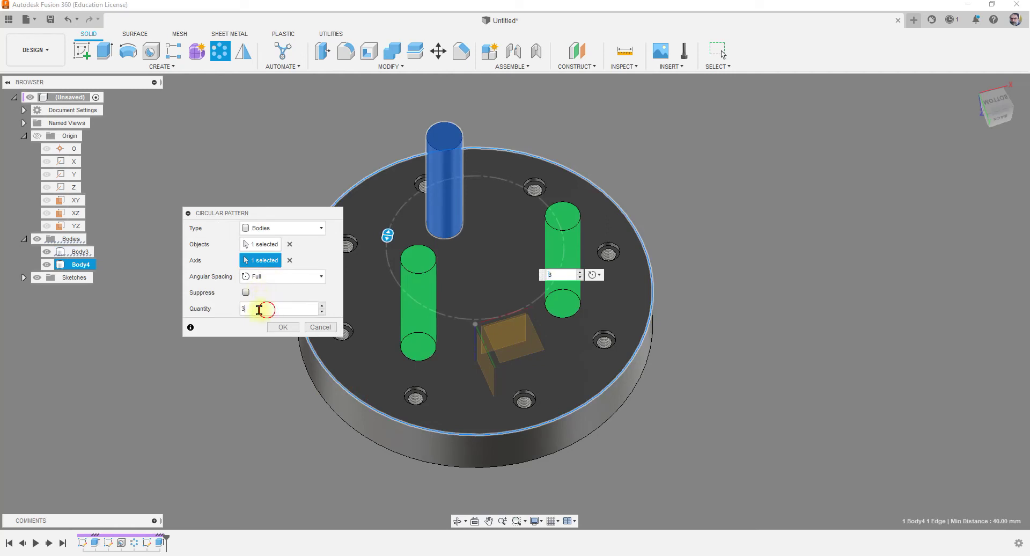
{"action": "type", "text": "5"}
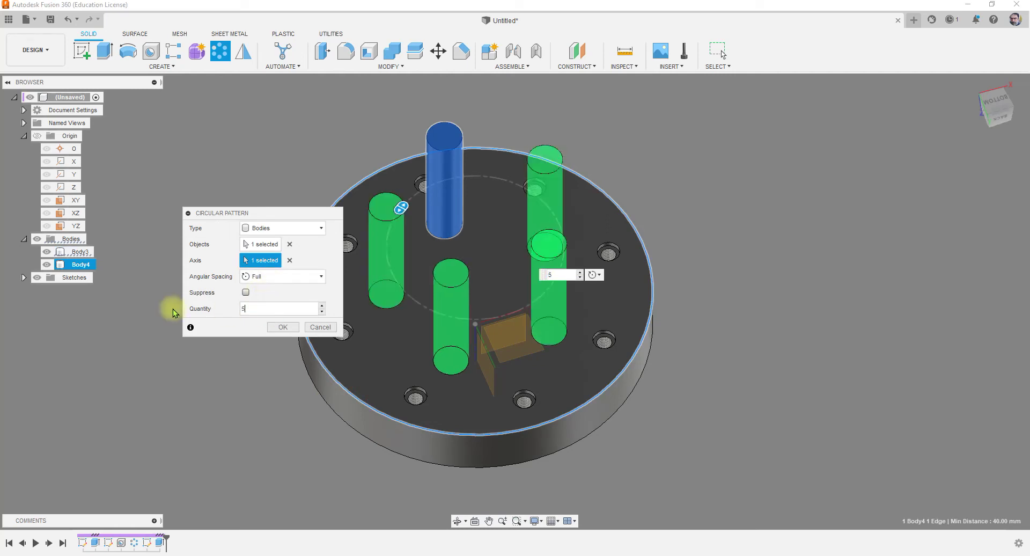
{"action": "left_click", "coordinate": [282, 326]}
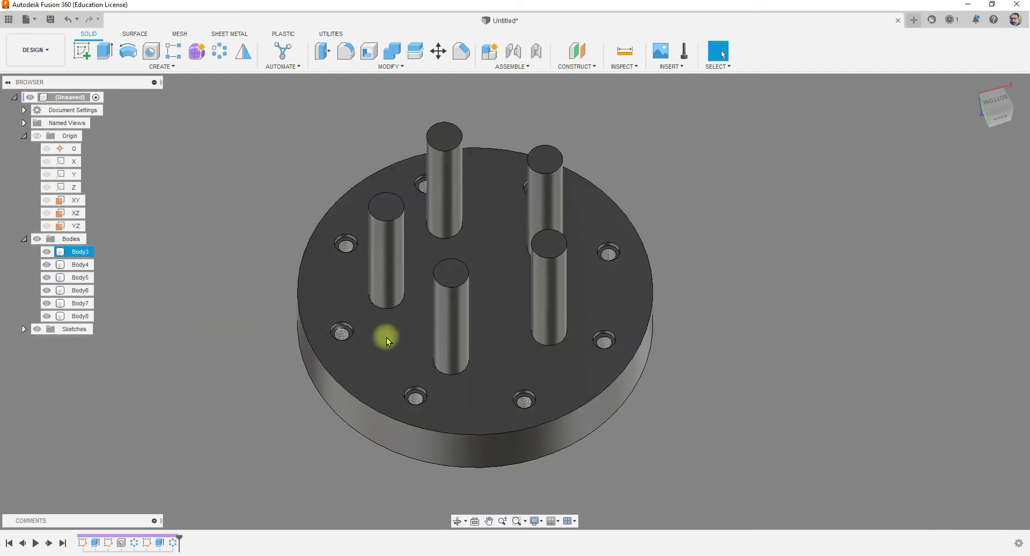
Try to delete the side face of one of the patterned cylinders
{"action": "middle_click_drag", "start_coordinate": [676, 384], "coordinate": [616, 363], "text": "shift"}
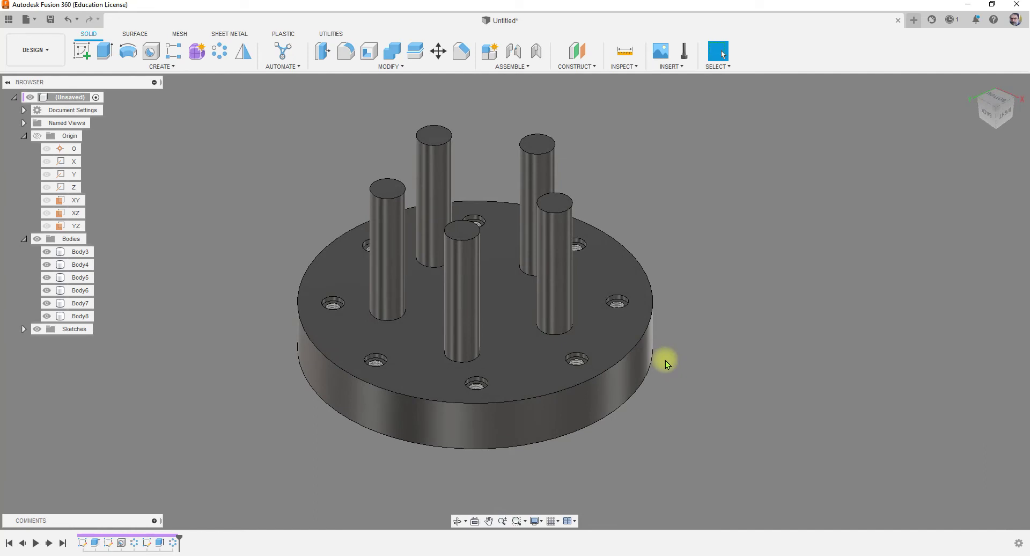
{"action": "left_click", "coordinate": [467, 283]}
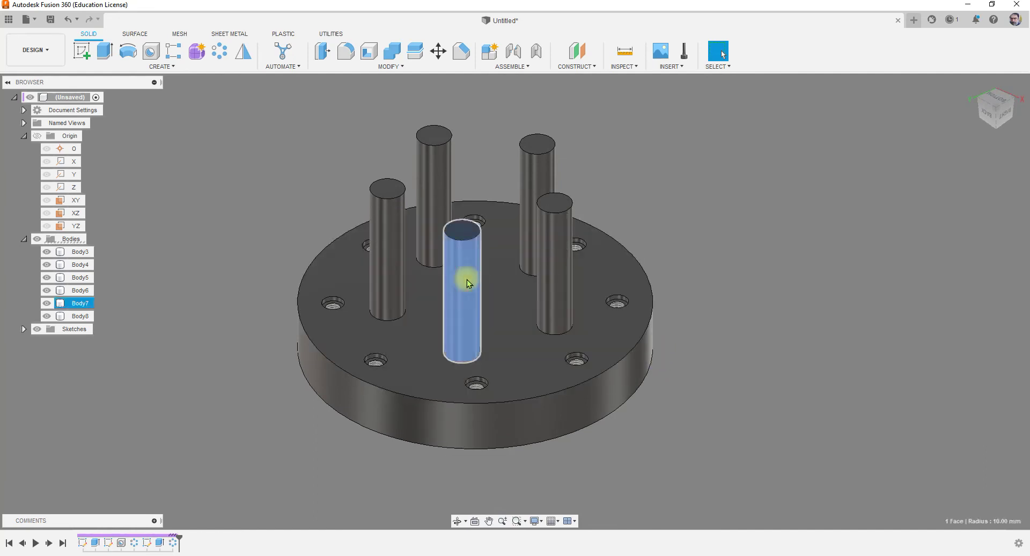
{"action": "key", "text": "Delete"}
{"action": "scroll", "coordinate": [707, 246], "scroll_direction": "down", "scroll_amount": 2}
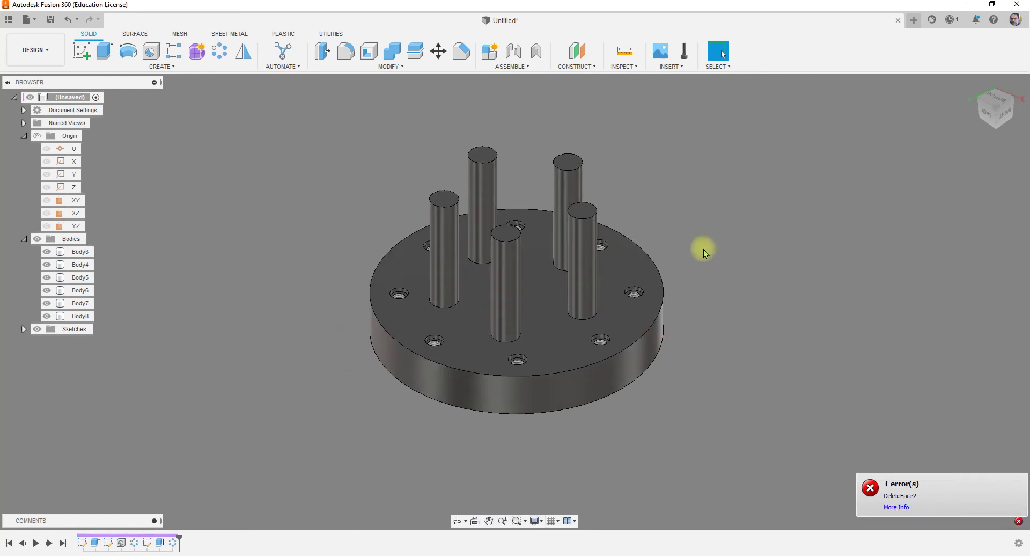
{"action": "scroll", "coordinate": [320, 324], "scroll_direction": "up", "scroll_amount": 2}
{"action": "scroll", "coordinate": [343, 323], "scroll_direction": "down", "scroll_amount": 2}
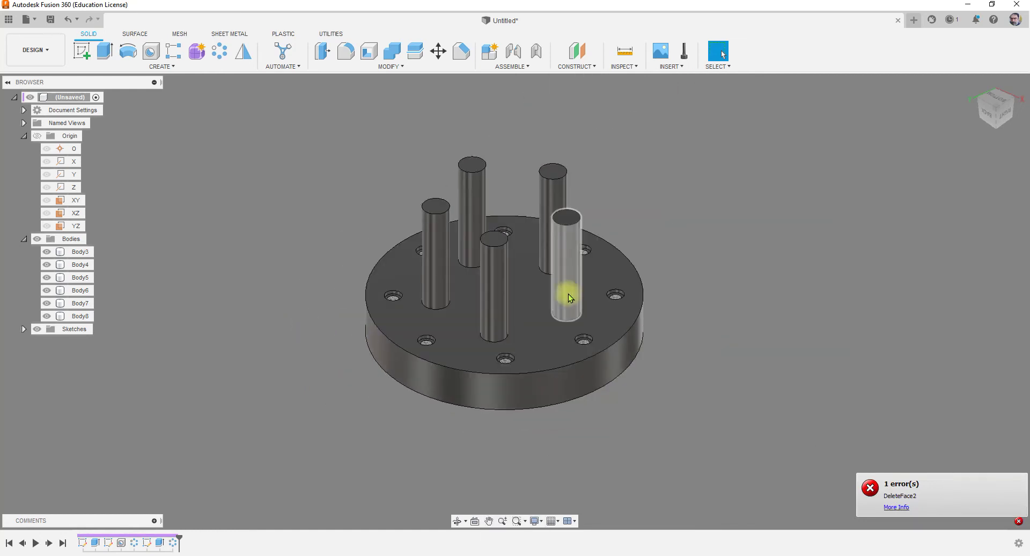
{"action": "scroll", "coordinate": [652, 290], "scroll_direction": "up", "scroll_amount": 2}
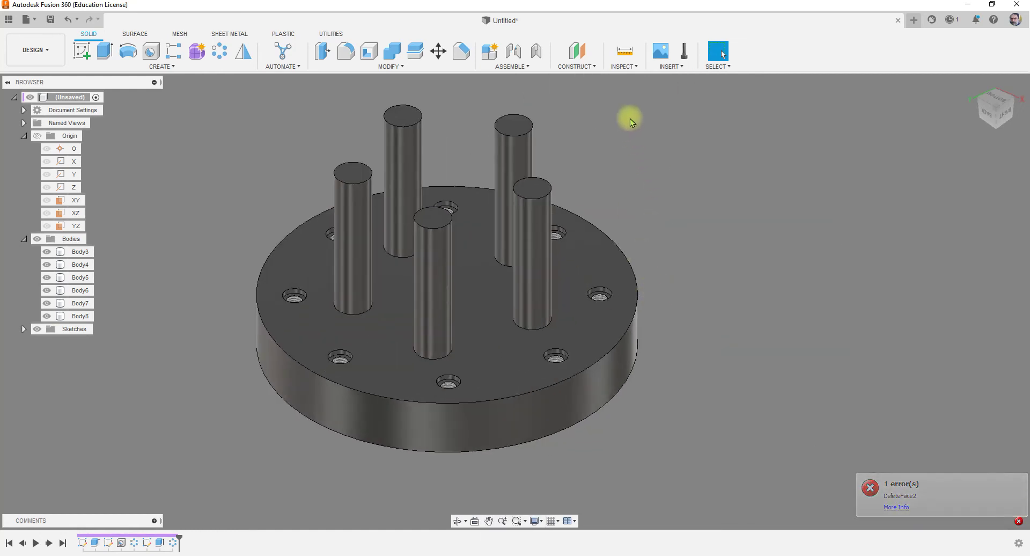
Open the McMaster-Carr component catalog at Screws & Bolts and filter it to metric screws with thread size M10
{"action": "left_click", "coordinate": [681, 67]}
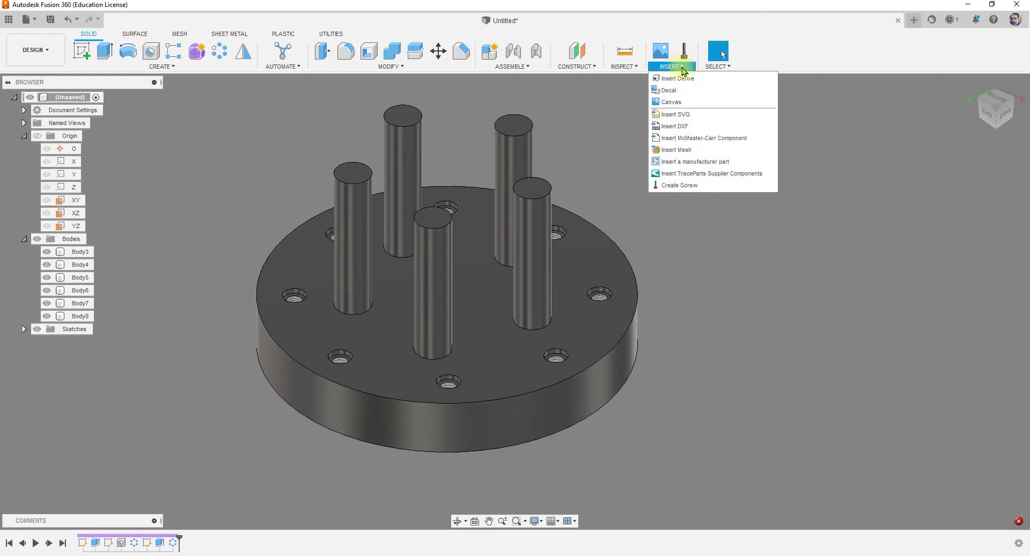
{"action": "left_click", "coordinate": [722, 140]}
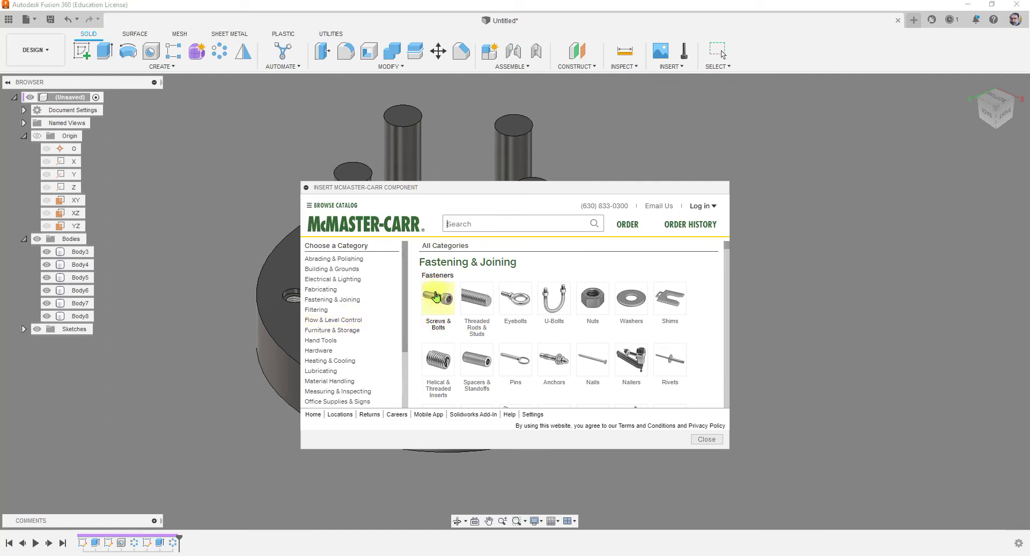
{"action": "left_click", "coordinate": [436, 296]}
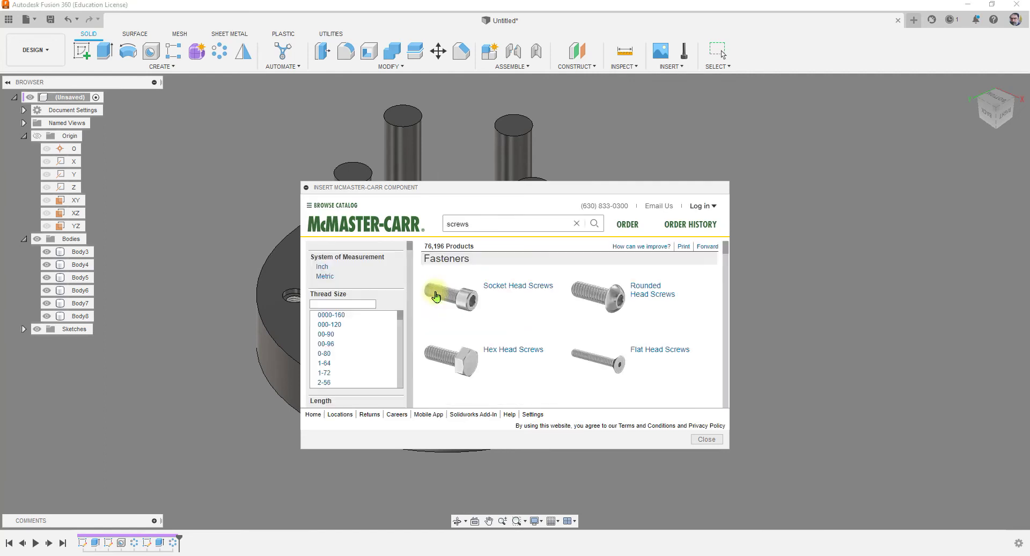
{"action": "left_click", "coordinate": [339, 278]}
{"action": "scroll", "coordinate": [380, 339], "scroll_direction": "down", "scroll_amount": 2}
{"action": "scroll", "coordinate": [354, 348], "scroll_direction": "down", "scroll_amount": 2}
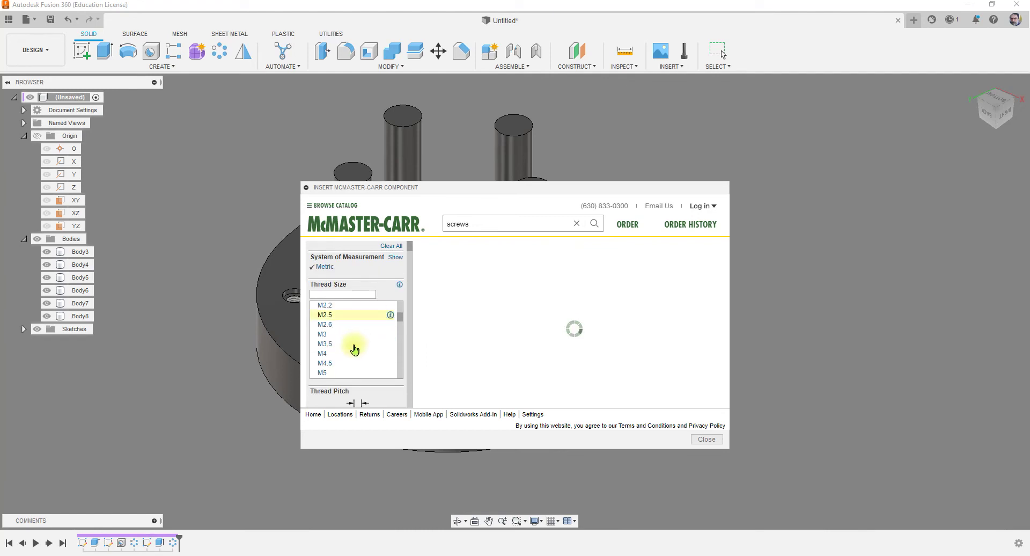
{"action": "scroll", "coordinate": [354, 351], "scroll_direction": "down", "scroll_amount": 2}
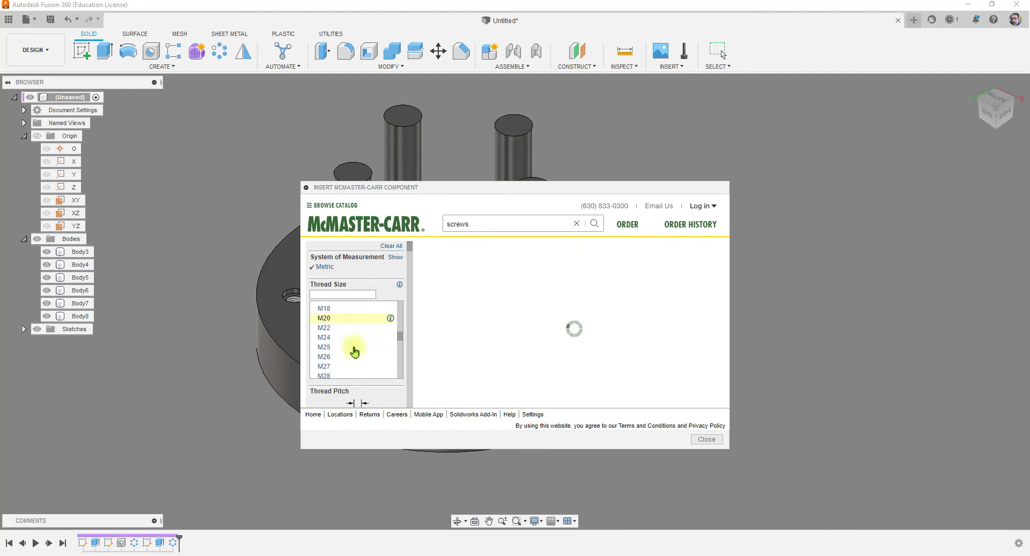
{"action": "scroll", "coordinate": [348, 348], "scroll_direction": "up", "scroll_amount": 2}
{"action": "scroll", "coordinate": [344, 344], "scroll_direction": "up", "scroll_amount": 2}
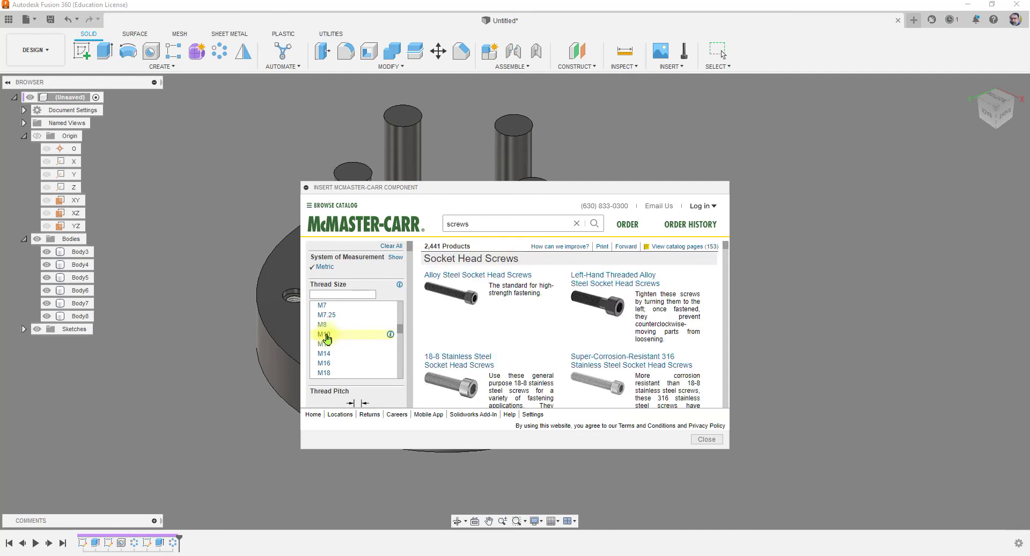
{"action": "left_click", "coordinate": [325, 335]}
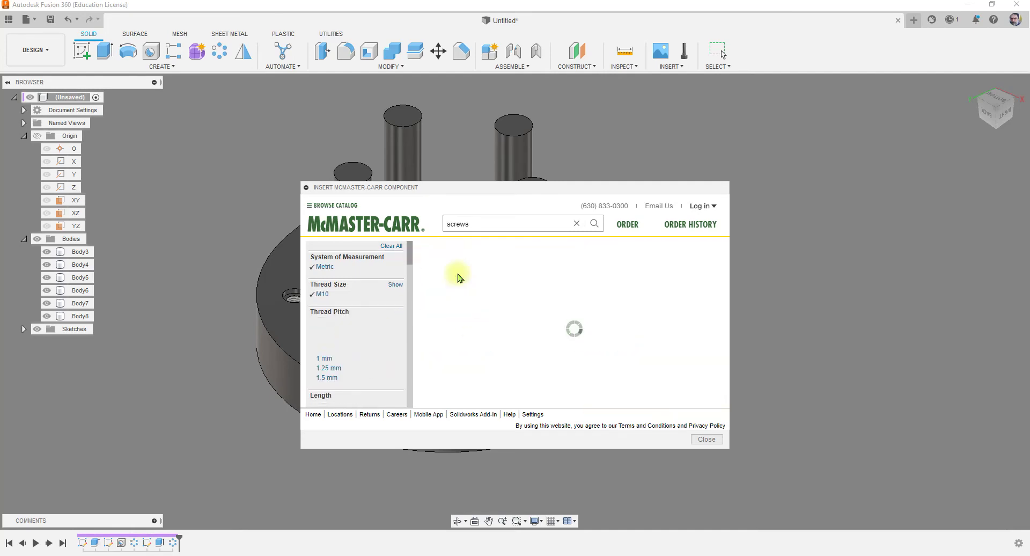
Insert the fine-thread alloy steel socket head screw, M10 x 1 mm thread, 20 mm long, as a 3-D STEP model
{"action": "left_click", "coordinate": [464, 318]}
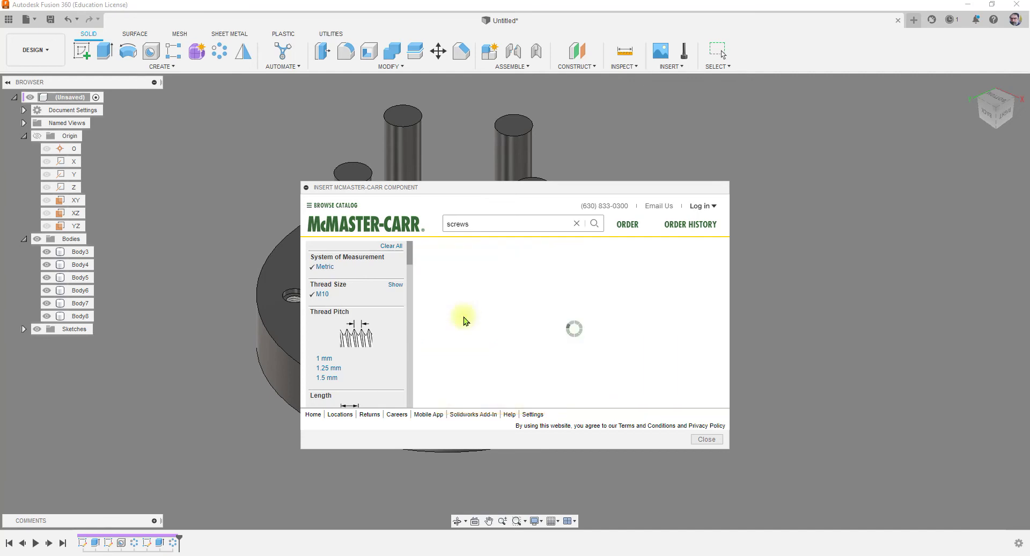
{"action": "scroll", "coordinate": [604, 334], "scroll_direction": "down", "scroll_amount": 1}
{"action": "scroll", "coordinate": [605, 335], "scroll_direction": "down", "scroll_amount": 4}
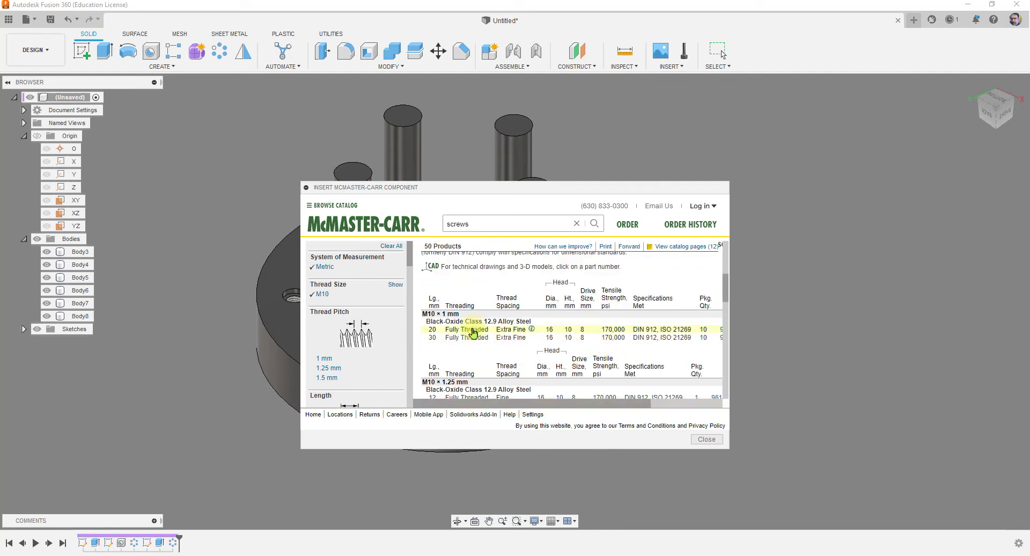
{"action": "left_click", "coordinate": [473, 330]}
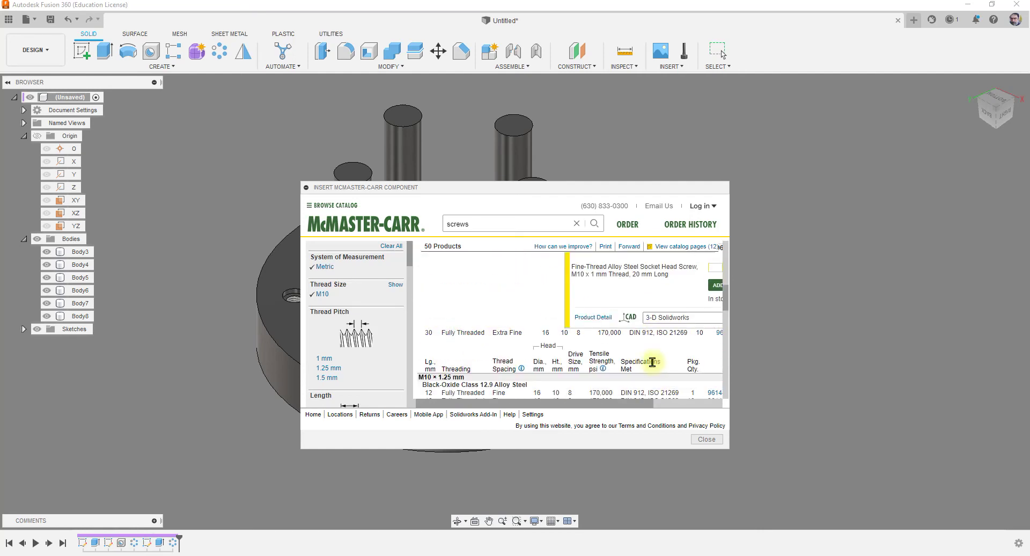
{"action": "left_click", "coordinate": [668, 317]}
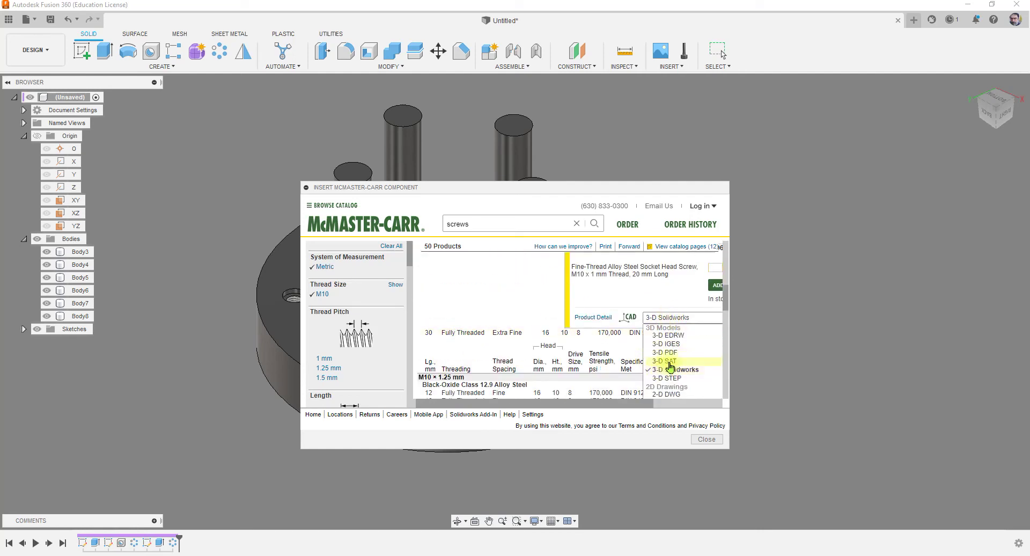
{"action": "left_click", "coordinate": [668, 378]}
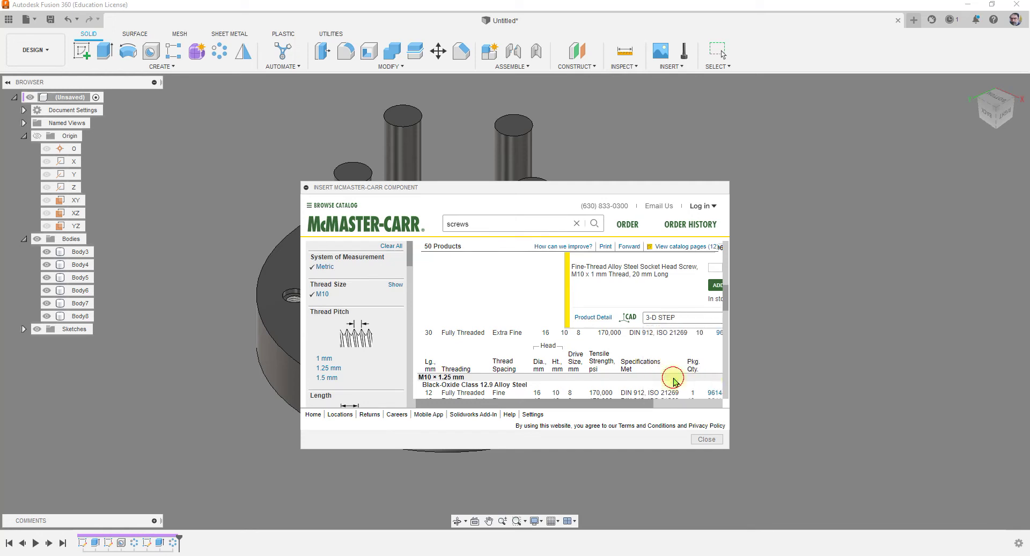
{"action": "left_click_drag", "start_coordinate": [543, 403], "coordinate": [630, 403]}
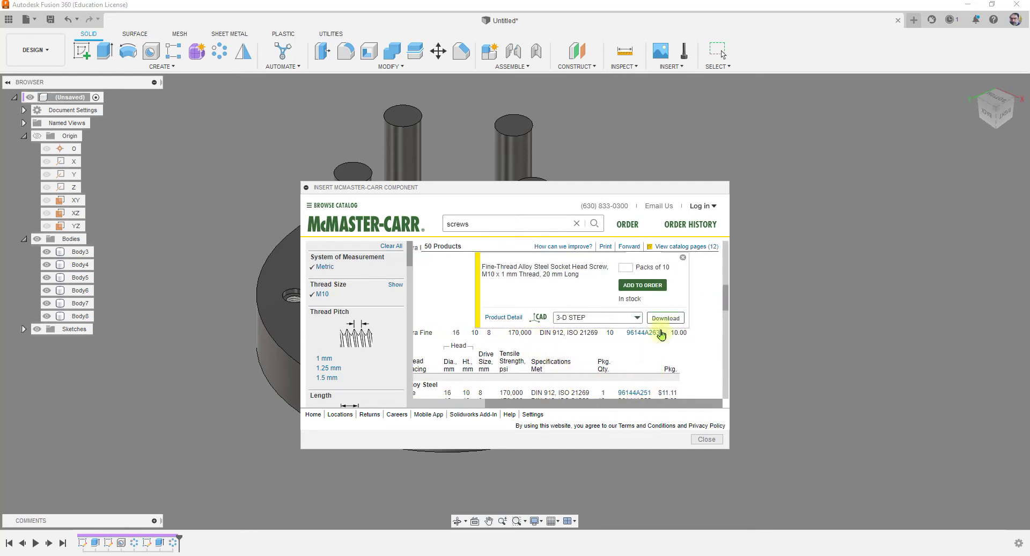
{"action": "left_click", "coordinate": [664, 318]}
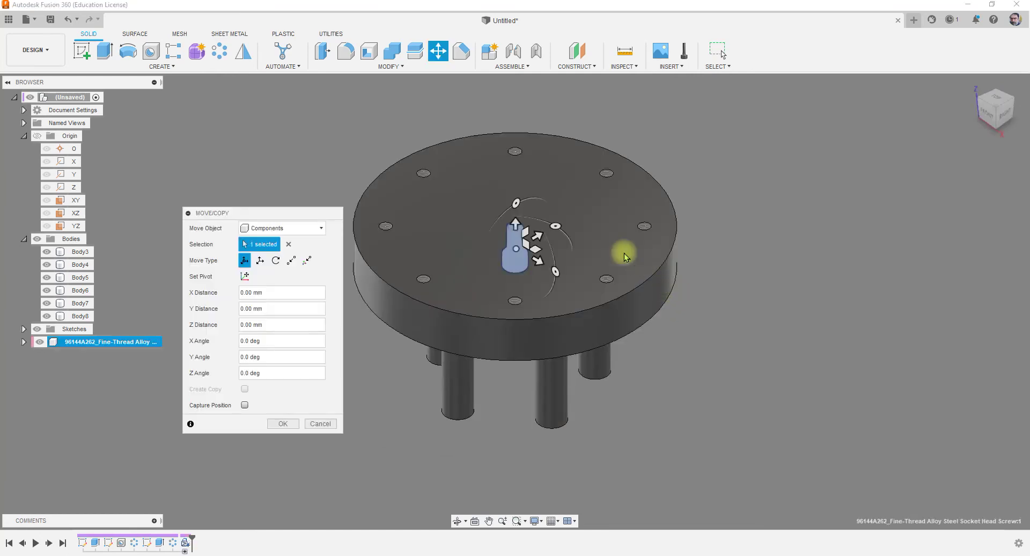
Rotate the inserted screw so its head points up at a slight tilt, then move it freehand across the disc
{"action": "scroll", "coordinate": [536, 223], "scroll_direction": "up", "scroll_amount": 5}
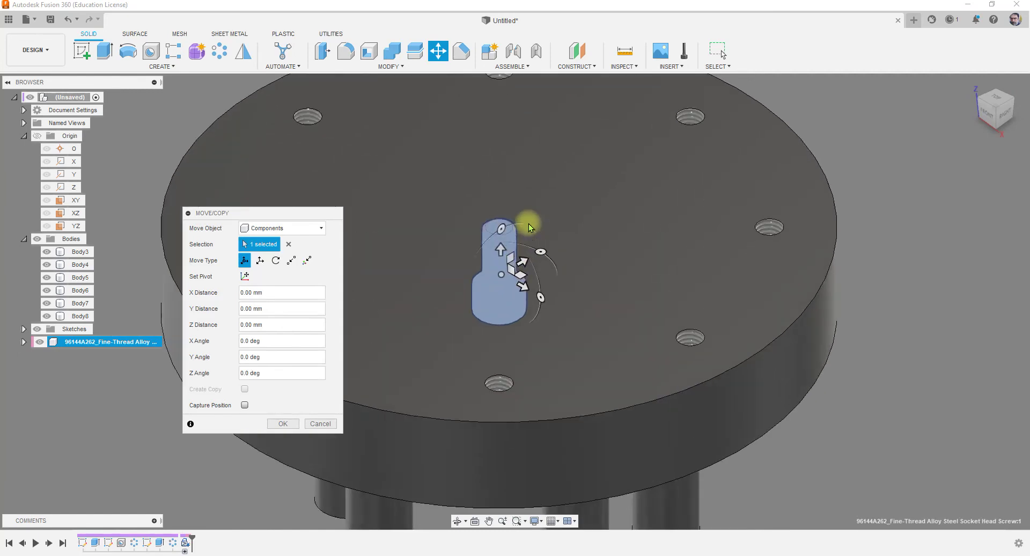
{"action": "left_click_drag", "start_coordinate": [502, 230], "coordinate": [612, 188]}
{"action": "left_click", "coordinate": [282, 423]}
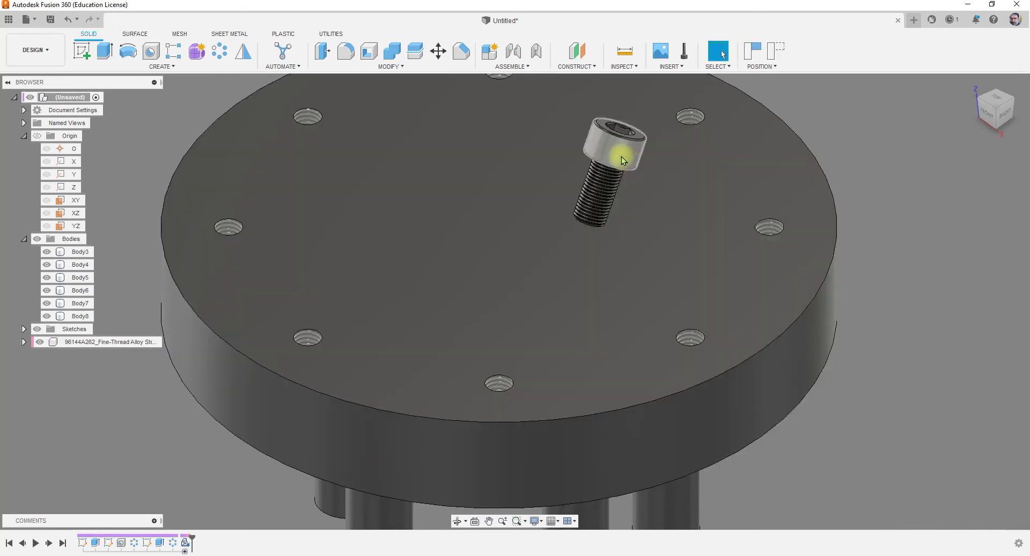
{"action": "left_click_drag", "start_coordinate": [615, 156], "coordinate": [517, 156]}
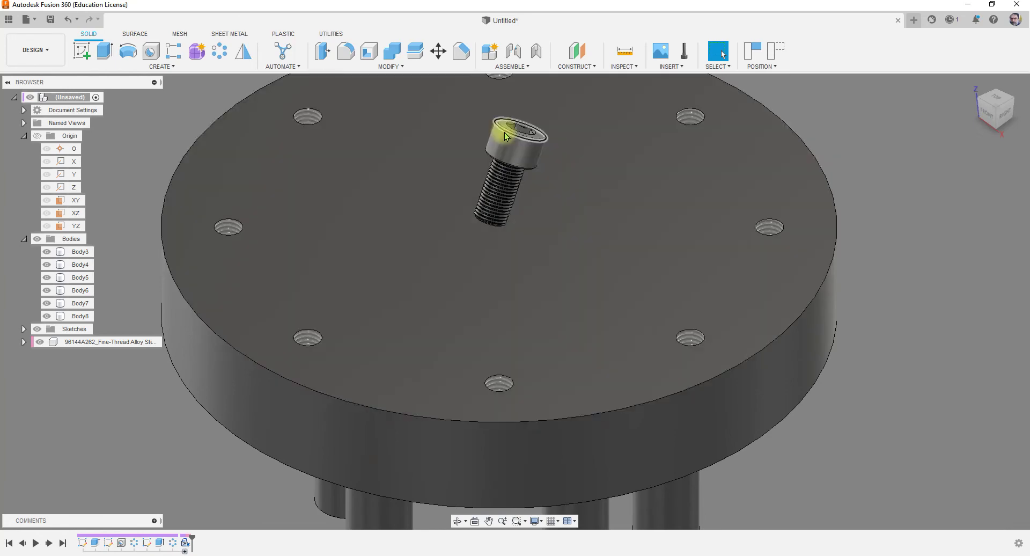
Move the screw off the disc's rim and start a Joint with the underside of its head as the first snap
{"action": "left_click_drag", "start_coordinate": [513, 140], "coordinate": [863, 142]}
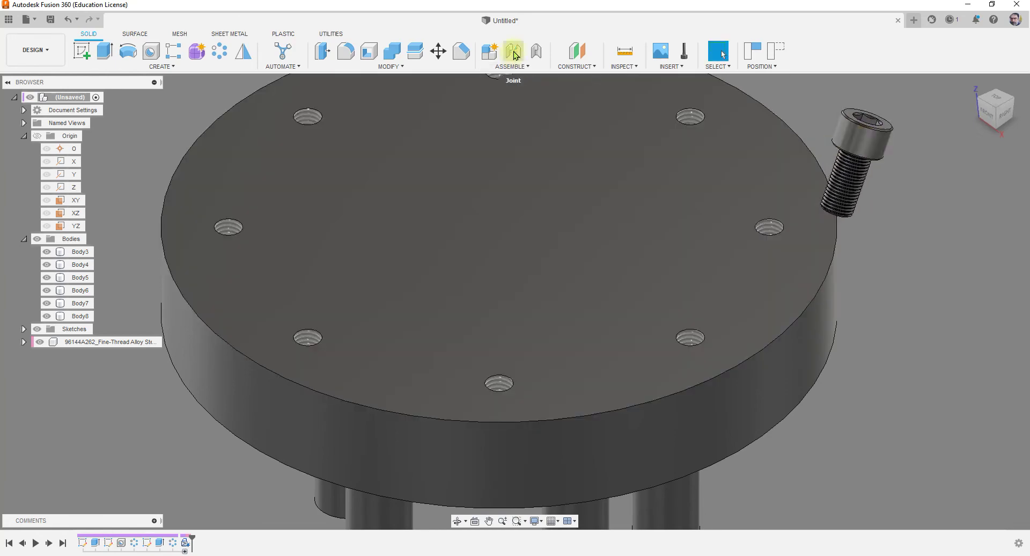
{"action": "left_click", "coordinate": [513, 54]}
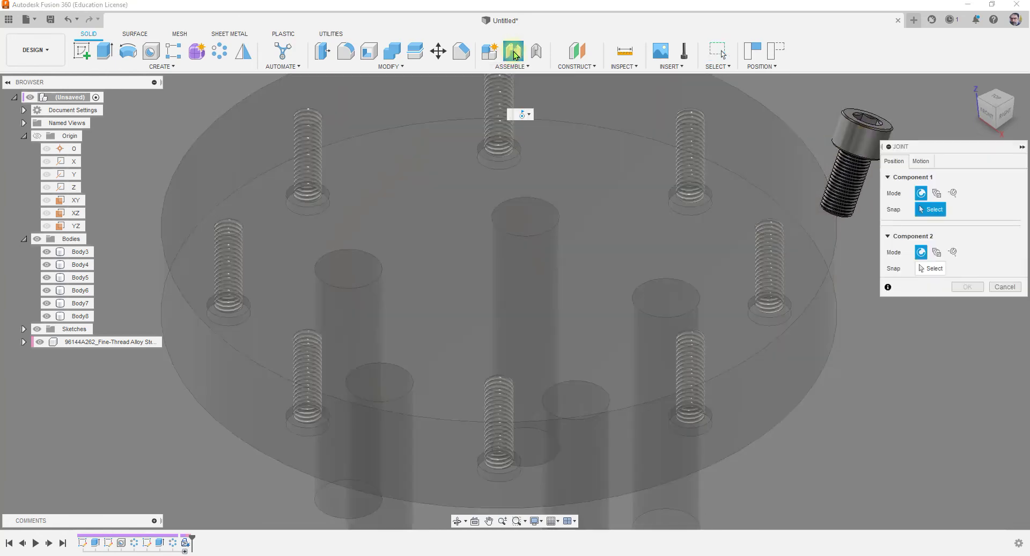
{"action": "scroll", "coordinate": [397, 217], "scroll_direction": "down", "scroll_amount": 5}
{"action": "middle_click_drag", "start_coordinate": [678, 301], "coordinate": [668, 226], "text": "shift"}
{"action": "scroll", "coordinate": [633, 140], "scroll_direction": "up", "scroll_amount": 3}
{"action": "scroll", "coordinate": [632, 141], "scroll_direction": "up", "scroll_amount": 5}
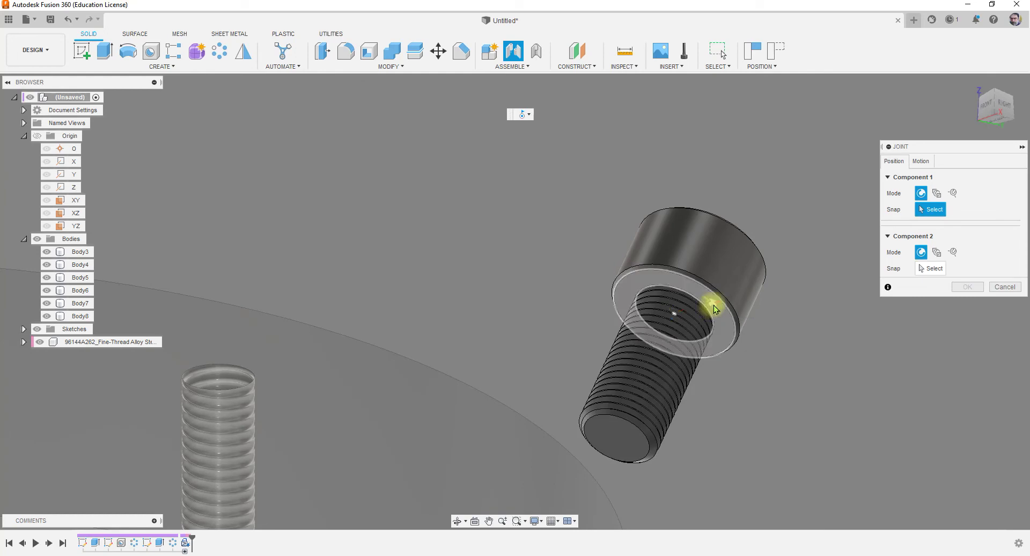
{"action": "left_click", "coordinate": [711, 309]}
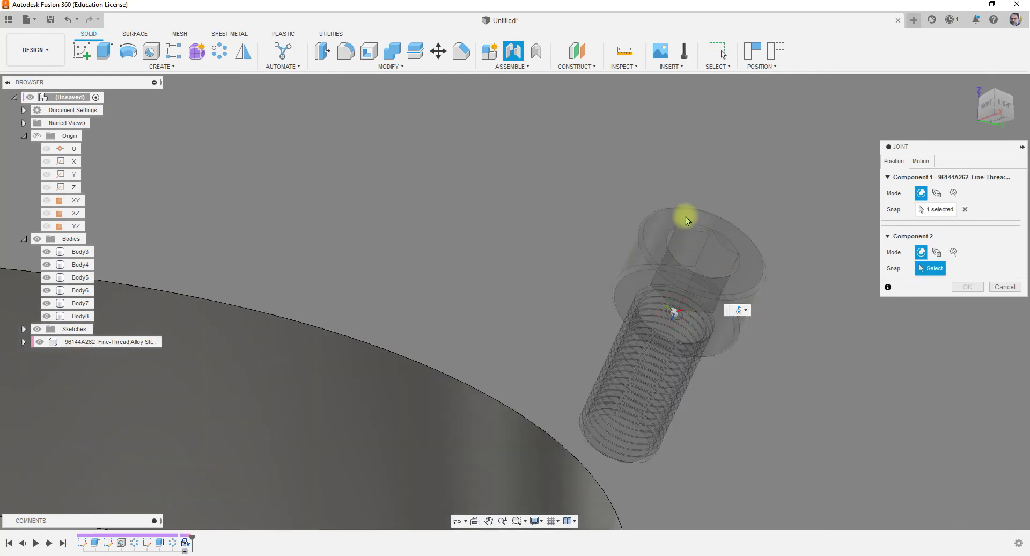
Snap the joint's second component to the center of a threaded hole on the disc's top face, with zero angle and offsets
{"action": "middle_click_drag", "start_coordinate": [685, 218], "coordinate": [558, 225], "text": "shift"}
{"action": "scroll", "coordinate": [558, 225], "scroll_direction": "down", "scroll_amount": 5}
{"action": "middle_click_drag", "start_coordinate": [548, 293], "coordinate": [416, 291], "text": "shift"}
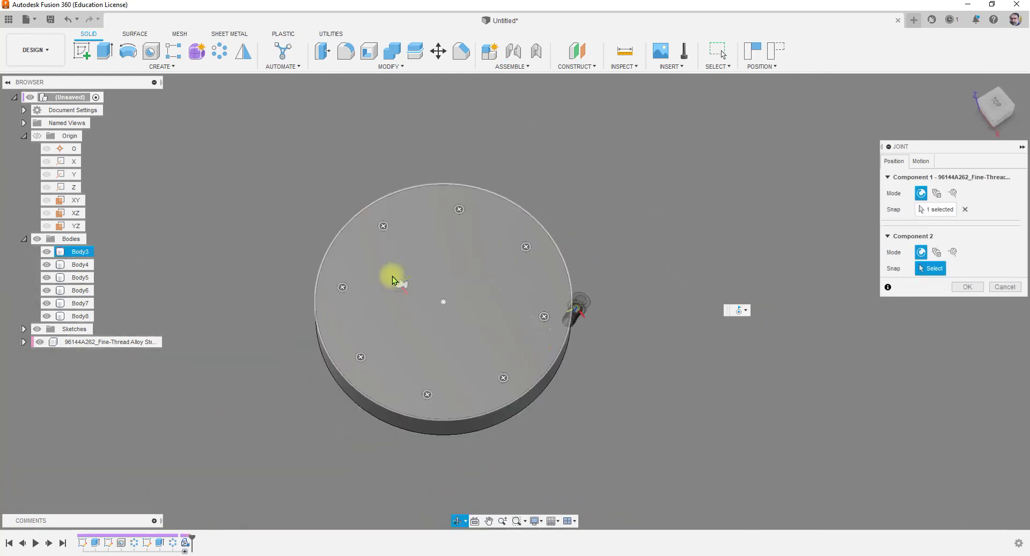
{"action": "scroll", "coordinate": [384, 214], "scroll_direction": "up", "scroll_amount": 5}
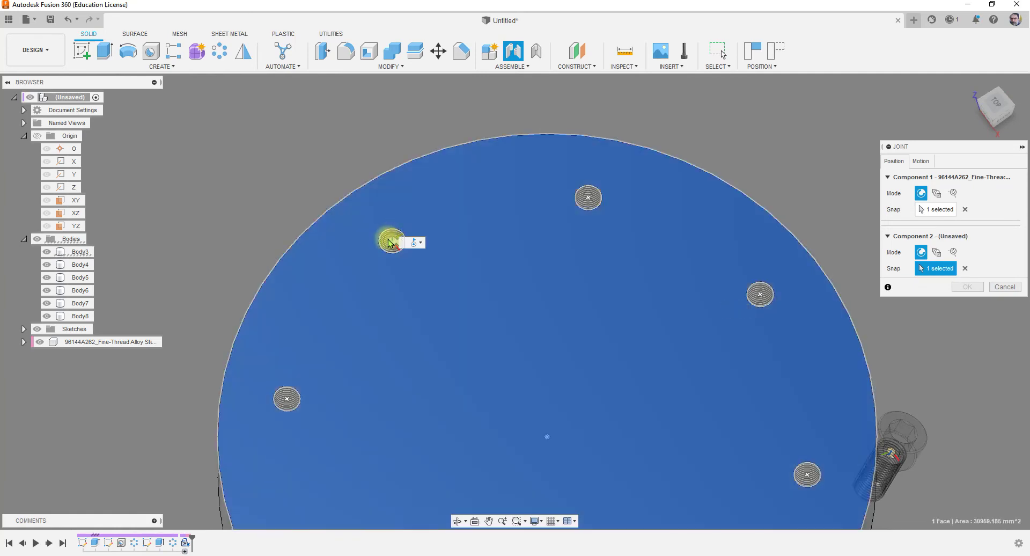
{"action": "left_click", "coordinate": [392, 239]}
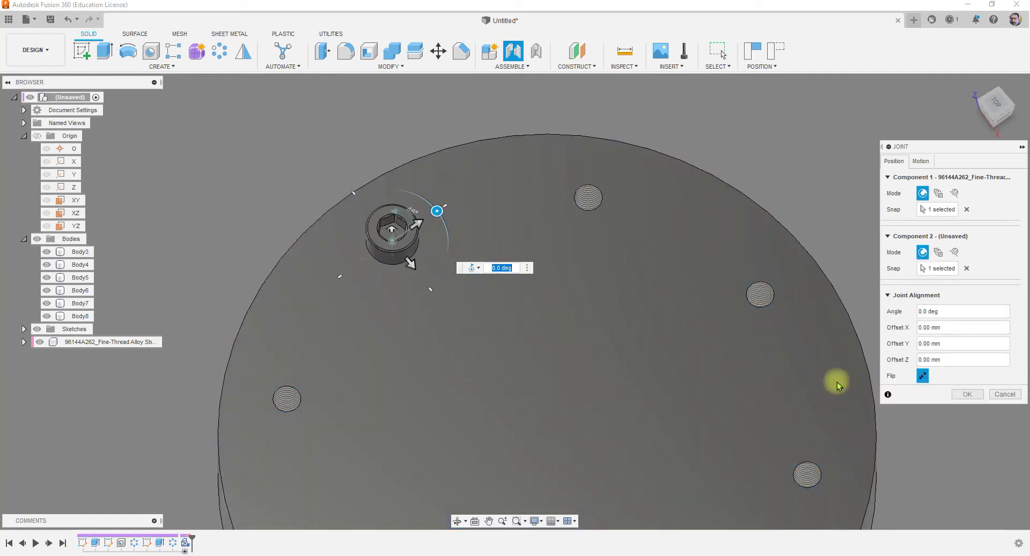
{"action": "left_click", "coordinate": [965, 394]}
{"action": "scroll", "coordinate": [399, 236], "scroll_direction": "down", "scroll_amount": 5}
{"action": "middle_click_drag", "start_coordinate": [570, 261], "coordinate": [437, 266], "text": "shift"}
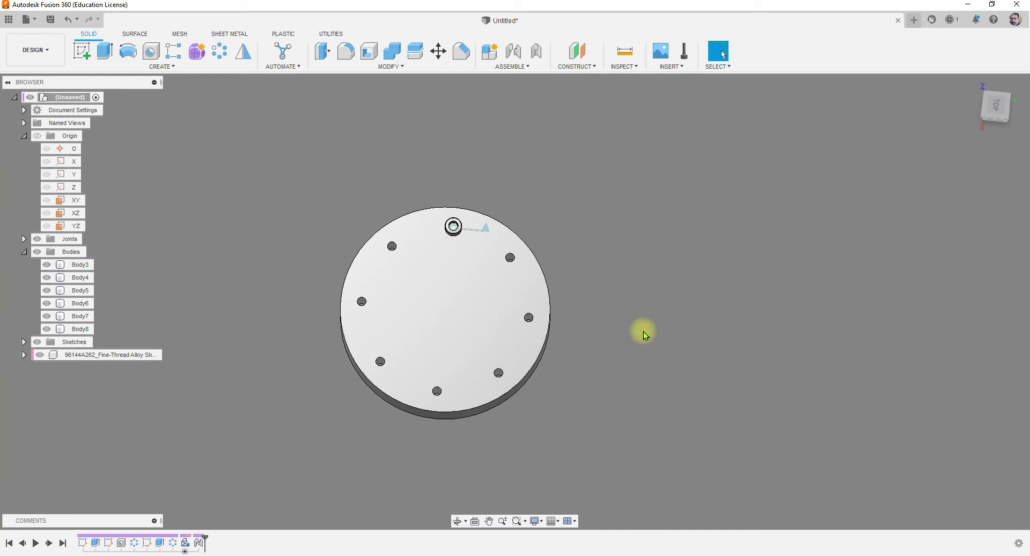
{"action": "left_click", "coordinate": [471, 239]}
{"action": "left_click", "coordinate": [301, 254]}
{"action": "left_click", "coordinate": [220, 51]}
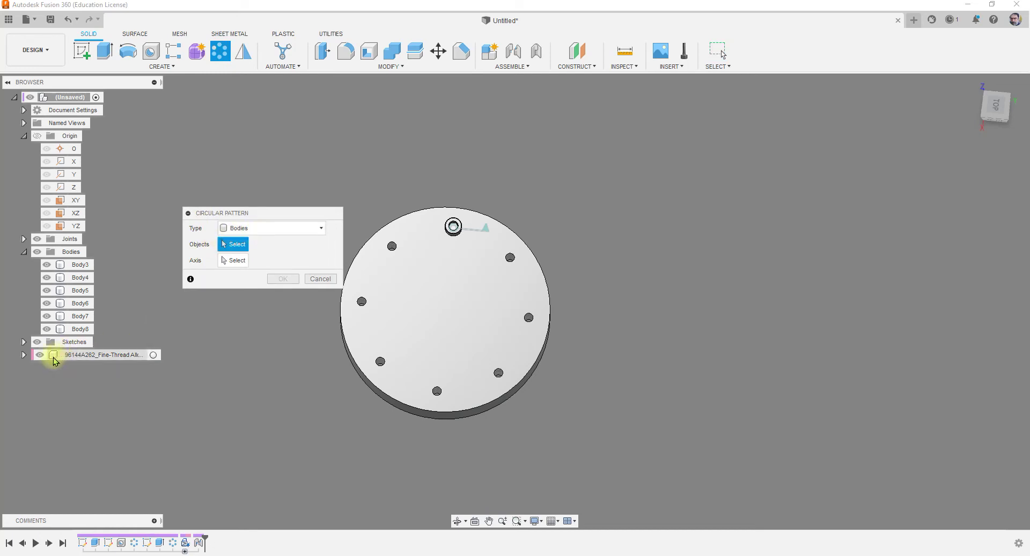
{"action": "left_click", "coordinate": [257, 228]}
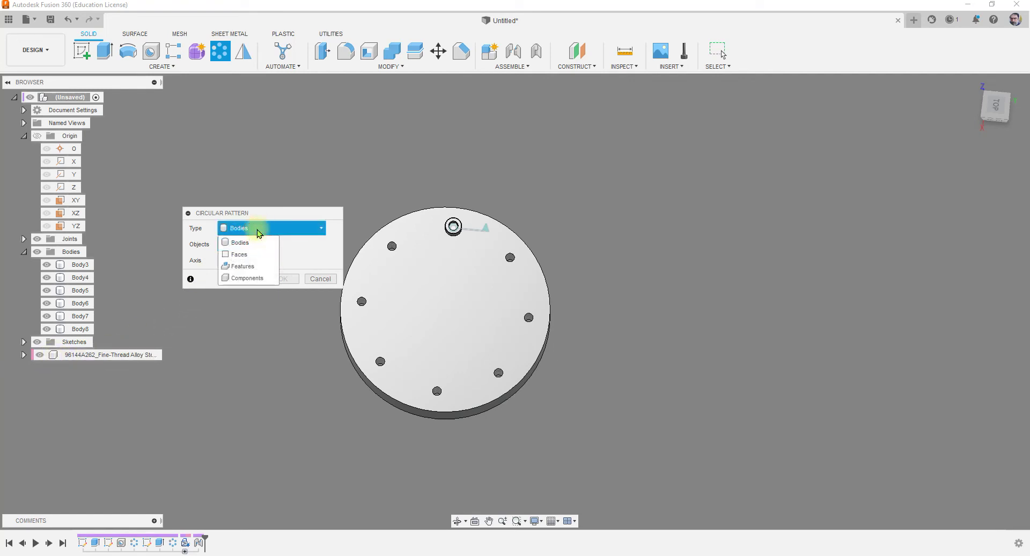
{"action": "left_click", "coordinate": [244, 279]}
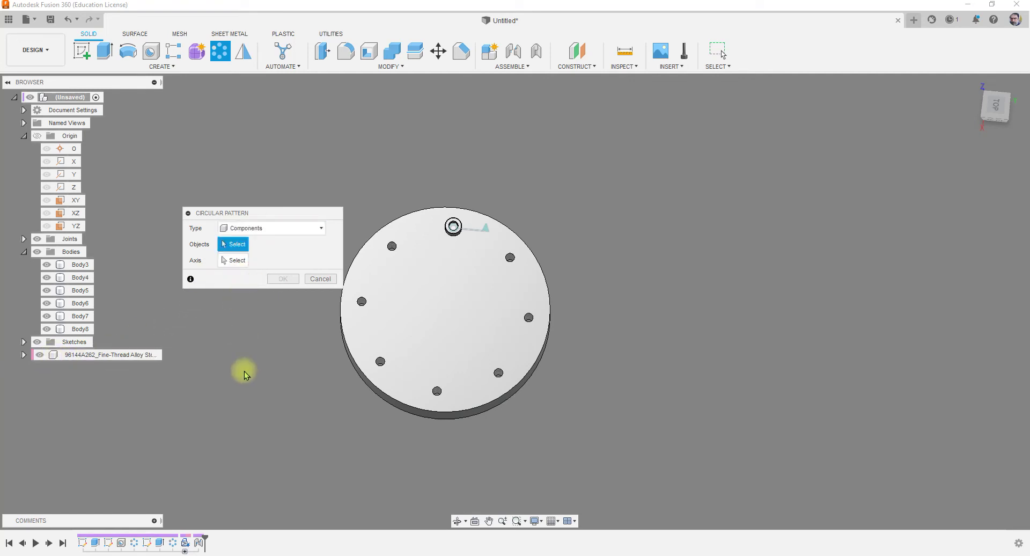
{"action": "left_click", "coordinate": [459, 229]}
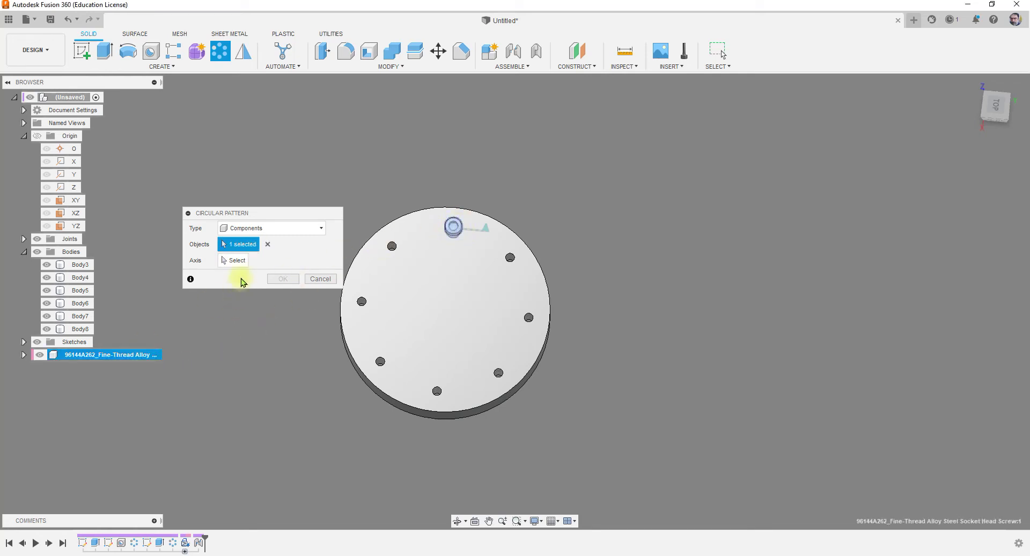
{"action": "left_click", "coordinate": [233, 260]}
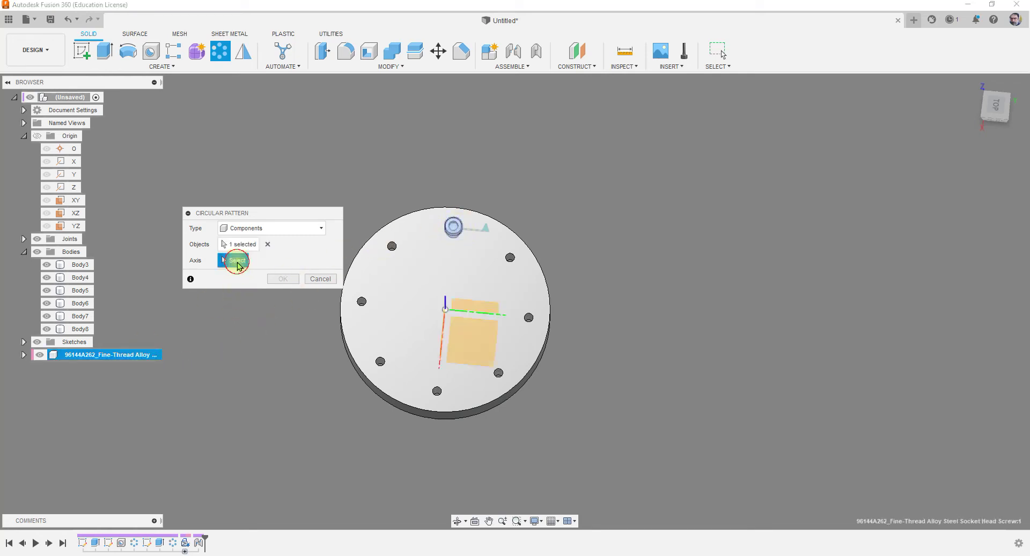
{"action": "left_click", "coordinate": [343, 338]}
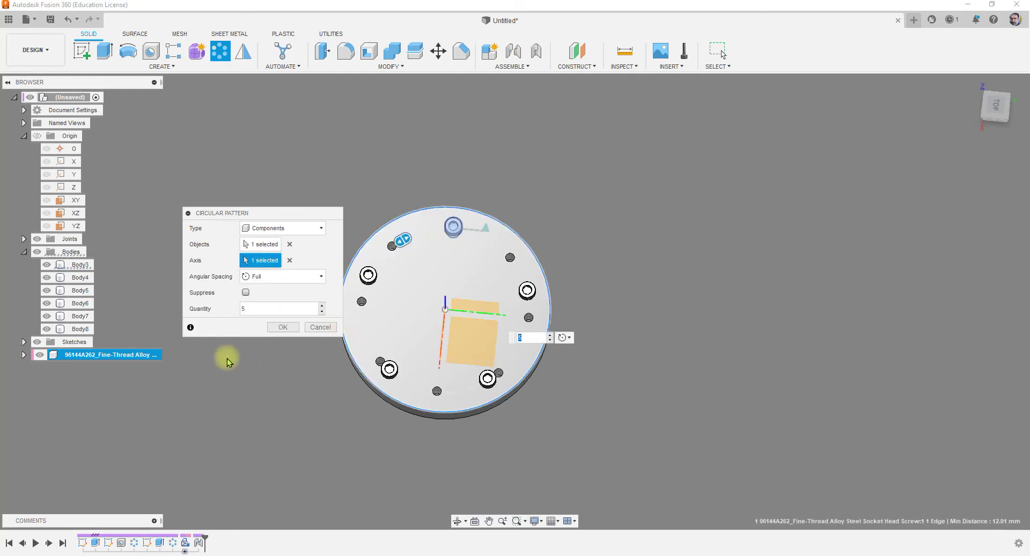
{"action": "type", "text": "10"}
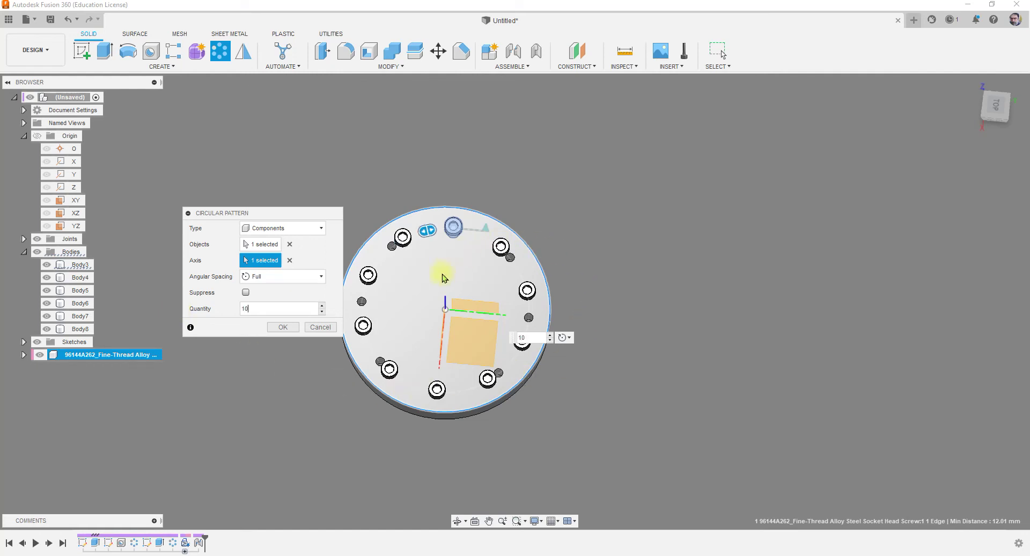
{"action": "scroll", "coordinate": [510, 236], "scroll_direction": "up", "scroll_amount": 5}
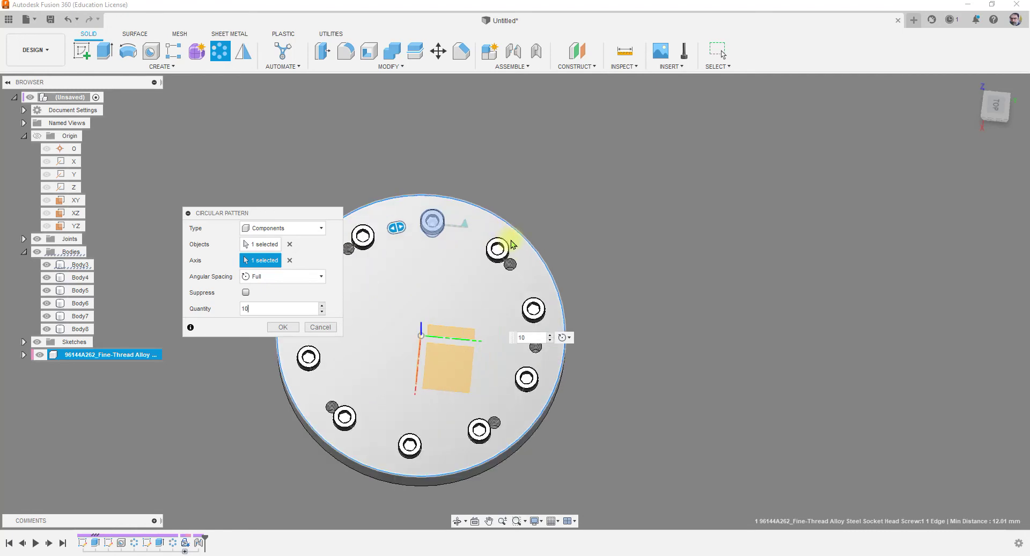
{"action": "scroll", "coordinate": [765, 287], "scroll_direction": "down", "scroll_amount": 4}
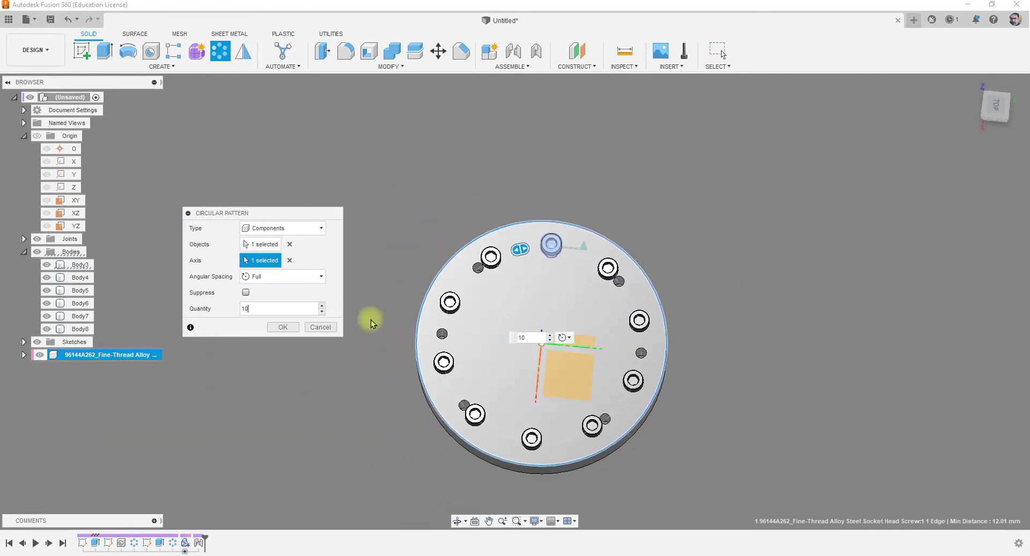
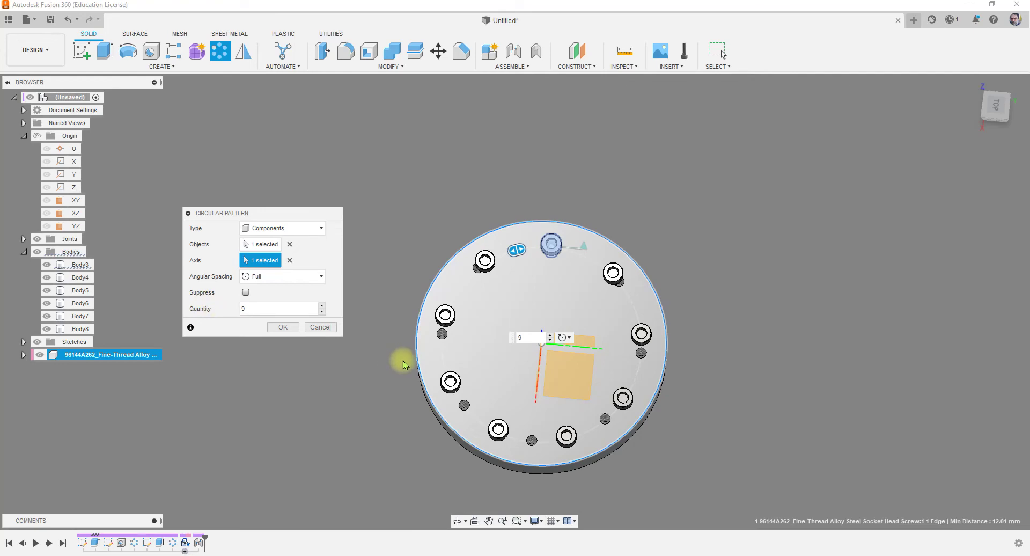
{"action": "middle_click_drag", "start_coordinate": [400, 380], "coordinate": [368, 384], "text": "shift"}
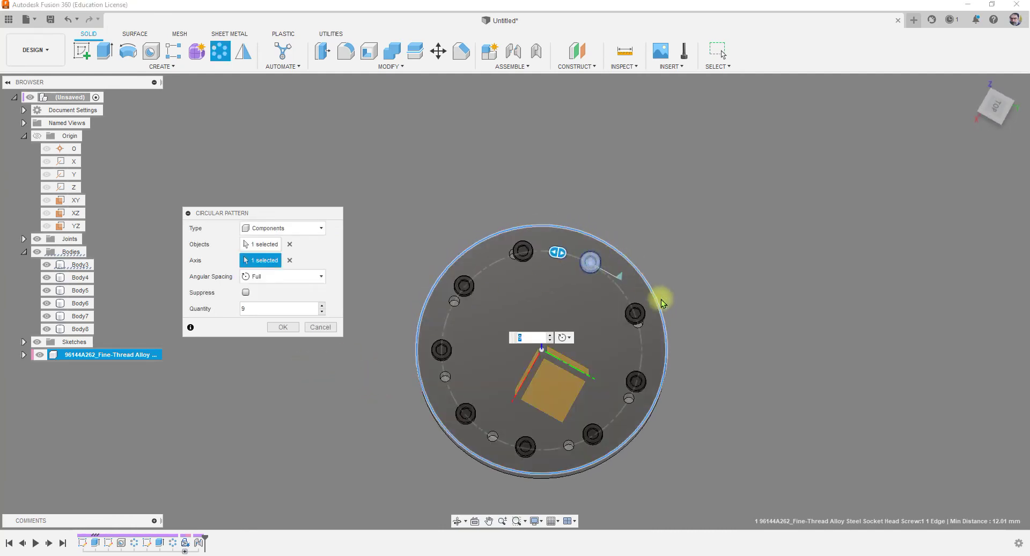
{"action": "left_click", "coordinate": [320, 327]}
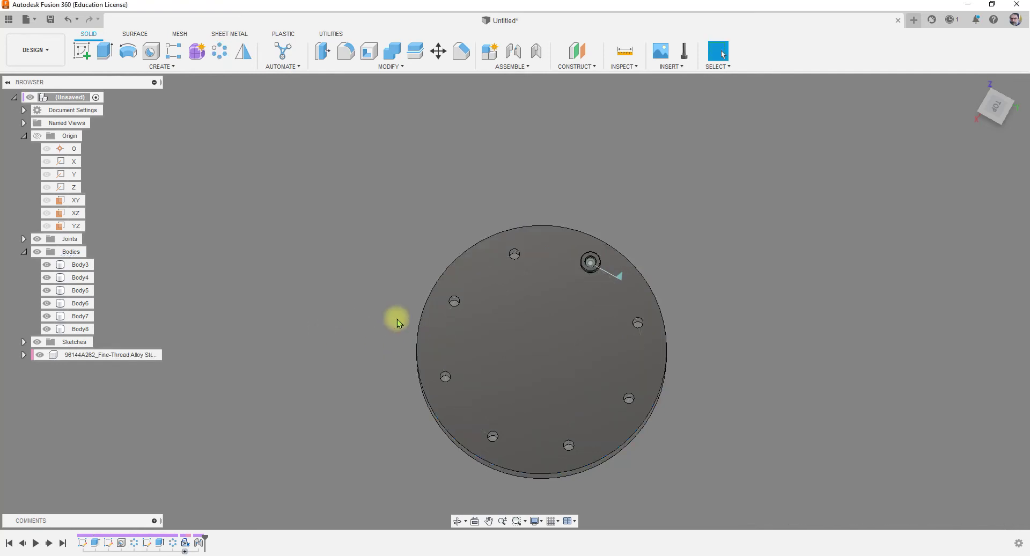
Nudge the jointed screw slightly at its hole and capture its current position while starting a new Circular Pattern
{"action": "left_click", "coordinate": [994, 103]}
{"action": "left_click", "coordinate": [441, 178]}
{"action": "mouse_move", "coordinate": [441, 178]}
{"action": "left_mouse_down"}
{"action": "mouse_move", "coordinate": [427, 174]}
{"action": "mouse_move", "coordinate": [432, 166]}
{"action": "mouse_move", "coordinate": [424, 185]}
{"action": "mouse_move", "coordinate": [444, 174]}
{"action": "left_mouse_up"}
{"action": "scroll", "coordinate": [678, 213], "scroll_direction": "down", "scroll_amount": 3}
{"action": "scroll", "coordinate": [484, 189], "scroll_direction": "up", "scroll_amount": 3}
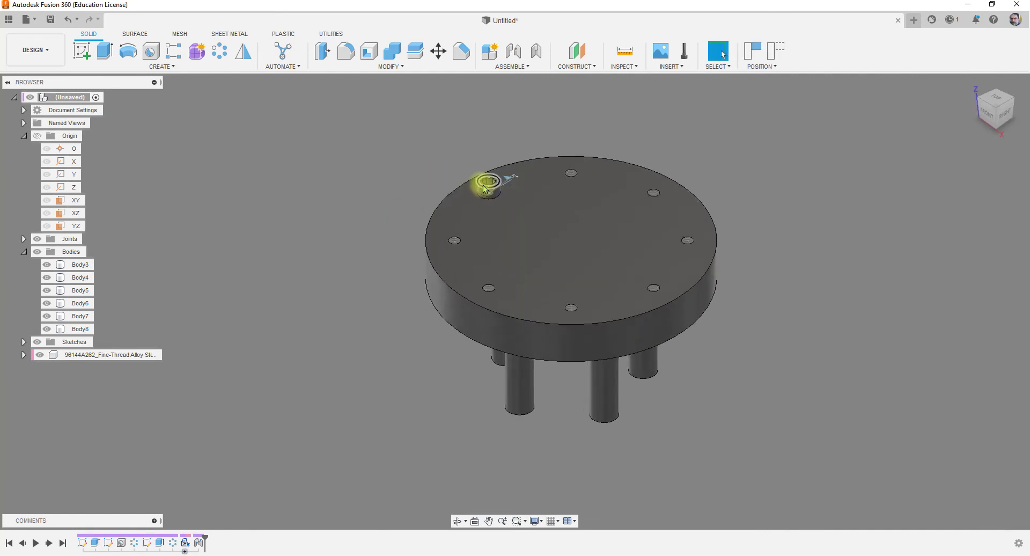
{"action": "scroll", "coordinate": [485, 188], "scroll_direction": "up", "scroll_amount": 1}
{"action": "left_click", "coordinate": [611, 151]}
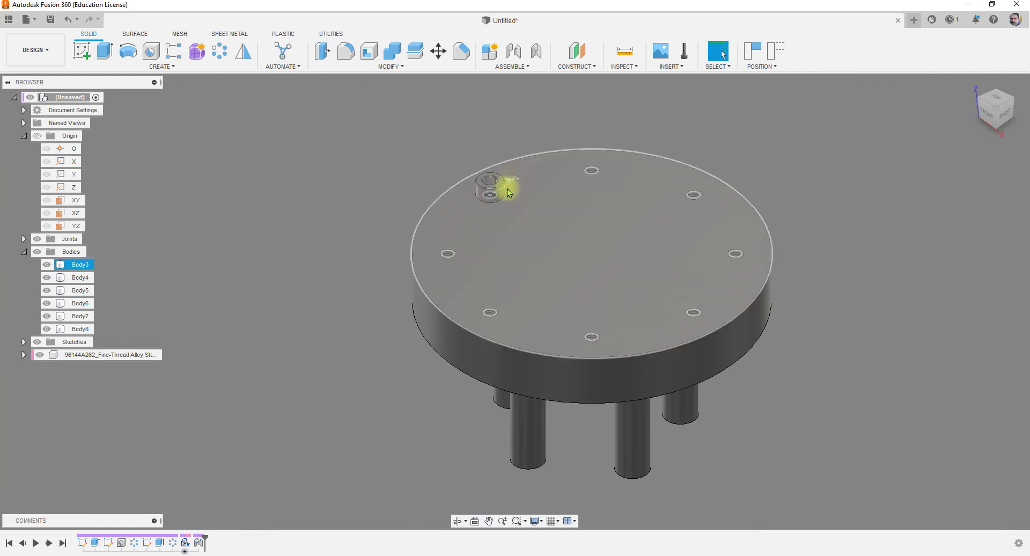
{"action": "left_click", "coordinate": [491, 185]}
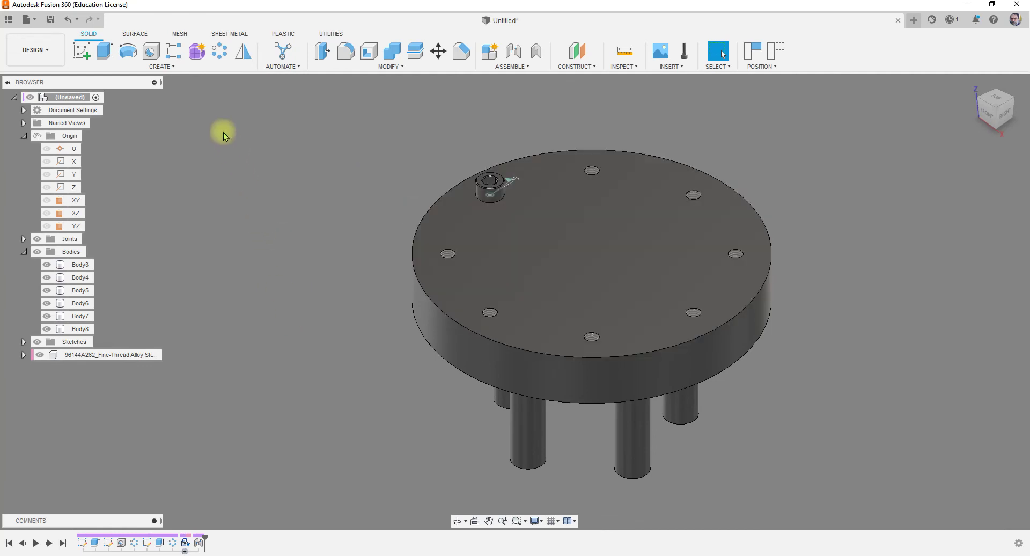
{"action": "left_click", "coordinate": [220, 52]}
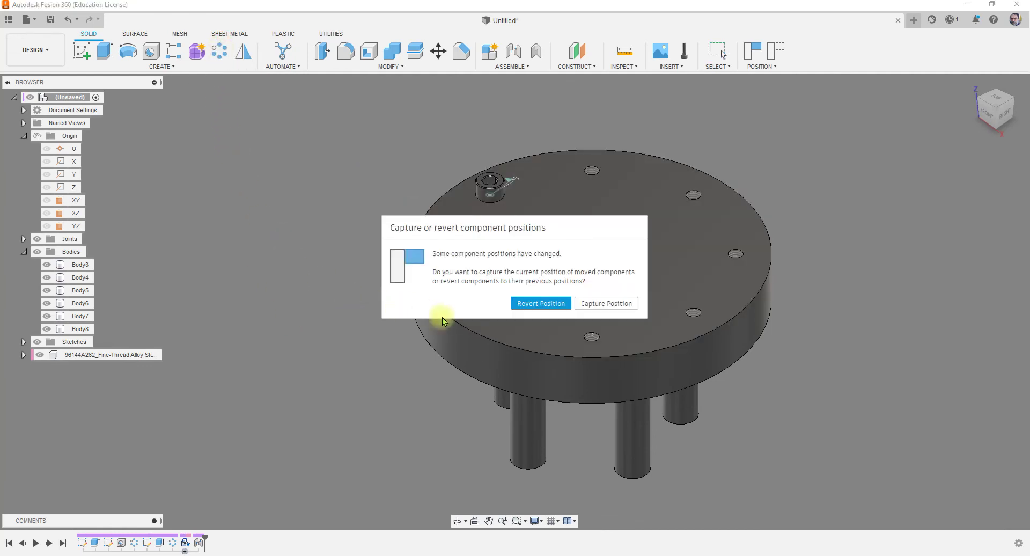
{"action": "left_click", "coordinate": [588, 304]}
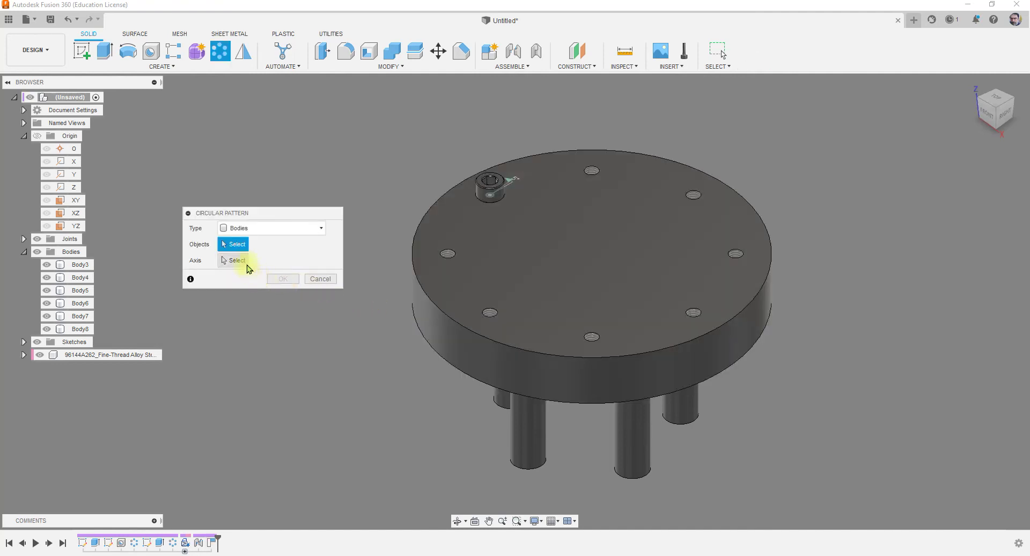
Circularly pattern the screw as a component about the disc's circular edge, with full angular spacing and a quantity of 8
{"action": "left_click", "coordinate": [236, 227]}
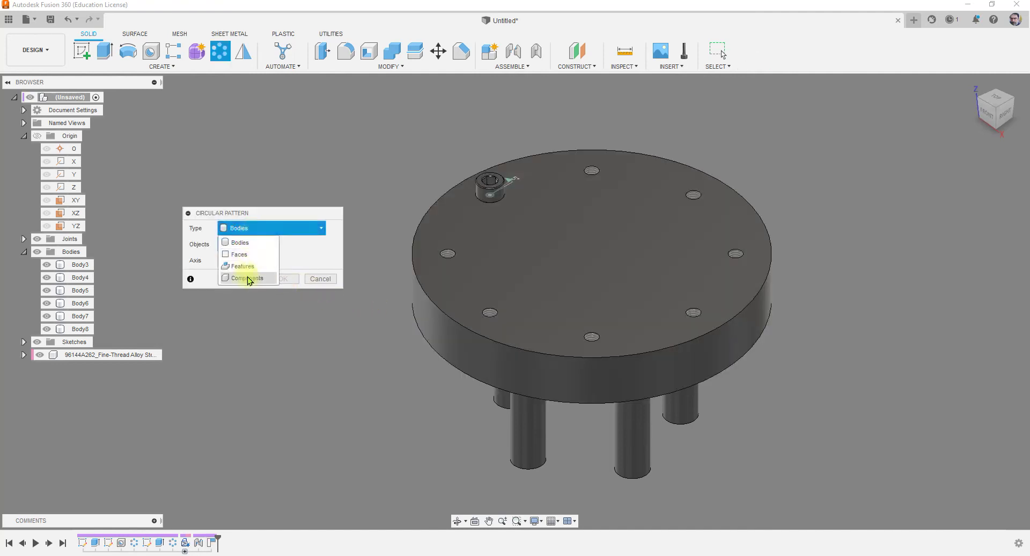
{"action": "left_click", "coordinate": [248, 281]}
{"action": "left_click", "coordinate": [488, 183]}
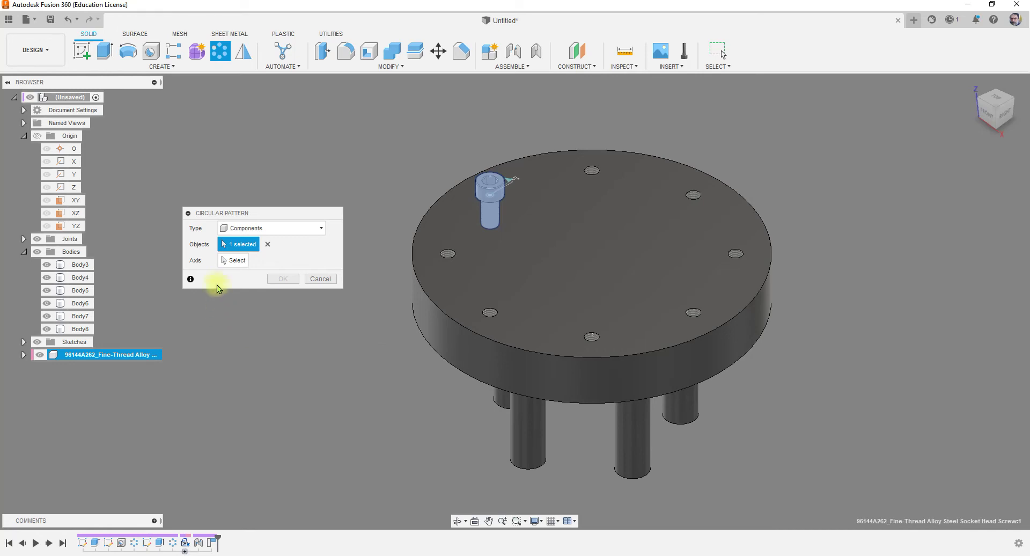
{"action": "left_click", "coordinate": [232, 260]}
{"action": "left_click", "coordinate": [453, 320]}
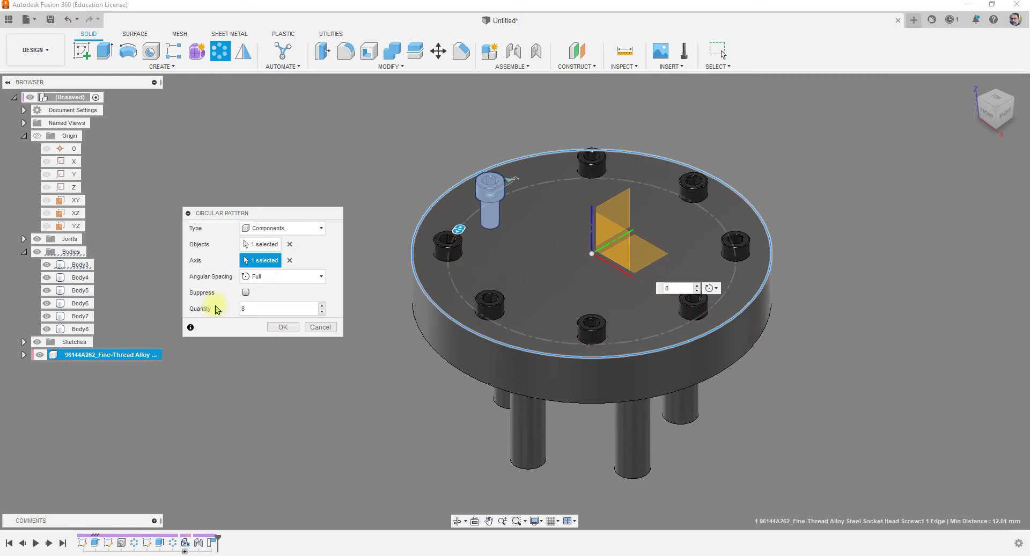
{"action": "left_click", "coordinate": [281, 326]}
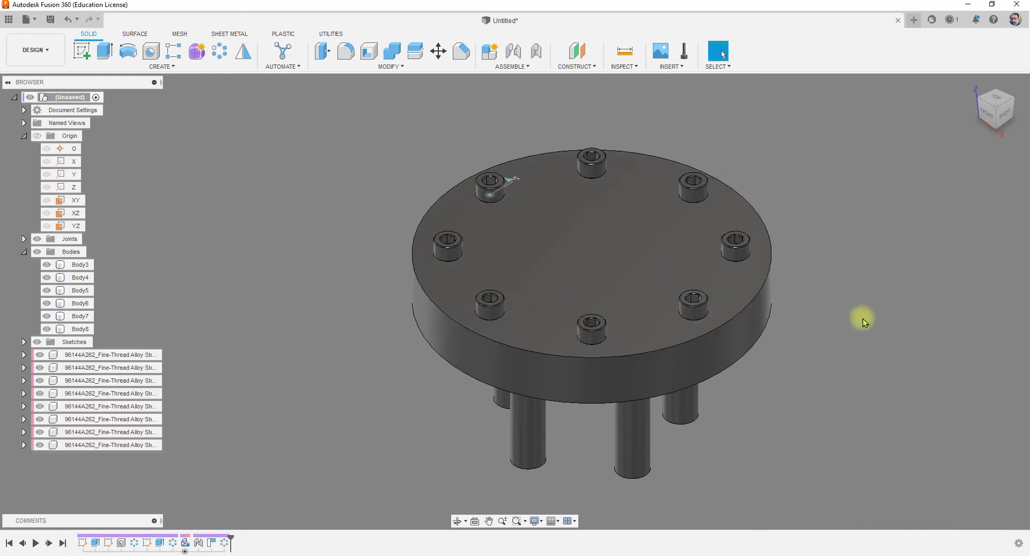
{"action": "middle_click_drag", "start_coordinate": [799, 359], "coordinate": [758, 402], "text": "shift"}
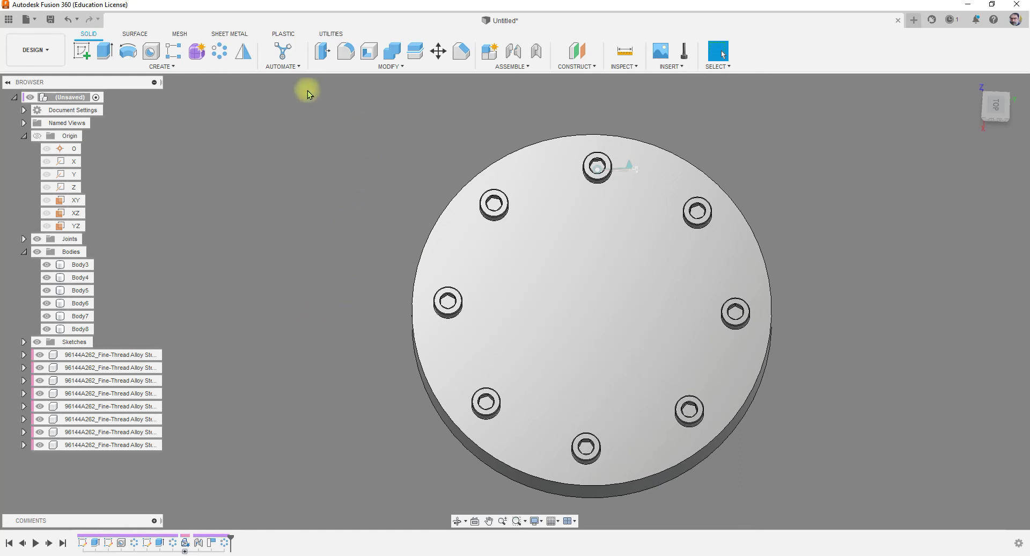
{"action": "left_click", "coordinate": [220, 51]}
{"action": "left_click", "coordinate": [254, 229]}
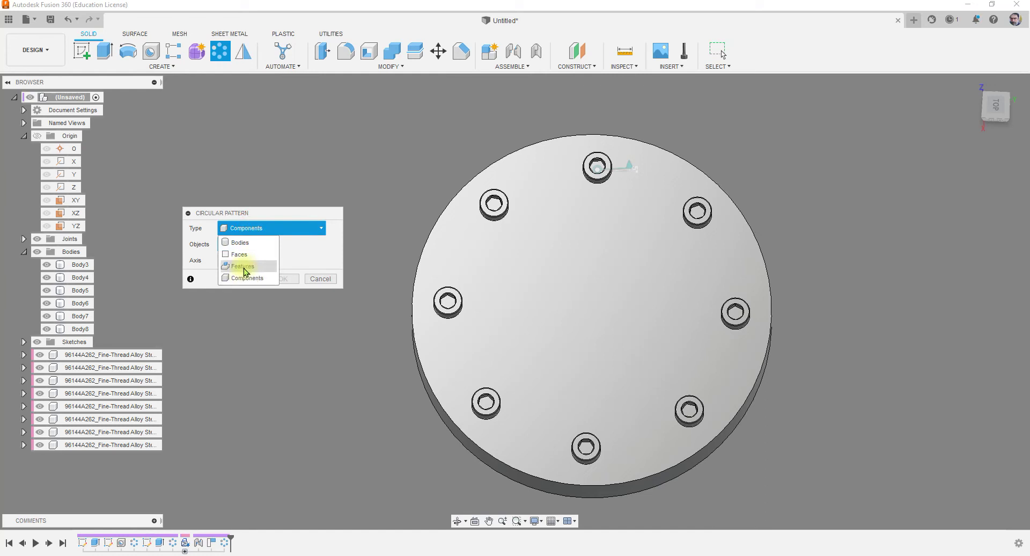
{"action": "left_click", "coordinate": [318, 277]}
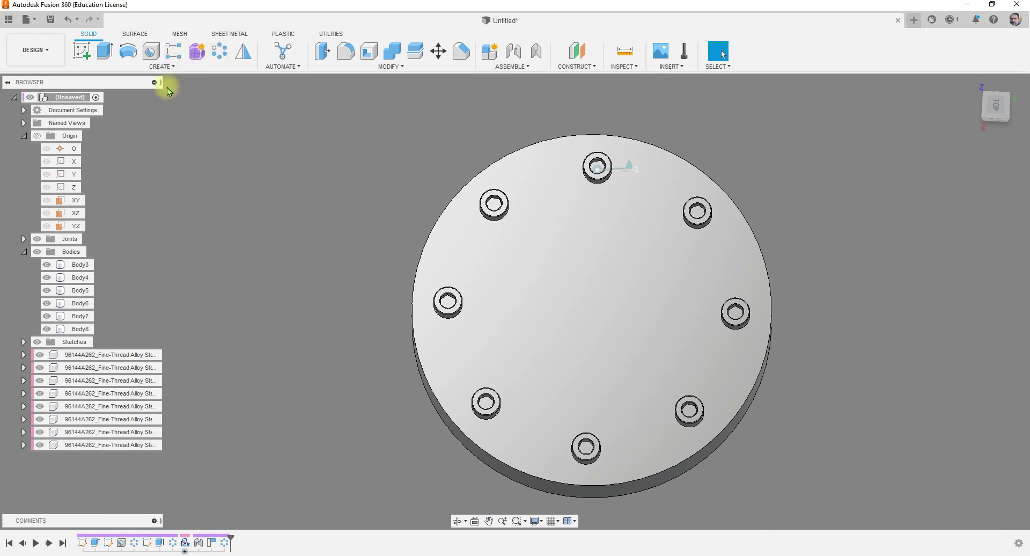
Open a sketch on the disc's top face to look at the sketch-level pattern commands, and finish it empty
{"action": "left_click", "coordinate": [82, 51]}
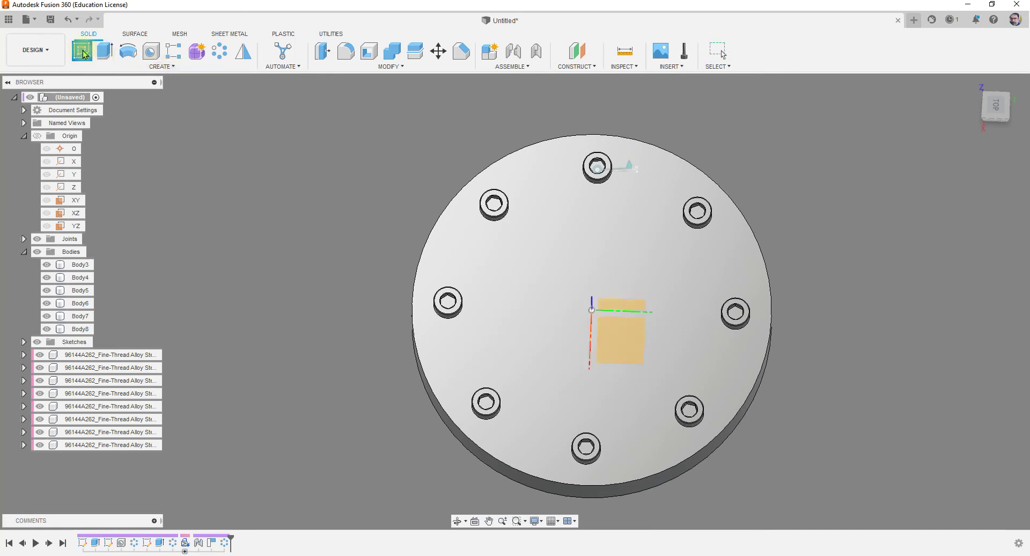
{"action": "left_click", "coordinate": [533, 290]}
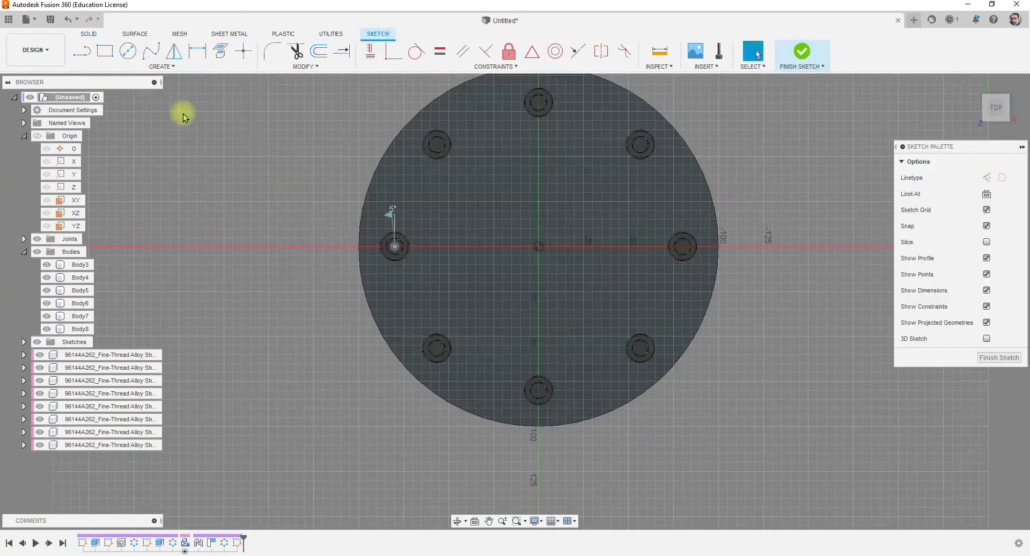
{"action": "left_click", "coordinate": [170, 66]}
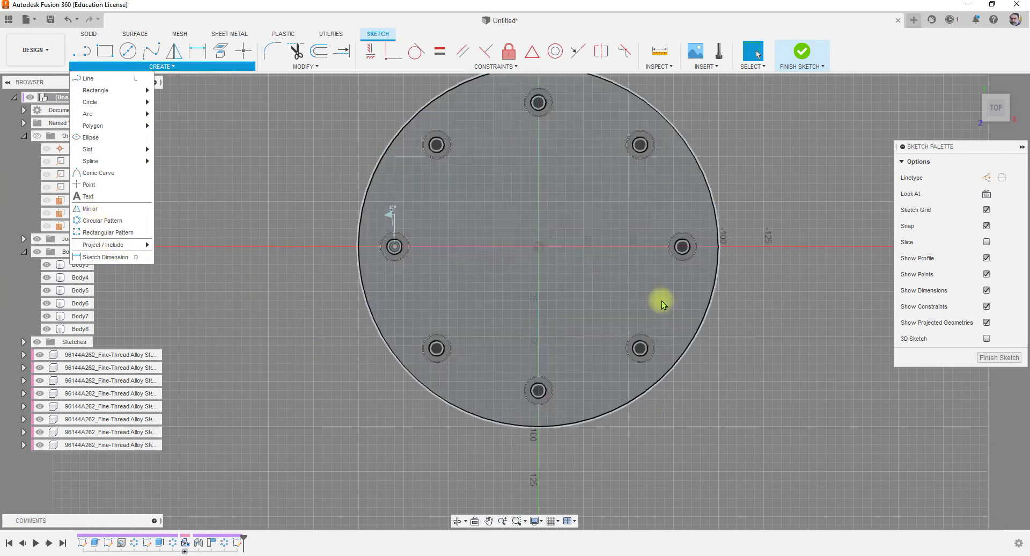
{"action": "left_click", "coordinate": [996, 357]}
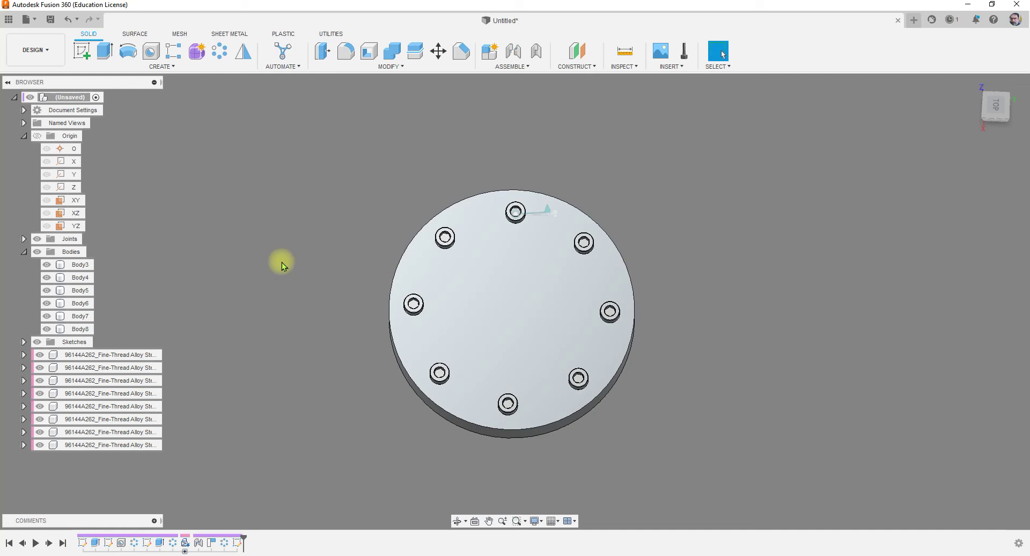
Close the disc design and start a sketch on the XY plane of a new empty design
{"action": "left_click", "coordinate": [898, 21]}
{"action": "left_click", "coordinate": [561, 299]}
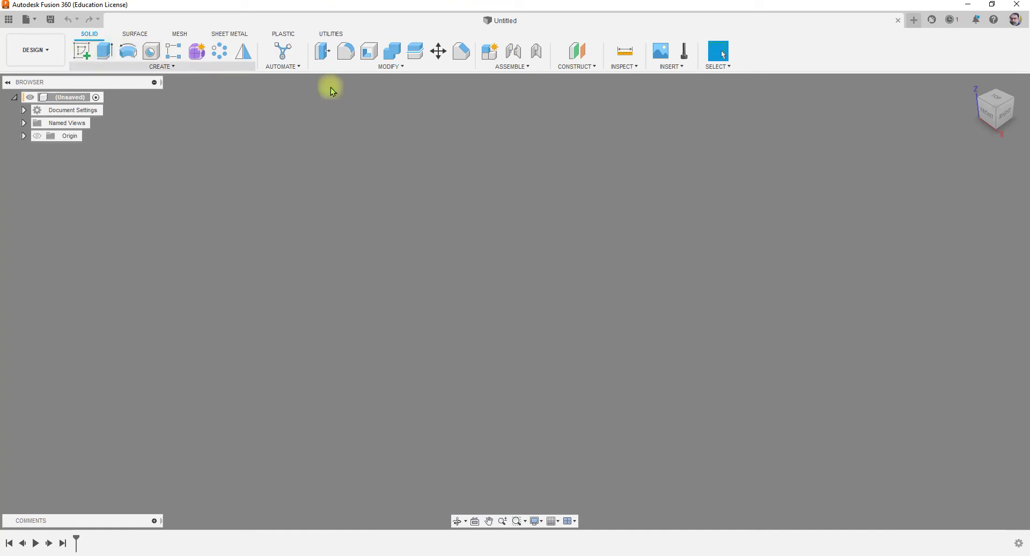
{"action": "left_click", "coordinate": [81, 51]}
{"action": "left_click", "coordinate": [578, 302]}
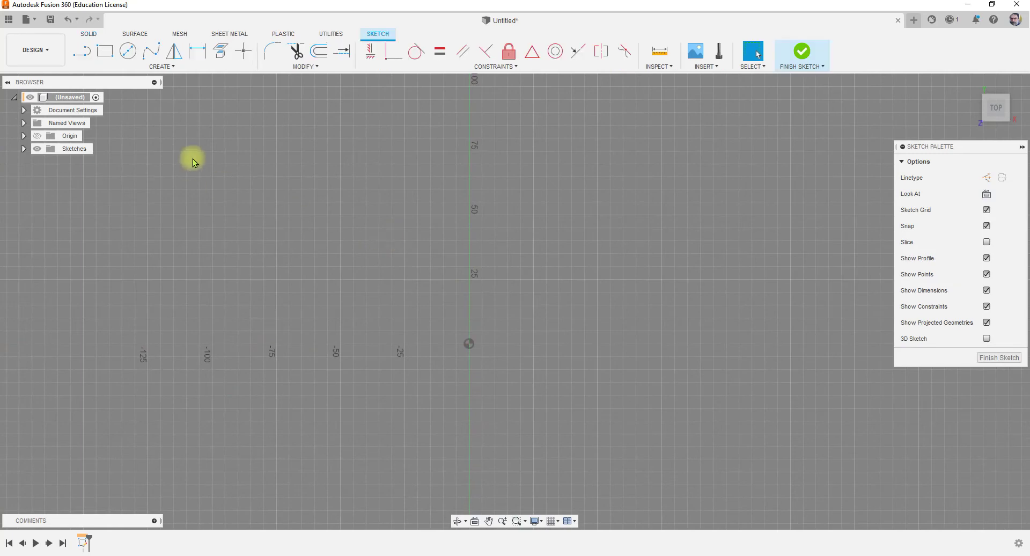
Sketch a center rectangle about 290 by 200 mm centered on the origin and finish the sketch
{"action": "left_click", "coordinate": [104, 51]}
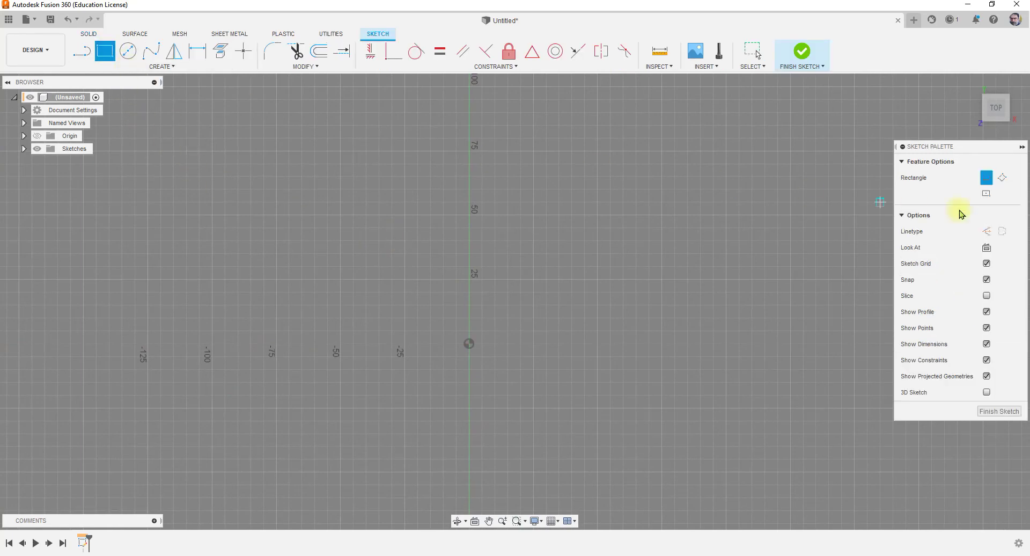
{"action": "left_click", "coordinate": [468, 344]}
{"action": "scroll", "coordinate": [436, 276], "scroll_direction": "down", "scroll_amount": 5}
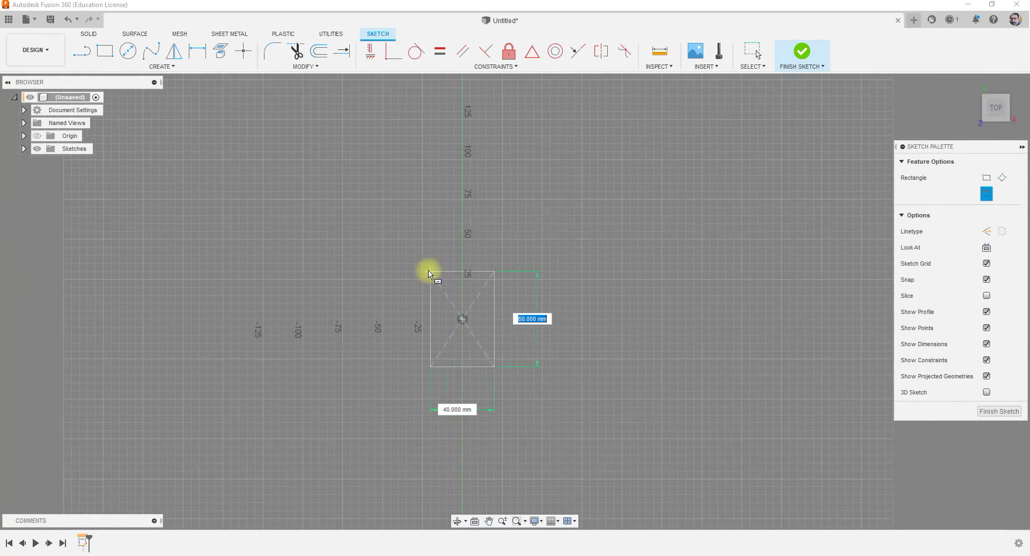
{"action": "left_click", "coordinate": [587, 398]}
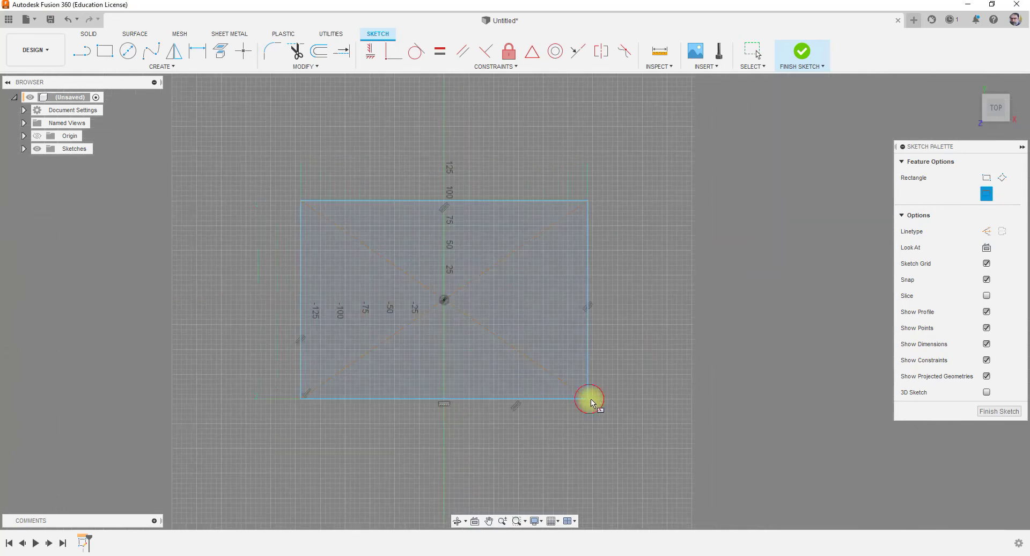
{"action": "left_click", "coordinate": [998, 411]}
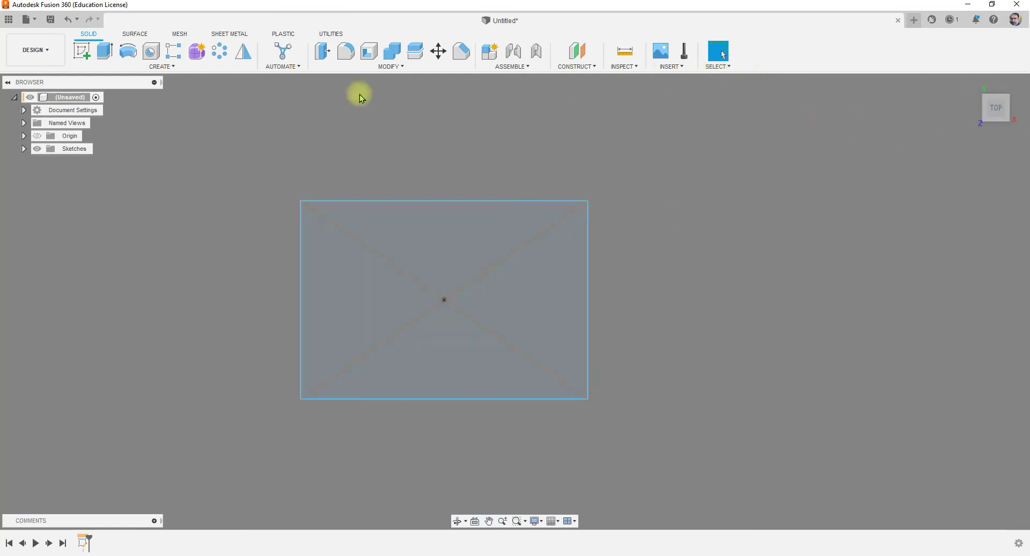
Extrude the rectangle upward about 53 mm as a new body
{"action": "mouse_move", "coordinate": [1018, 133]}
{"action": "left_click", "coordinate": [971, 84]}
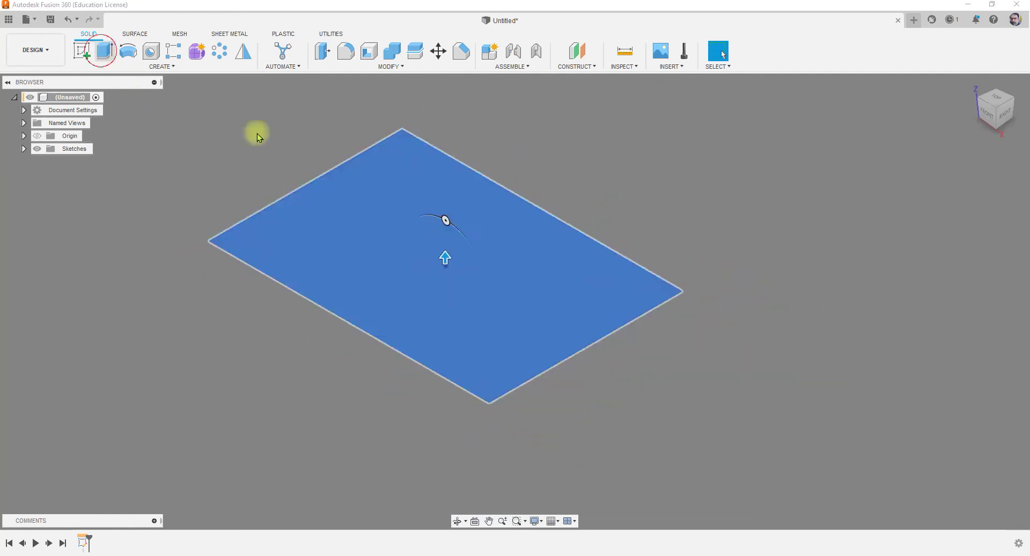
{"action": "left_click_drag", "start_coordinate": [444, 253], "coordinate": [435, 193]}
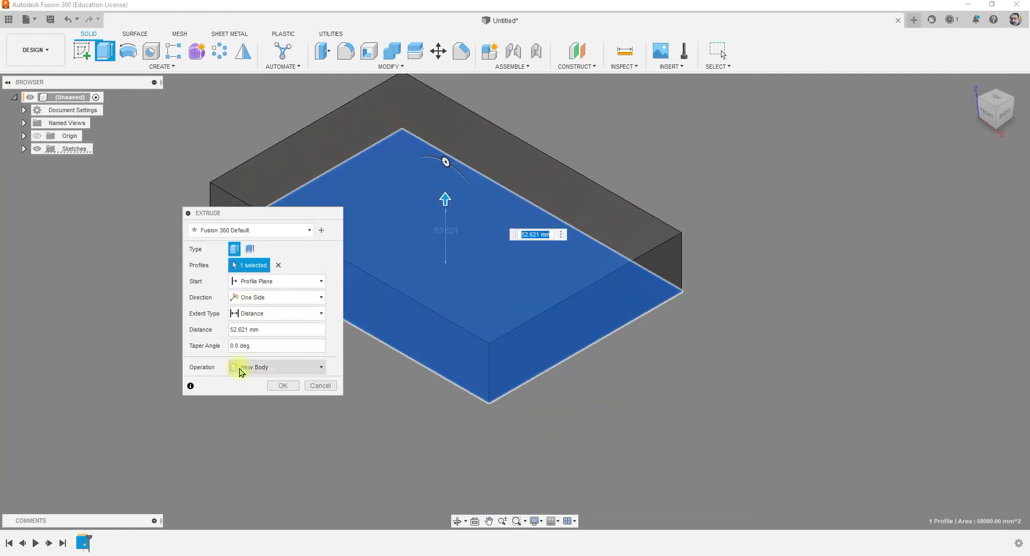
{"action": "left_click", "coordinate": [283, 385]}
Place a hole near a corner of the block's top face, 30 mm from the adjacent long edge
{"action": "scroll", "coordinate": [565, 390], "scroll_direction": "down", "scroll_amount": 3}
{"action": "middle_click_drag", "start_coordinate": [292, 355], "coordinate": [333, 384], "text": "shift"}
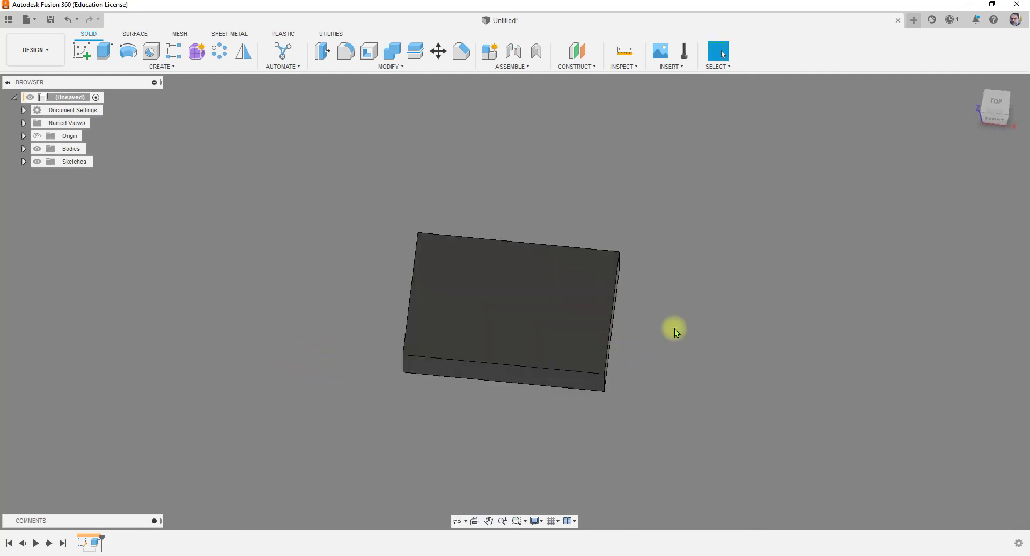
{"action": "scroll", "coordinate": [97, 358], "scroll_direction": "down", "scroll_amount": 3}
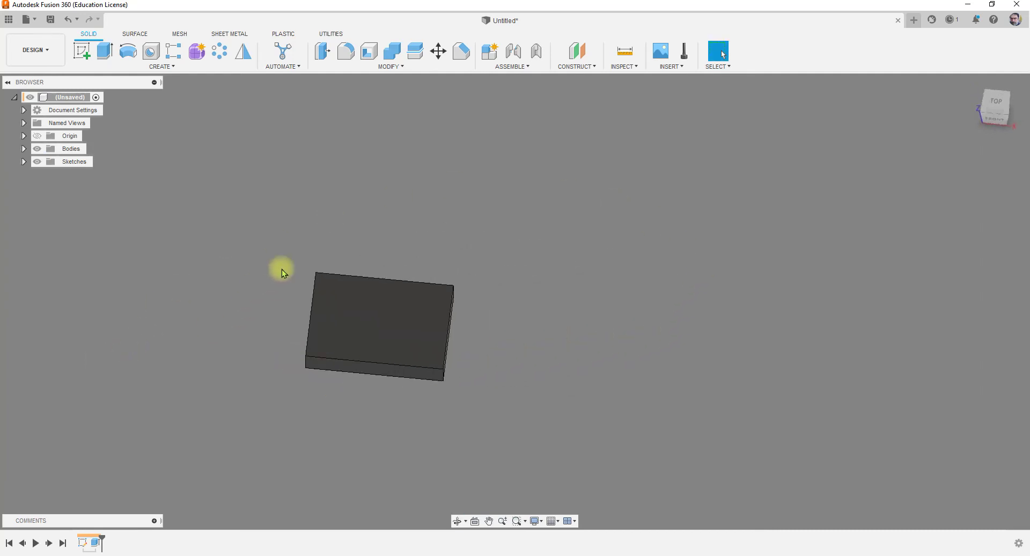
{"action": "scroll", "coordinate": [292, 305], "scroll_direction": "up", "scroll_amount": 4}
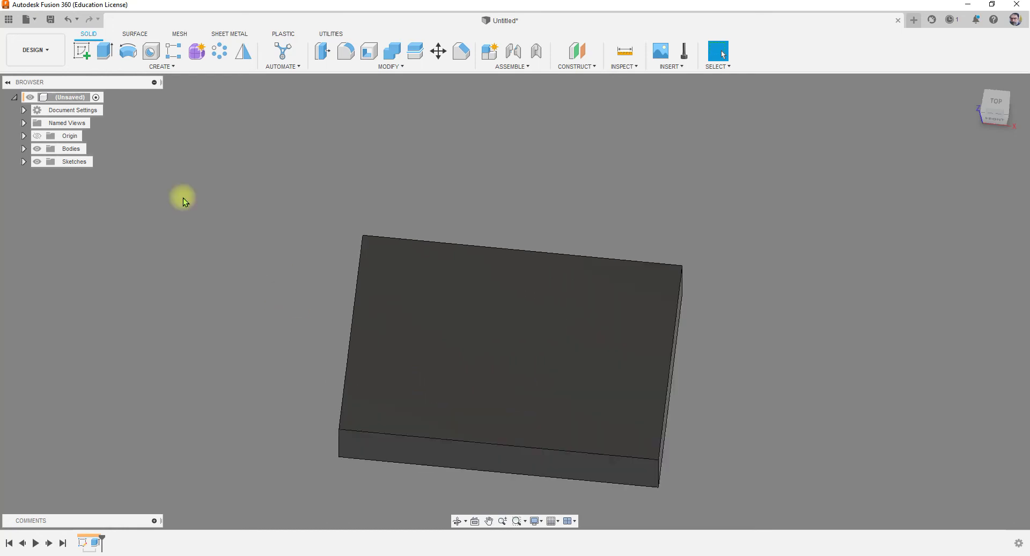
{"action": "left_click", "coordinate": [151, 51]}
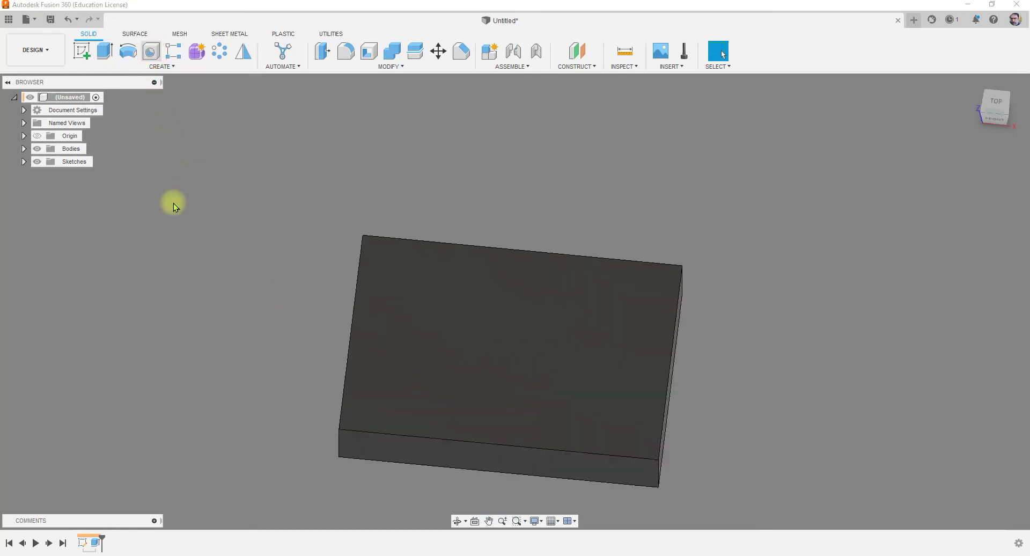
{"action": "left_click", "coordinate": [389, 269]}
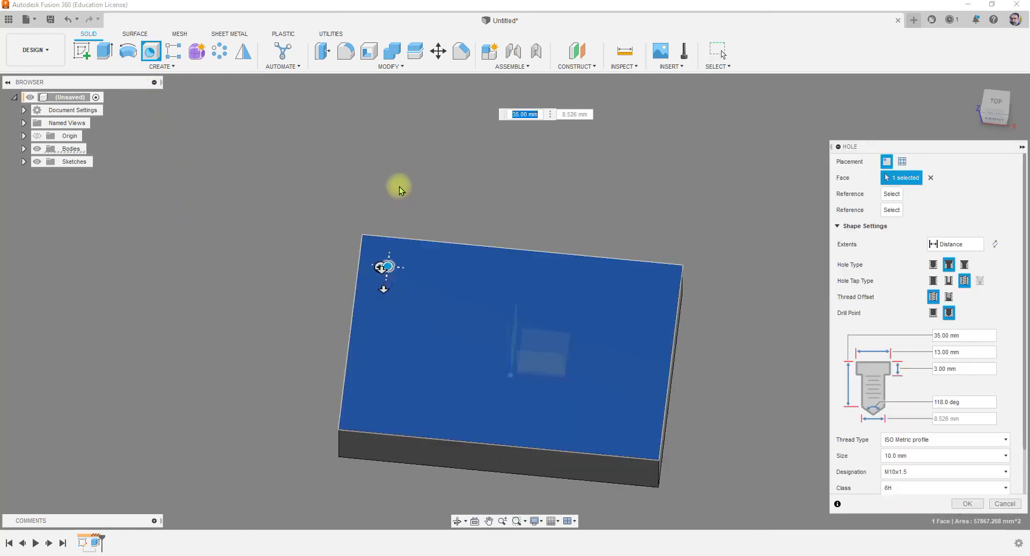
{"action": "scroll", "coordinate": [363, 206], "scroll_direction": "up", "scroll_amount": 2}
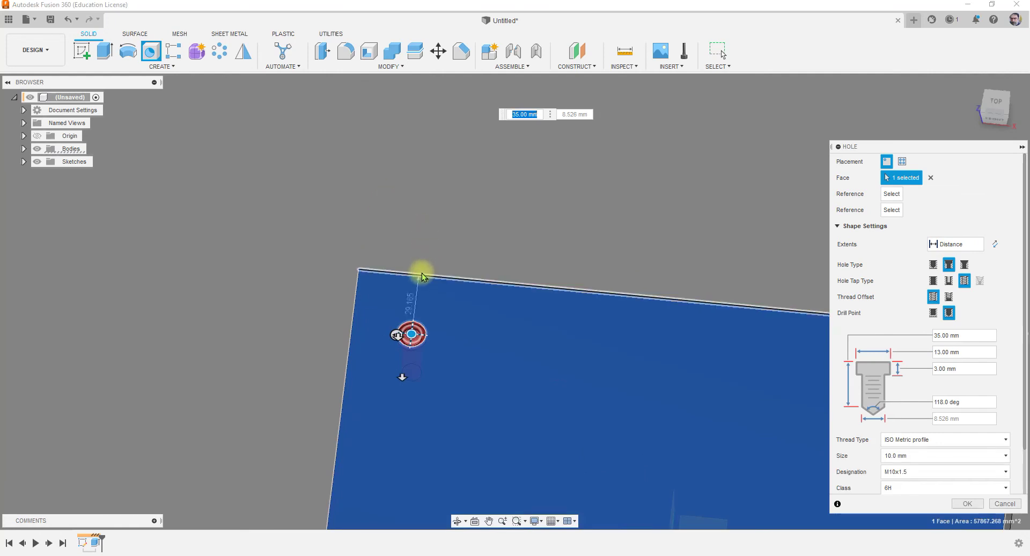
{"action": "left_click", "coordinate": [422, 276]}
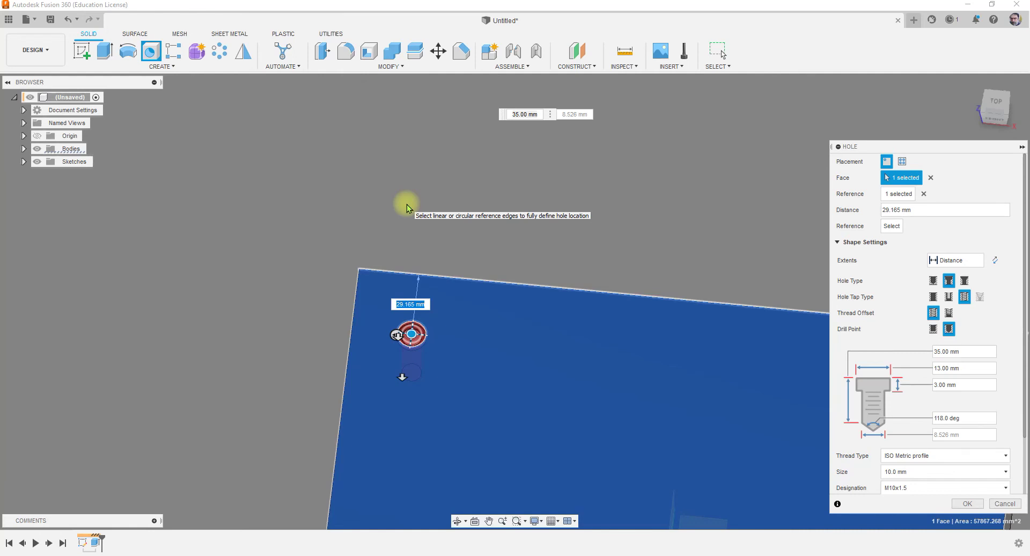
{"action": "type", "text": "30"}
{"action": "key", "text": "Return"}
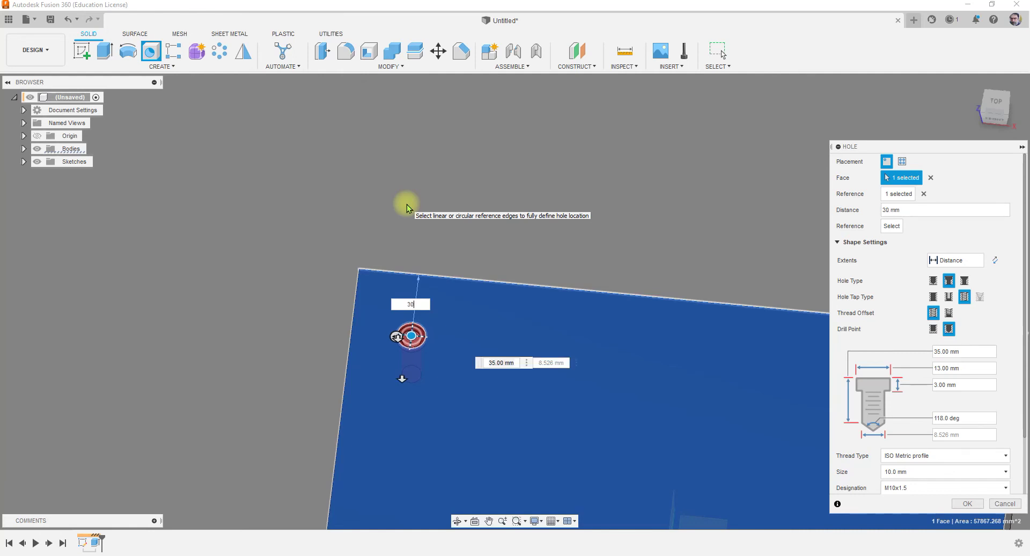
Set the hole 30 mm from the adjacent short edge and create it as a counterbored, tapped M10x1.5 hole, 35 mm deep
{"action": "left_click", "coordinate": [351, 335]}
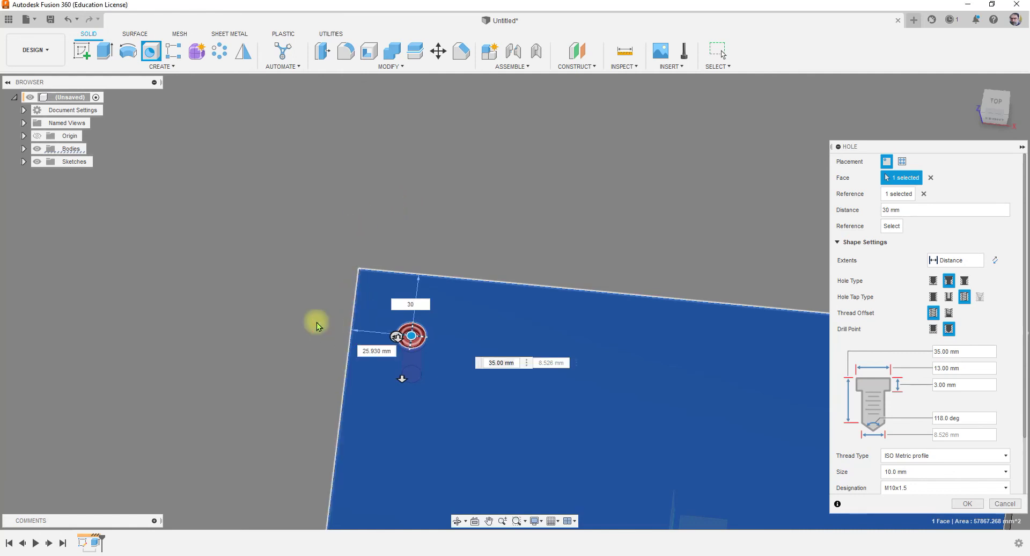
{"action": "type", "text": "30"}
{"action": "key", "text": "Tab"}
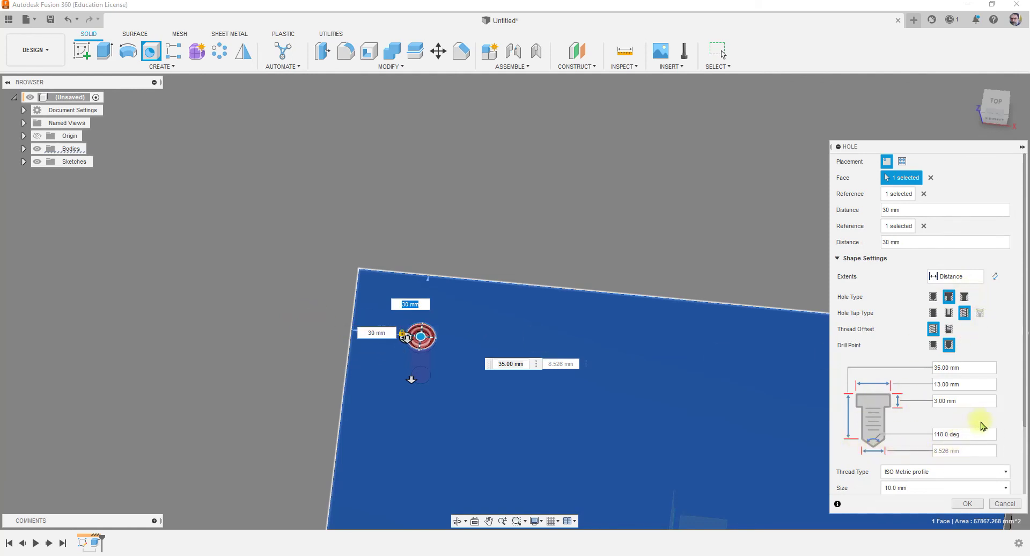
{"action": "scroll", "coordinate": [955, 408], "scroll_direction": "down", "scroll_amount": 3}
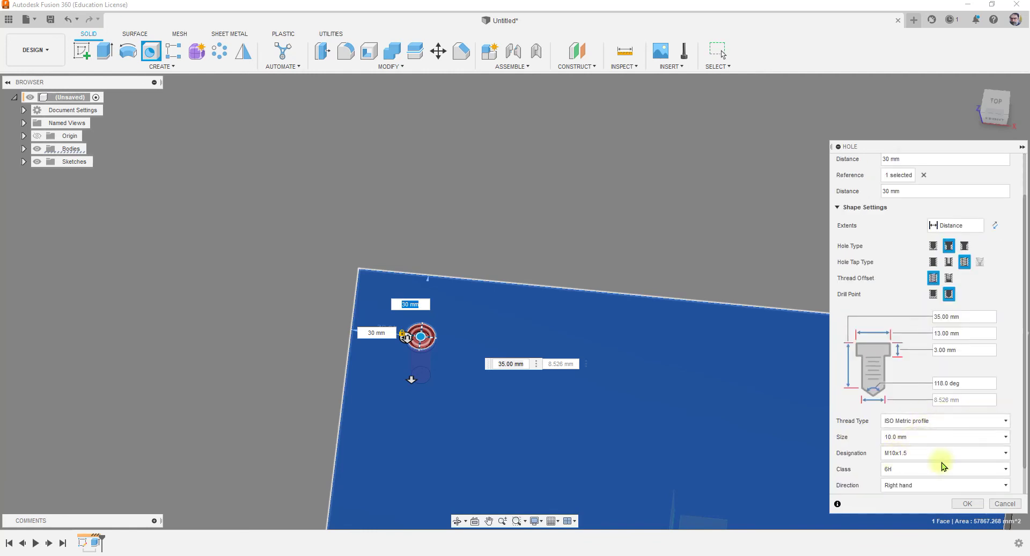
{"action": "left_click", "coordinate": [967, 503]}
Examine the new hole, the solid Pattern commands and the pinning options of Rectangular Pattern
{"action": "scroll", "coordinate": [444, 358], "scroll_direction": "down", "scroll_amount": 10}
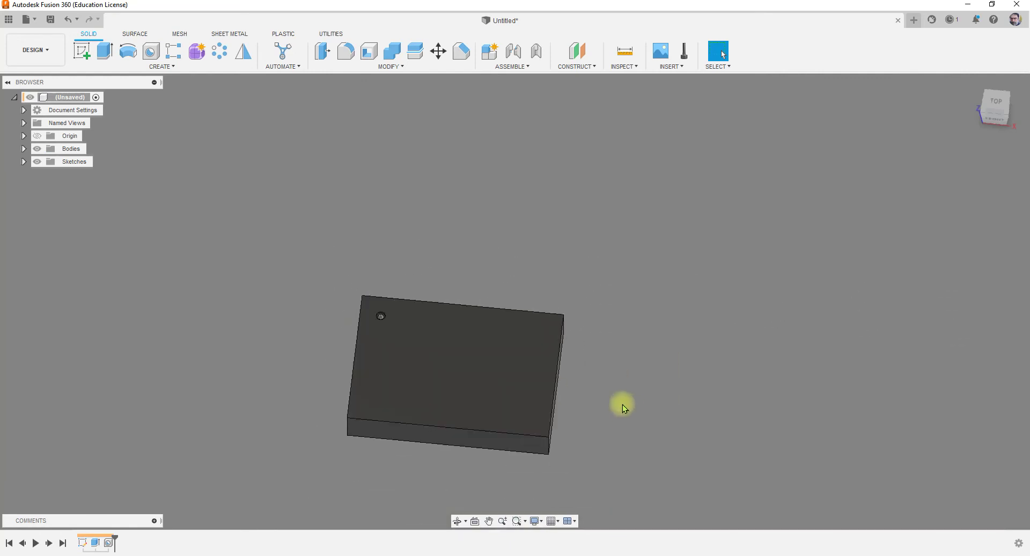
{"action": "scroll", "coordinate": [377, 337], "scroll_direction": "up", "scroll_amount": 2}
{"action": "scroll", "coordinate": [379, 330], "scroll_direction": "up", "scroll_amount": 2}
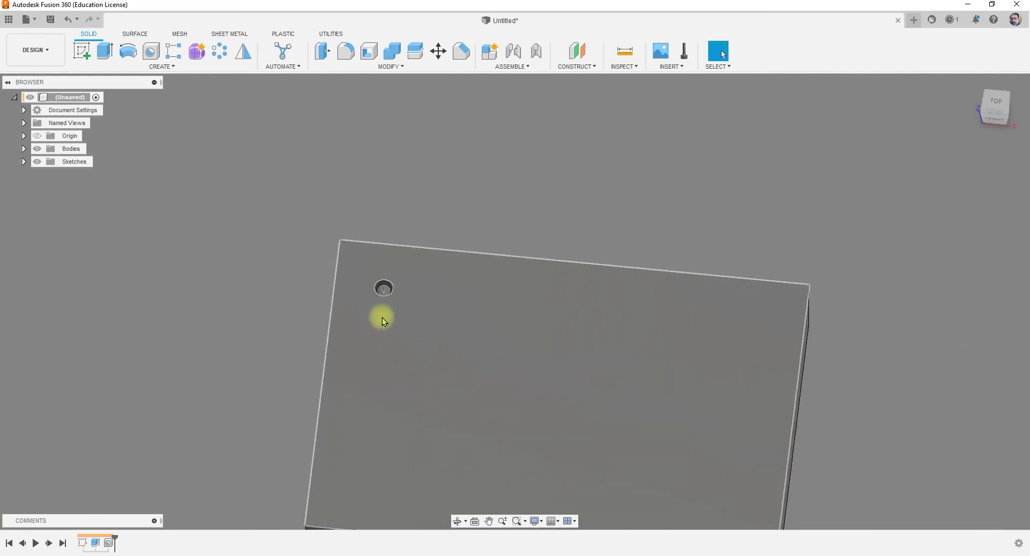
{"action": "scroll", "coordinate": [325, 307], "scroll_direction": "down", "scroll_amount": 3}
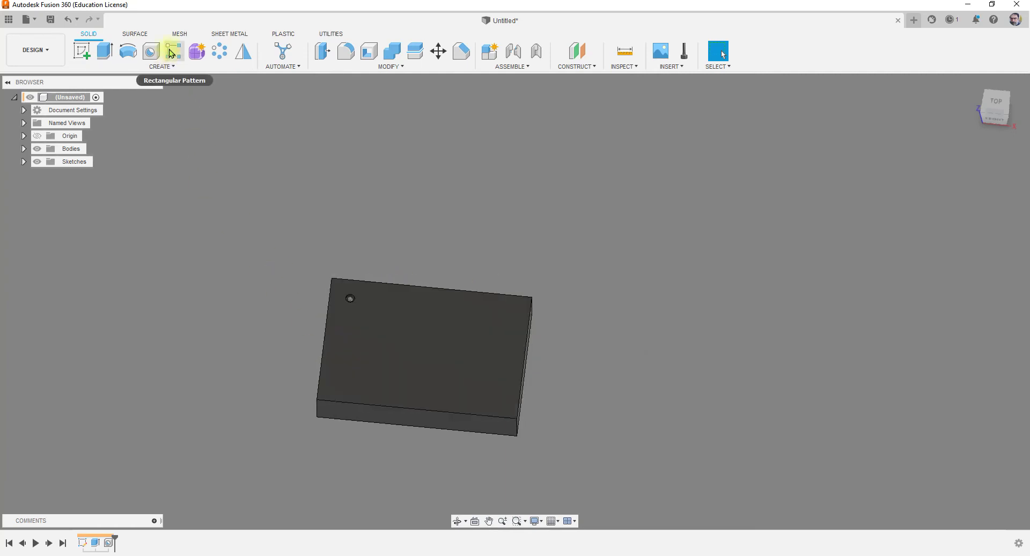
{"action": "left_click", "coordinate": [167, 67]}
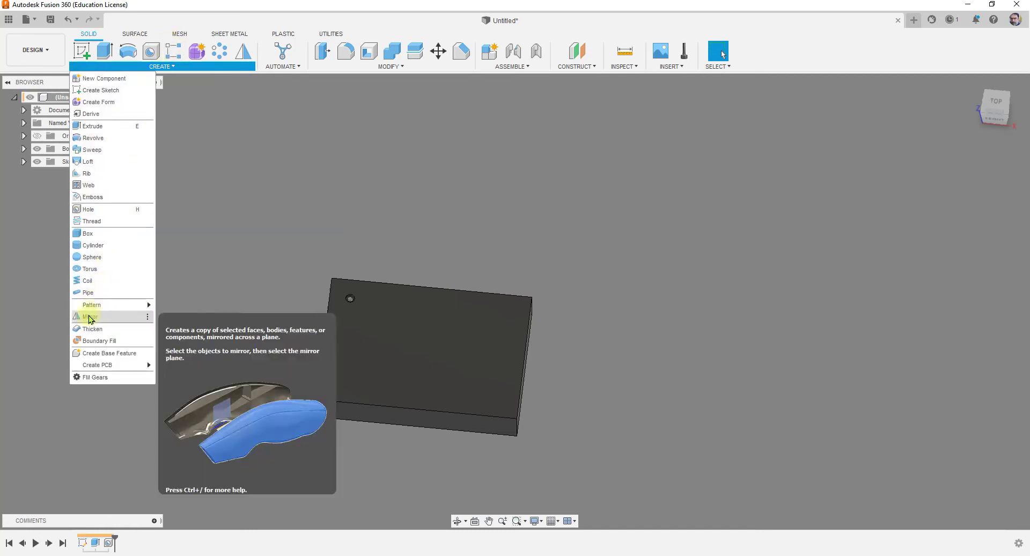
{"action": "mouse_move", "coordinate": [87, 304]}
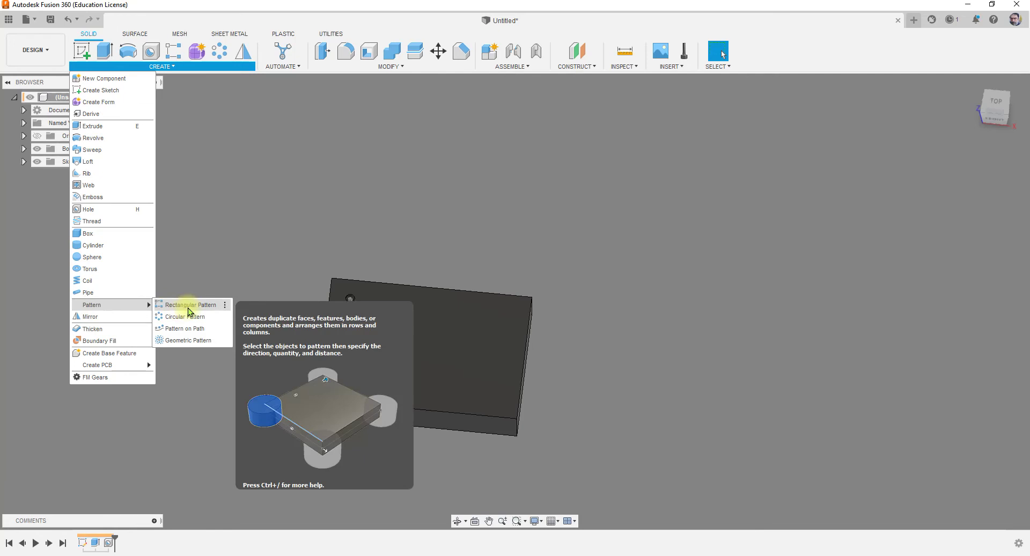
{"action": "left_click", "coordinate": [225, 305]}
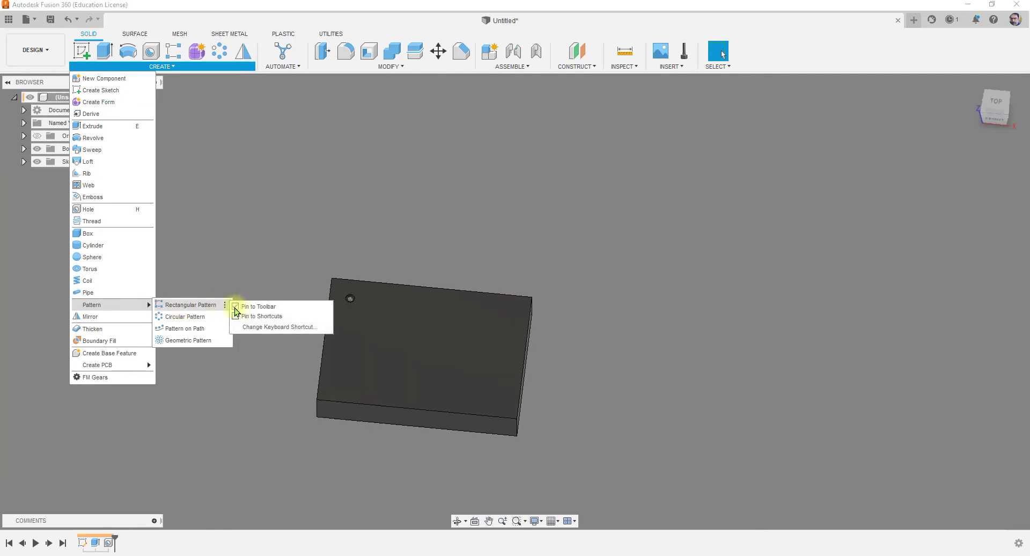
{"action": "left_click", "coordinate": [236, 307]}
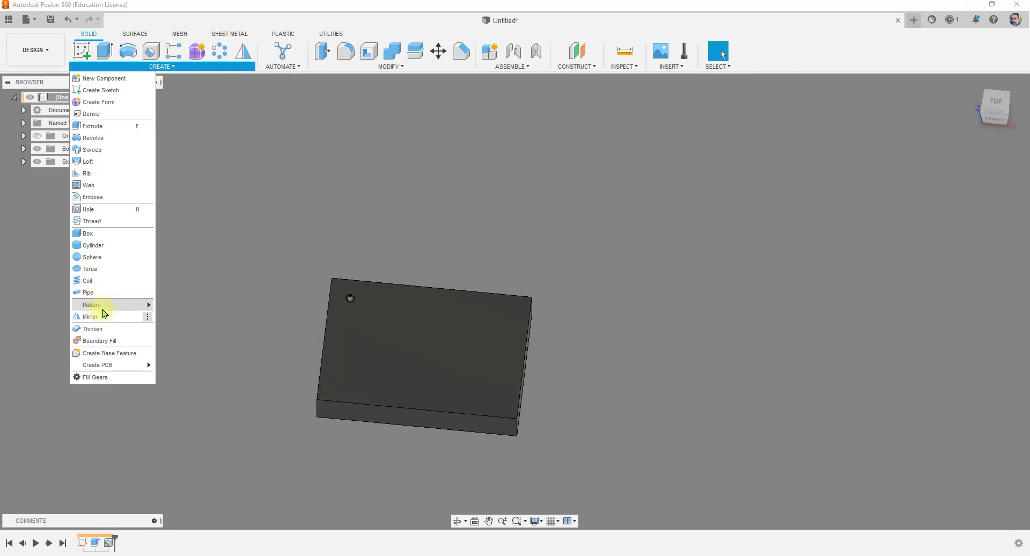
Start a Rectangular Pattern of type Features on the corner hole, using the block's adjacent long top edge as the direction
{"action": "mouse_move", "coordinate": [103, 309]}
{"action": "left_click", "coordinate": [188, 305]}
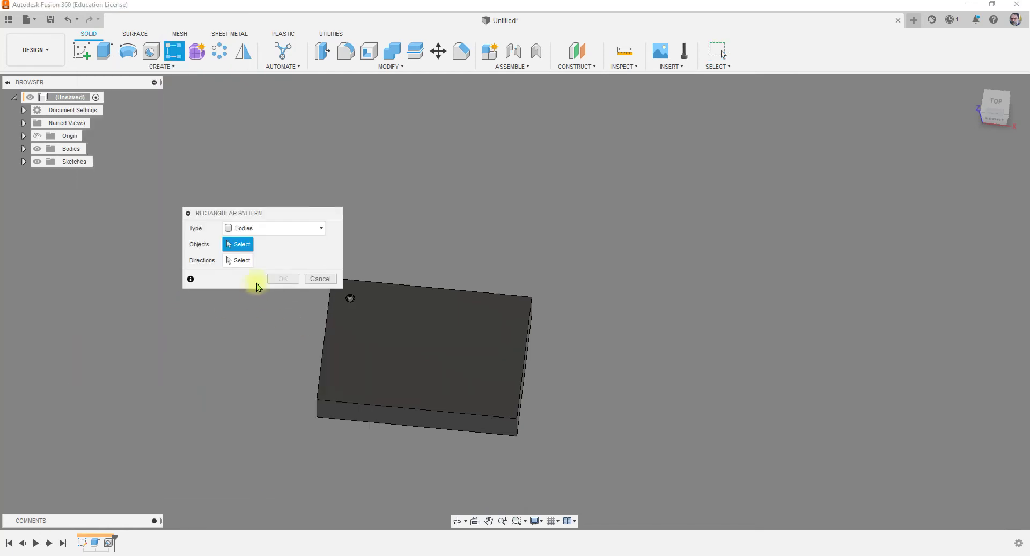
{"action": "left_click", "coordinate": [270, 230]}
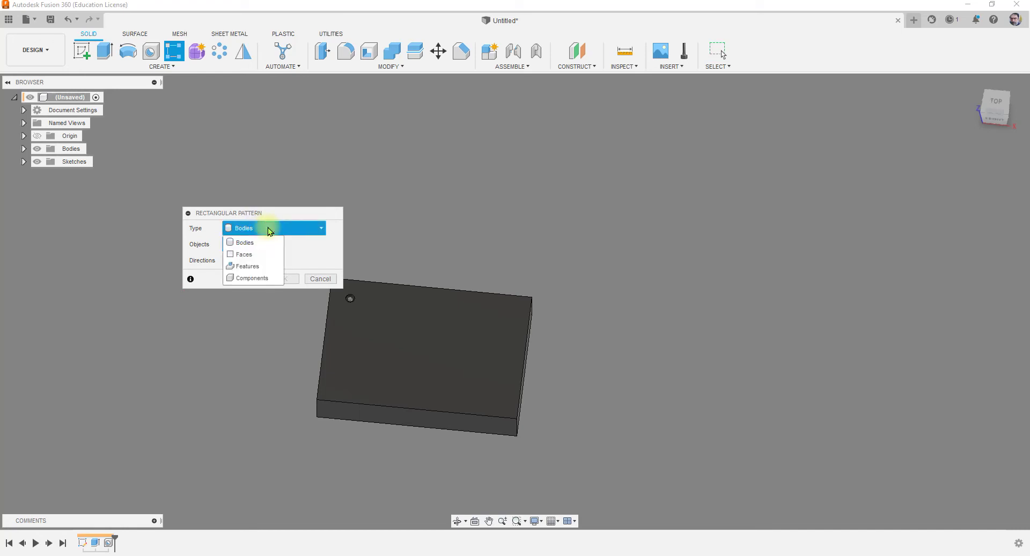
{"action": "left_click", "coordinate": [253, 266]}
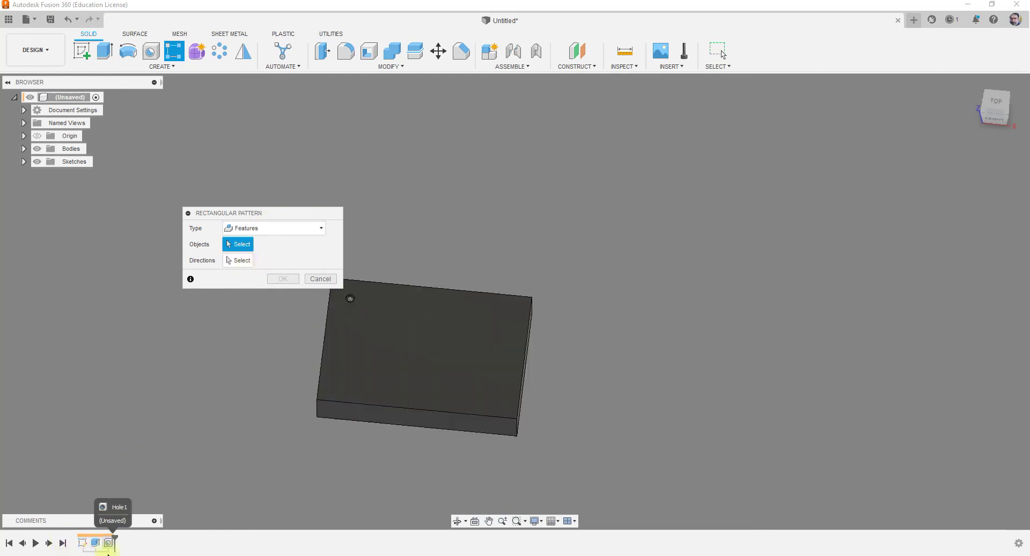
{"action": "left_click", "coordinate": [111, 543]}
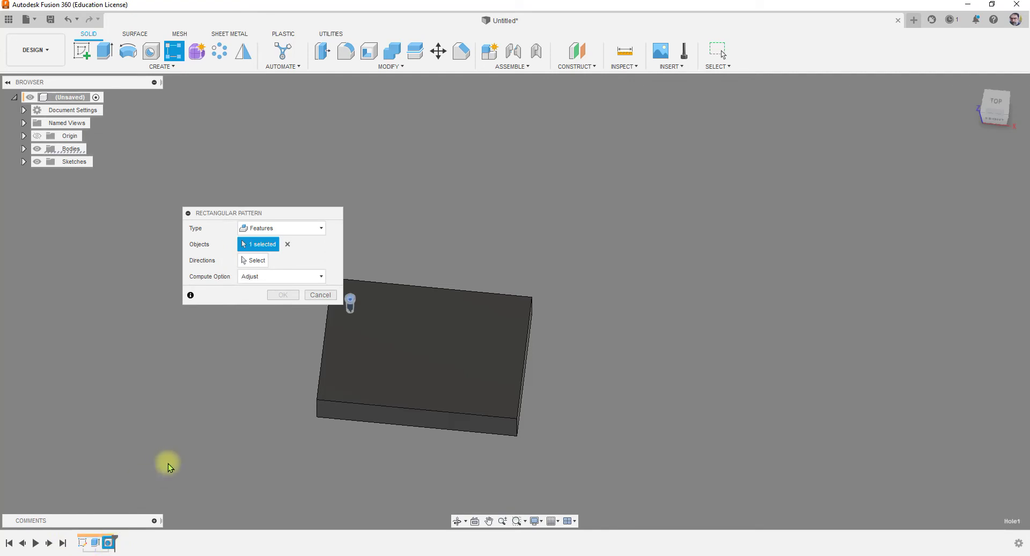
{"action": "left_click", "coordinate": [257, 261]}
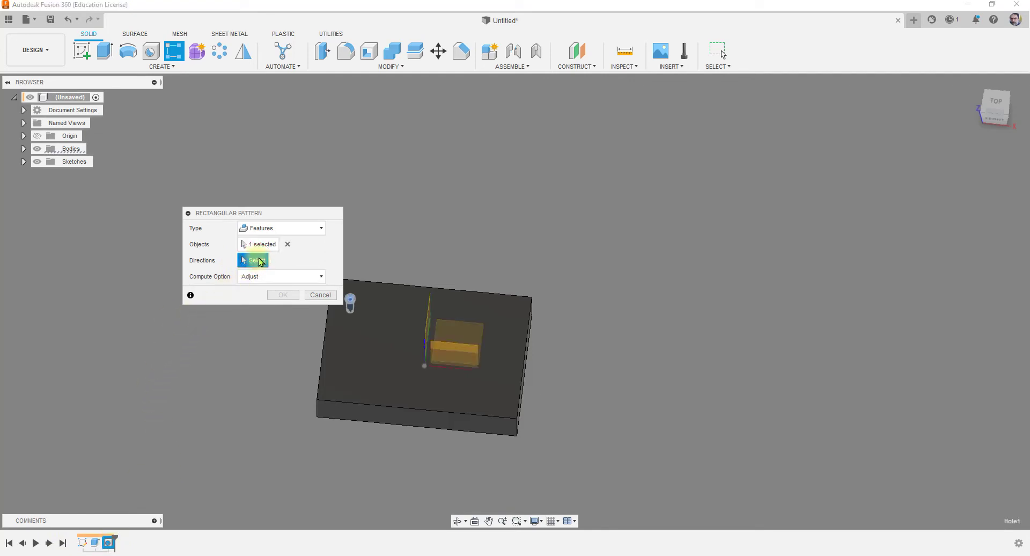
{"action": "left_click", "coordinate": [432, 287]}
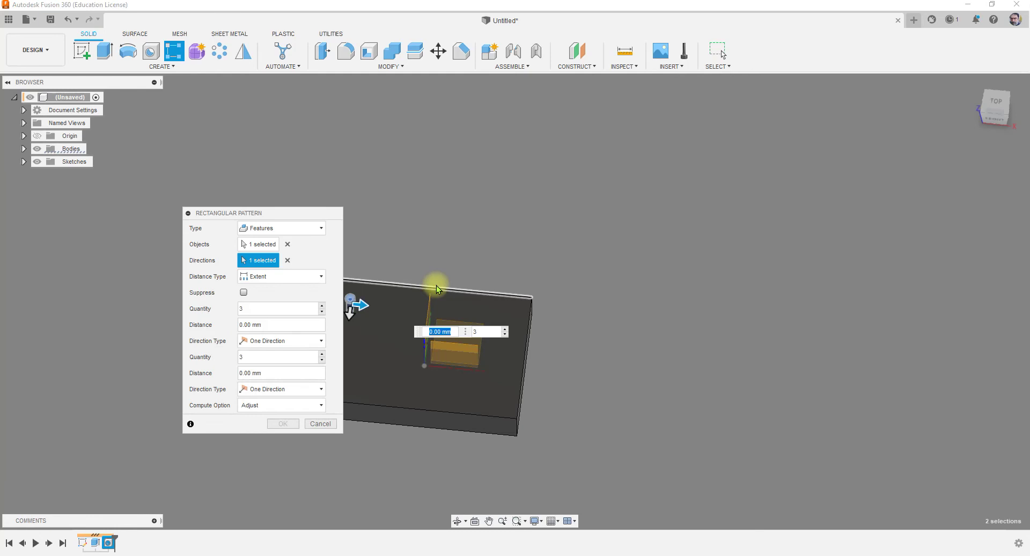
Stretch the hole pattern about 214 mm along the block's long edge and about 123 mm along its short edge
{"action": "scroll", "coordinate": [606, 348], "scroll_direction": "up", "scroll_amount": 2}
{"action": "scroll", "coordinate": [471, 359], "scroll_direction": "down", "scroll_amount": 1}
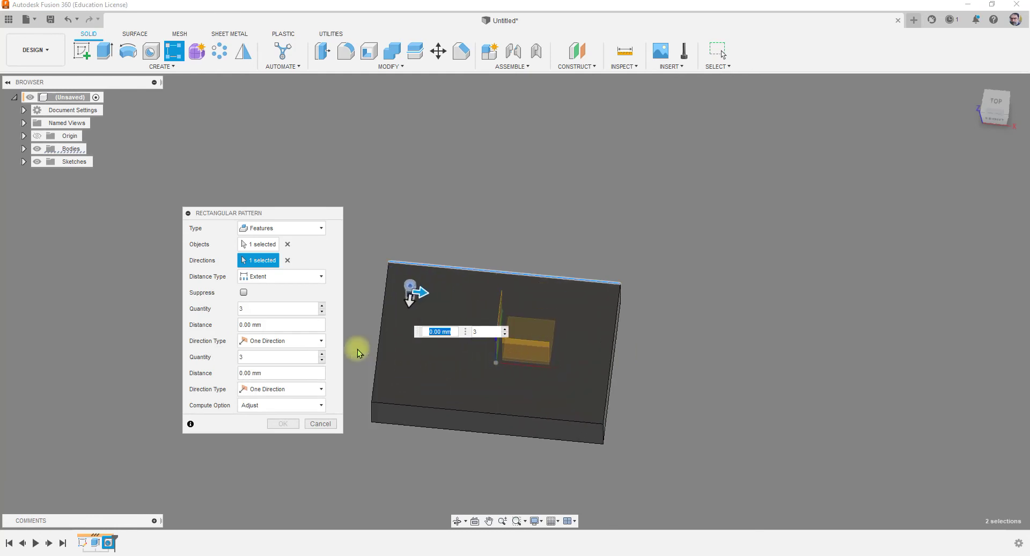
{"action": "scroll", "coordinate": [359, 352], "scroll_direction": "up", "scroll_amount": 1}
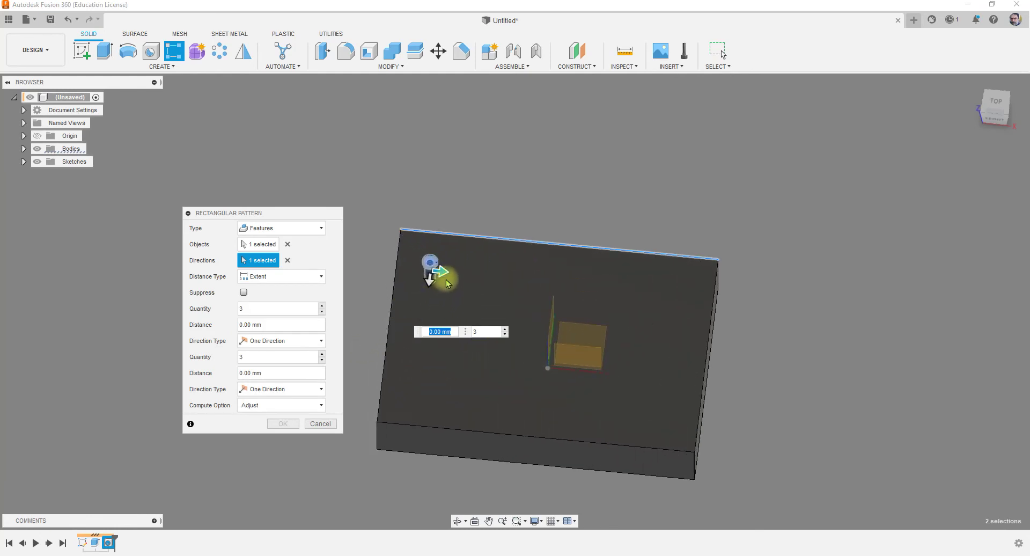
{"action": "left_click_drag", "start_coordinate": [438, 271], "coordinate": [563, 281]}
{"action": "left_click_drag", "start_coordinate": [427, 283], "coordinate": [413, 361]}
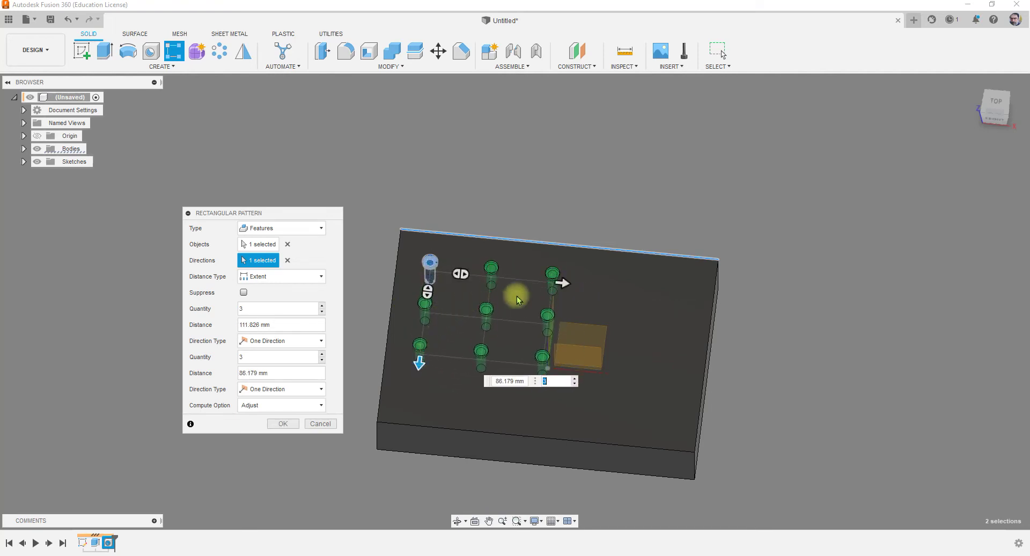
{"action": "left_click_drag", "start_coordinate": [562, 282], "coordinate": [644, 290]}
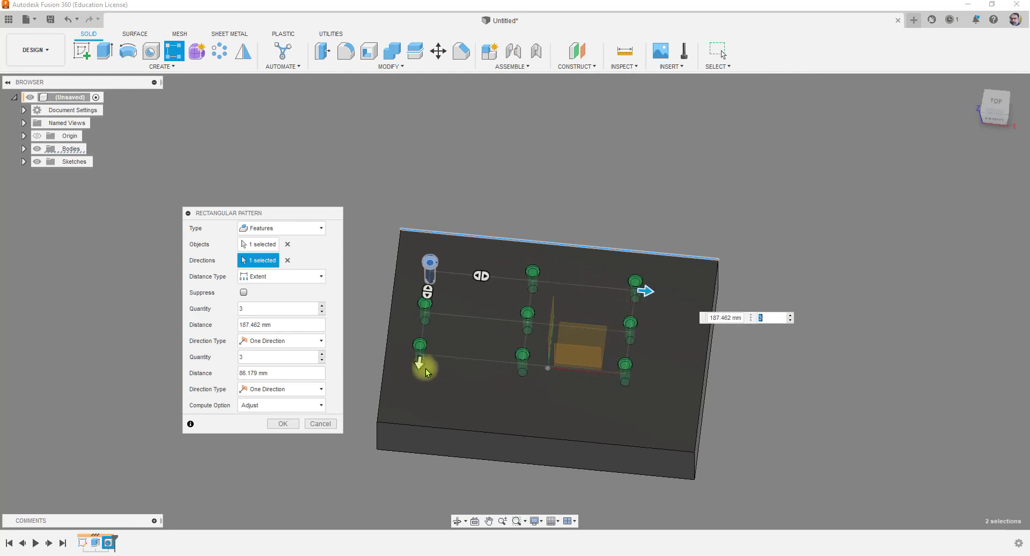
{"action": "left_click_drag", "start_coordinate": [418, 365], "coordinate": [414, 400]}
{"action": "left_click_drag", "start_coordinate": [648, 292], "coordinate": [687, 294]}
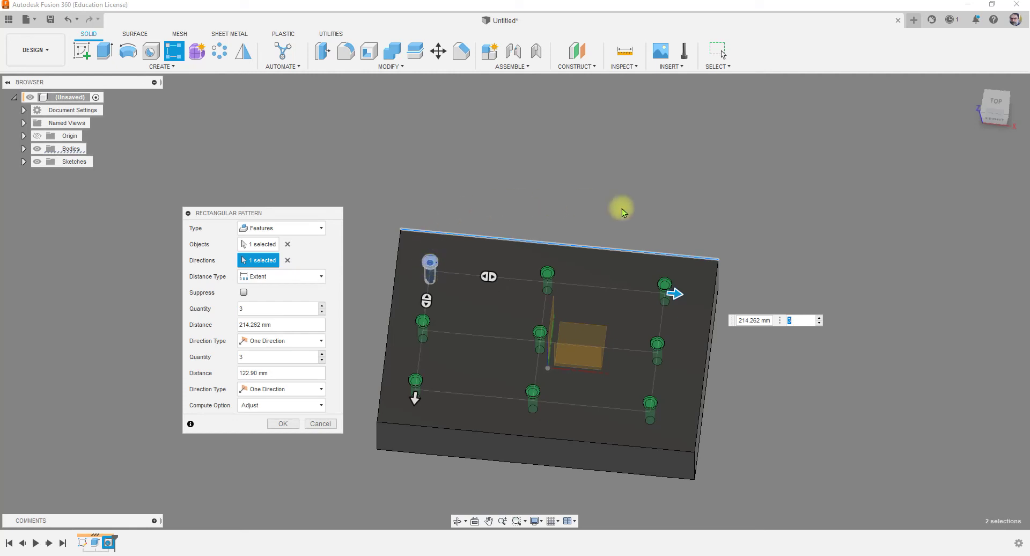
Set the pattern's quantity along the long edge to 5 and its distance type to Spacing
{"action": "key", "text": "Tab"}
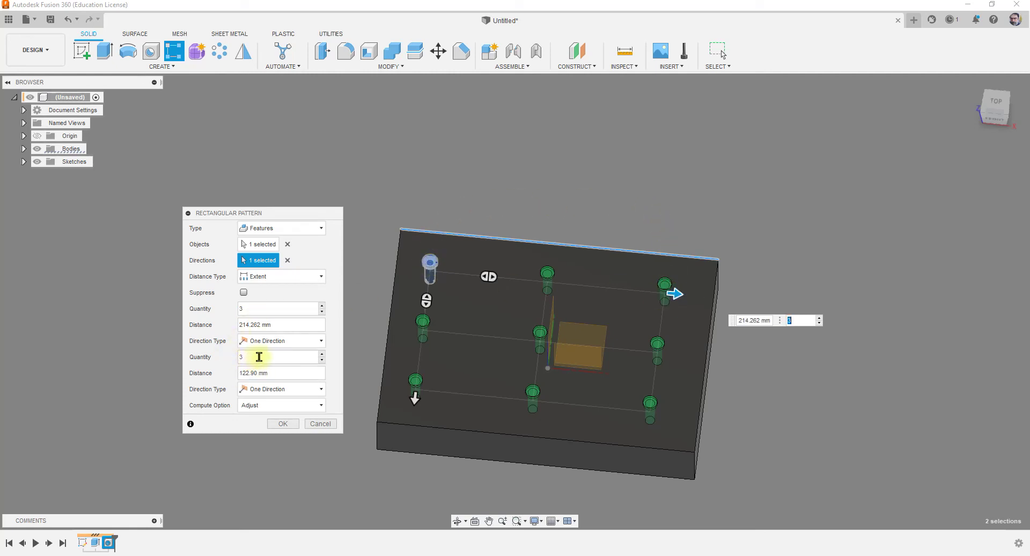
{"action": "left_click", "coordinate": [266, 309]}
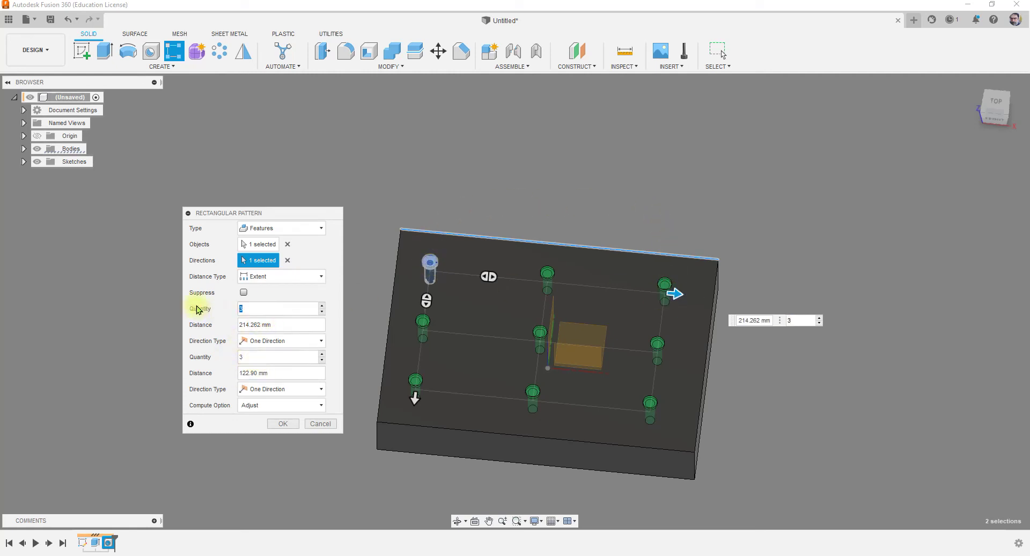
{"action": "type", "text": "5"}
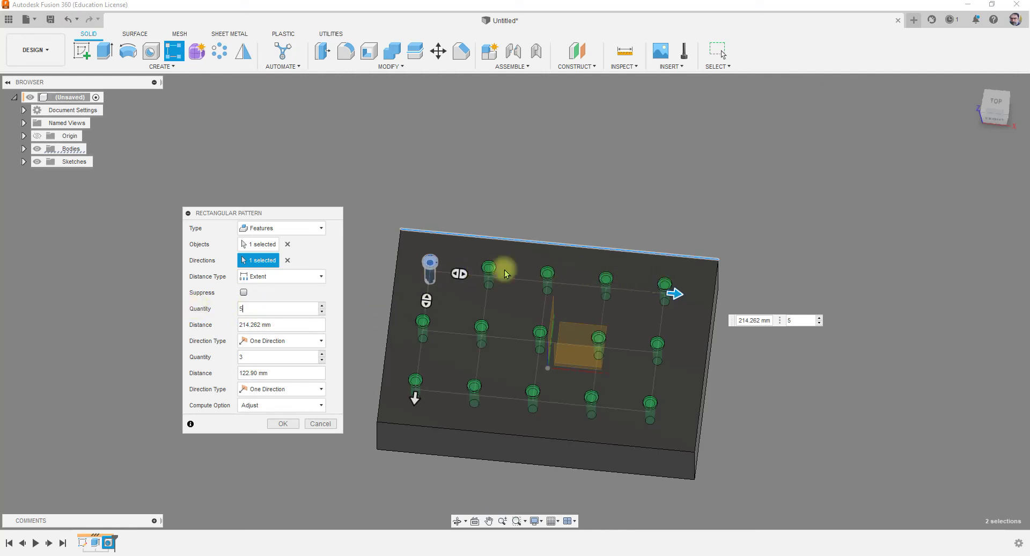
{"action": "left_click", "coordinate": [295, 276]}
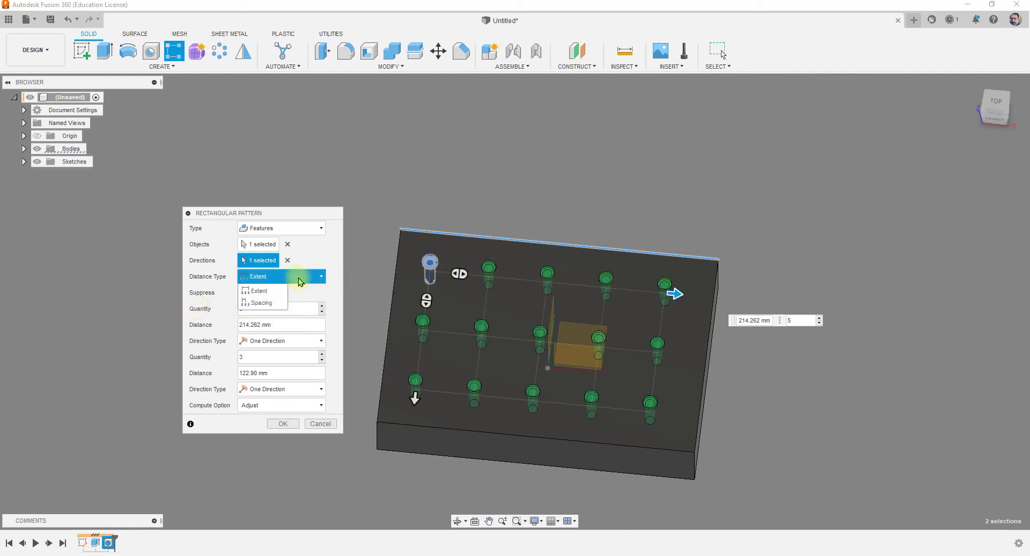
{"action": "left_click", "coordinate": [263, 302]}
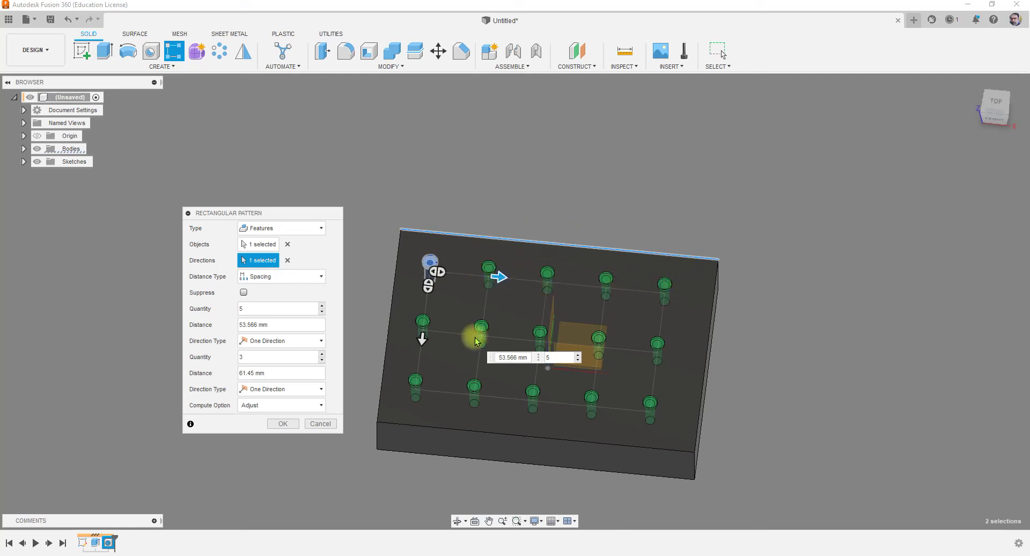
{"action": "left_click", "coordinate": [279, 278]}
{"action": "left_click", "coordinate": [296, 288]}
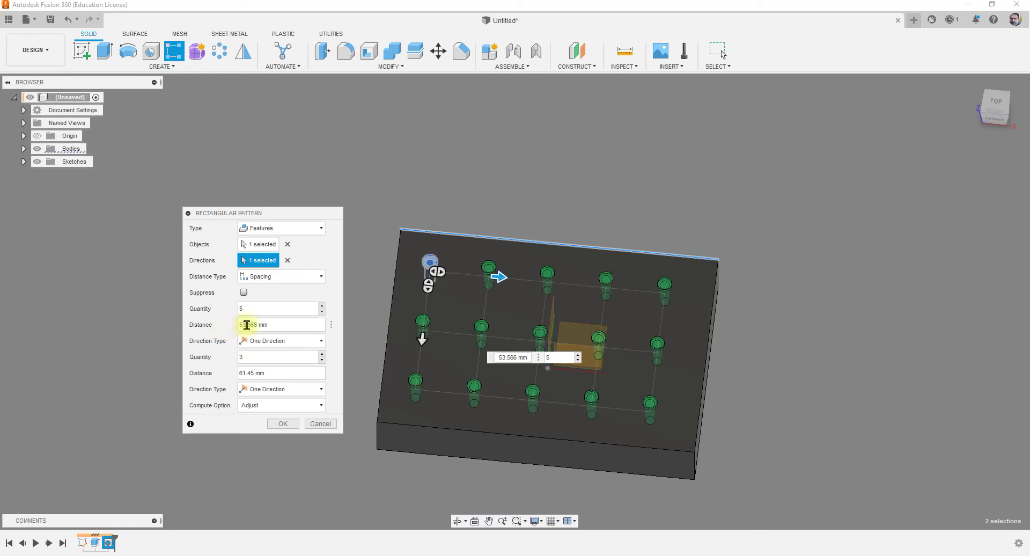
Space the holes 50 mm apart along the long edge and 60 mm along the short edge, and create the pattern
{"action": "left_click_drag", "start_coordinate": [276, 323], "coordinate": [183, 322]}
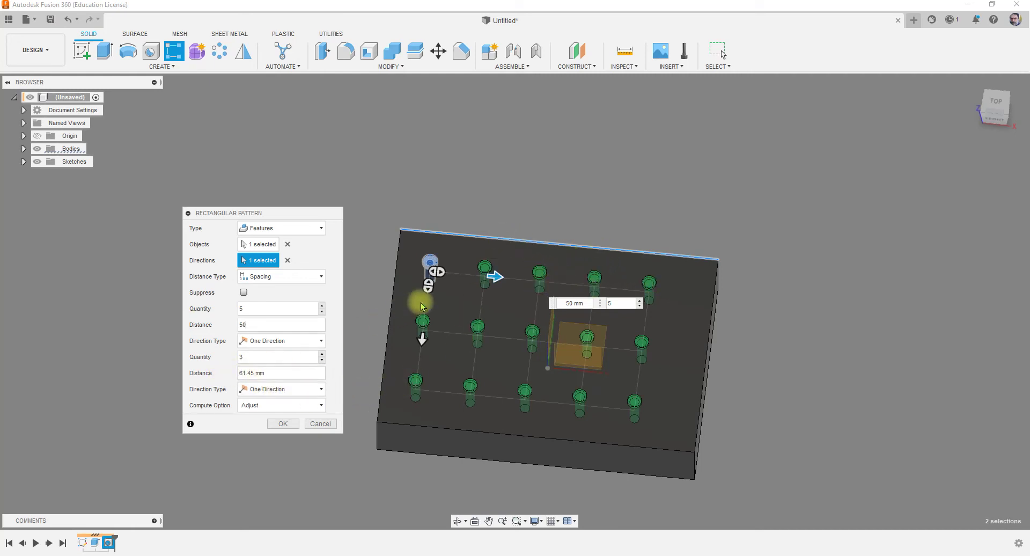
{"action": "left_click", "coordinate": [273, 373]}
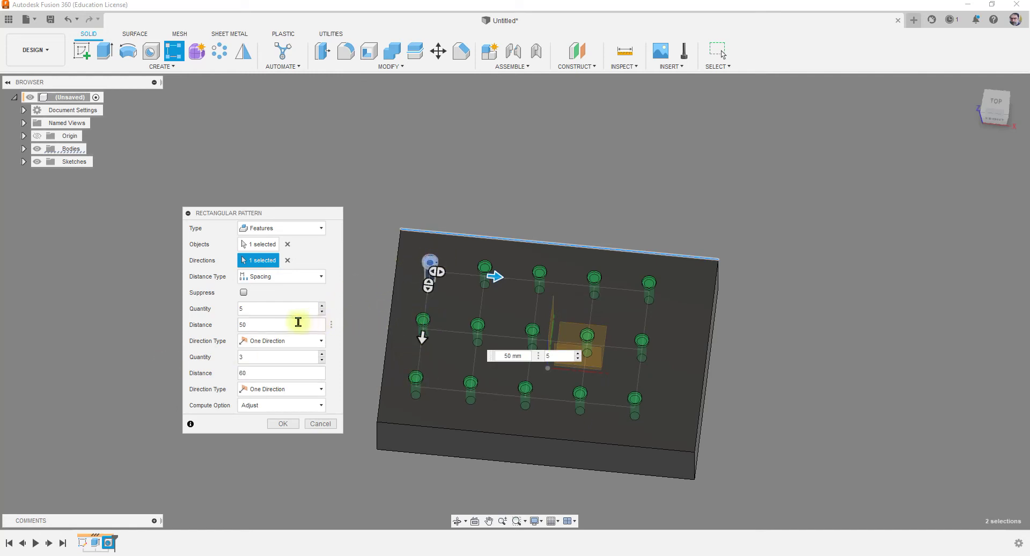
{"action": "left_click", "coordinate": [297, 276]}
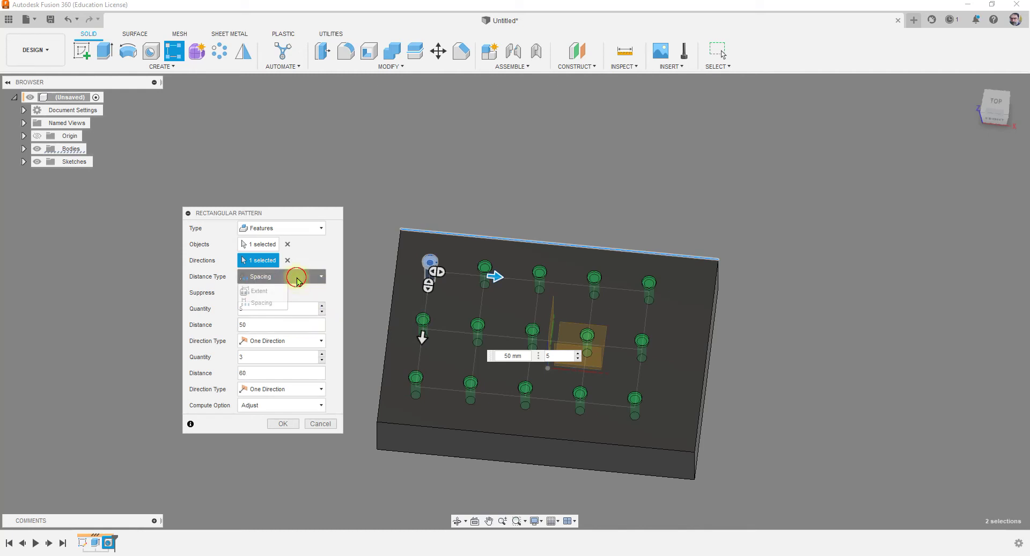
{"action": "left_click", "coordinate": [267, 303]}
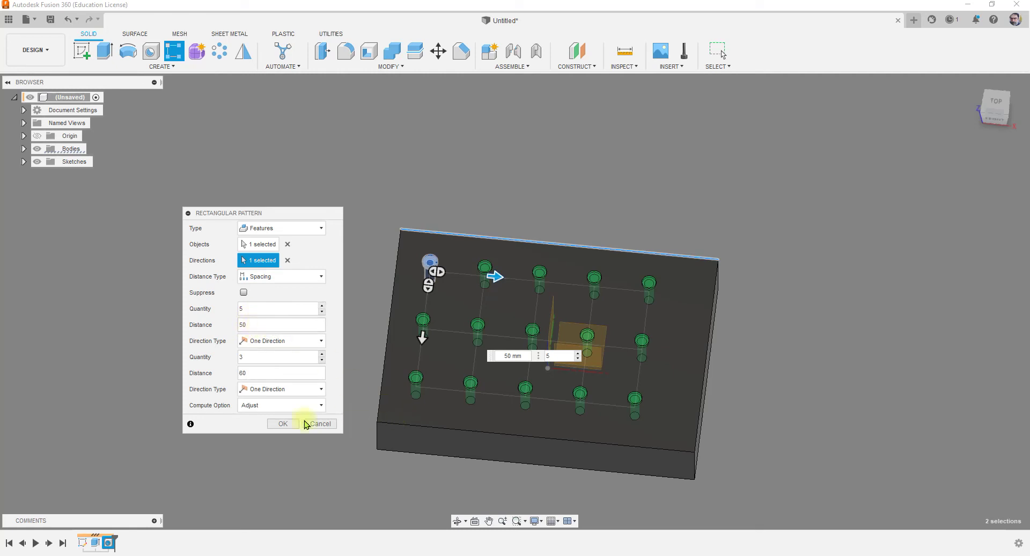
{"action": "left_click", "coordinate": [280, 424]}
{"action": "scroll", "coordinate": [445, 275], "scroll_direction": "up", "scroll_amount": 5}
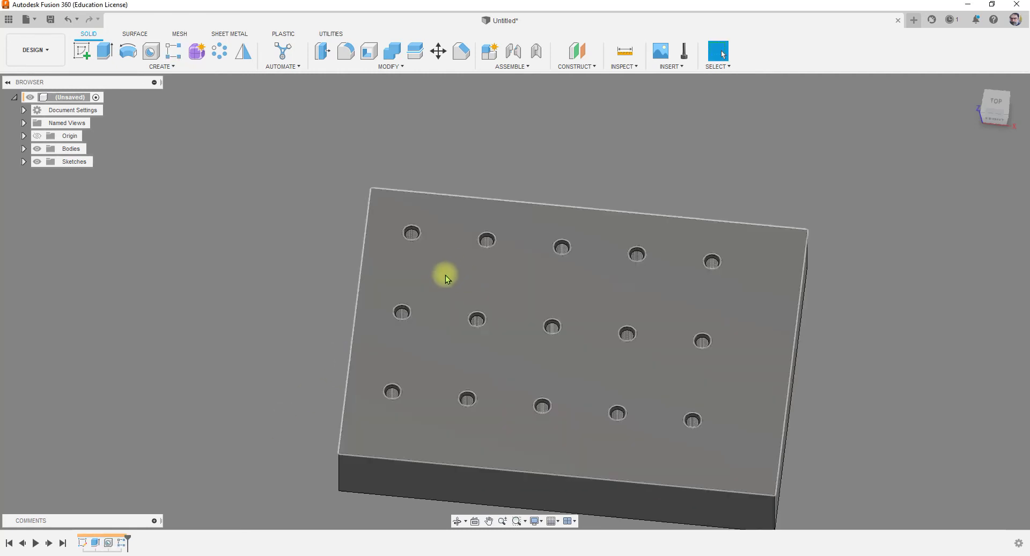
{"action": "middle_click_drag", "start_coordinate": [424, 294], "coordinate": [411, 252], "text": "shift"}
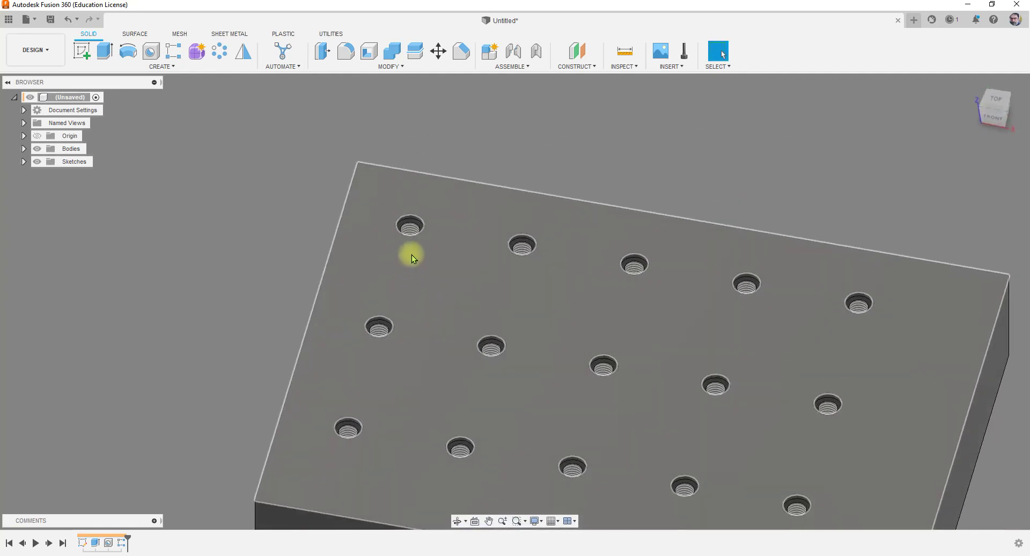
{"action": "scroll", "coordinate": [412, 252], "scroll_direction": "down", "scroll_amount": 5}
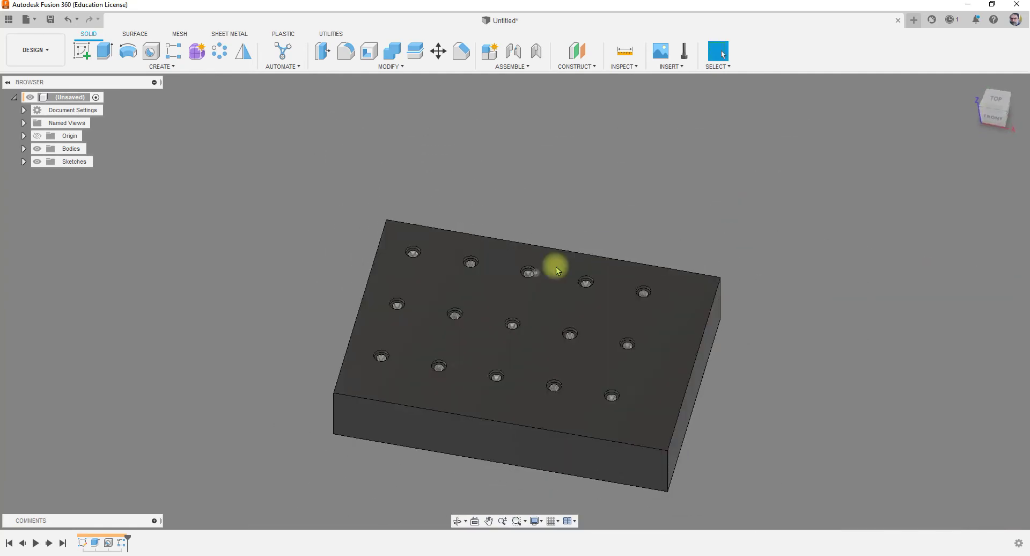
Open the McMaster-Carr component catalogue and filter its socket head screws to Metric, thread size M10
{"action": "left_click", "coordinate": [622, 66]}
{"action": "left_click", "coordinate": [622, 67]}
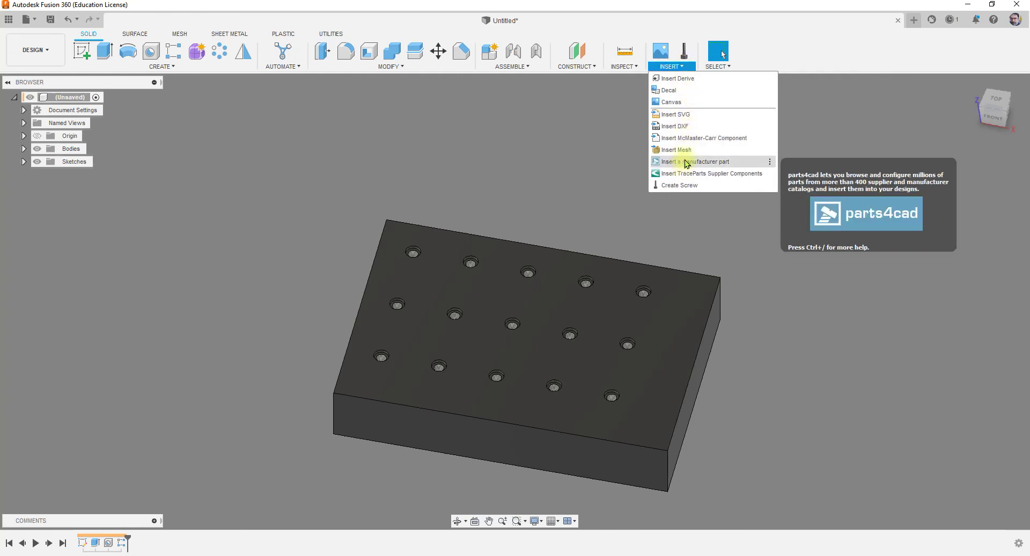
{"action": "left_click", "coordinate": [691, 137]}
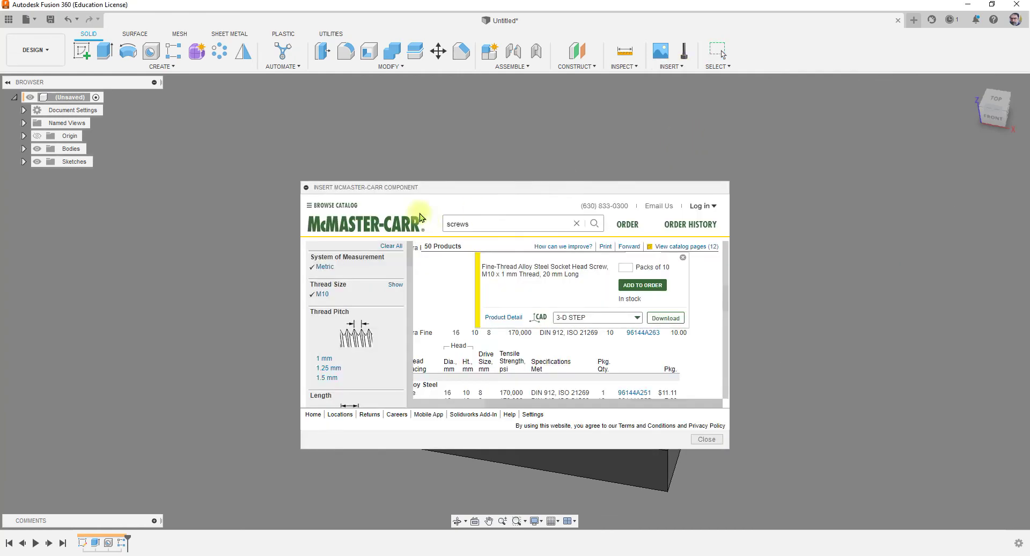
{"action": "scroll", "coordinate": [423, 327], "scroll_direction": "down", "scroll_amount": 2}
{"action": "left_click", "coordinate": [438, 298]}
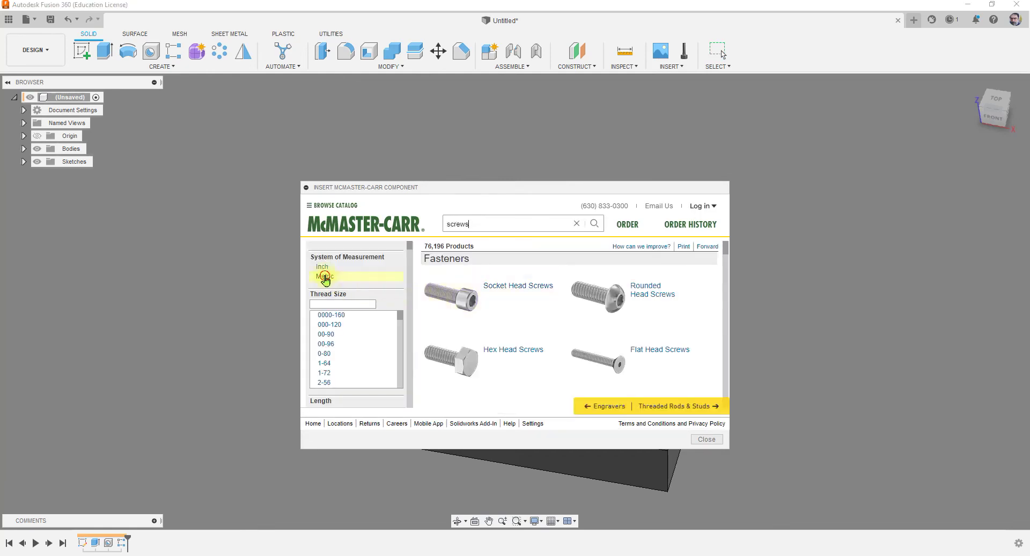
{"action": "left_click", "coordinate": [324, 272]}
{"action": "scroll", "coordinate": [343, 335], "scroll_direction": "down", "scroll_amount": 5}
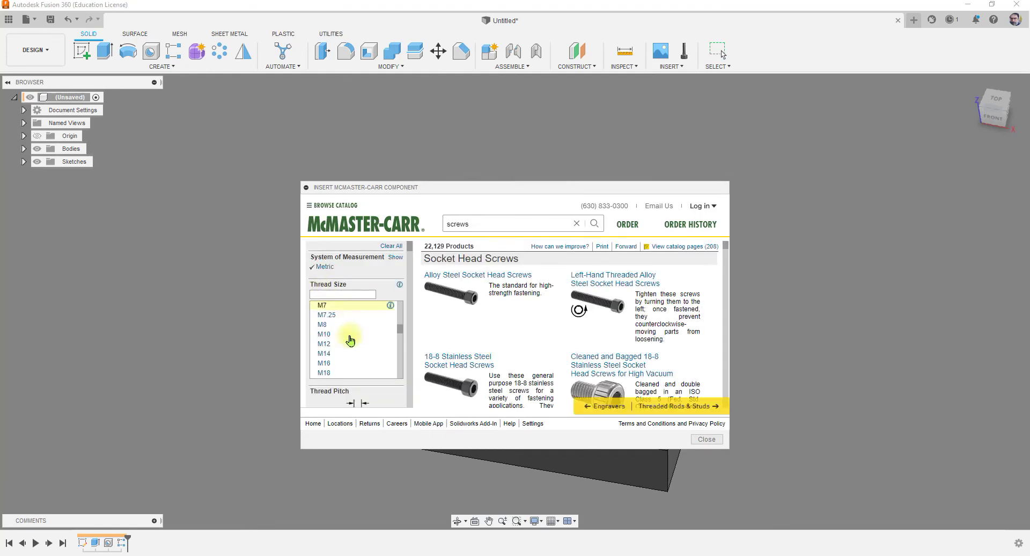
{"action": "left_click", "coordinate": [347, 340]}
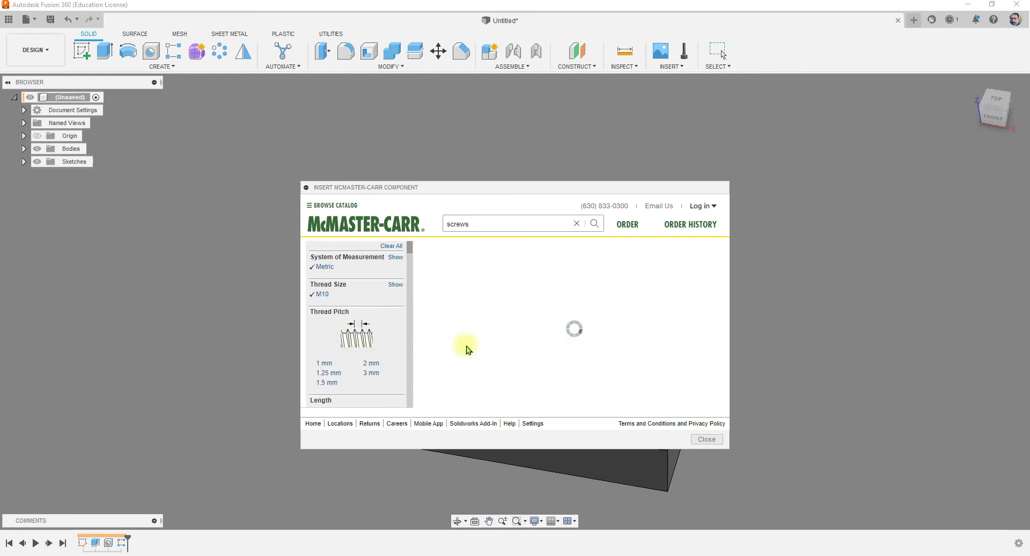
Choose the fully threaded M10 × 1 mm, 20 mm long black-oxide alloy steel socket head screw, part 96144A262
{"action": "left_click", "coordinate": [453, 285]}
{"action": "left_click_drag", "start_coordinate": [450, 292], "coordinate": [578, 341]}
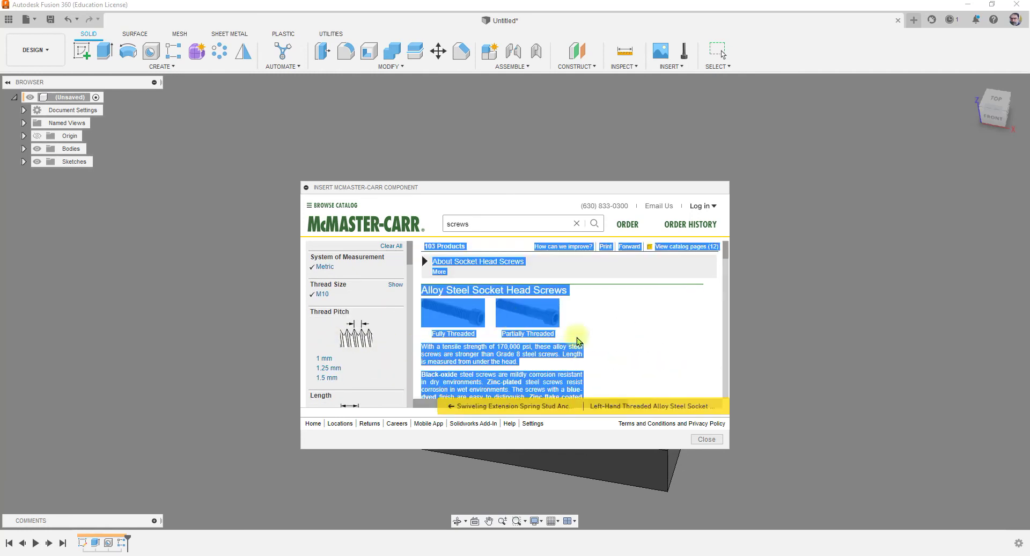
{"action": "left_click", "coordinate": [600, 336]}
{"action": "scroll", "coordinate": [602, 336], "scroll_direction": "down", "scroll_amount": 5}
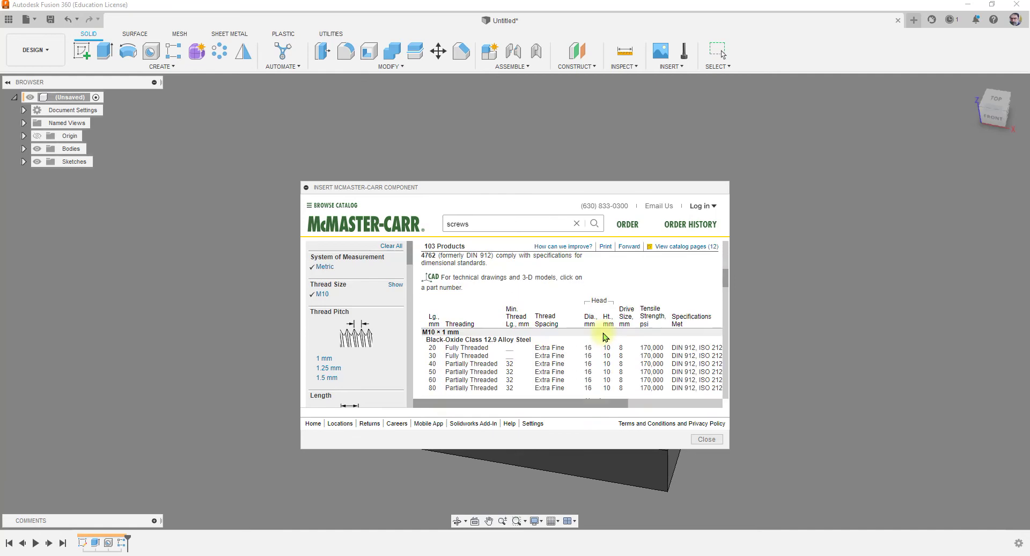
{"action": "left_click", "coordinate": [544, 347]}
{"action": "scroll", "coordinate": [477, 354], "scroll_direction": "down", "scroll_amount": 2}
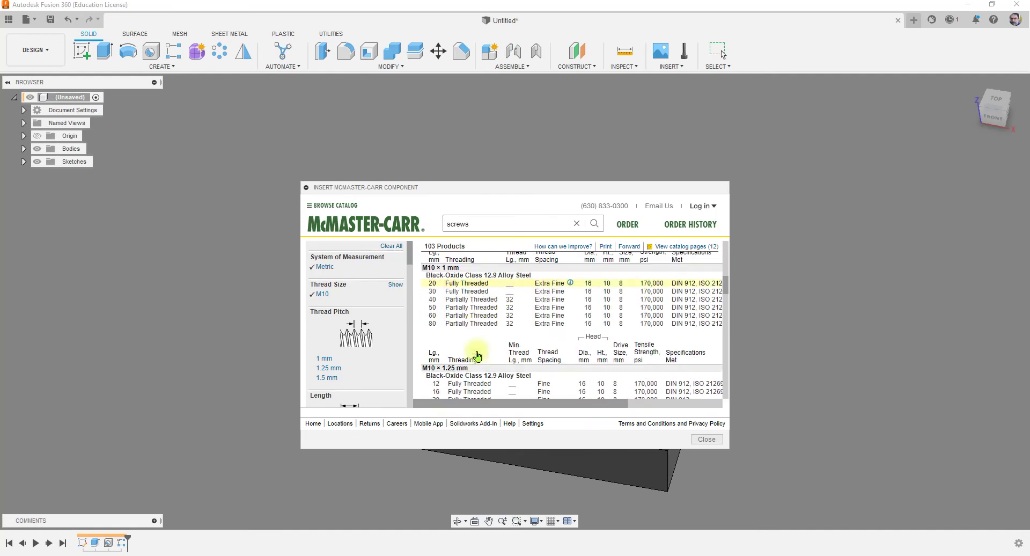
{"action": "left_click_drag", "start_coordinate": [540, 402], "coordinate": [638, 406]}
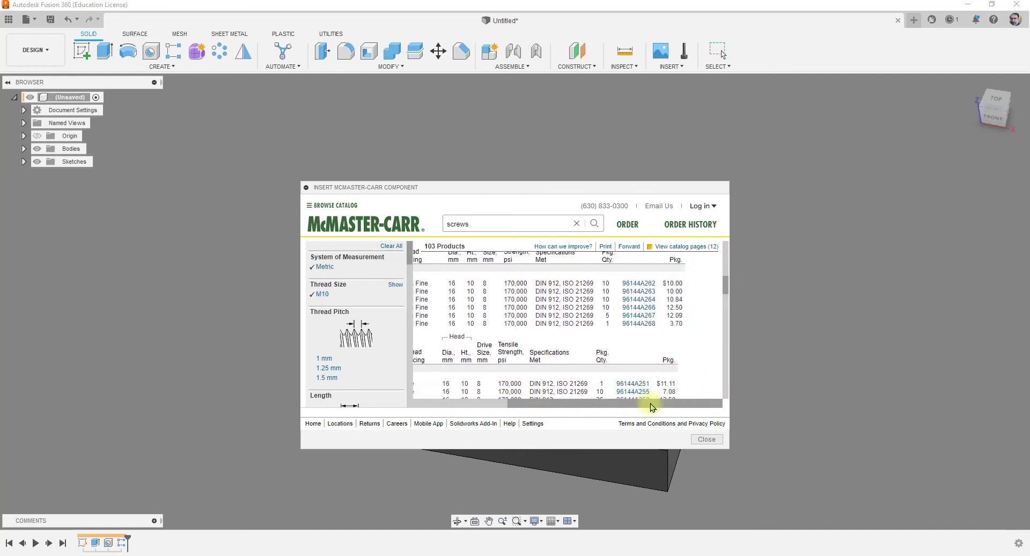
{"action": "left_click", "coordinate": [638, 285]}
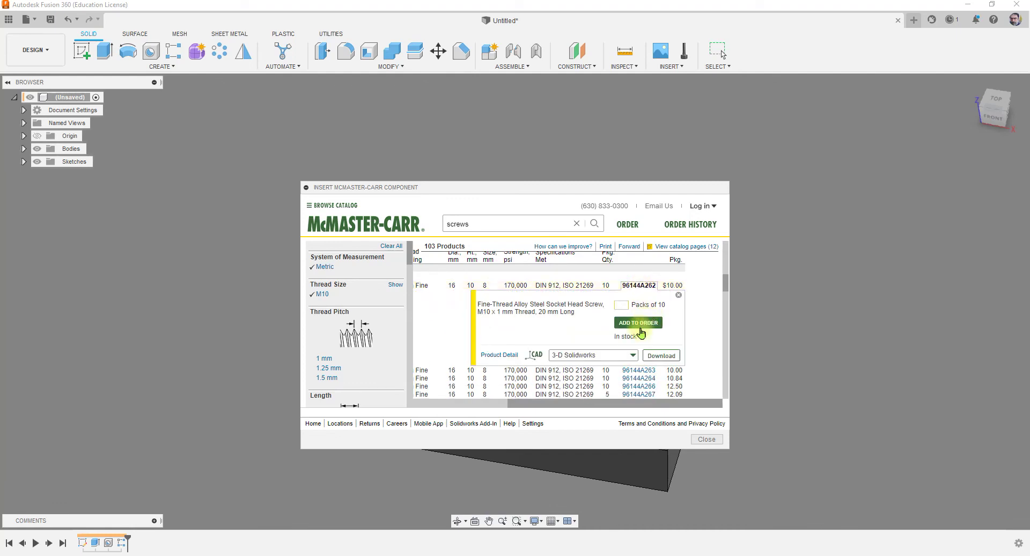
Insert the chosen socket head screw into the design as a 3-D STEP model
{"action": "left_click", "coordinate": [619, 355]}
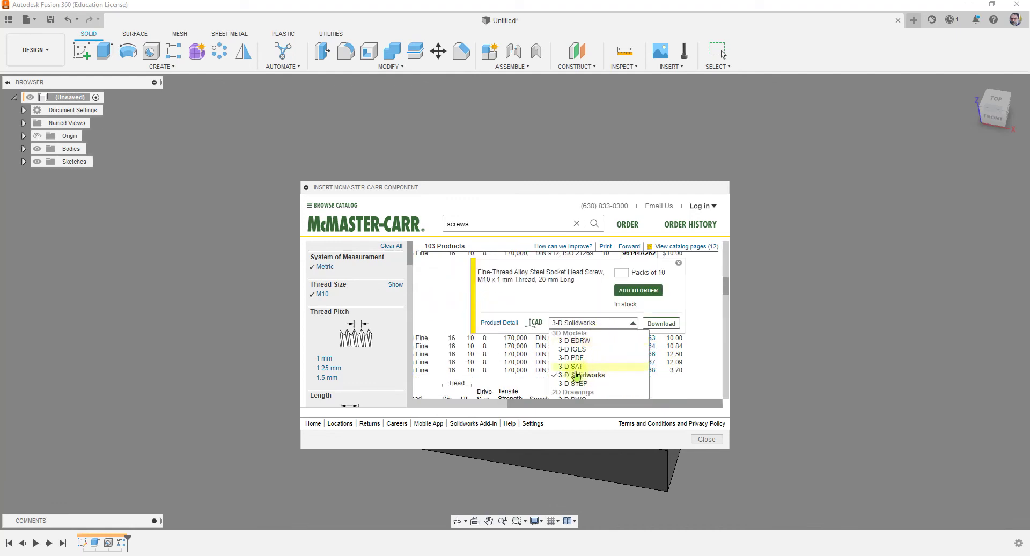
{"action": "left_click", "coordinate": [583, 384]}
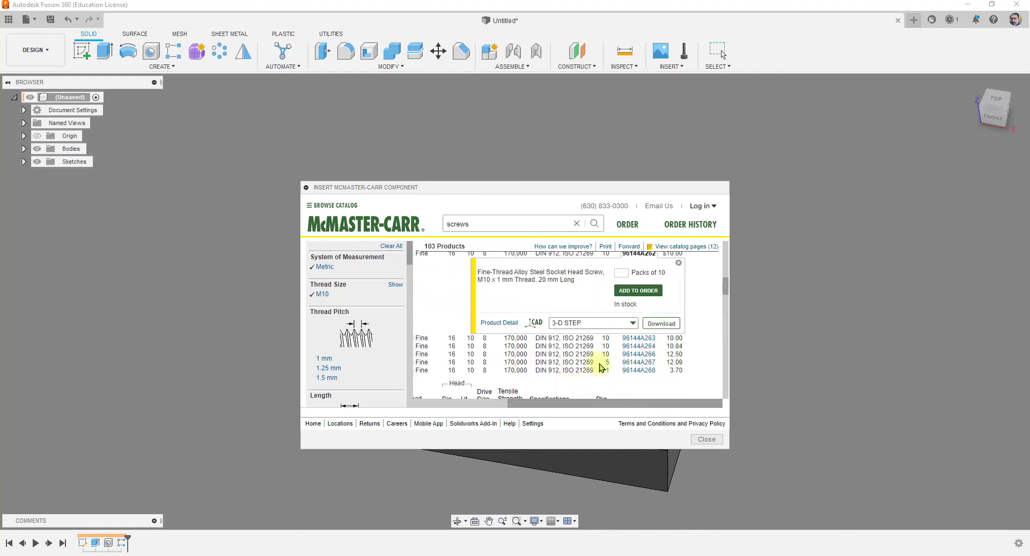
{"action": "left_click", "coordinate": [661, 323]}
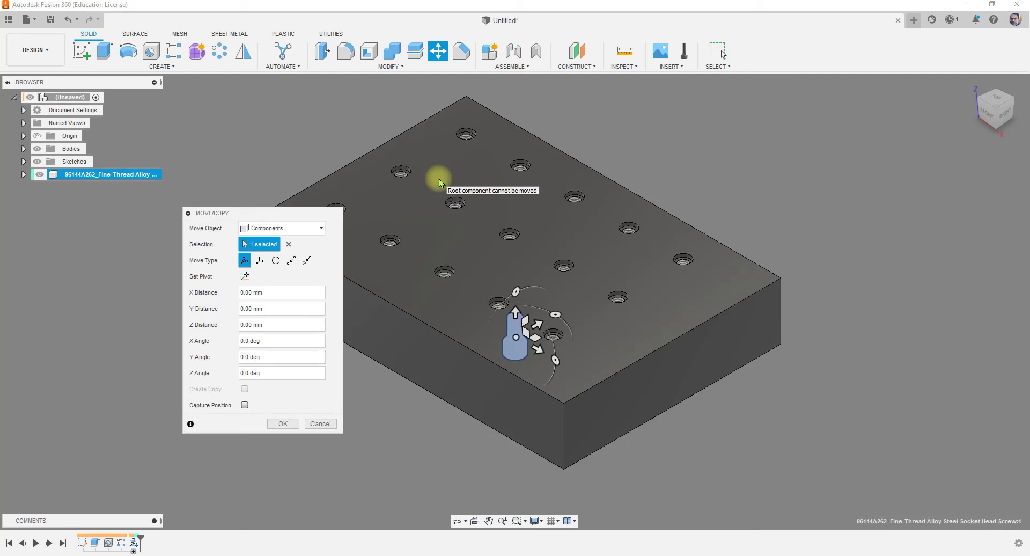
Rotate the screw about 172 degrees around X so its head faces up, and place it beside the block's far edge
{"action": "left_click_drag", "start_coordinate": [515, 291], "coordinate": [502, 403]}
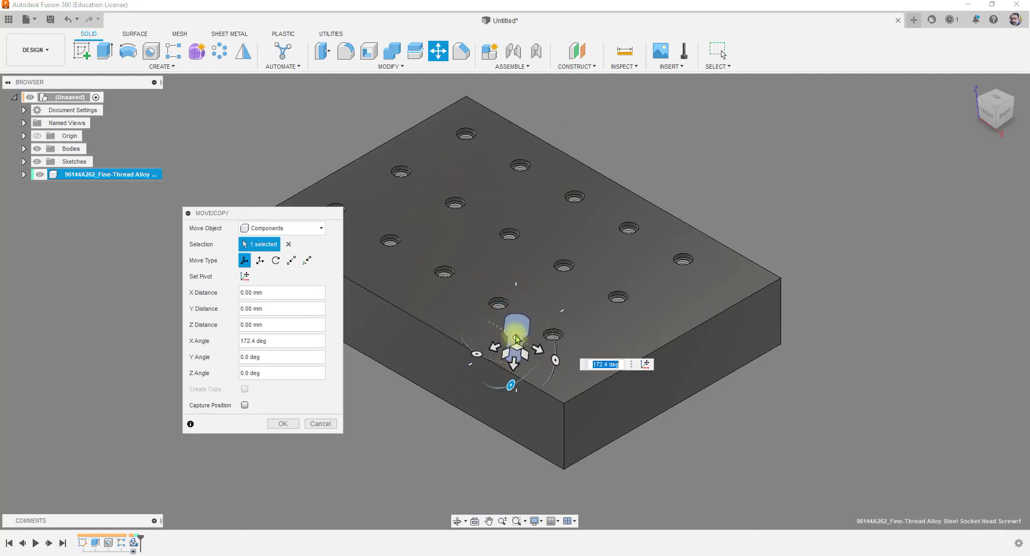
{"action": "left_click_drag", "start_coordinate": [508, 362], "coordinate": [524, 200]}
{"action": "scroll", "coordinate": [469, 137], "scroll_direction": "up", "scroll_amount": 3}
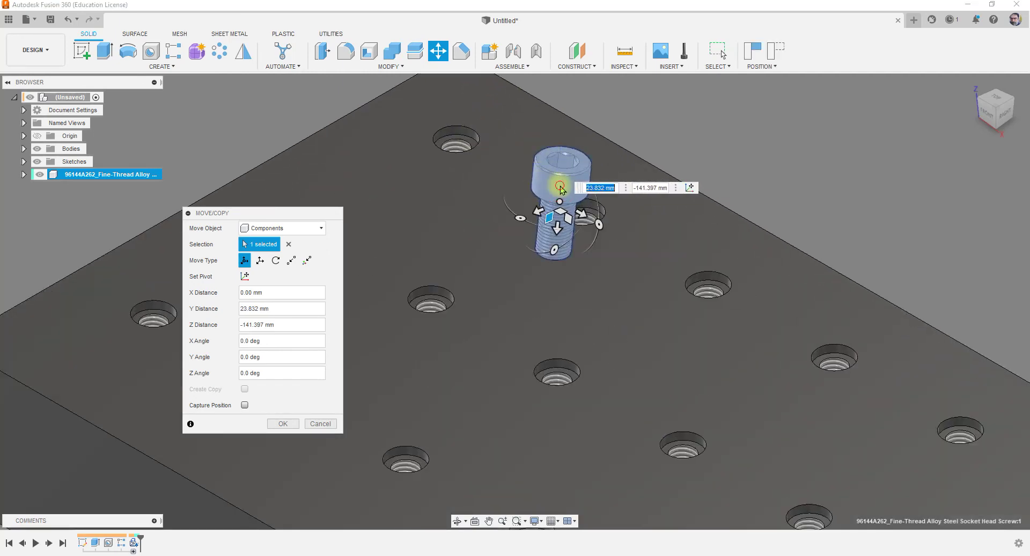
{"action": "left_click", "coordinate": [287, 426]}
{"action": "left_click_drag", "start_coordinate": [570, 166], "coordinate": [765, 148]}
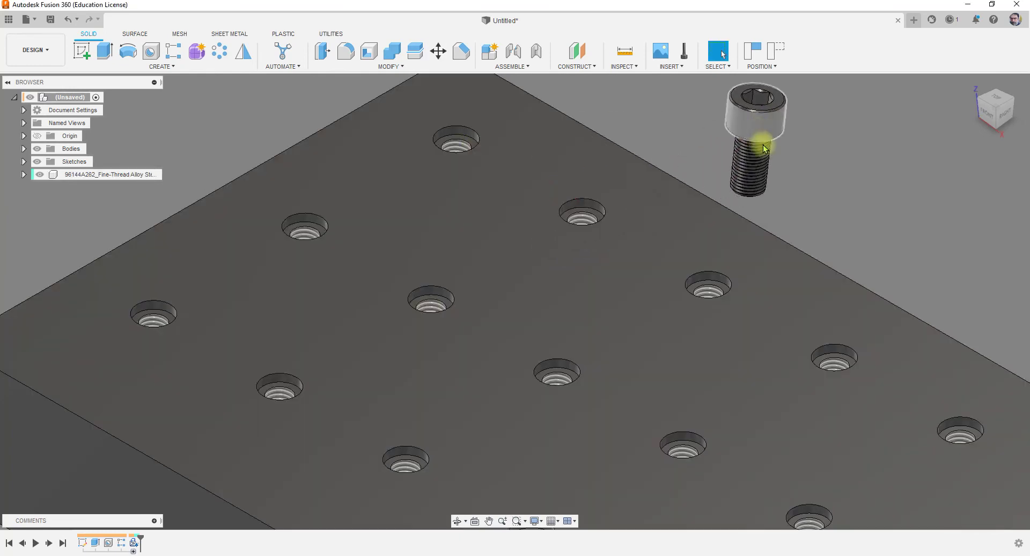
Create a joint that seats the underside edge of the screw's head at the block's corner hole
{"action": "left_click", "coordinate": [521, 58]}
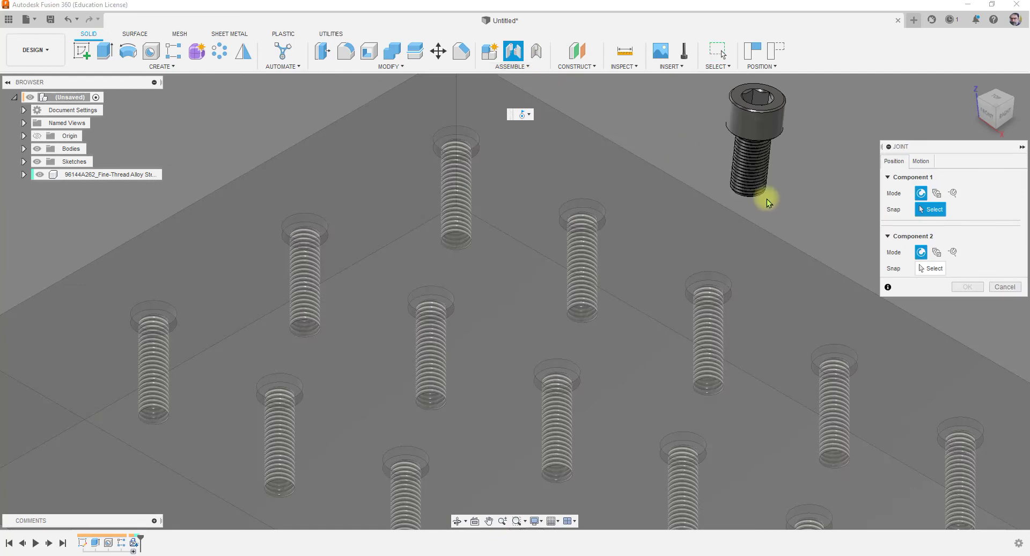
{"action": "middle_click_drag", "start_coordinate": [747, 213], "coordinate": [722, 143], "text": "shift"}
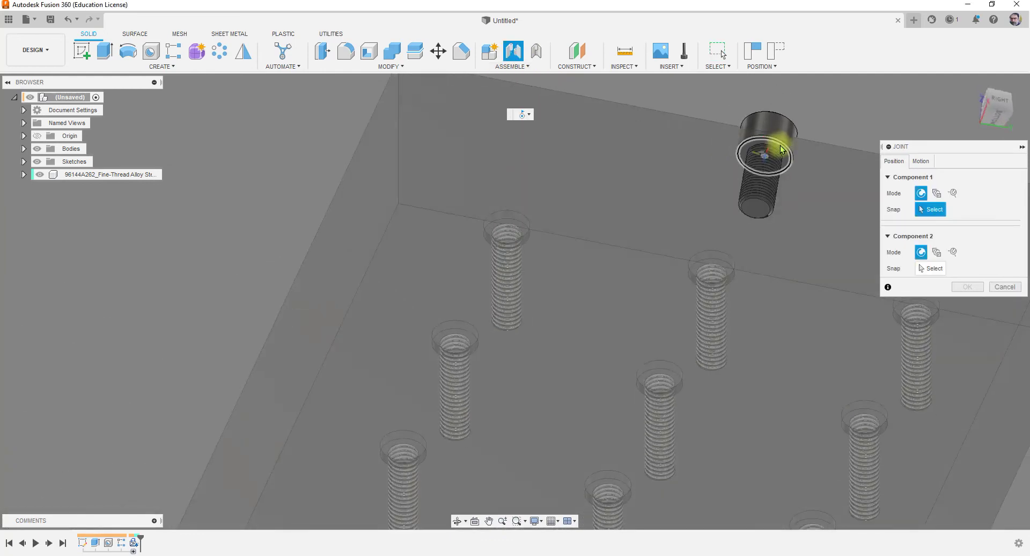
{"action": "scroll", "coordinate": [777, 142], "scroll_direction": "up", "scroll_amount": 5}
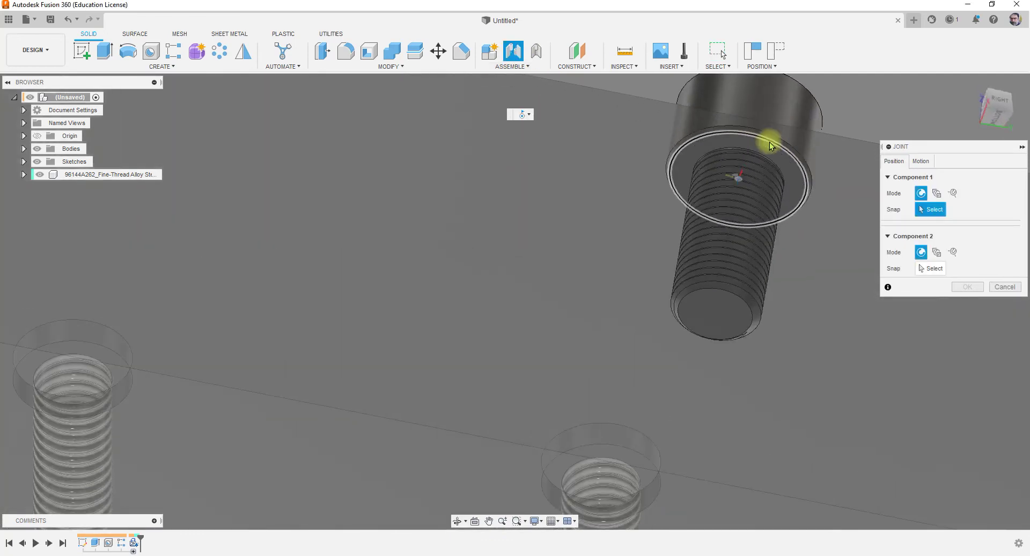
{"action": "left_click", "coordinate": [742, 168]}
{"action": "scroll", "coordinate": [569, 154], "scroll_direction": "down", "scroll_amount": 3}
{"action": "middle_click_drag", "start_coordinate": [573, 171], "coordinate": [616, 264], "text": "shift"}
{"action": "scroll", "coordinate": [616, 269], "scroll_direction": "down", "scroll_amount": 5}
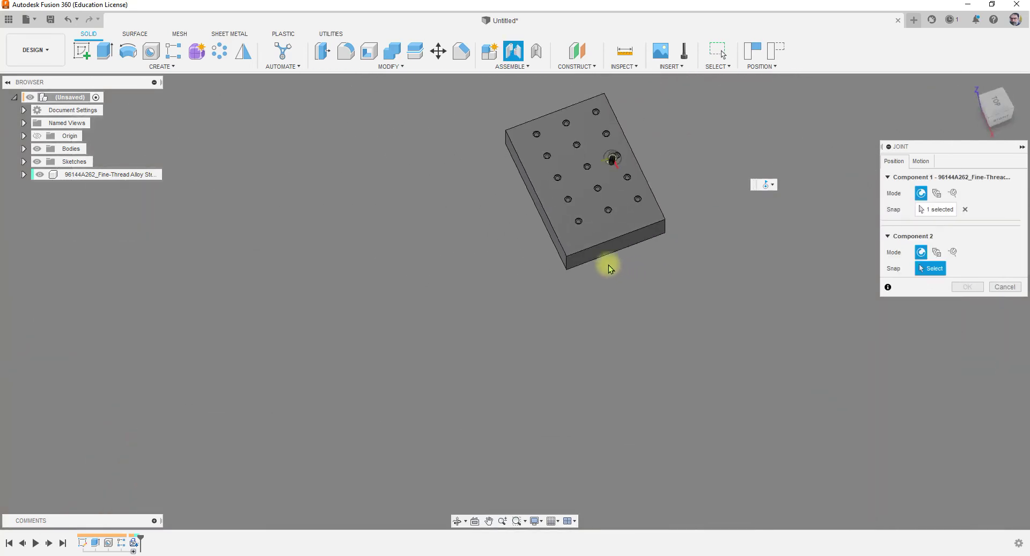
{"action": "scroll", "coordinate": [586, 95], "scroll_direction": "up", "scroll_amount": 10}
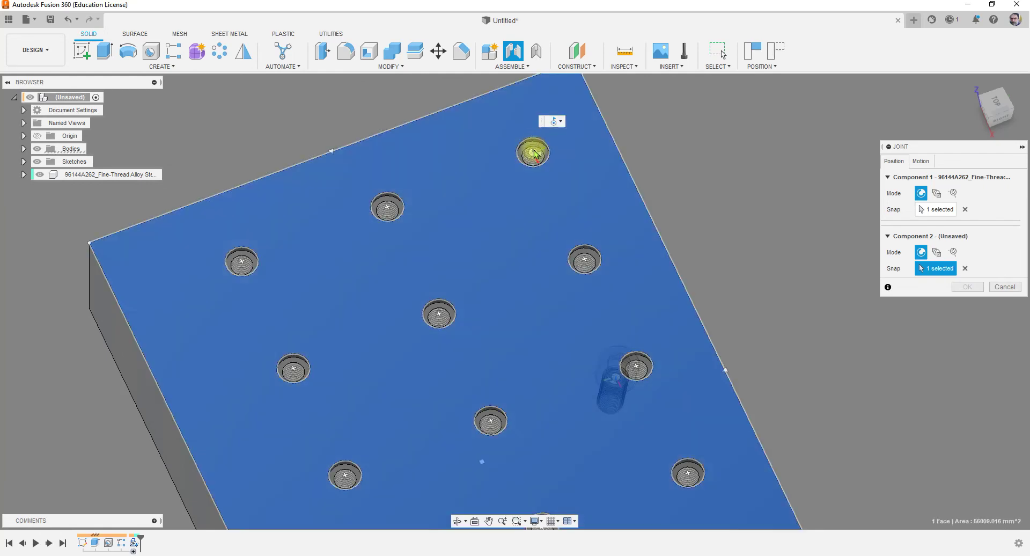
{"action": "left_click", "coordinate": [532, 153]}
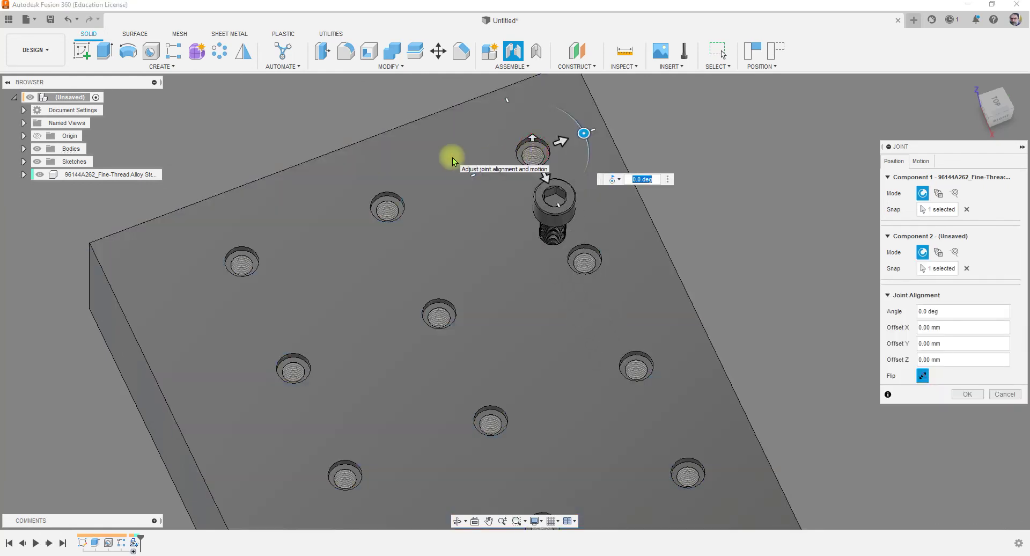
{"action": "left_click", "coordinate": [968, 394]}
Turn on the display of component colors to distinguish the screw from the block
{"action": "scroll", "coordinate": [609, 310], "scroll_direction": "down", "scroll_amount": 15}
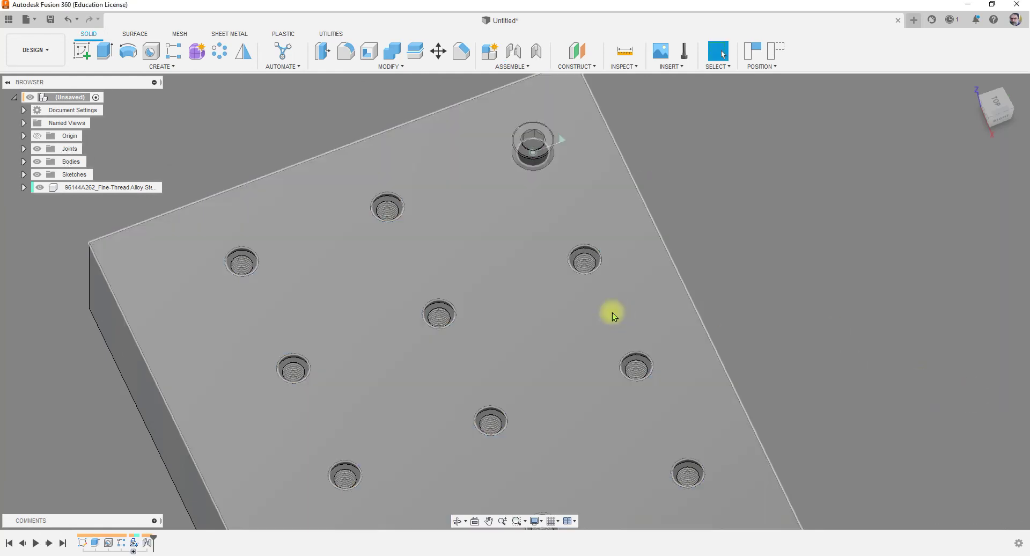
{"action": "left_click_drag", "start_coordinate": [637, 304], "coordinate": [677, 333]}
{"action": "key", "text": "Escape"}
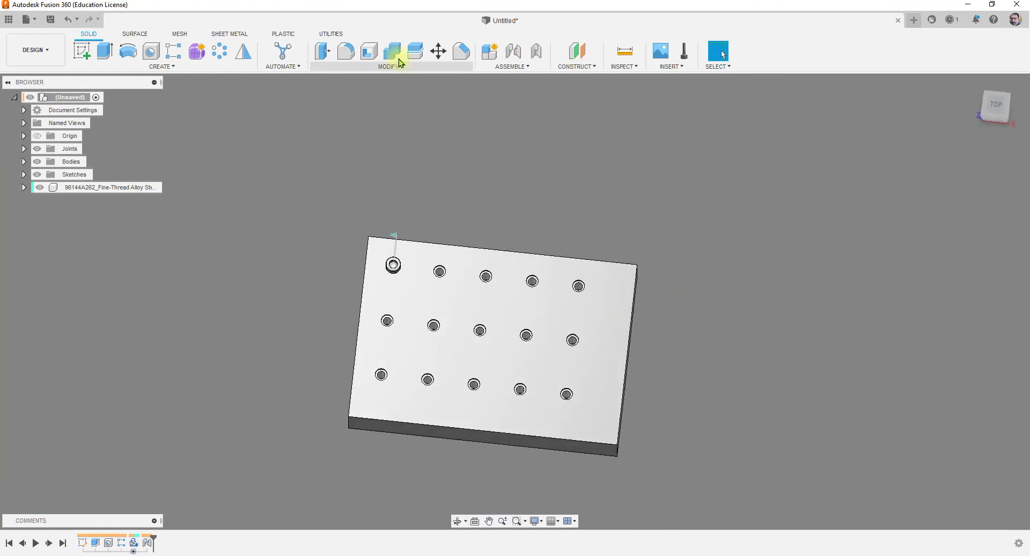
{"action": "left_click", "coordinate": [332, 34]}
{"action": "left_click", "coordinate": [358, 59]}
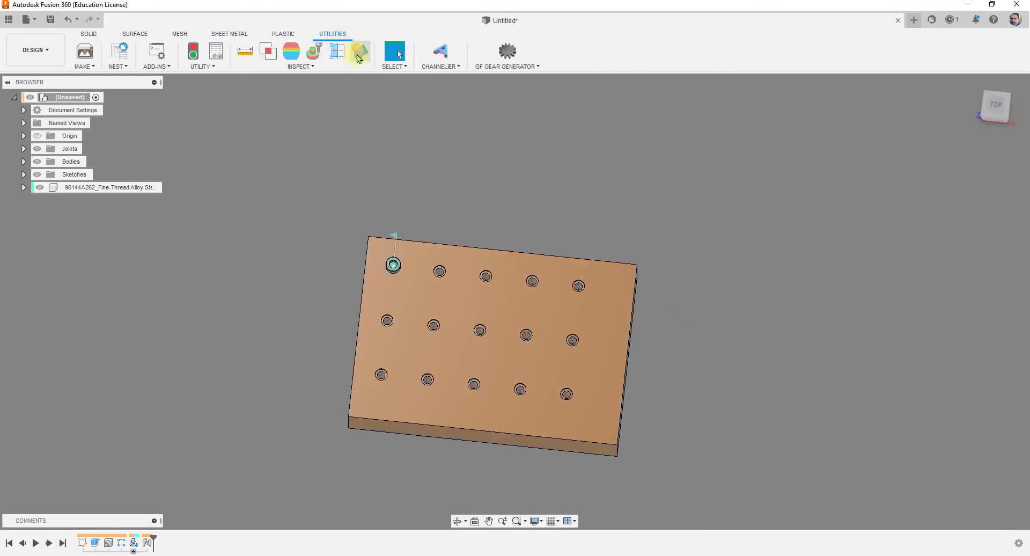
{"action": "scroll", "coordinate": [725, 327], "scroll_direction": "up", "scroll_amount": 2}
{"action": "scroll", "coordinate": [724, 329], "scroll_direction": "up", "scroll_amount": 1}
{"action": "scroll", "coordinate": [630, 309], "scroll_direction": "down", "scroll_amount": 3}
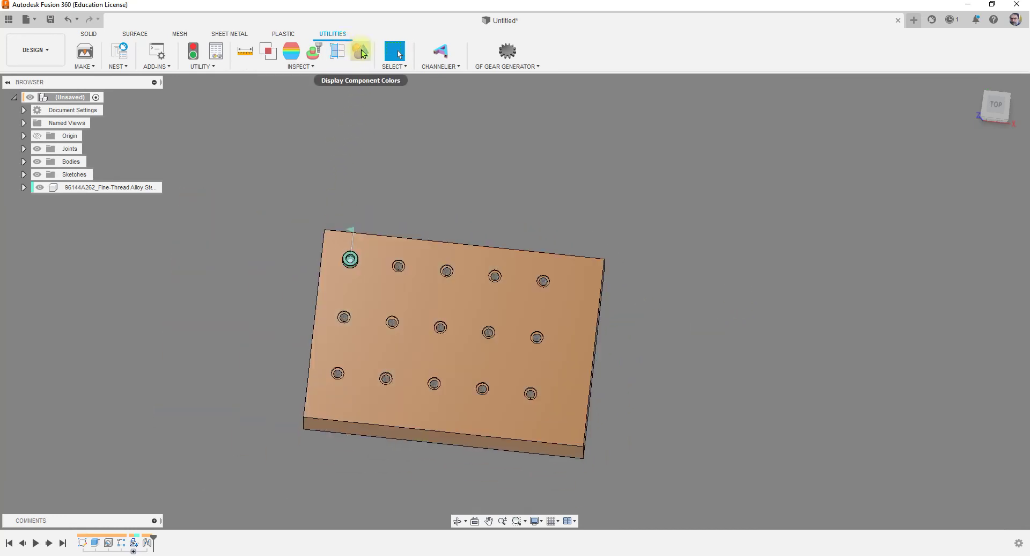
In the top view, measure from the first middle-row hole's face to the neighbouring hole's edge
{"action": "left_click", "coordinate": [90, 34]}
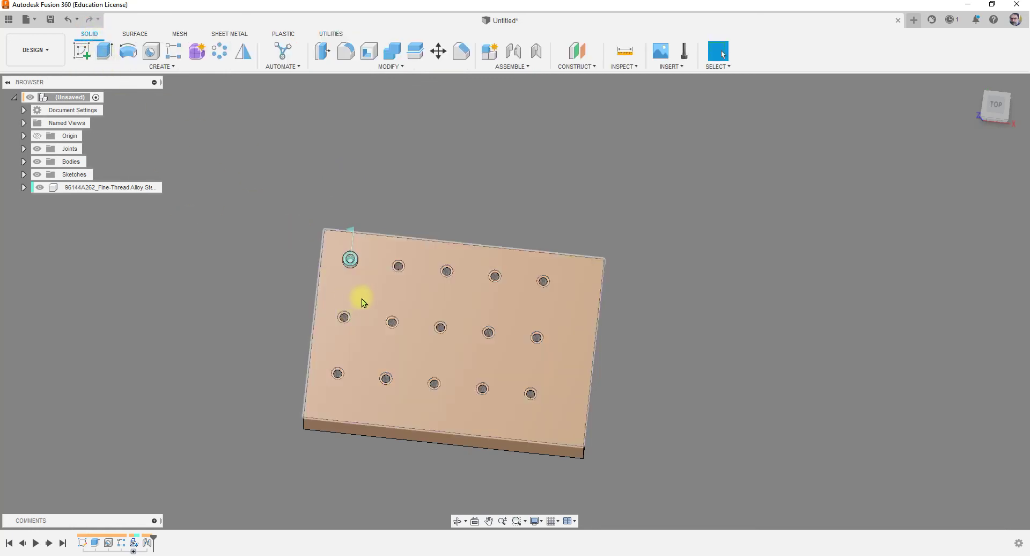
{"action": "scroll", "coordinate": [377, 308], "scroll_direction": "up", "scroll_amount": 3}
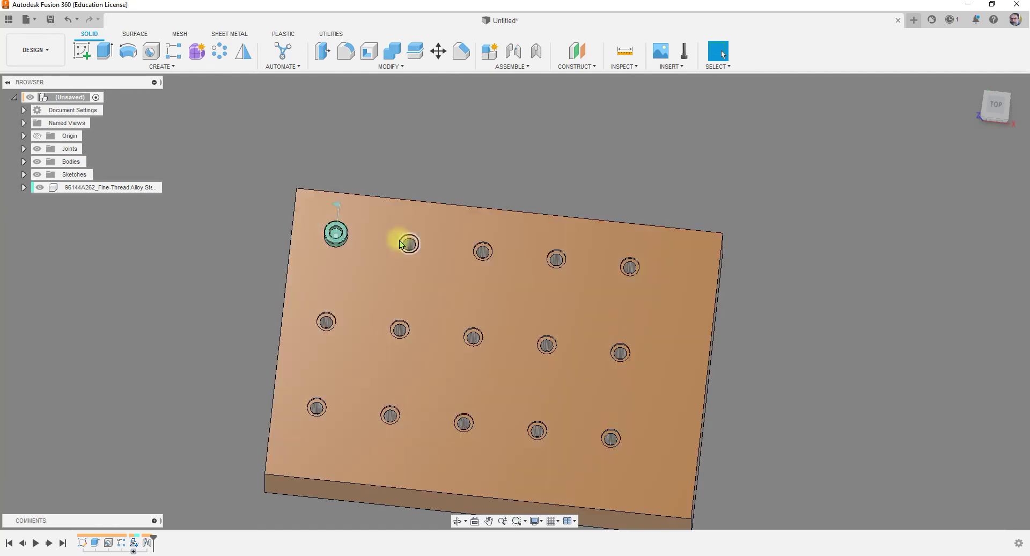
{"action": "scroll", "coordinate": [397, 183], "scroll_direction": "up", "scroll_amount": 3}
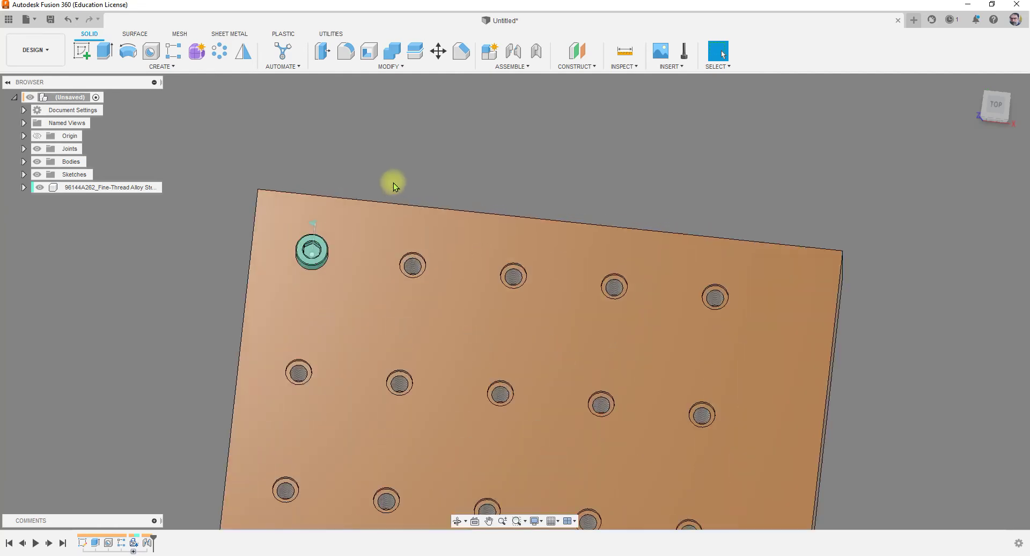
{"action": "left_click", "coordinate": [998, 109]}
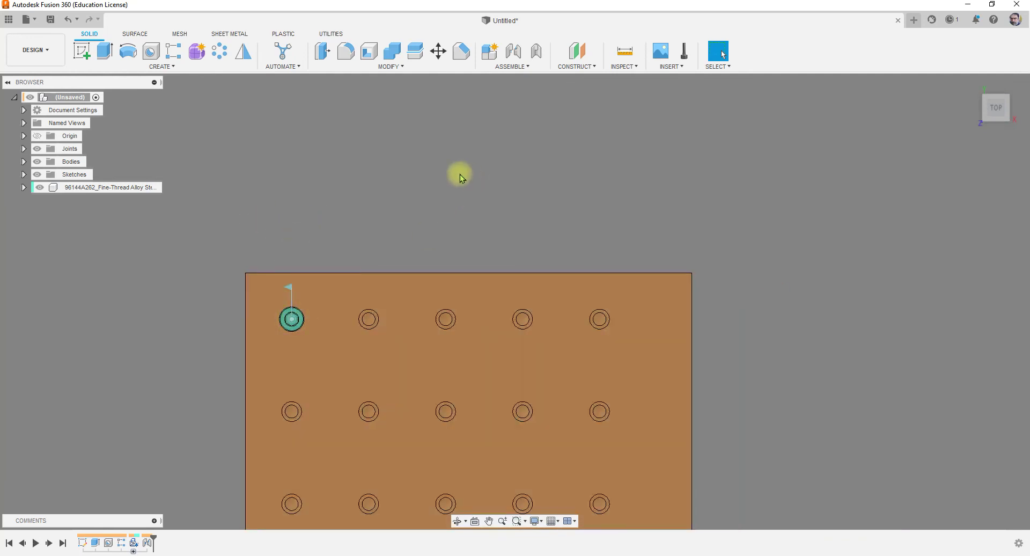
{"action": "scroll", "coordinate": [439, 171], "scroll_direction": "down", "scroll_amount": 2}
{"action": "left_click", "coordinate": [624, 51]}
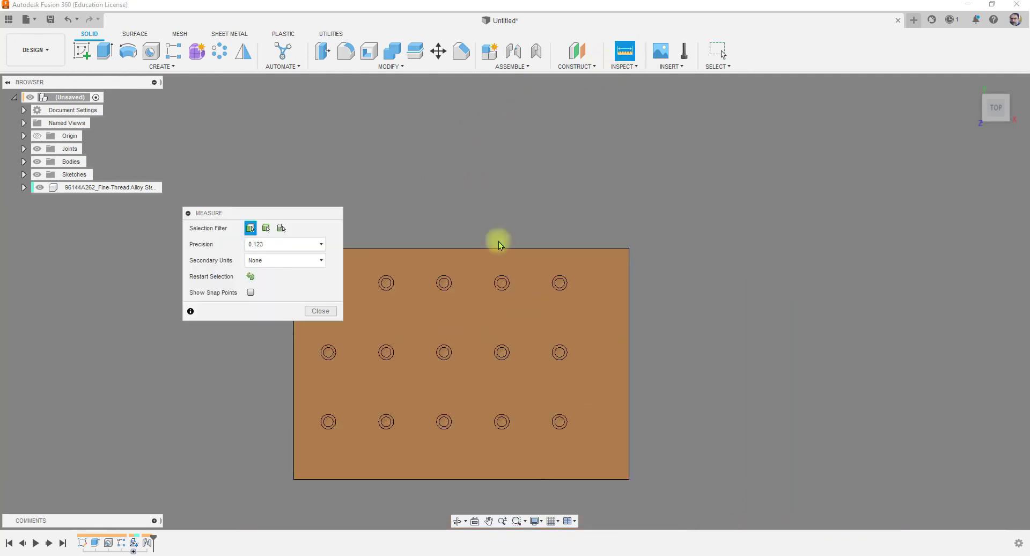
{"action": "left_click", "coordinate": [329, 354]}
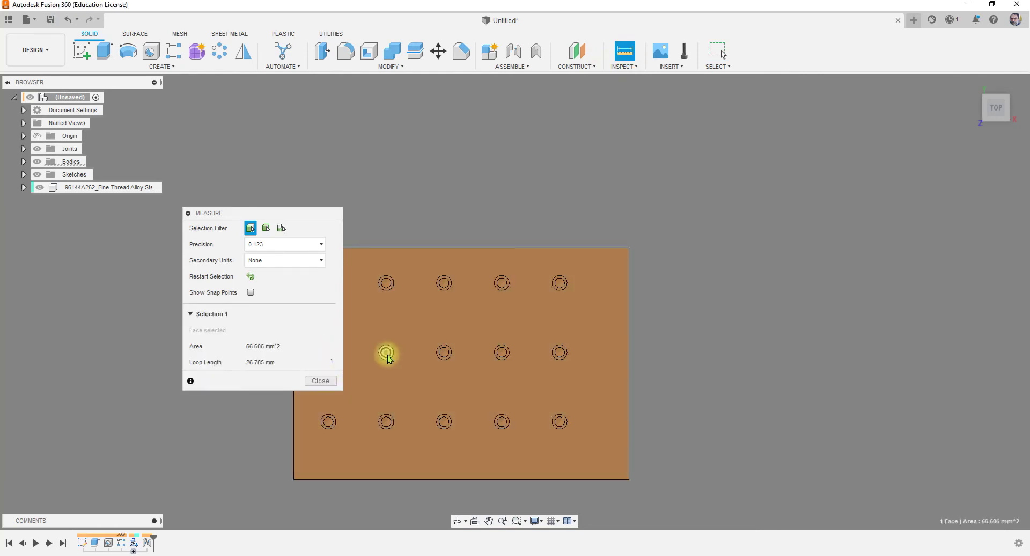
{"action": "left_click", "coordinate": [386, 356]}
{"action": "scroll", "coordinate": [568, 393], "scroll_direction": "down", "scroll_amount": 1}
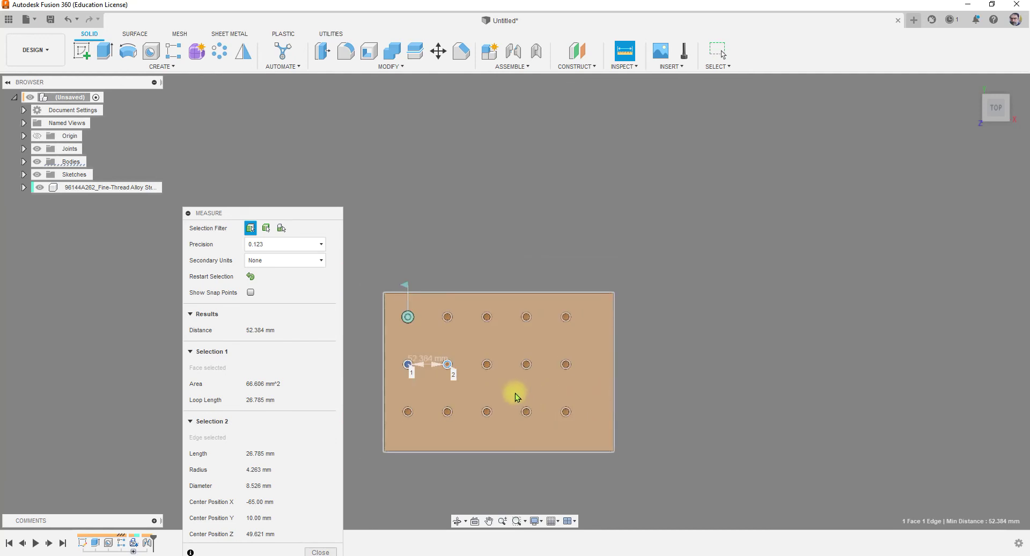
{"action": "scroll", "coordinate": [421, 368], "scroll_direction": "up", "scroll_amount": 6}
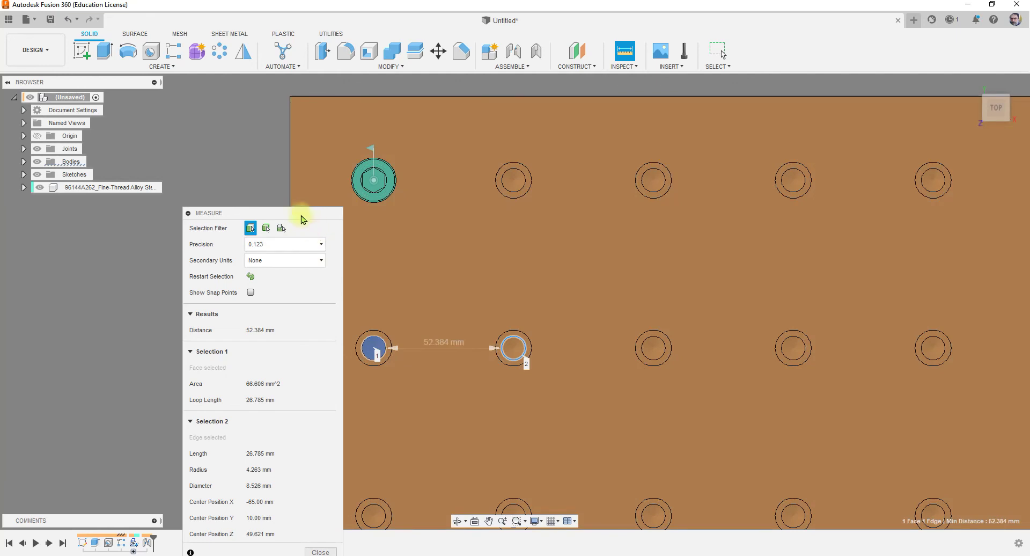
{"action": "key", "text": "Escape"}
Measure the distance between the bottom faces of the first two holes in the middle row
{"action": "scroll", "coordinate": [329, 237], "scroll_direction": "down", "scroll_amount": 5}
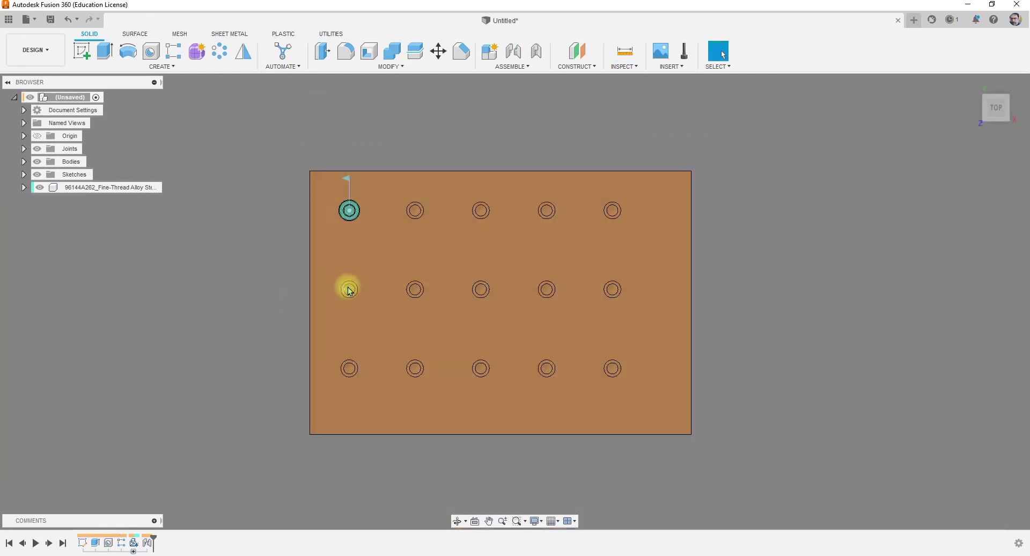
{"action": "scroll", "coordinate": [357, 327], "scroll_direction": "up", "scroll_amount": 5}
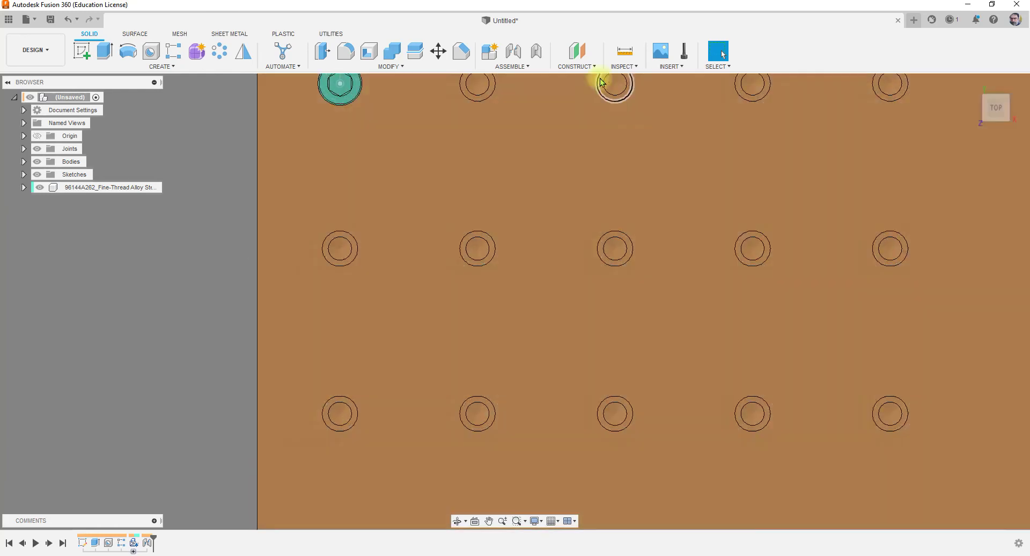
{"action": "left_click", "coordinate": [625, 52]}
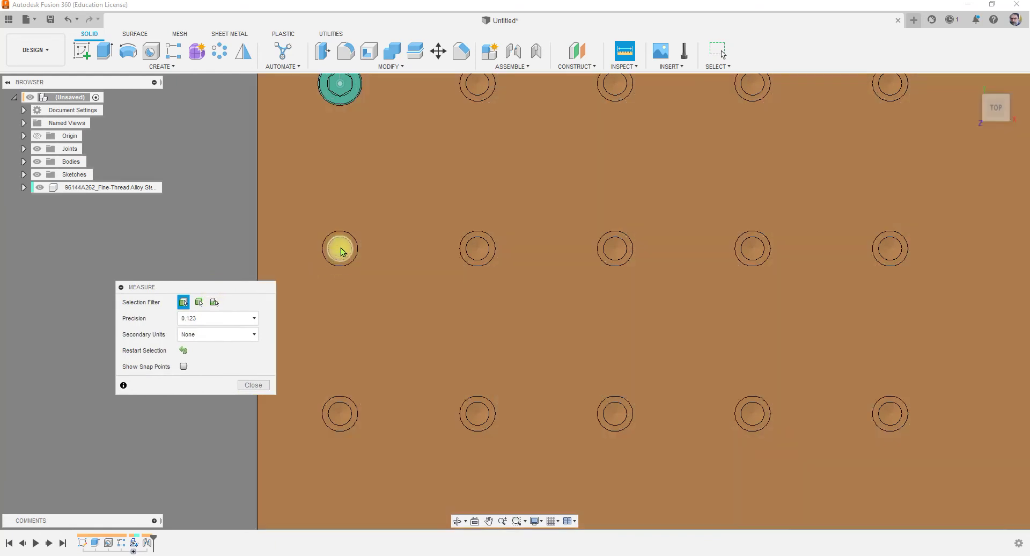
{"action": "left_click", "coordinate": [341, 248]}
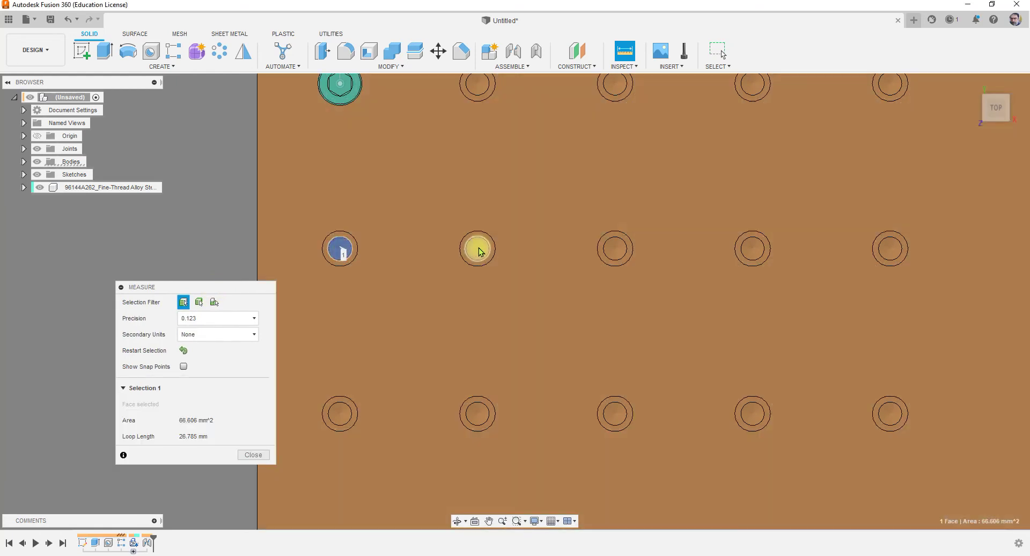
{"action": "left_click", "coordinate": [478, 250]}
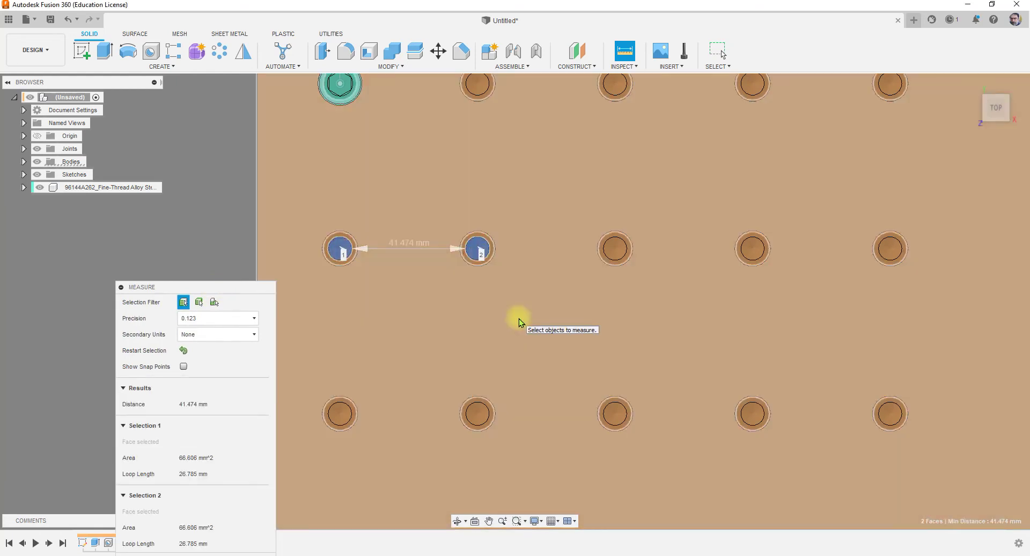
{"action": "scroll", "coordinate": [434, 252], "scroll_direction": "up", "scroll_amount": 5}
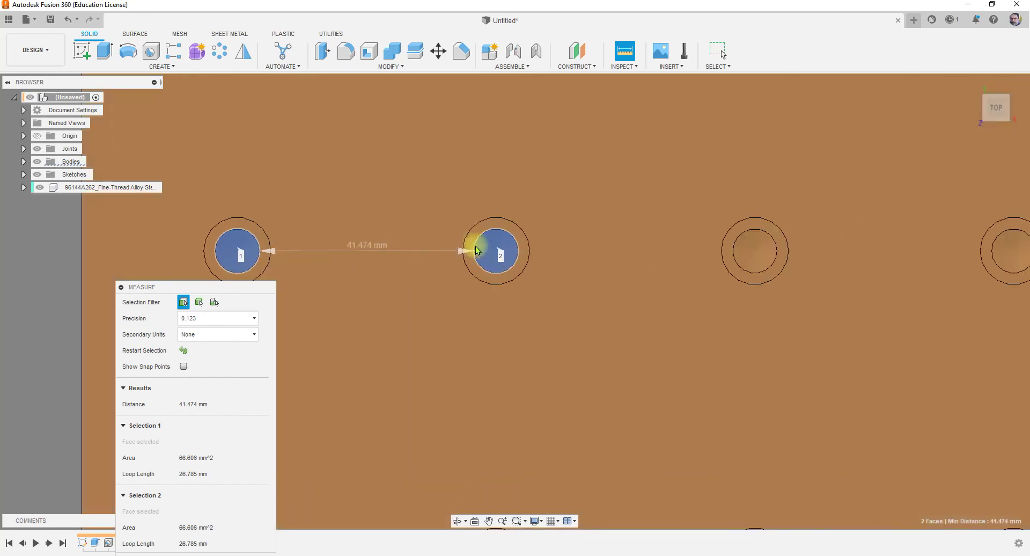
Close the measurement and set up a rectangular pattern of the screw component along the block's upper long edge
{"action": "scroll", "coordinate": [494, 247], "scroll_direction": "down", "scroll_amount": 5}
{"action": "scroll", "coordinate": [451, 249], "scroll_direction": "down", "scroll_amount": 2}
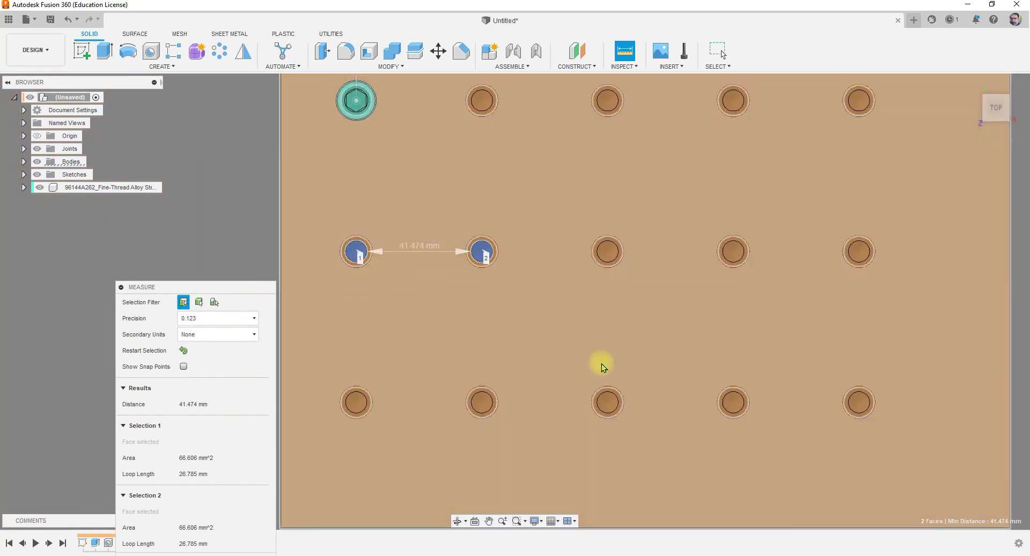
{"action": "scroll", "coordinate": [542, 322], "scroll_direction": "down", "scroll_amount": 2}
{"action": "scroll", "coordinate": [475, 316], "scroll_direction": "down", "scroll_amount": 2}
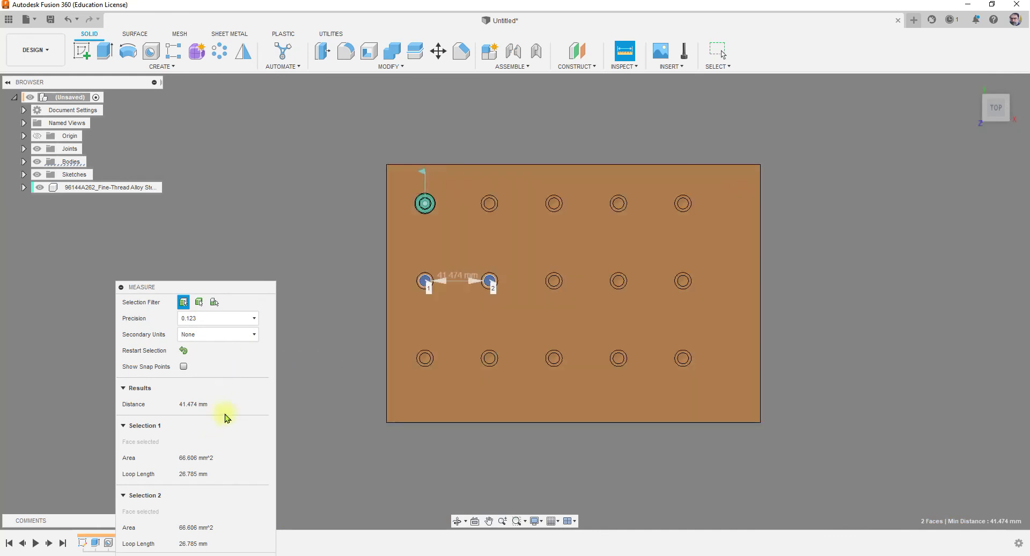
{"action": "left_click", "coordinate": [258, 551]}
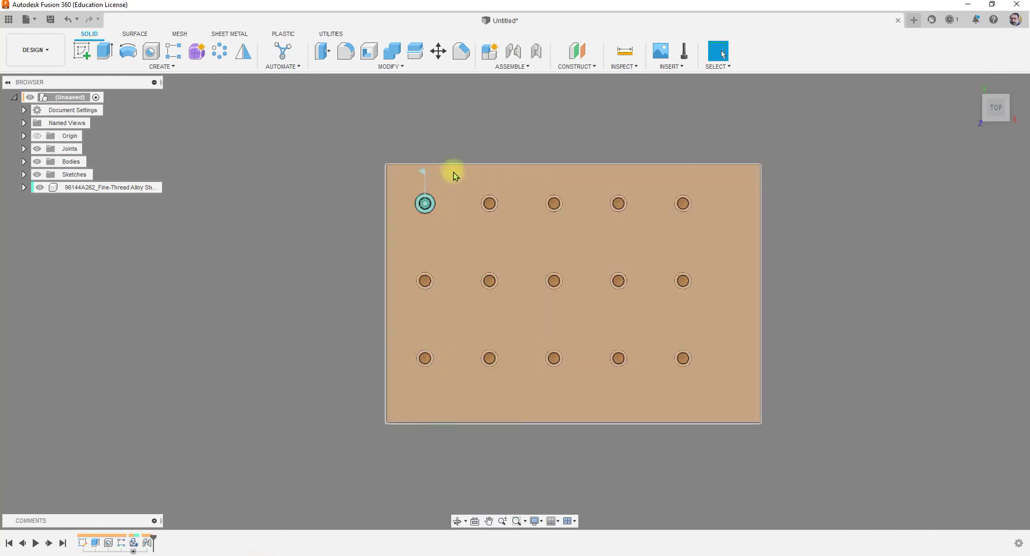
{"action": "left_click", "coordinate": [172, 51]}
{"action": "left_click", "coordinate": [201, 302]}
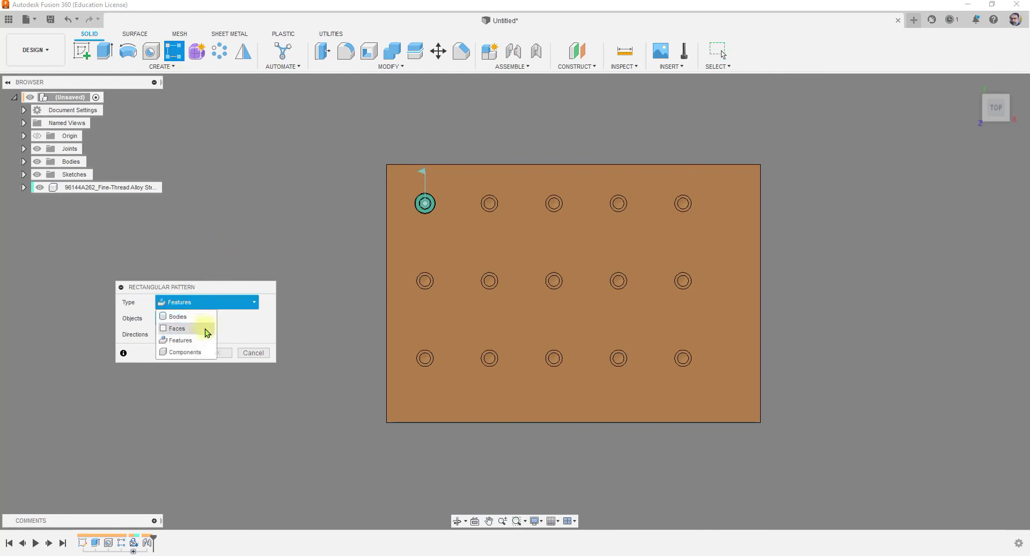
{"action": "left_click", "coordinate": [184, 352]}
{"action": "left_click", "coordinate": [421, 206]}
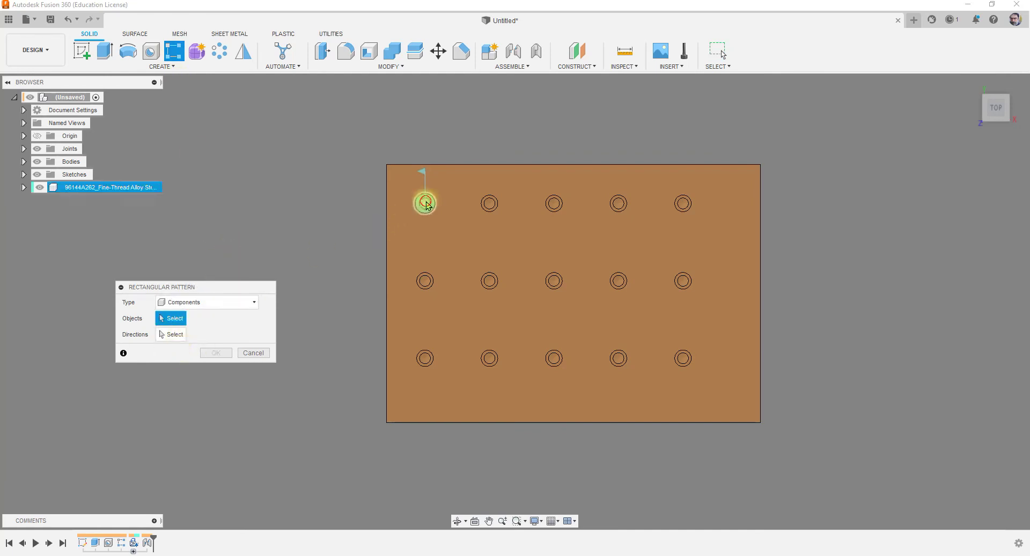
{"action": "left_click", "coordinate": [171, 334]}
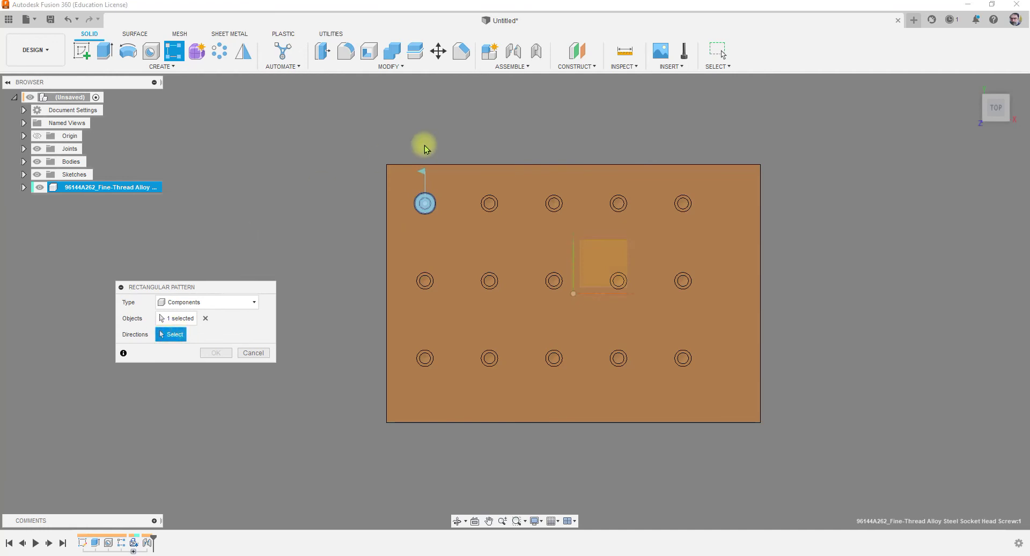
{"action": "left_click", "coordinate": [516, 165]}
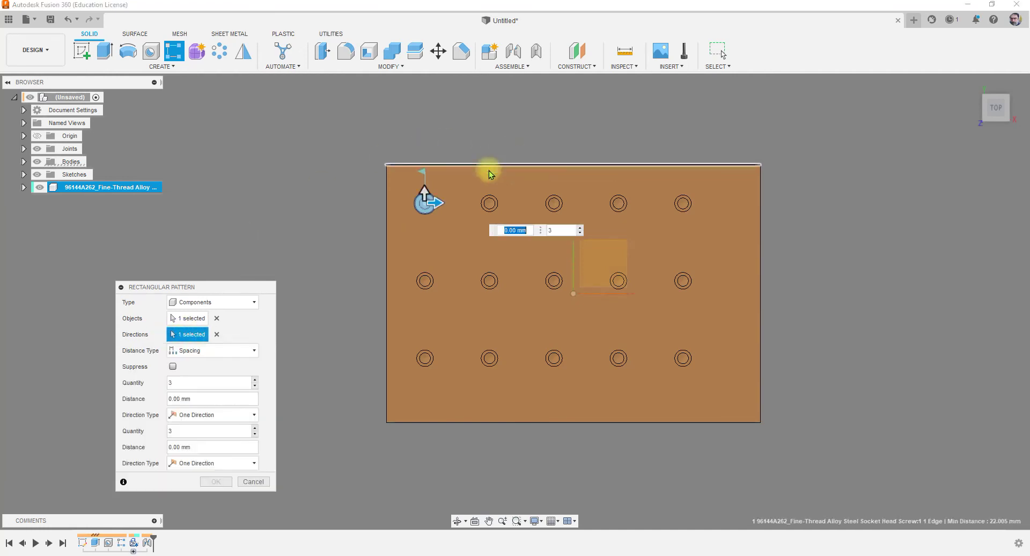
Set the first pattern direction to 100 mm spacing along the block's long edge
{"action": "left_click_drag", "start_coordinate": [448, 203], "coordinate": [548, 202]}
{"action": "left_click", "coordinate": [198, 351]}
{"action": "left_click", "coordinate": [194, 374]}
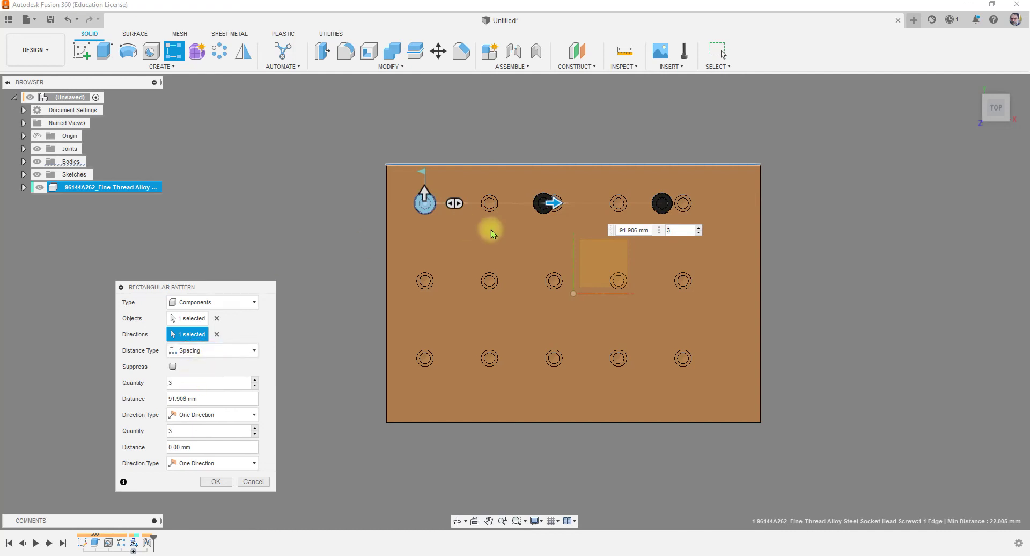
{"action": "mouse_move", "coordinate": [559, 203]}
{"action": "left_mouse_down"}
{"action": "mouse_move", "coordinate": [638, 203]}
{"action": "mouse_move", "coordinate": [531, 203]}
{"action": "mouse_move", "coordinate": [566, 207]}
{"action": "left_mouse_up"}
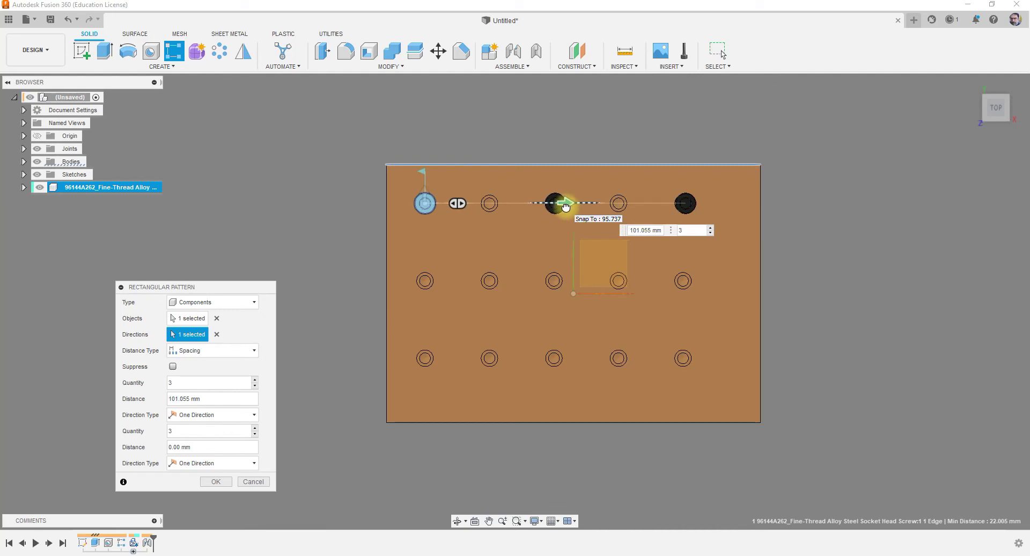
{"action": "key", "text": "Tab"}
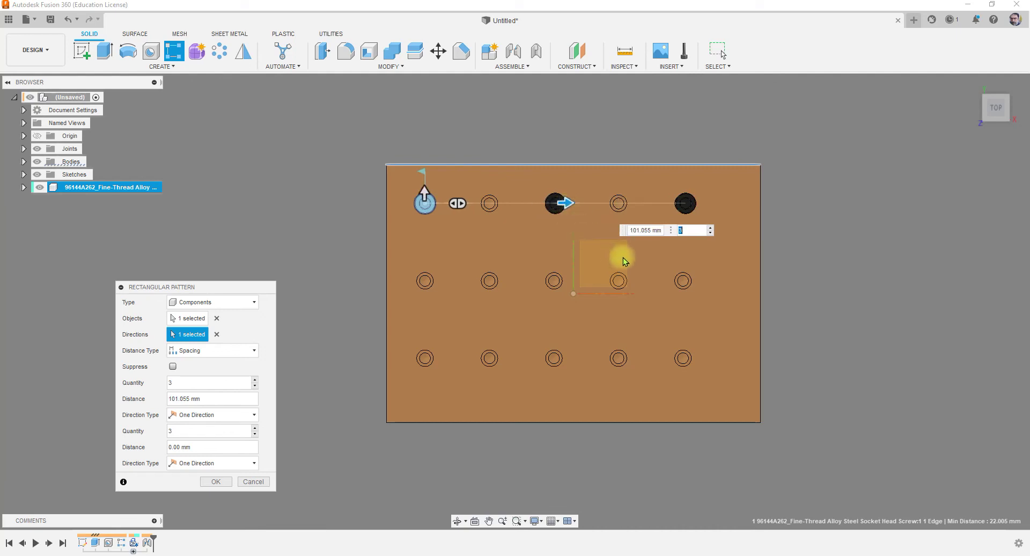
{"action": "left_click", "coordinate": [628, 230]}
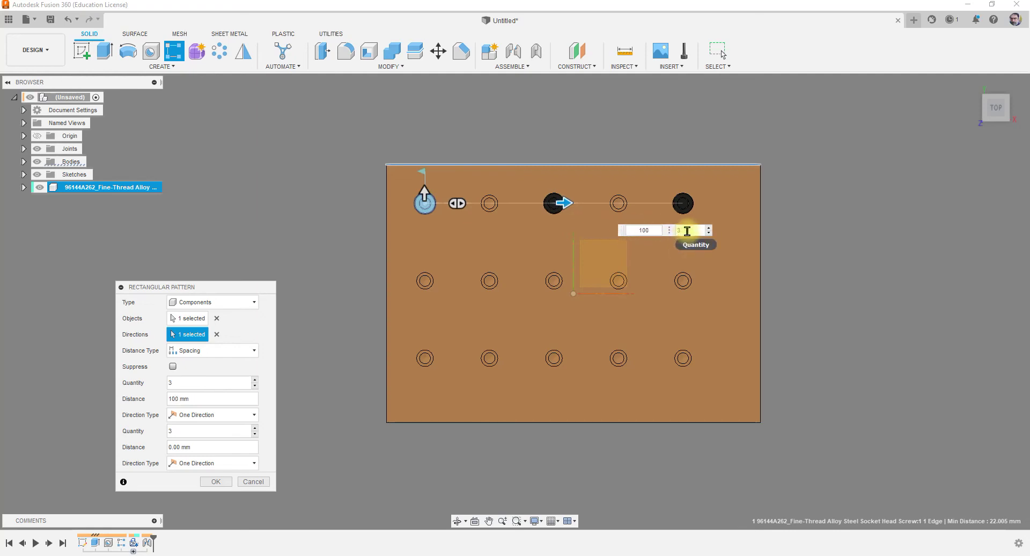
{"action": "scroll", "coordinate": [686, 230], "scroll_direction": "up", "scroll_amount": 5}
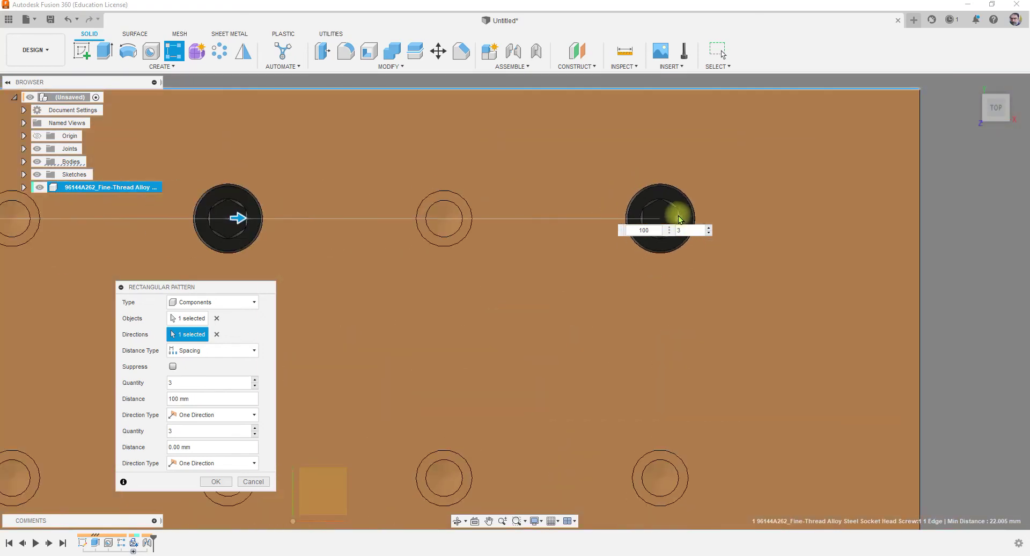
{"action": "scroll", "coordinate": [632, 218], "scroll_direction": "down", "scroll_amount": 5}
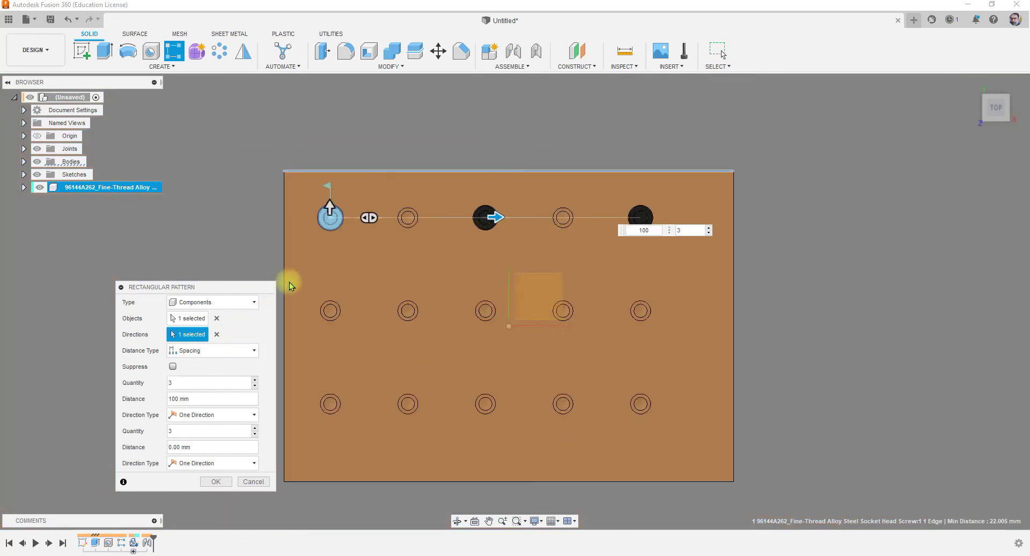
Set the second pattern direction's spacing to -60 mm and the first direction's quantity to 5
{"action": "left_click_drag", "start_coordinate": [327, 205], "coordinate": [336, 299]}
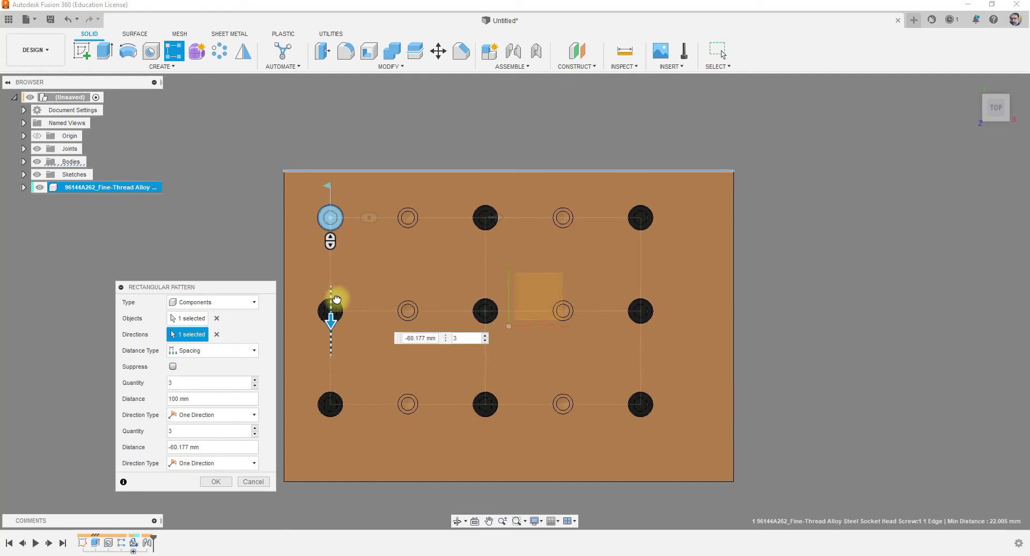
{"action": "left_click", "coordinate": [223, 350]}
{"action": "left_click", "coordinate": [198, 378]}
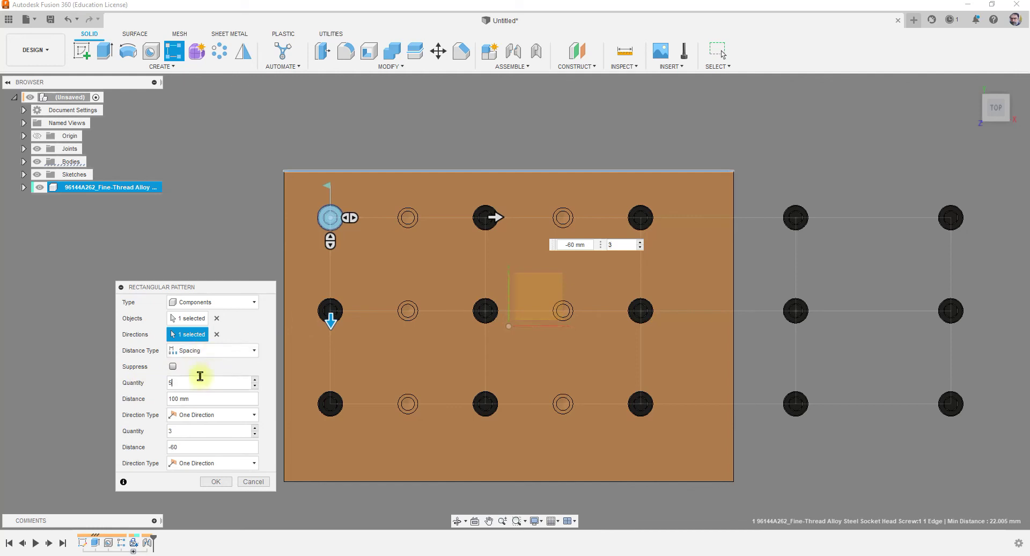
Try the Extent distance type with the first direction shortened to about 201.5 mm, and return the pattern to Spacing
{"action": "left_click", "coordinate": [206, 351]}
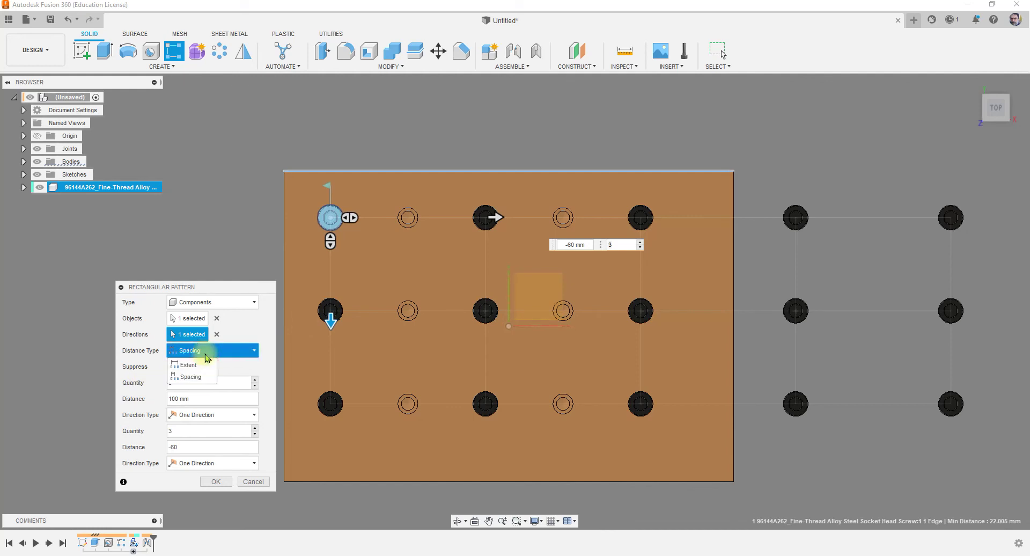
{"action": "left_click", "coordinate": [196, 366]}
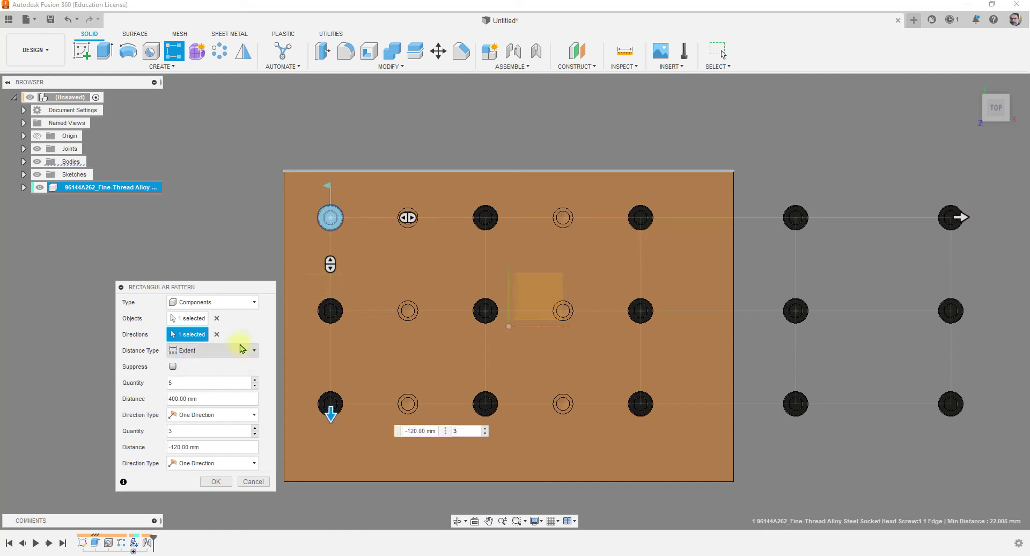
{"action": "left_click_drag", "start_coordinate": [963, 216], "coordinate": [652, 217]}
{"action": "left_click", "coordinate": [204, 351]}
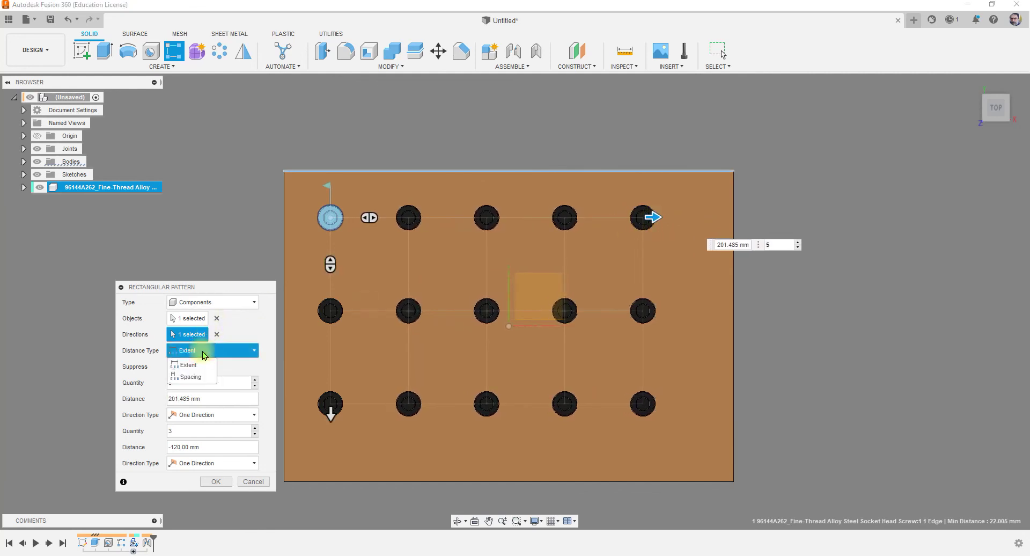
{"action": "left_click", "coordinate": [190, 376]}
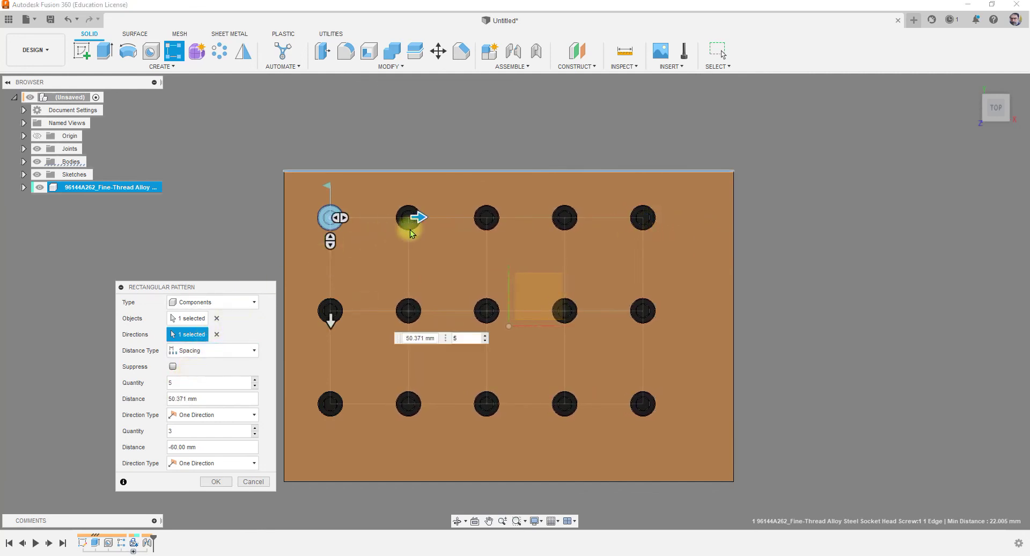
Set the first direction's spacing to 50 mm and complete the screw pattern
{"action": "mouse_move", "coordinate": [419, 218]}
{"action": "left_mouse_down"}
{"action": "mouse_move", "coordinate": [387, 220]}
{"action": "mouse_move", "coordinate": [443, 219]}
{"action": "mouse_move", "coordinate": [413, 220]}
{"action": "left_mouse_up"}
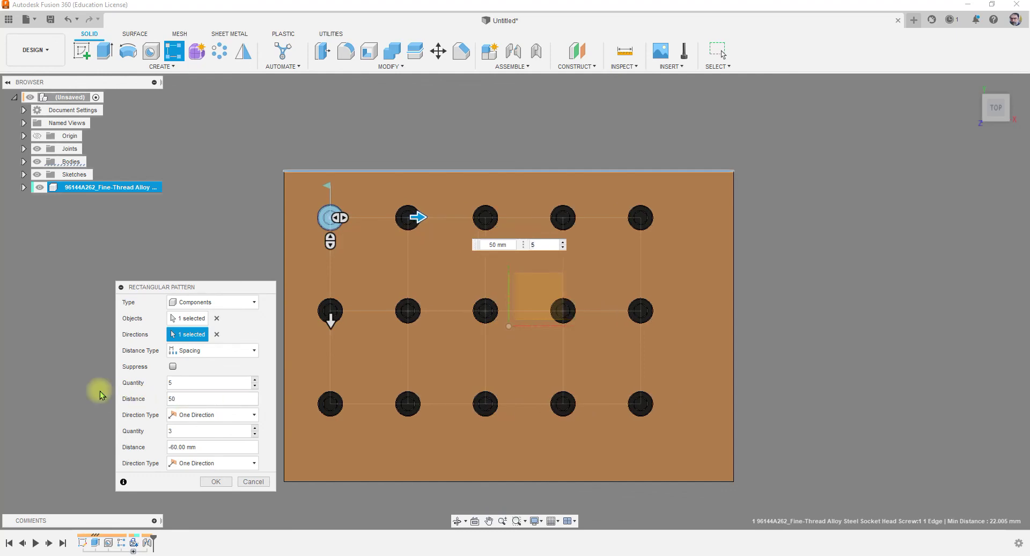
{"action": "left_click", "coordinate": [213, 481]}
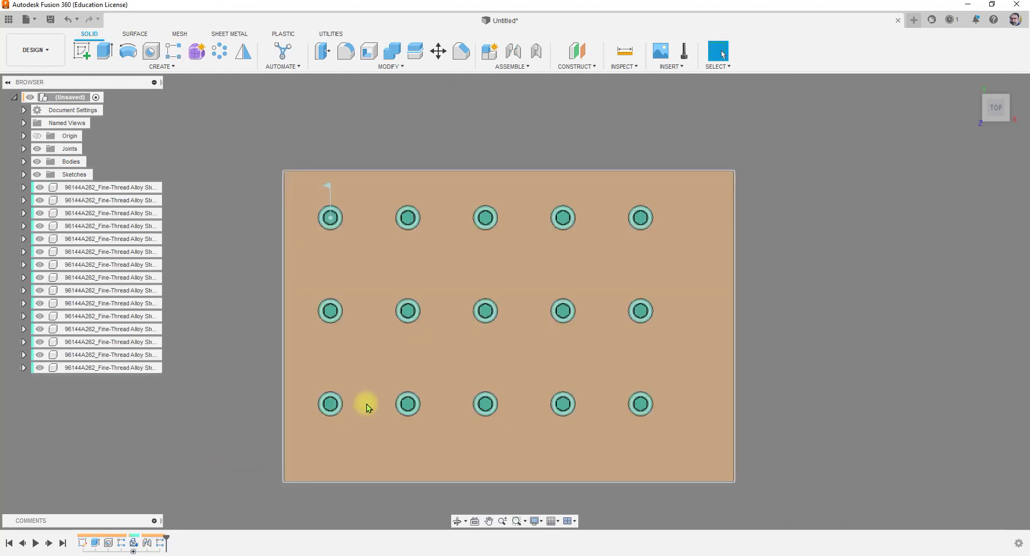
{"action": "middle_click_drag", "start_coordinate": [459, 432], "coordinate": [358, 325], "text": "shift"}
{"action": "left_click", "coordinate": [646, 175]}
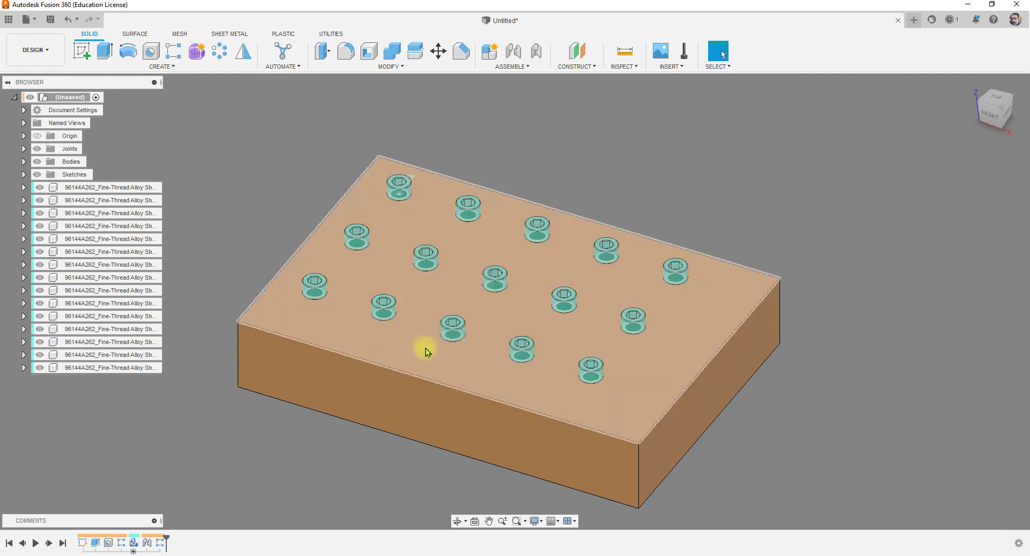
{"action": "scroll", "coordinate": [308, 287], "scroll_direction": "down", "scroll_amount": 3}
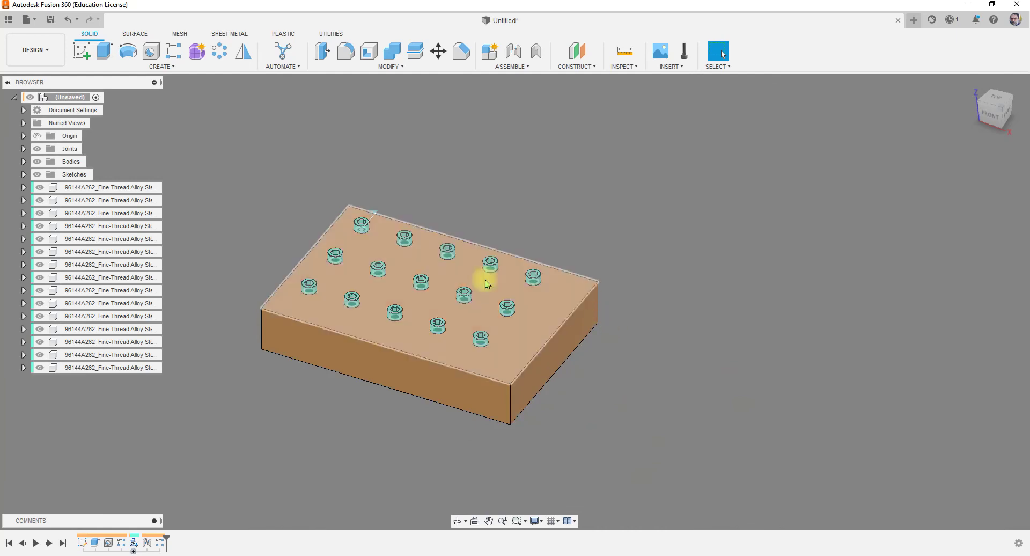
{"action": "left_click", "coordinate": [164, 67]}
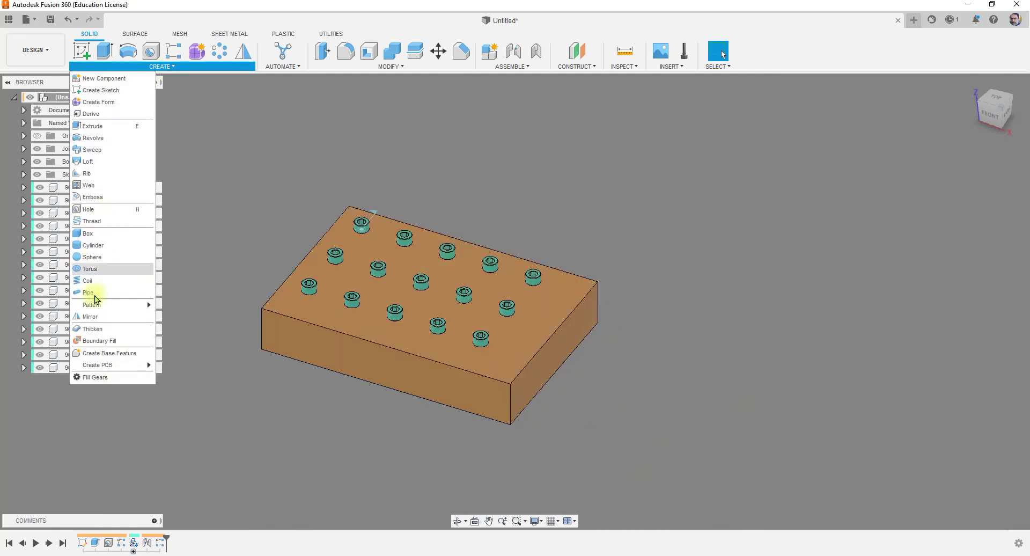
{"action": "mouse_move", "coordinate": [94, 306]}
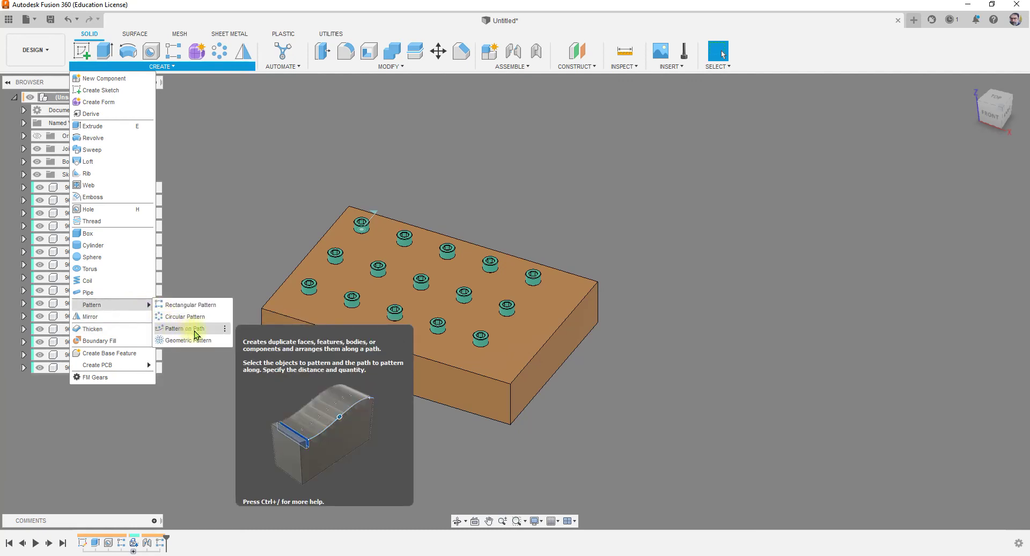
{"action": "scroll", "coordinate": [541, 232], "scroll_direction": "down", "scroll_amount": 2}
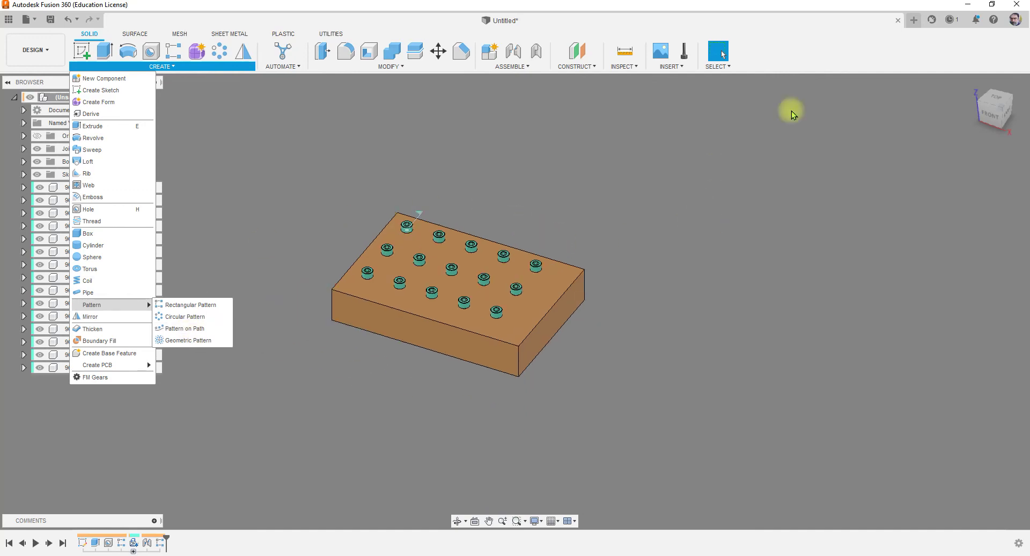
Close the block design without saving its changes
{"action": "left_click", "coordinate": [897, 21]}
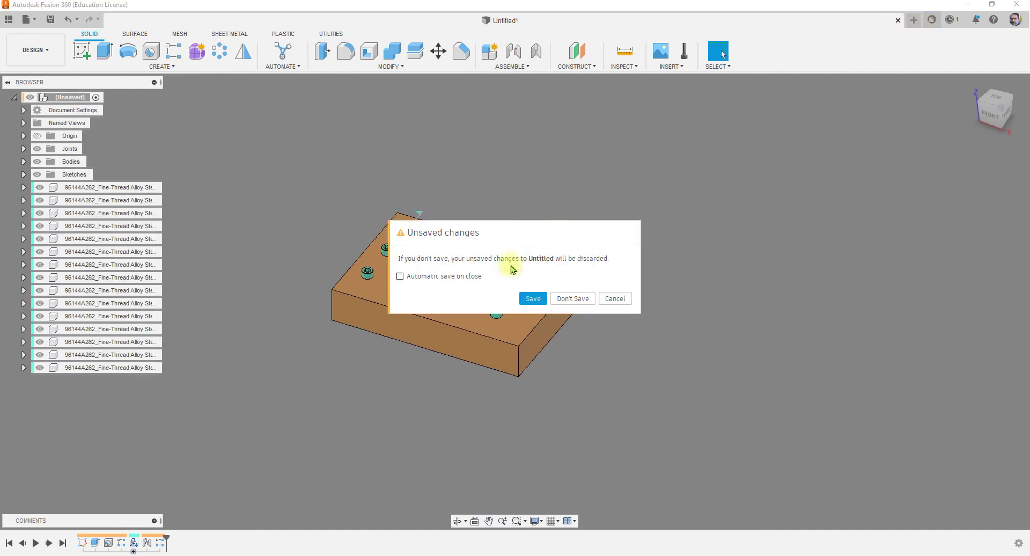
{"action": "left_click", "coordinate": [567, 302]}
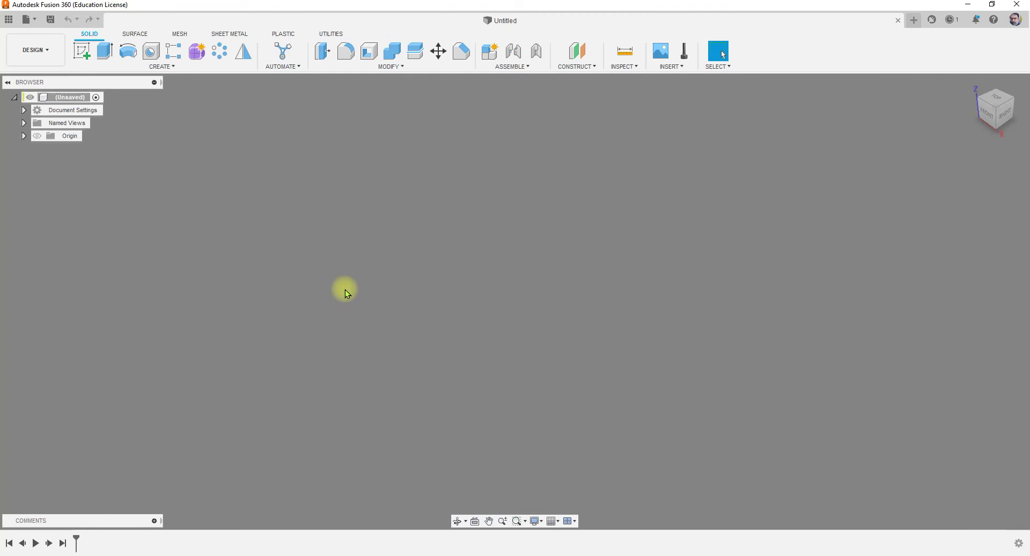
Sketch a rectangle about 85 mm wide and 27 mm high on the front plane, with one corner at the origin, and finish the sketch
{"action": "left_click", "coordinate": [81, 51]}
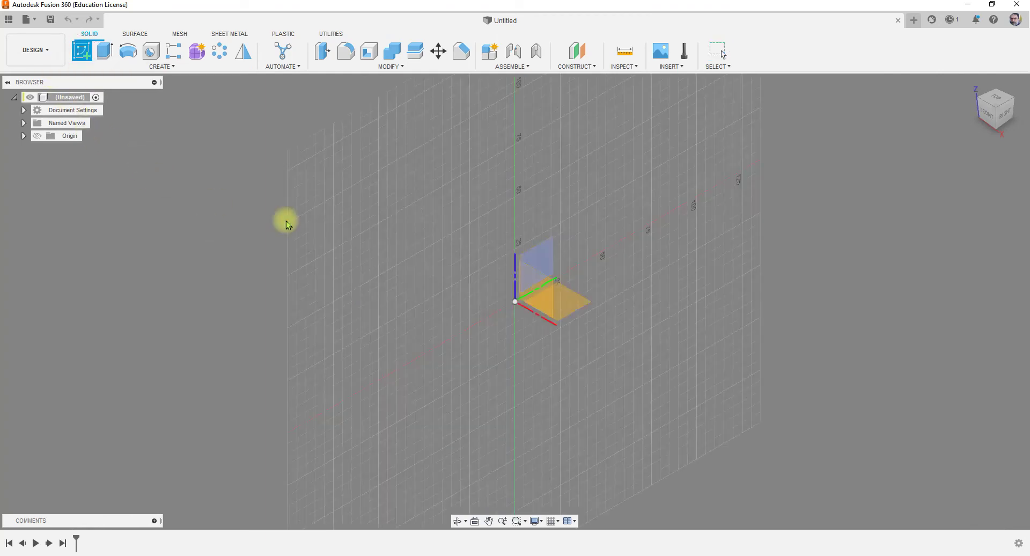
{"action": "left_click", "coordinate": [533, 304]}
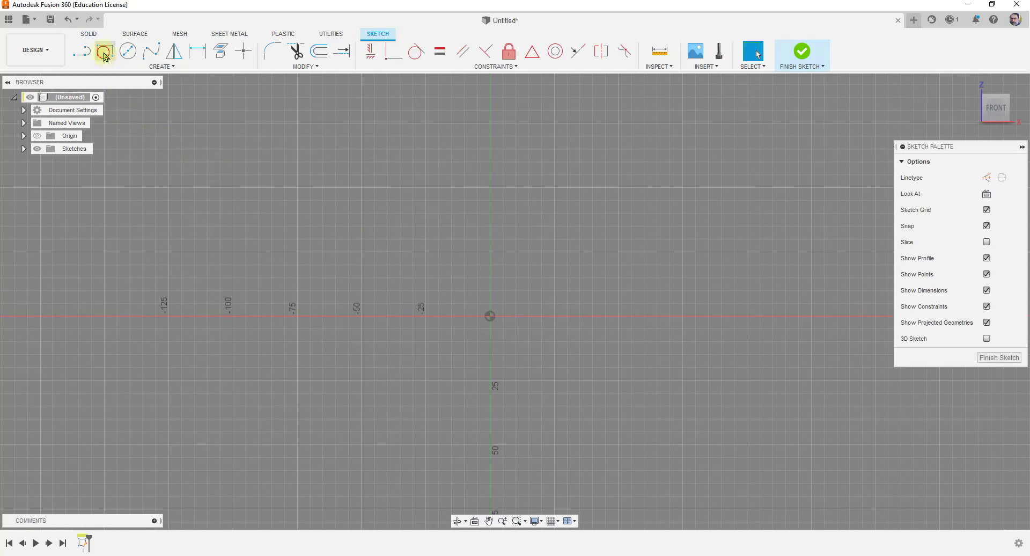
{"action": "left_click", "coordinate": [104, 53]}
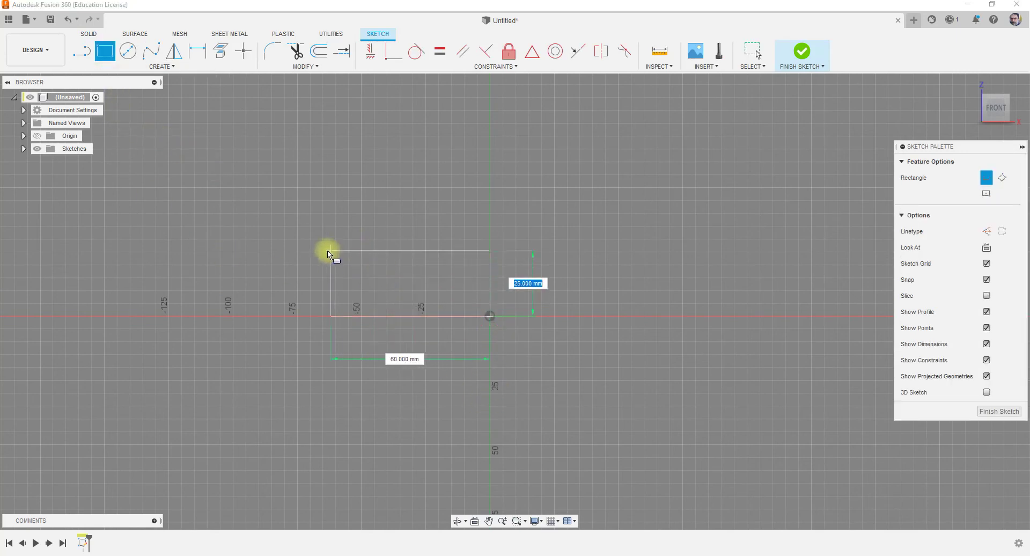
{"action": "left_click", "coordinate": [272, 248]}
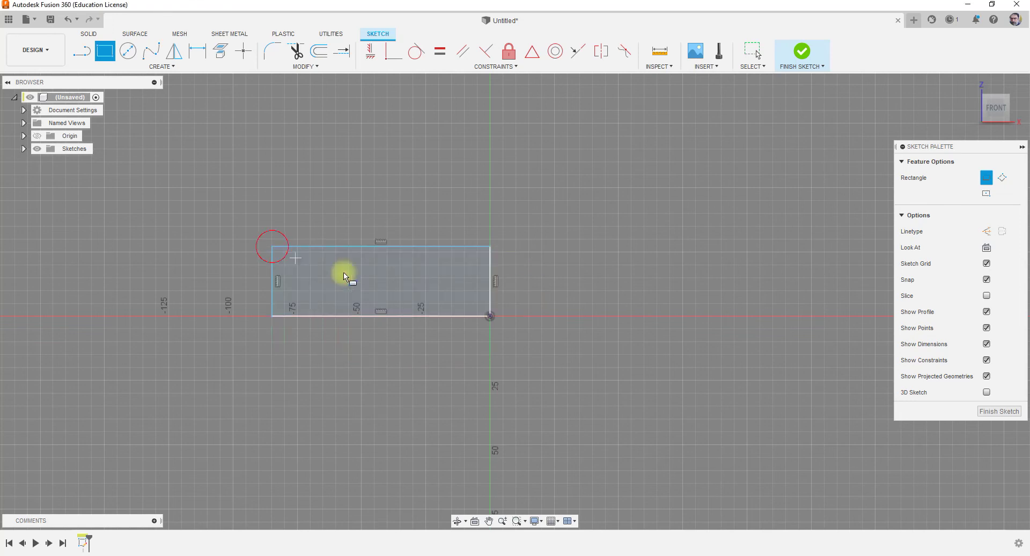
{"action": "left_click", "coordinate": [802, 53]}
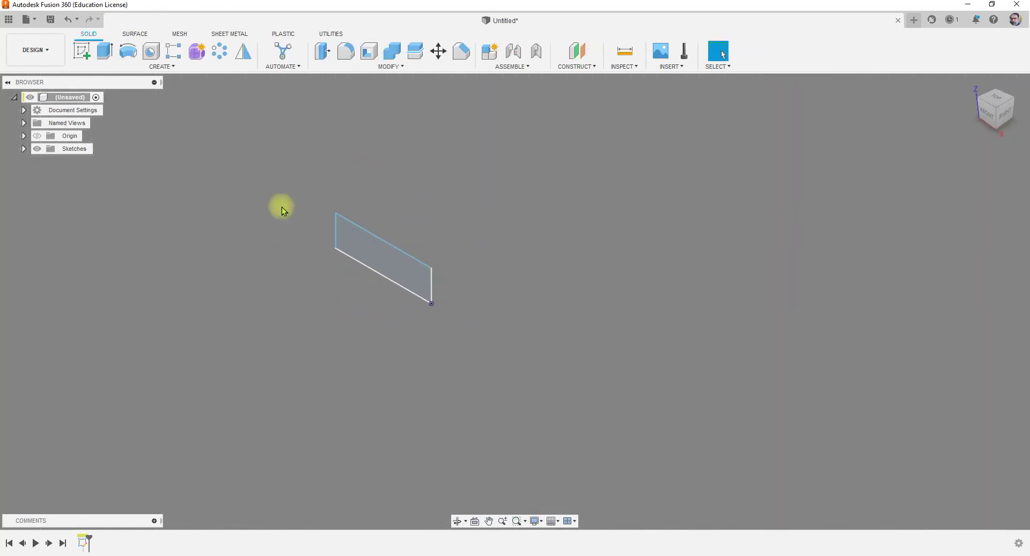
Start a new sketch on the horizontal origin plane
{"action": "left_click", "coordinate": [81, 51]}
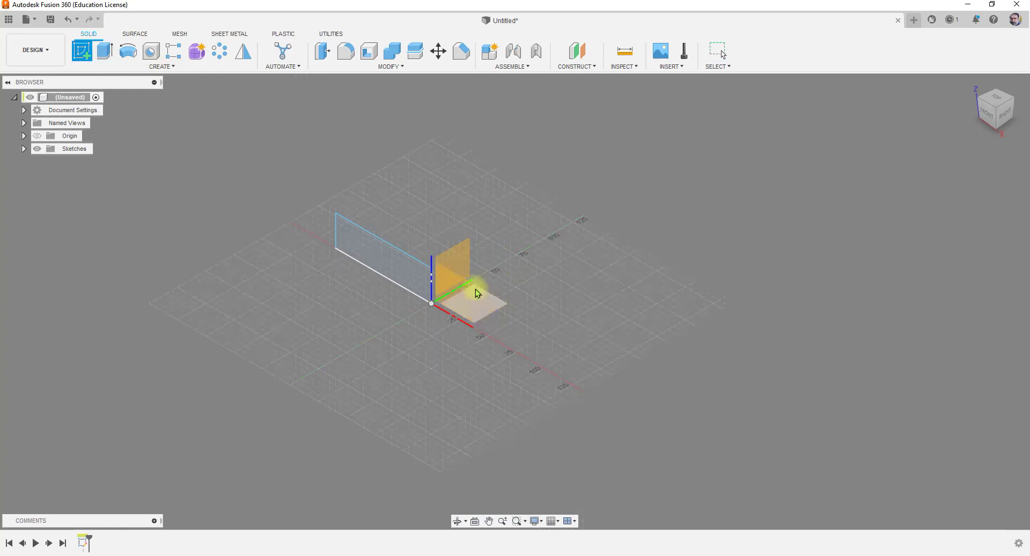
{"action": "left_click", "coordinate": [485, 310]}
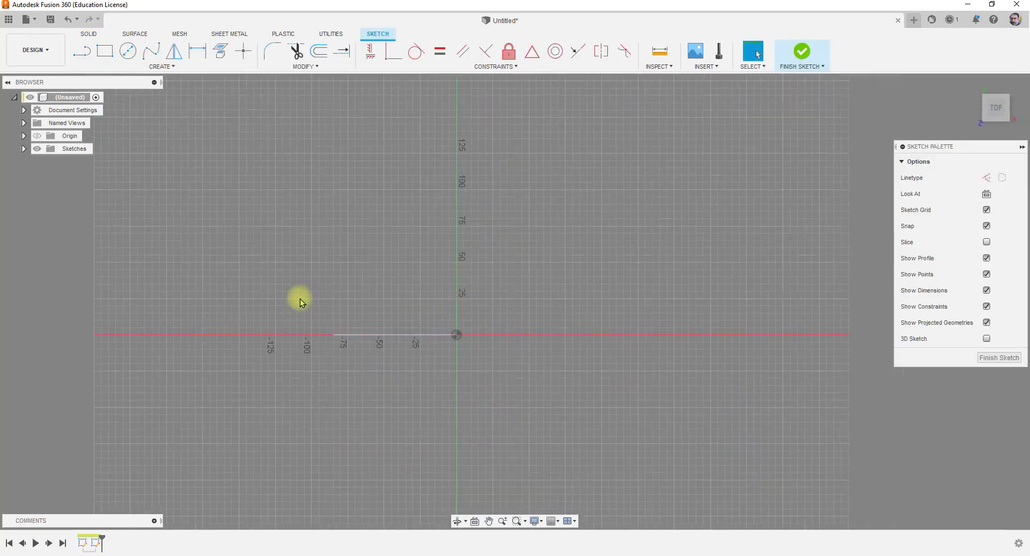
{"action": "left_click", "coordinate": [81, 51]}
{"action": "left_click", "coordinate": [445, 332]}
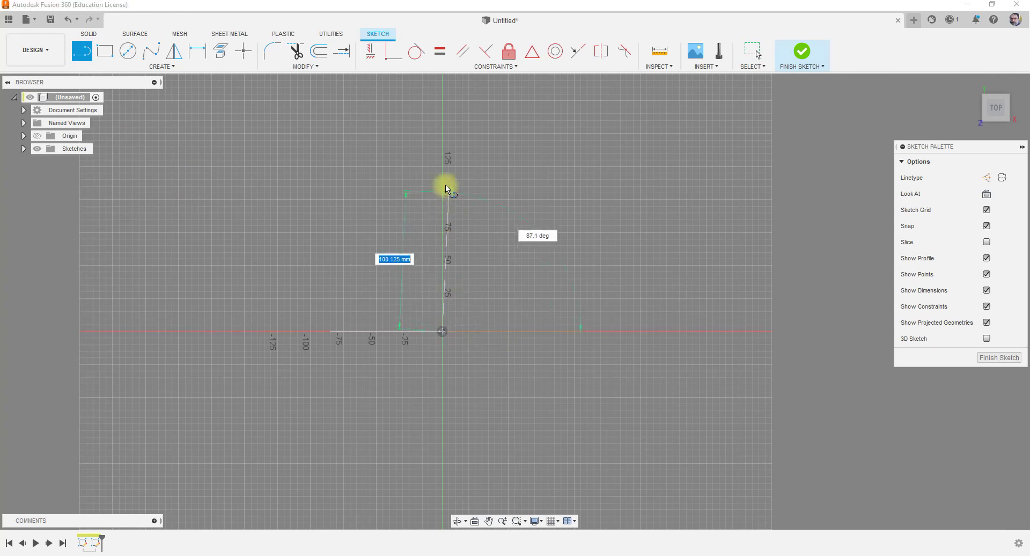
{"action": "scroll", "coordinate": [465, 308], "scroll_direction": "down", "scroll_amount": 2}
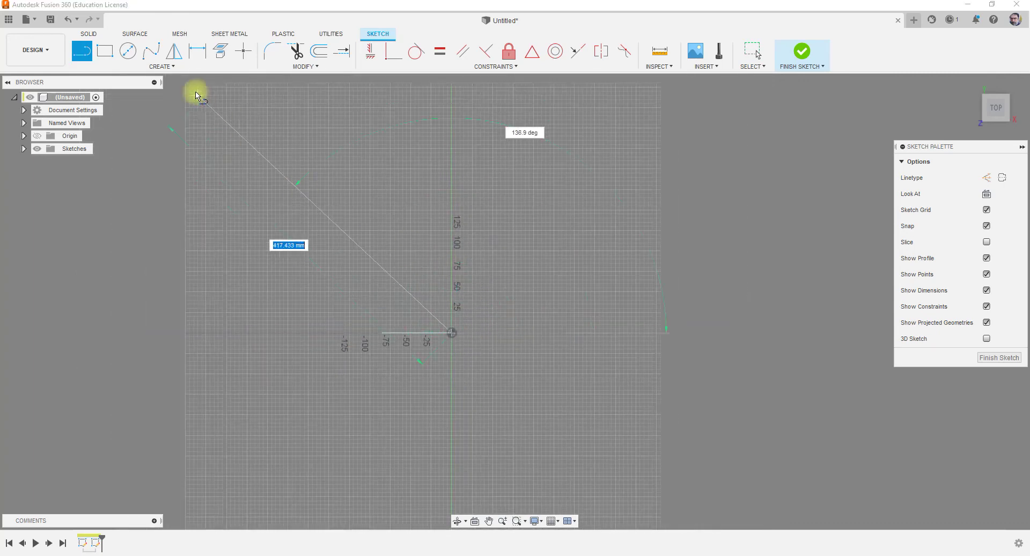
Draw a C-shaped fit point spline through four points, starting at the origin corner of the rectangle, and finish the sketch
{"action": "left_click", "coordinate": [171, 66]}
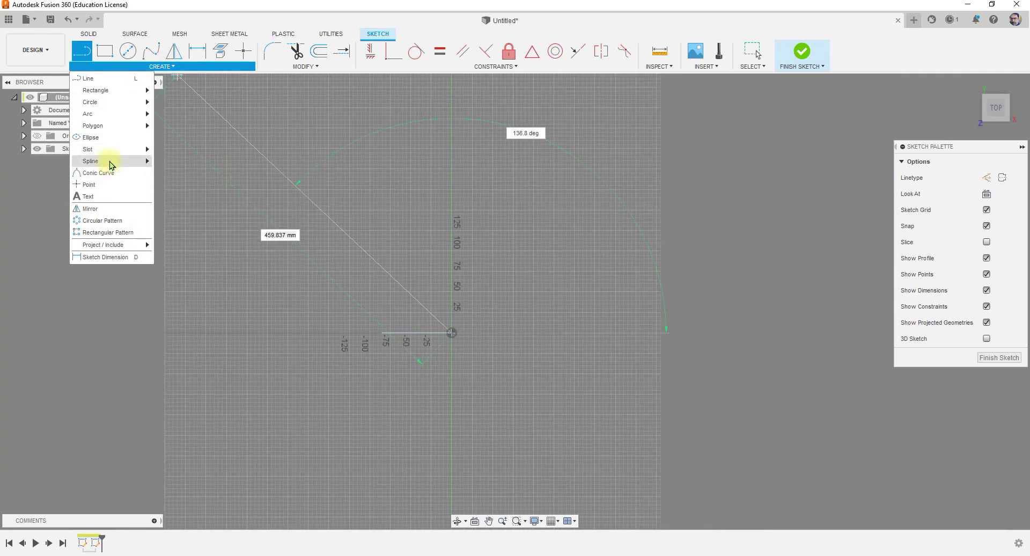
{"action": "mouse_move", "coordinate": [108, 161]}
{"action": "left_click", "coordinate": [185, 167]}
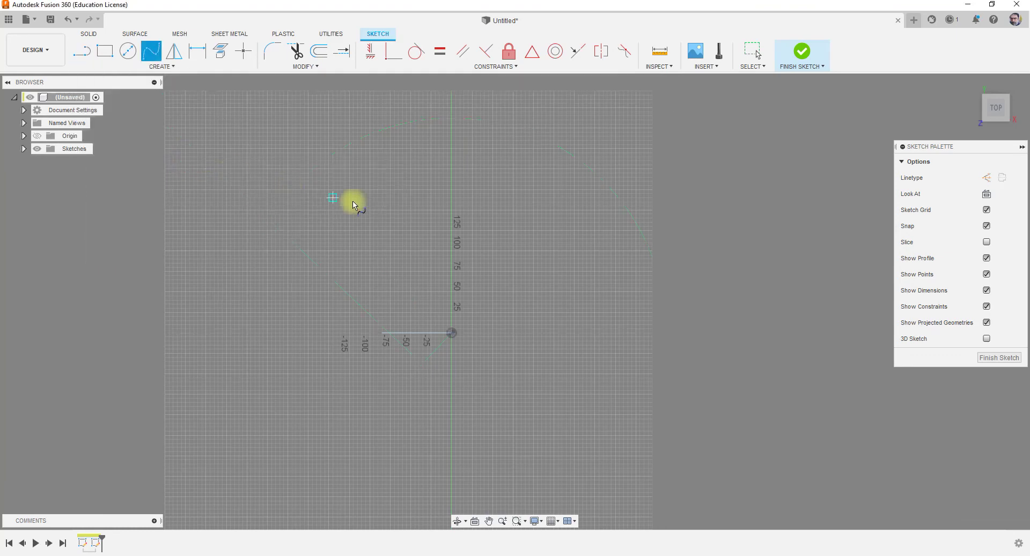
{"action": "scroll", "coordinate": [421, 326], "scroll_direction": "up", "scroll_amount": 2}
{"action": "scroll", "coordinate": [412, 322], "scroll_direction": "up", "scroll_amount": 1}
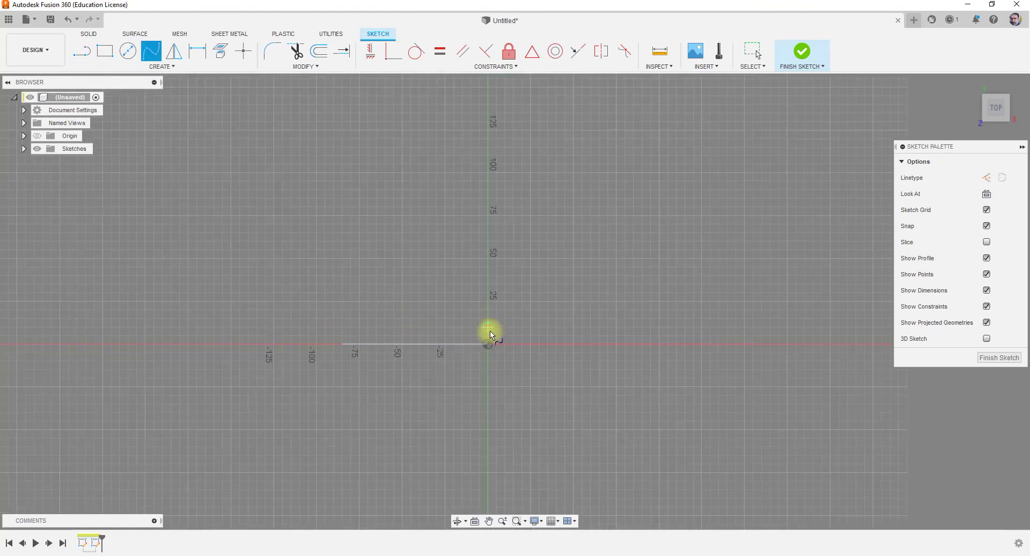
{"action": "left_click", "coordinate": [487, 344]}
{"action": "left_click", "coordinate": [381, 204]}
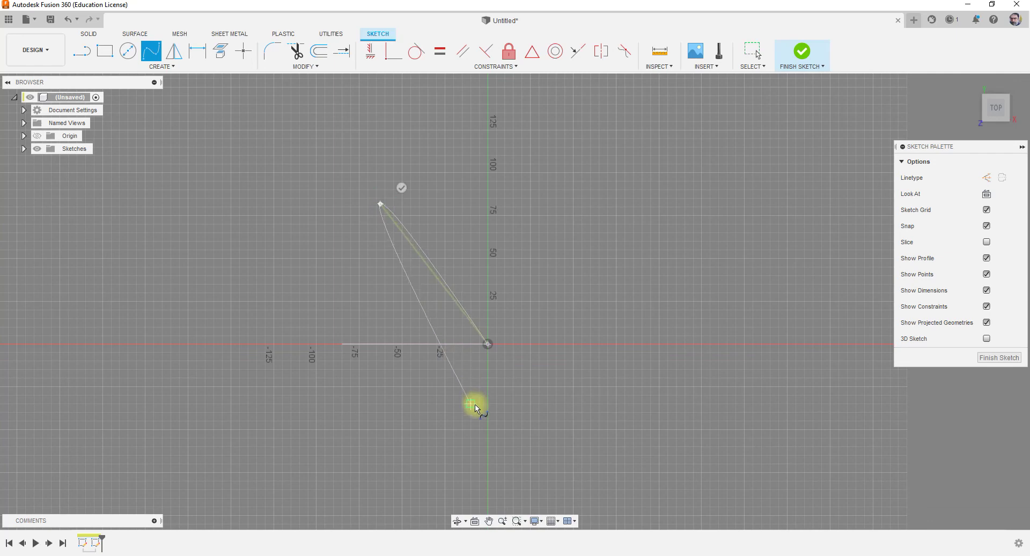
{"action": "scroll", "coordinate": [330, 343], "scroll_direction": "down", "scroll_amount": 3}
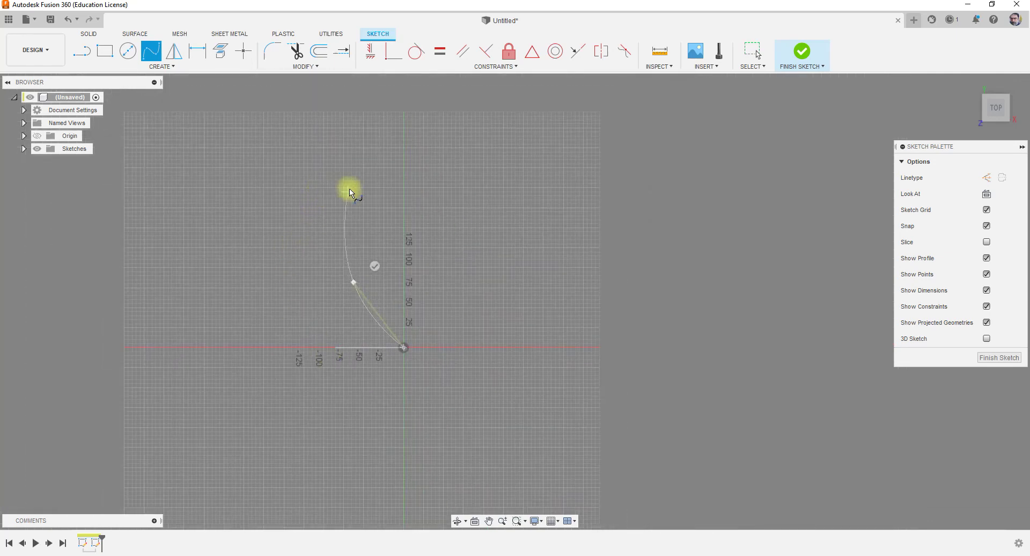
{"action": "left_click", "coordinate": [352, 134]}
{"action": "scroll", "coordinate": [481, 309], "scroll_direction": "down", "scroll_amount": 2}
{"action": "left_click", "coordinate": [482, 166]}
{"action": "scroll", "coordinate": [572, 374], "scroll_direction": "down", "scroll_amount": 1}
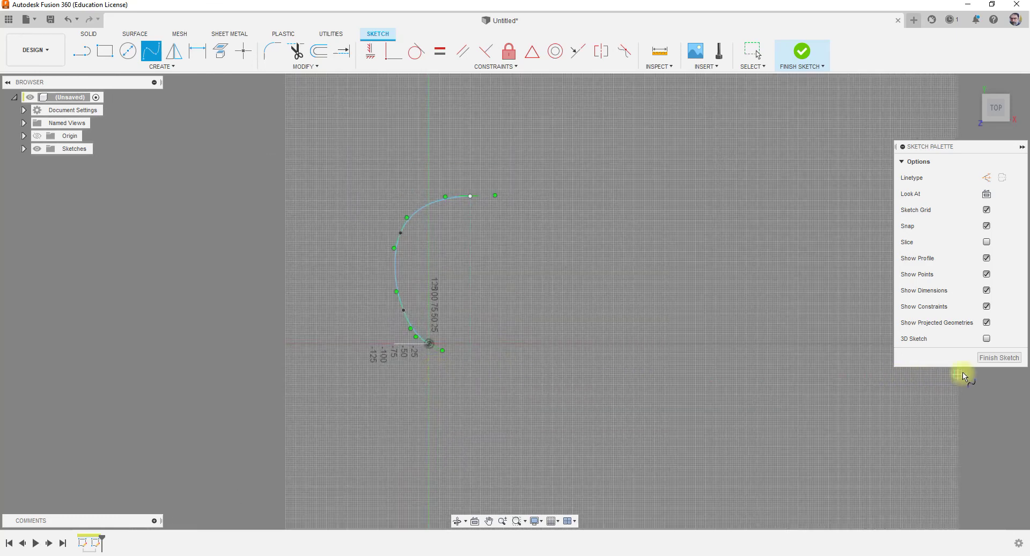
{"action": "left_click", "coordinate": [997, 357]}
Sweep the rectangle profile along the spline as a new body, using a single path with perpendicular orientation
{"action": "scroll", "coordinate": [462, 363], "scroll_direction": "down", "scroll_amount": 1}
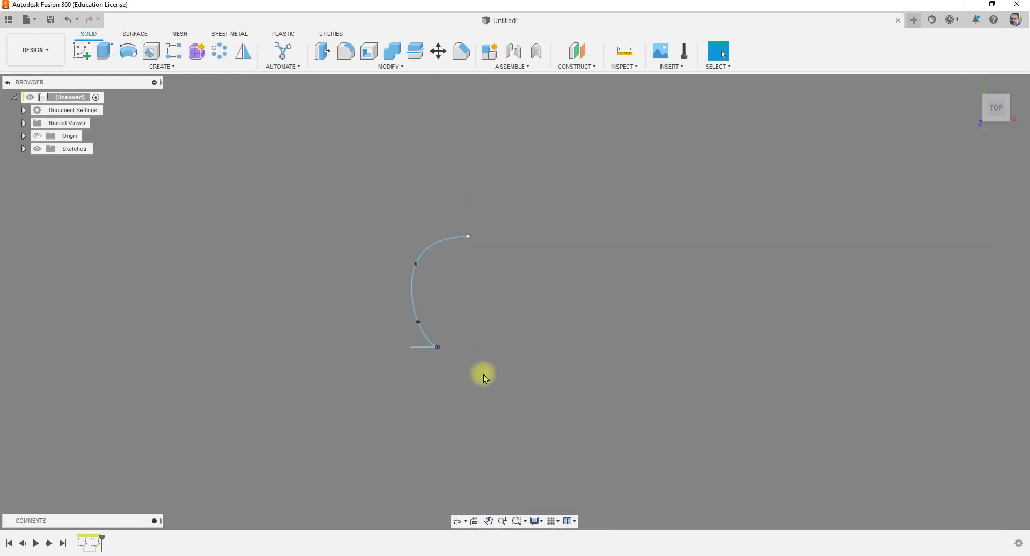
{"action": "middle_click_drag", "start_coordinate": [519, 395], "coordinate": [477, 349], "text": "shift"}
{"action": "scroll", "coordinate": [404, 310], "scroll_direction": "up", "scroll_amount": 3}
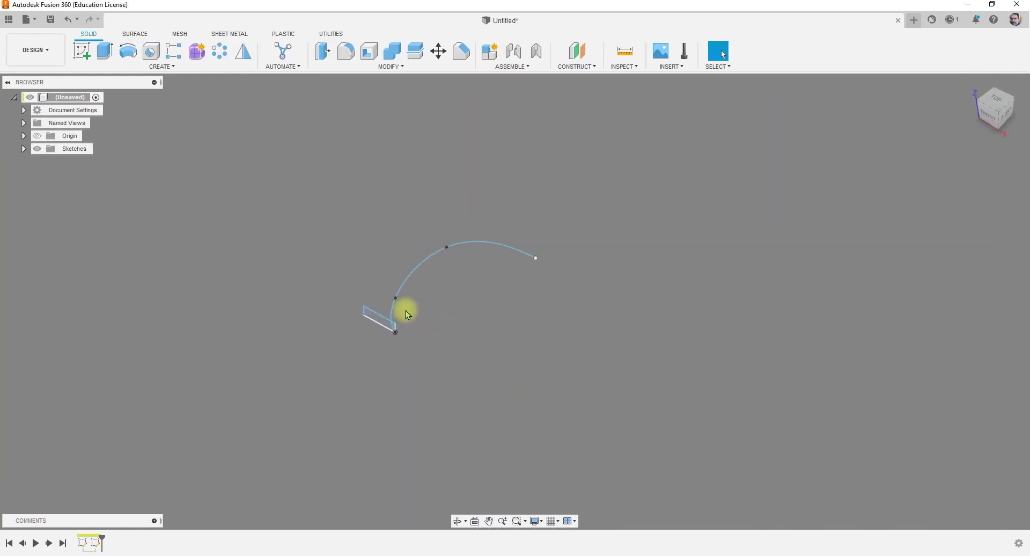
{"action": "left_click", "coordinate": [140, 66]}
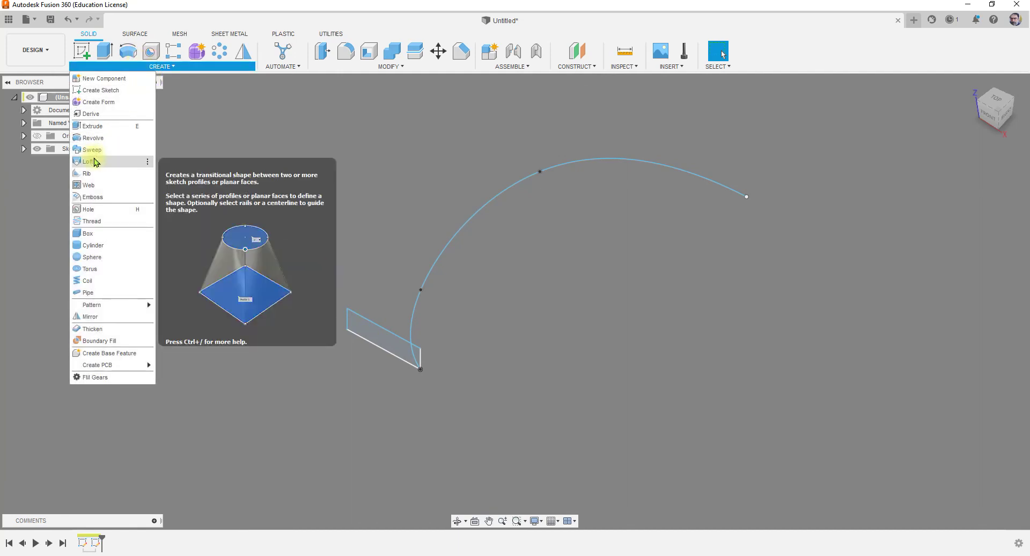
{"action": "left_click", "coordinate": [97, 156]}
{"action": "left_click", "coordinate": [368, 338]}
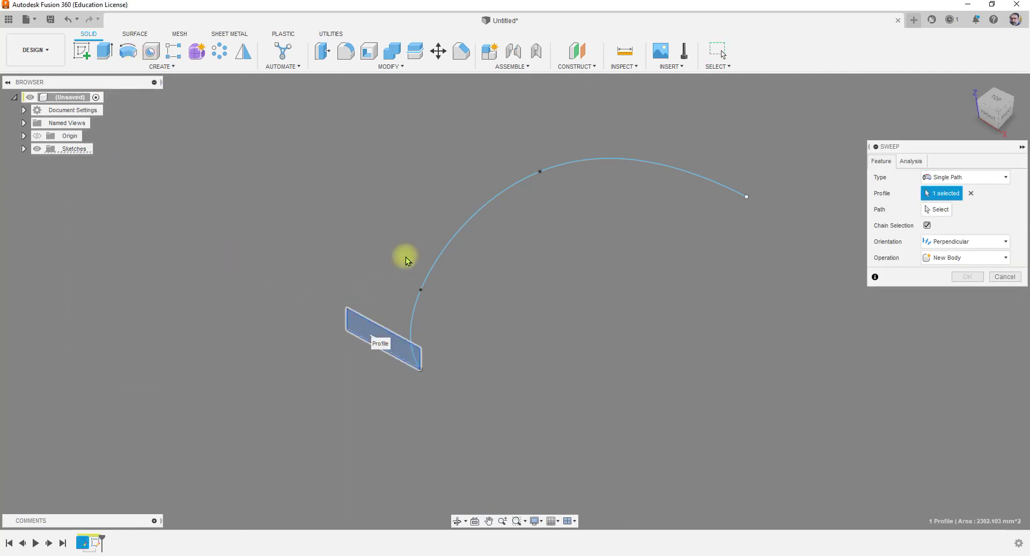
{"action": "left_click", "coordinate": [939, 209]}
{"action": "left_click", "coordinate": [471, 223]}
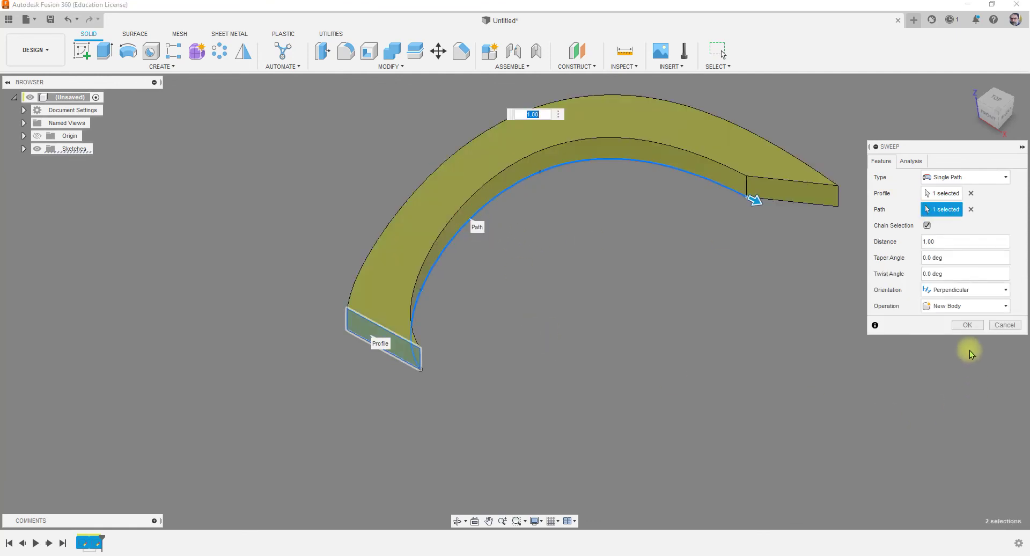
{"action": "left_click", "coordinate": [968, 324]}
Place a counterbored M10x1.5 tapped hole, 35 mm deep, on the swept body's upper face near the profile end
{"action": "scroll", "coordinate": [436, 397], "scroll_direction": "down", "scroll_amount": 3}
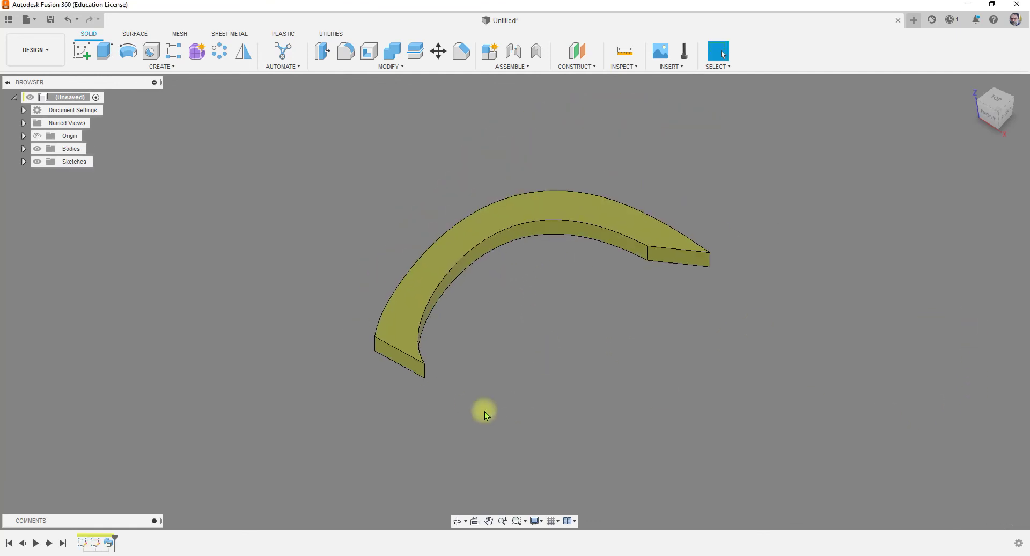
{"action": "middle_click_drag", "start_coordinate": [514, 428], "coordinate": [513, 449], "text": "shift"}
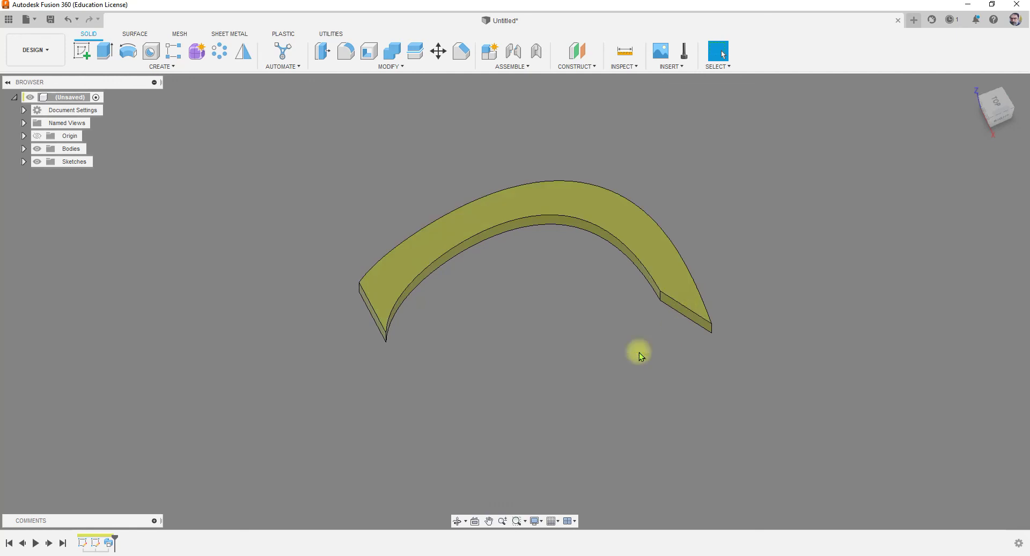
{"action": "middle_click_drag", "start_coordinate": [450, 424], "coordinate": [437, 402], "text": "shift"}
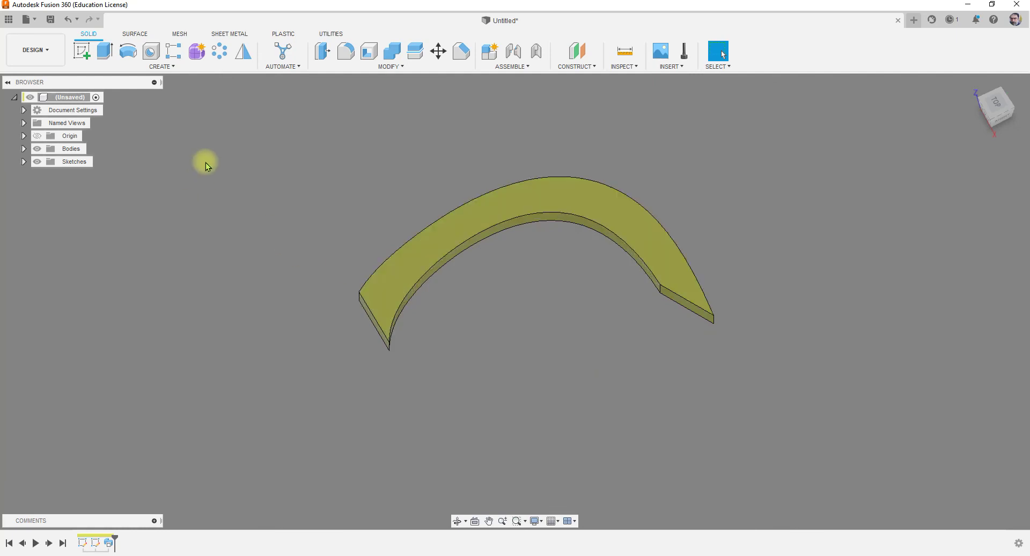
{"action": "left_click", "coordinate": [151, 51]}
{"action": "scroll", "coordinate": [324, 303], "scroll_direction": "up", "scroll_amount": 3}
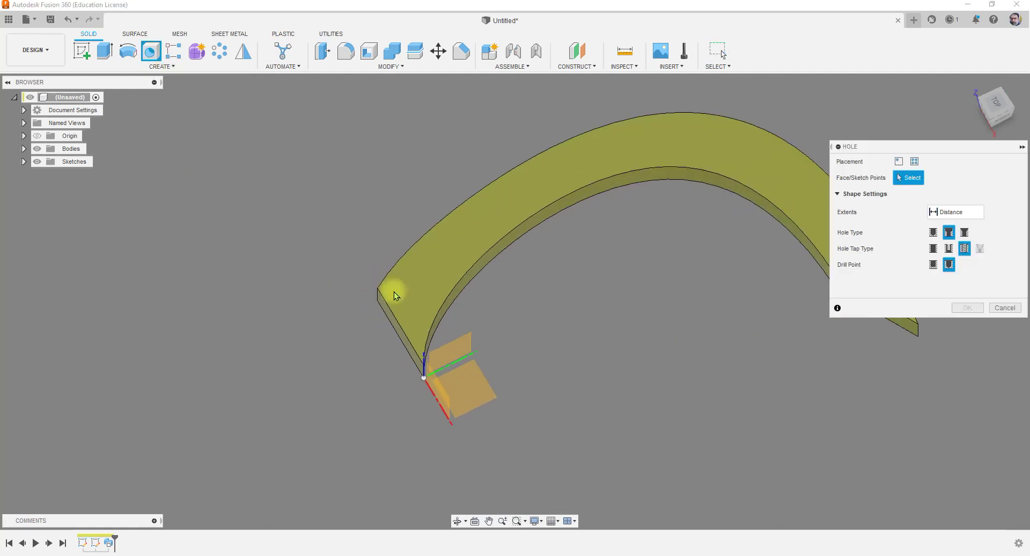
{"action": "left_click", "coordinate": [419, 285]}
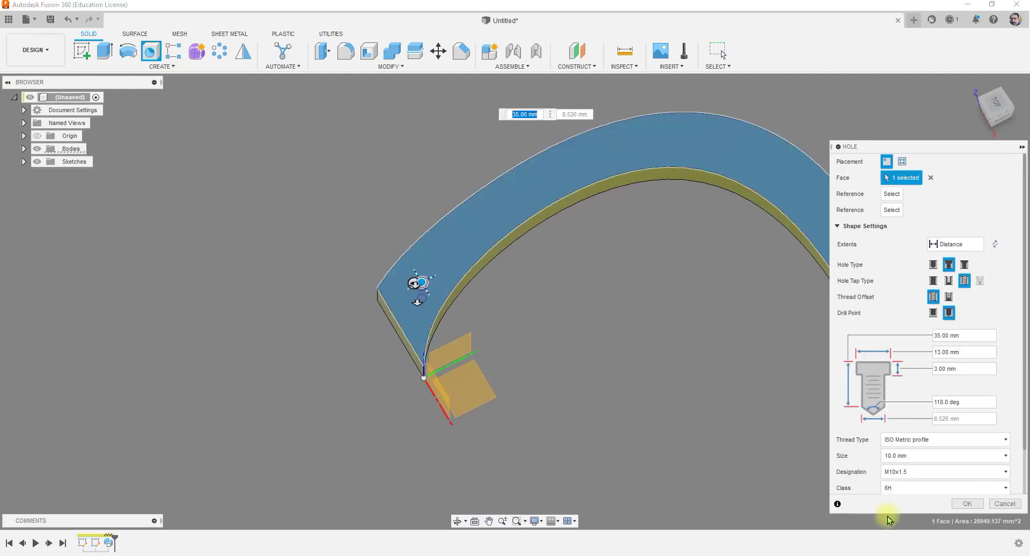
{"action": "left_click", "coordinate": [965, 504]}
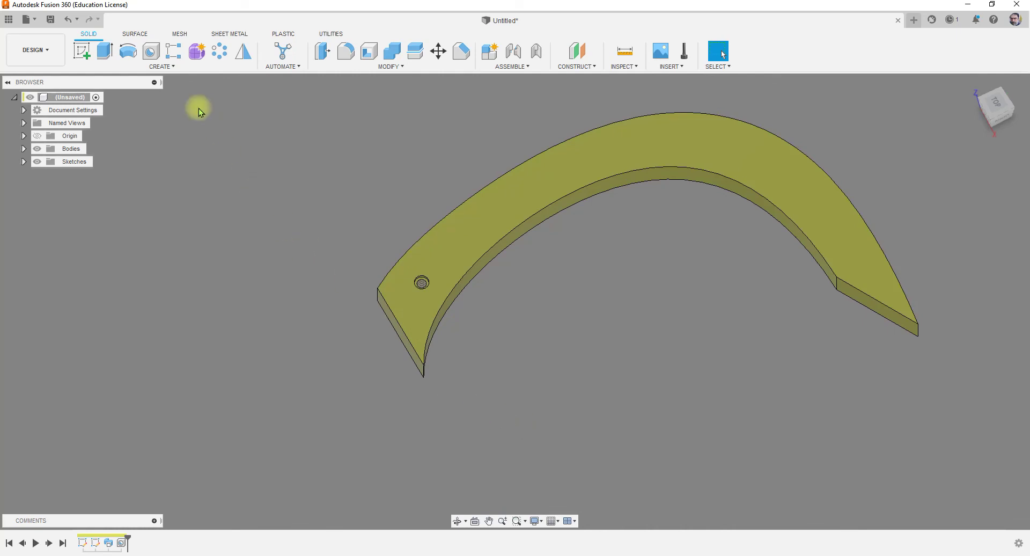
Set up a Pattern on Path of the hole feature along the upper face's outer curved edge, extending over about 517.5 mm
{"action": "left_click", "coordinate": [166, 66]}
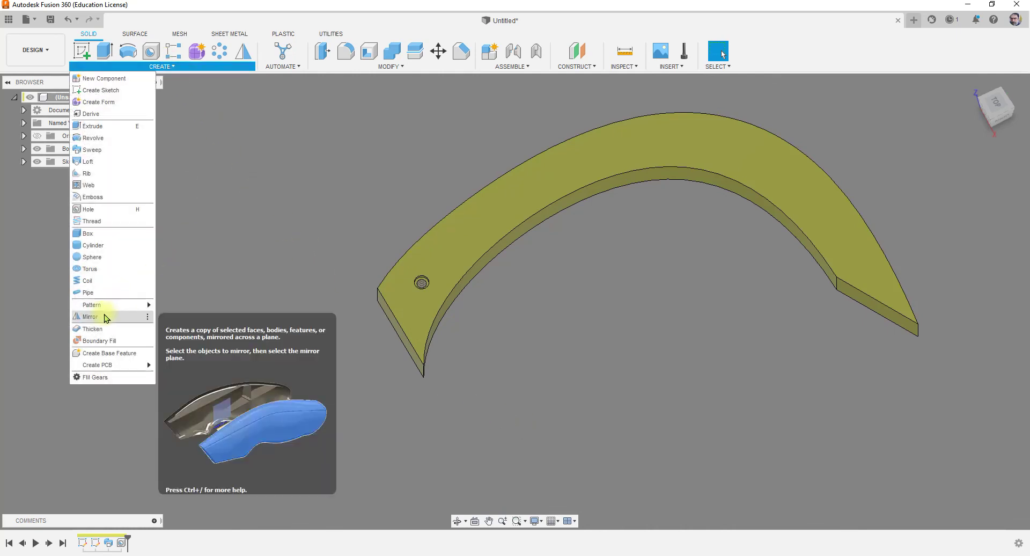
{"action": "mouse_move", "coordinate": [117, 311]}
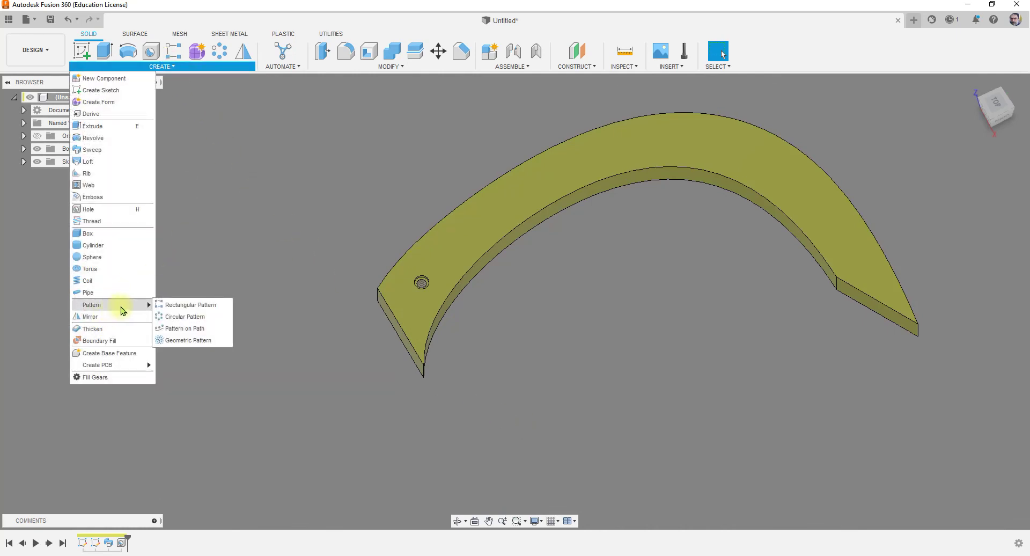
{"action": "left_click", "coordinate": [192, 330]}
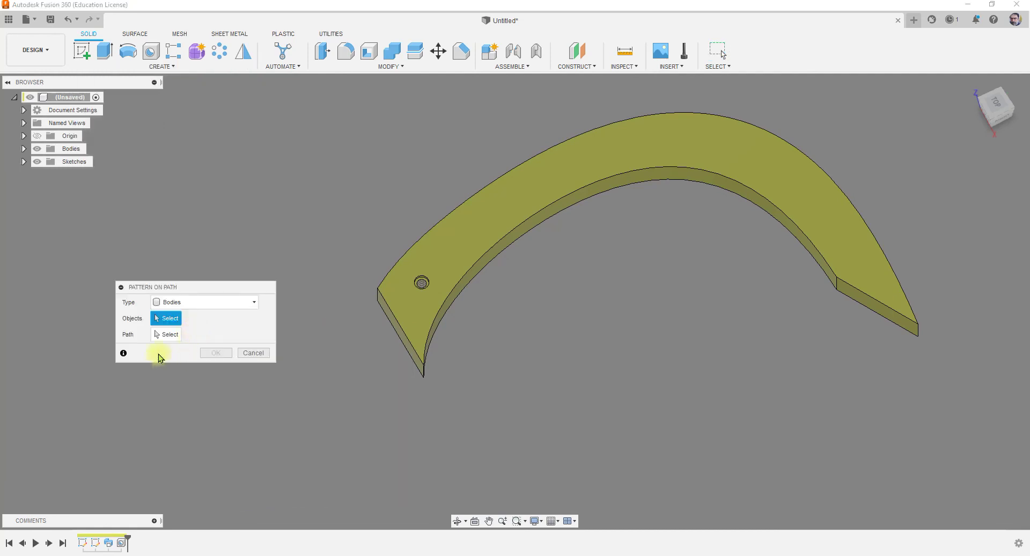
{"action": "left_click", "coordinate": [191, 301]}
{"action": "left_click", "coordinate": [186, 342]}
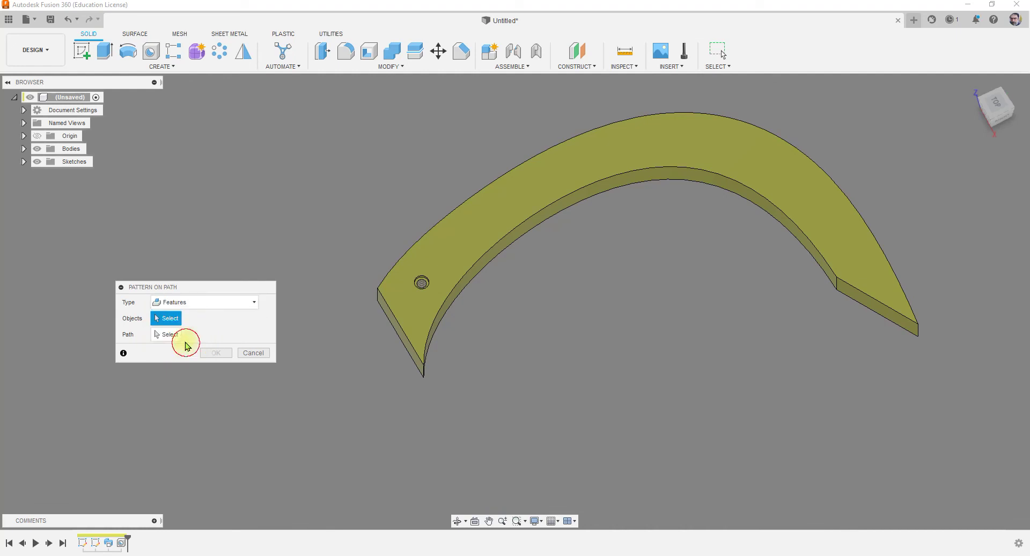
{"action": "left_click", "coordinate": [121, 542]}
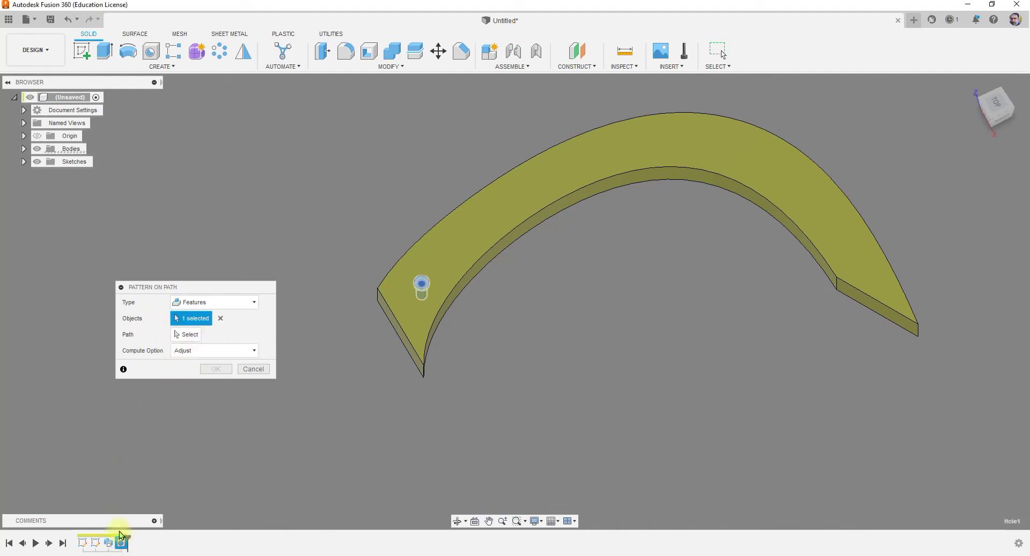
{"action": "left_click", "coordinate": [191, 335]}
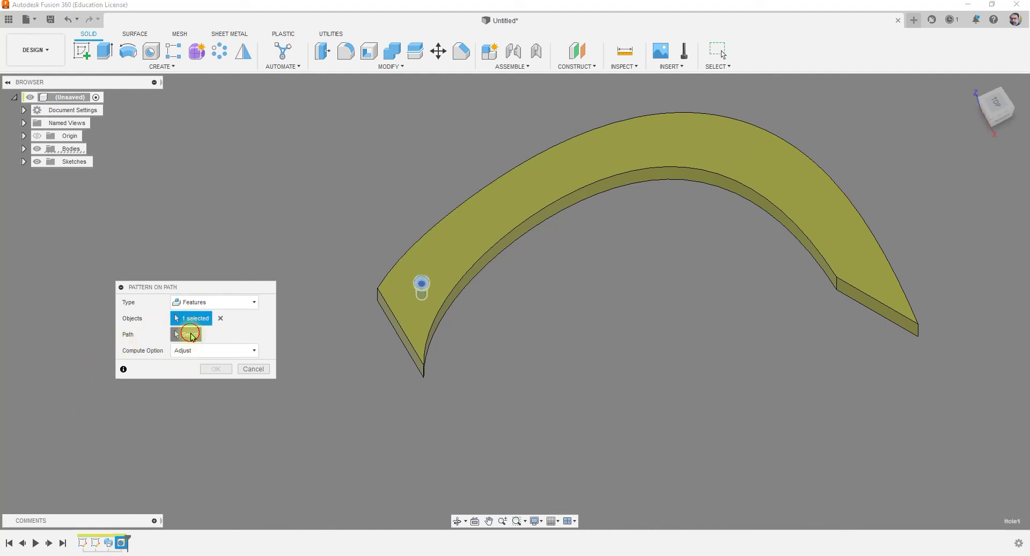
{"action": "left_click", "coordinate": [449, 214]}
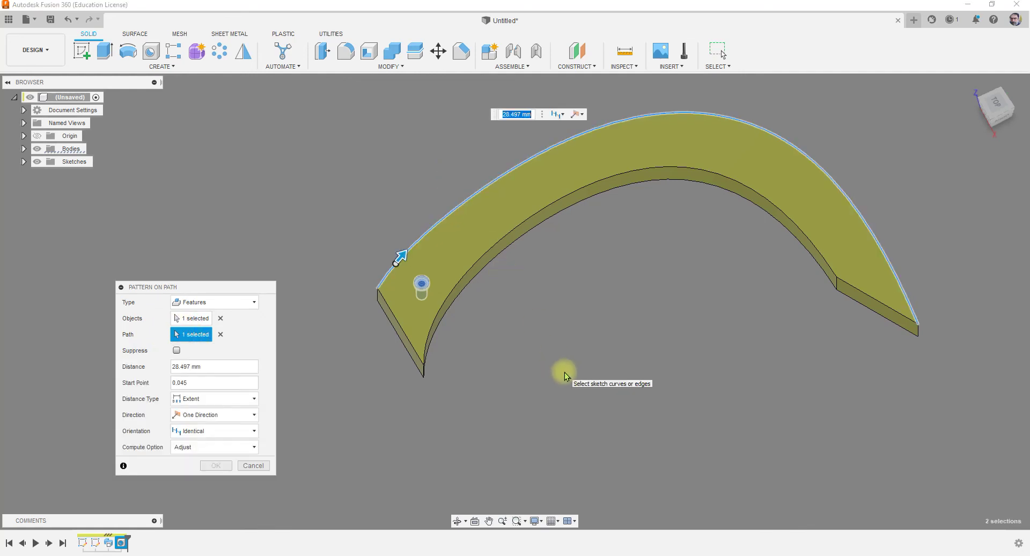
{"action": "left_click_drag", "start_coordinate": [402, 254], "coordinate": [633, 166]}
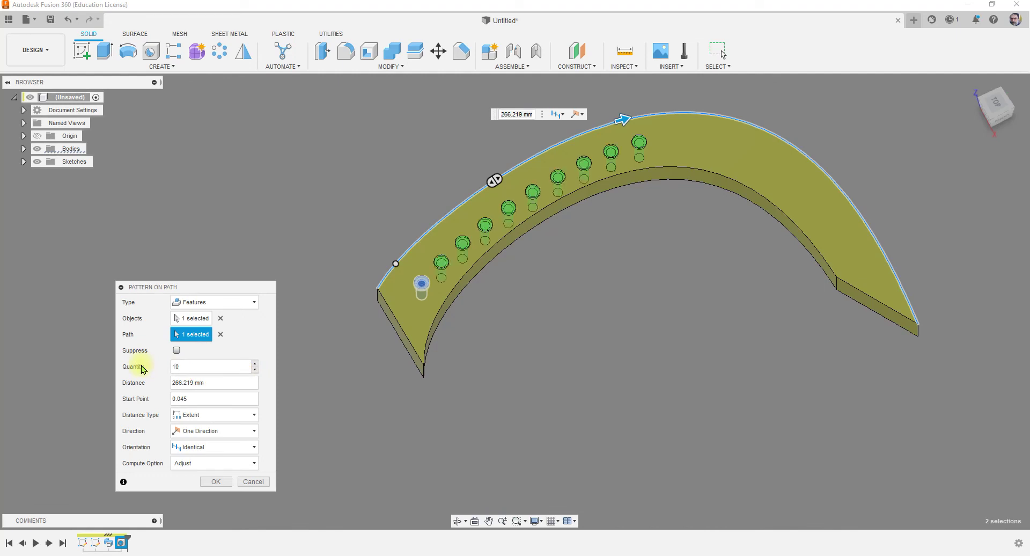
{"action": "left_click_drag", "start_coordinate": [622, 119], "coordinate": [835, 229]}
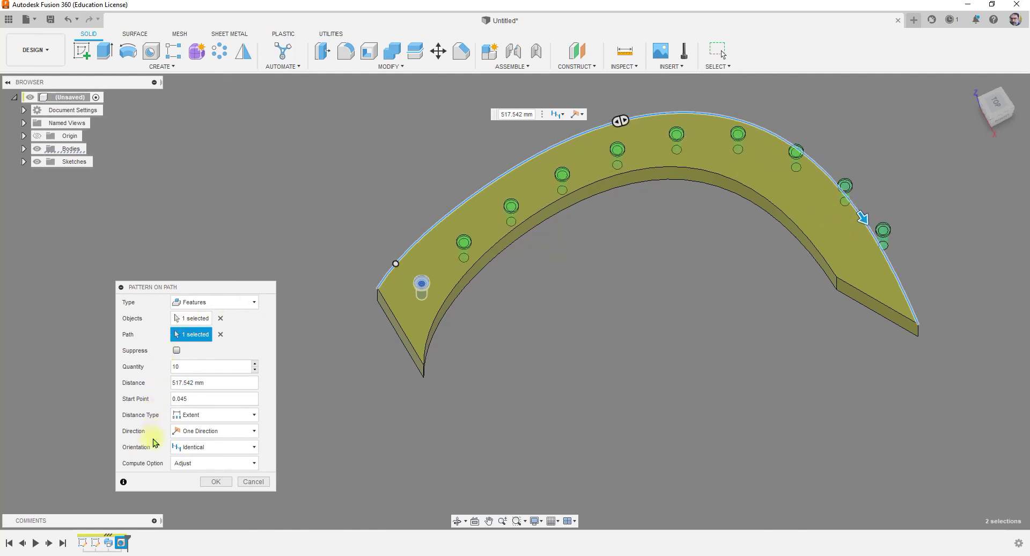
Try the Path Direction orientation for the hole pattern, and return it to Identical
{"action": "left_click", "coordinate": [198, 452]}
{"action": "left_click", "coordinate": [202, 432]}
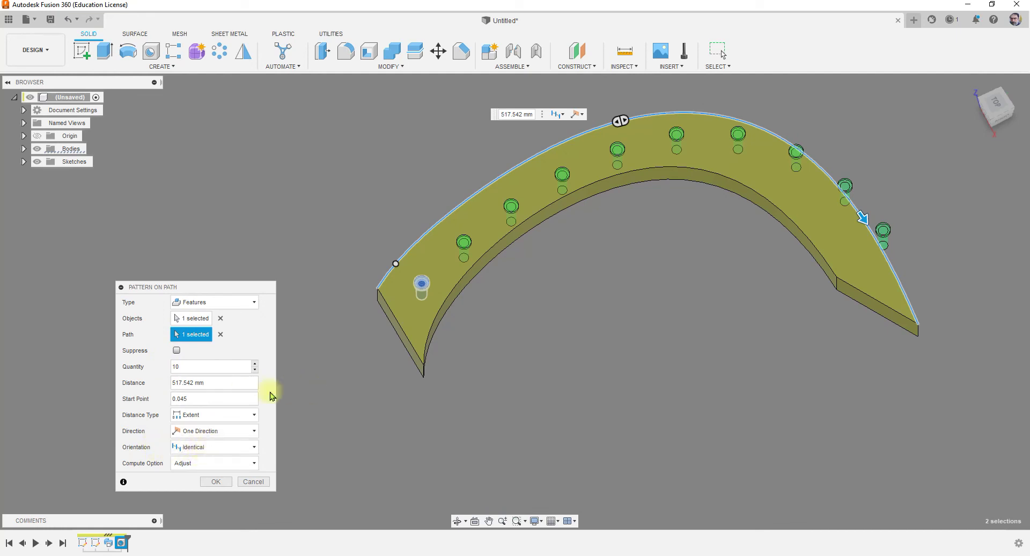
{"action": "left_click", "coordinate": [211, 454]}
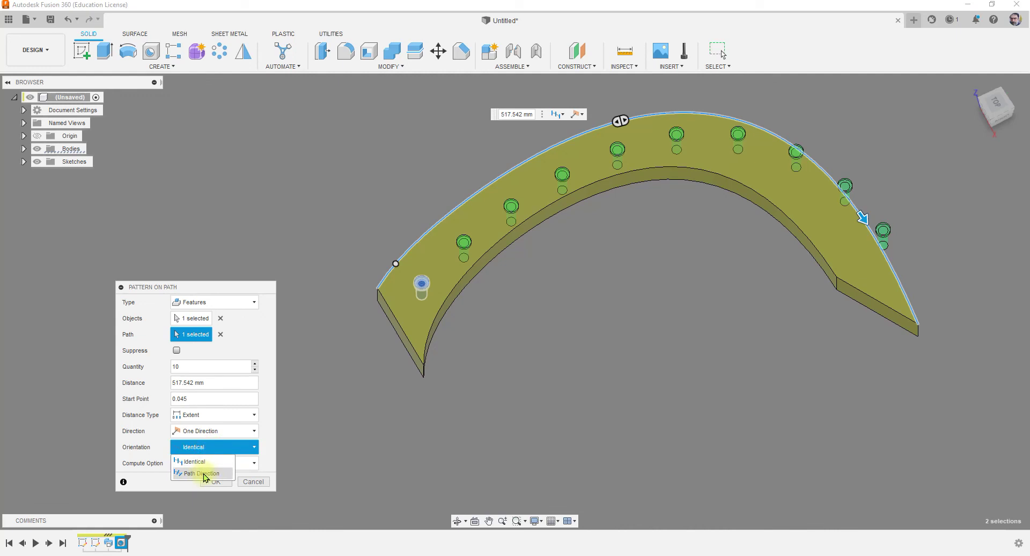
{"action": "left_click", "coordinate": [204, 473]}
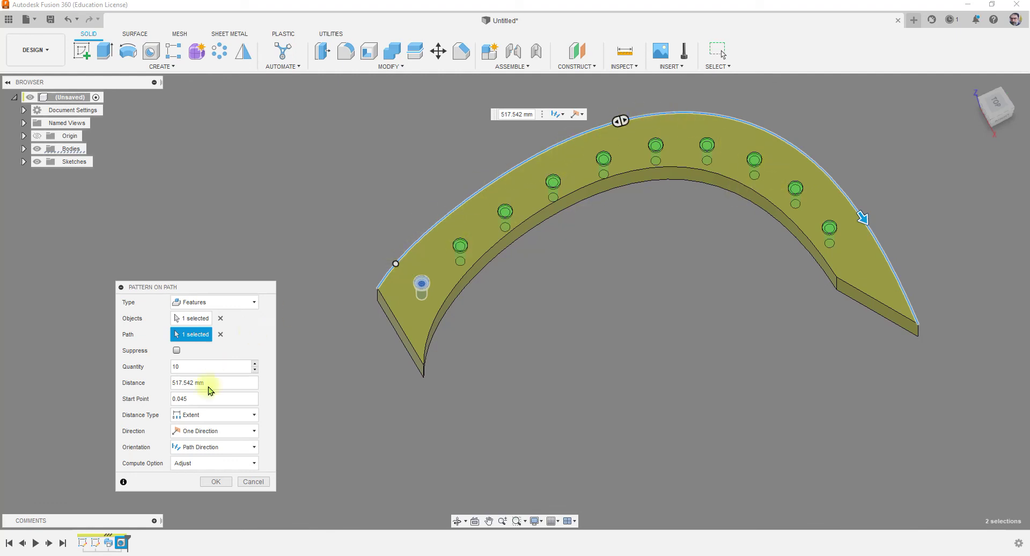
{"action": "left_click", "coordinate": [212, 448]}
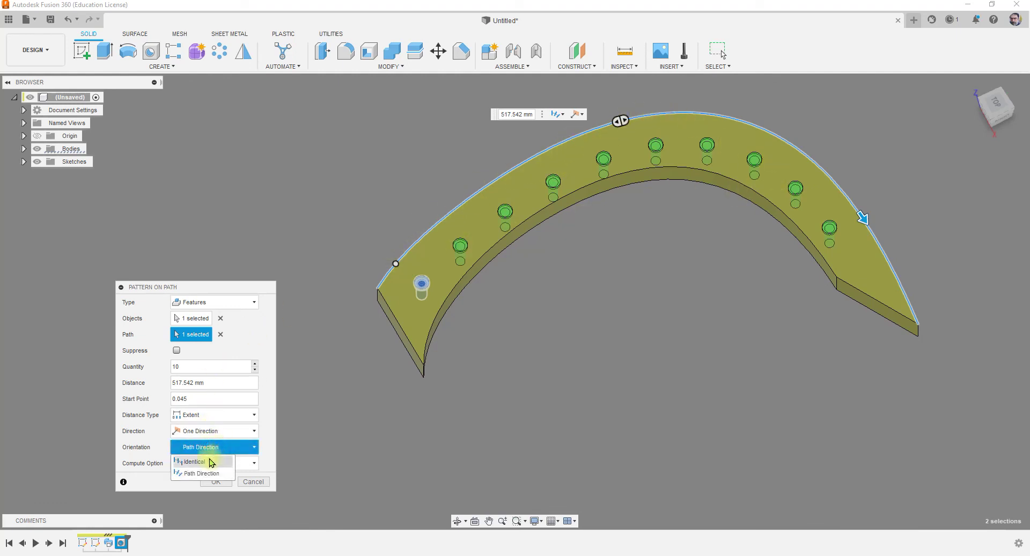
{"action": "left_click", "coordinate": [212, 462]}
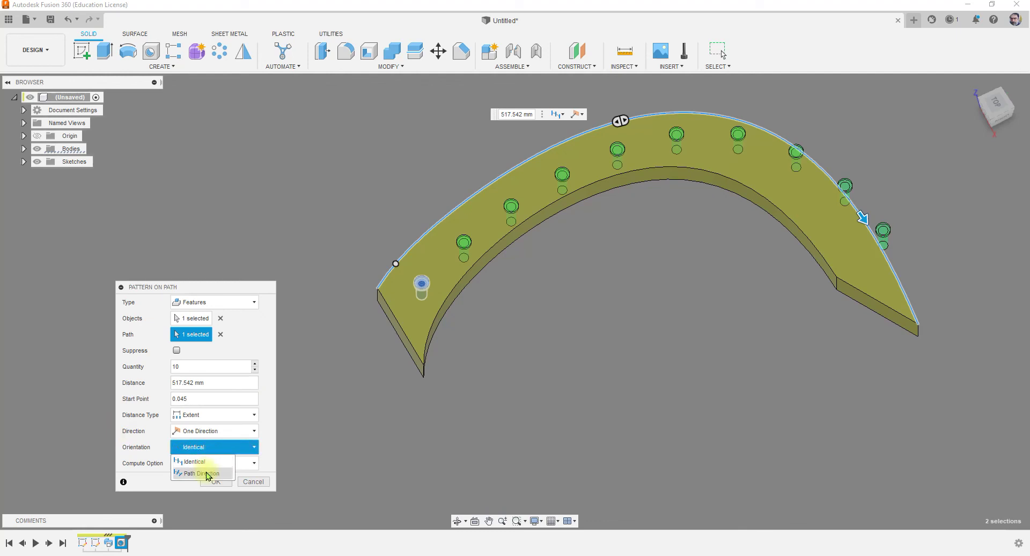
Set the hole pattern's orientation to Path Direction and create the 10-instance pattern along the curved edge
{"action": "left_click", "coordinate": [203, 473]}
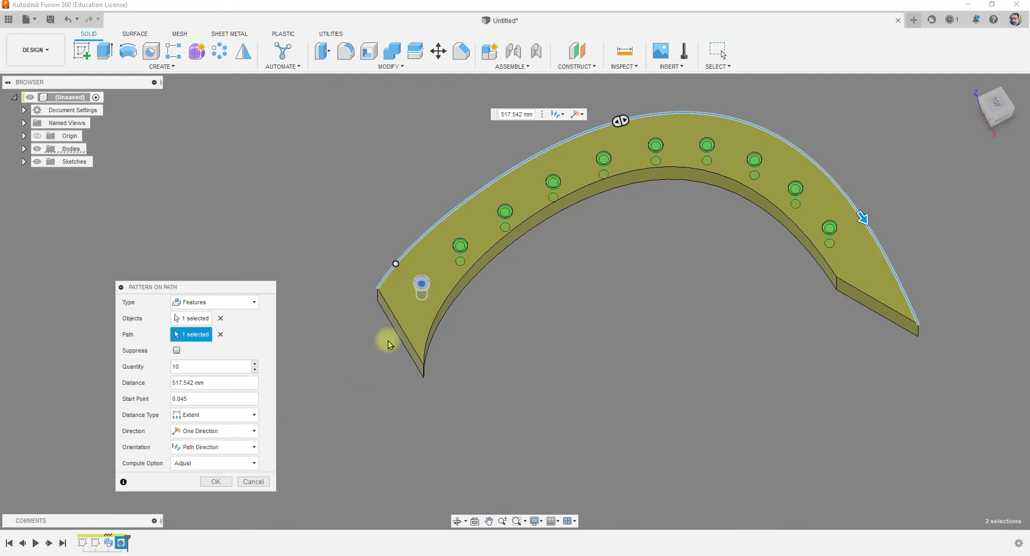
{"action": "left_click", "coordinate": [216, 481]}
{"action": "mouse_move", "coordinate": [462, 388]}
{"action": "middle_mouse_down", "text": "shift"}
{"action": "mouse_move", "coordinate": [478, 393]}
{"action": "mouse_move", "coordinate": [480, 362]}
{"action": "mouse_move", "coordinate": [456, 349]}
{"action": "mouse_move", "coordinate": [438, 359]}
{"action": "mouse_move", "coordinate": [466, 383]}
{"action": "mouse_move", "coordinate": [466, 411]}
{"action": "mouse_move", "coordinate": [478, 410]}
{"action": "mouse_move", "coordinate": [471, 375]}
{"action": "middle_mouse_up", "text": "shift"}
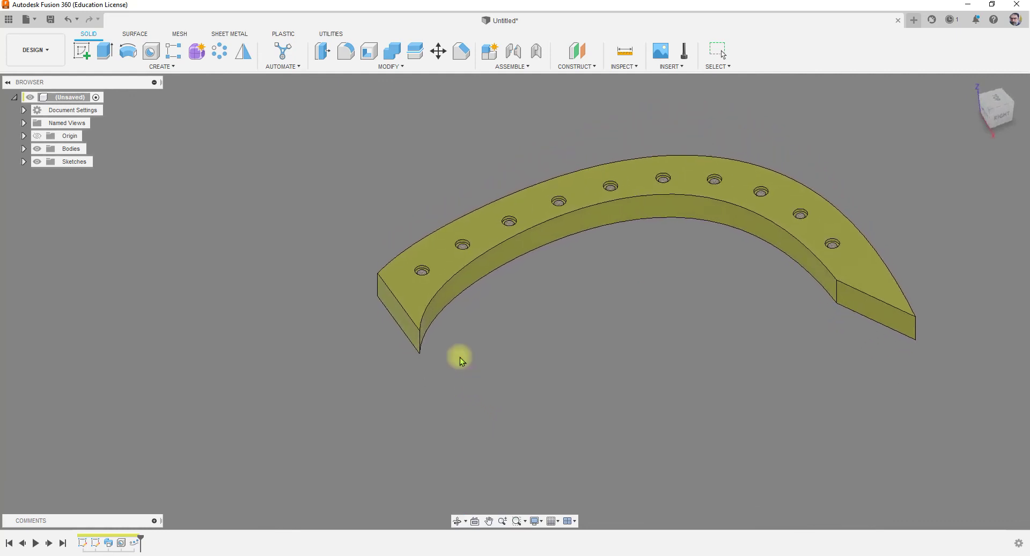
{"action": "scroll", "coordinate": [303, 325], "scroll_direction": "down", "scroll_amount": 3}
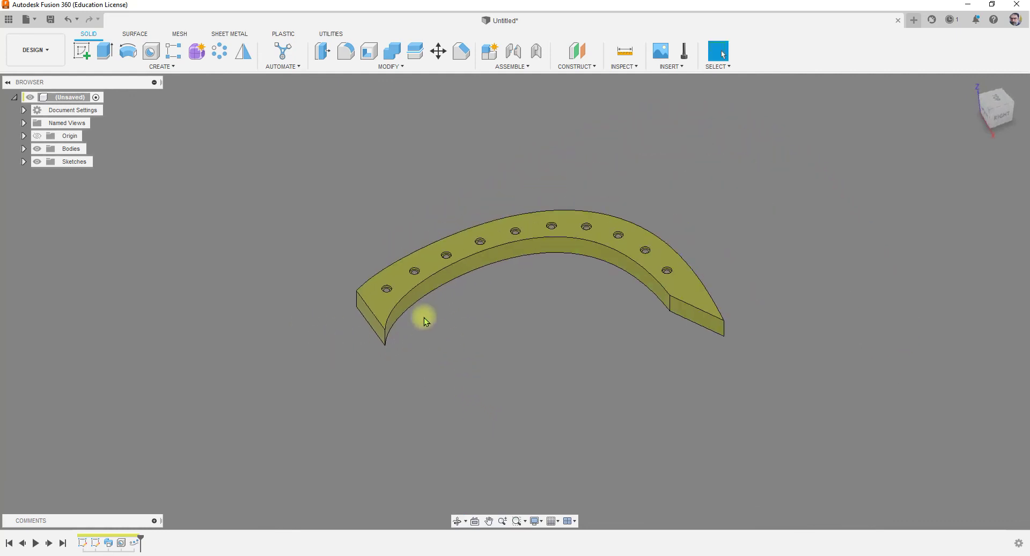
Close the current design without saving it
{"action": "left_click", "coordinate": [897, 21]}
{"action": "left_click", "coordinate": [574, 297]}
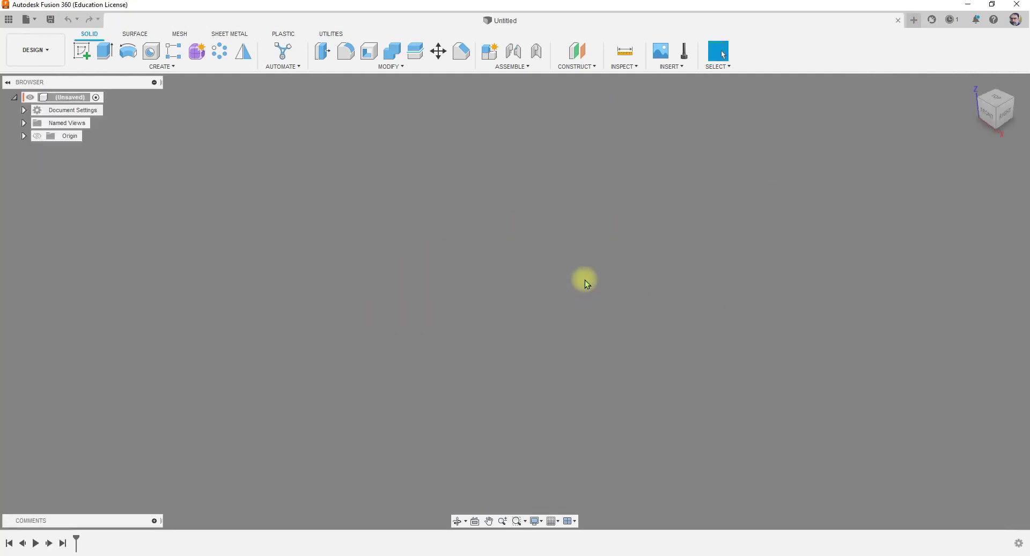
{"action": "left_click", "coordinate": [164, 66]}
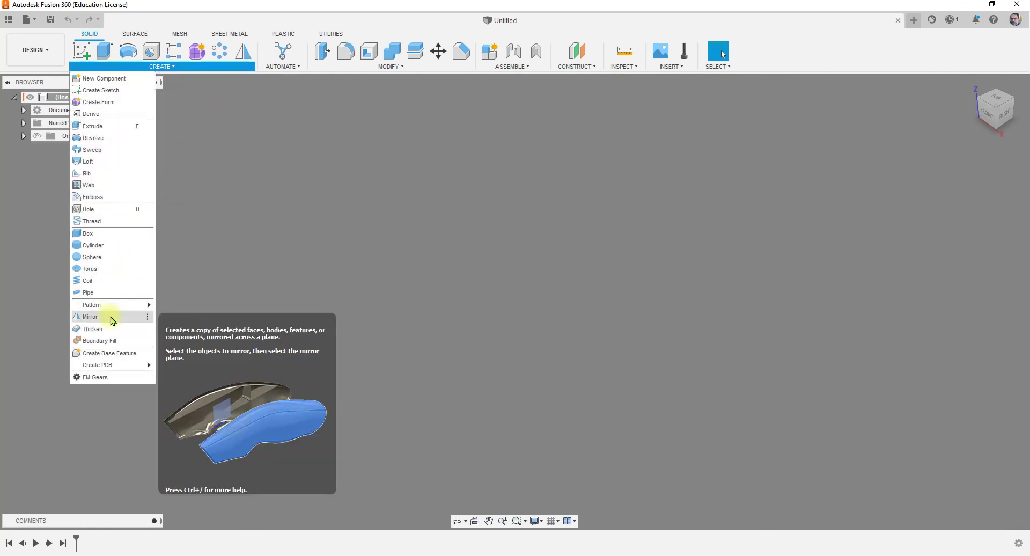
{"action": "mouse_move", "coordinate": [122, 310]}
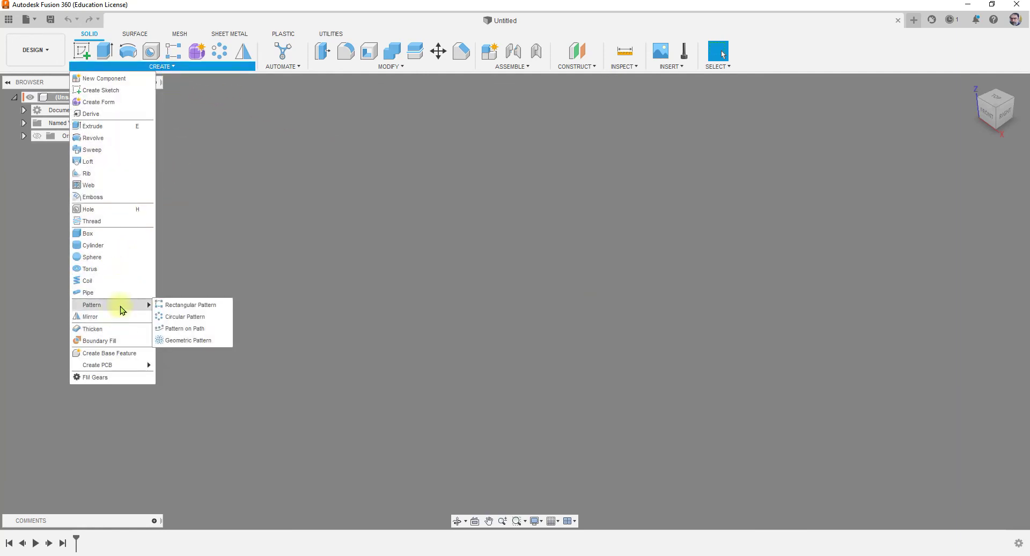
{"action": "left_click", "coordinate": [381, 271]}
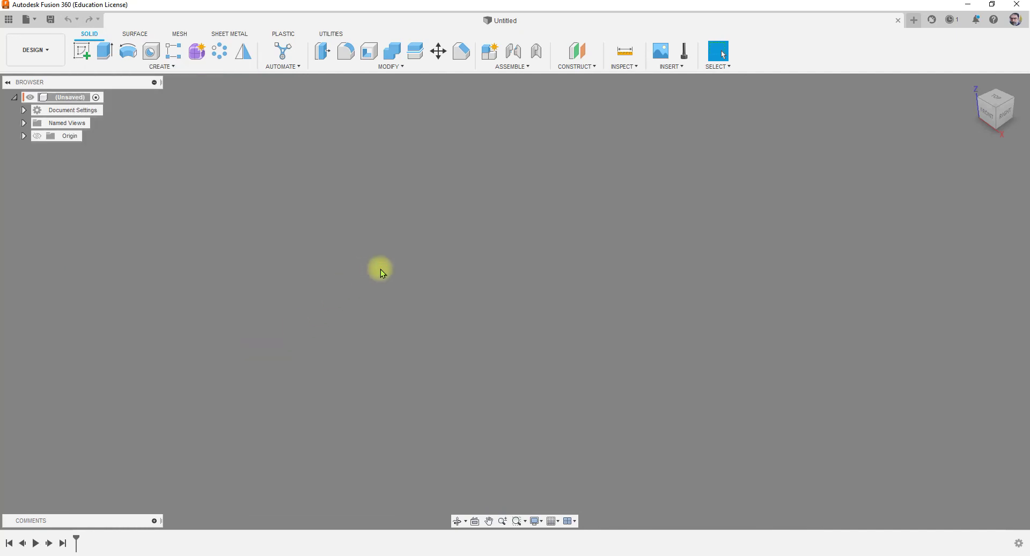
Sketch a center rectangle on the horizontal origin plane, centred on the origin, and finish the sketch
{"action": "left_click", "coordinate": [81, 51]}
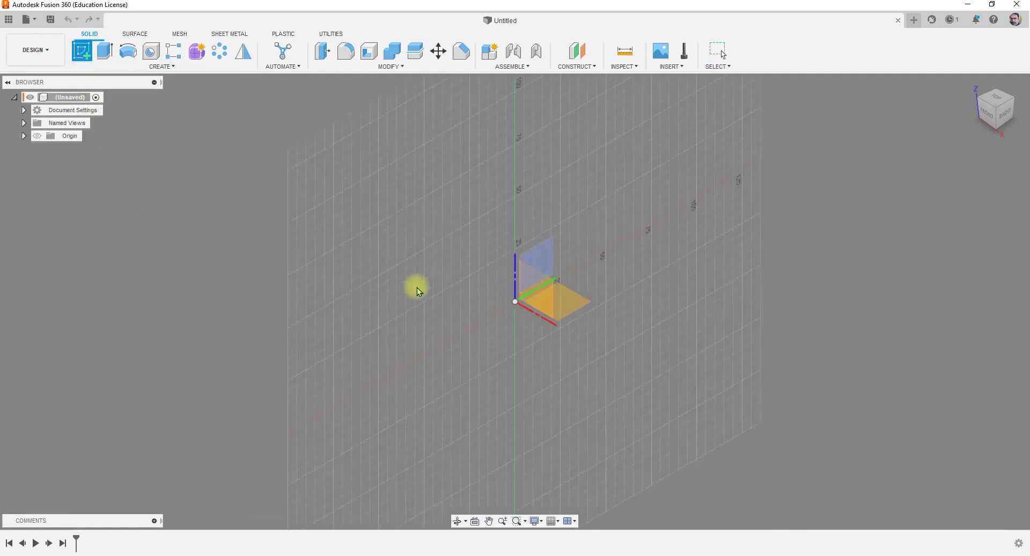
{"action": "left_click", "coordinate": [568, 300]}
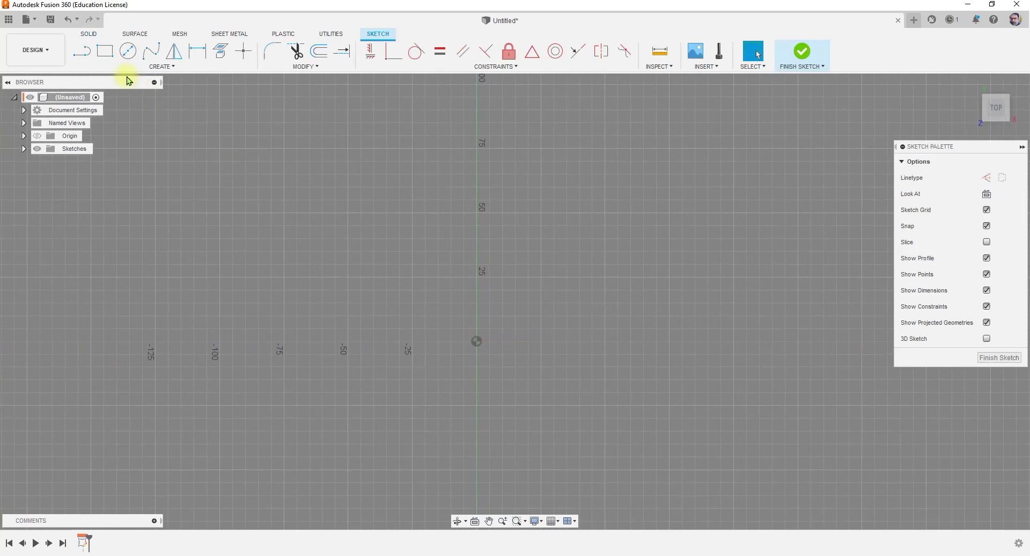
{"action": "left_click", "coordinate": [105, 51]}
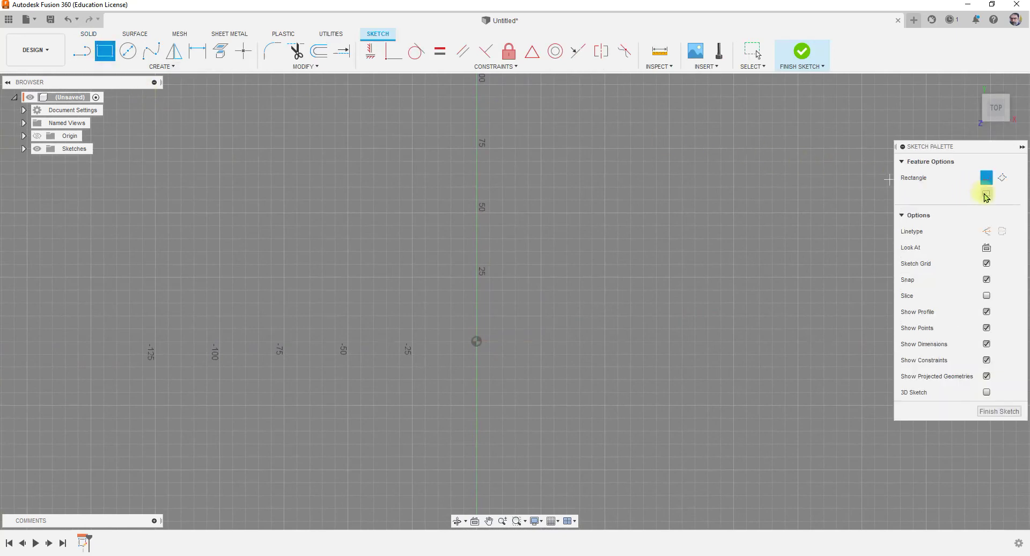
{"action": "left_click", "coordinate": [985, 194]}
{"action": "left_click", "coordinate": [477, 341]}
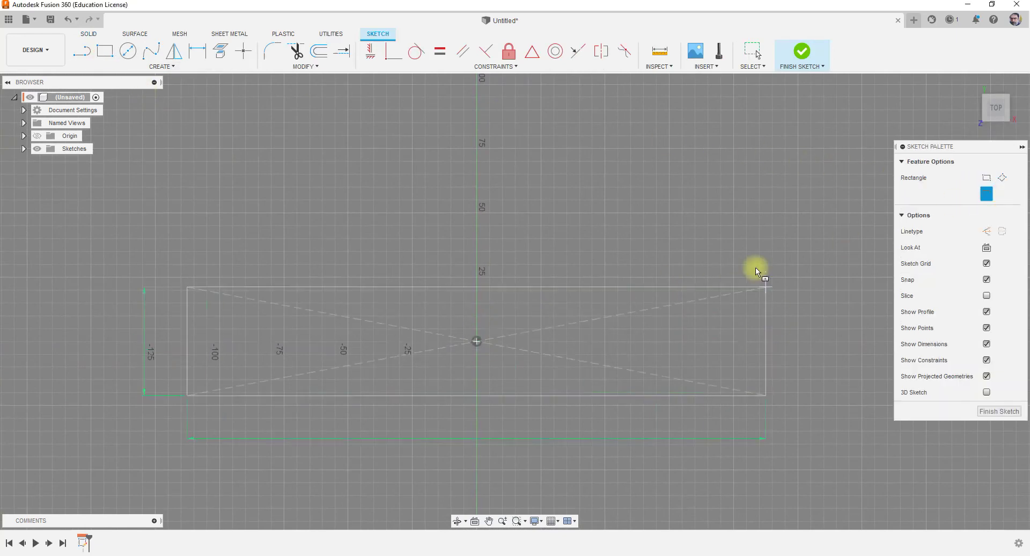
{"action": "left_click", "coordinate": [759, 193]}
{"action": "left_click", "coordinate": [801, 51]}
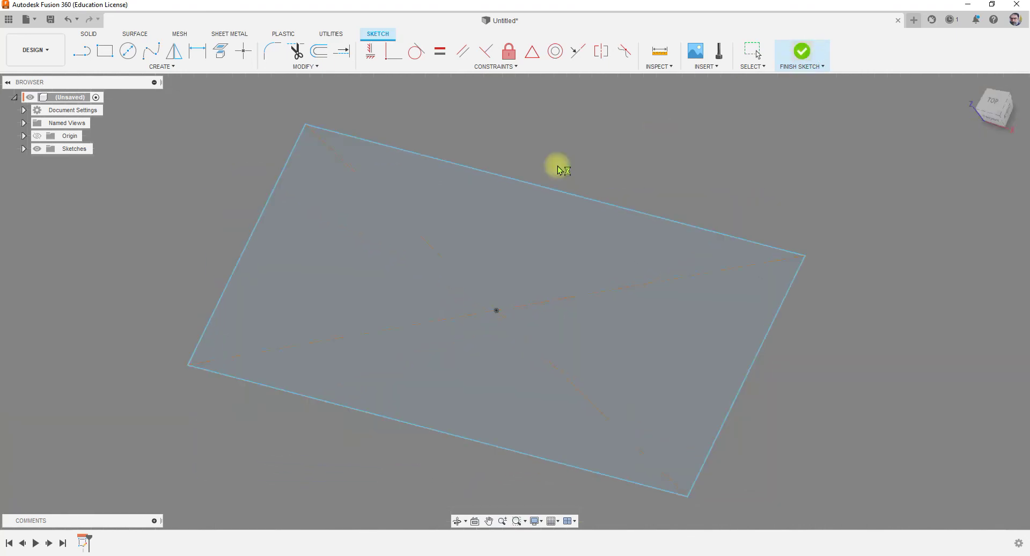
Extrude the rectangle upward about 10 mm as a new body
{"action": "left_click", "coordinate": [105, 51]}
{"action": "left_click_drag", "start_coordinate": [513, 293], "coordinate": [509, 271]}
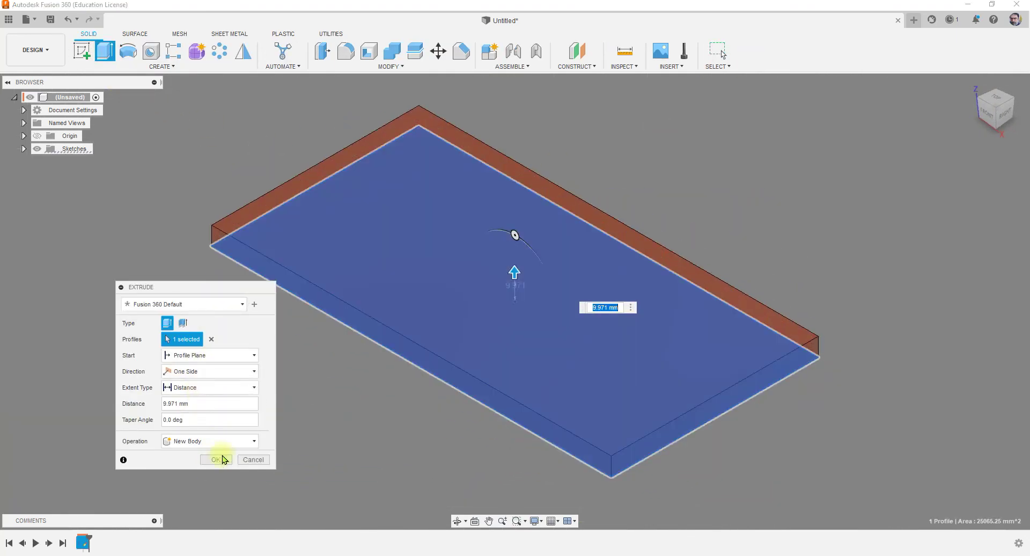
{"action": "left_click", "coordinate": [224, 459]}
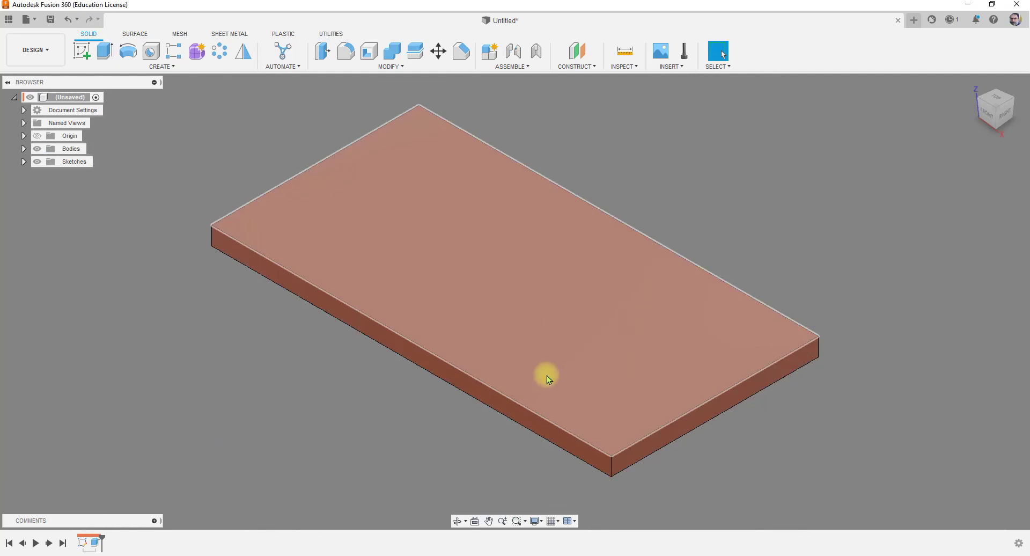
Set up a Geometric Pattern on the plate's upper face with the sphere object type
{"action": "mouse_move", "coordinate": [513, 381]}
{"action": "middle_mouse_down", "text": "shift"}
{"action": "mouse_move", "coordinate": [499, 388]}
{"action": "mouse_move", "coordinate": [519, 369]}
{"action": "mouse_move", "coordinate": [524, 390]}
{"action": "mouse_move", "coordinate": [531, 384]}
{"action": "middle_mouse_up", "text": "shift"}
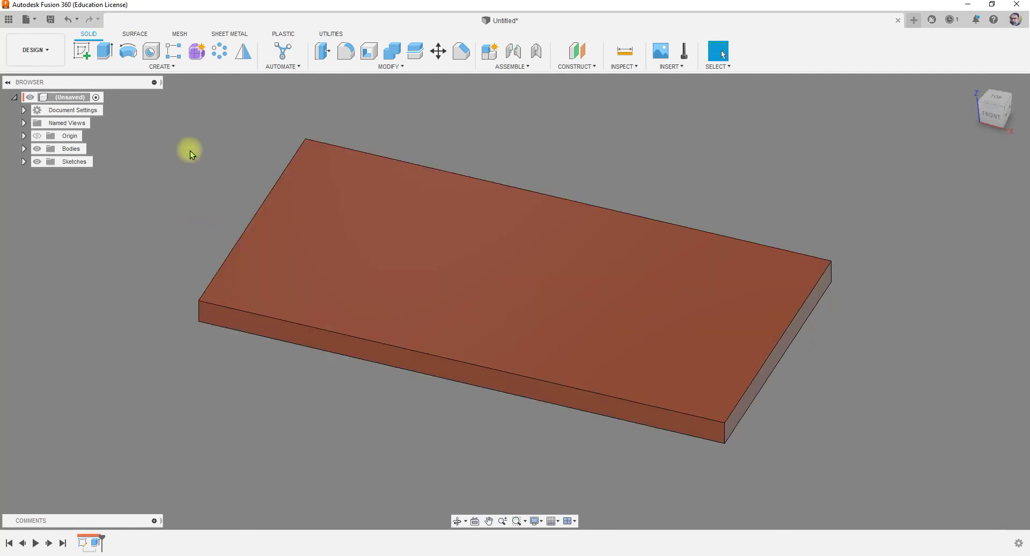
{"action": "left_click", "coordinate": [168, 66]}
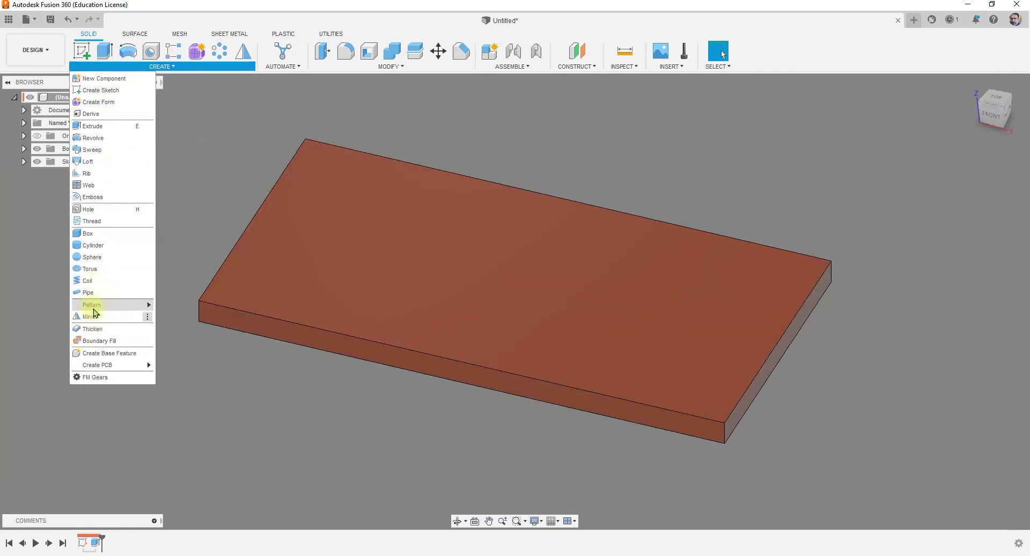
{"action": "mouse_move", "coordinate": [107, 310]}
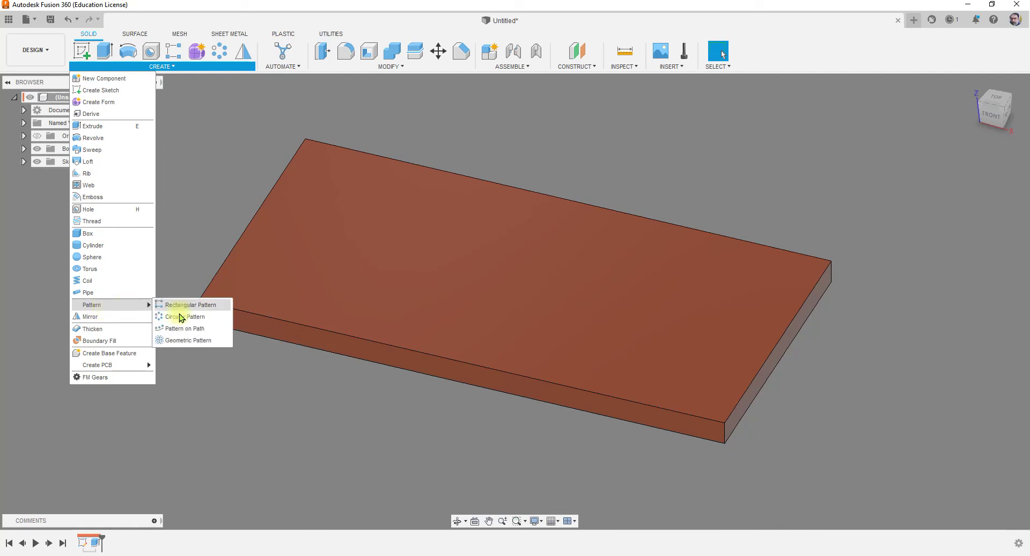
{"action": "left_click", "coordinate": [204, 345]}
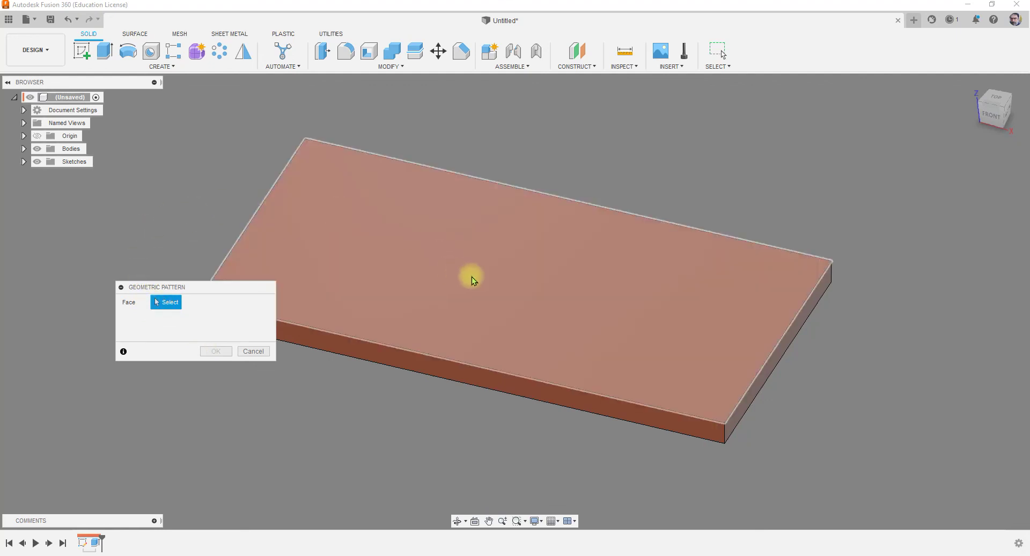
{"action": "left_click", "coordinate": [459, 289]}
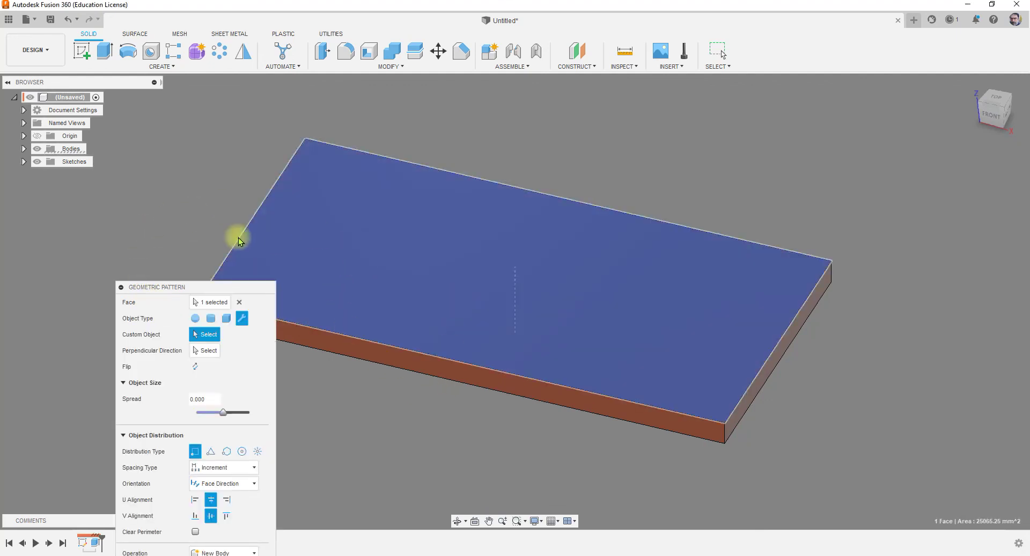
{"action": "left_click_drag", "start_coordinate": [202, 280], "coordinate": [179, 157]}
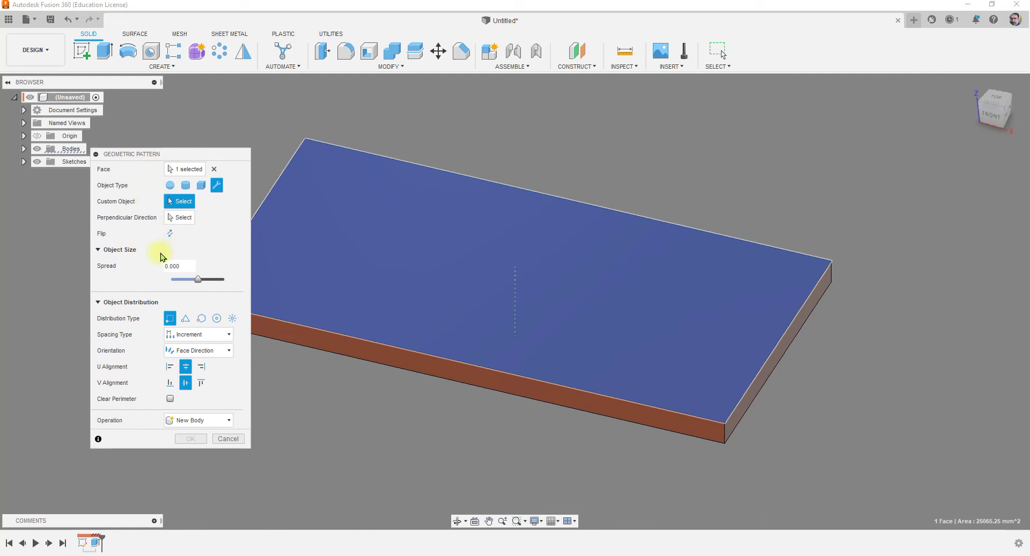
{"action": "left_click", "coordinate": [171, 186]}
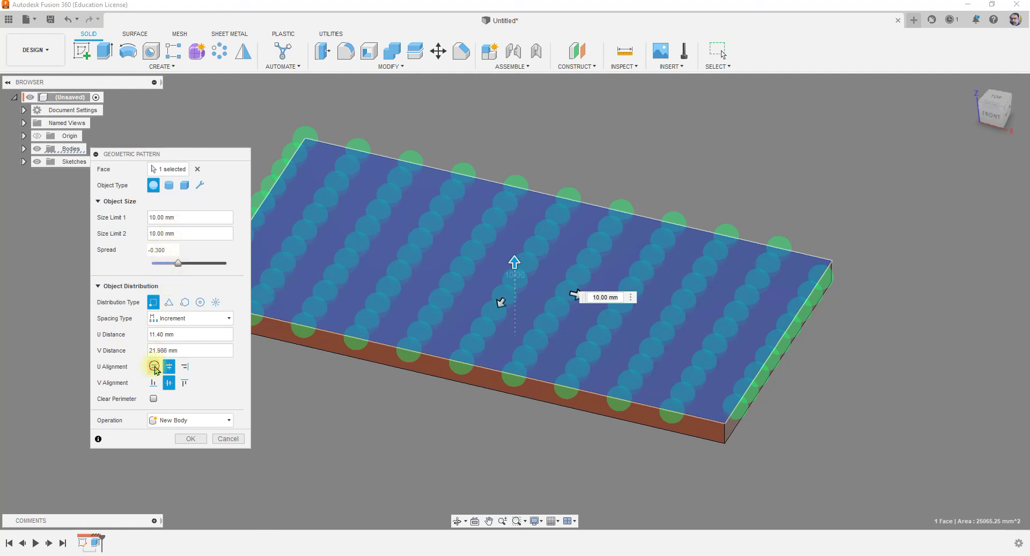
Create the sphere pattern with start-side U alignment, spread 0.100, Size Limit 1 about 13.2 mm and U Distance about 22 mm, as new bodies
{"action": "left_click", "coordinate": [155, 367]}
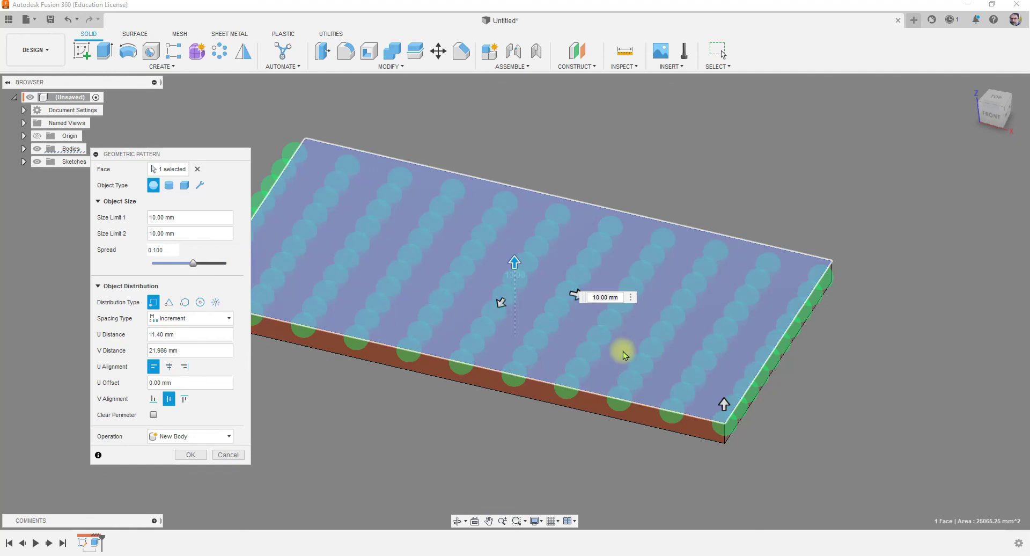
{"action": "scroll", "coordinate": [498, 326], "scroll_direction": "up", "scroll_amount": 2}
{"action": "left_click", "coordinate": [515, 246]}
{"action": "left_click_drag", "start_coordinate": [516, 246], "coordinate": [515, 214]}
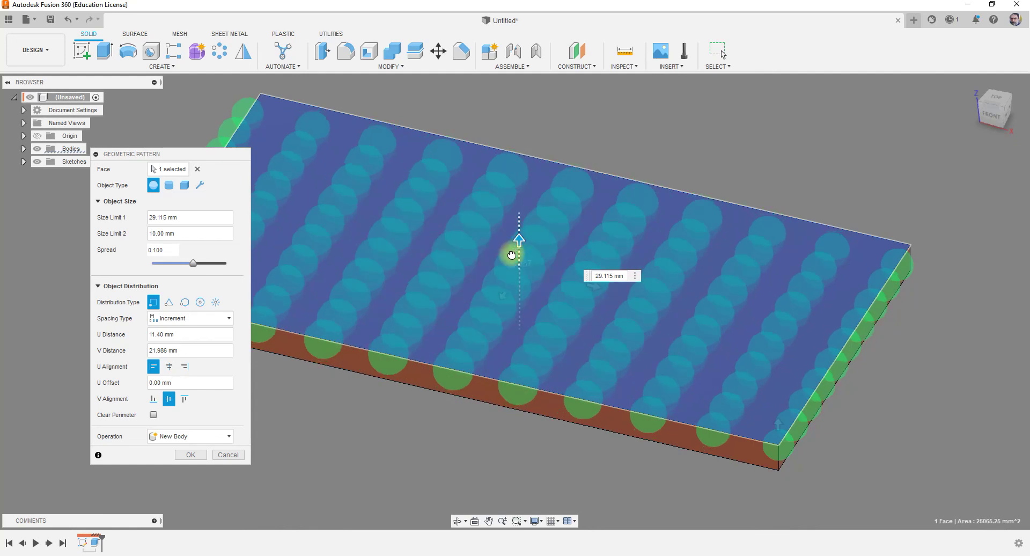
{"action": "left_click_drag", "start_coordinate": [511, 255], "coordinate": [489, 313]}
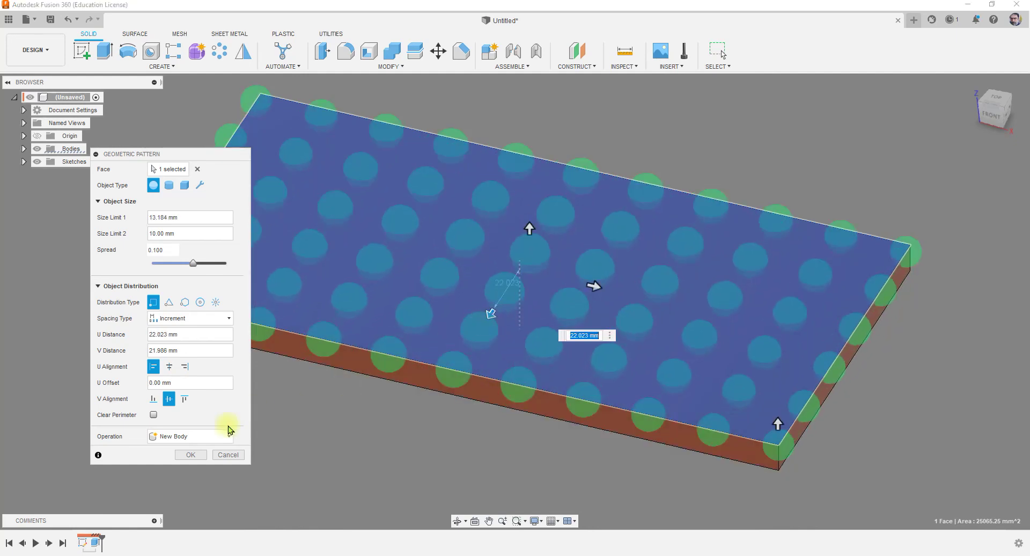
{"action": "left_click", "coordinate": [191, 455]}
Delete the geometric pattern of spheres from the design history
{"action": "mouse_move", "coordinate": [467, 427]}
{"action": "middle_mouse_down", "text": "shift"}
{"action": "mouse_move", "coordinate": [391, 413]}
{"action": "mouse_move", "coordinate": [422, 414]}
{"action": "mouse_move", "coordinate": [444, 437]}
{"action": "middle_mouse_up", "text": "shift"}
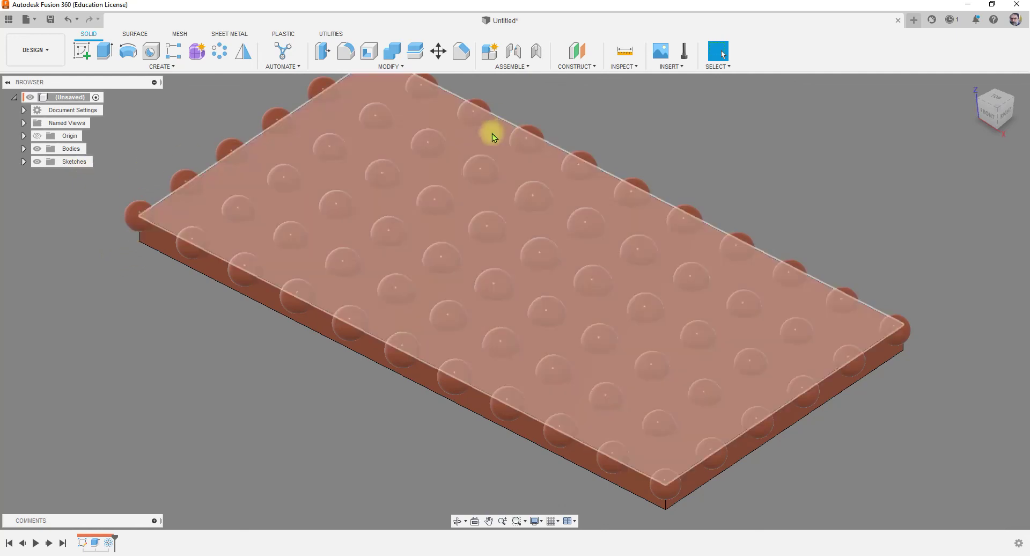
{"action": "right_click", "coordinate": [111, 541]}
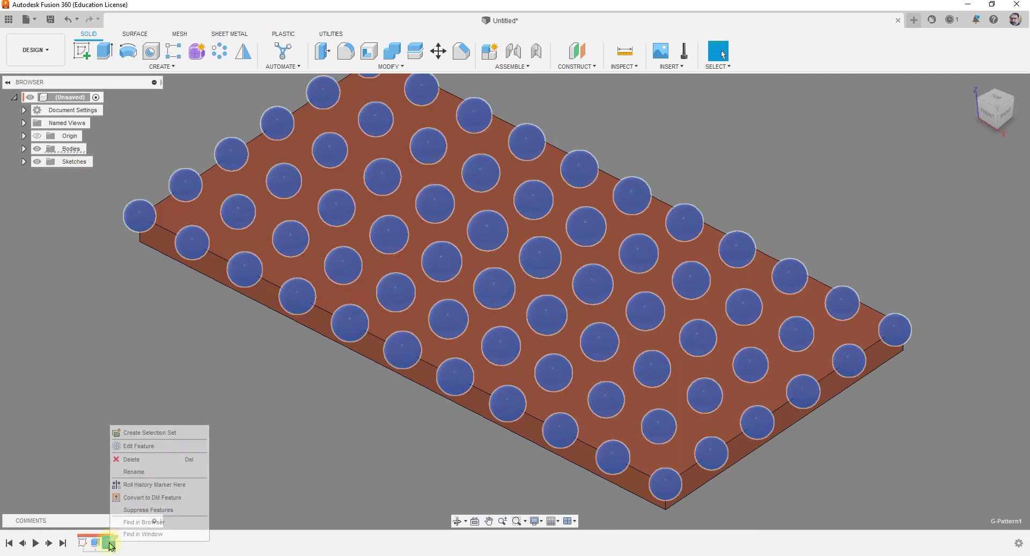
{"action": "left_click", "coordinate": [151, 457]}
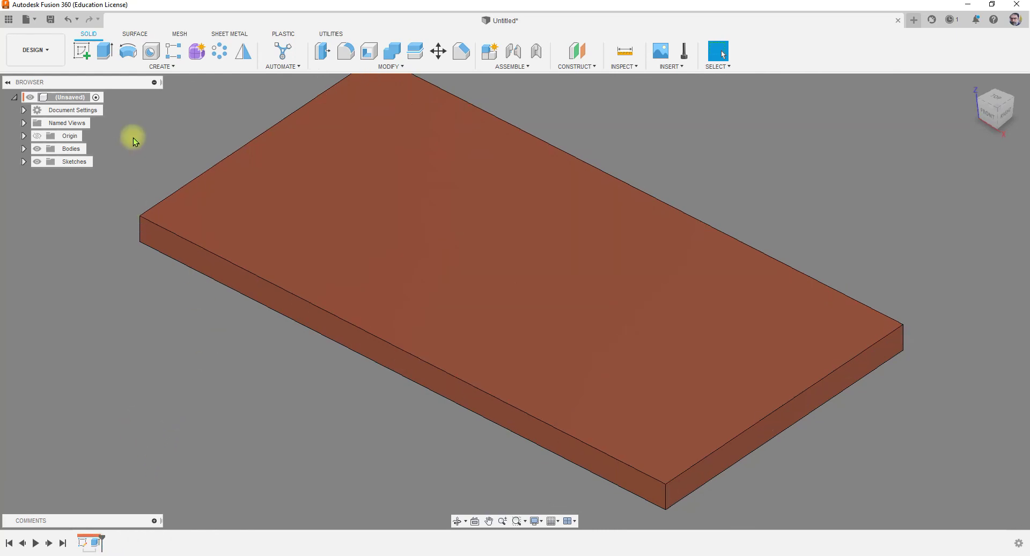
Sketch a small center-diameter circle on the plate's upper face and finish the sketch
{"action": "left_click", "coordinate": [81, 50]}
{"action": "left_click", "coordinate": [431, 210]}
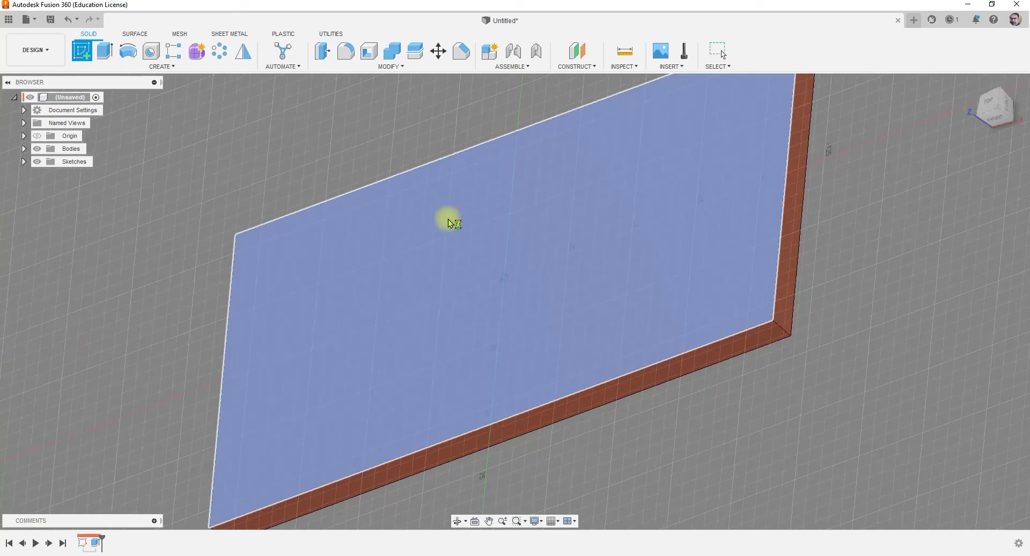
{"action": "left_click", "coordinate": [128, 51]}
{"action": "left_click", "coordinate": [482, 267]}
{"action": "left_click", "coordinate": [497, 282]}
{"action": "left_click", "coordinate": [802, 52]}
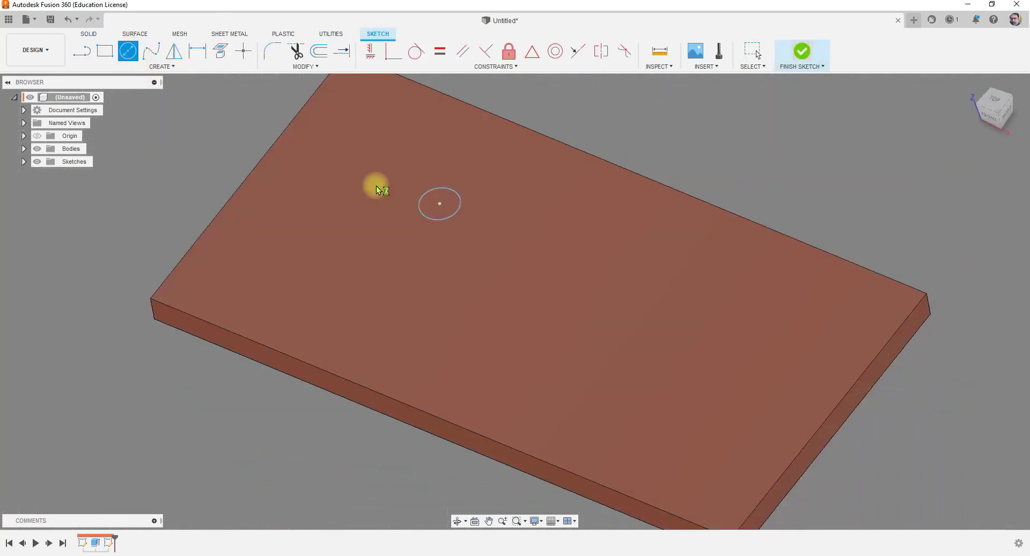
Extrude the circle upward about 17.9 mm as a new body
{"action": "left_click", "coordinate": [110, 55]}
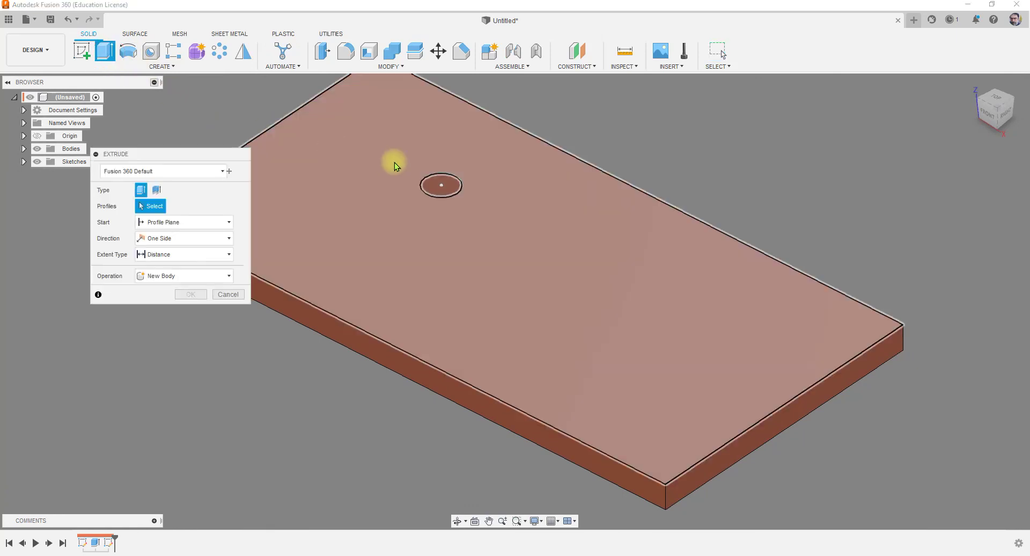
{"action": "left_click", "coordinate": [436, 185]}
{"action": "left_click_drag", "start_coordinate": [441, 158], "coordinate": [438, 98]}
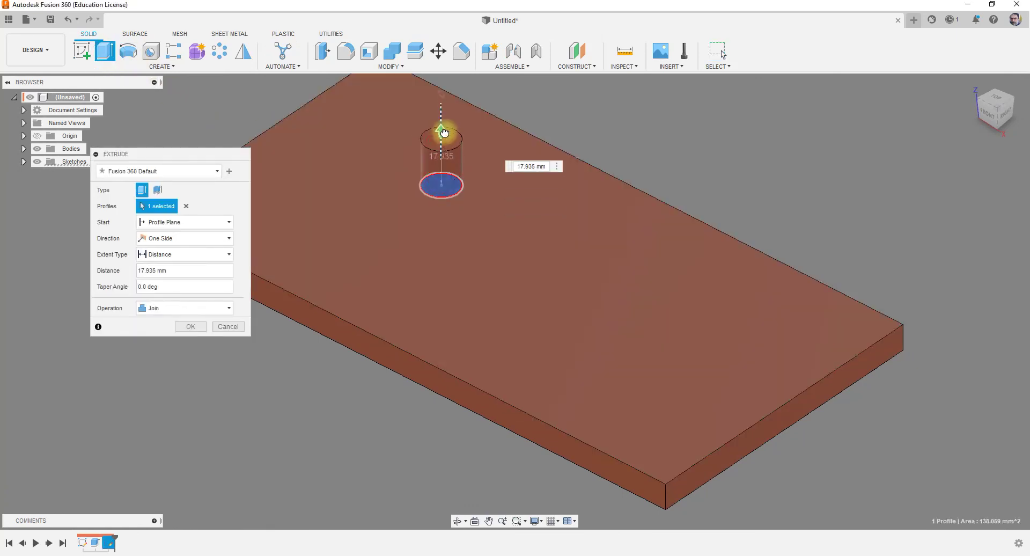
{"action": "left_click", "coordinate": [173, 307]}
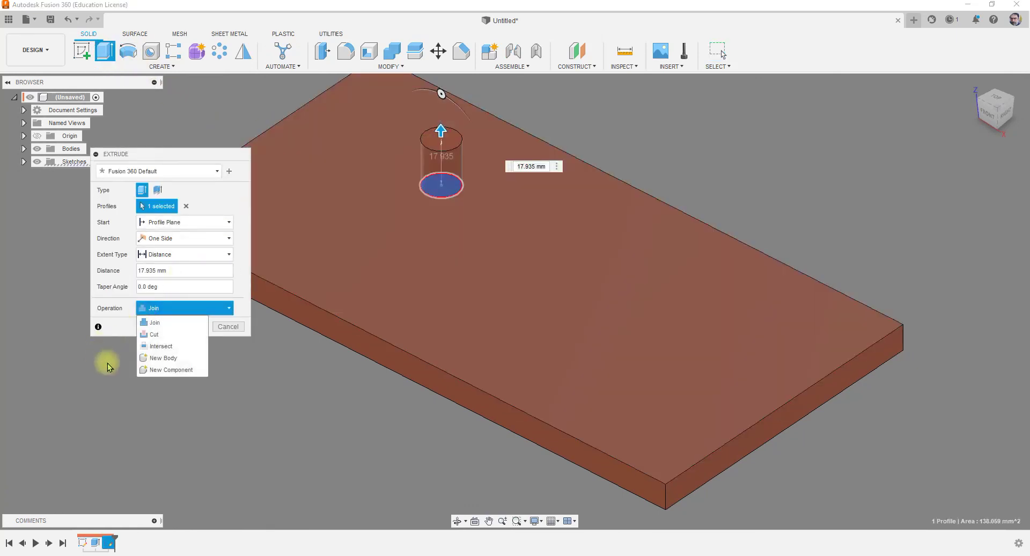
{"action": "left_click", "coordinate": [163, 358]}
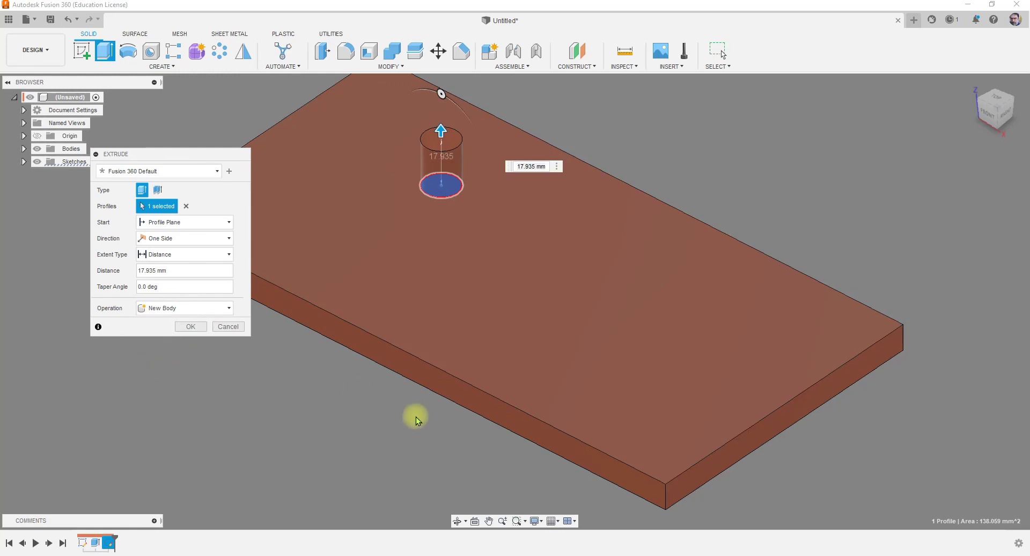
{"action": "left_click", "coordinate": [191, 326]}
{"action": "left_click", "coordinate": [285, 273]}
{"action": "left_click", "coordinate": [265, 381]}
Create a geometric pattern on the plate's upper face, using the extruded cylinder as the custom object and producing new bodies
{"action": "middle_click_drag", "start_coordinate": [260, 450], "coordinate": [276, 463], "text": "shift"}
{"action": "left_click", "coordinate": [167, 67]}
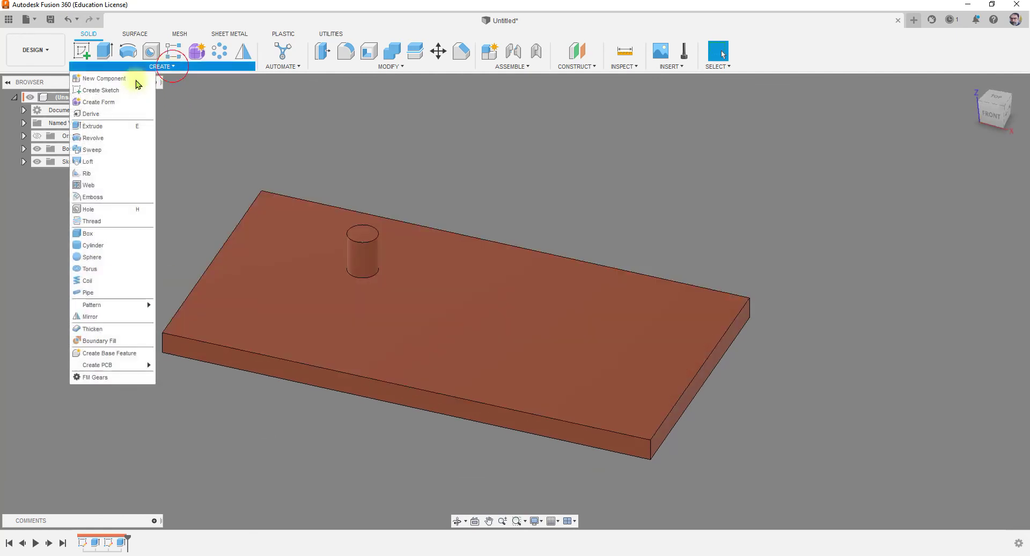
{"action": "mouse_move", "coordinate": [128, 305]}
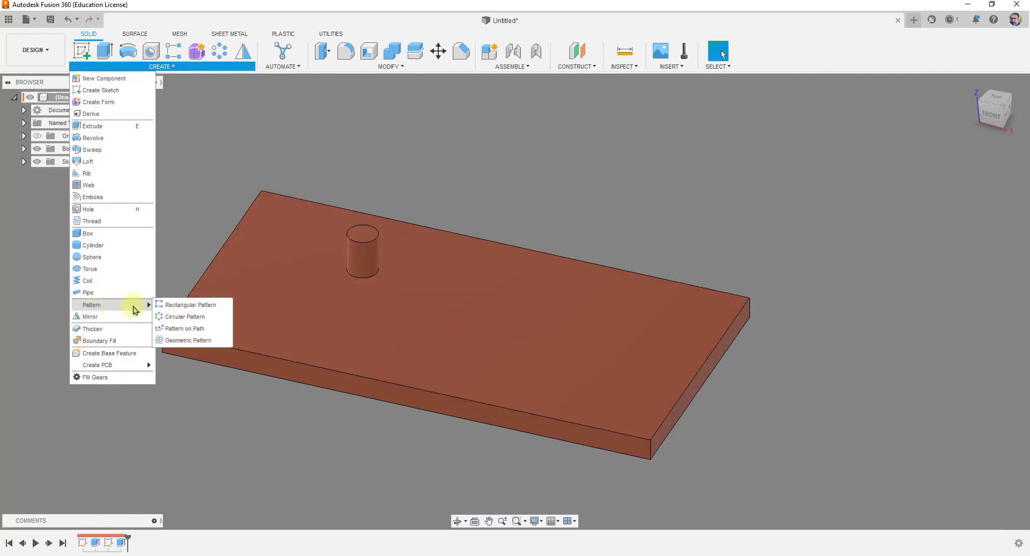
{"action": "left_click", "coordinate": [185, 343]}
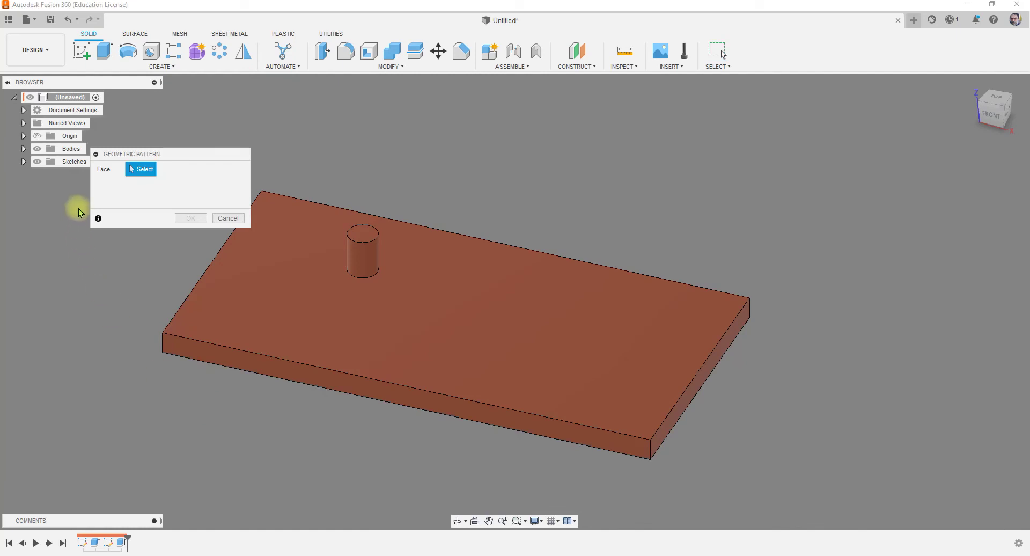
{"action": "left_click", "coordinate": [261, 316]}
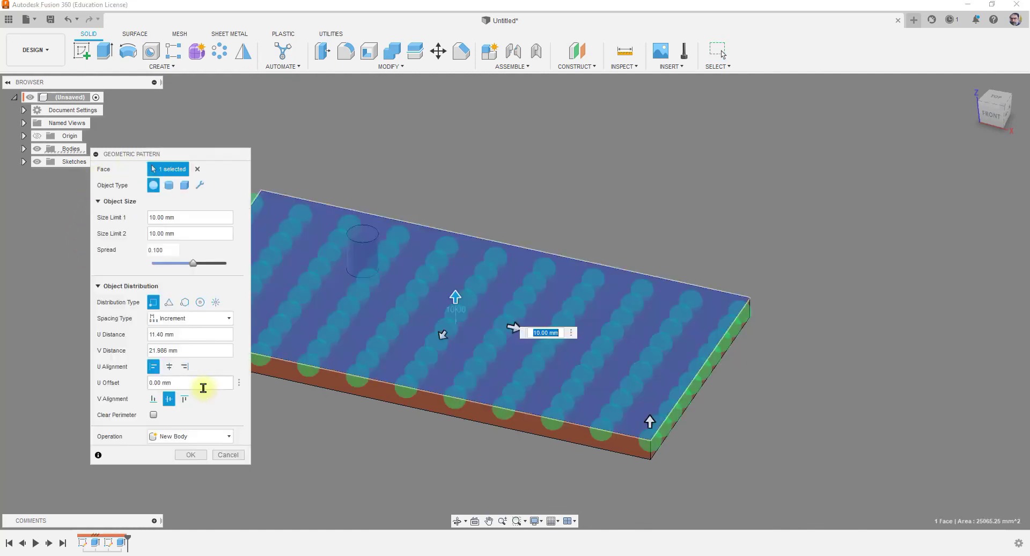
{"action": "left_click", "coordinate": [201, 185]}
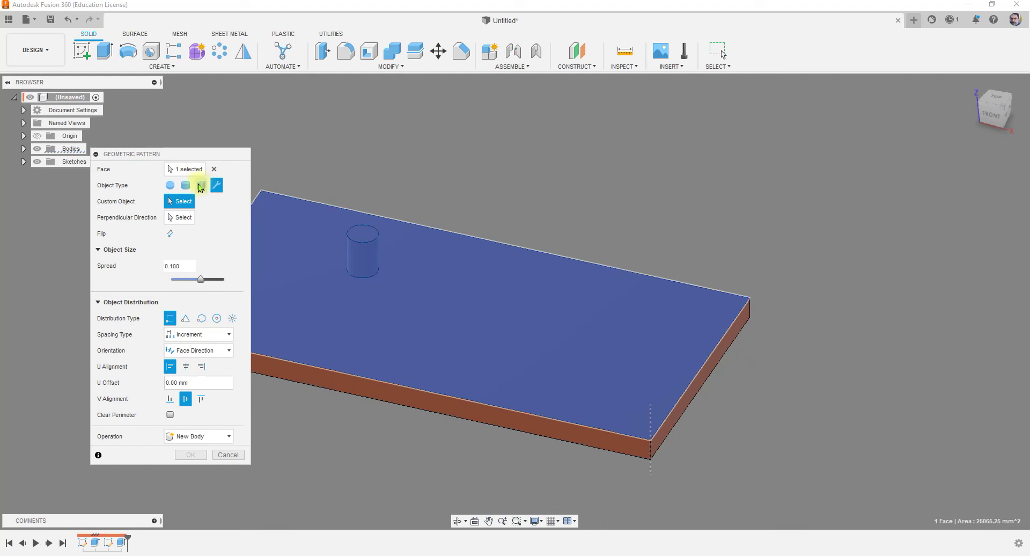
{"action": "left_click", "coordinate": [361, 251]}
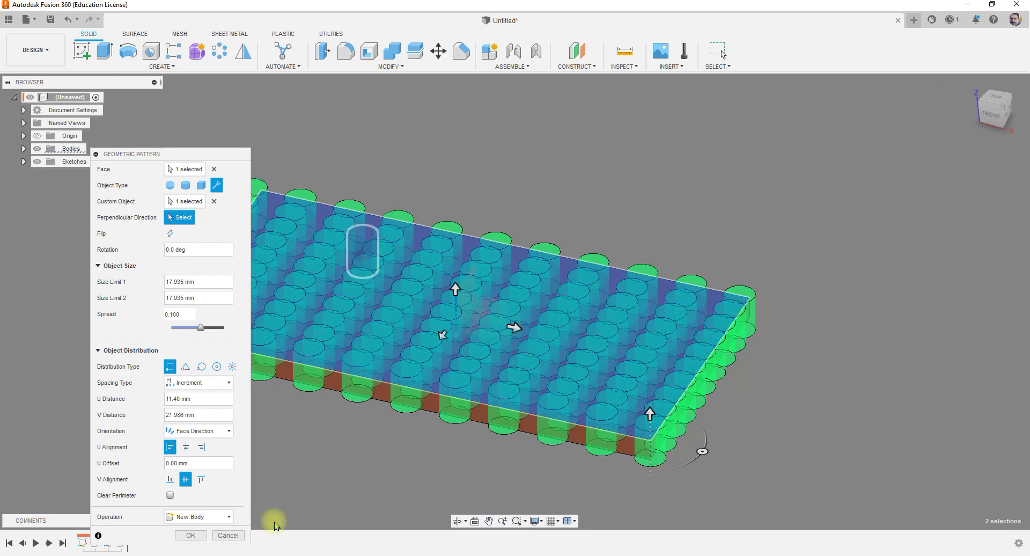
{"action": "left_click", "coordinate": [194, 535]}
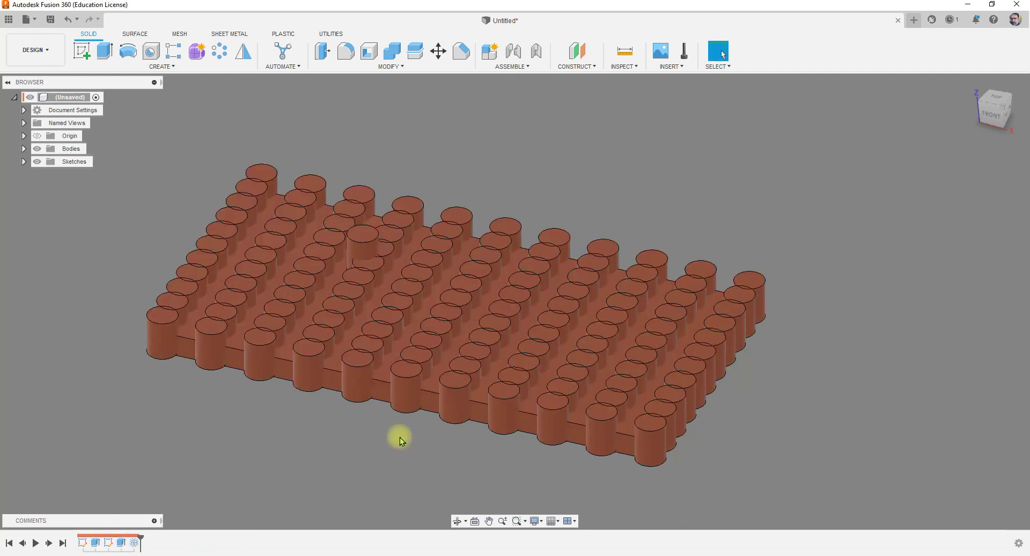
Examine the cylinder pattern on the plate from several angles and distances
{"action": "middle_click_drag", "start_coordinate": [356, 356], "coordinate": [373, 371], "text": "shift"}
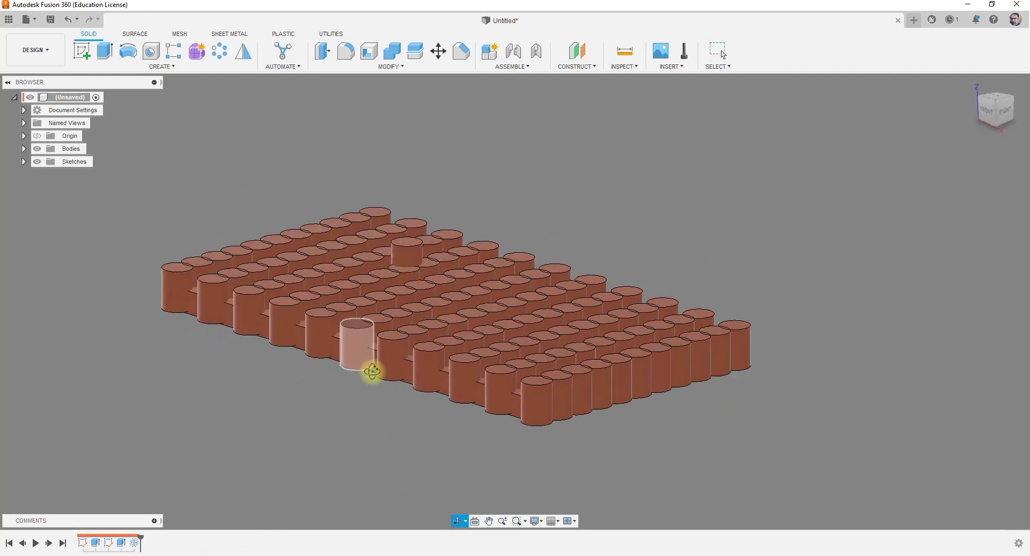
{"action": "scroll", "coordinate": [409, 248], "scroll_direction": "up", "scroll_amount": 2}
{"action": "middle_click_drag", "start_coordinate": [385, 355], "coordinate": [434, 395], "text": "shift"}
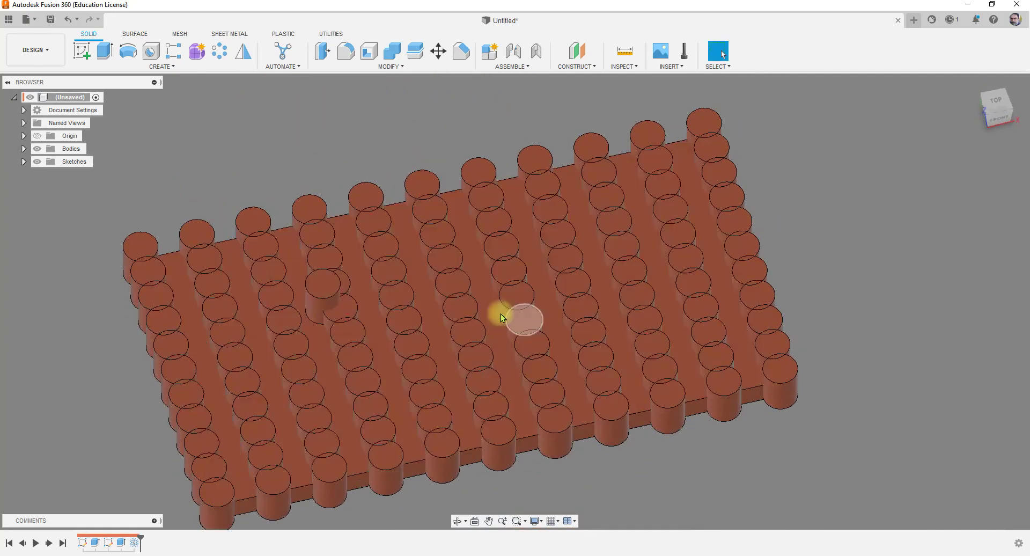
{"action": "scroll", "coordinate": [379, 275], "scroll_direction": "down", "scroll_amount": 2}
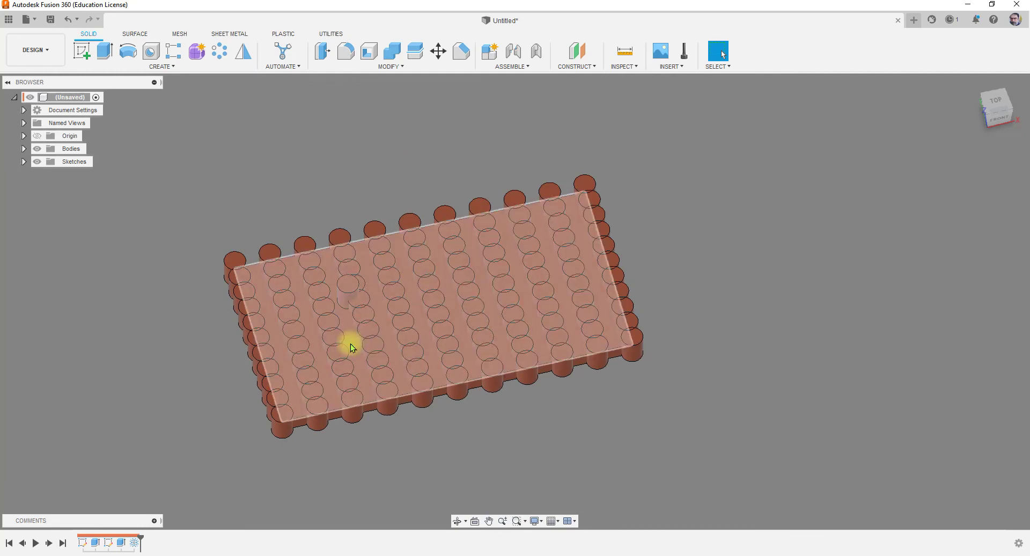
{"action": "middle_click_drag", "start_coordinate": [416, 433], "coordinate": [425, 396], "text": "shift"}
{"action": "scroll", "coordinate": [278, 370], "scroll_direction": "up", "scroll_amount": 3}
{"action": "scroll", "coordinate": [277, 367], "scroll_direction": "down", "scroll_amount": 5}
{"action": "middle_click_drag", "start_coordinate": [260, 363], "coordinate": [354, 394], "text": "shift"}
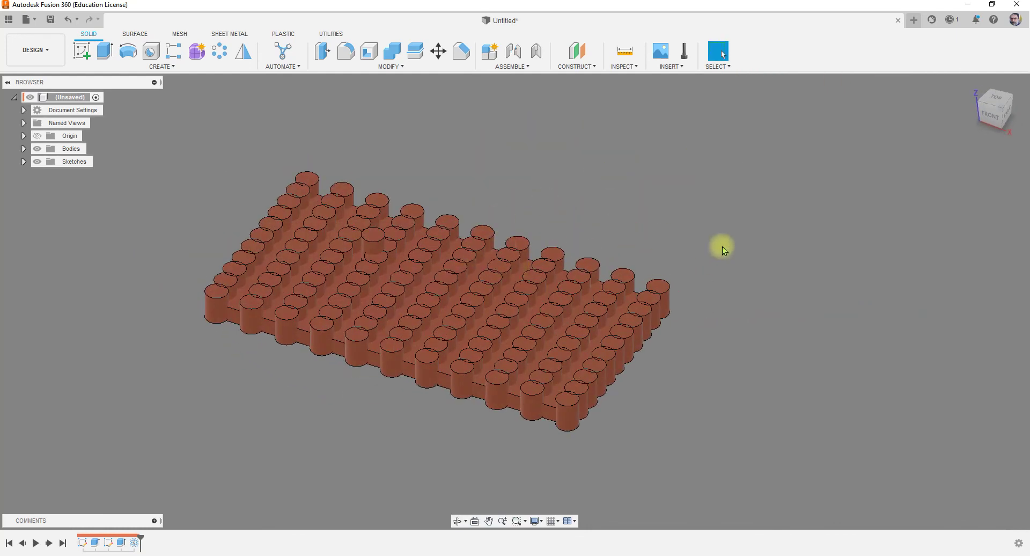
Close the design with the cylinder pattern without saving it, leaving room for a new empty design
{"action": "left_click", "coordinate": [897, 20]}
{"action": "left_click", "coordinate": [562, 299]}
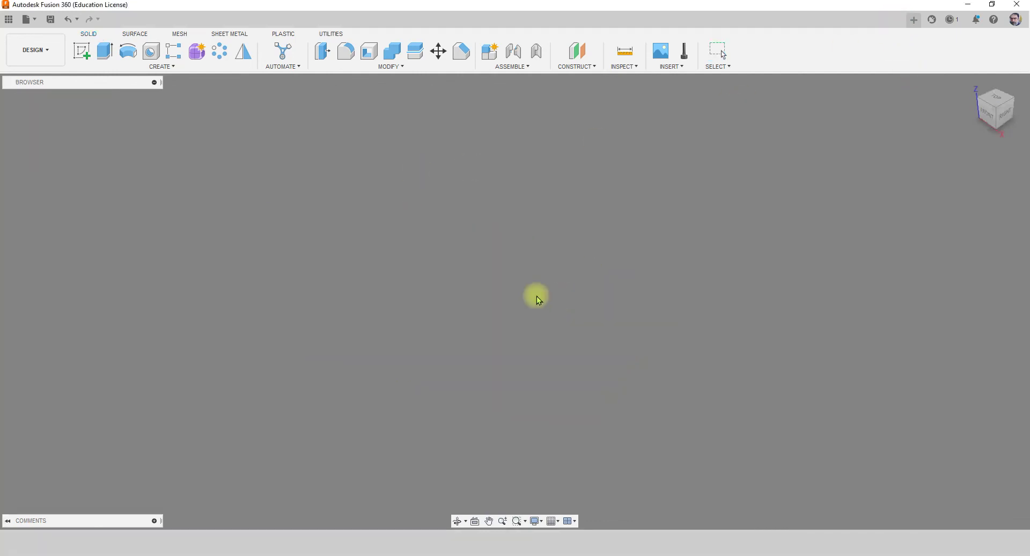
{"action": "left_click", "coordinate": [171, 67]}
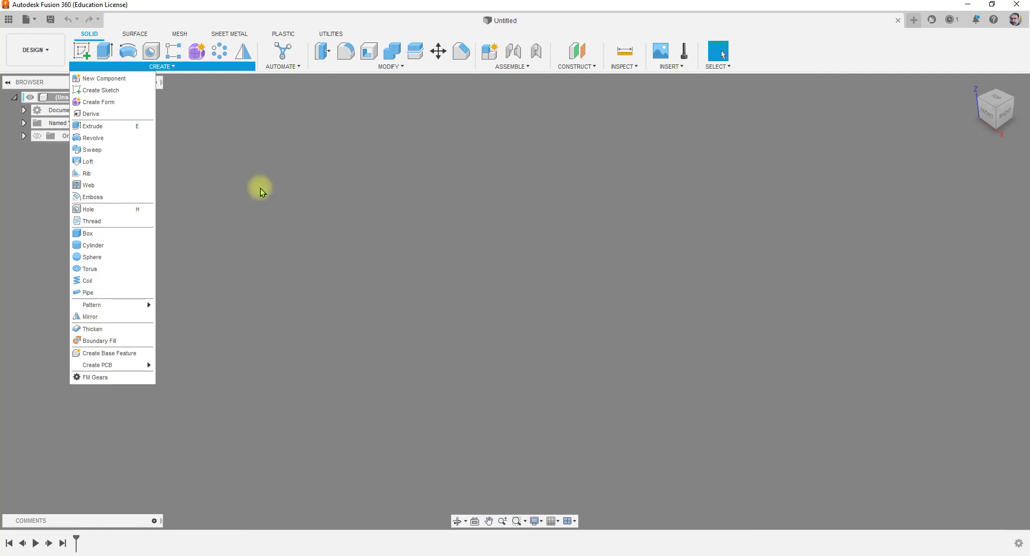
{"action": "left_click", "coordinate": [307, 192]}
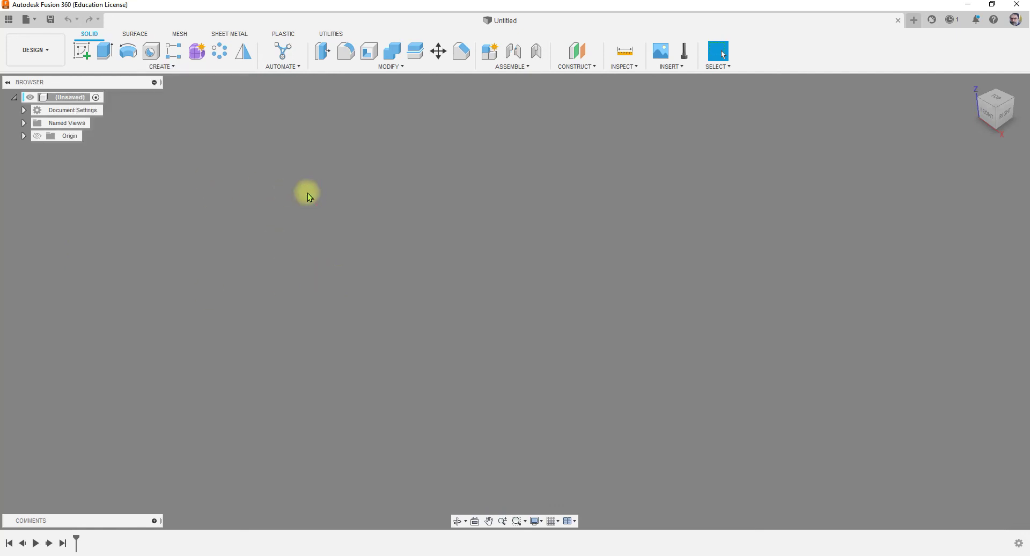
{"action": "left_click", "coordinate": [105, 52]}
{"action": "left_click", "coordinate": [229, 292]}
Create a flat box starting at the origin, about 177.6 mm long, 7.8 mm wide and 80.2 mm high, as a new body
{"action": "left_click", "coordinate": [162, 66]}
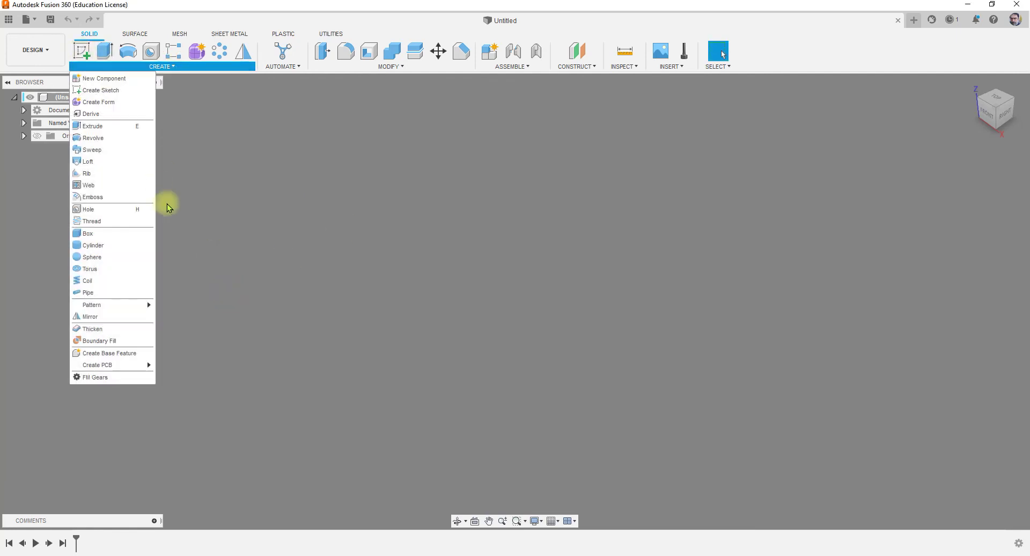
{"action": "left_click", "coordinate": [94, 237]}
{"action": "left_click", "coordinate": [531, 299]}
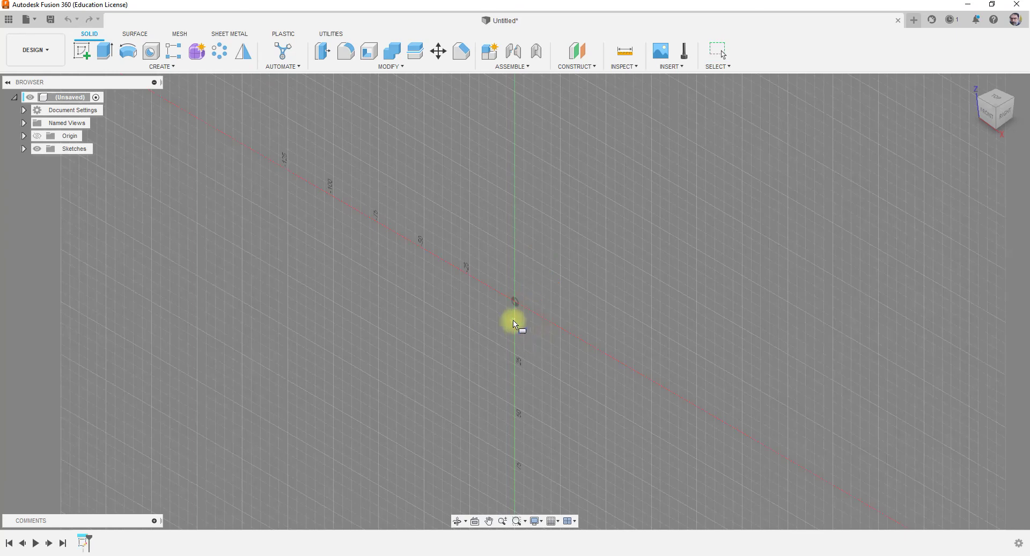
{"action": "left_click", "coordinate": [693, 396]}
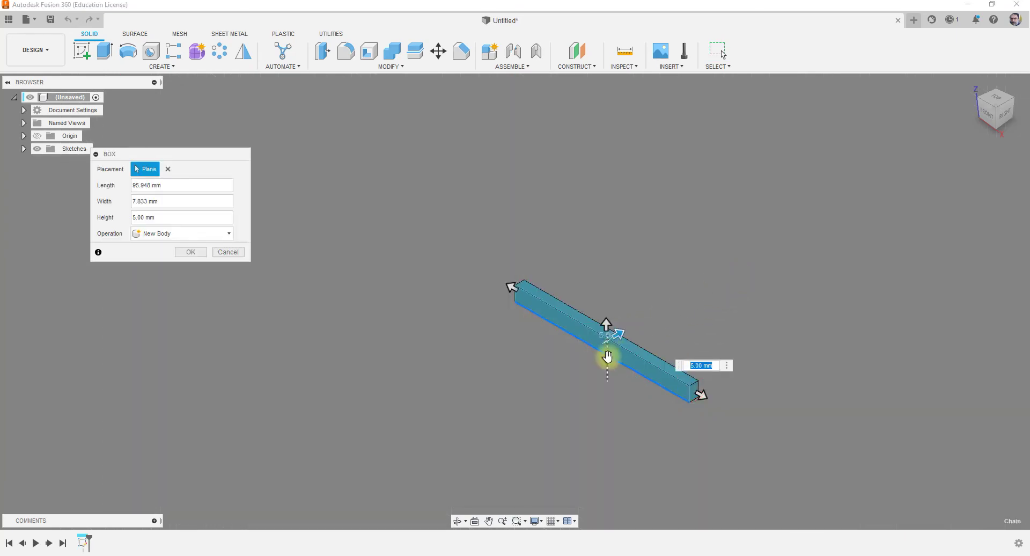
{"action": "left_click_drag", "start_coordinate": [616, 335], "coordinate": [414, 192]}
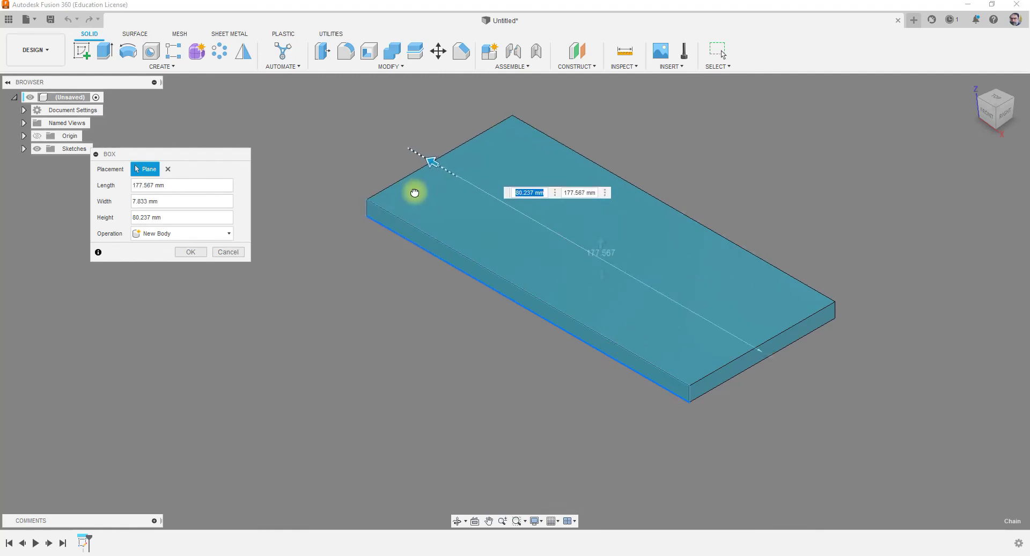
{"action": "left_click", "coordinate": [189, 253]}
Place an M10x1.5 tapped counterbore hole, 35 mm deep, near one short edge of the plate's upper face
{"action": "middle_click_drag", "start_coordinate": [320, 364], "coordinate": [231, 378], "text": "shift"}
{"action": "scroll", "coordinate": [221, 346], "scroll_direction": "down", "scroll_amount": 3}
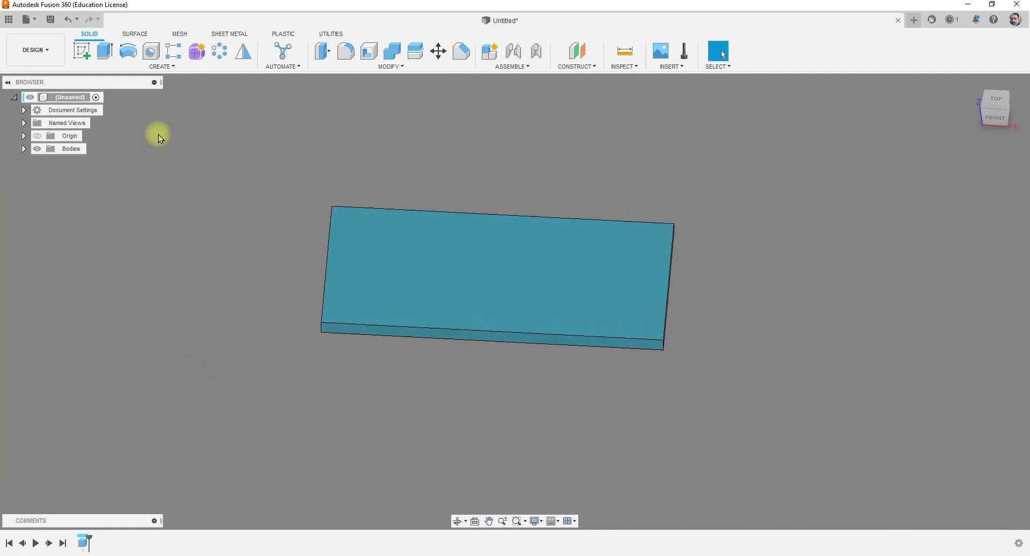
{"action": "left_click", "coordinate": [150, 58]}
{"action": "left_click", "coordinate": [355, 256]}
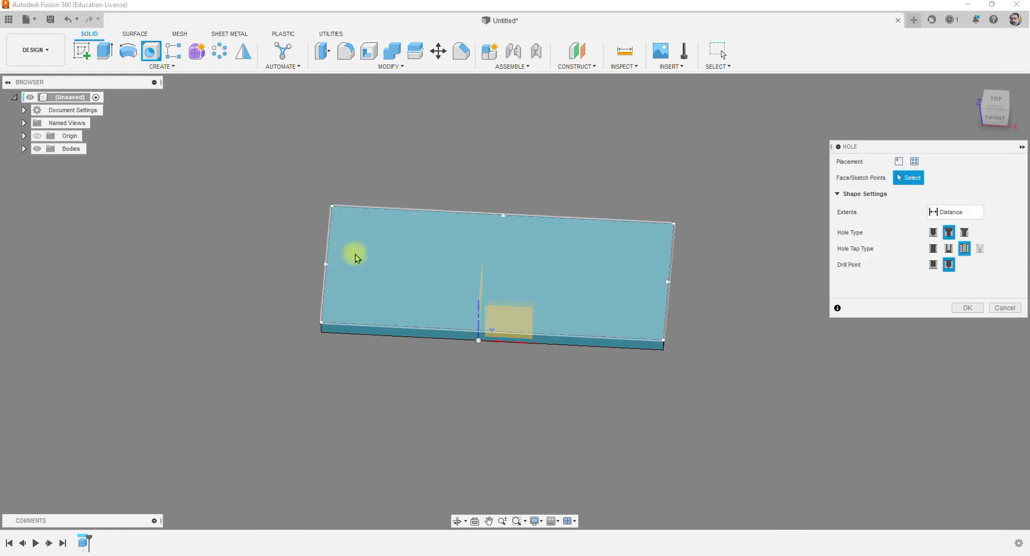
{"action": "left_click", "coordinate": [358, 261]}
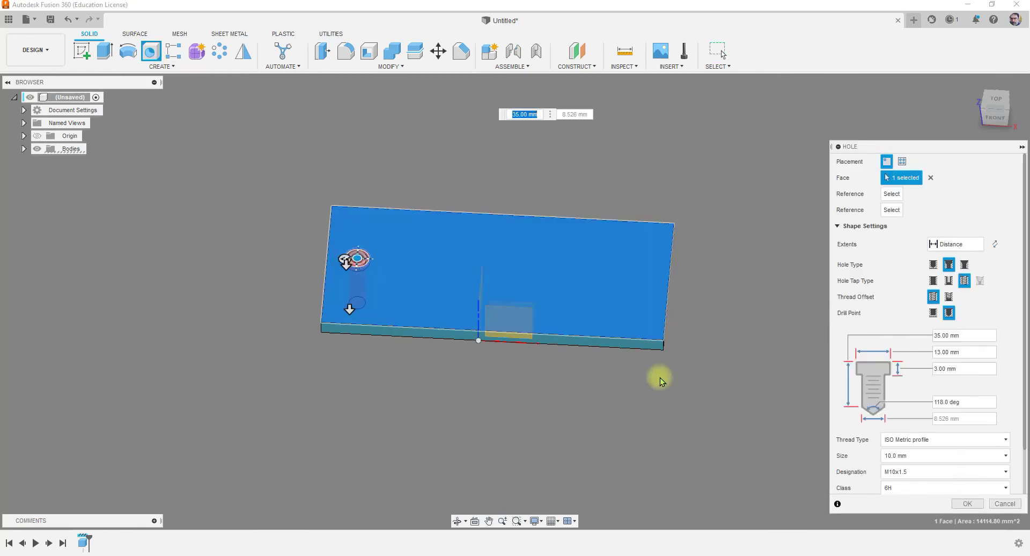
{"action": "left_click", "coordinate": [966, 503]}
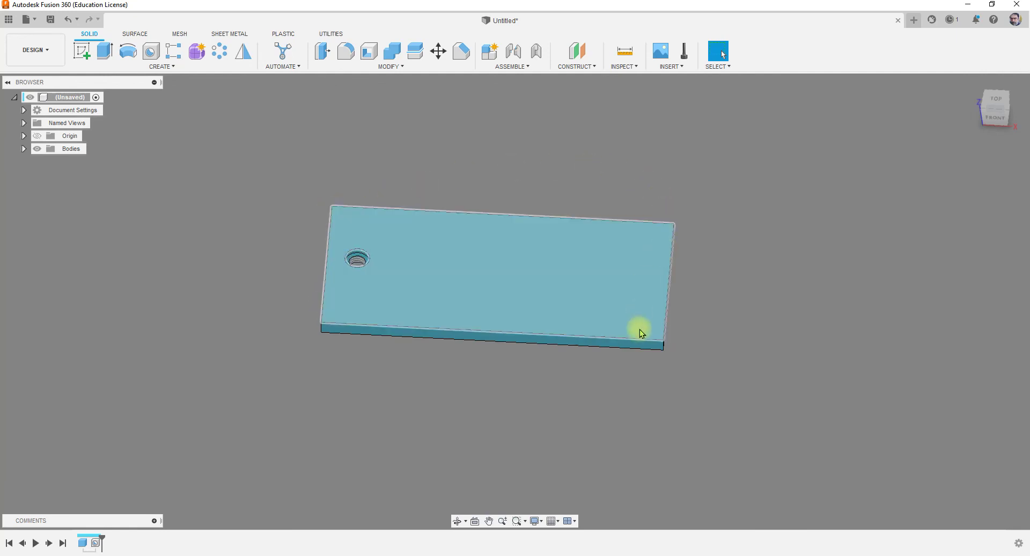
Construct a midplane between the two short end faces of the plate
{"action": "middle_click_drag", "start_coordinate": [614, 411], "coordinate": [593, 397], "text": "shift"}
{"action": "middle_click_drag", "start_coordinate": [417, 387], "coordinate": [395, 315], "text": "shift"}
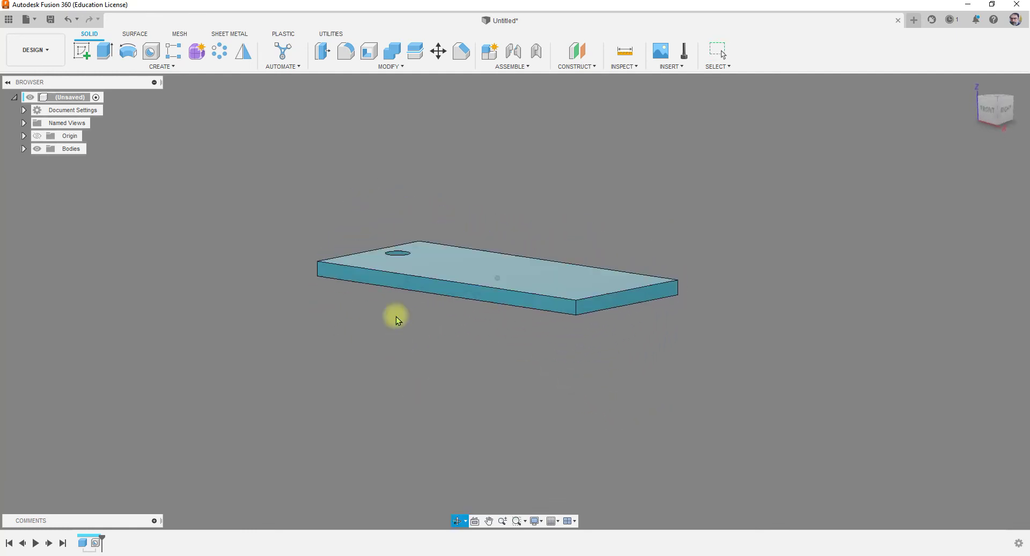
{"action": "left_click", "coordinate": [596, 68]}
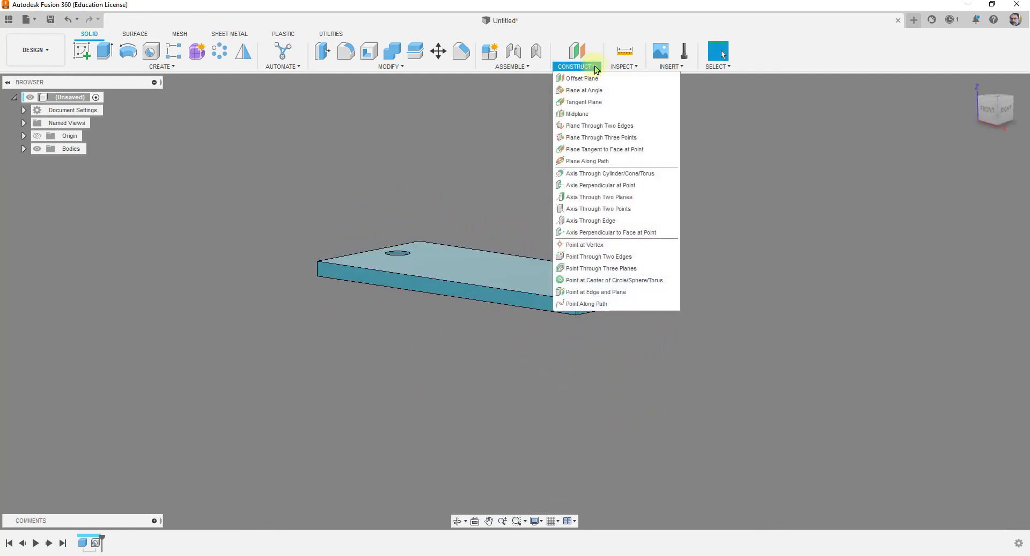
{"action": "left_click", "coordinate": [576, 115]}
{"action": "middle_click_drag", "start_coordinate": [688, 186], "coordinate": [694, 216], "text": "shift"}
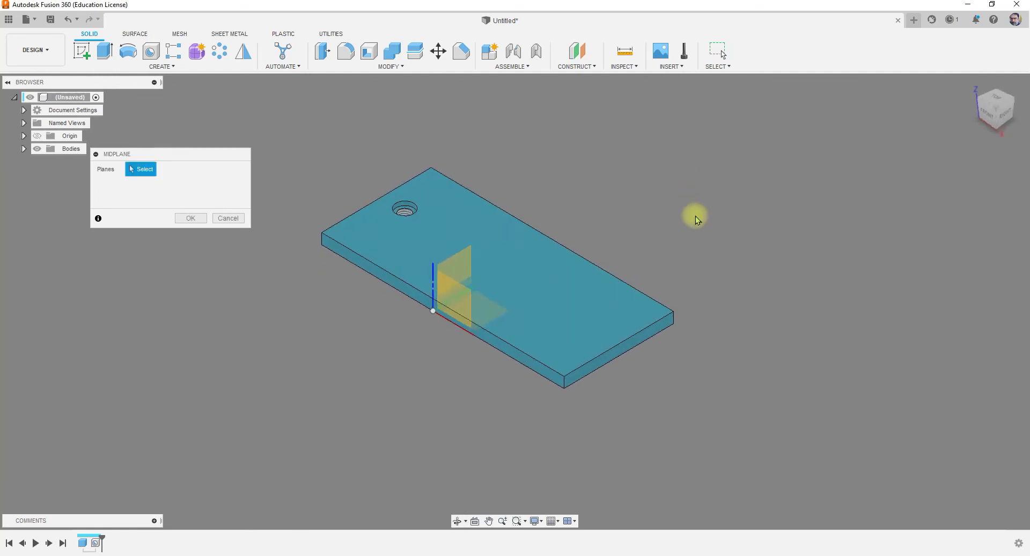
{"action": "left_click", "coordinate": [631, 347]}
{"action": "mouse_move", "coordinate": [556, 327]}
{"action": "middle_mouse_down", "text": "shift"}
{"action": "mouse_move", "coordinate": [490, 338]}
{"action": "mouse_move", "coordinate": [552, 328]}
{"action": "middle_mouse_up", "text": "shift"}
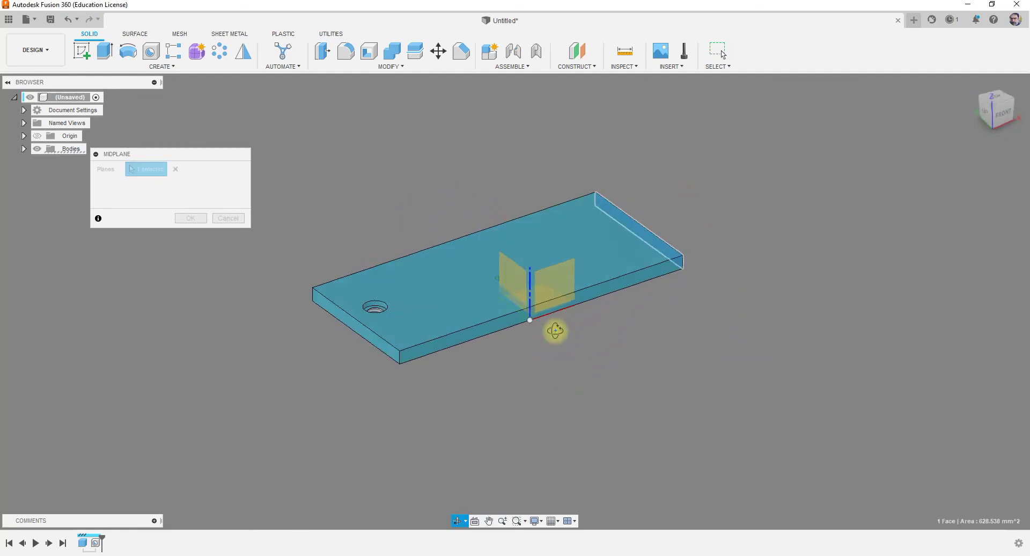
{"action": "left_click", "coordinate": [379, 346]}
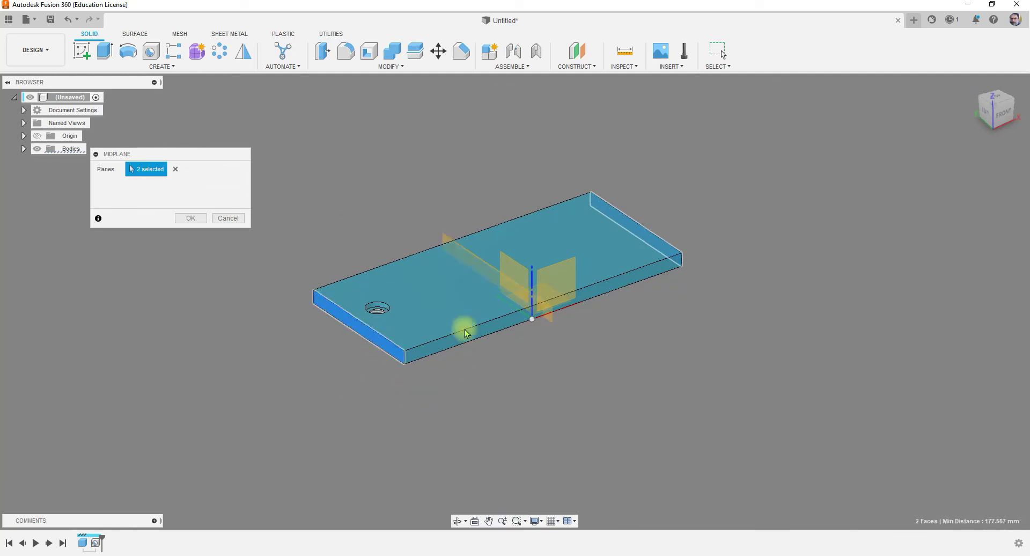
{"action": "left_click", "coordinate": [192, 217]}
Mirror the tapped counterbore hole feature across the plate's midplane with the Adjust compute option
{"action": "middle_click_drag", "start_coordinate": [598, 379], "coordinate": [526, 379], "text": "shift"}
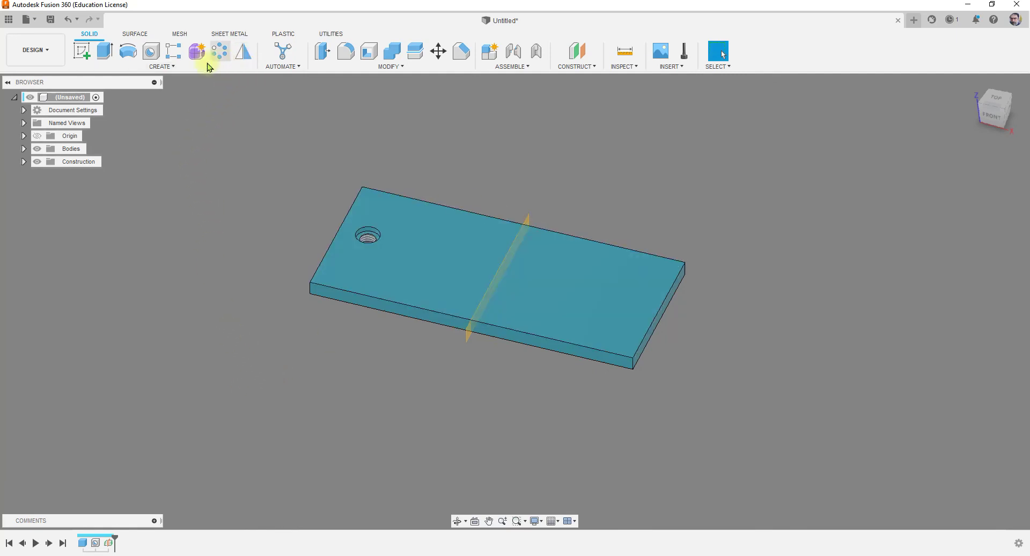
{"action": "left_click", "coordinate": [163, 67]}
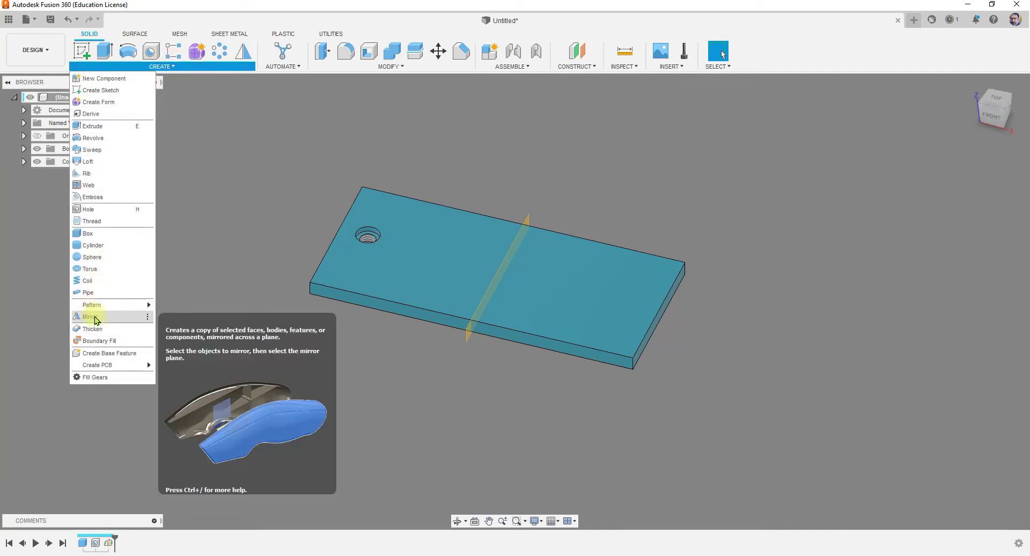
{"action": "left_click", "coordinate": [242, 54]}
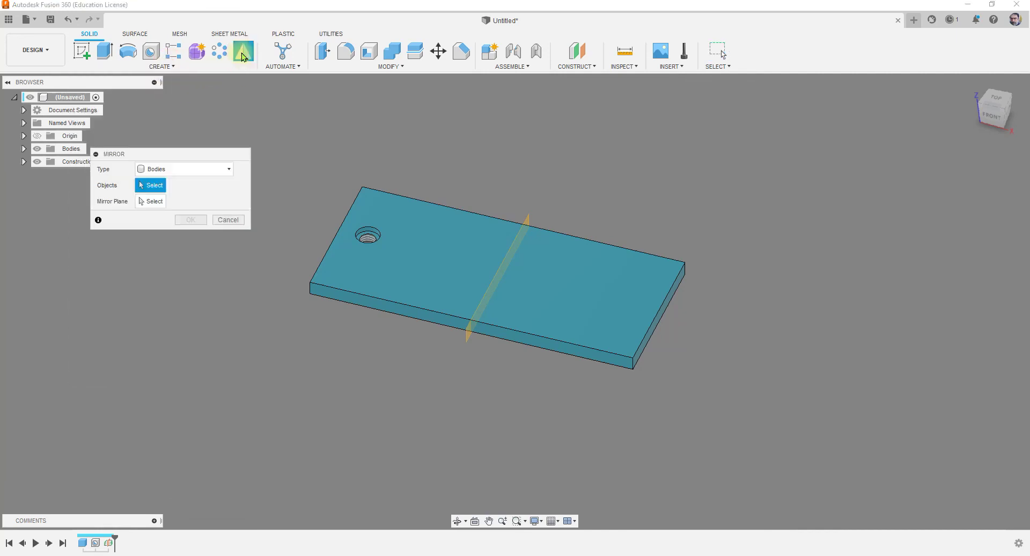
{"action": "left_click", "coordinate": [161, 169]}
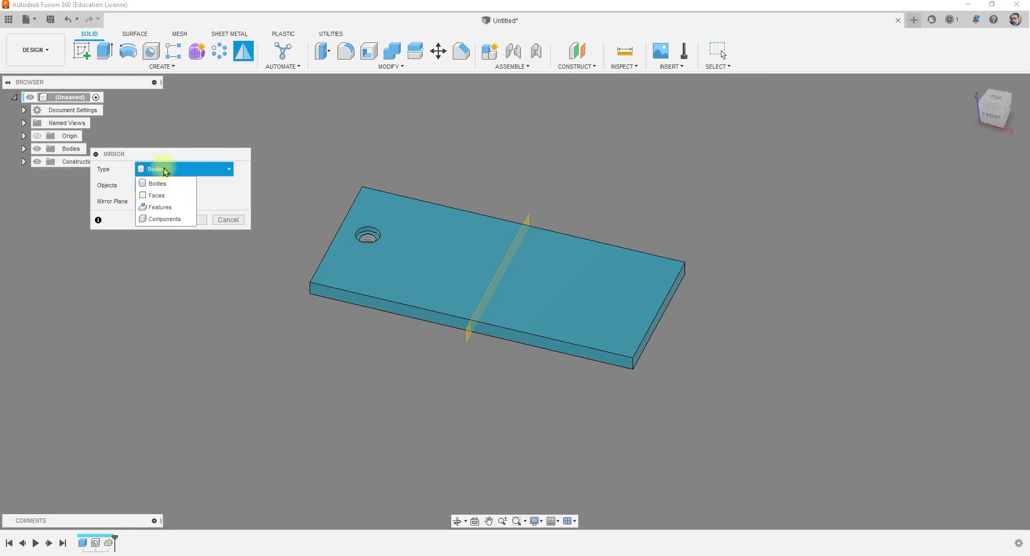
{"action": "left_click", "coordinate": [161, 207]}
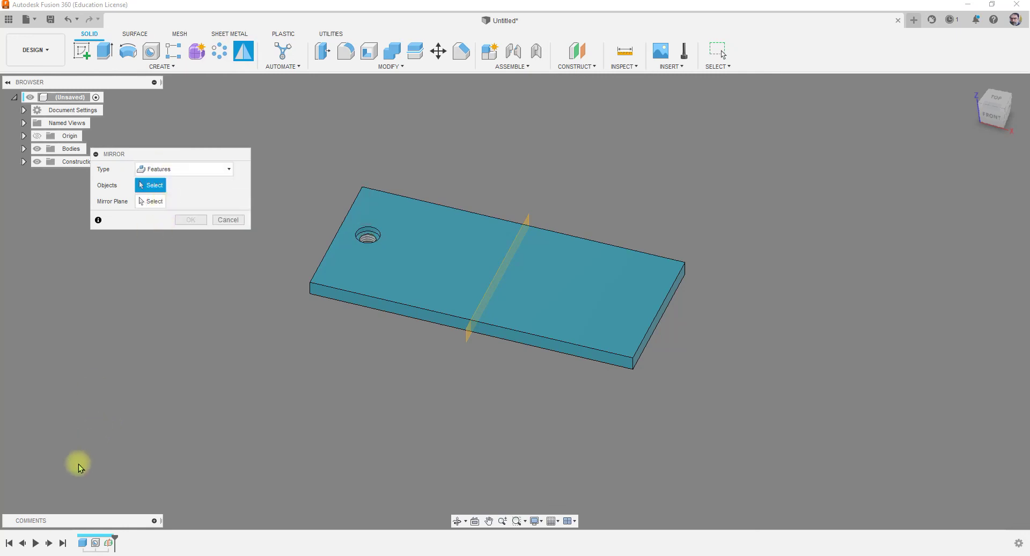
{"action": "left_click", "coordinate": [96, 543]}
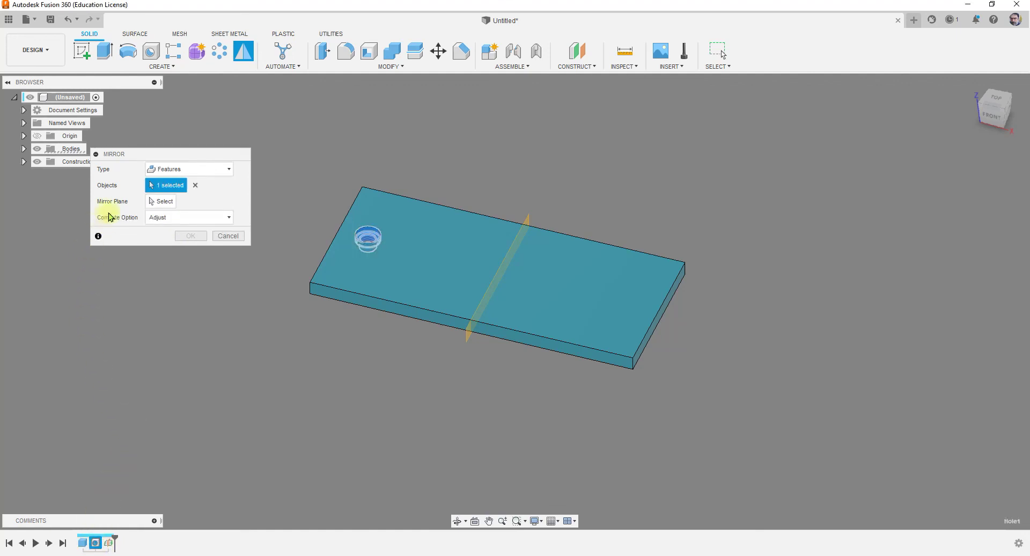
{"action": "left_click", "coordinate": [167, 204]}
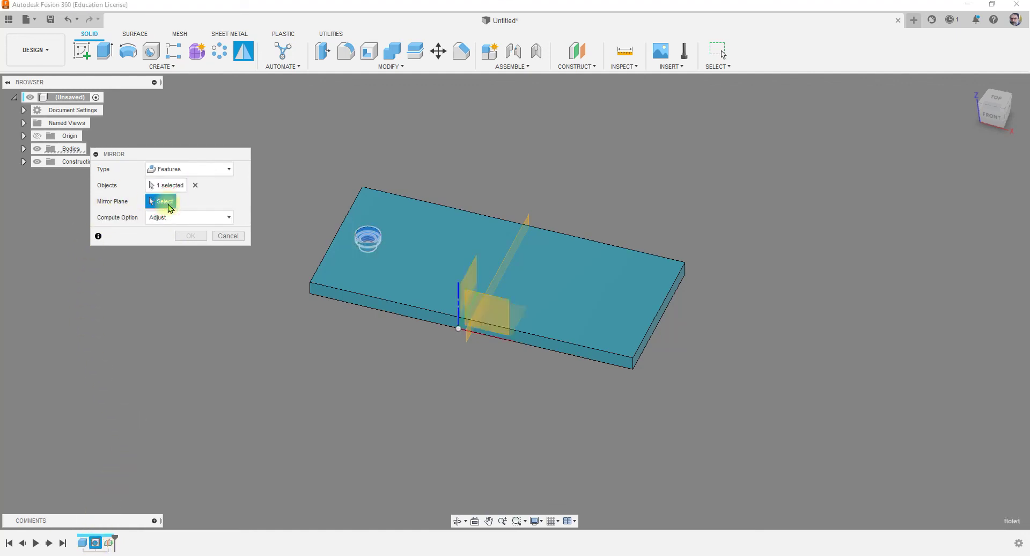
{"action": "left_click", "coordinate": [528, 215]}
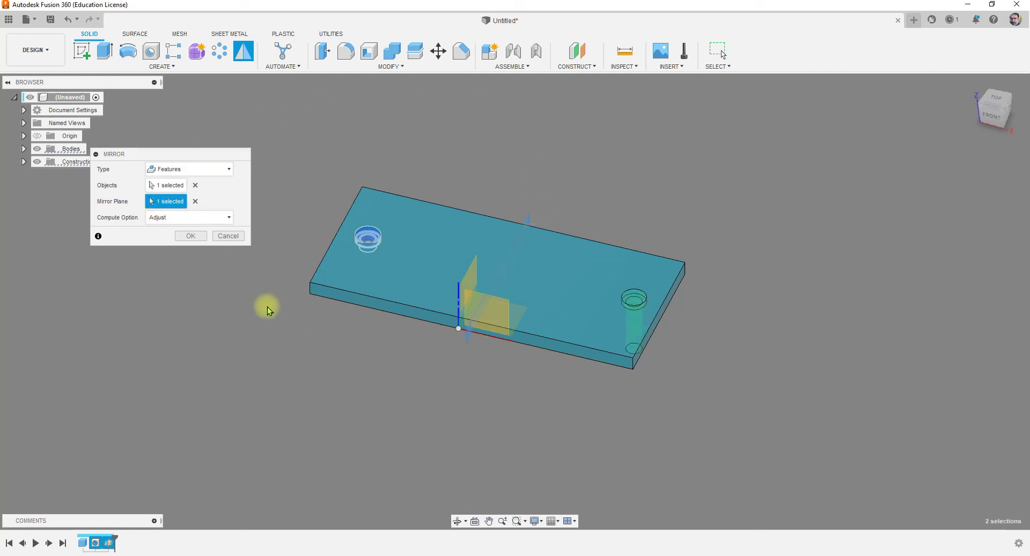
{"action": "left_click", "coordinate": [191, 235]}
{"action": "scroll", "coordinate": [638, 305], "scroll_direction": "up", "scroll_amount": 3}
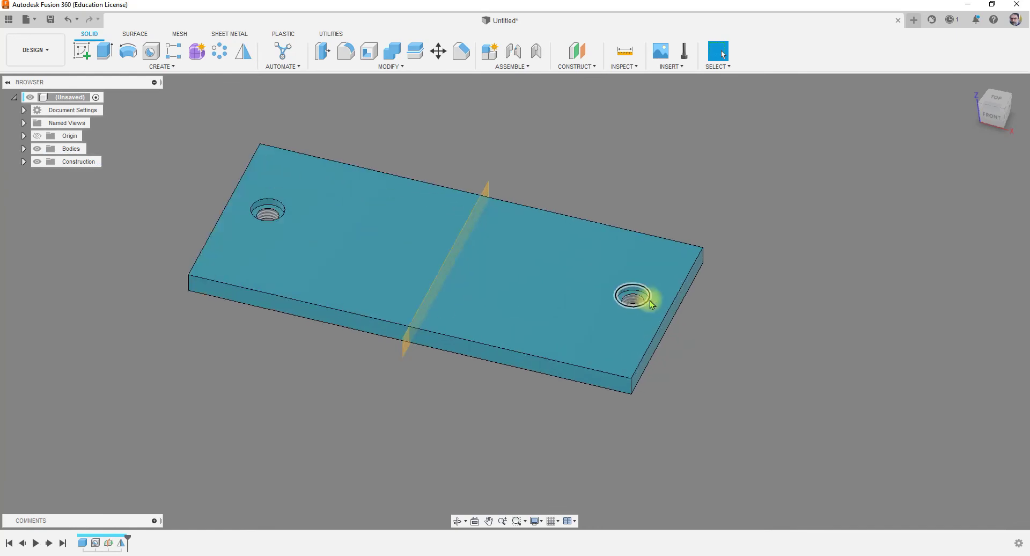
{"action": "mouse_move", "coordinate": [645, 324]}
{"action": "middle_mouse_down", "text": "shift"}
{"action": "mouse_move", "coordinate": [656, 337]}
{"action": "mouse_move", "coordinate": [616, 312]}
{"action": "mouse_move", "coordinate": [639, 328]}
{"action": "middle_mouse_up", "text": "shift"}
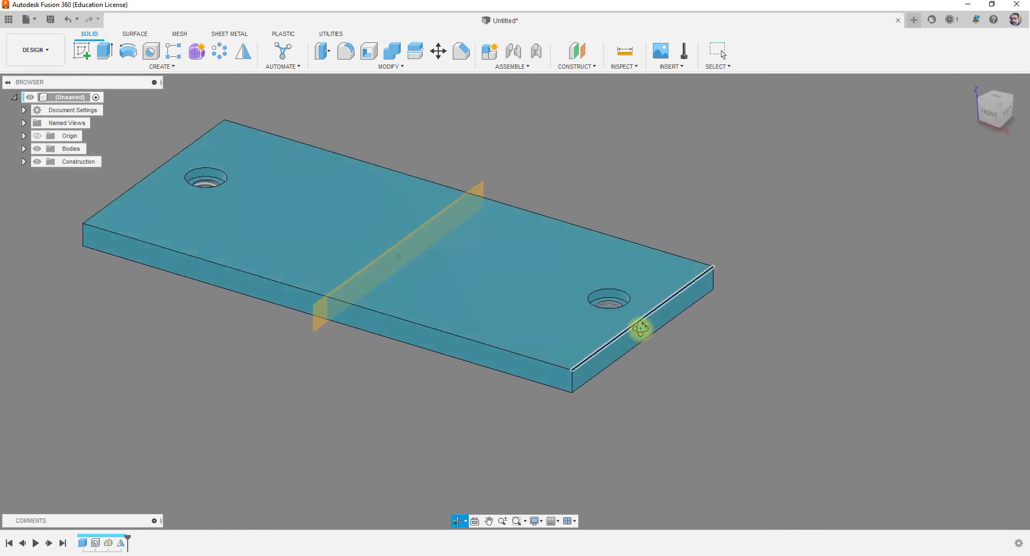
{"action": "scroll", "coordinate": [648, 338], "scroll_direction": "down", "scroll_amount": 3}
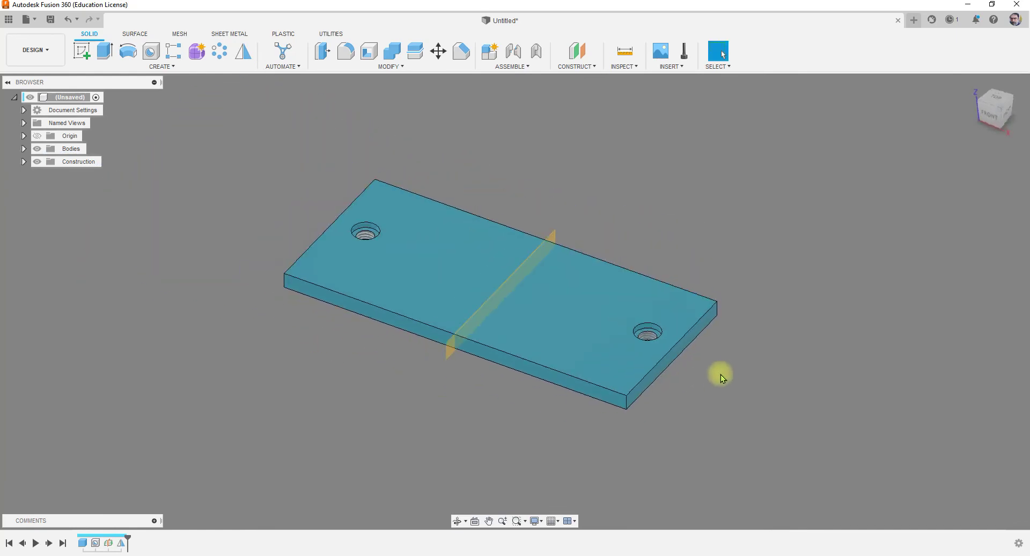
Open the McMaster-Carr component catalogue and filter its screws to metric with M10 thread size
{"action": "left_click", "coordinate": [679, 67]}
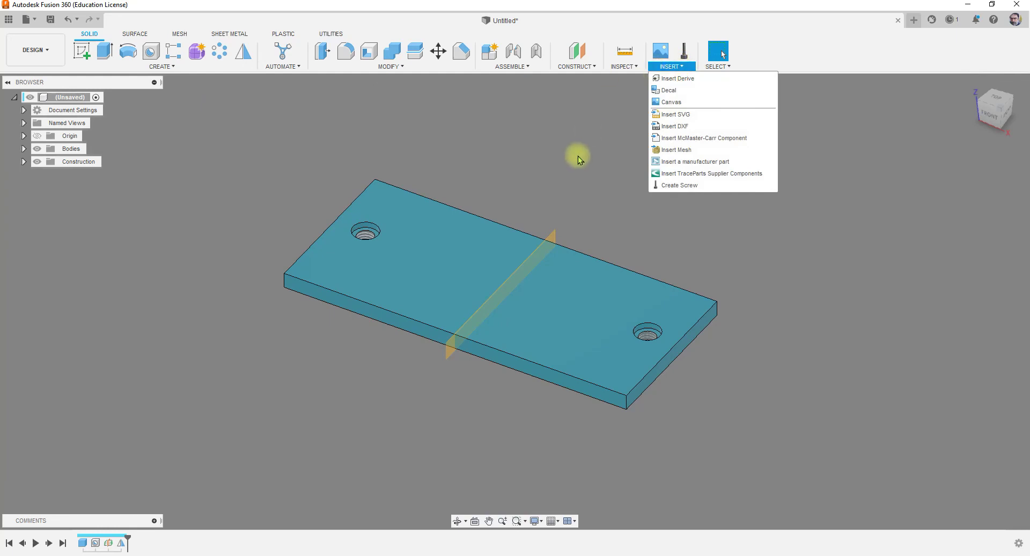
{"action": "left_click", "coordinate": [682, 137]}
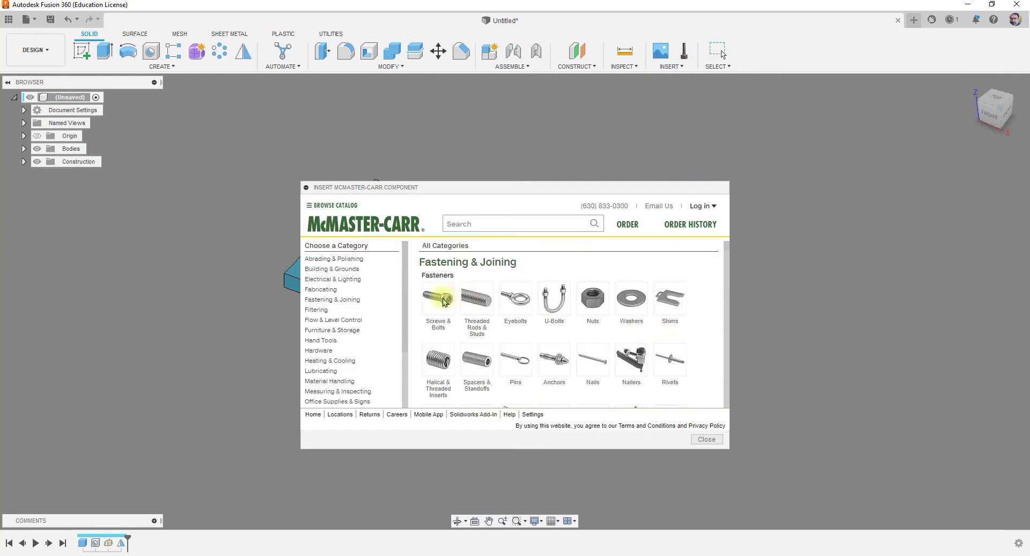
{"action": "left_click", "coordinate": [437, 299]}
{"action": "left_click", "coordinate": [439, 302]}
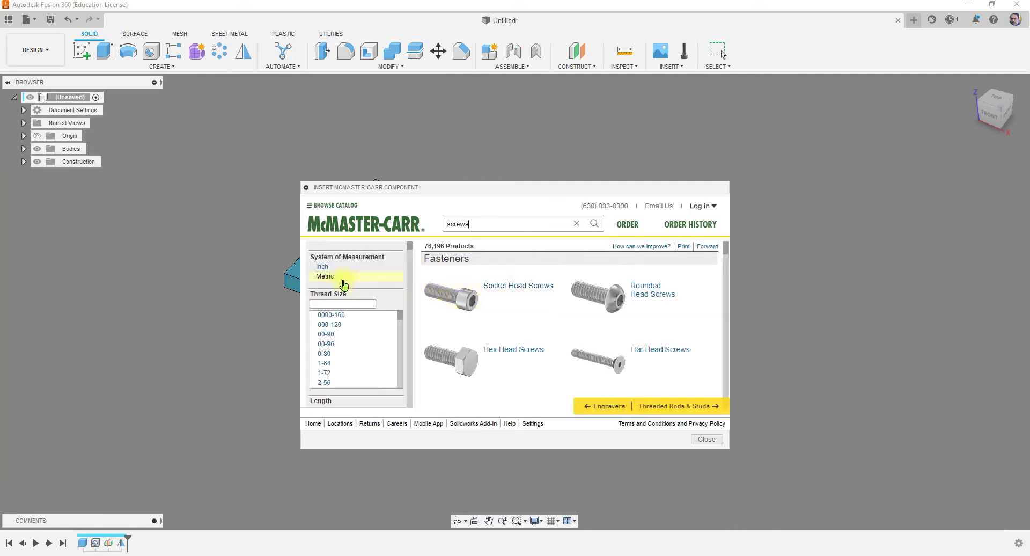
{"action": "left_click", "coordinate": [325, 276]}
{"action": "scroll", "coordinate": [344, 340], "scroll_direction": "down", "scroll_amount": 5}
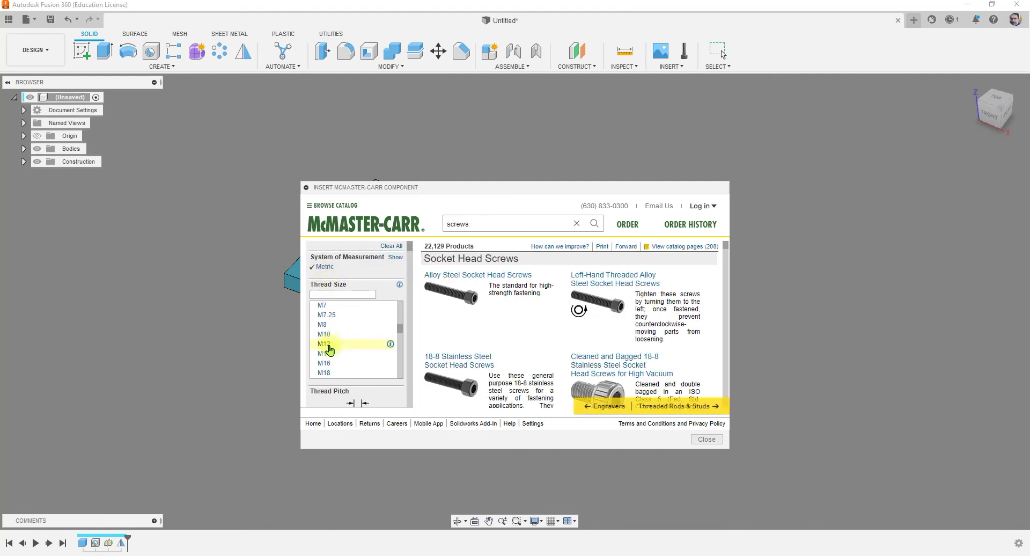
{"action": "left_click", "coordinate": [324, 336]}
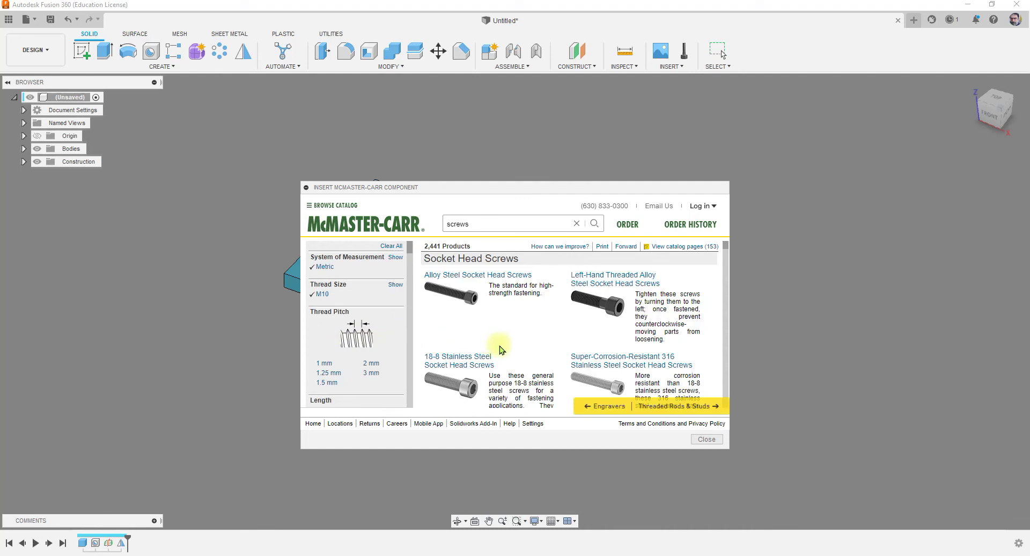
Insert the 18-8 stainless steel socket head screw, M10 x 1.5 mm thread, 12 mm long, as a 3-D STEP model
{"action": "left_click", "coordinate": [450, 367]}
{"action": "scroll", "coordinate": [481, 340], "scroll_direction": "down", "scroll_amount": 3}
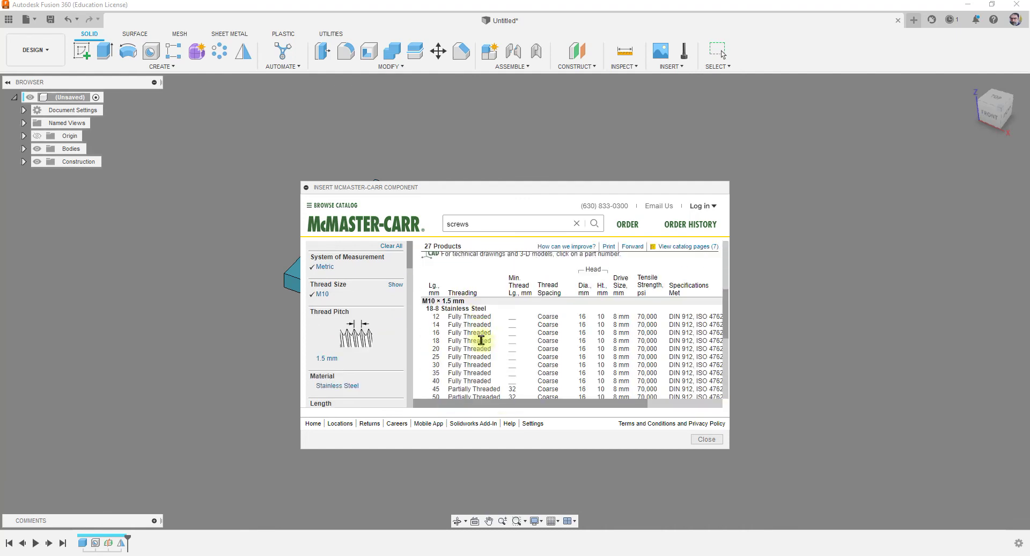
{"action": "left_click", "coordinate": [455, 292]}
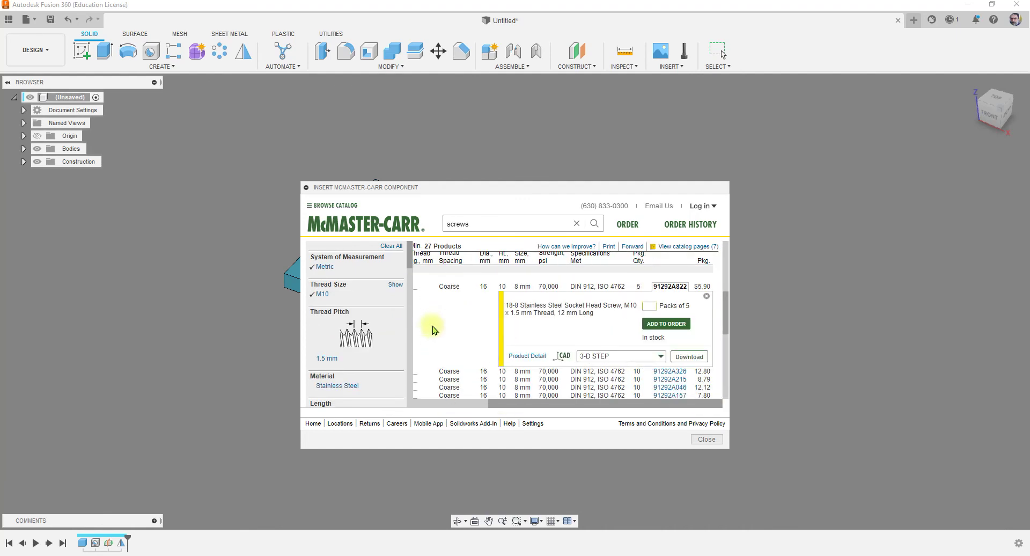
{"action": "left_click", "coordinate": [689, 356]}
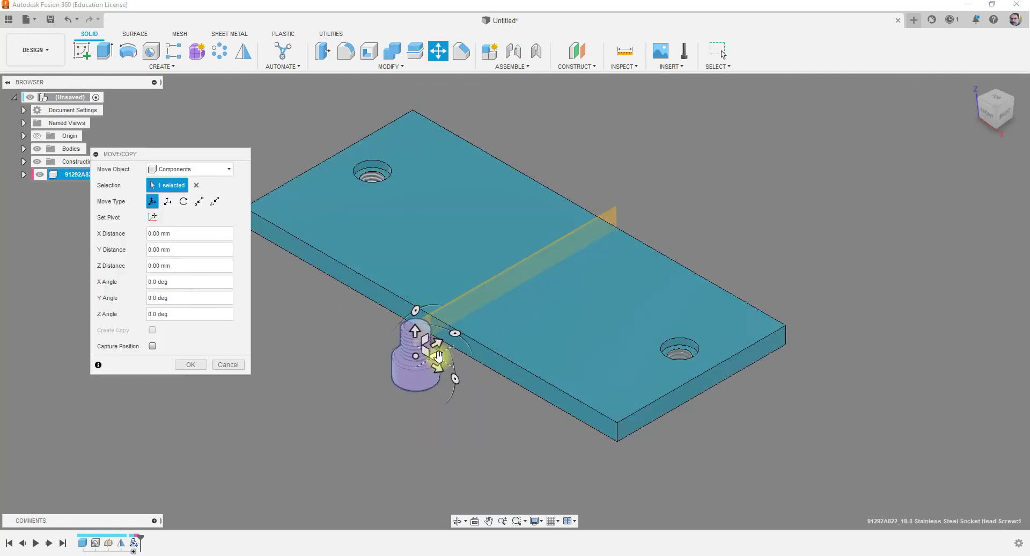
Turn the inserted screw head-up and move it about 94.5 mm along its axis, clear above the plate
{"action": "left_click_drag", "start_coordinate": [416, 310], "coordinate": [428, 435]}
{"action": "left_click_drag", "start_coordinate": [417, 371], "coordinate": [394, 165]}
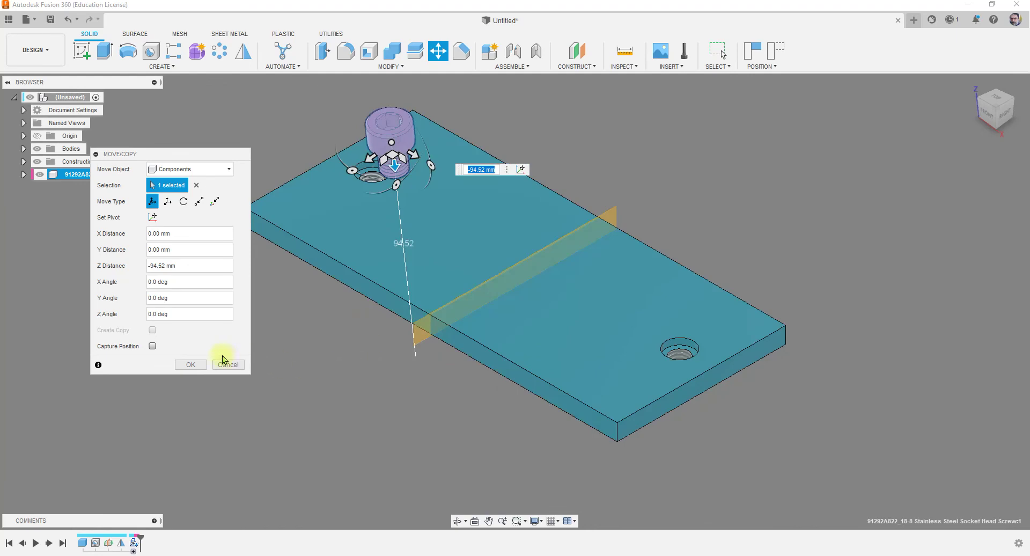
{"action": "left_click", "coordinate": [195, 368]}
Joint the underside of the screw's head to the original counterbore hole in the plate, with zero angle and offsets
{"action": "middle_click_drag", "start_coordinate": [356, 390], "coordinate": [392, 252], "text": "shift"}
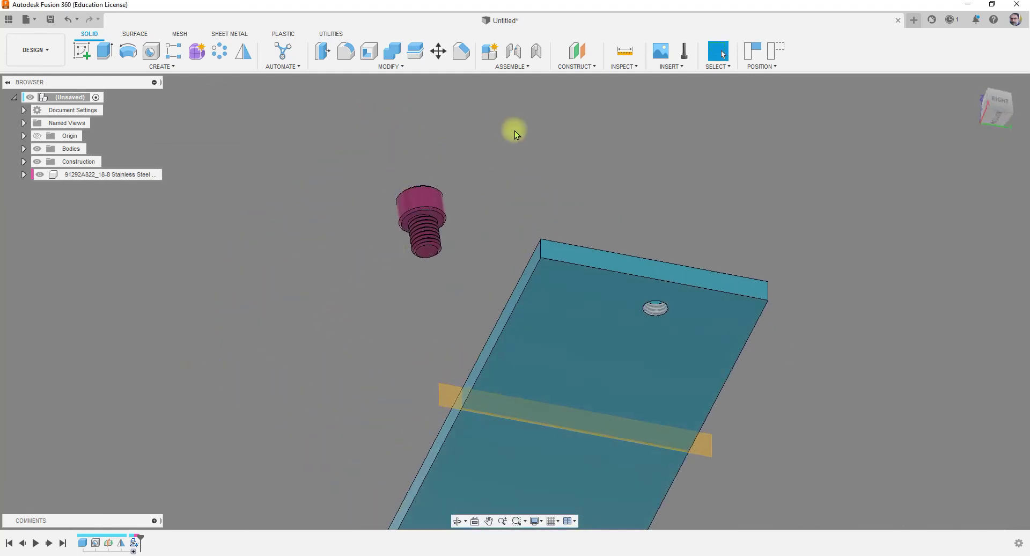
{"action": "left_click", "coordinate": [513, 51]}
{"action": "scroll", "coordinate": [375, 236], "scroll_direction": "up", "scroll_amount": 5}
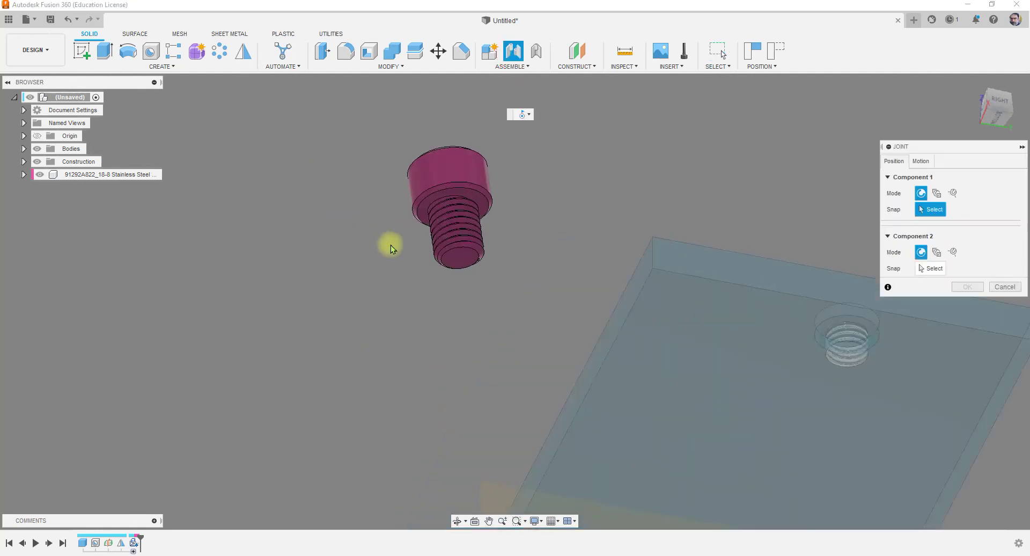
{"action": "left_click", "coordinate": [504, 157]}
{"action": "scroll", "coordinate": [440, 188], "scroll_direction": "down", "scroll_amount": 5}
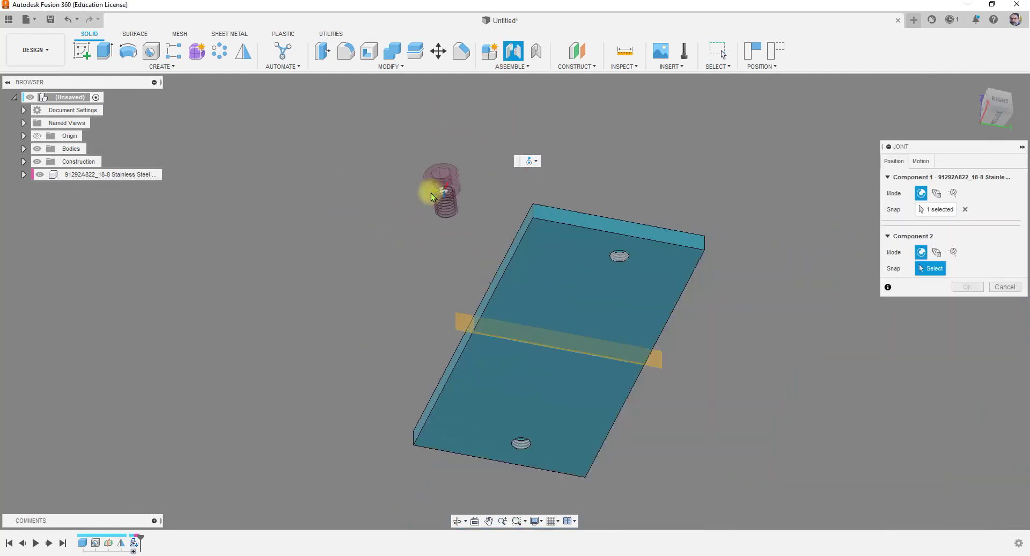
{"action": "middle_click_drag", "start_coordinate": [428, 202], "coordinate": [489, 235], "text": "shift"}
{"action": "scroll", "coordinate": [489, 235], "scroll_direction": "up", "scroll_amount": 5}
{"action": "left_click", "coordinate": [467, 257]}
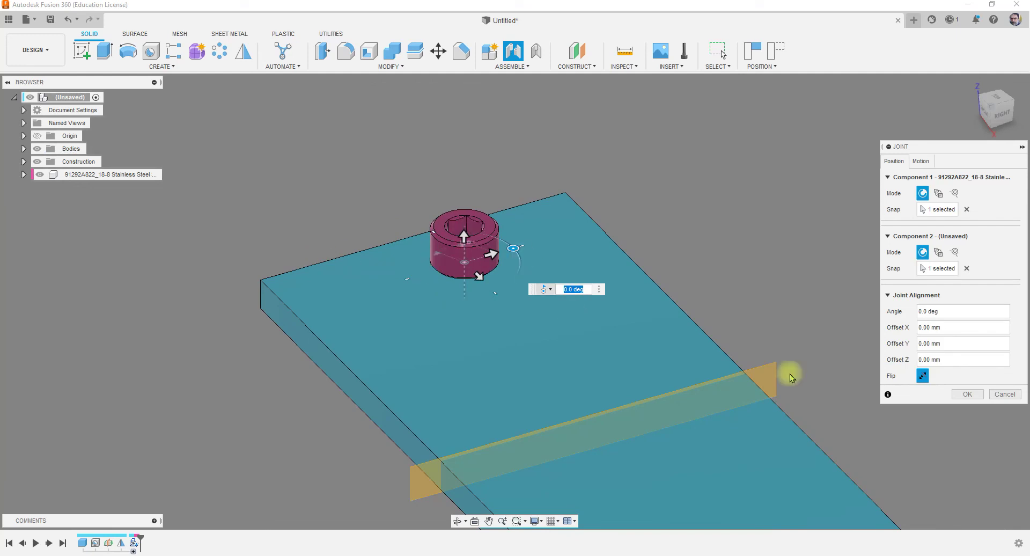
{"action": "left_click", "coordinate": [967, 394]}
{"action": "scroll", "coordinate": [611, 310], "scroll_direction": "down", "scroll_amount": 5}
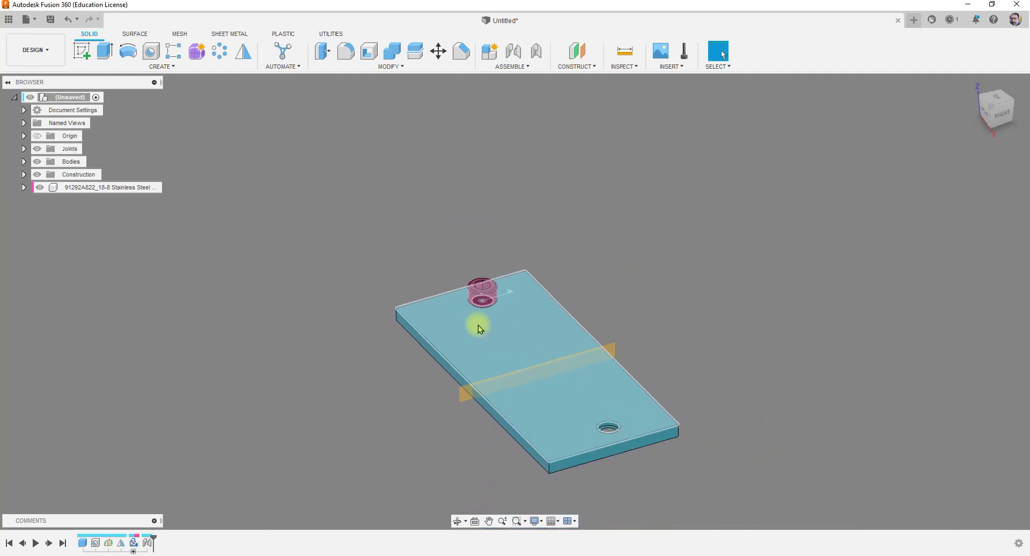
Mirror the screw as a component across the plate's midplane into the opposite hole
{"action": "middle_click_drag", "start_coordinate": [655, 377], "coordinate": [688, 385], "text": "shift"}
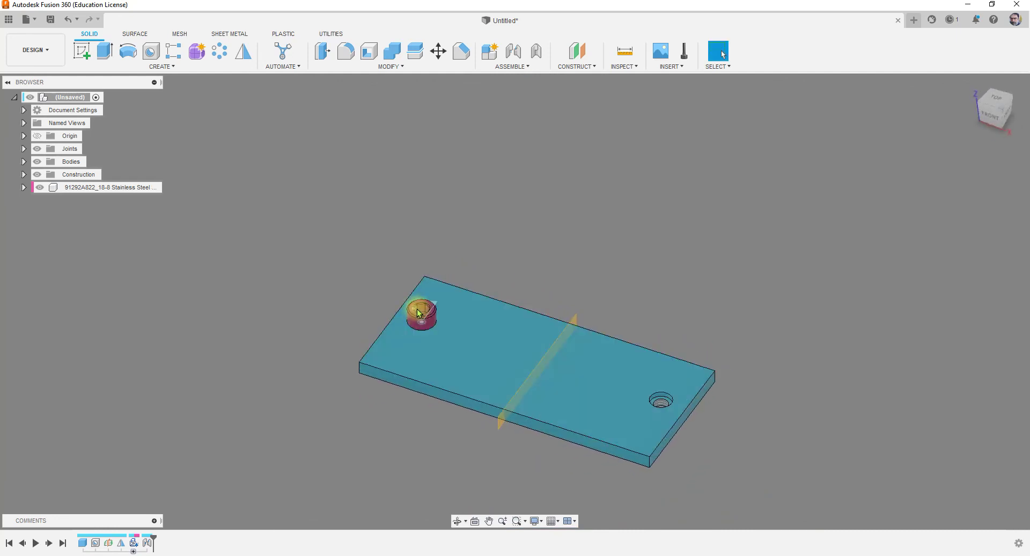
{"action": "left_click", "coordinate": [244, 54]}
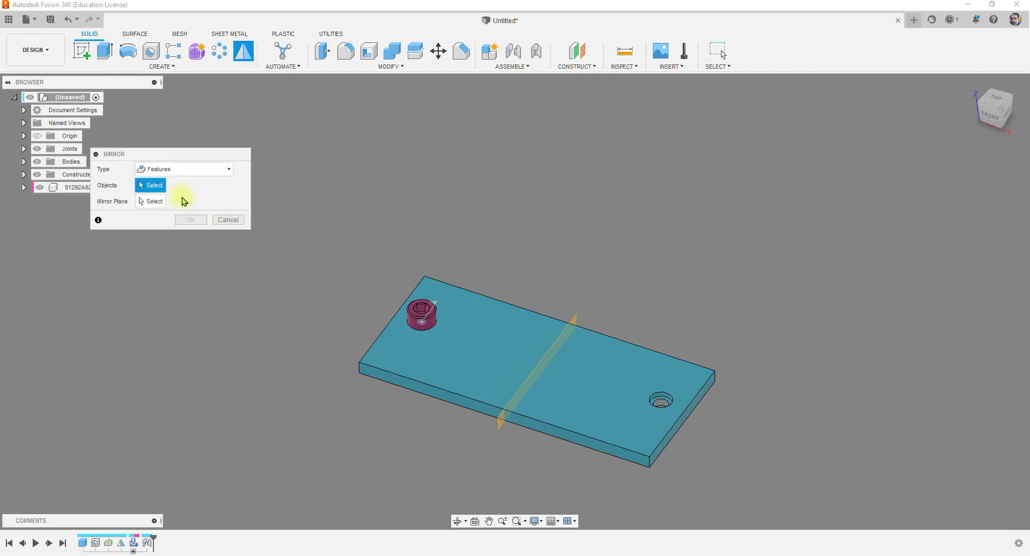
{"action": "left_click", "coordinate": [142, 168]}
{"action": "left_click", "coordinate": [164, 219]}
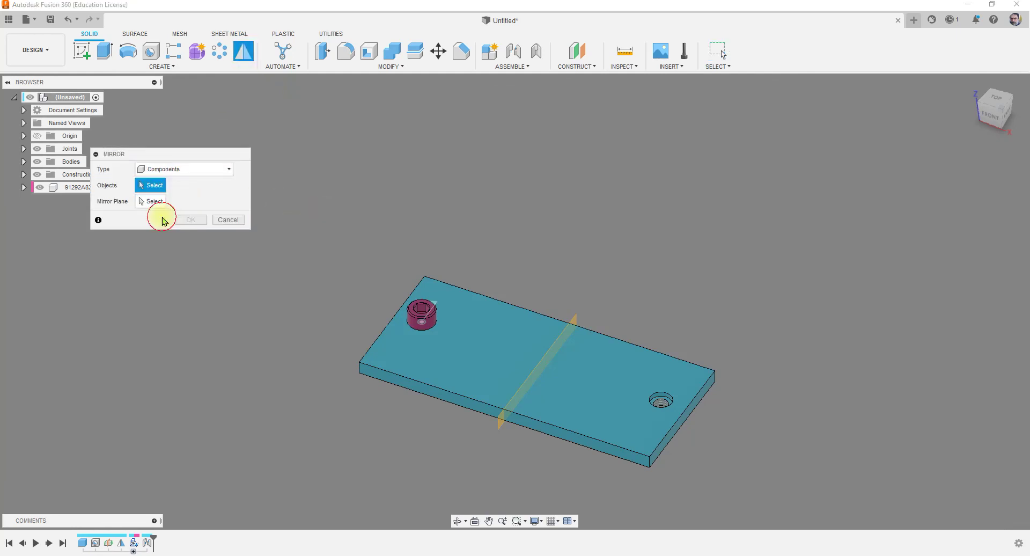
{"action": "left_click", "coordinate": [421, 312]}
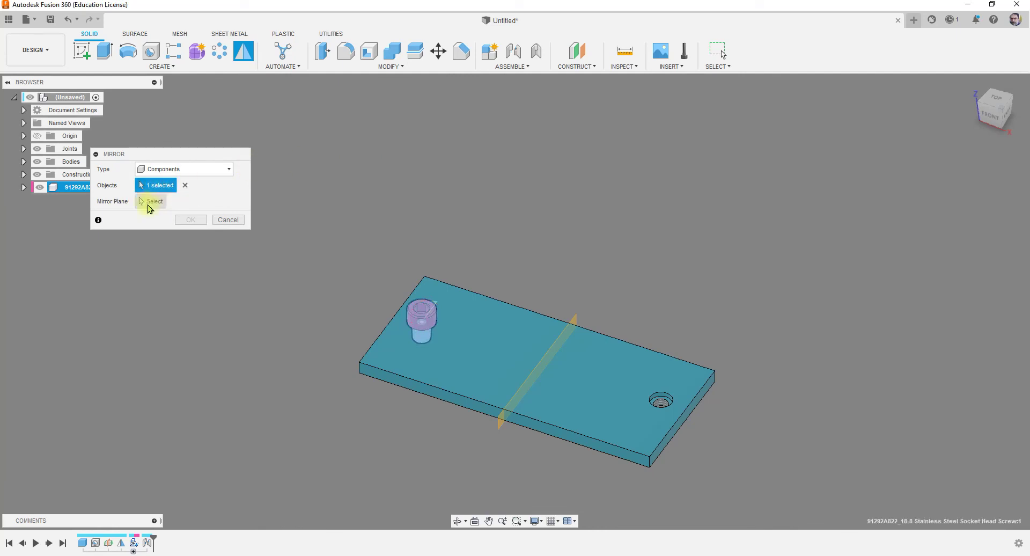
{"action": "left_click", "coordinate": [151, 202]}
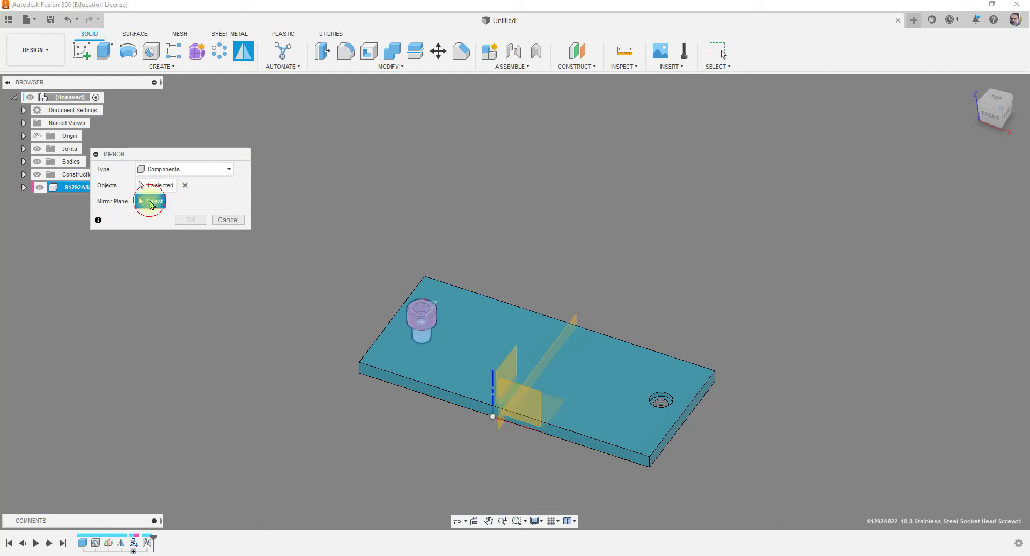
{"action": "left_click", "coordinate": [574, 314]}
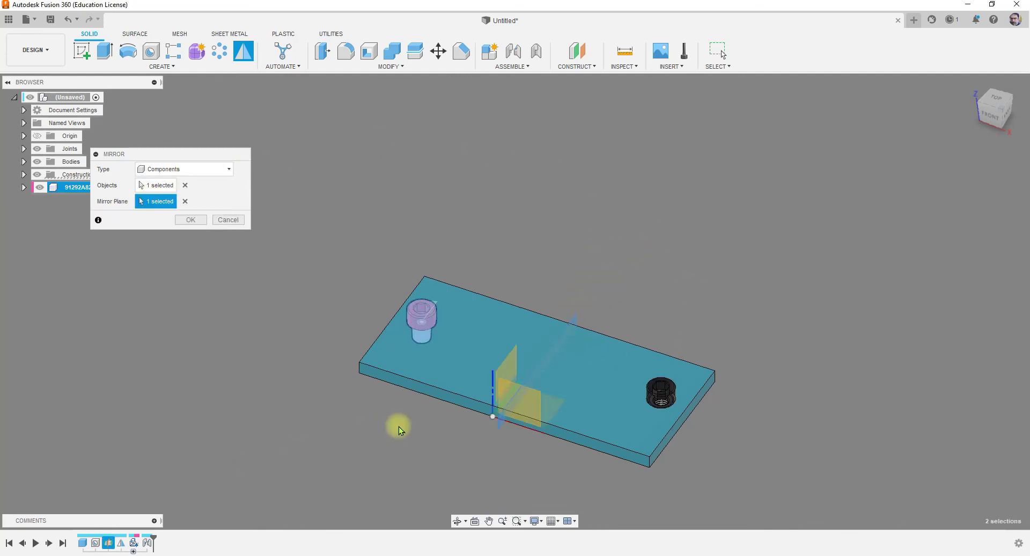
{"action": "left_click", "coordinate": [191, 220]}
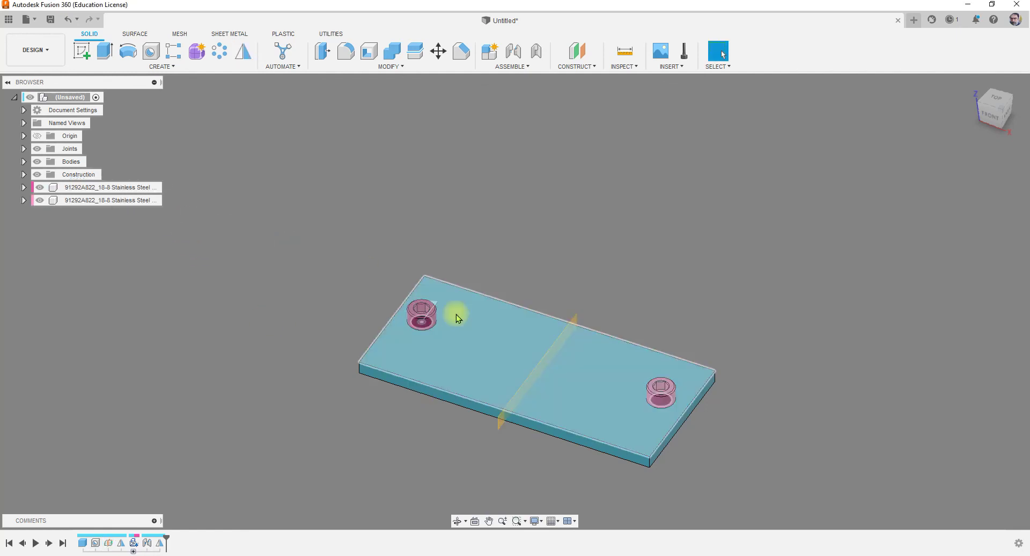
{"action": "middle_click_drag", "start_coordinate": [572, 402], "coordinate": [627, 396], "text": "shift"}
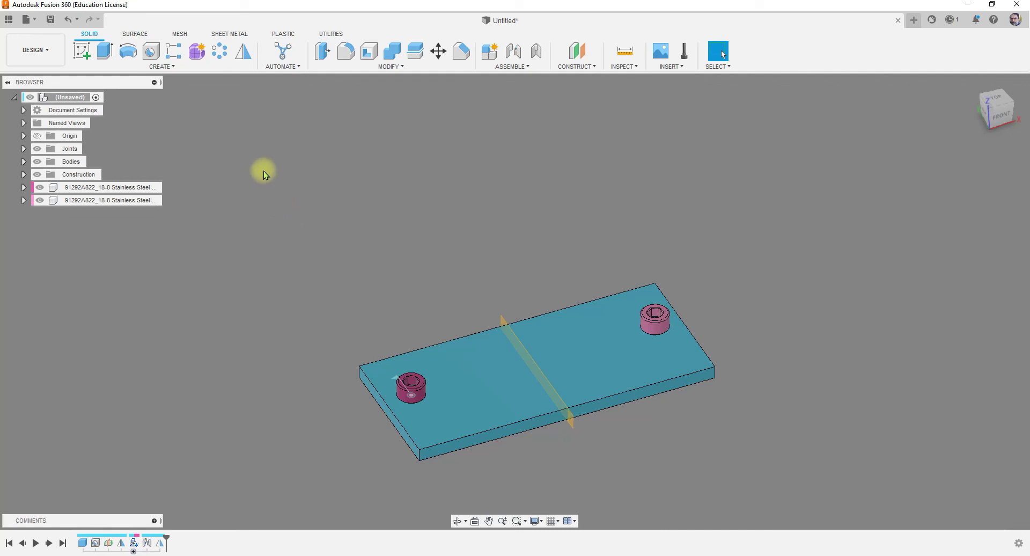
{"action": "scroll", "coordinate": [265, 173], "scroll_direction": "down", "scroll_amount": 3}
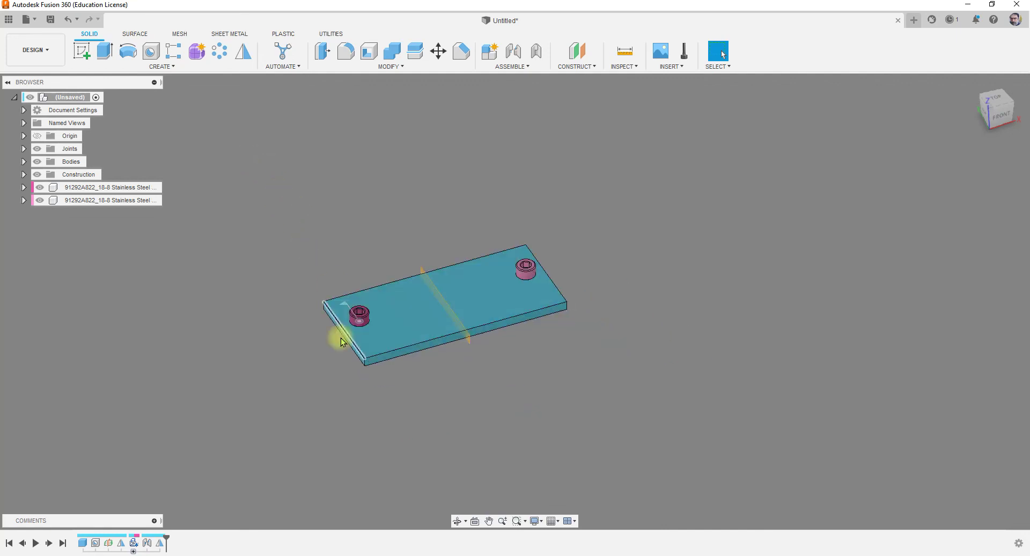
{"action": "scroll", "coordinate": [273, 331], "scroll_direction": "up", "scroll_amount": 3}
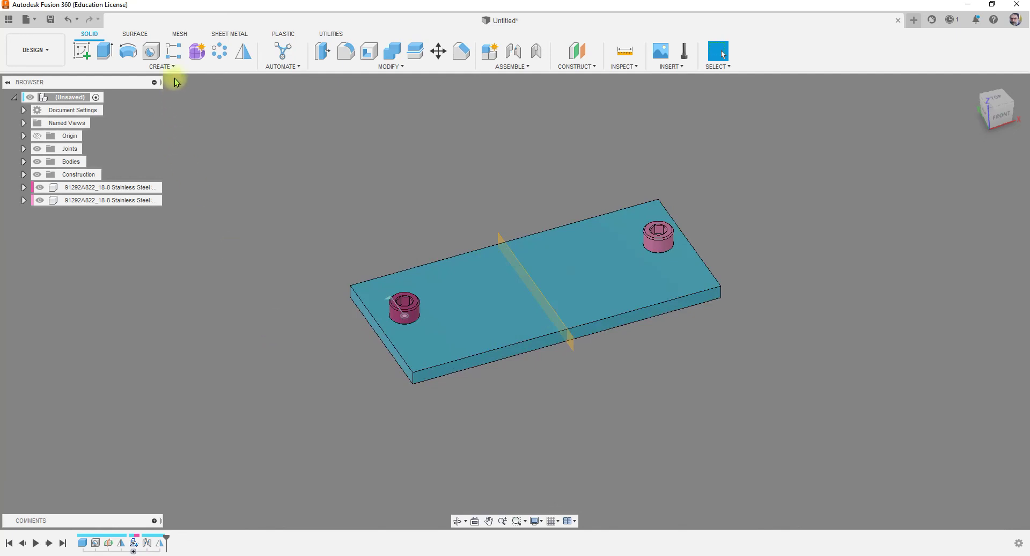
{"action": "left_click", "coordinate": [161, 66]}
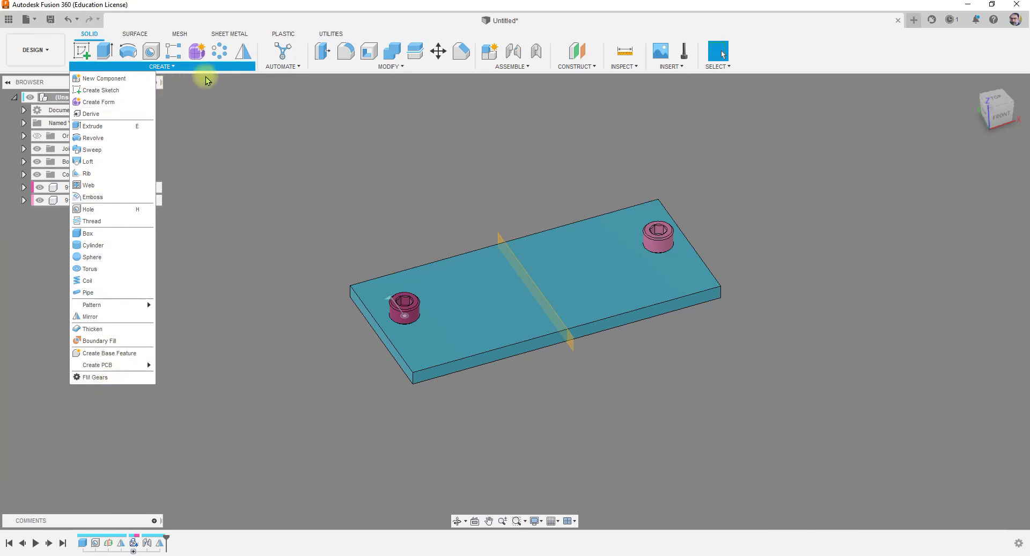
{"action": "left_click", "coordinate": [402, 68]}
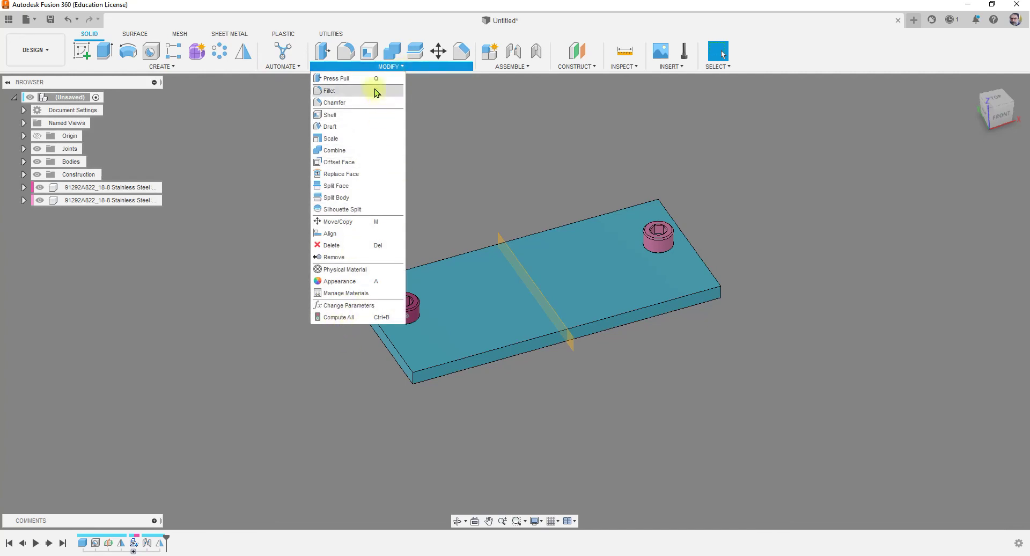
{"action": "left_click", "coordinate": [534, 66]}
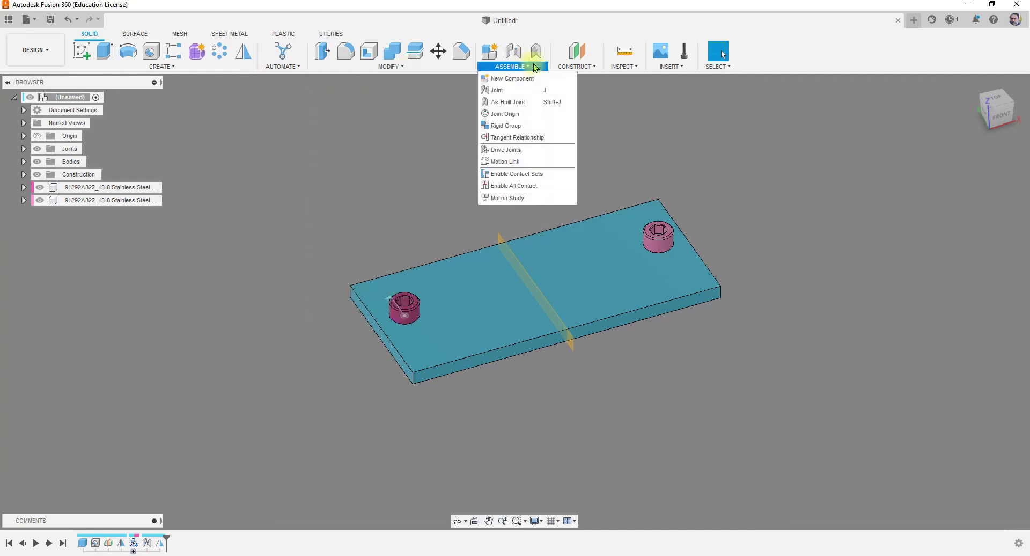
{"action": "left_click", "coordinate": [571, 66]}
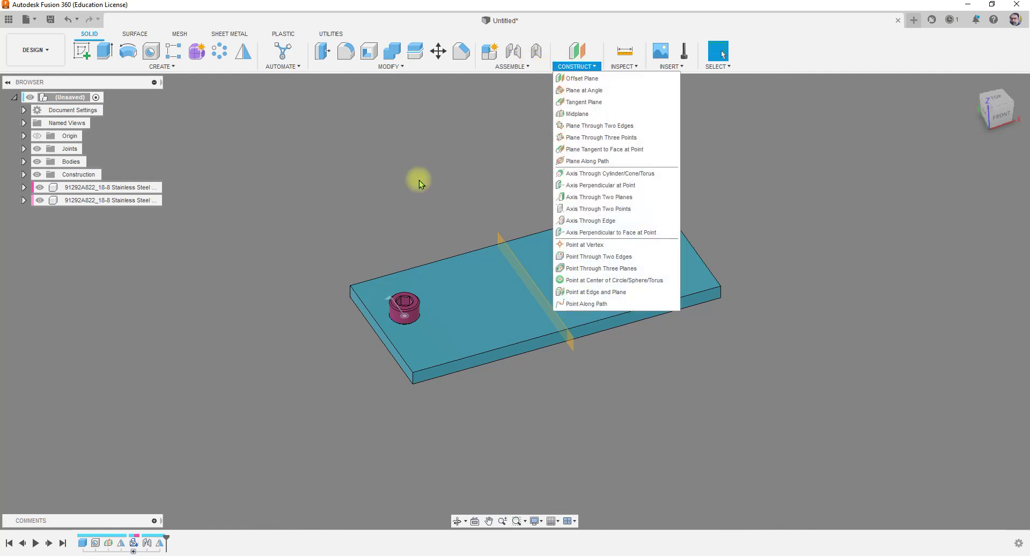
{"action": "left_click", "coordinate": [392, 67]}
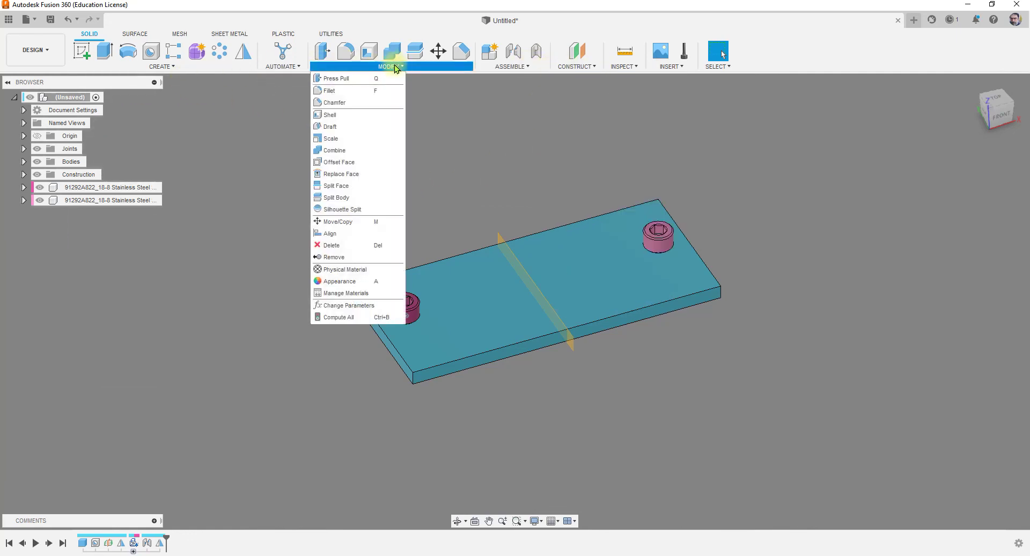
{"action": "left_click", "coordinate": [170, 67]}
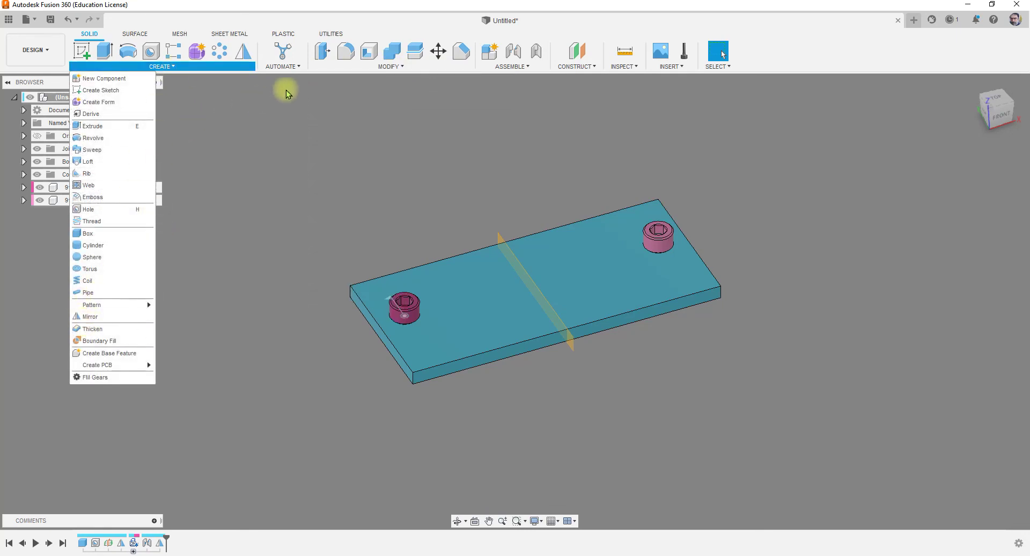
{"action": "left_click", "coordinate": [399, 68]}
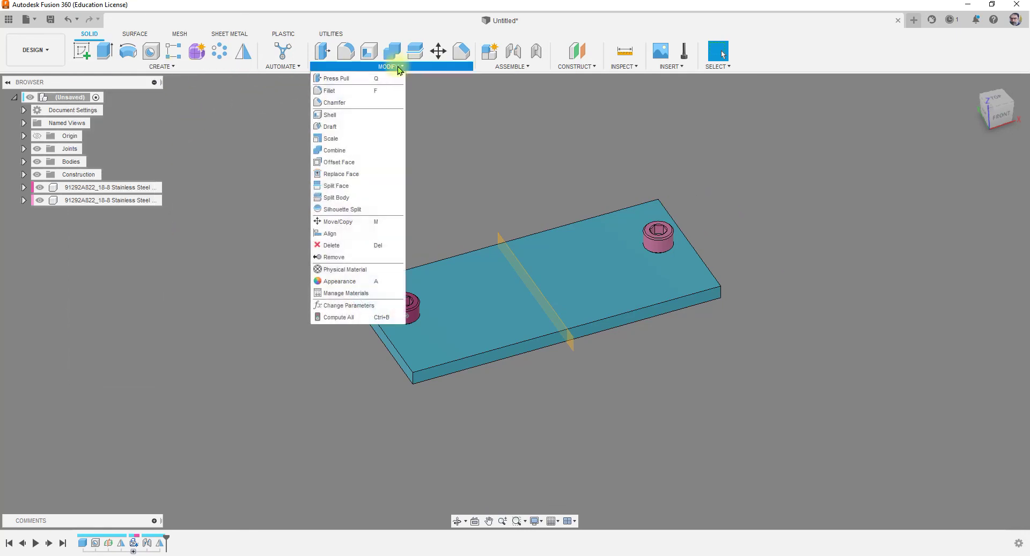
{"action": "left_click", "coordinate": [460, 199]}
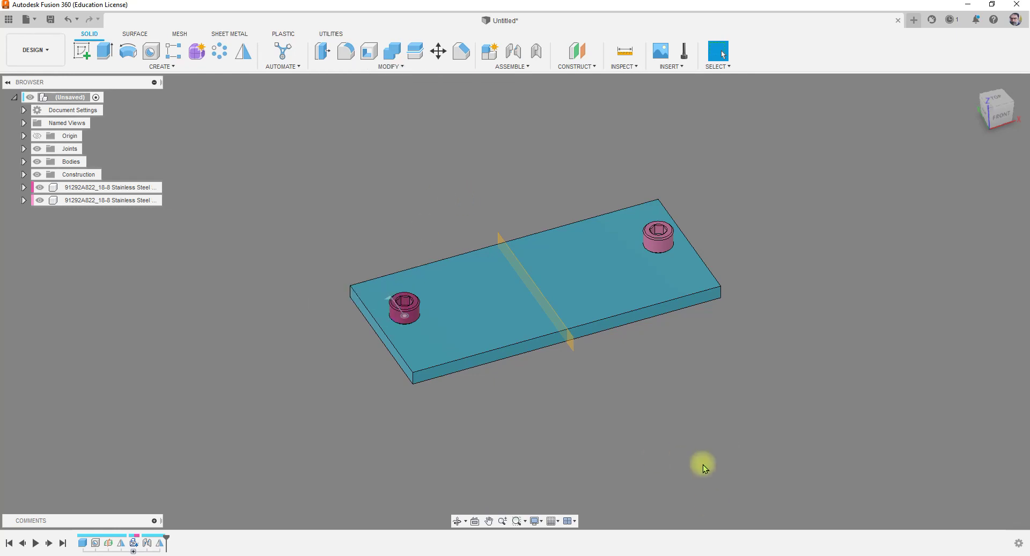